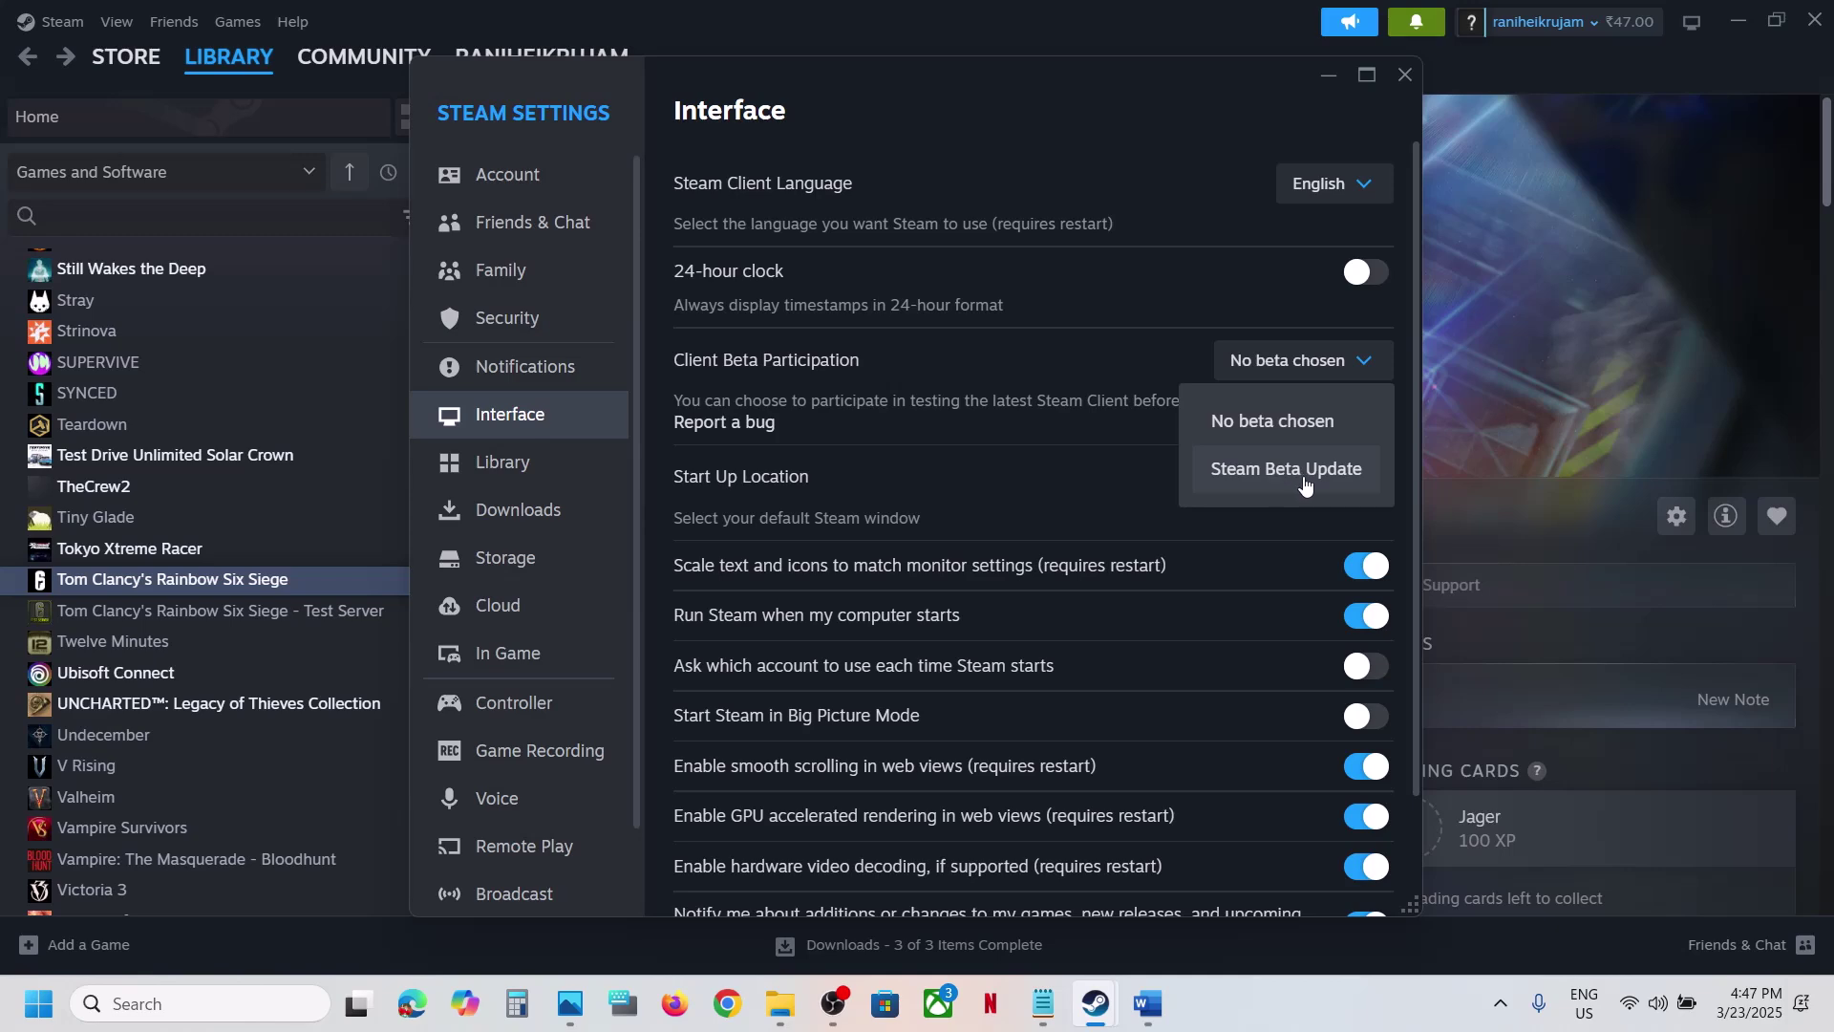
Step: Set the Steam client beta participation to "No beta chosen" and close the settings
left_click(1287, 477)
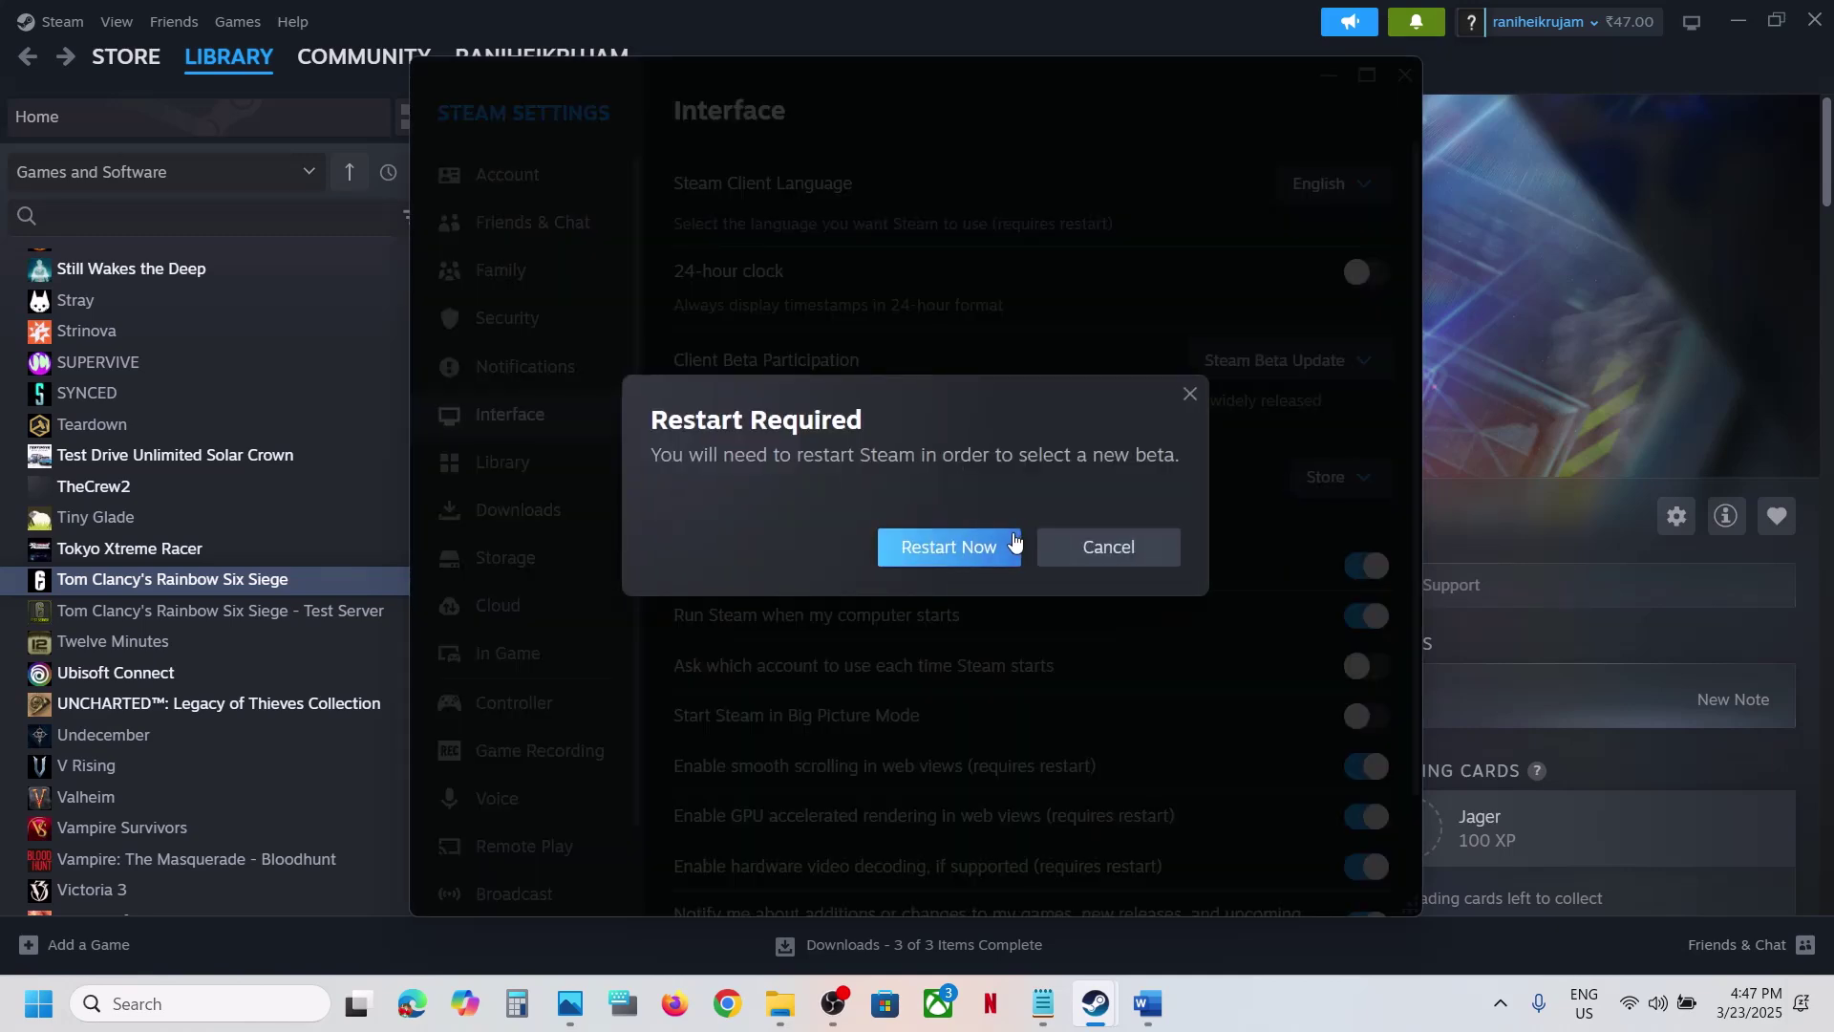
left_click(1120, 547)
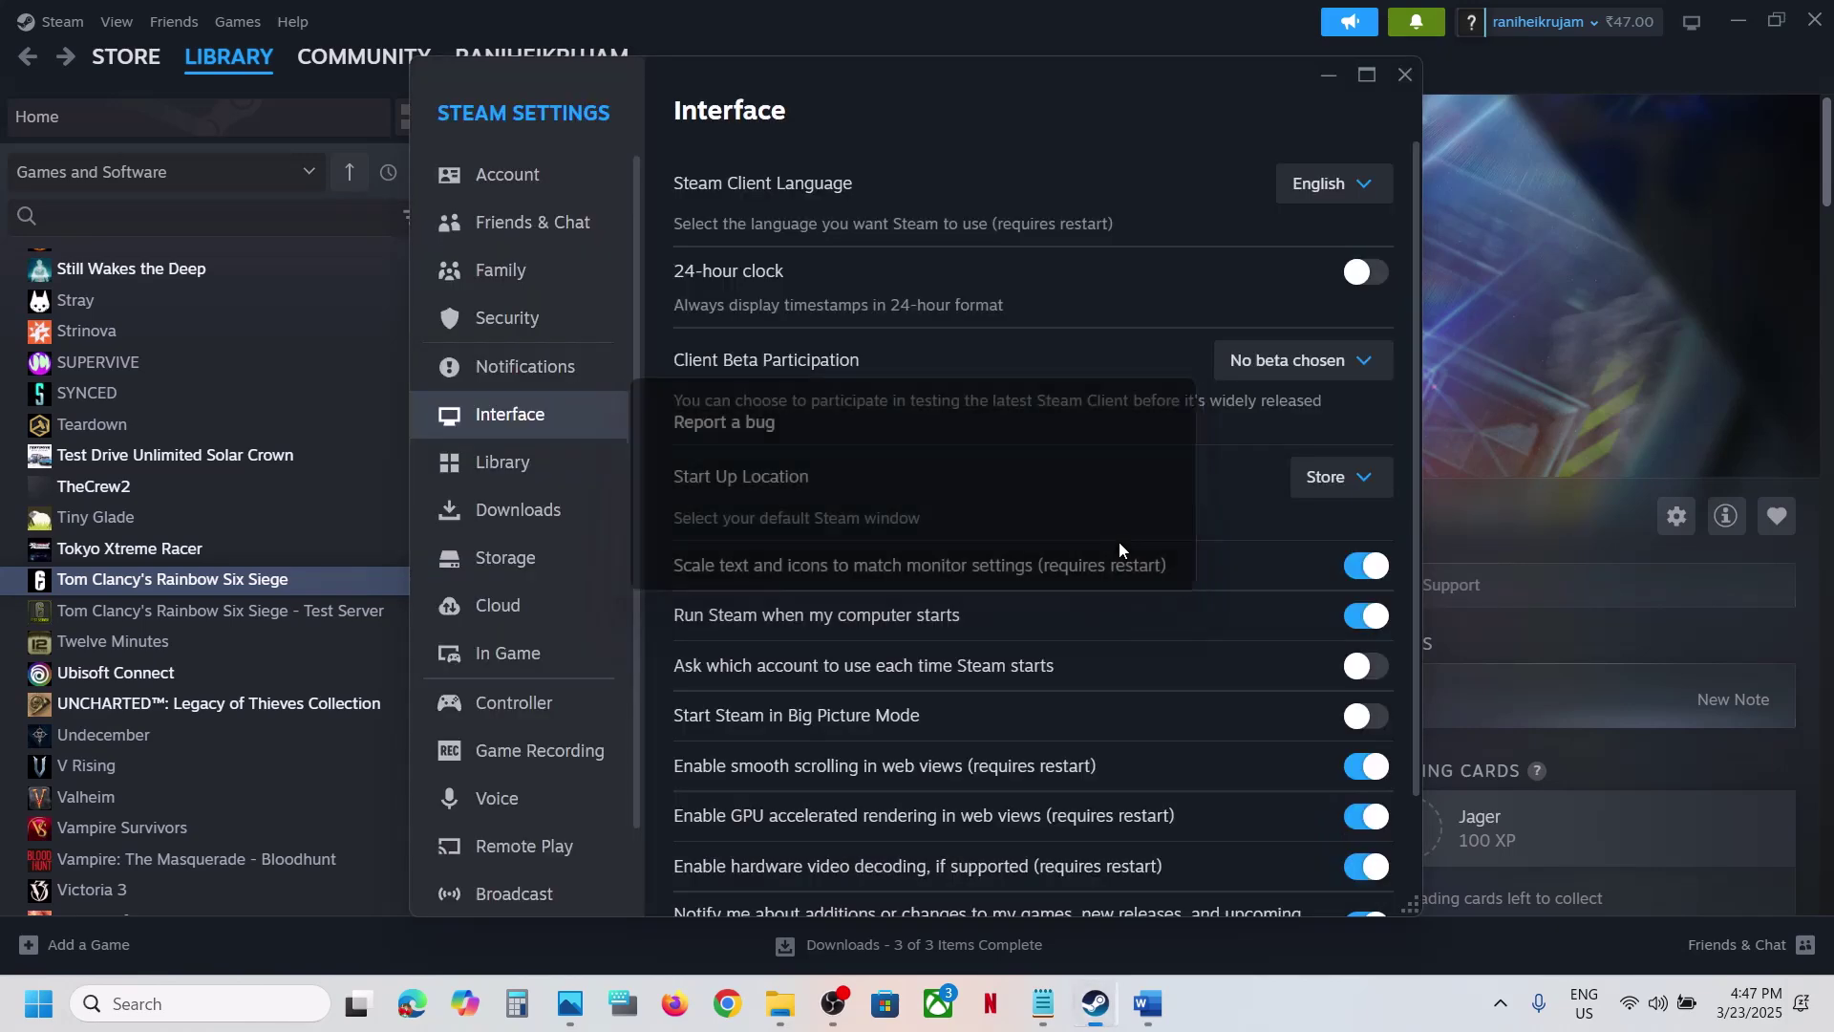
left_click(1372, 360)
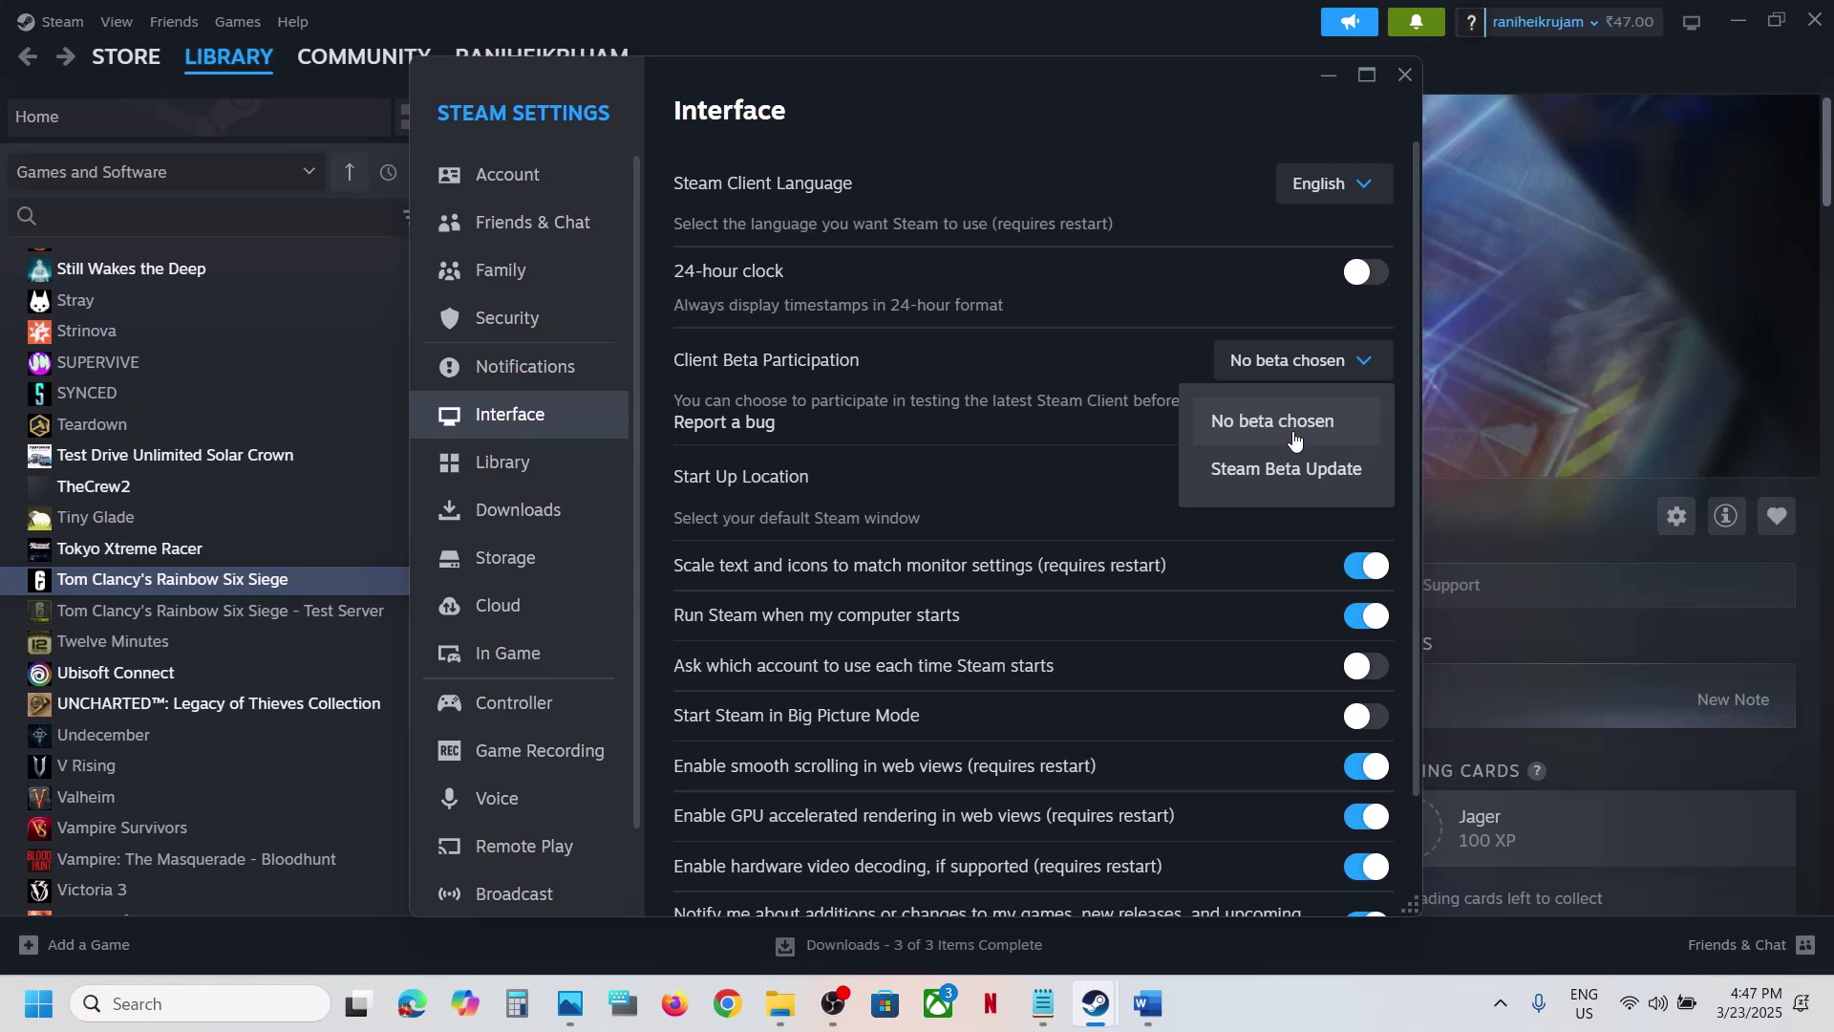
left_click(1293, 437)
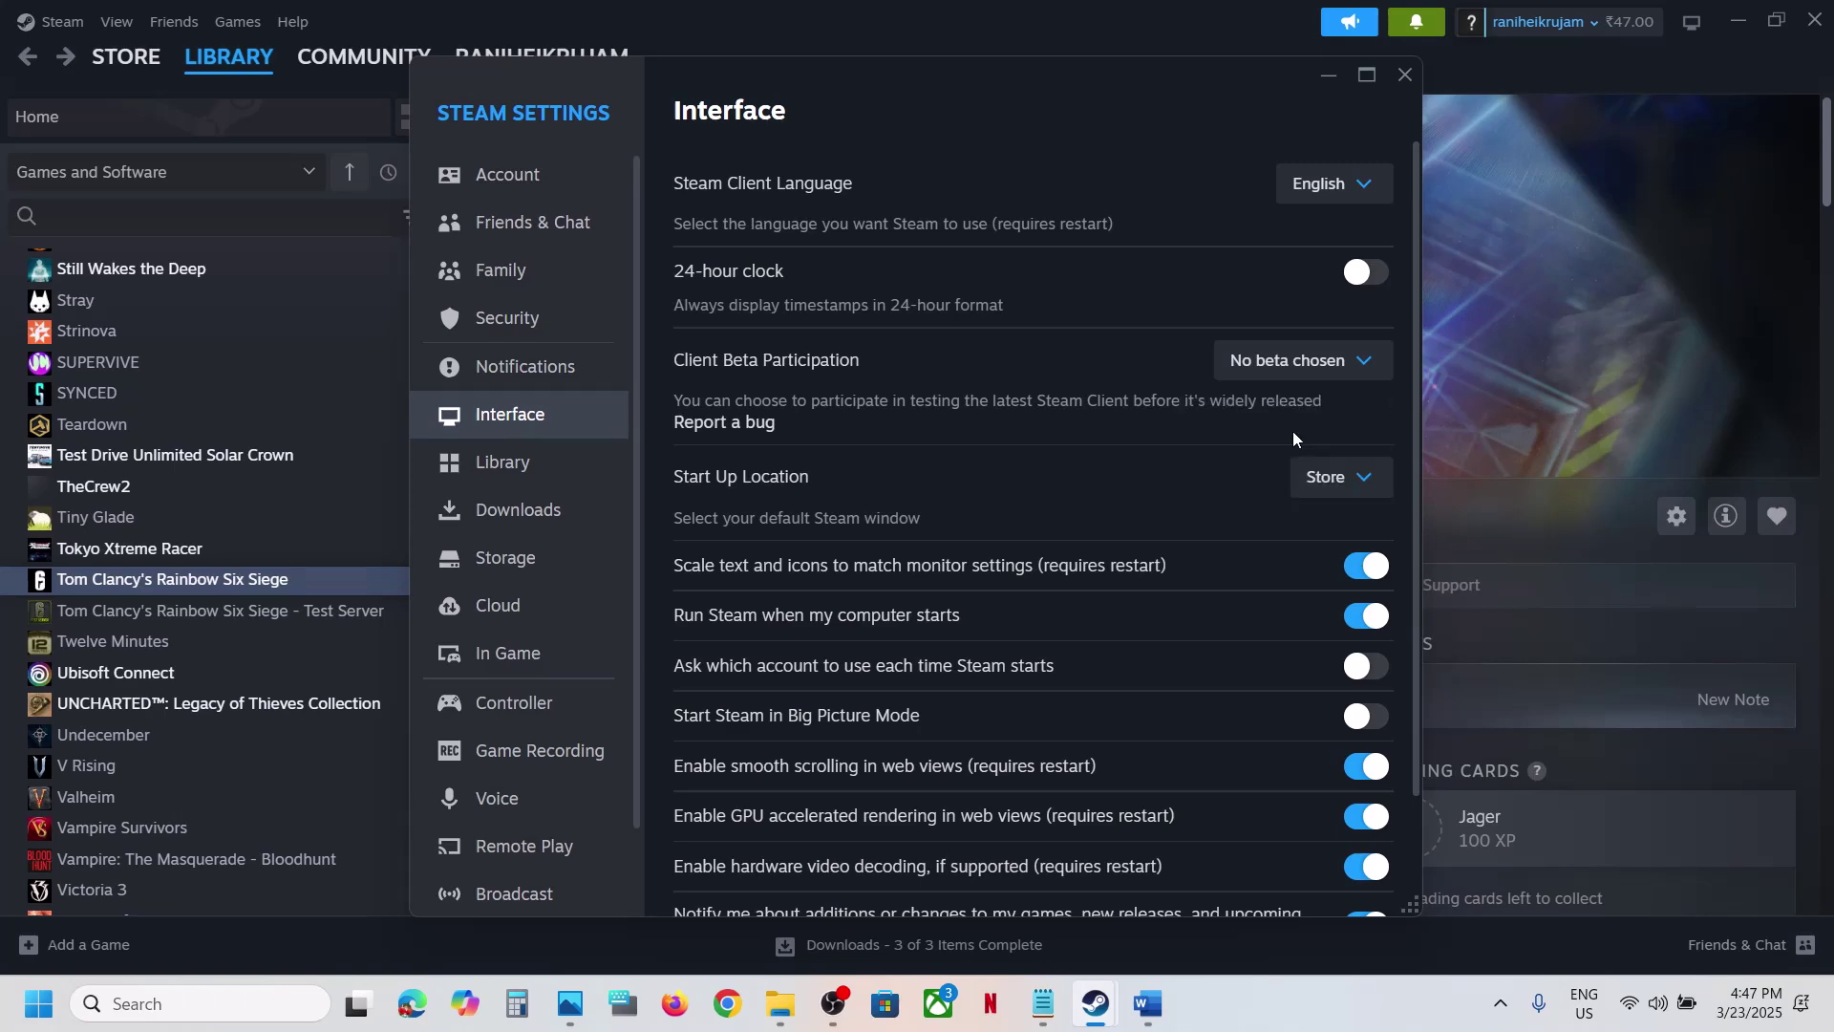
left_click(1412, 76)
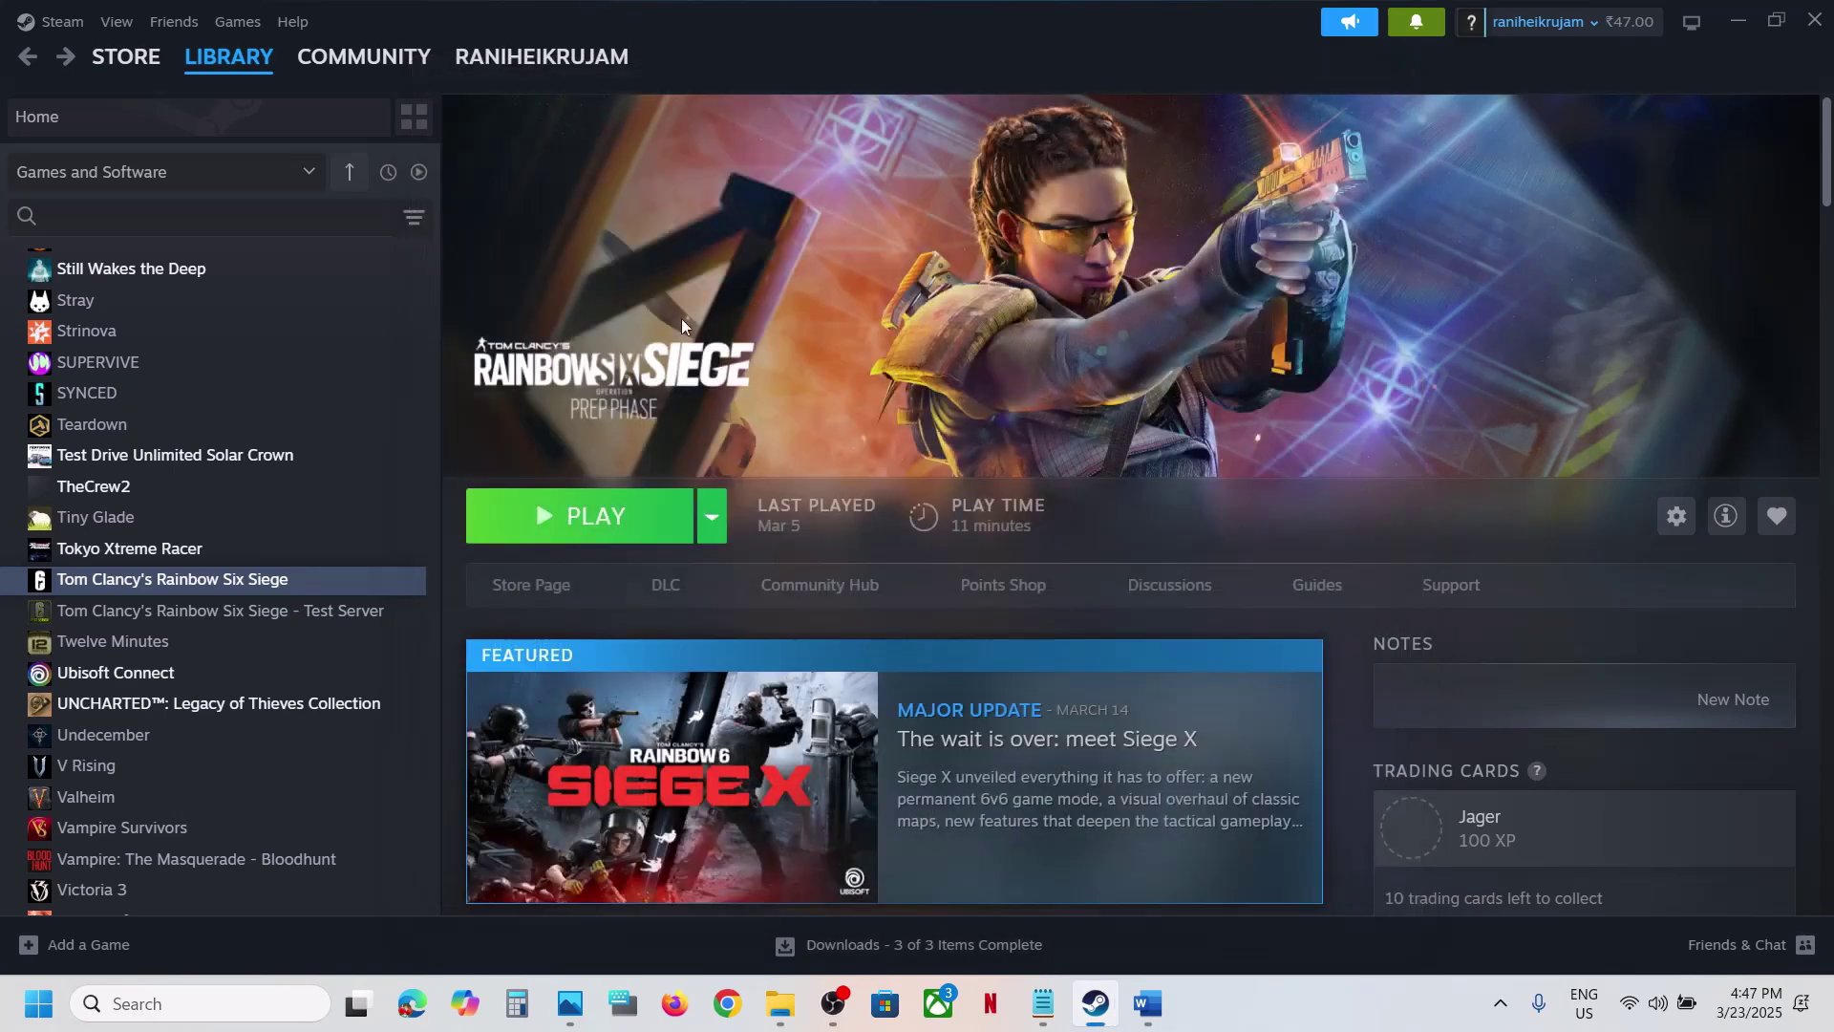
Step: Switch to the Word document and read Step 2 about signing out from Uplay, highlighting the sign-out instruction
left_click(1149, 1006)
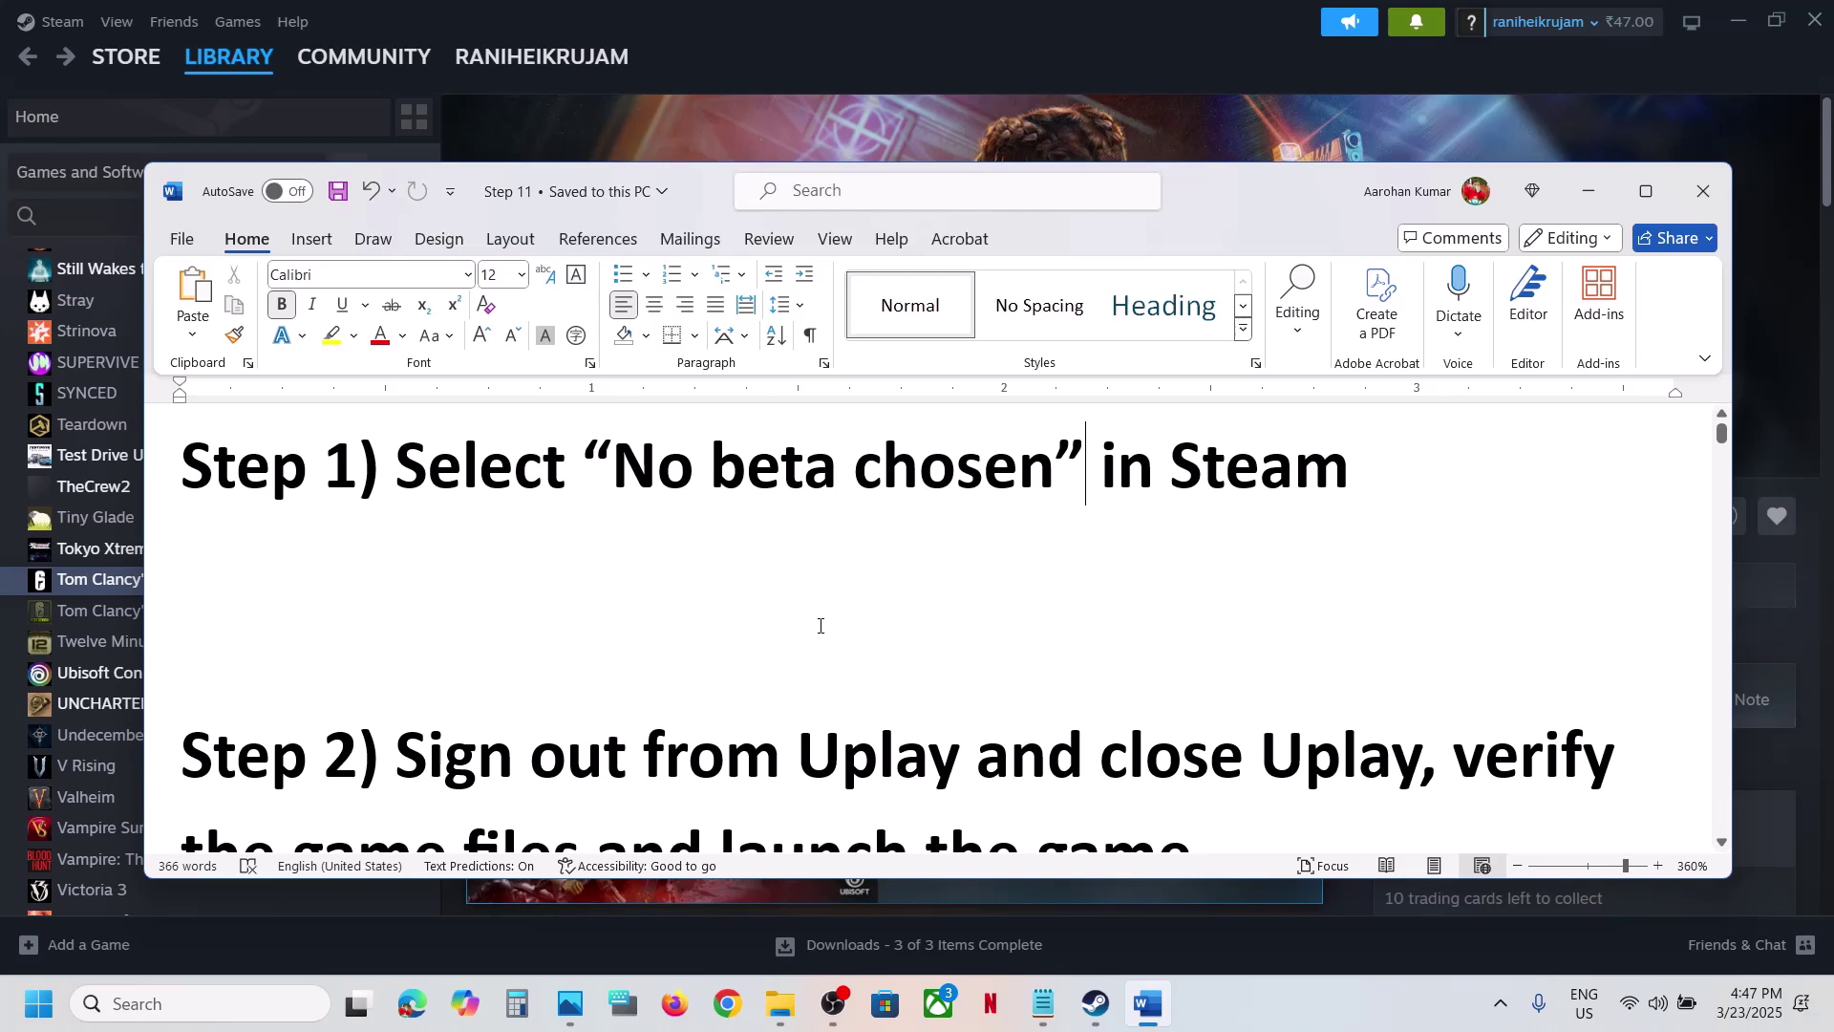
scroll(819, 626, "down", 2)
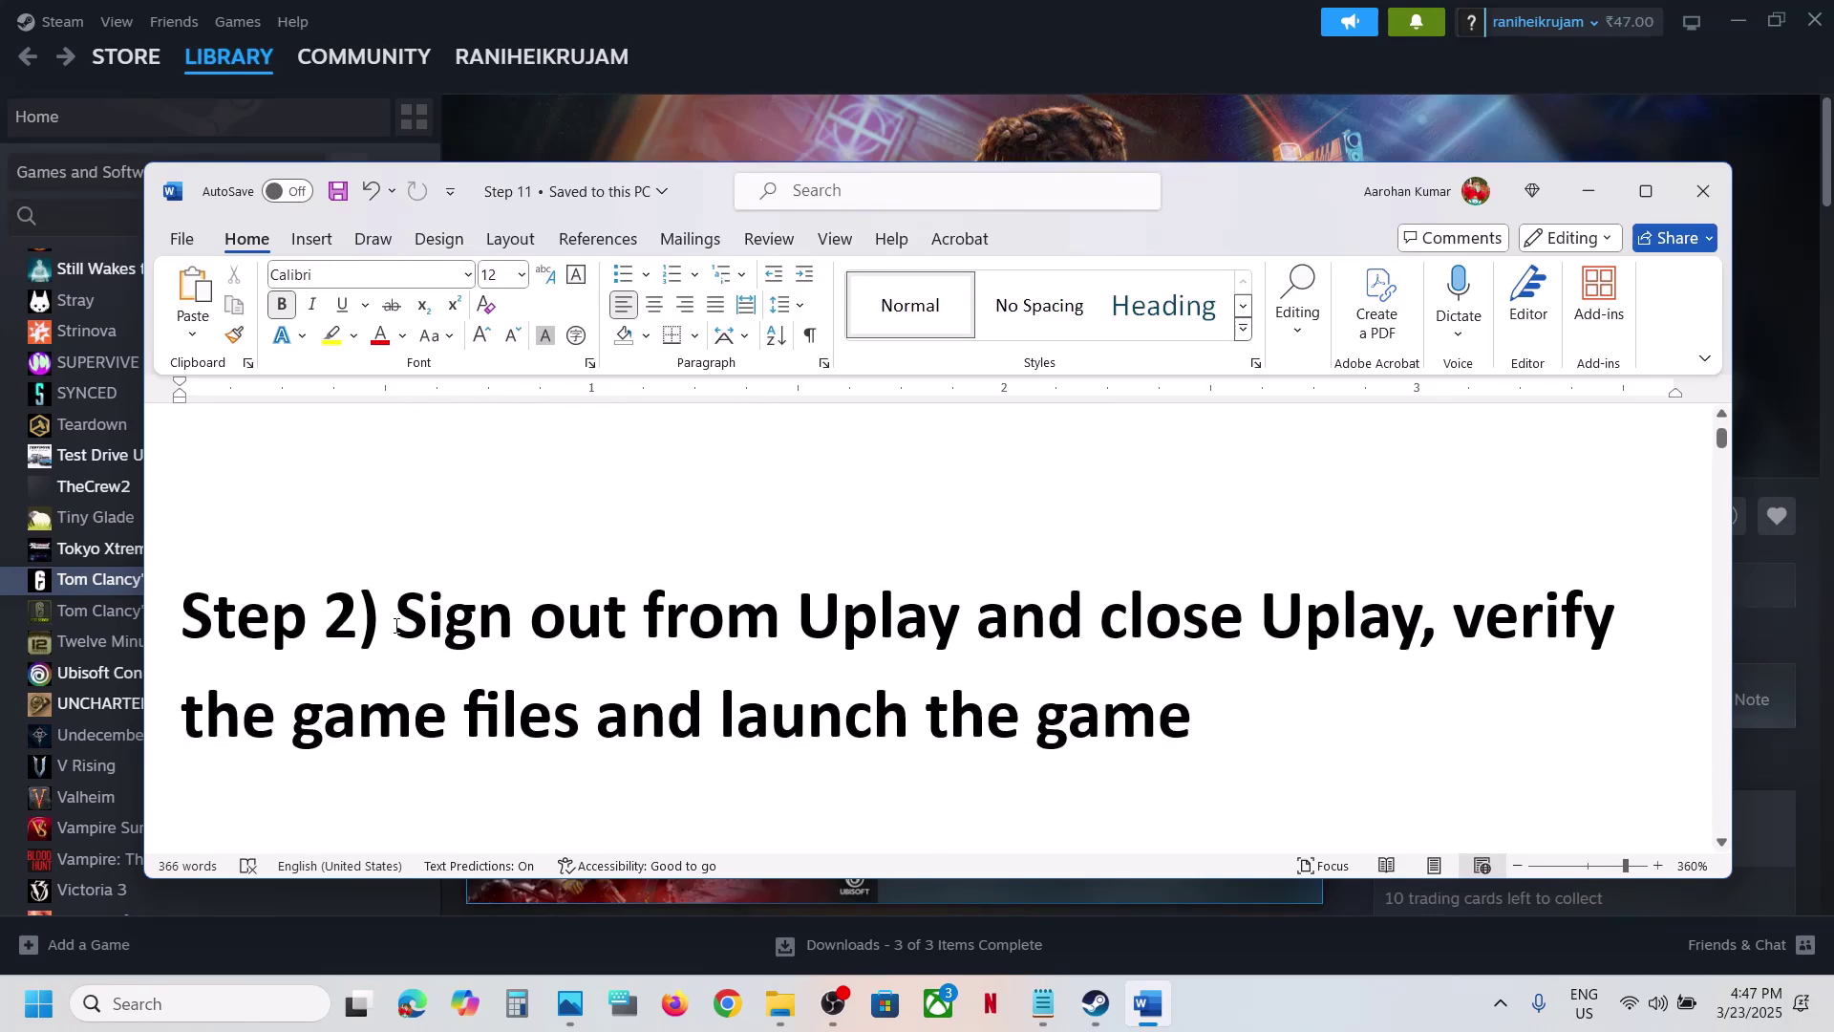
left_click(970, 616, "shift")
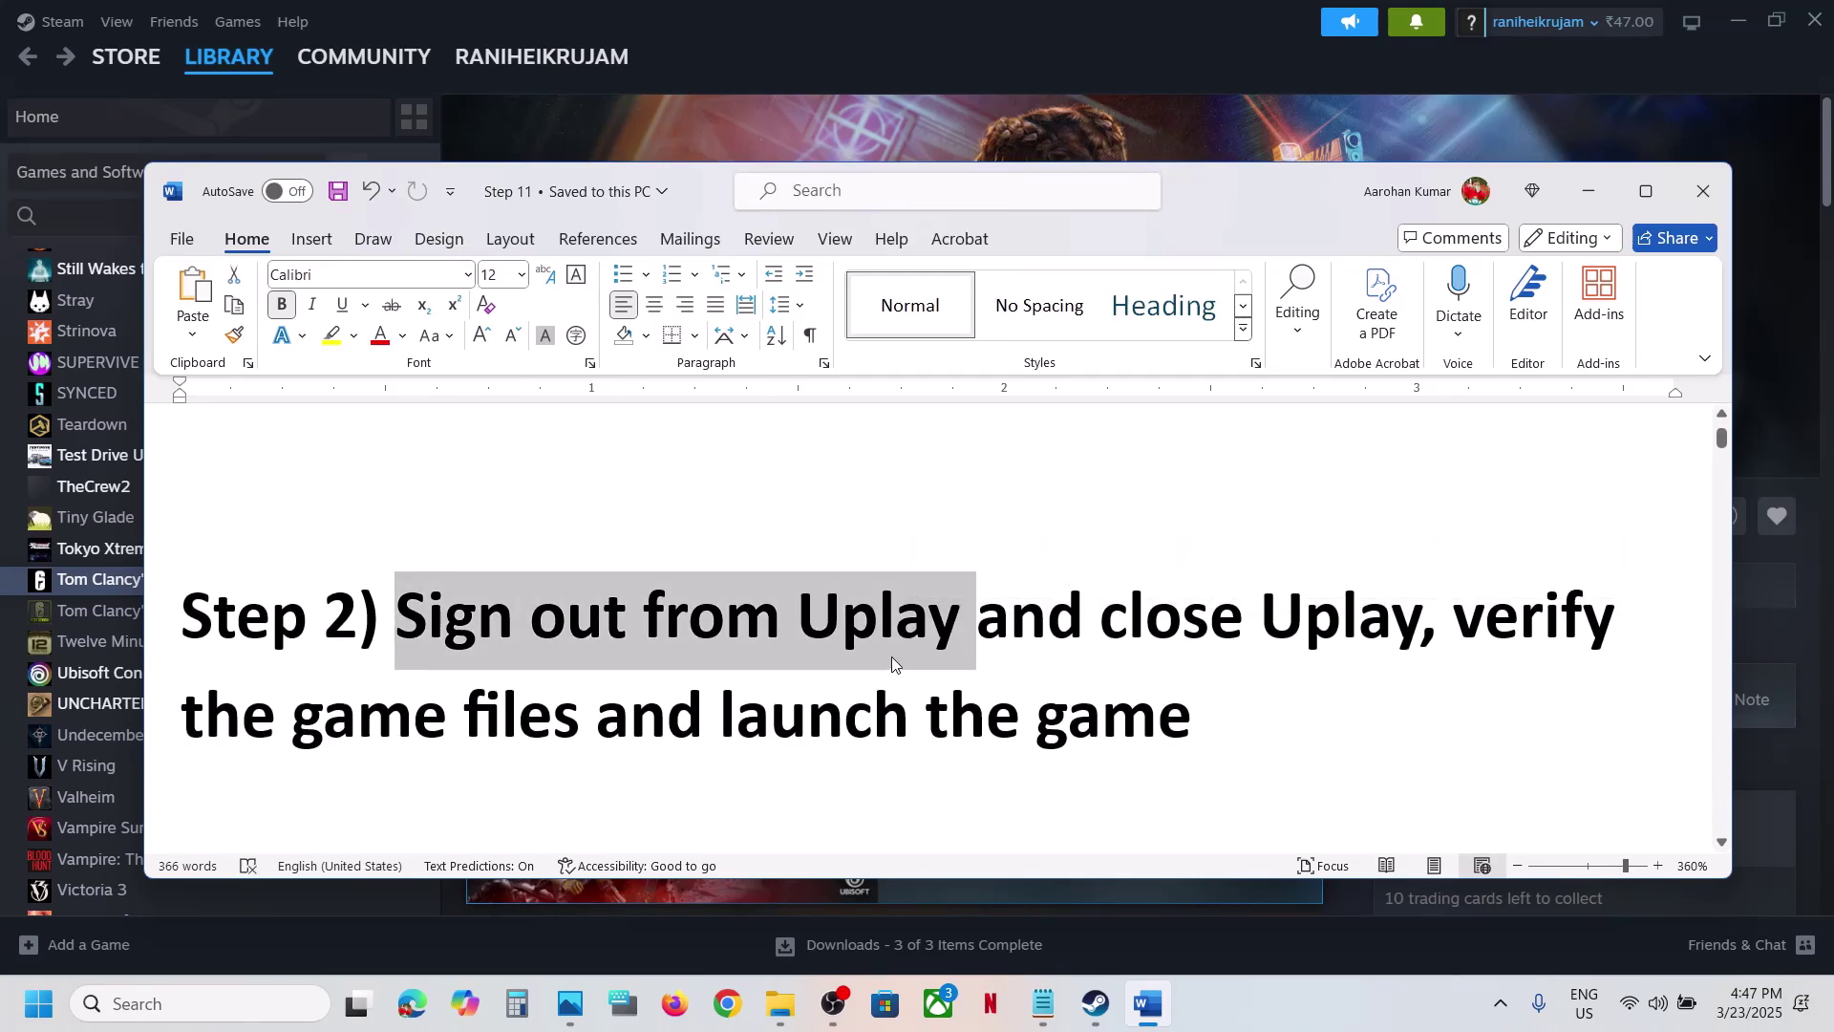
left_click(895, 619)
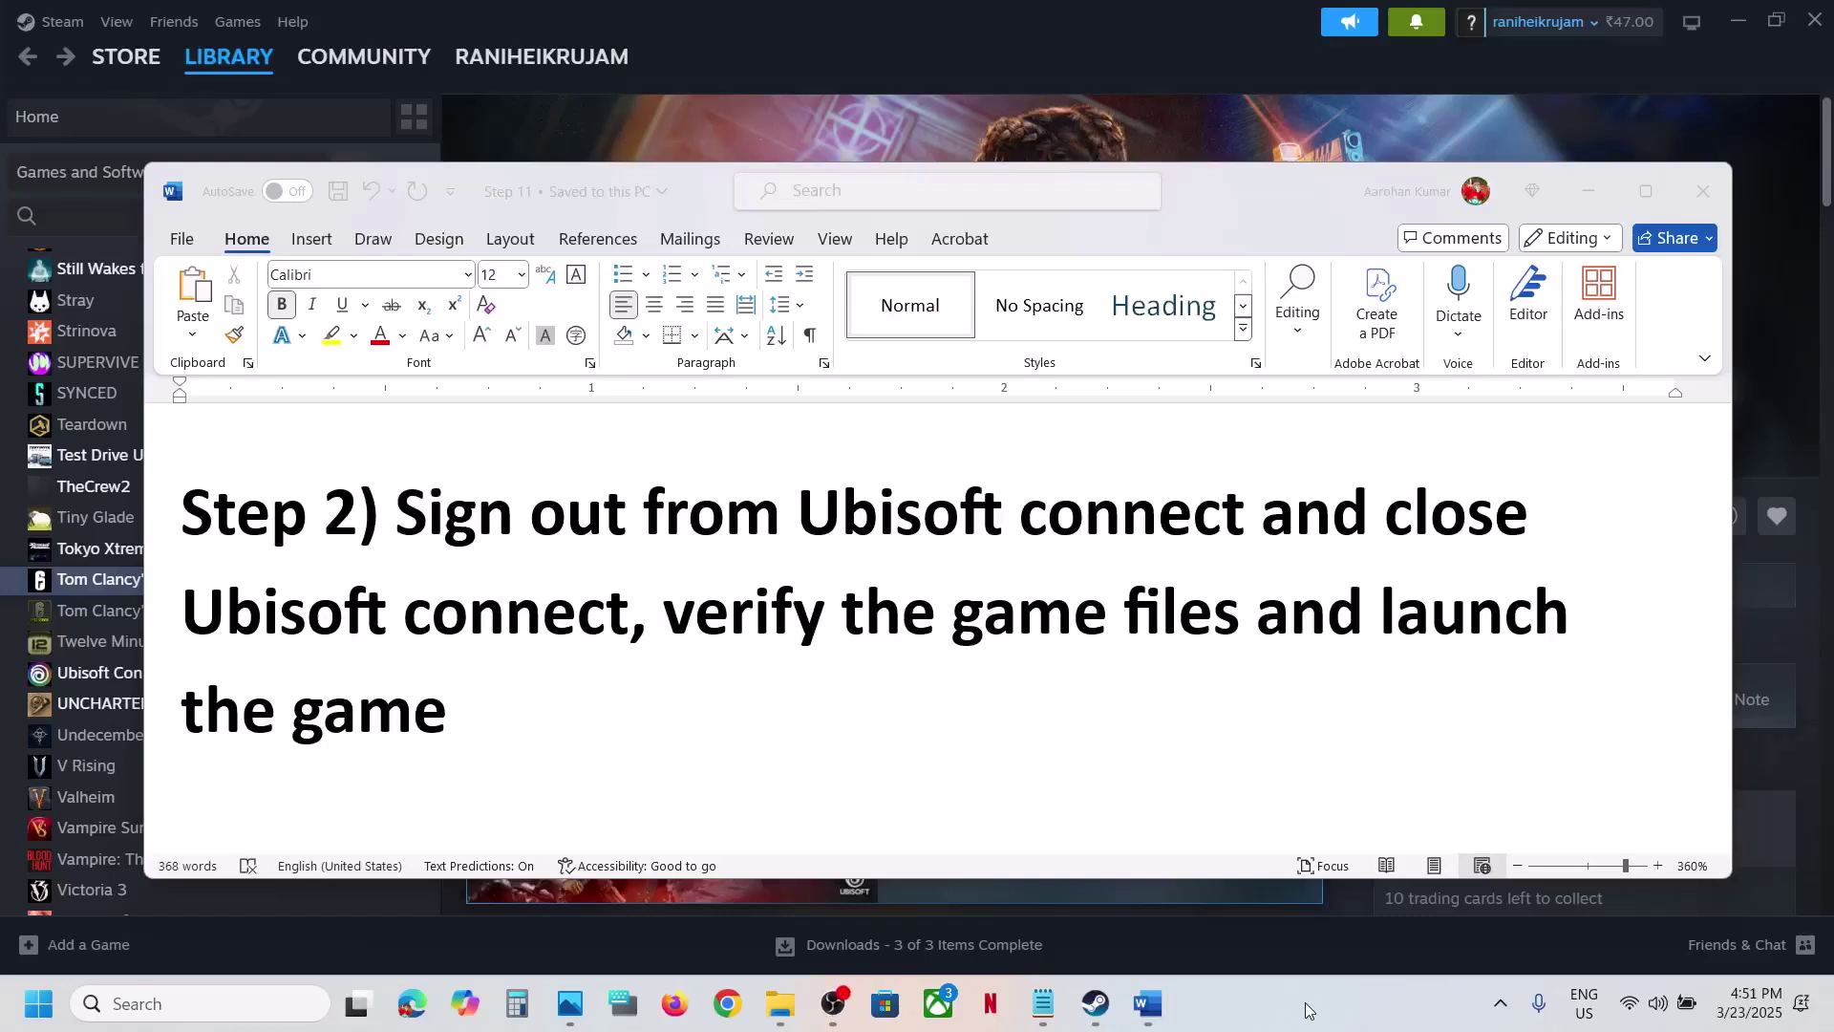
Step: Find and open Ubisoft Connect, and log out of the account
left_click(1499, 1018)
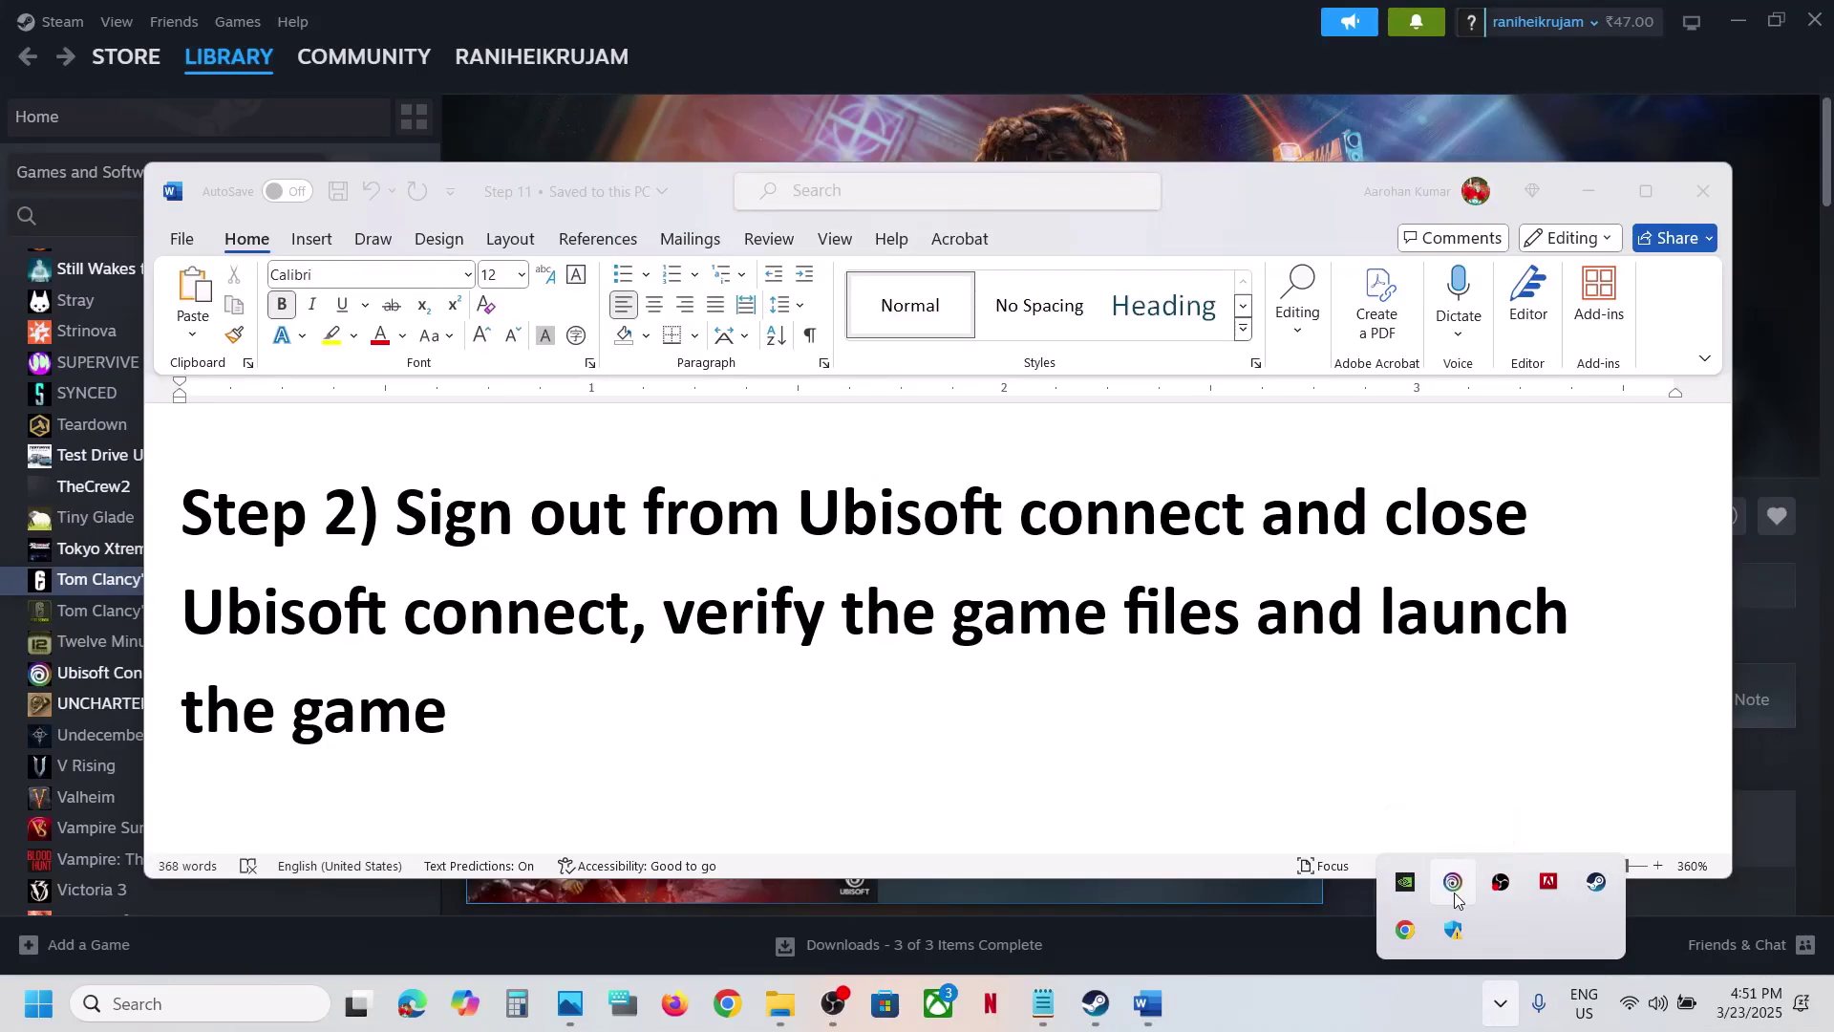
left_click(192, 998)
type("ubi")
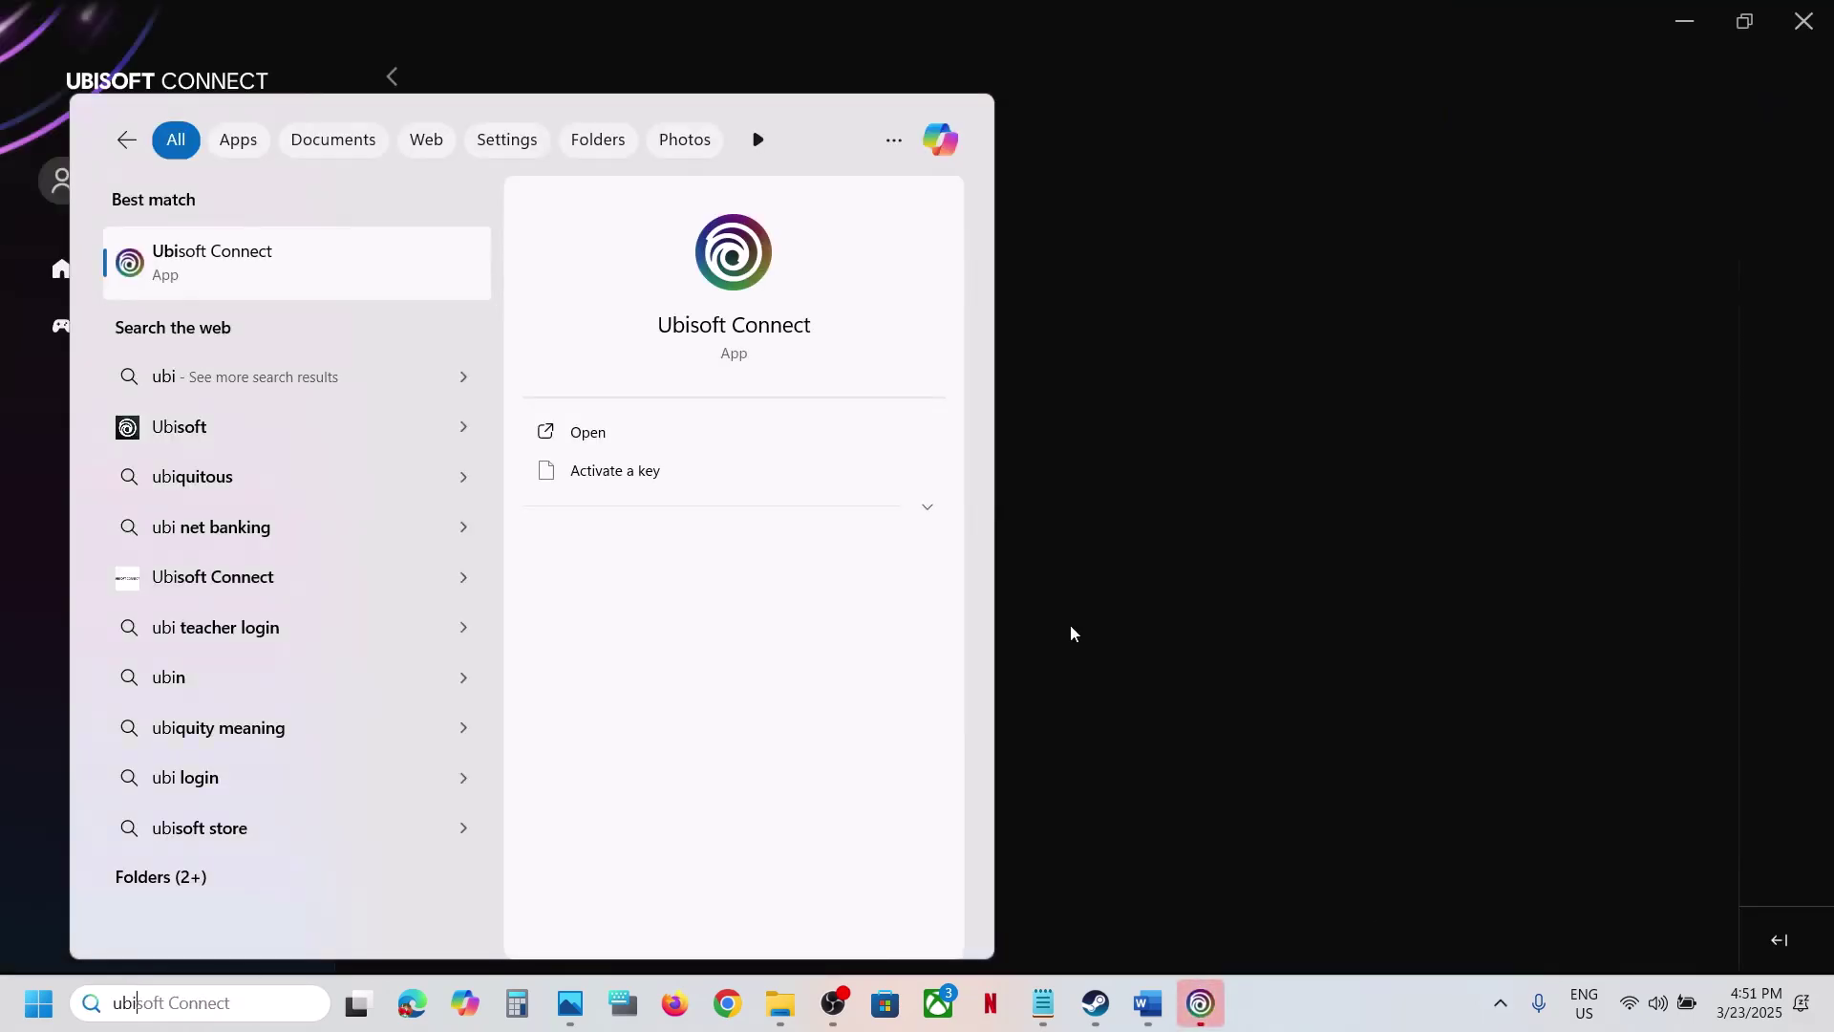
left_click(1642, 417)
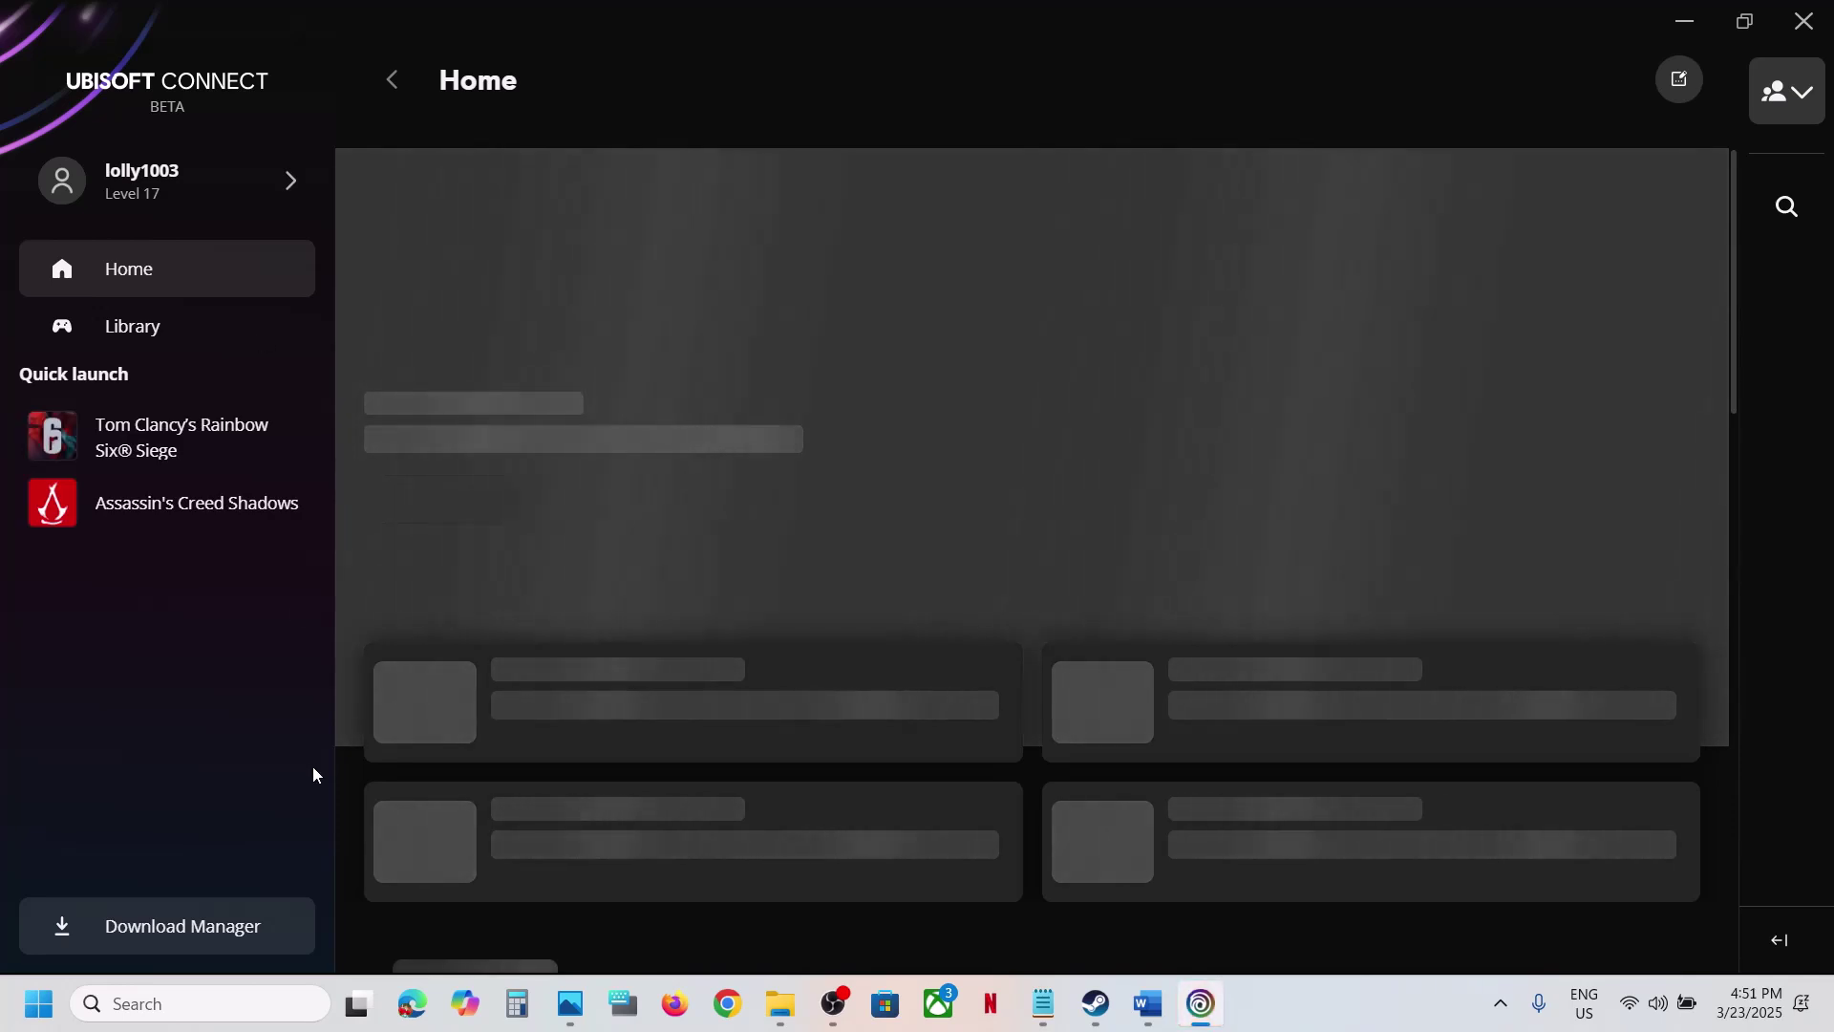
left_click(244, 183)
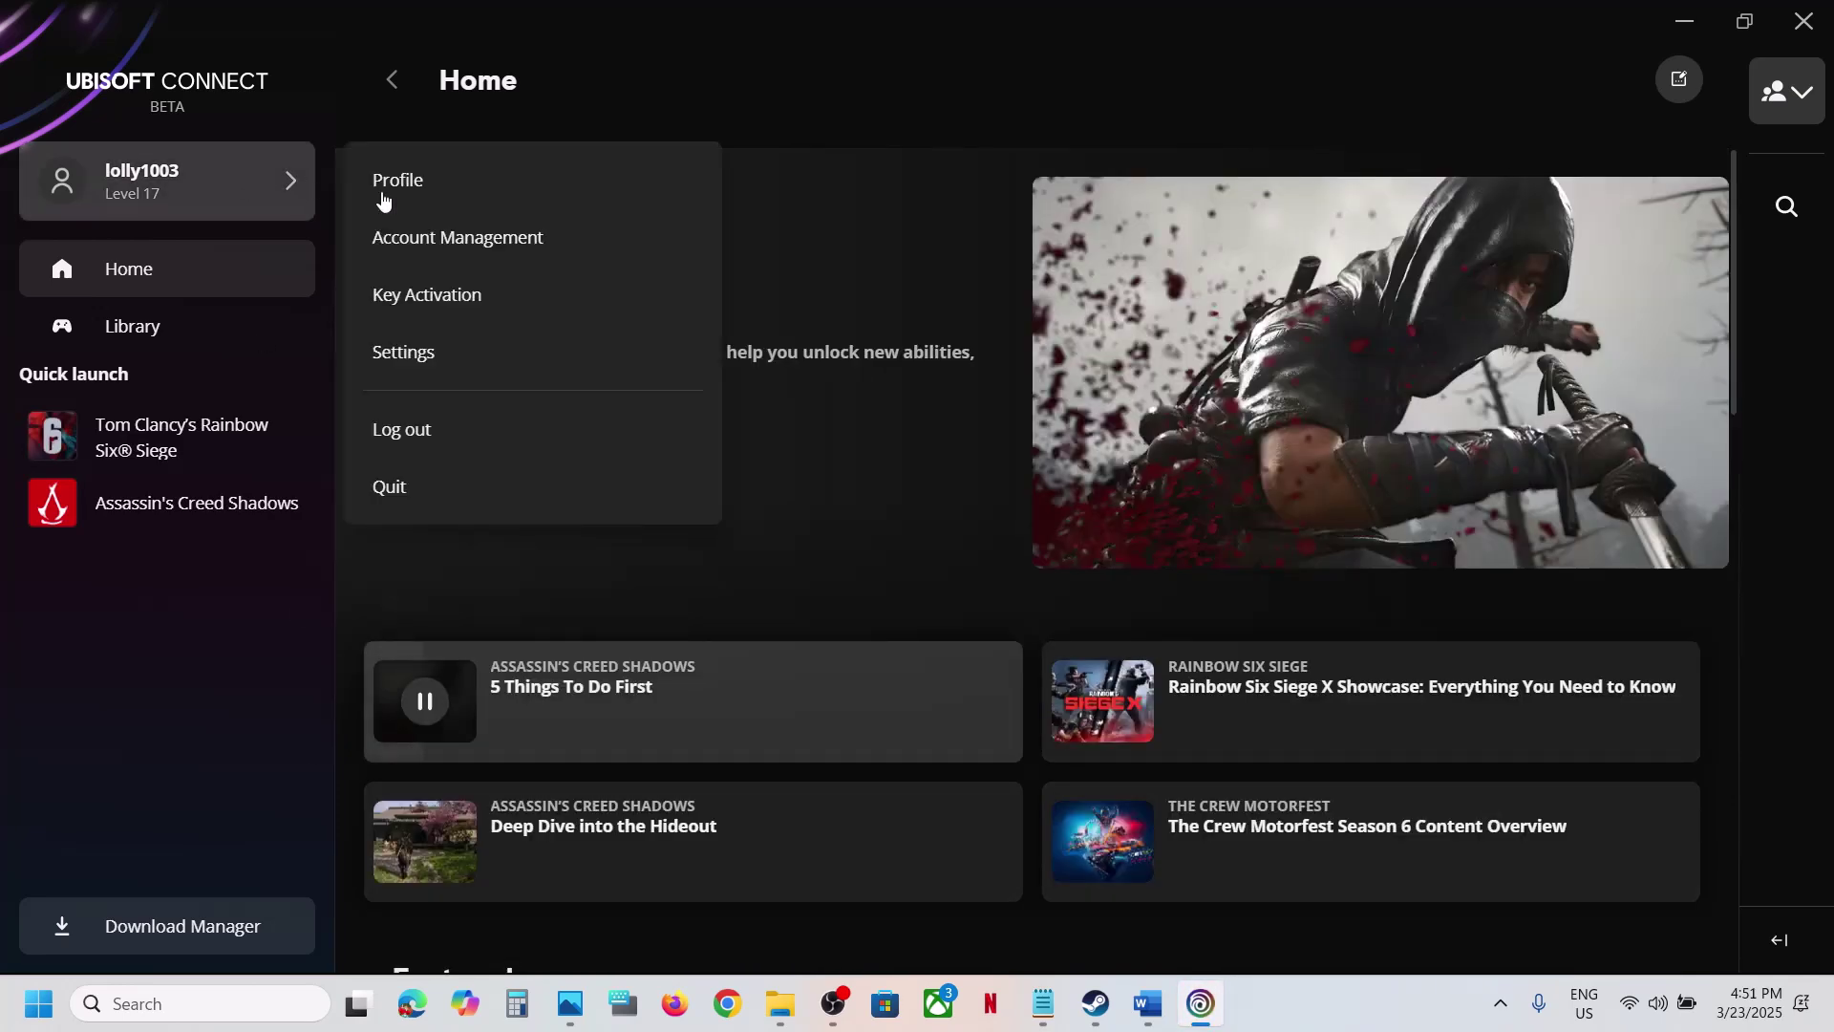
left_click(397, 427)
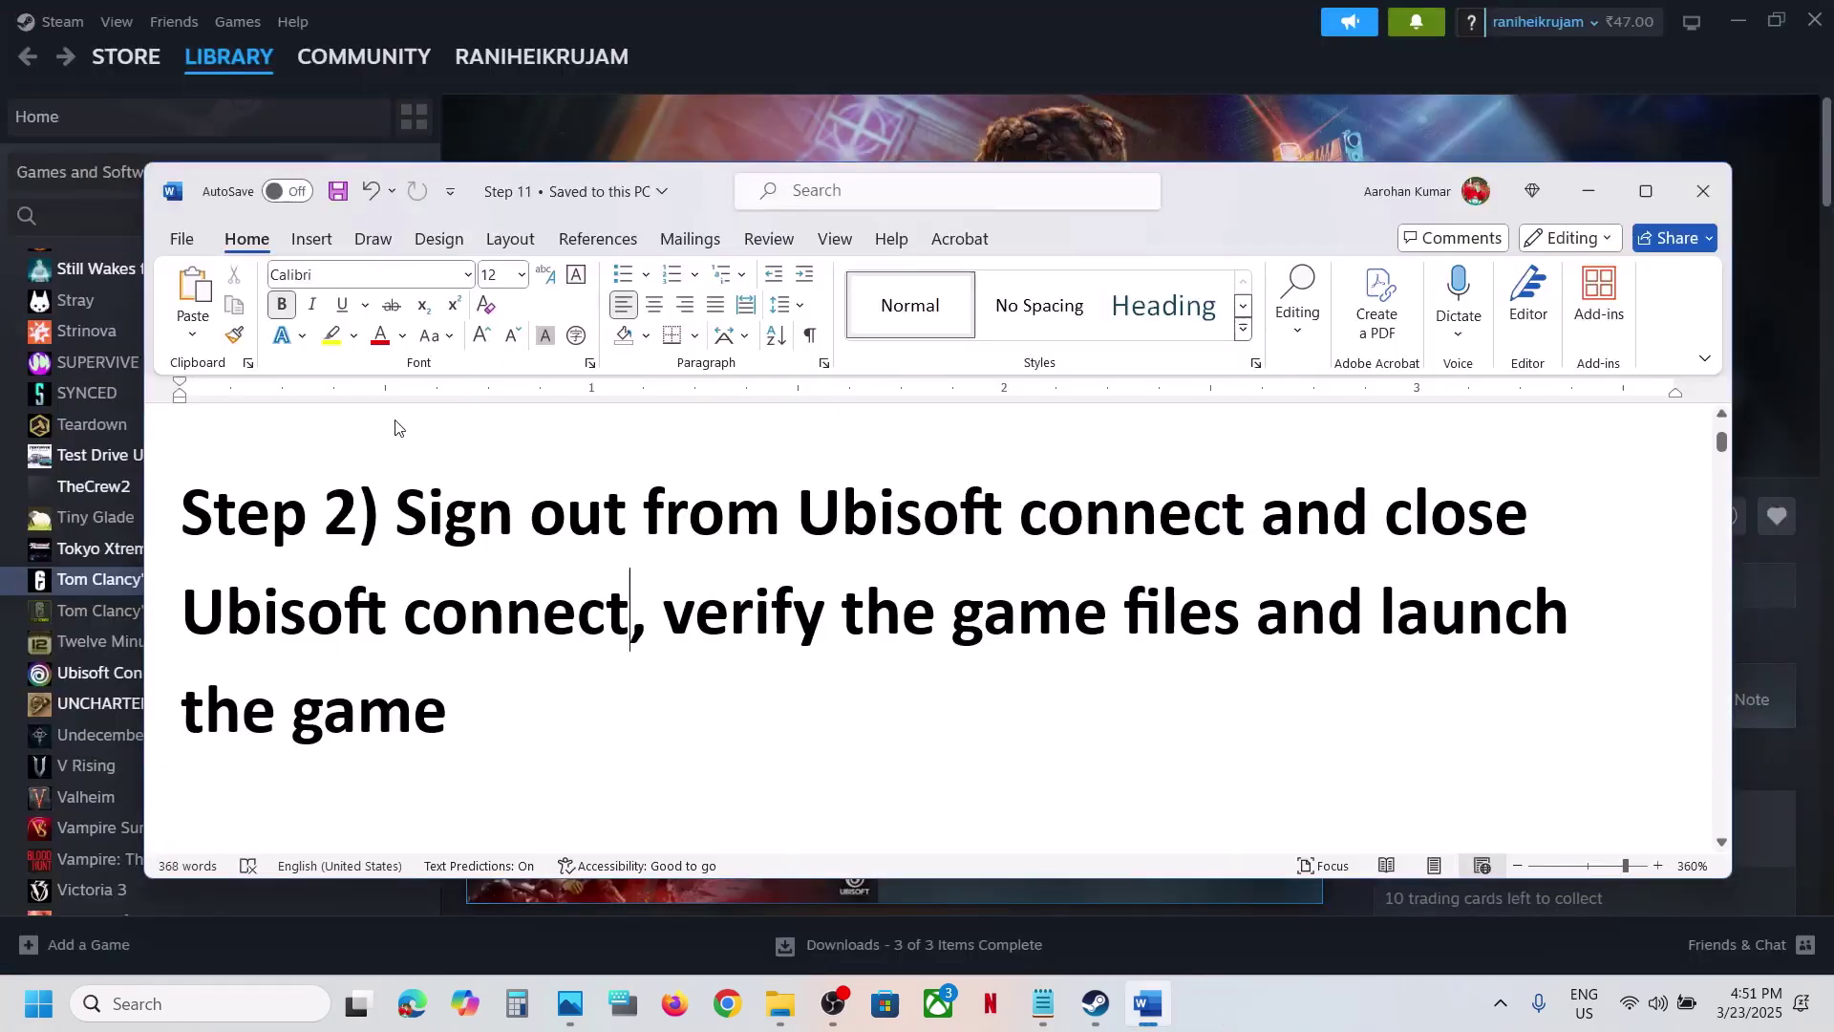
Step: Check the hidden background apps for Ubisoft Connect and close its login window
left_click(1500, 1001)
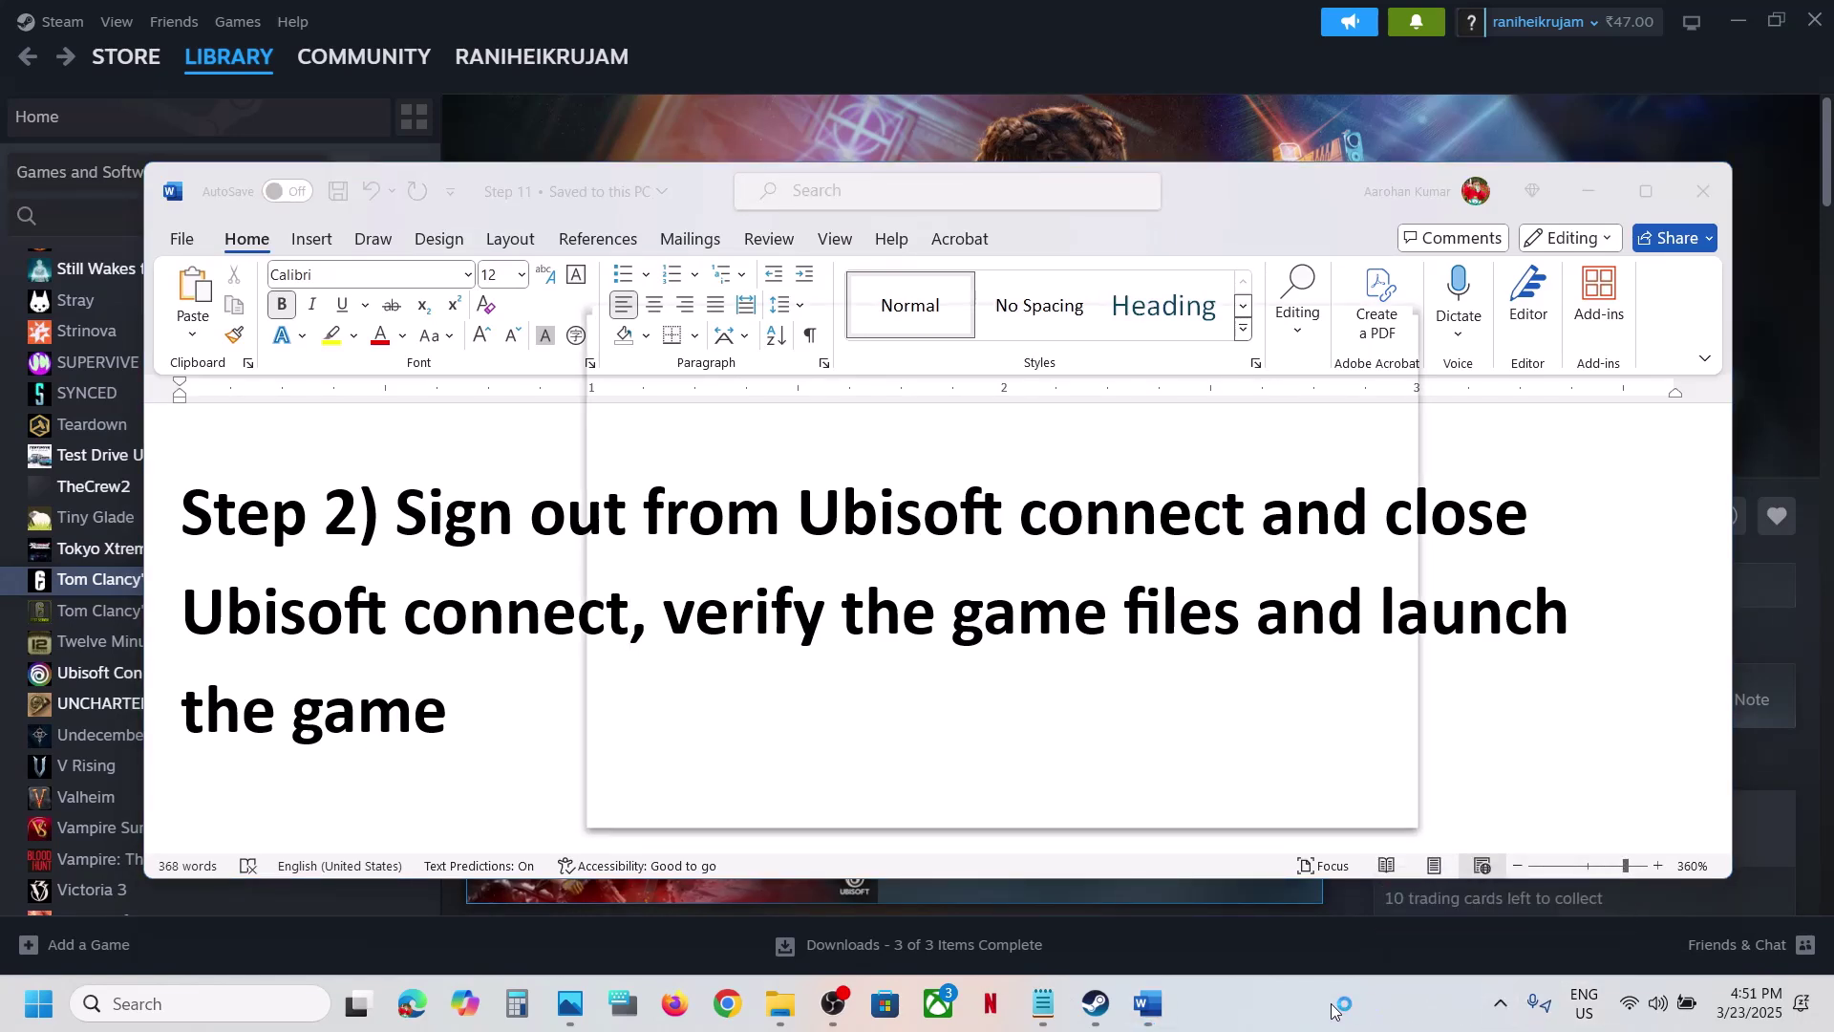
right_click(1402, 999)
left_click(1501, 1005)
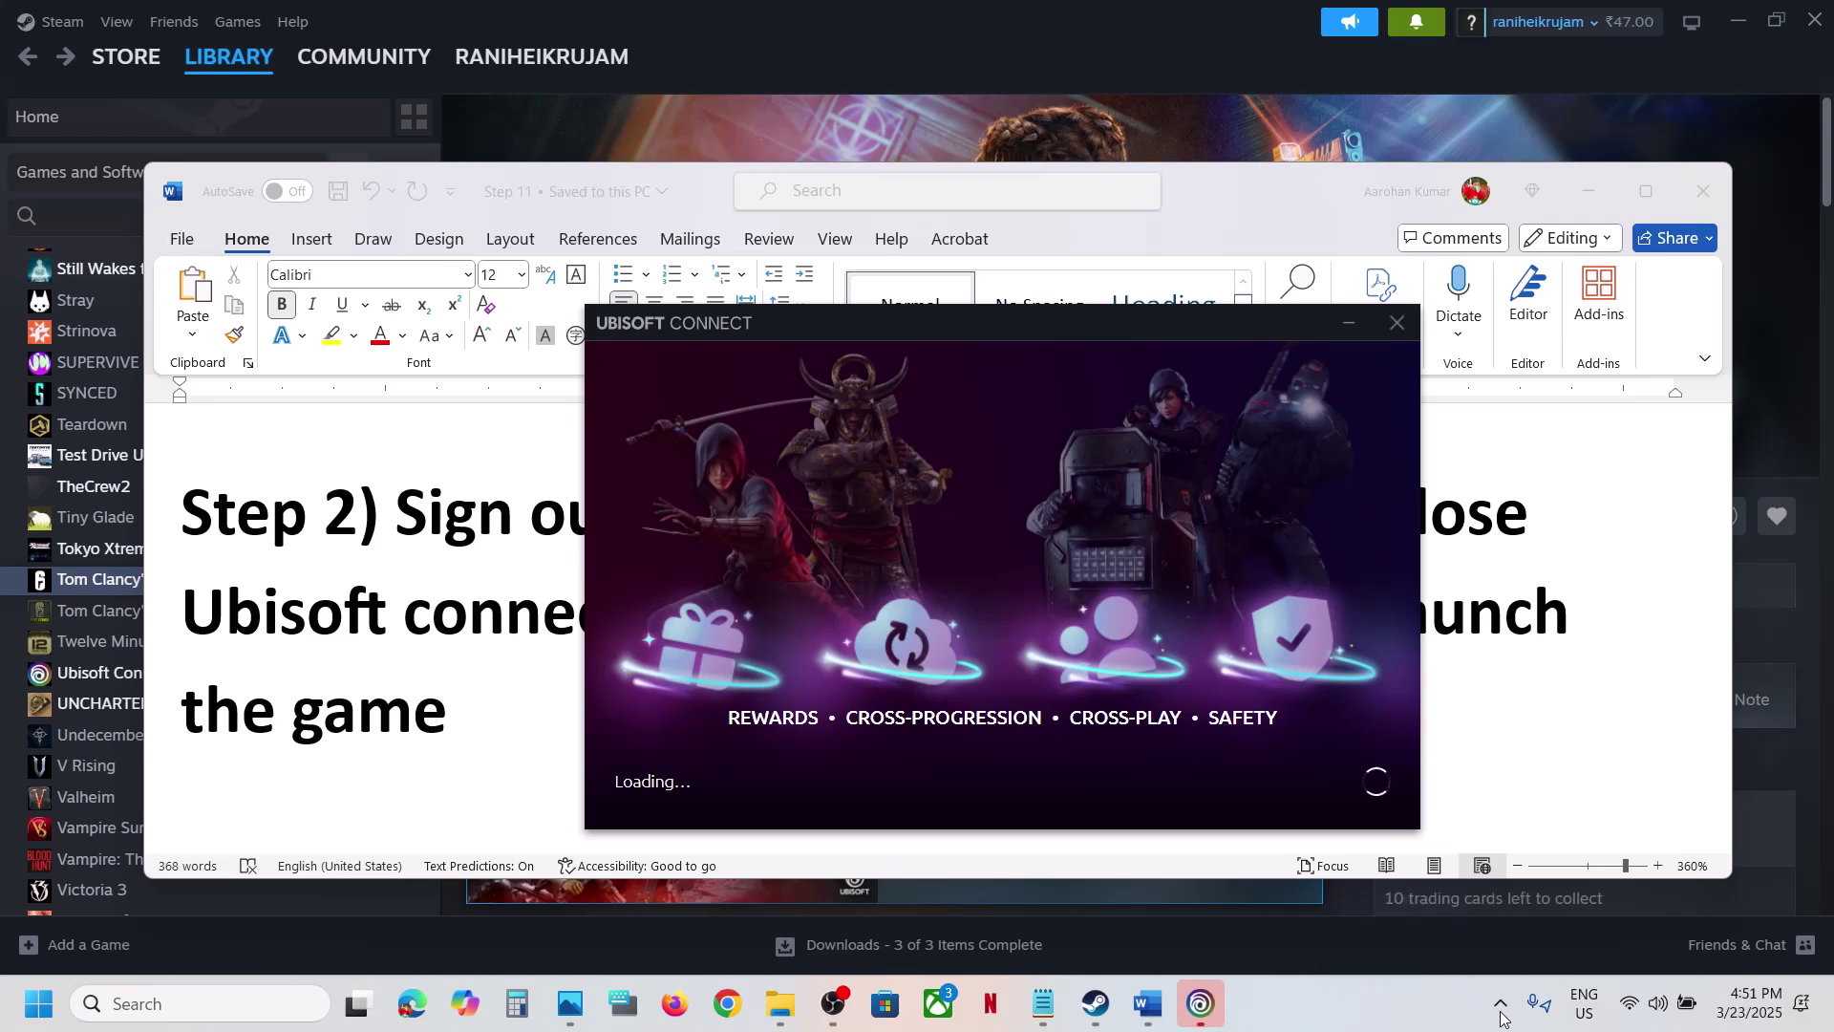
left_click(1501, 1001)
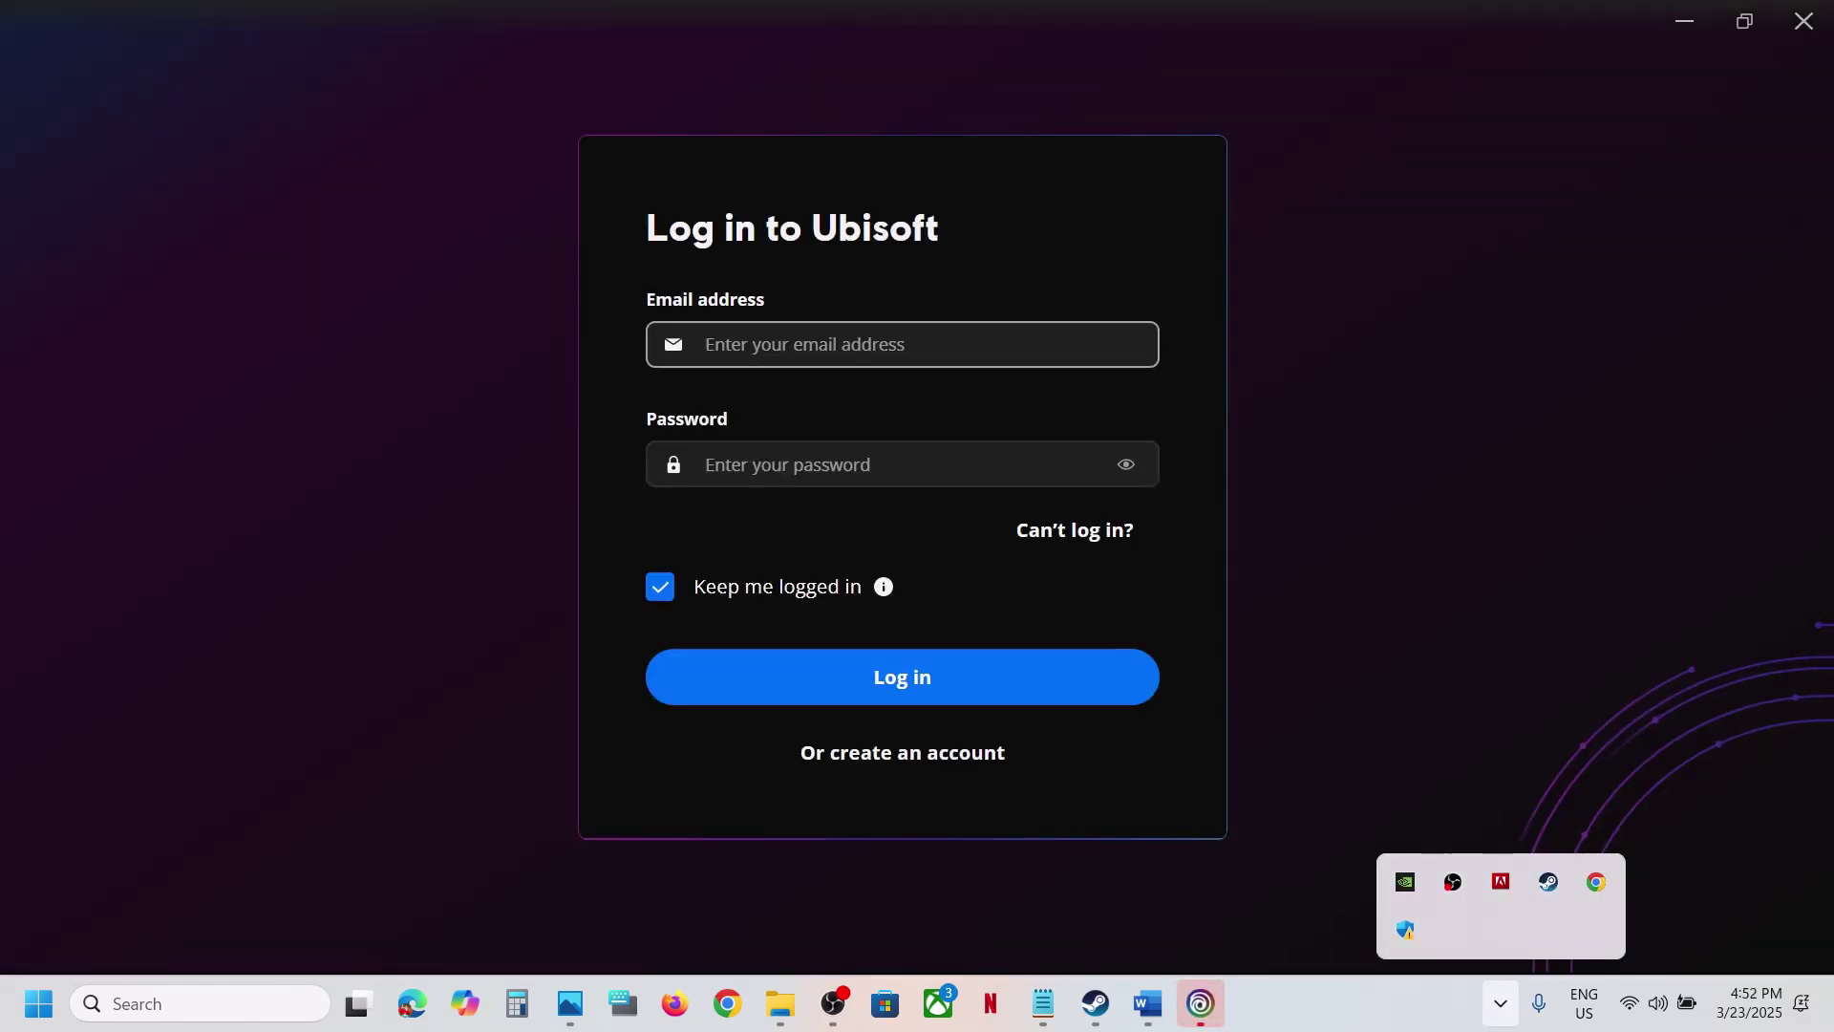
left_click(1805, 23)
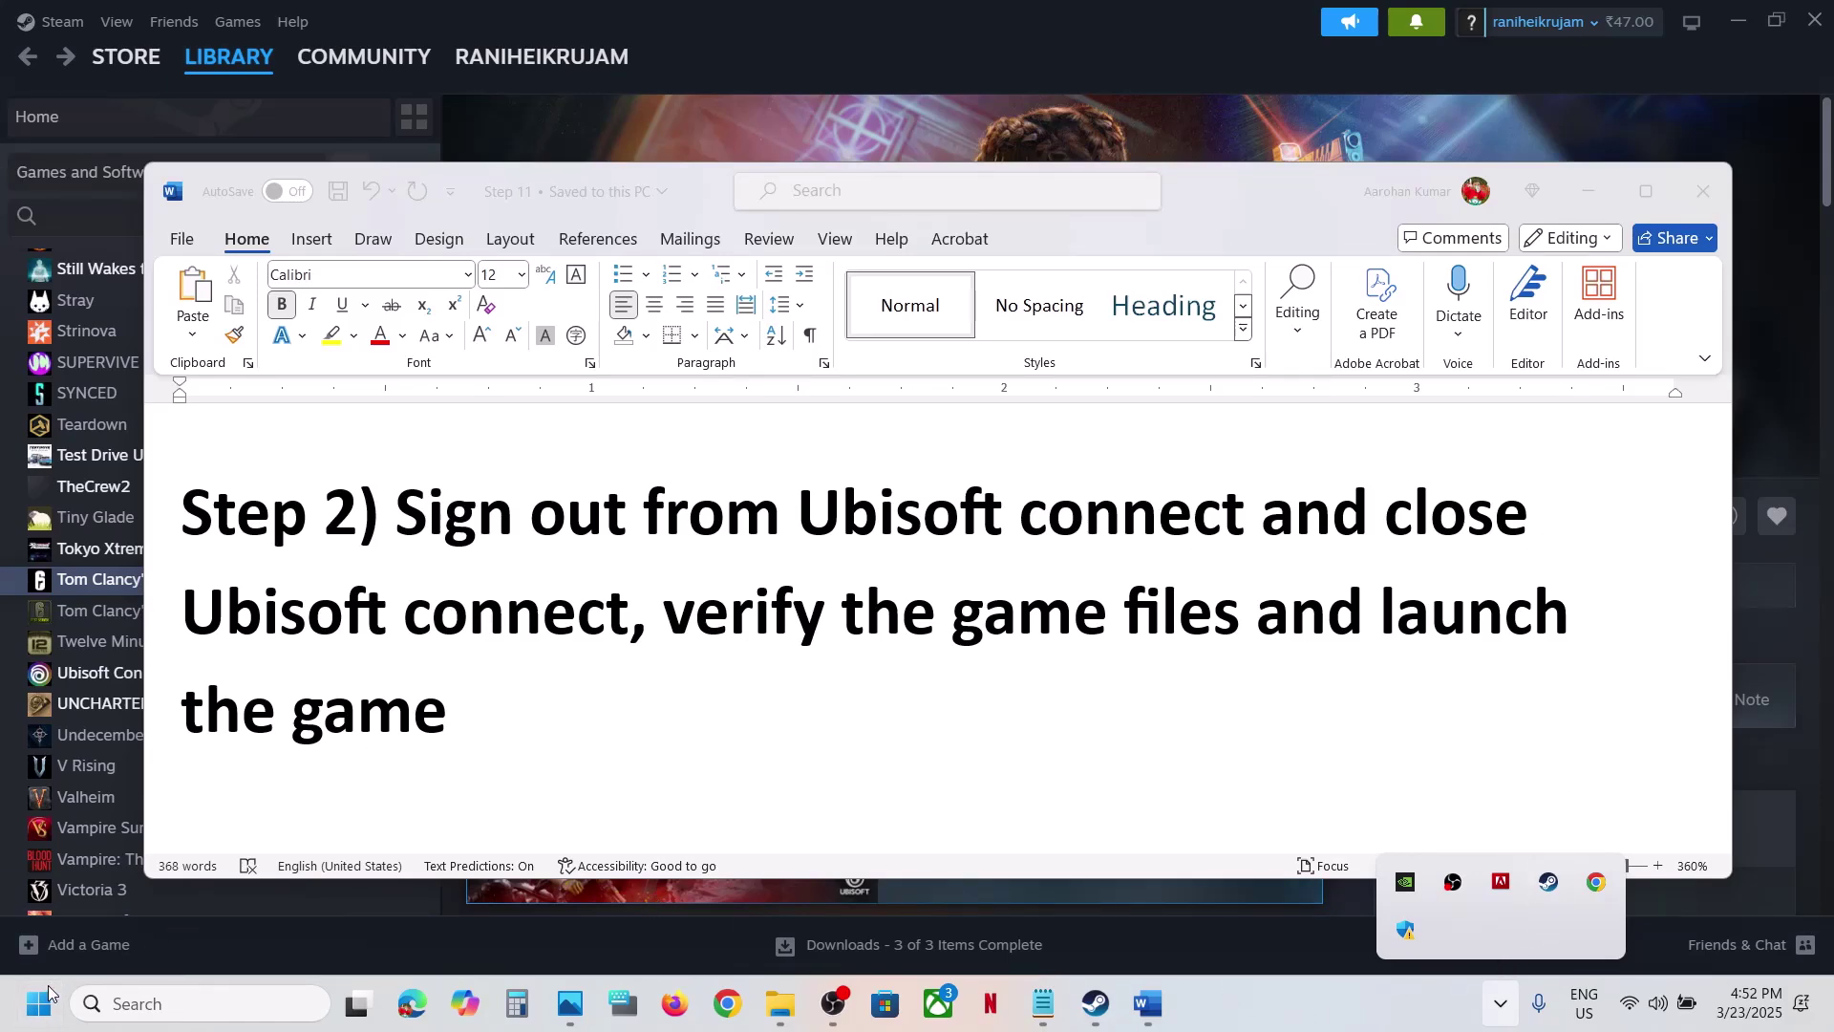
Step: Look through the running processes in Task Manager for Ubisoft Connect, and close Task Manager
right_click(48, 989)
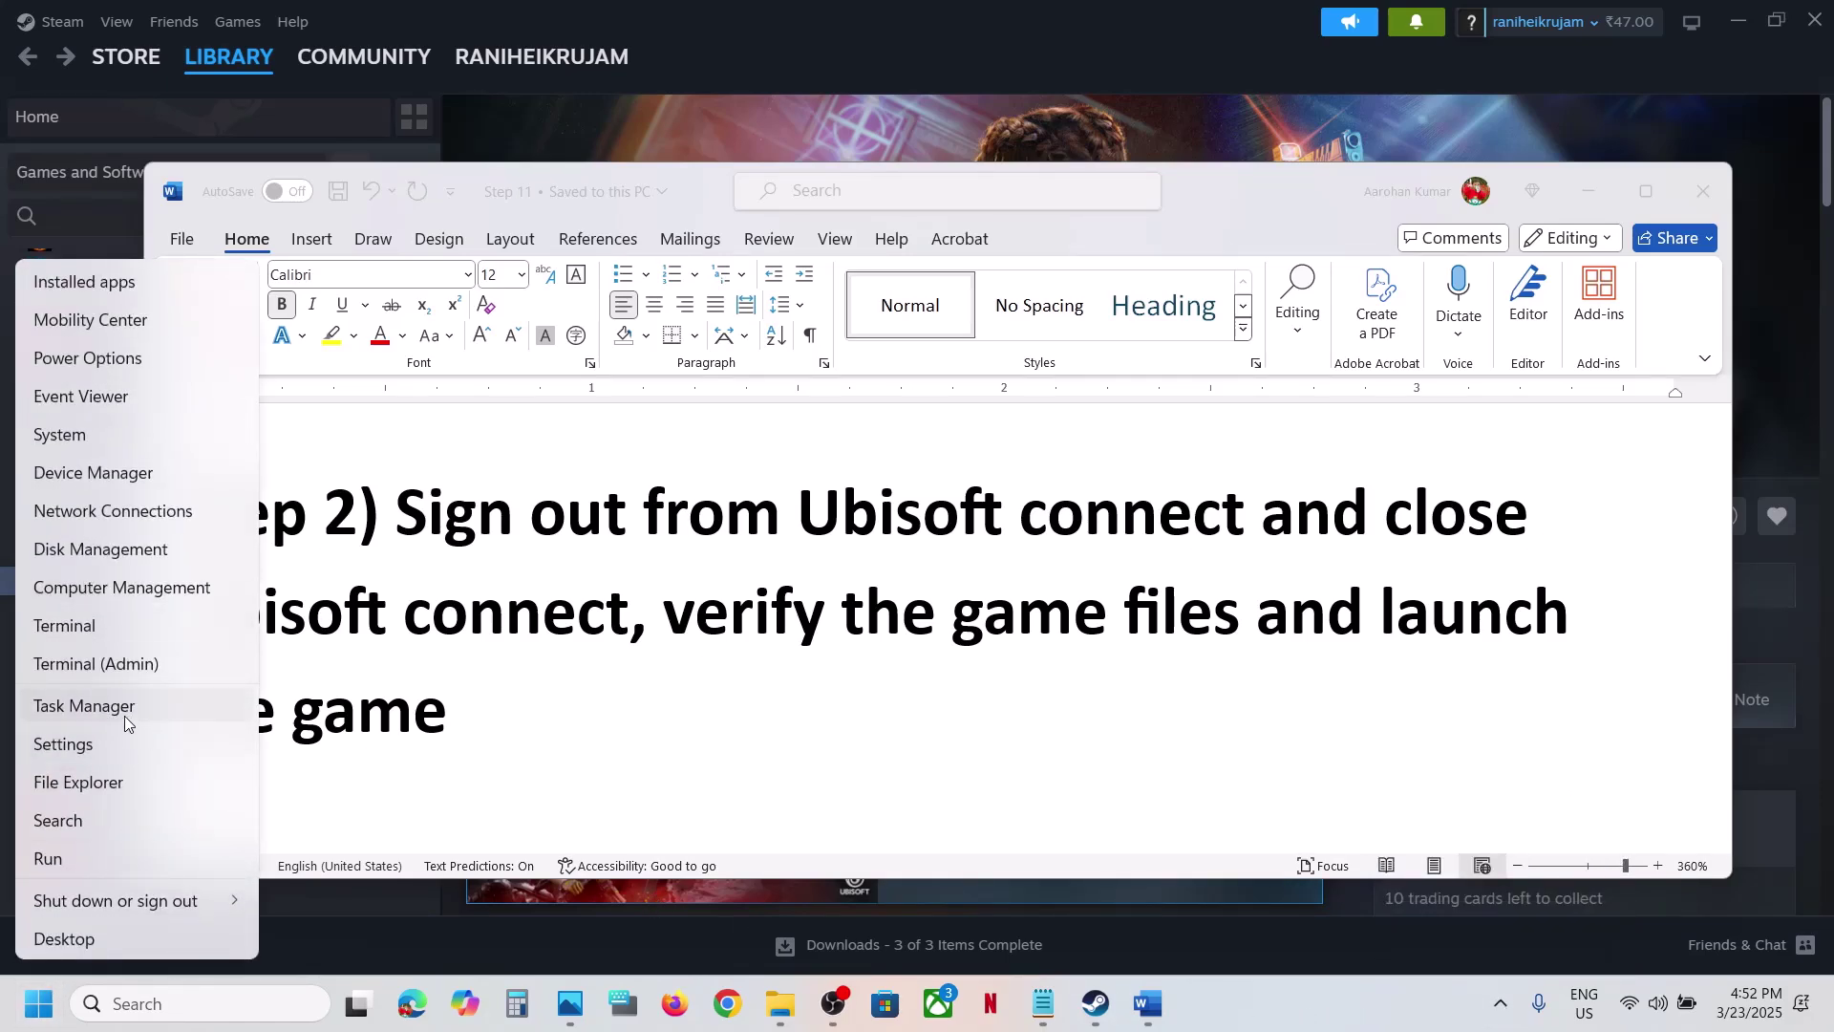
left_click(123, 709)
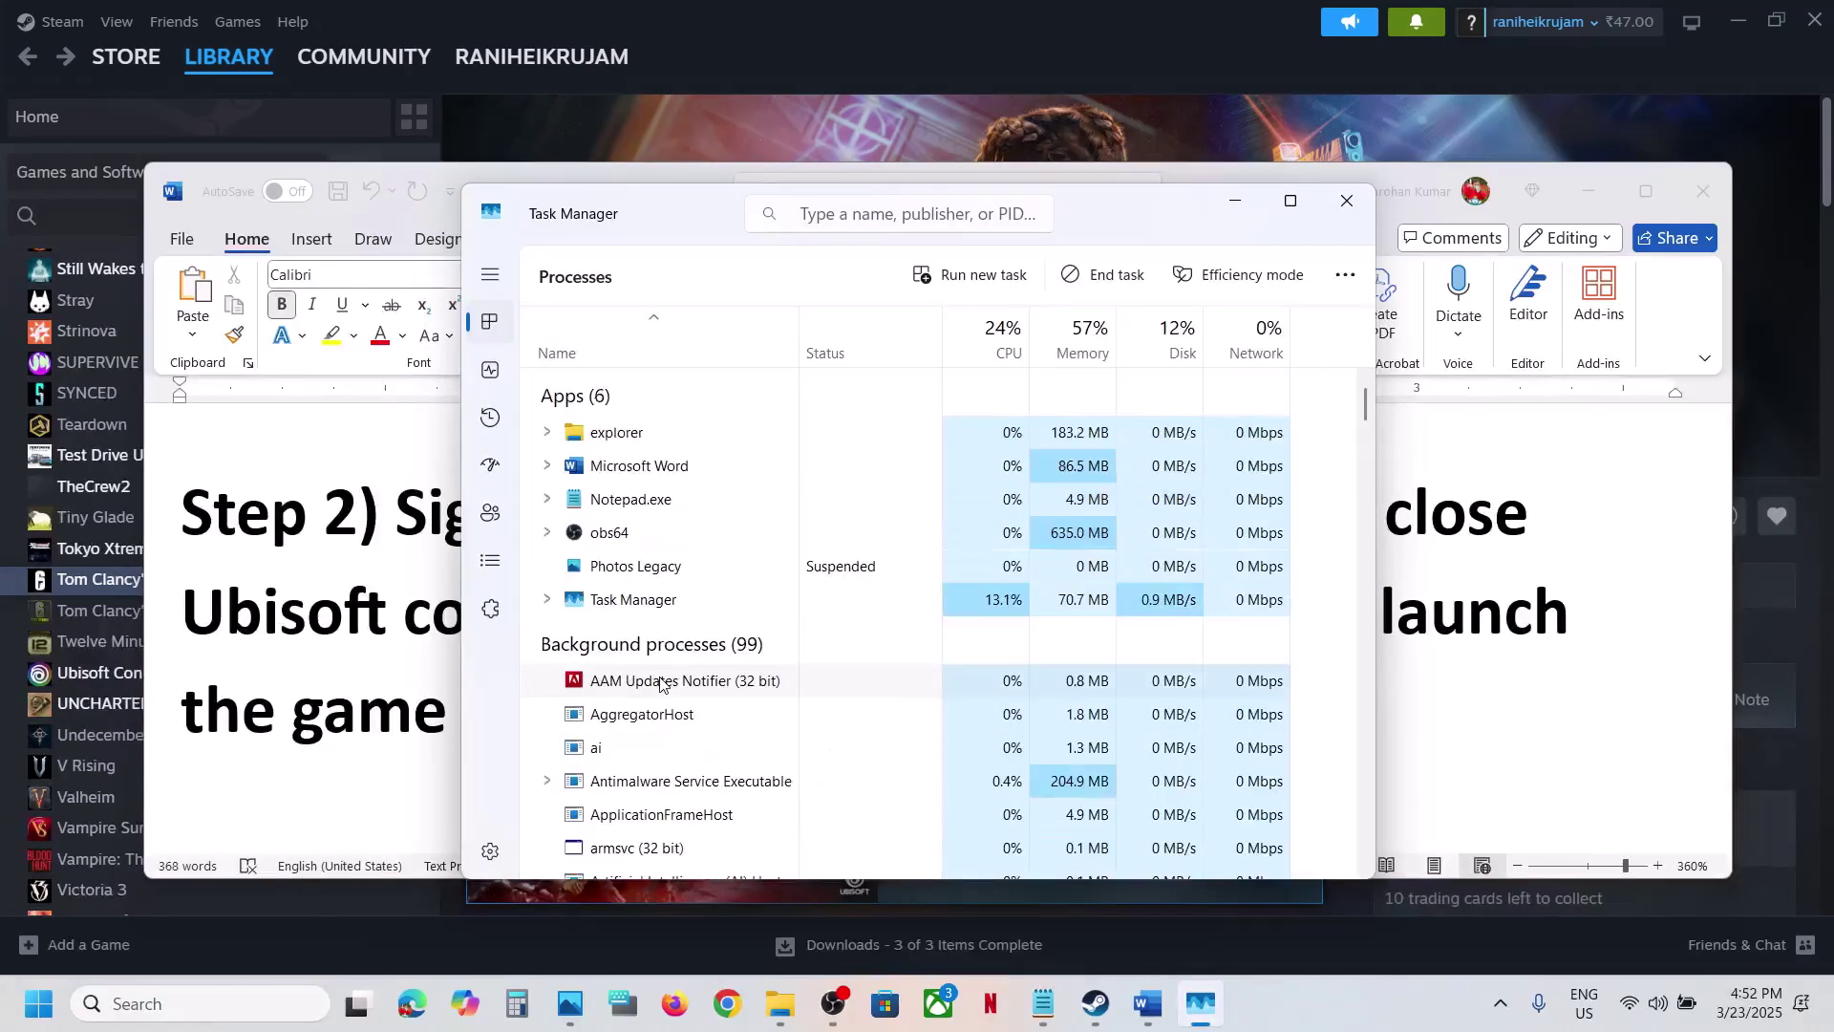
scroll(660, 681, "down", 15)
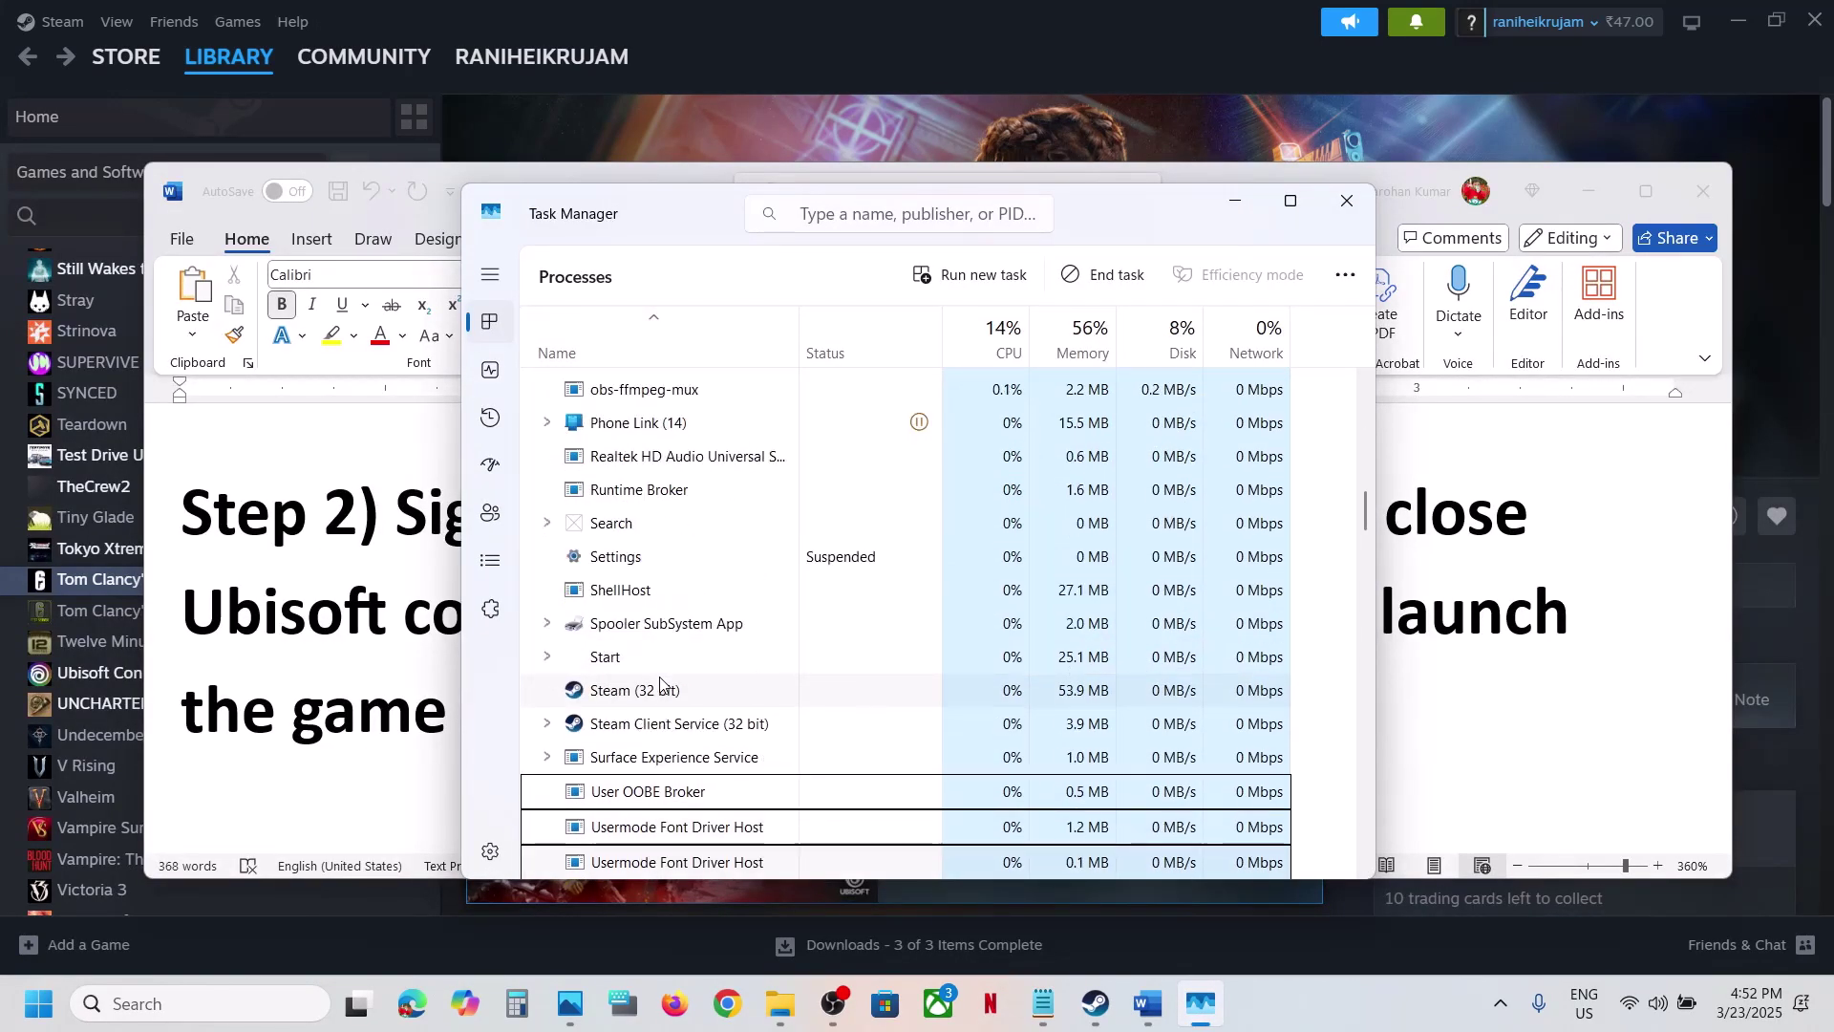
left_click(1345, 203)
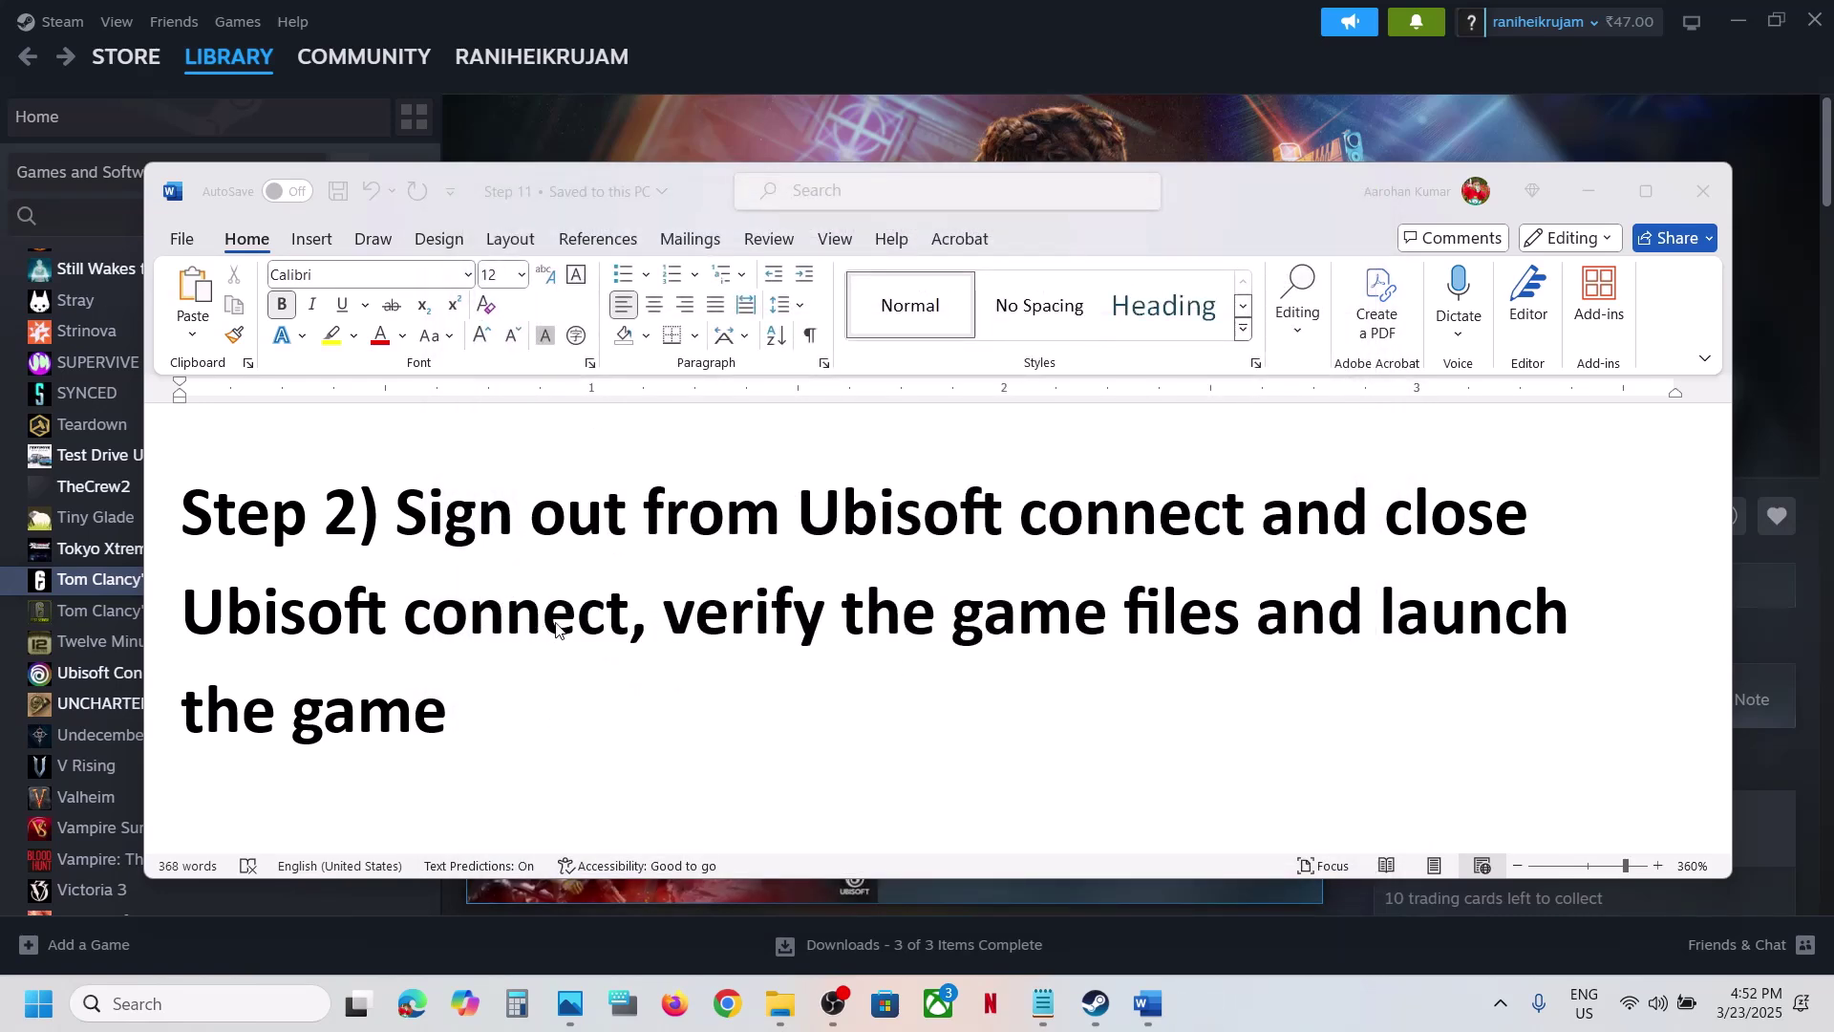
Step: Switch to Steam and view the file verification option in the Installed Files properties of Tom Clancy's Rainbow Six Siege
left_click_drag(683, 614, 1108, 617)
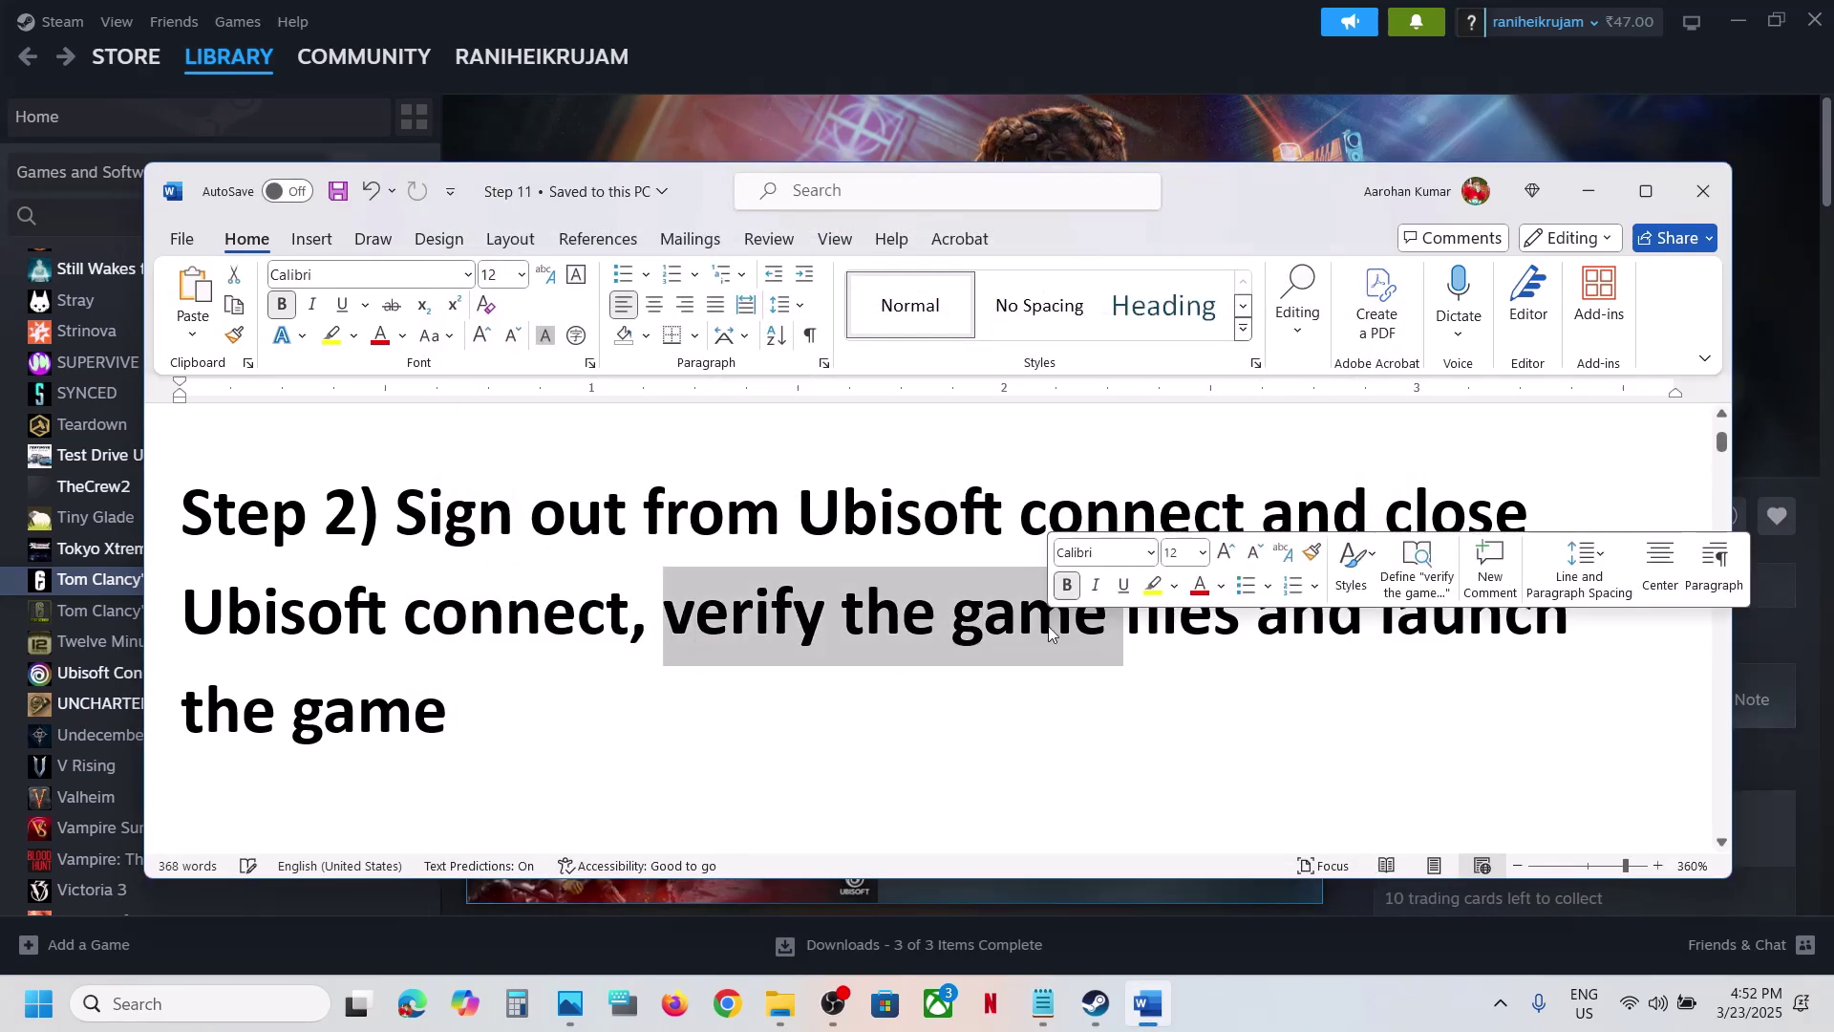
left_click(896, 118)
right_click(205, 582)
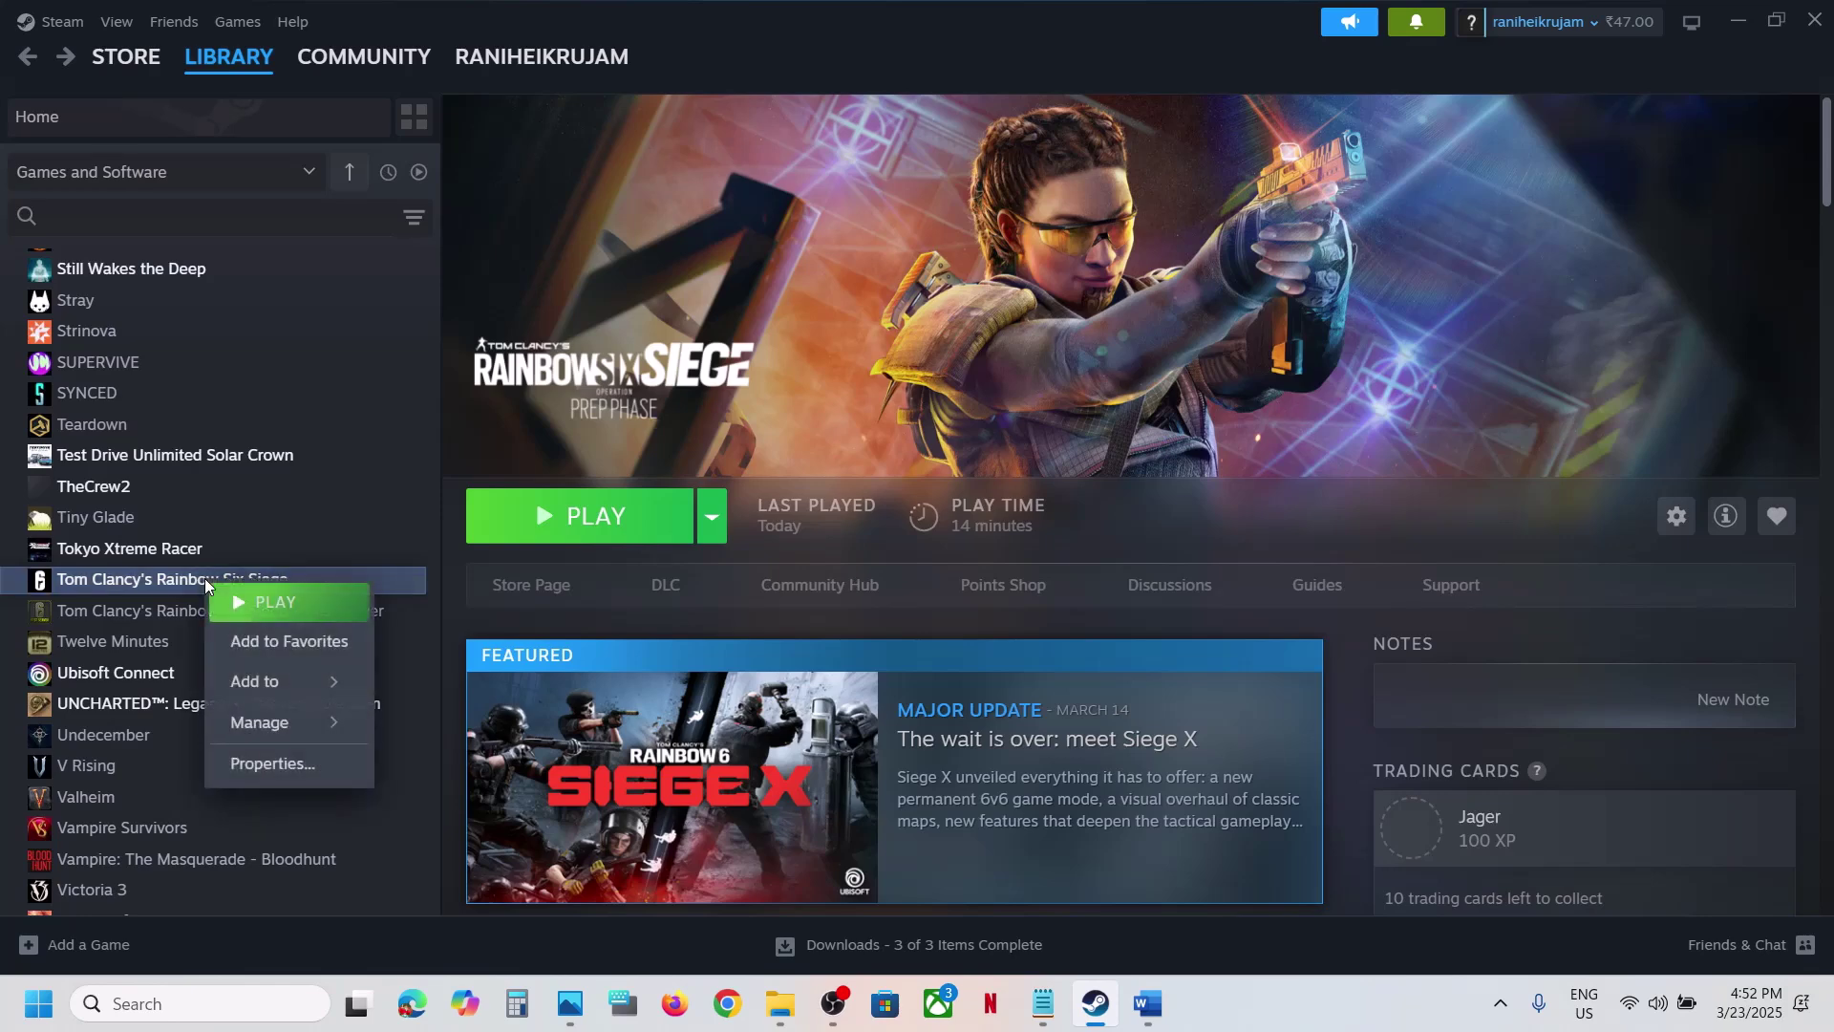
left_click(270, 759)
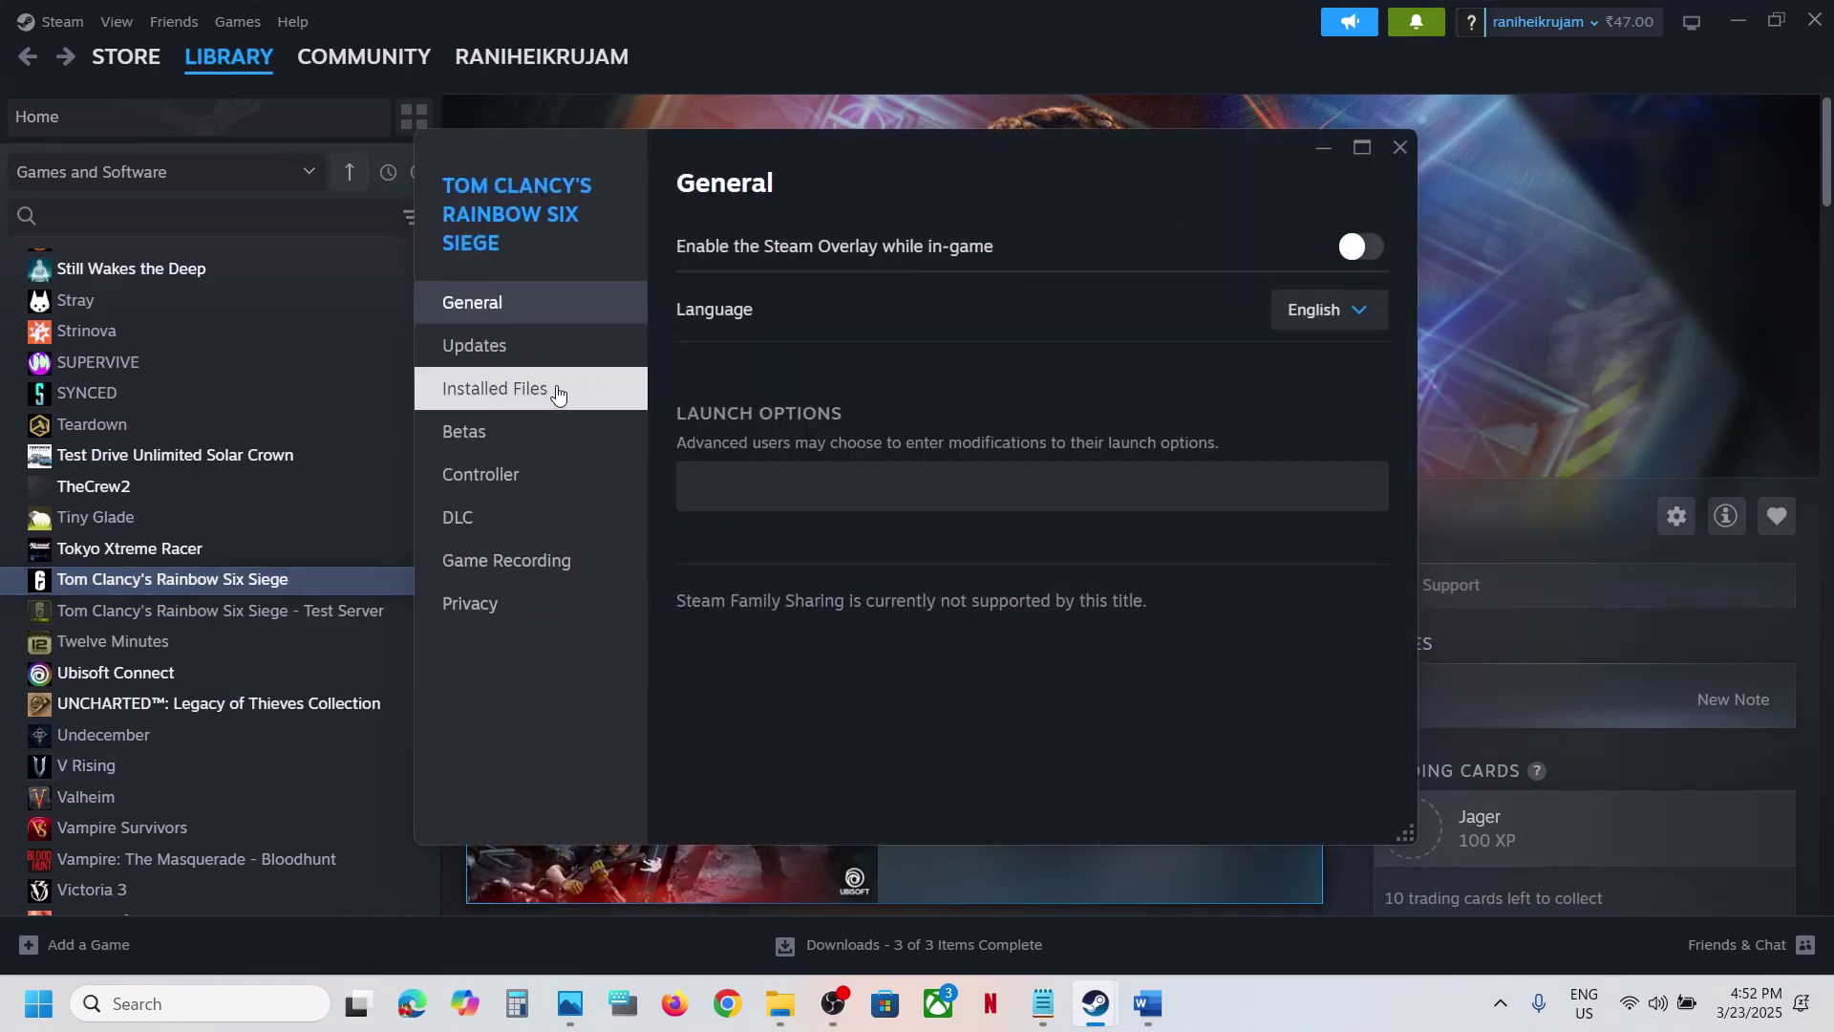
left_click(542, 399)
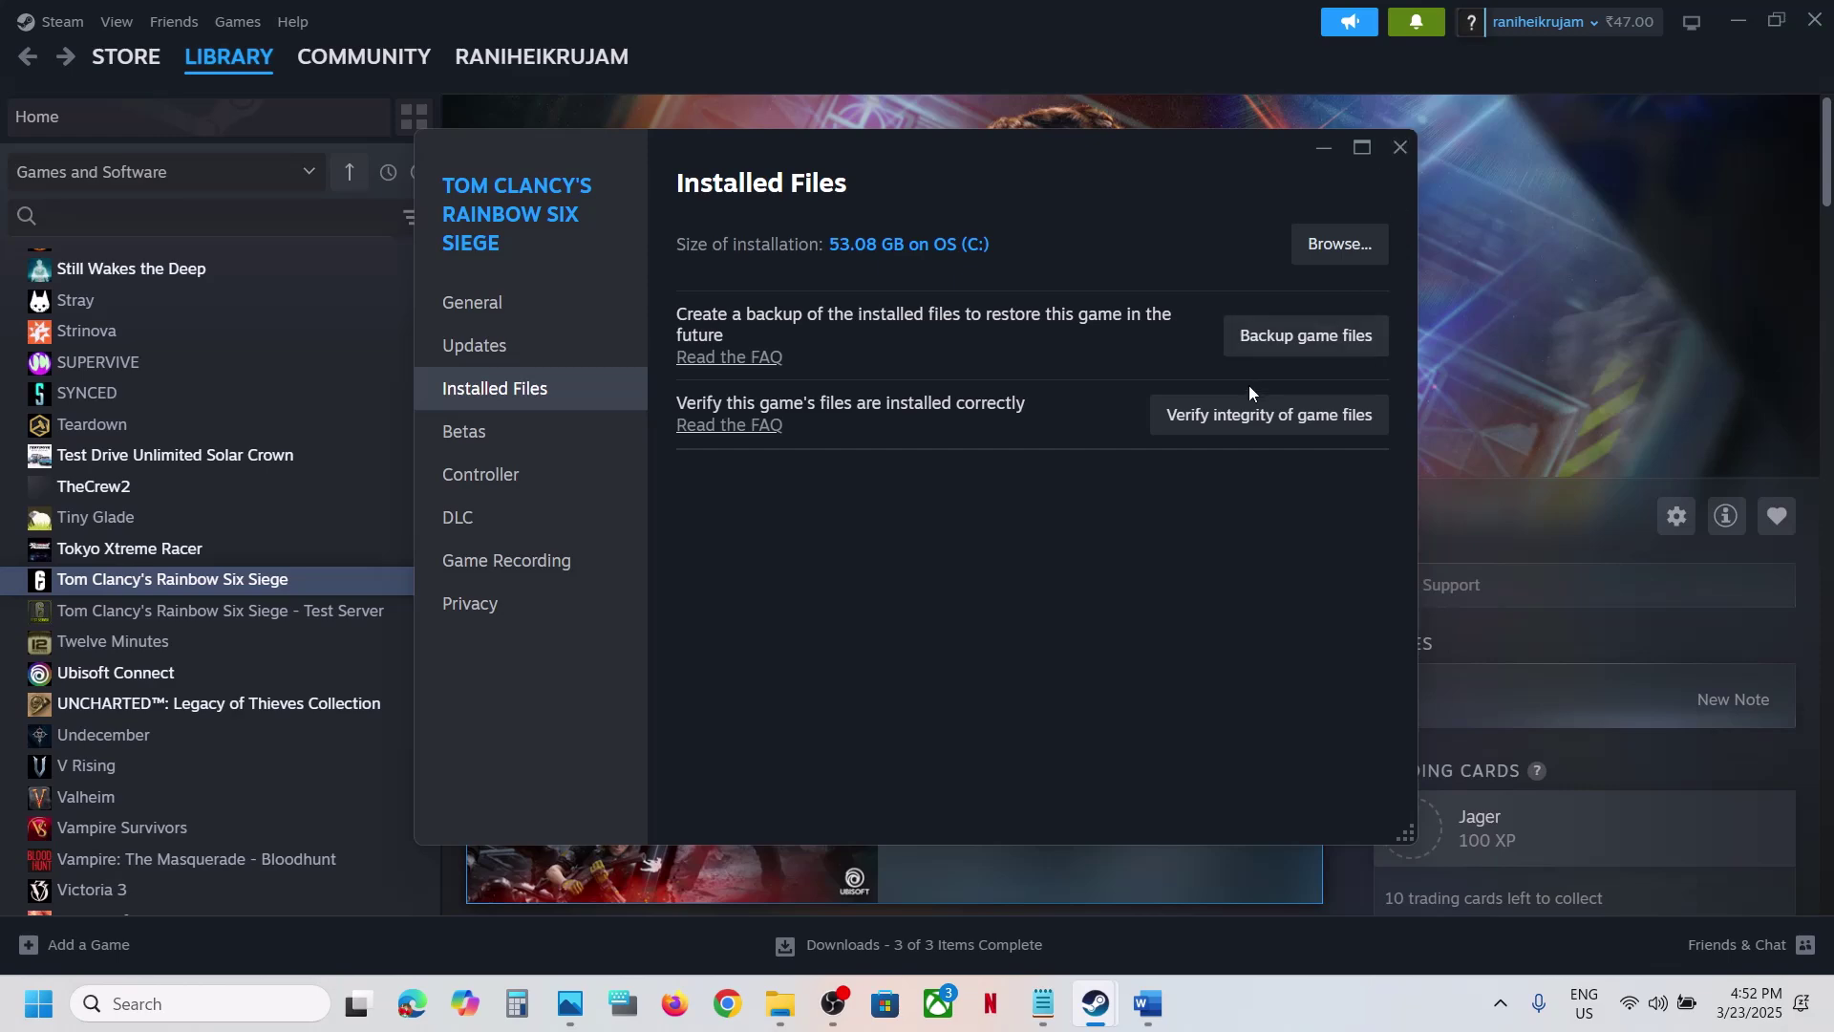
left_click(1401, 149)
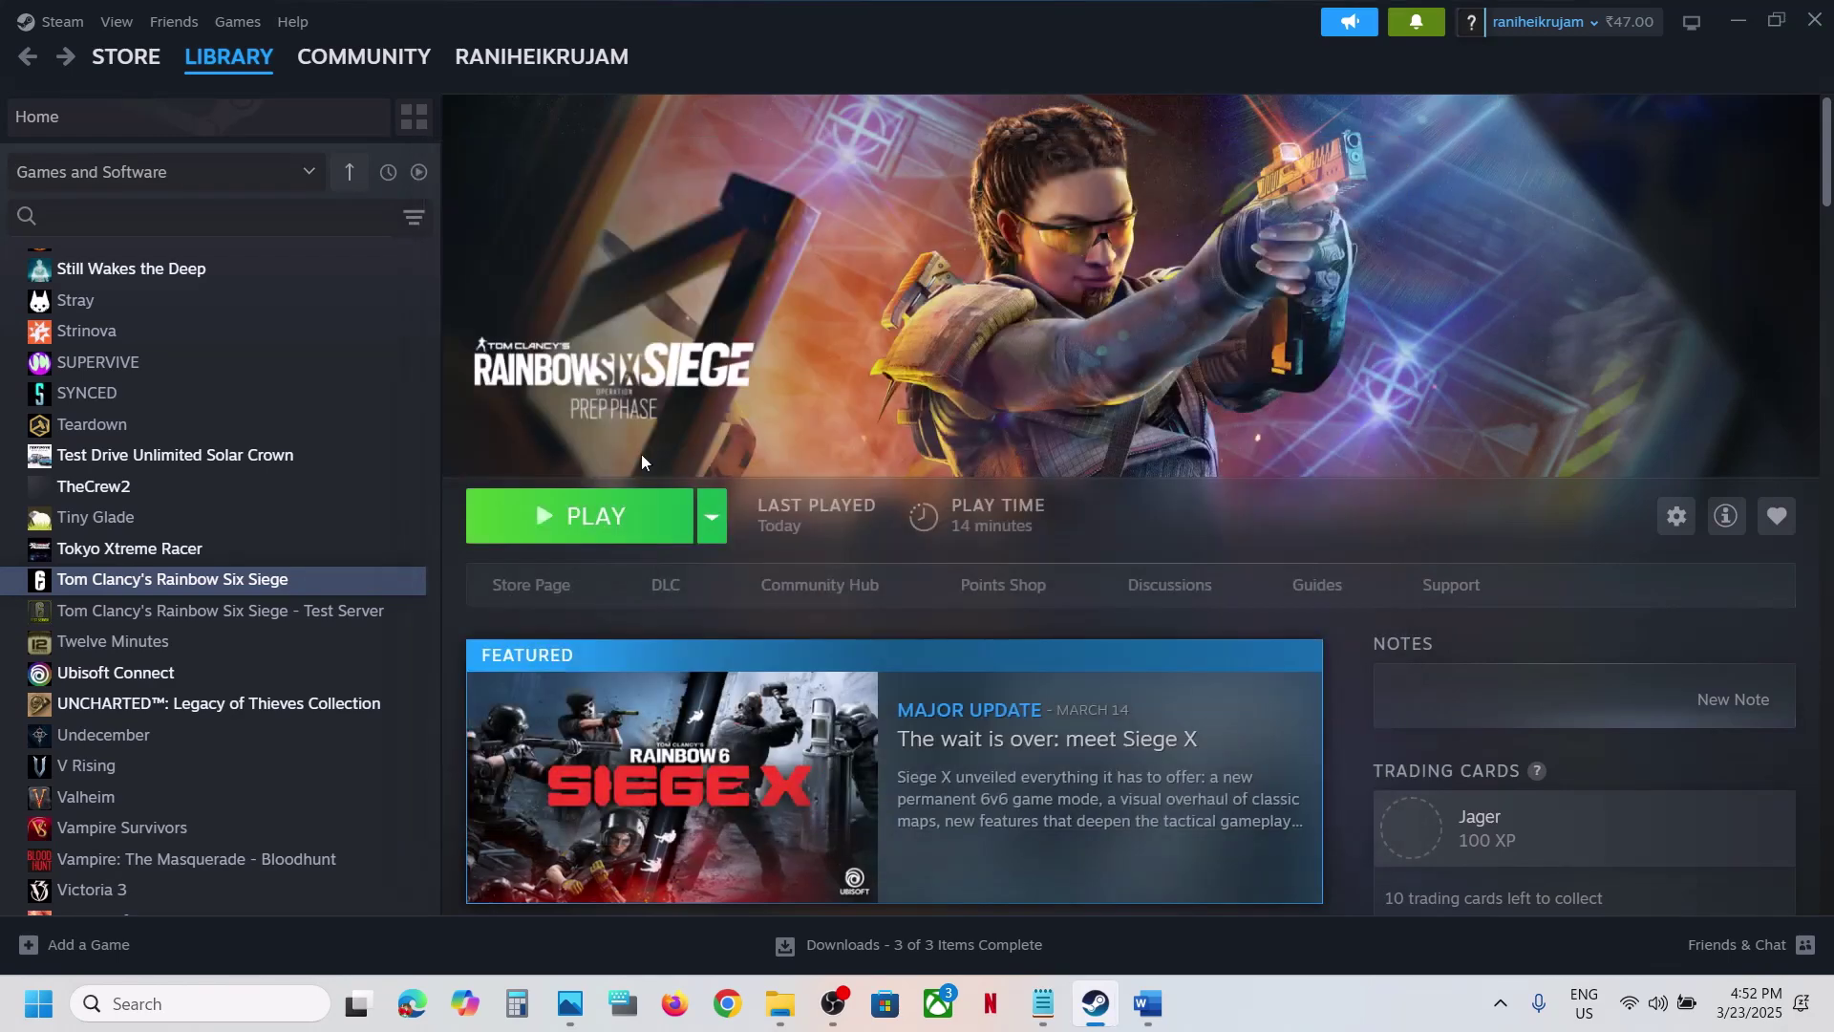
Step: Switch to the Word document and read Step 3 on deleting the config file, highlighting the lost-settings warning
left_click(1149, 1005)
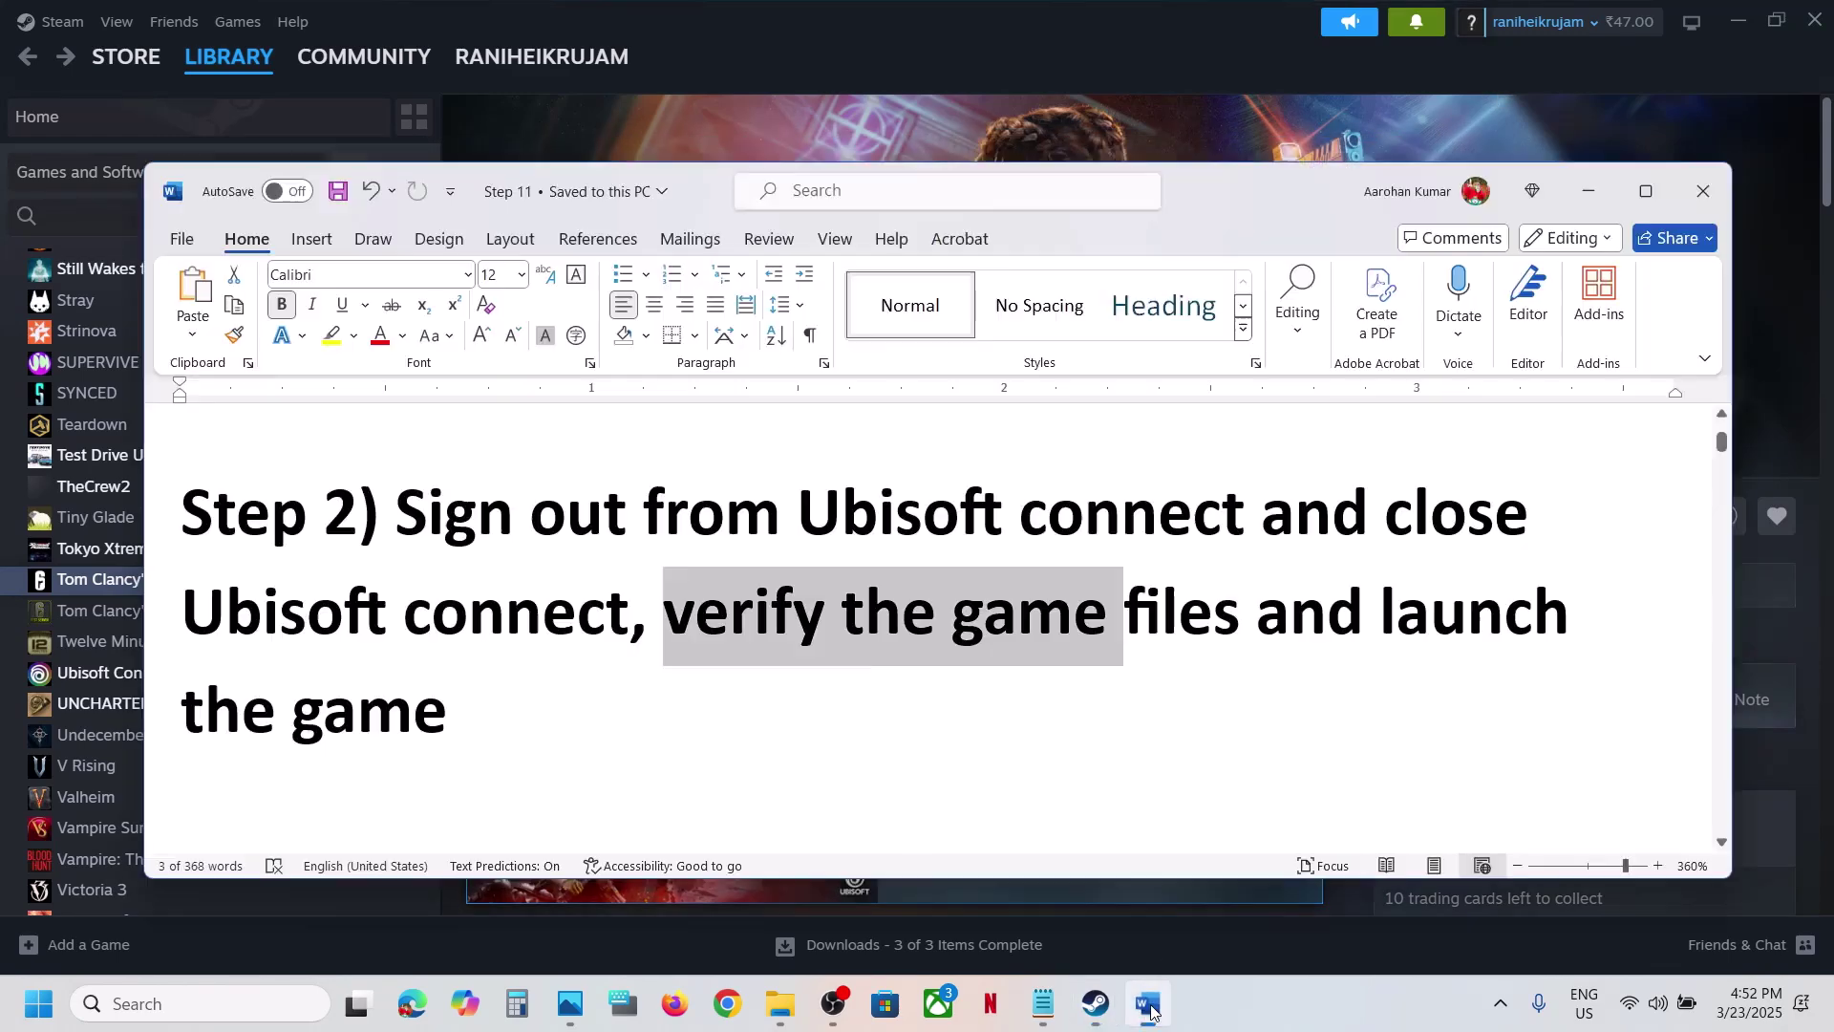
scroll(851, 646, "down", 5)
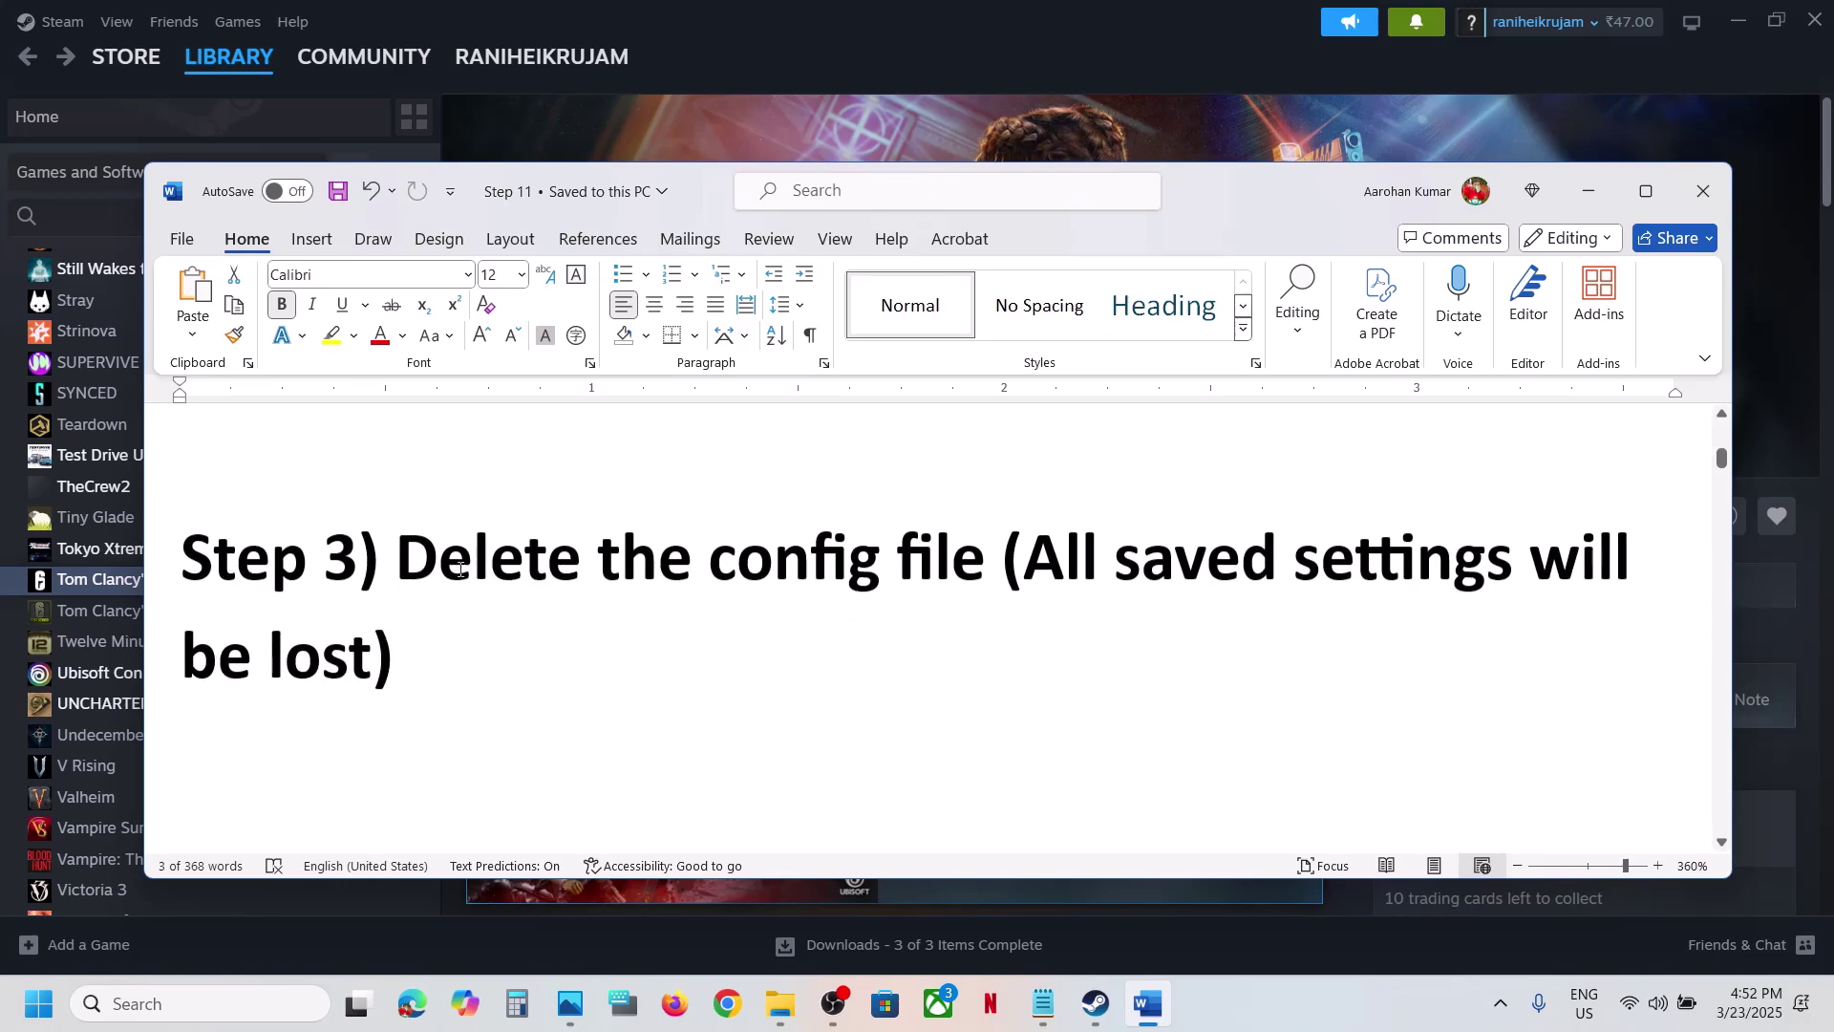
left_click_drag(366, 559, 907, 582)
left_click(910, 558)
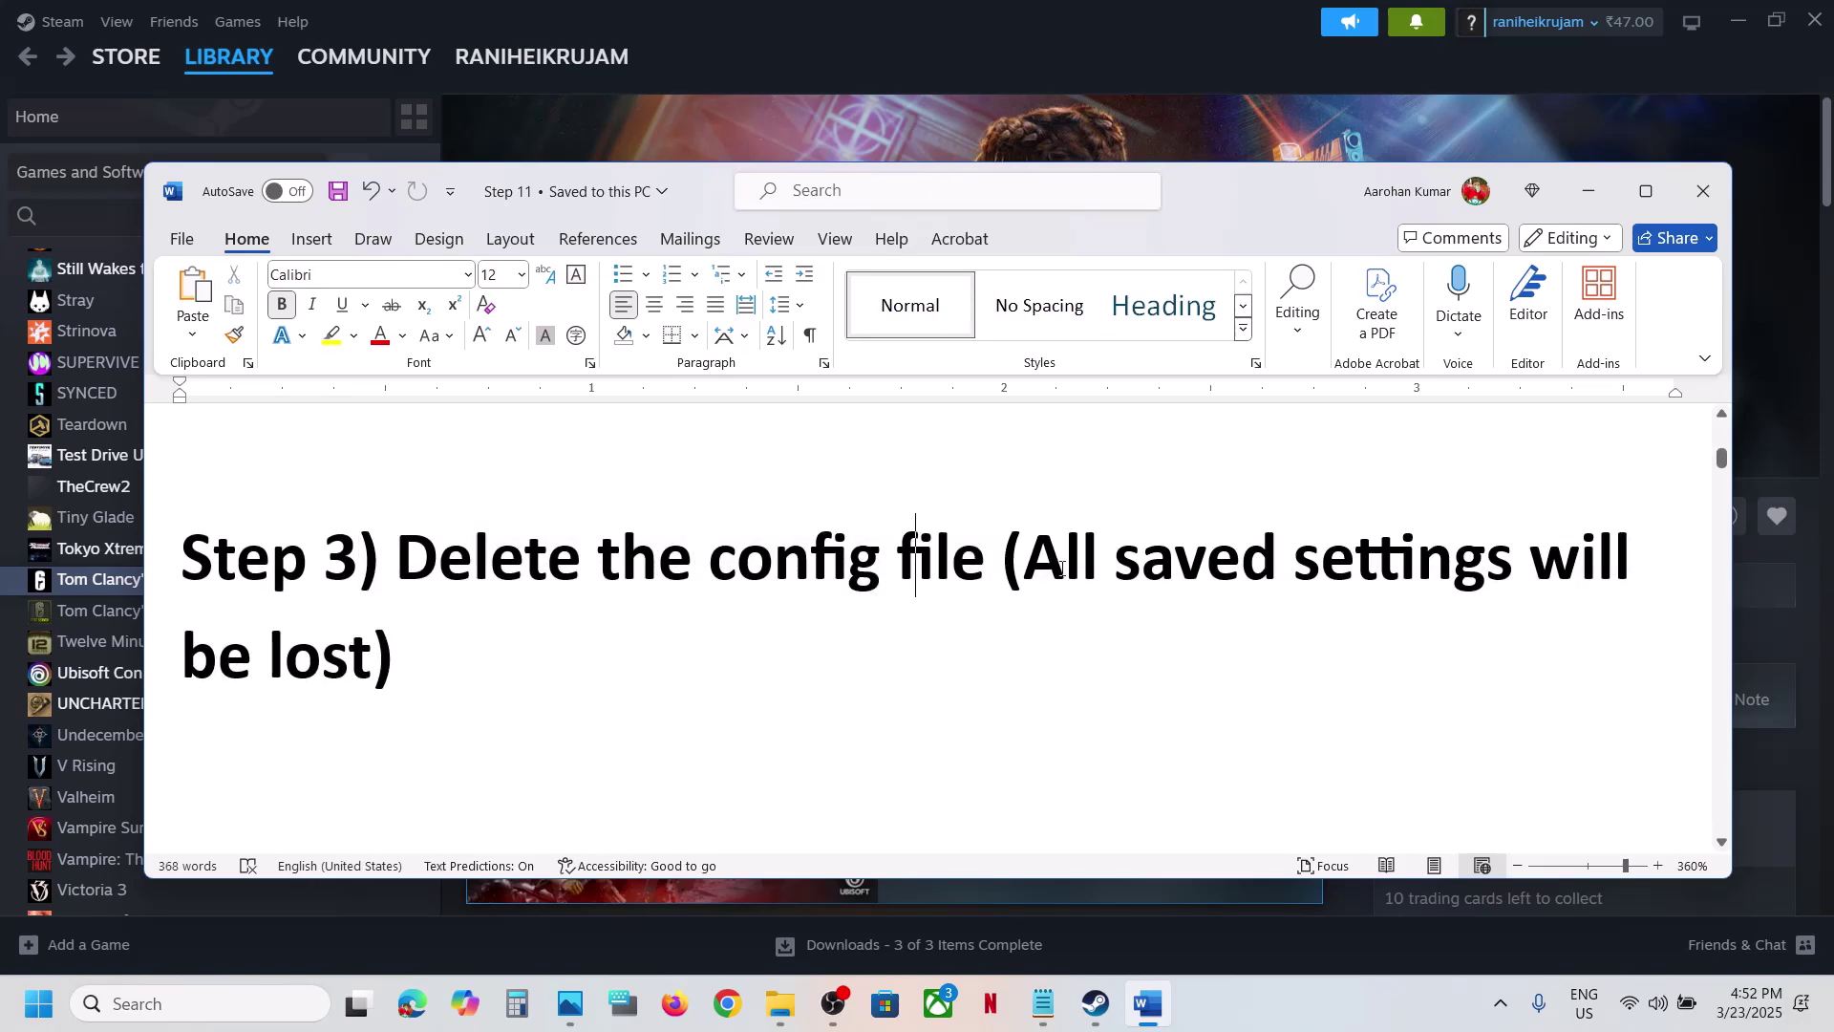
left_click_drag(1046, 554, 432, 669)
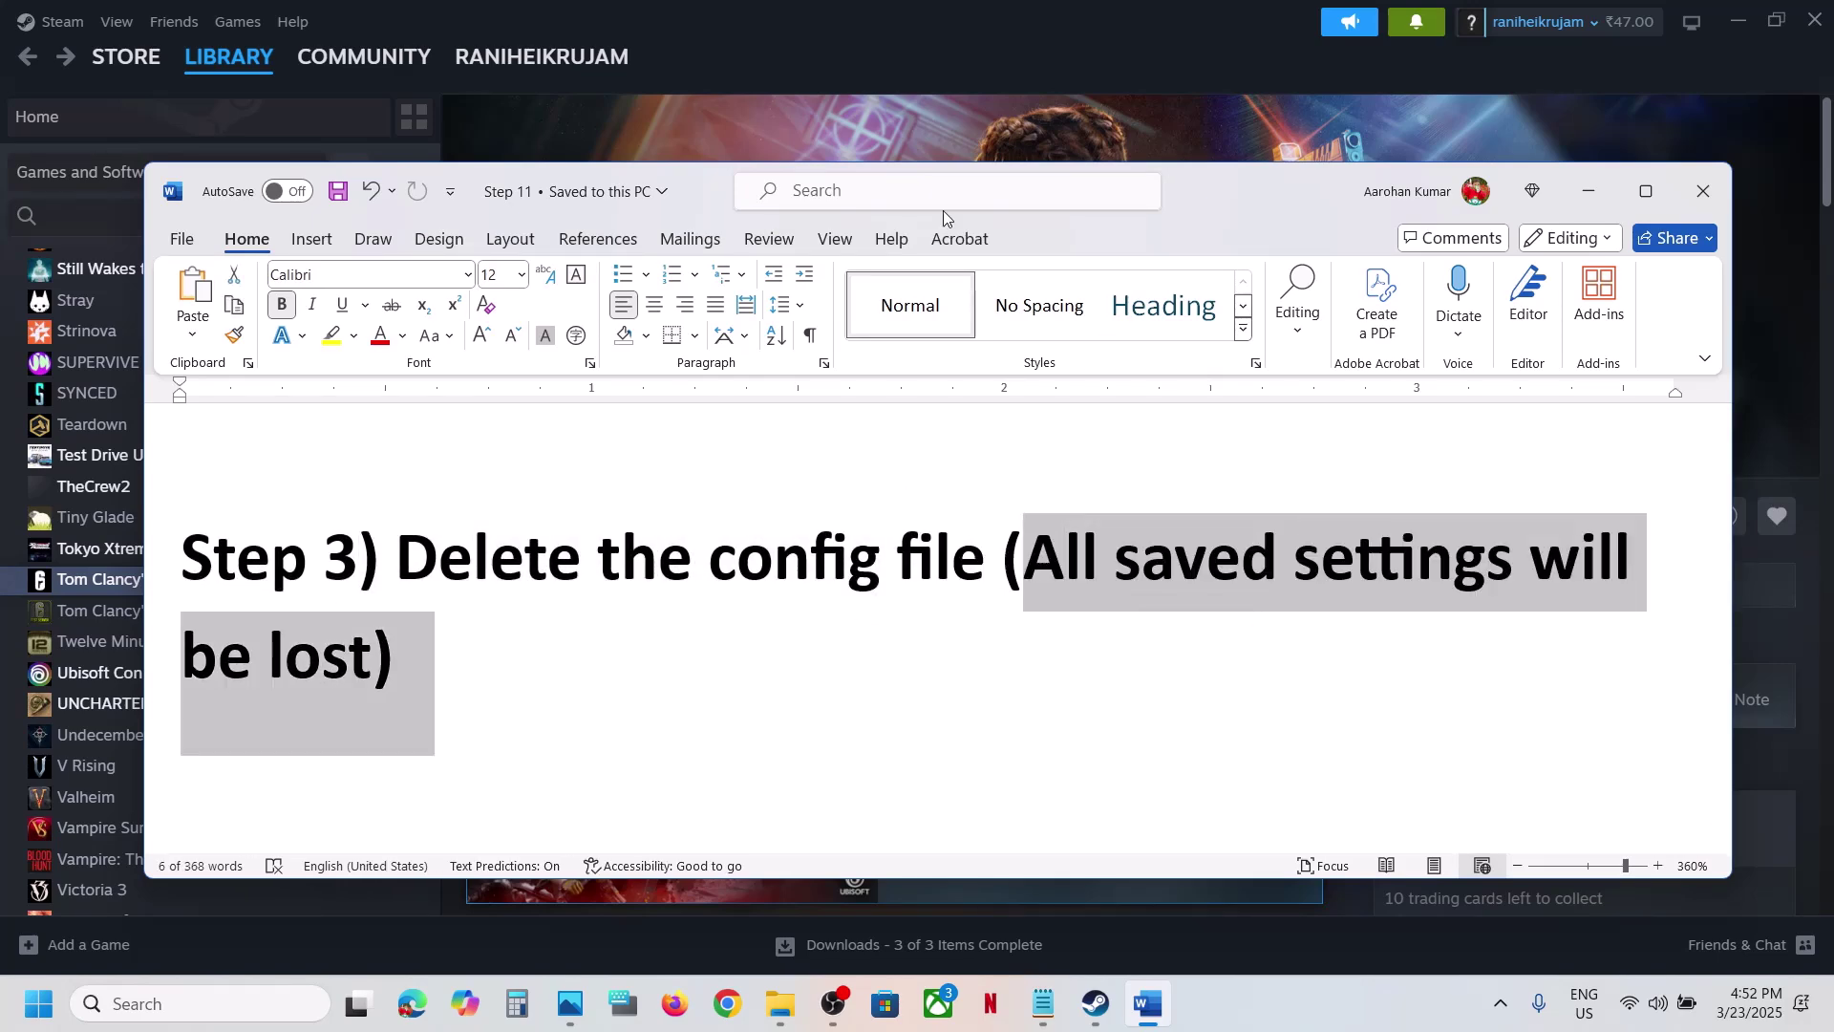
Step: Switch to a new File Explorer window and open the account-ID folder inside Documents > My Games > Rainbow Six - Siege
left_click(925, 143)
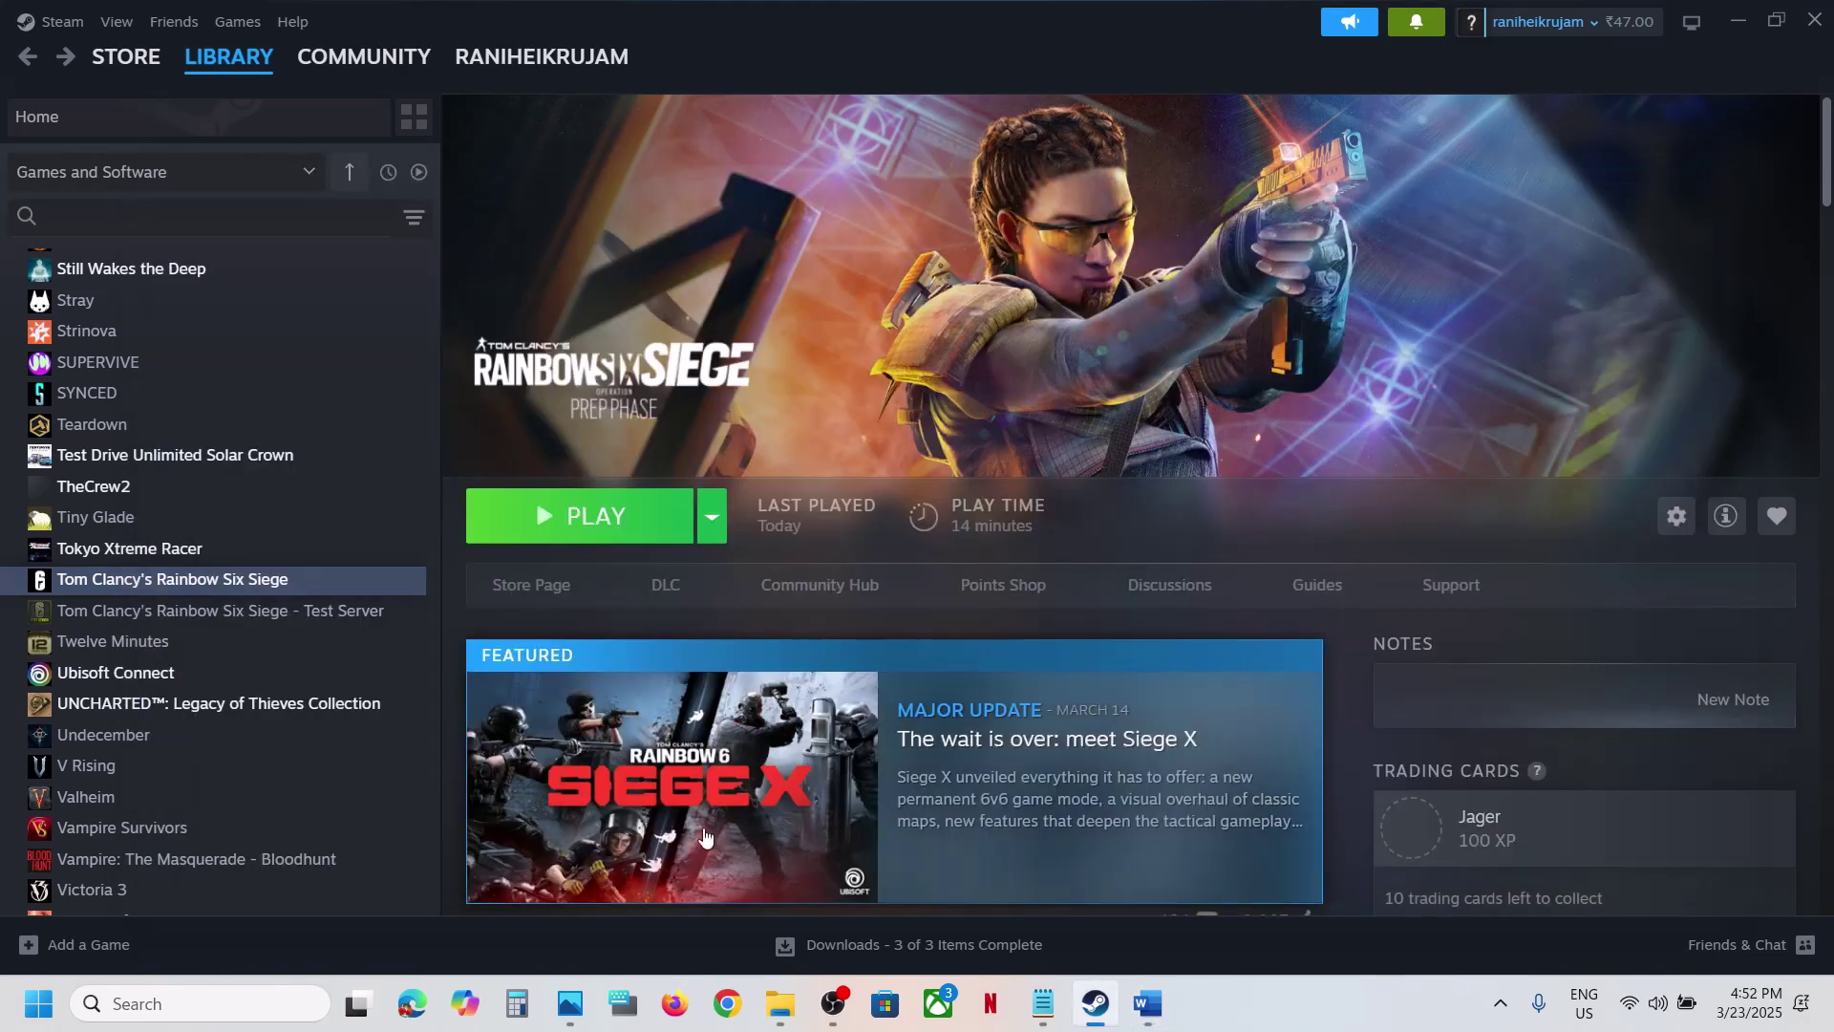
right_click(779, 1003)
left_click(690, 864)
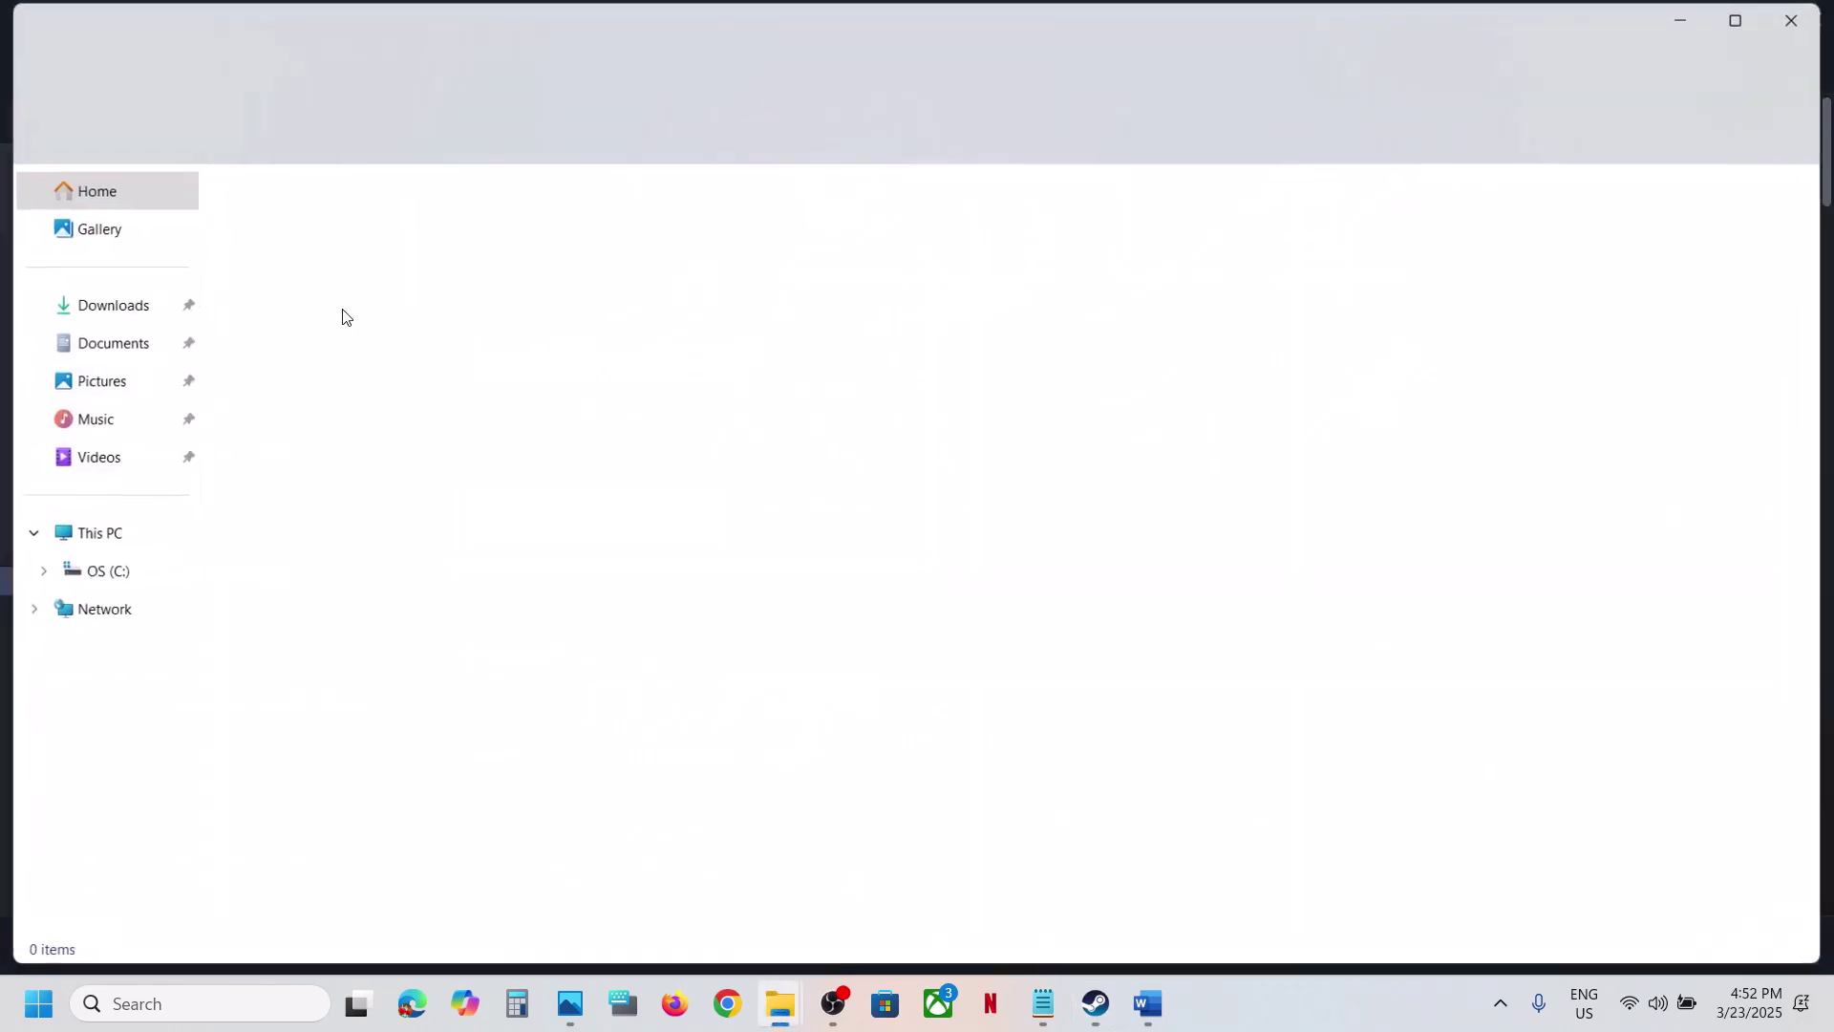
left_click(113, 358)
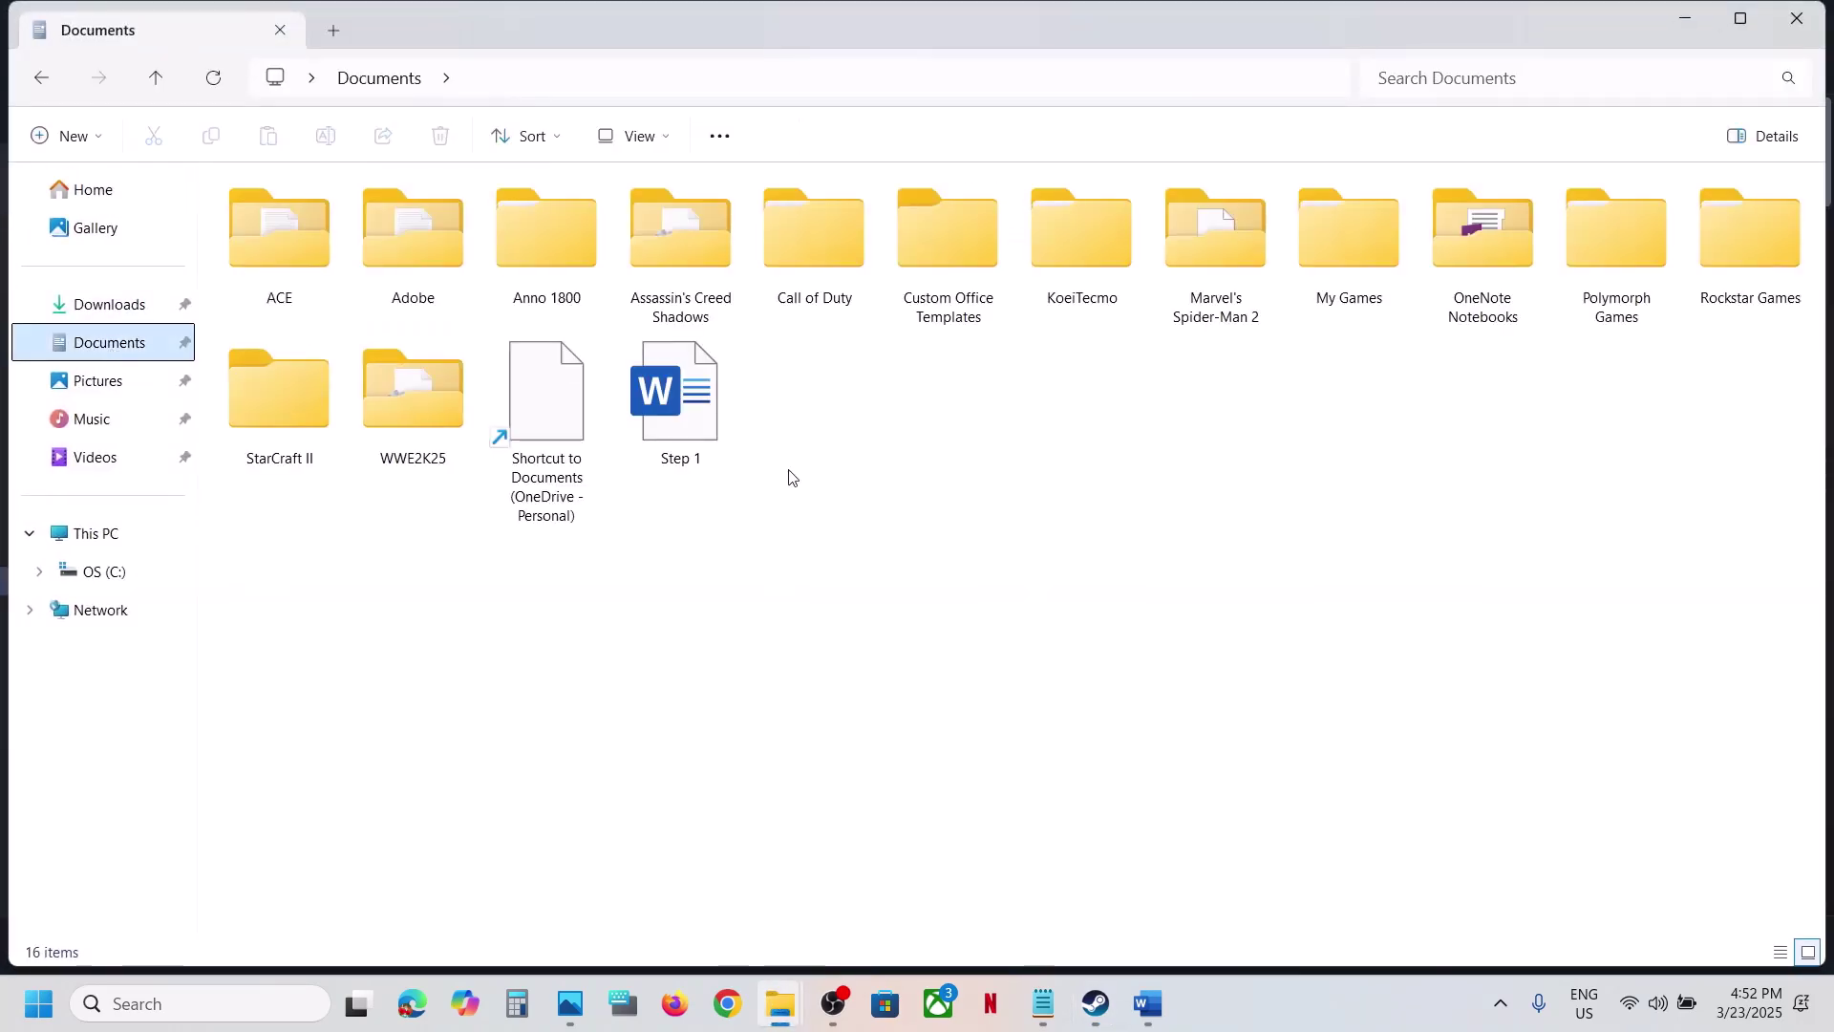
double_click(1353, 284)
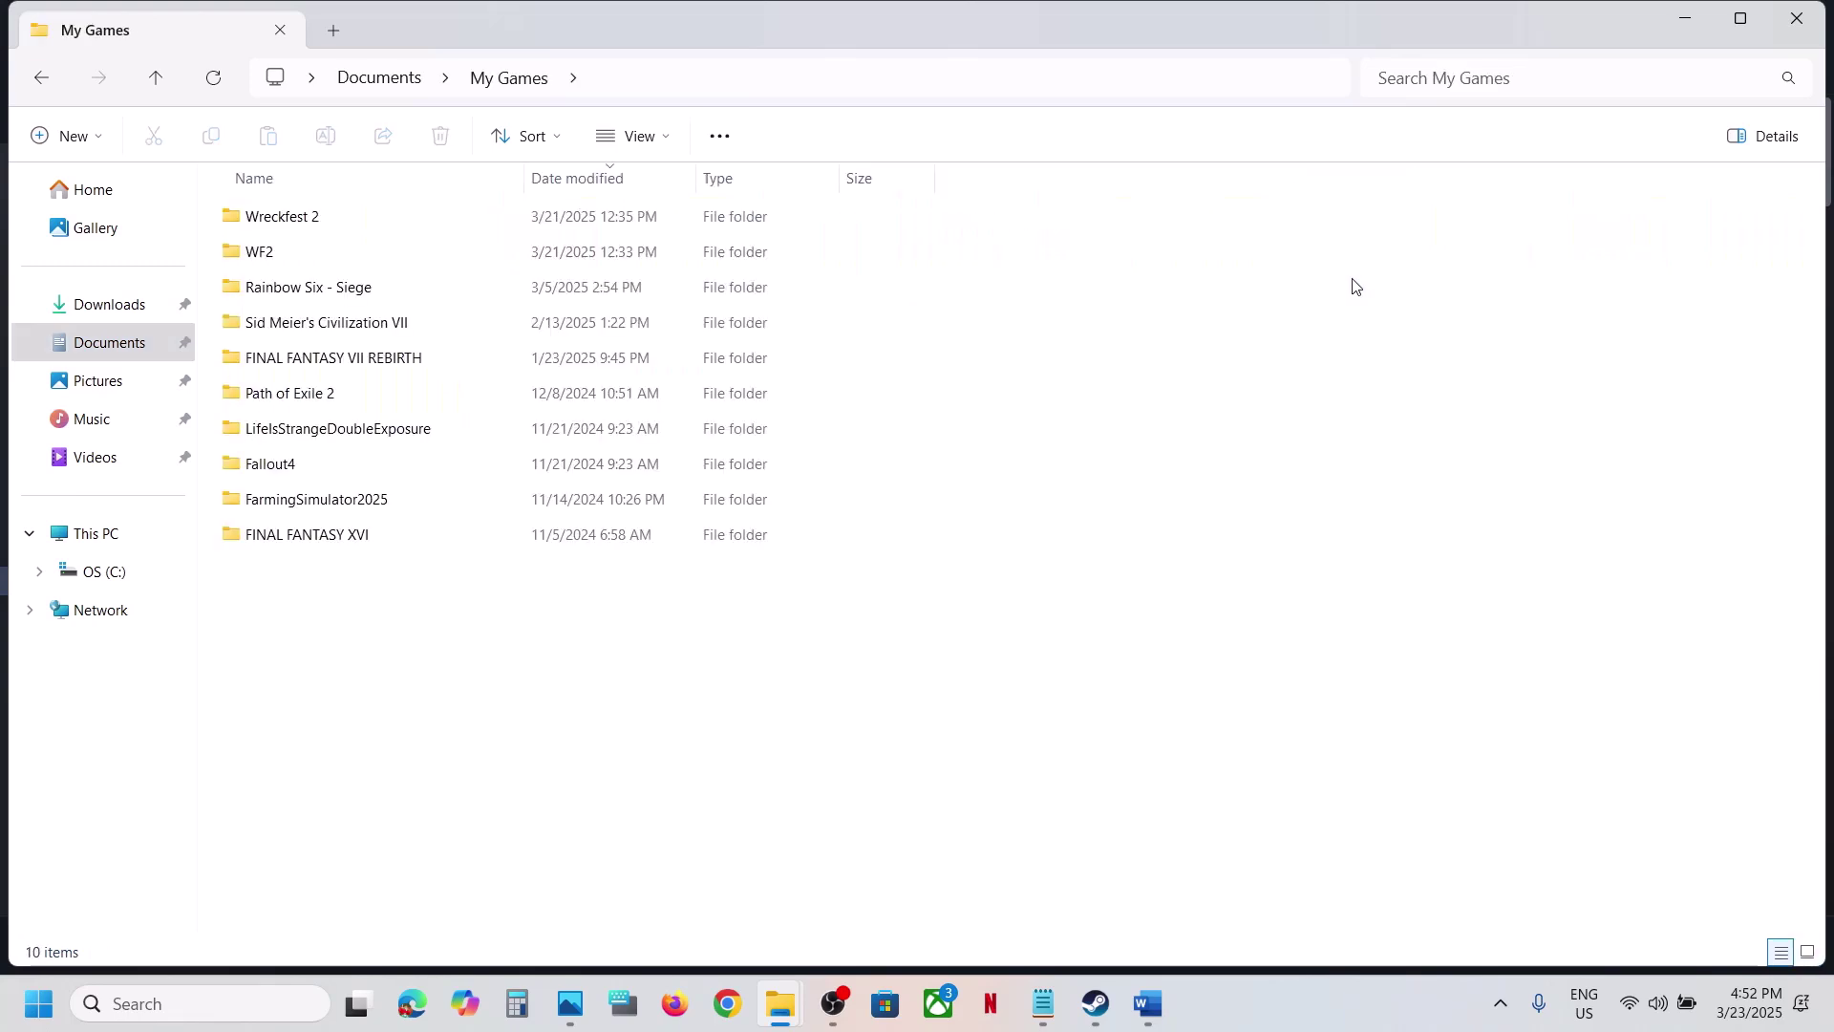
left_click(326, 292)
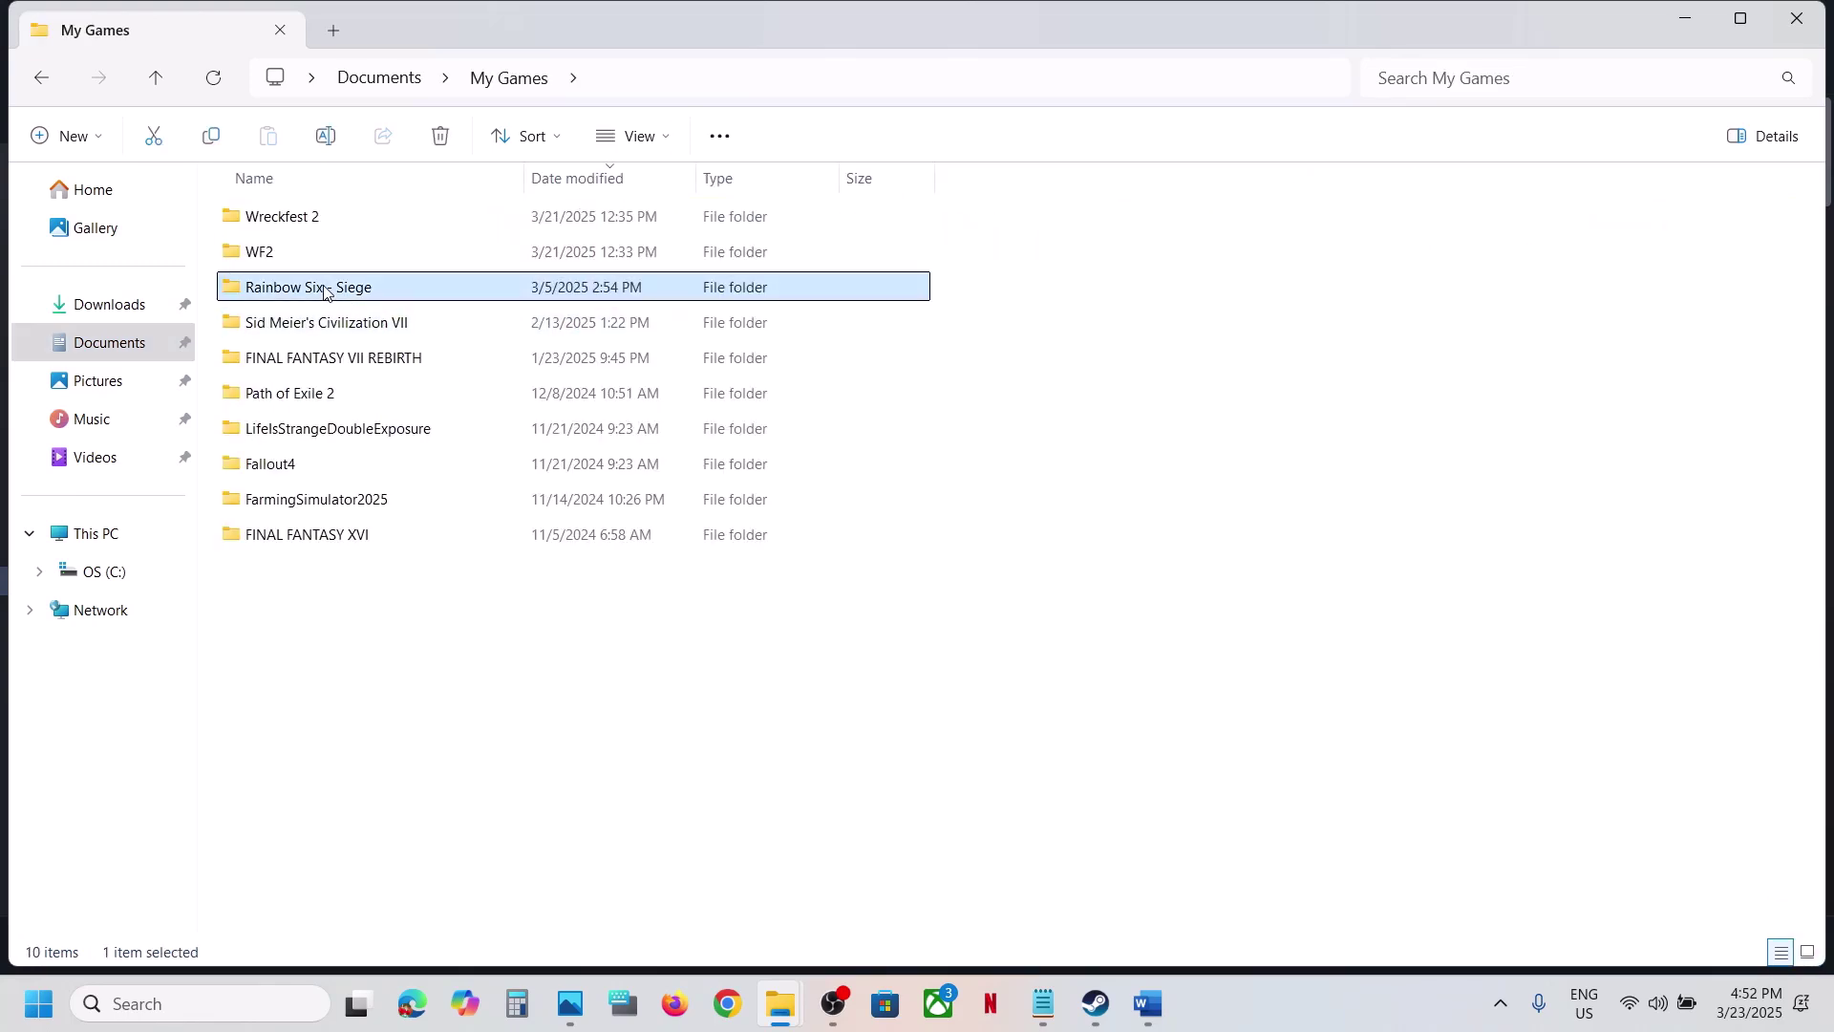
double_click(326, 292)
left_click(360, 219)
double_click(359, 218)
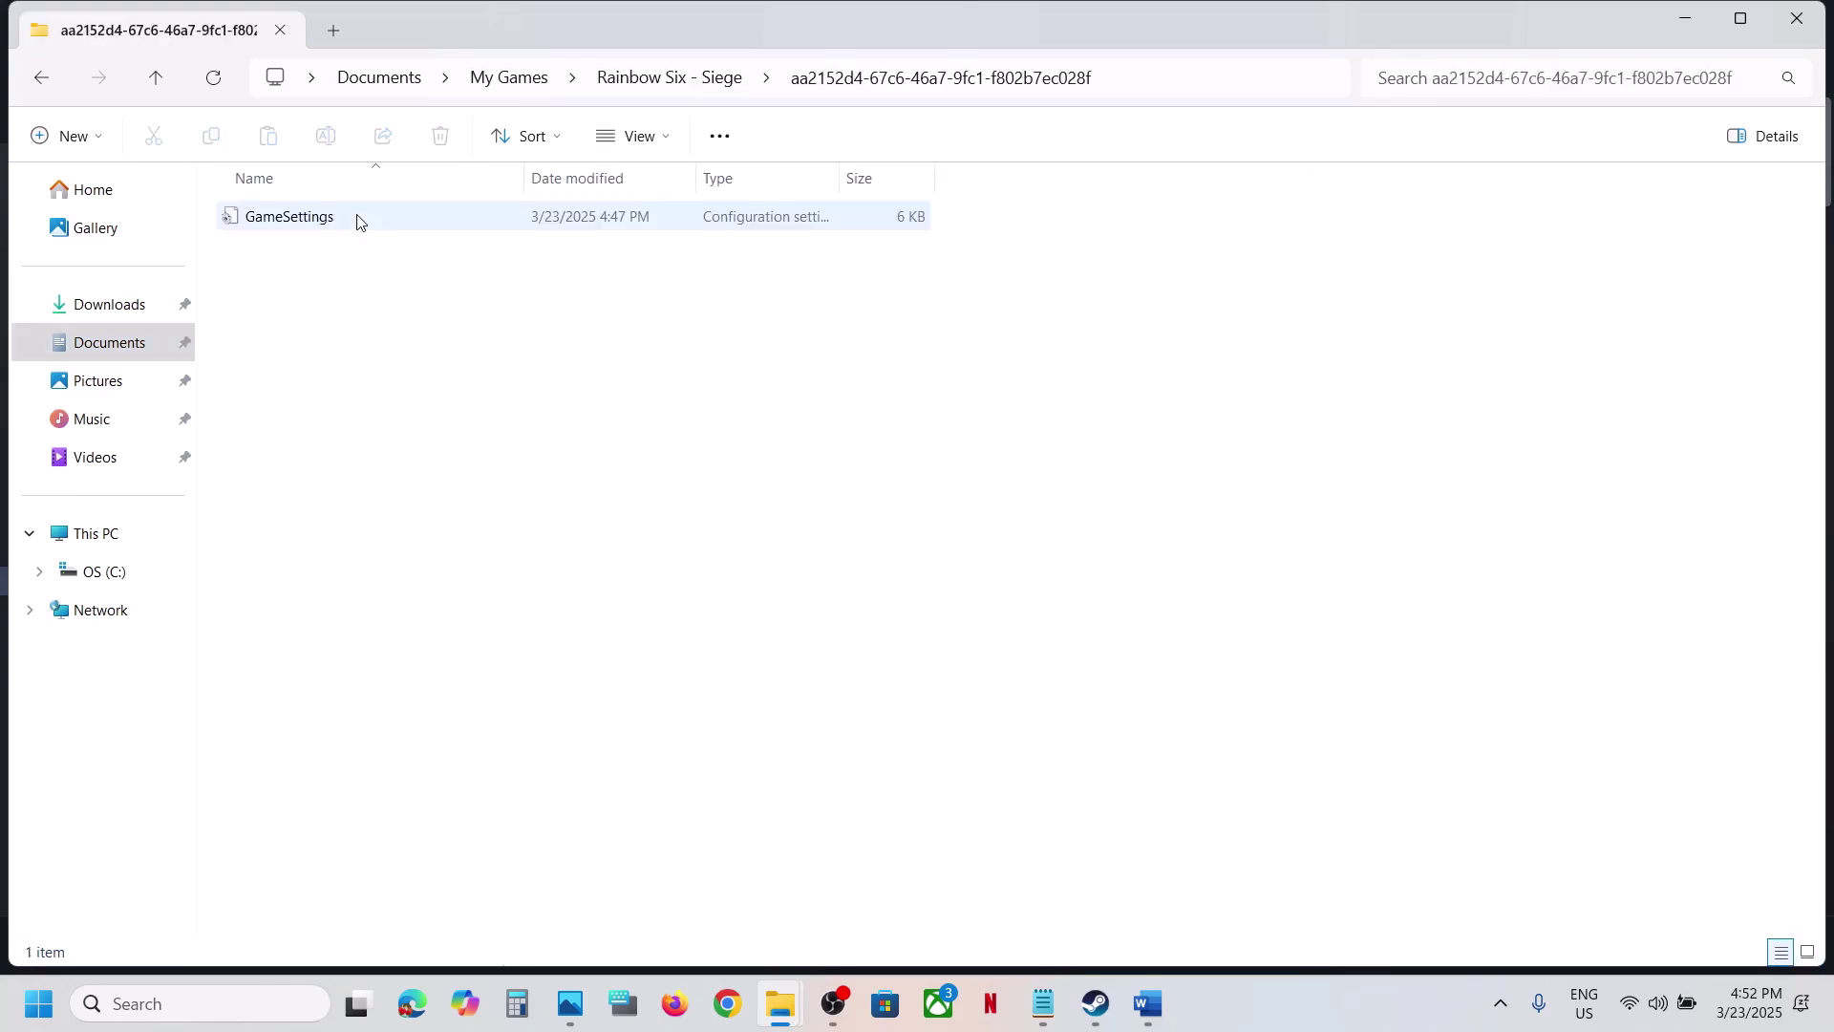
Step: View the delete option for the GameSettings configuration file without deleting the file
left_click(343, 227)
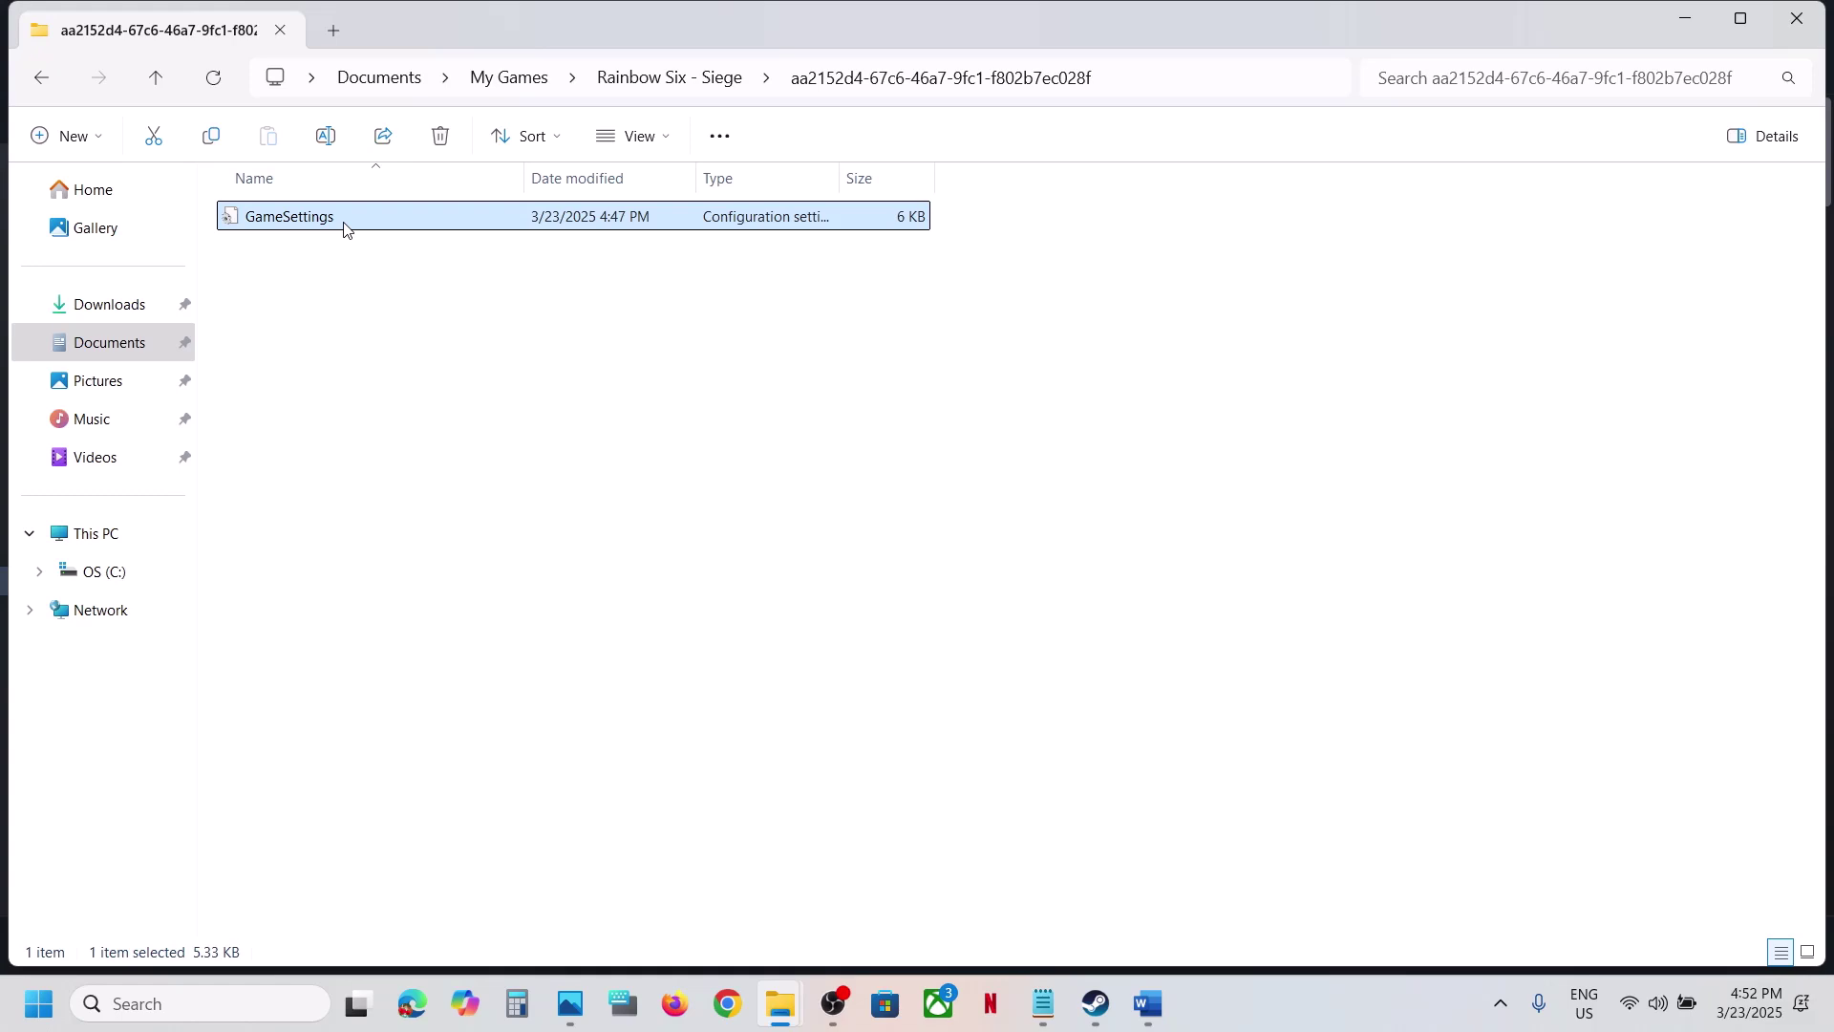
right_click(345, 228)
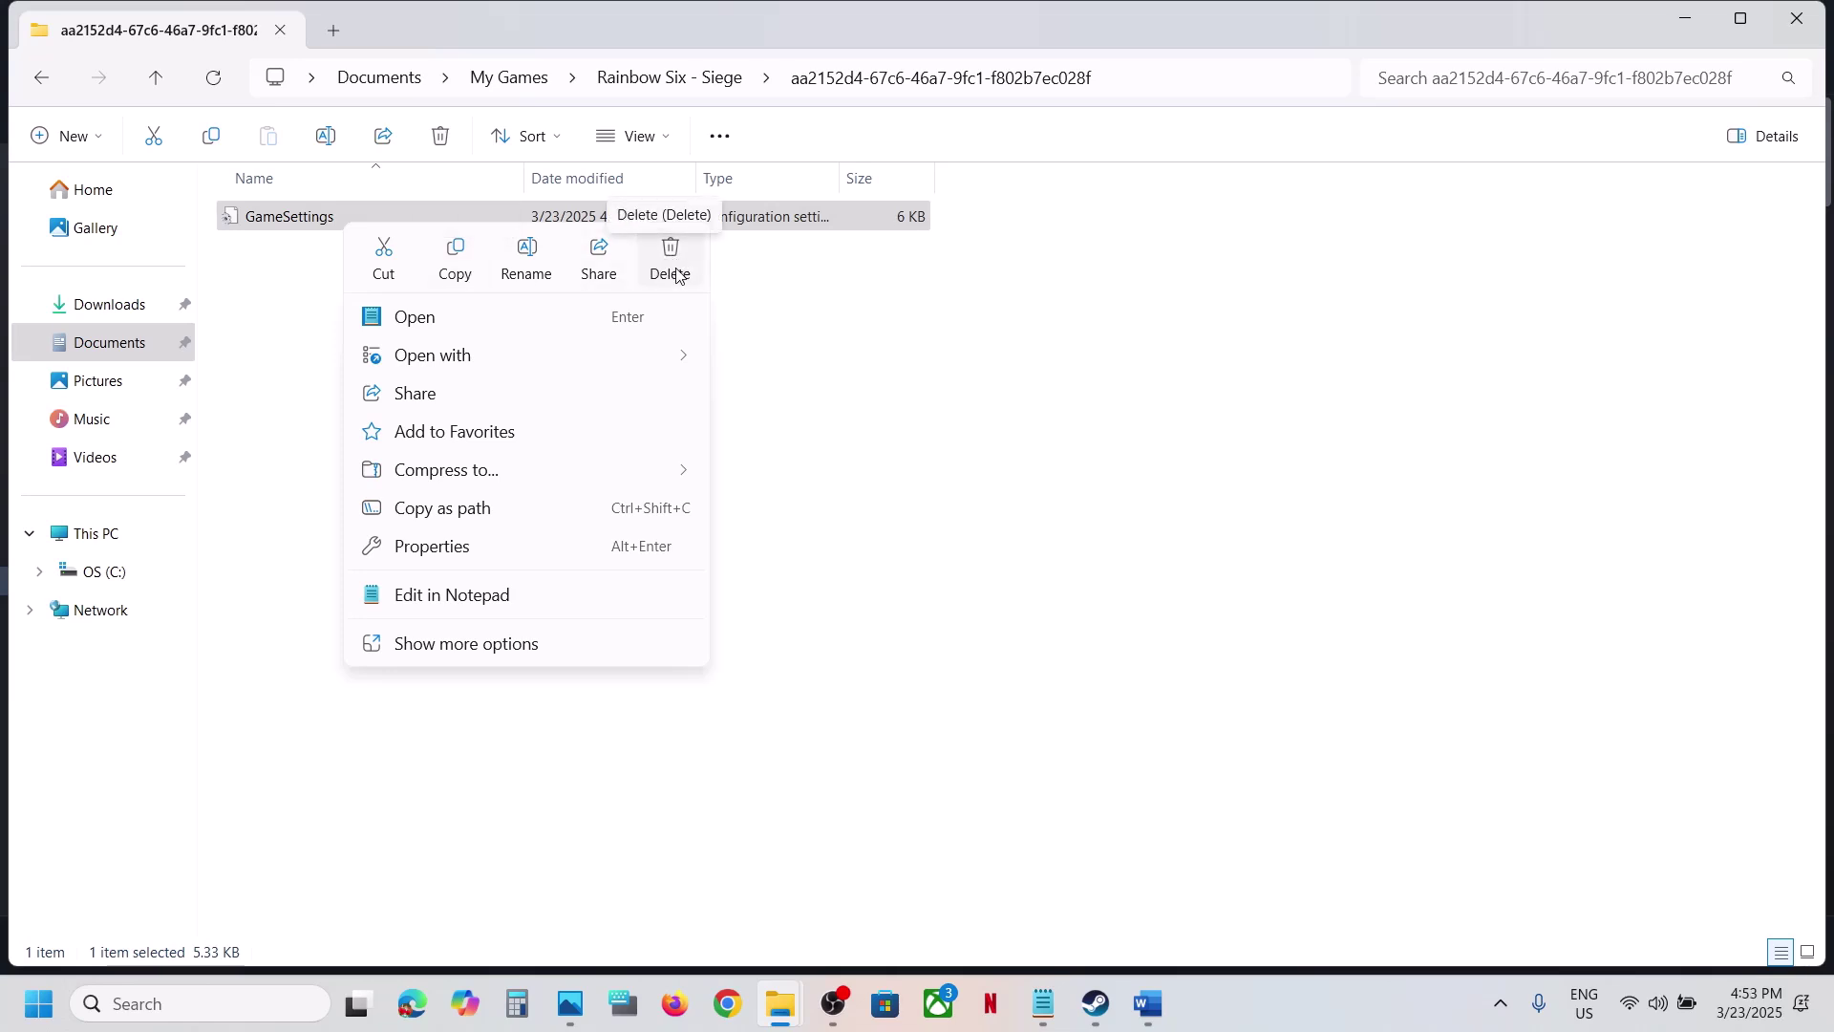
left_click(1078, 791)
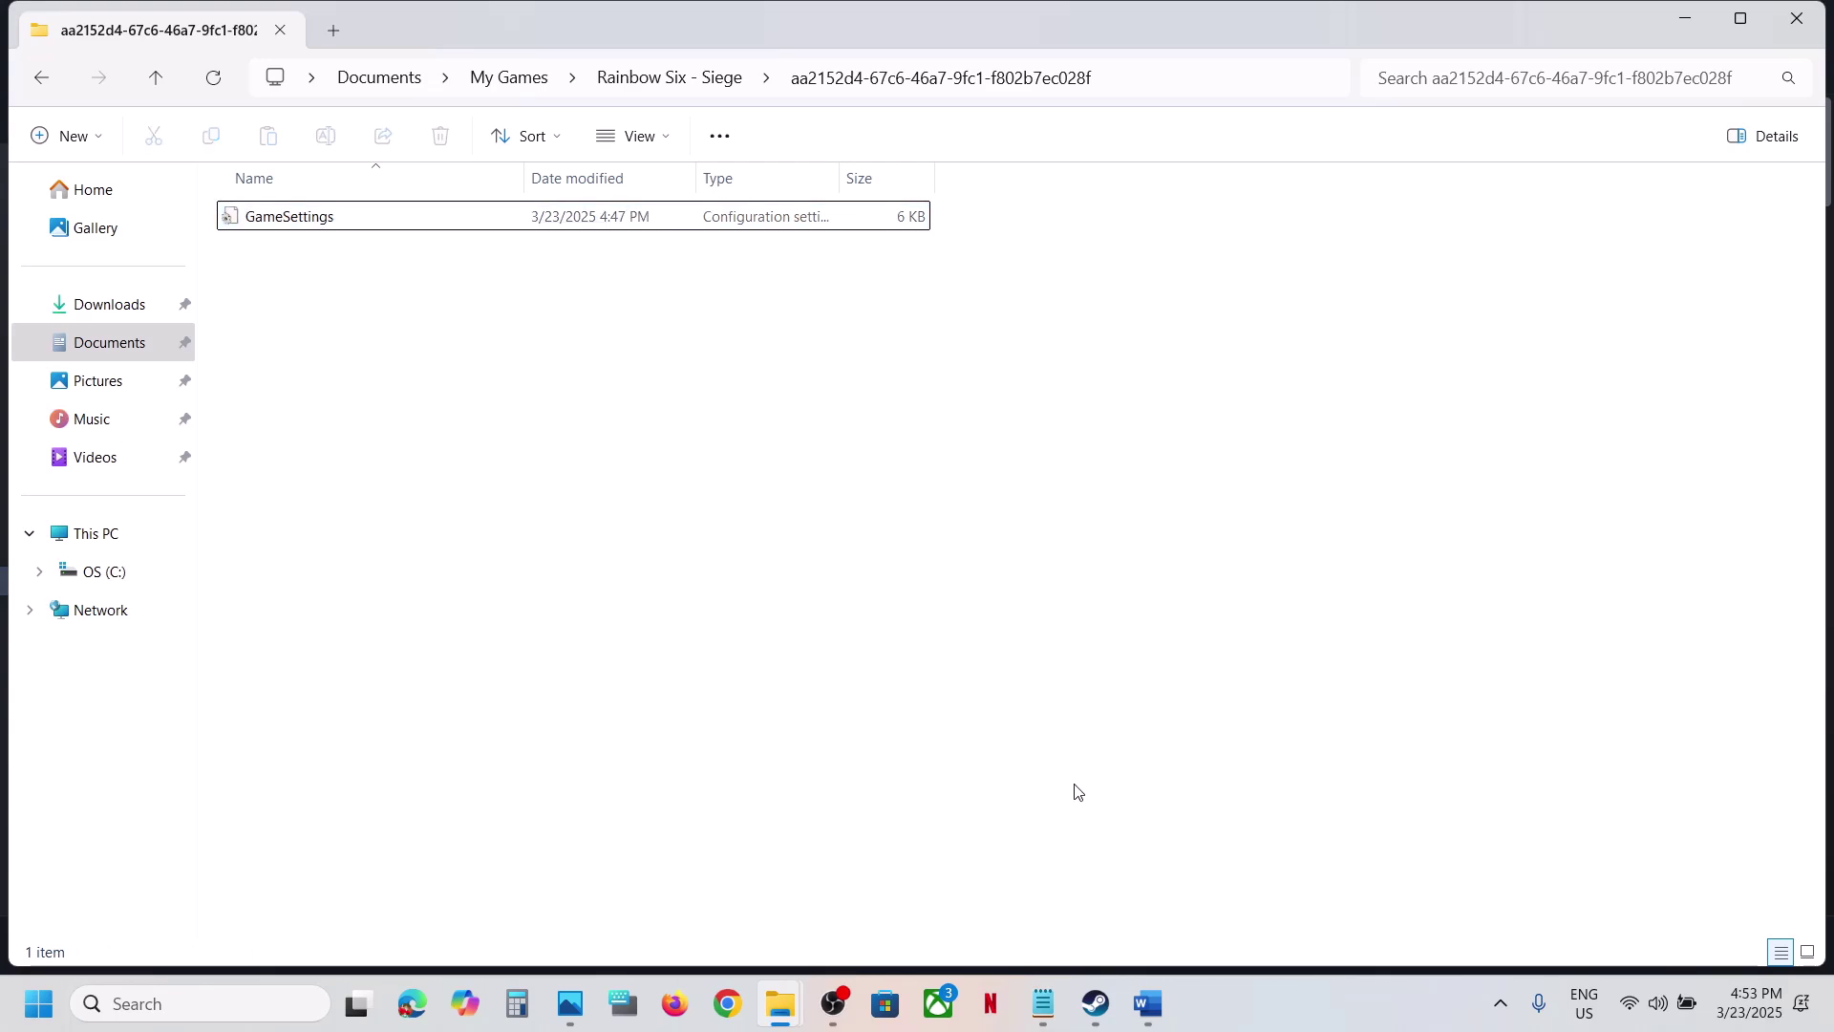
Step: Switch to the Word document and read Step 4, highlighting the text on uninstalling and reinstalling BattlEye
left_click(1096, 1003)
left_click(1148, 1003)
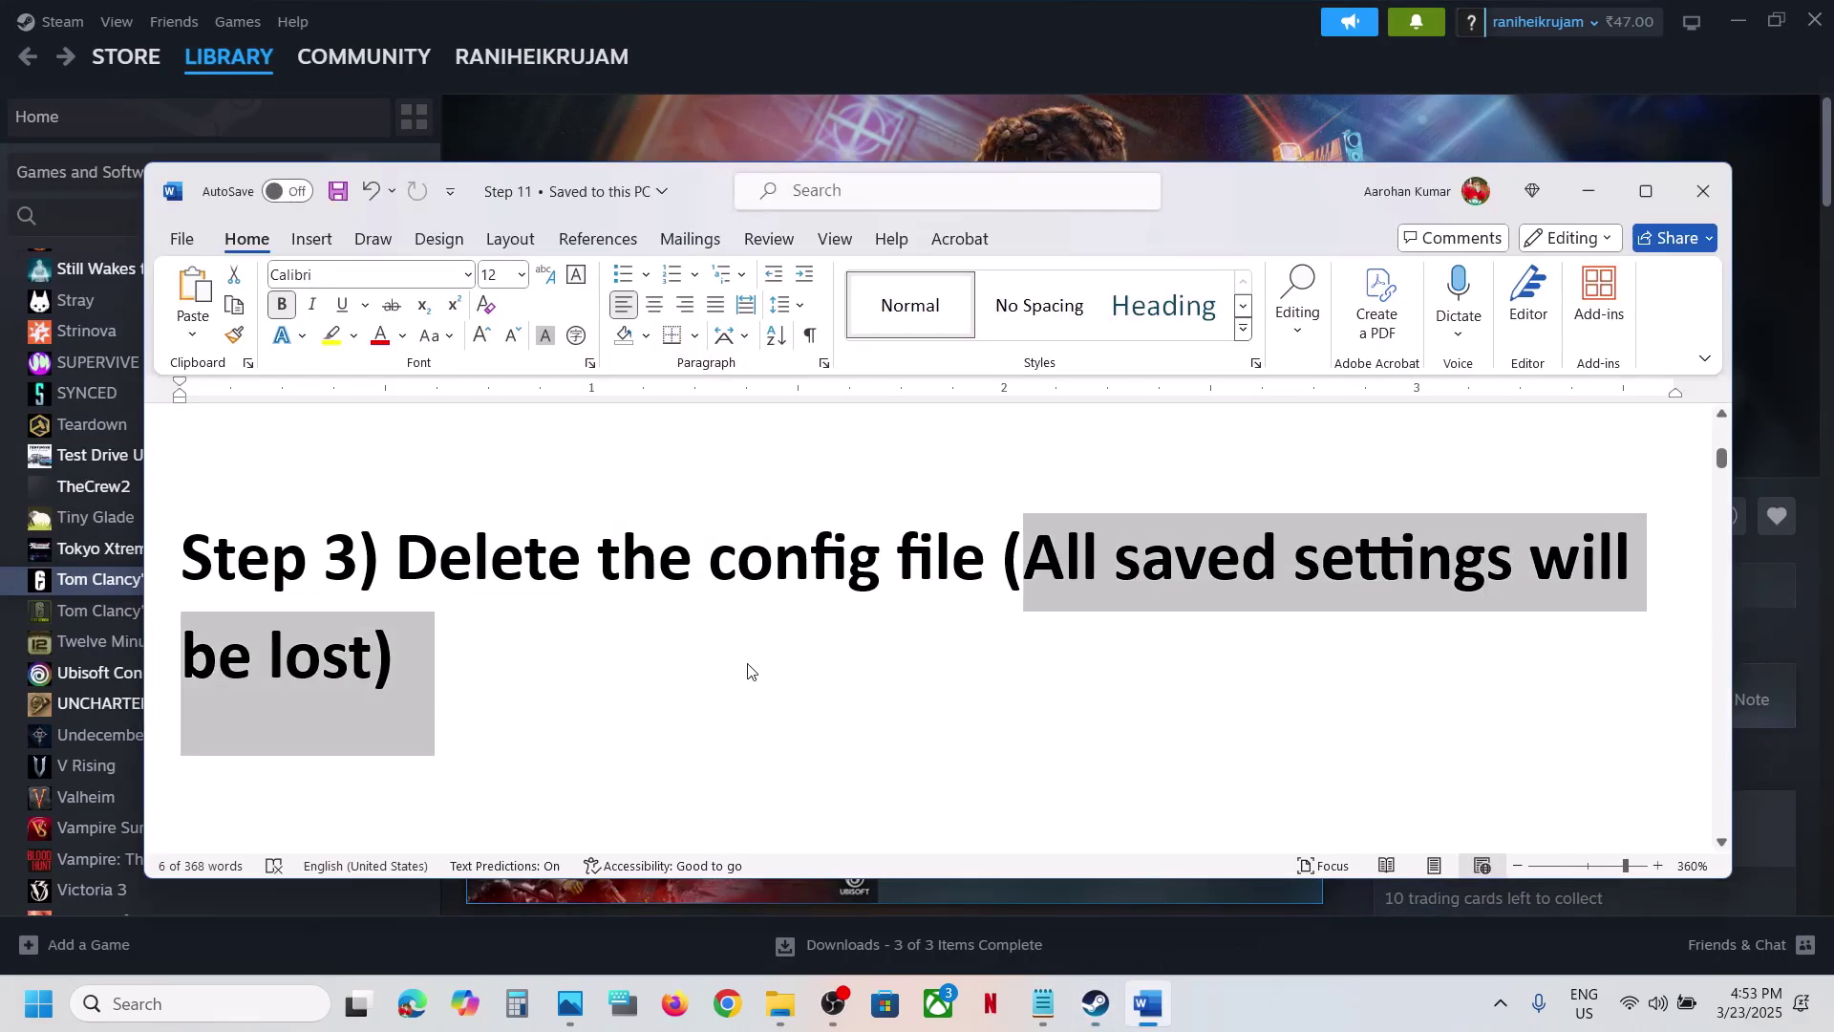
scroll(748, 669, "down", 3)
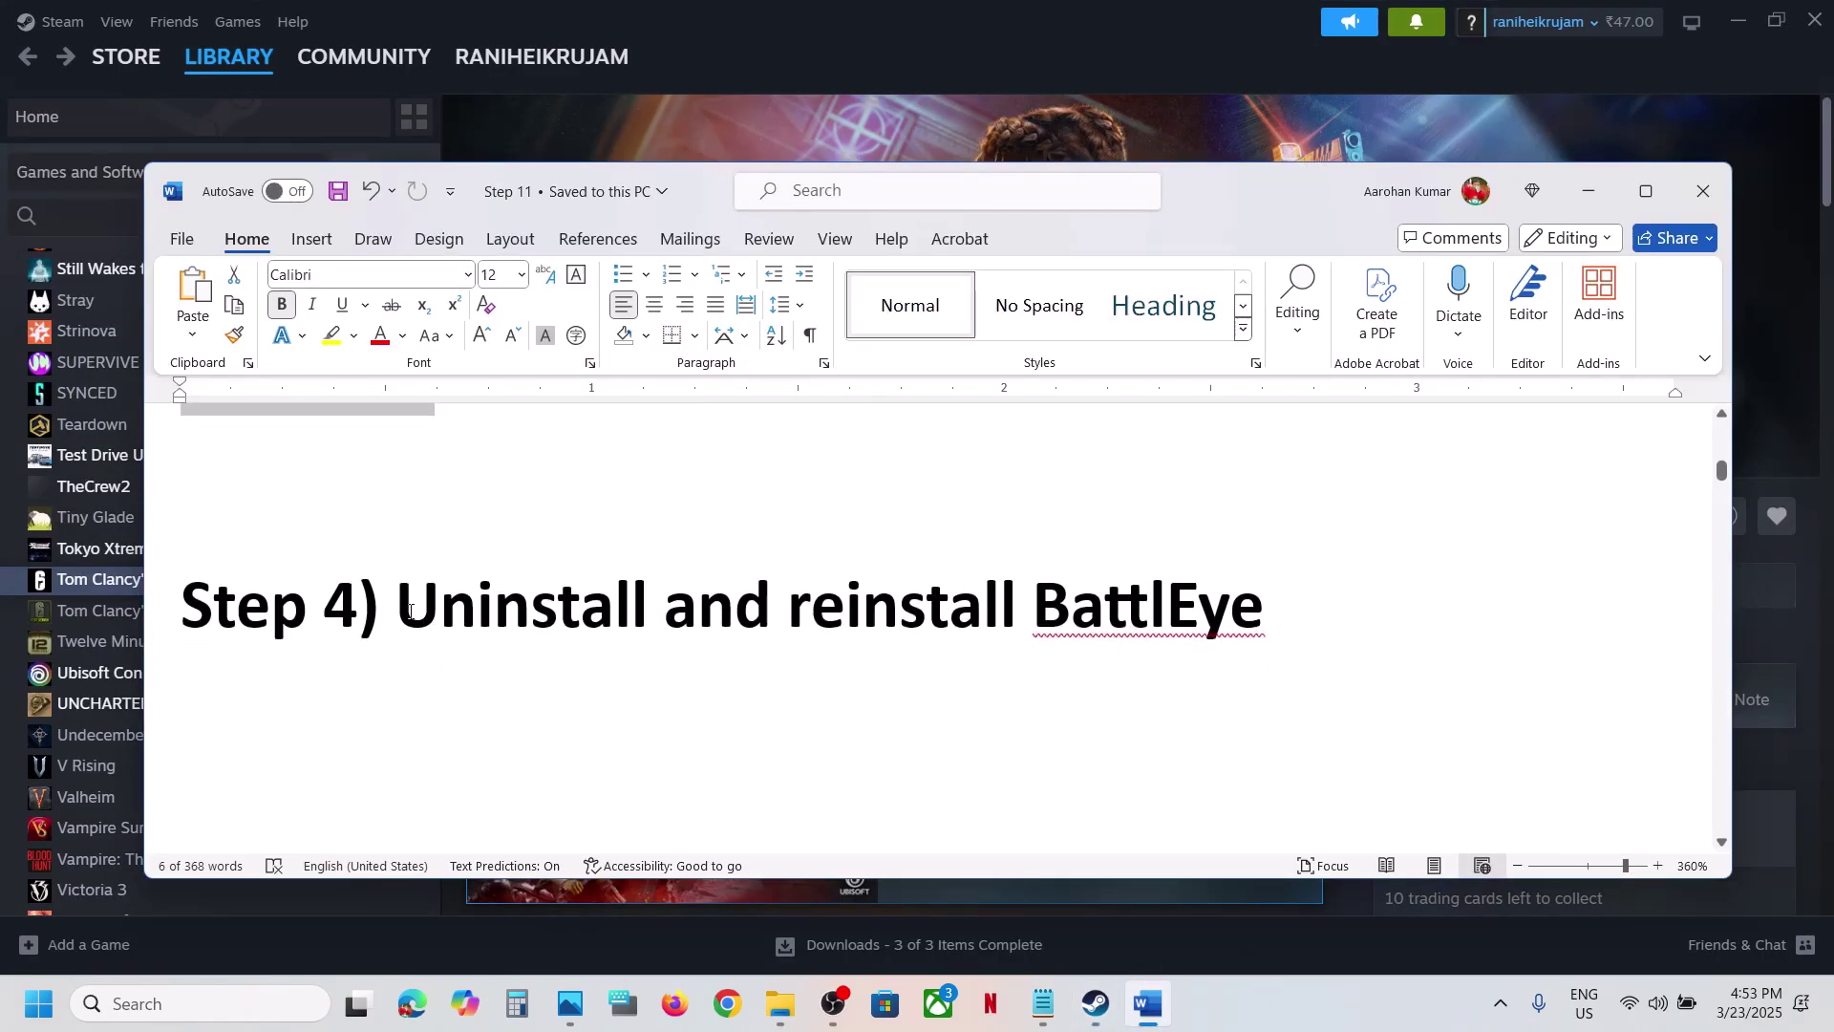
left_click_drag(409, 611, 1265, 611)
Step: Switch to Steam, browse the local files of Tom Clancy's Rainbow Six Siege, and open the BattlEye folder
key("alt+Tab")
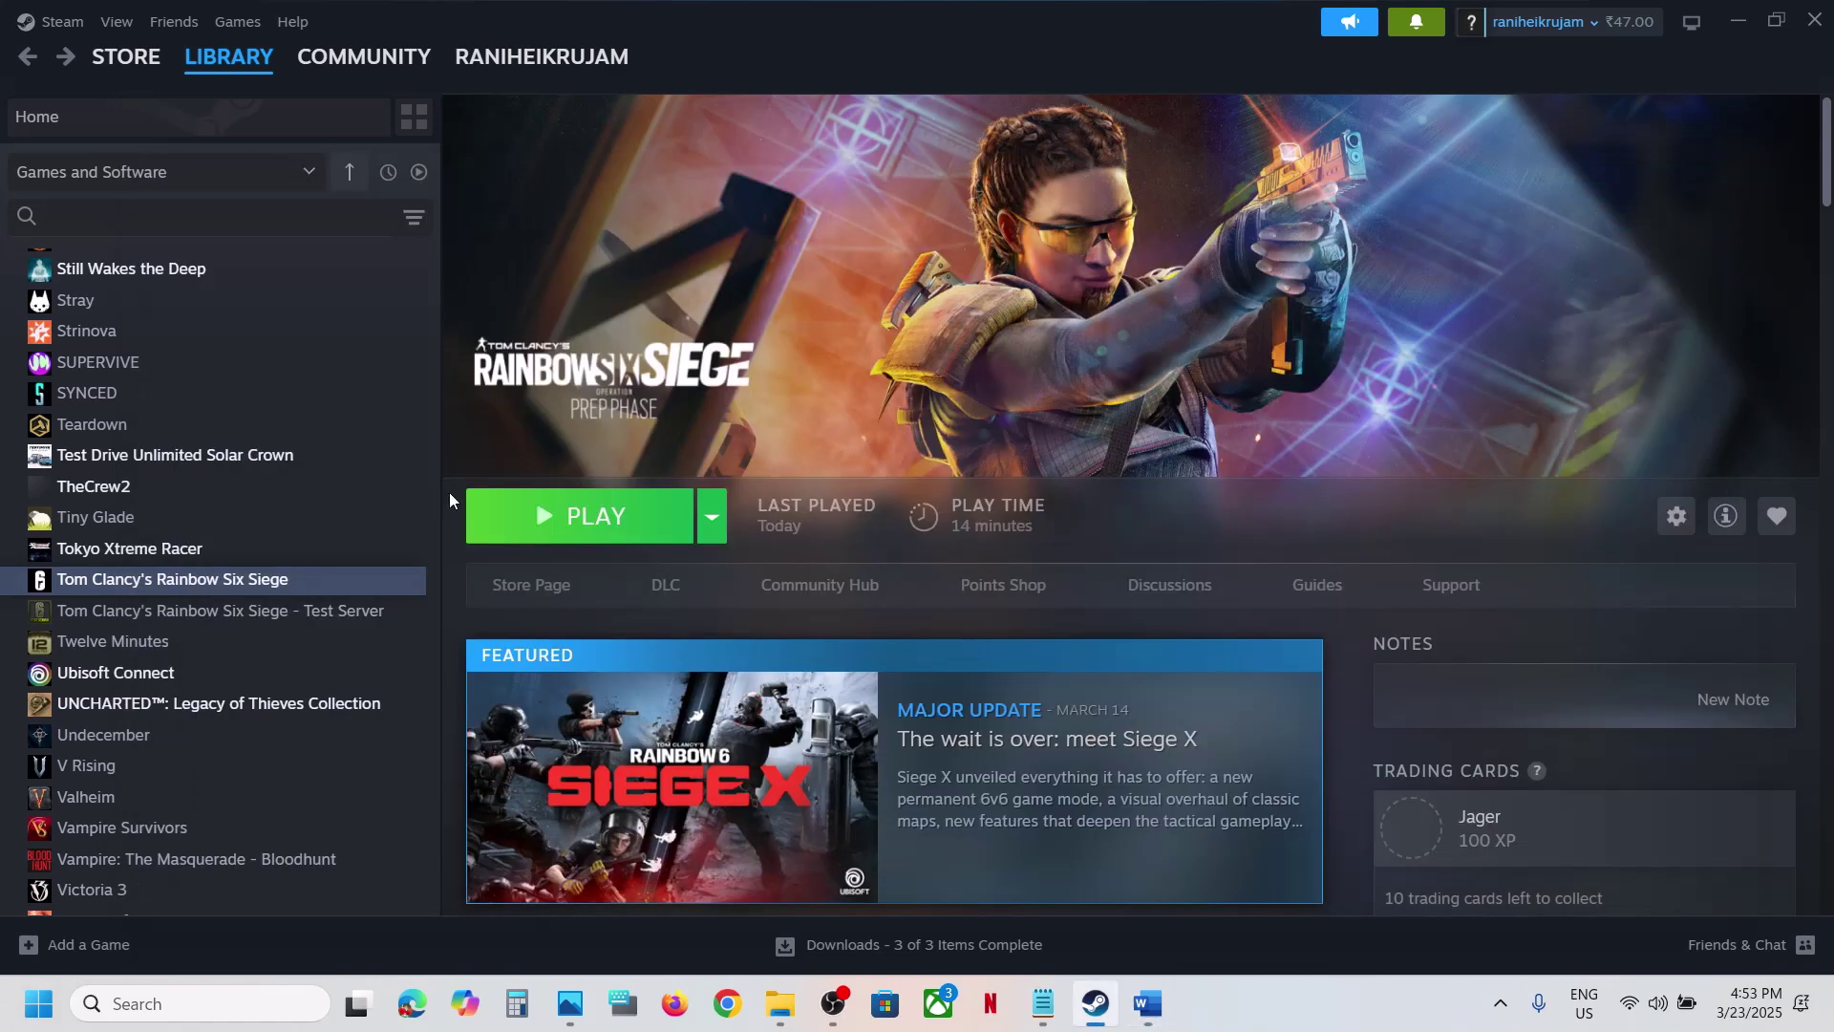
right_click(284, 580)
mouse_move(336, 721)
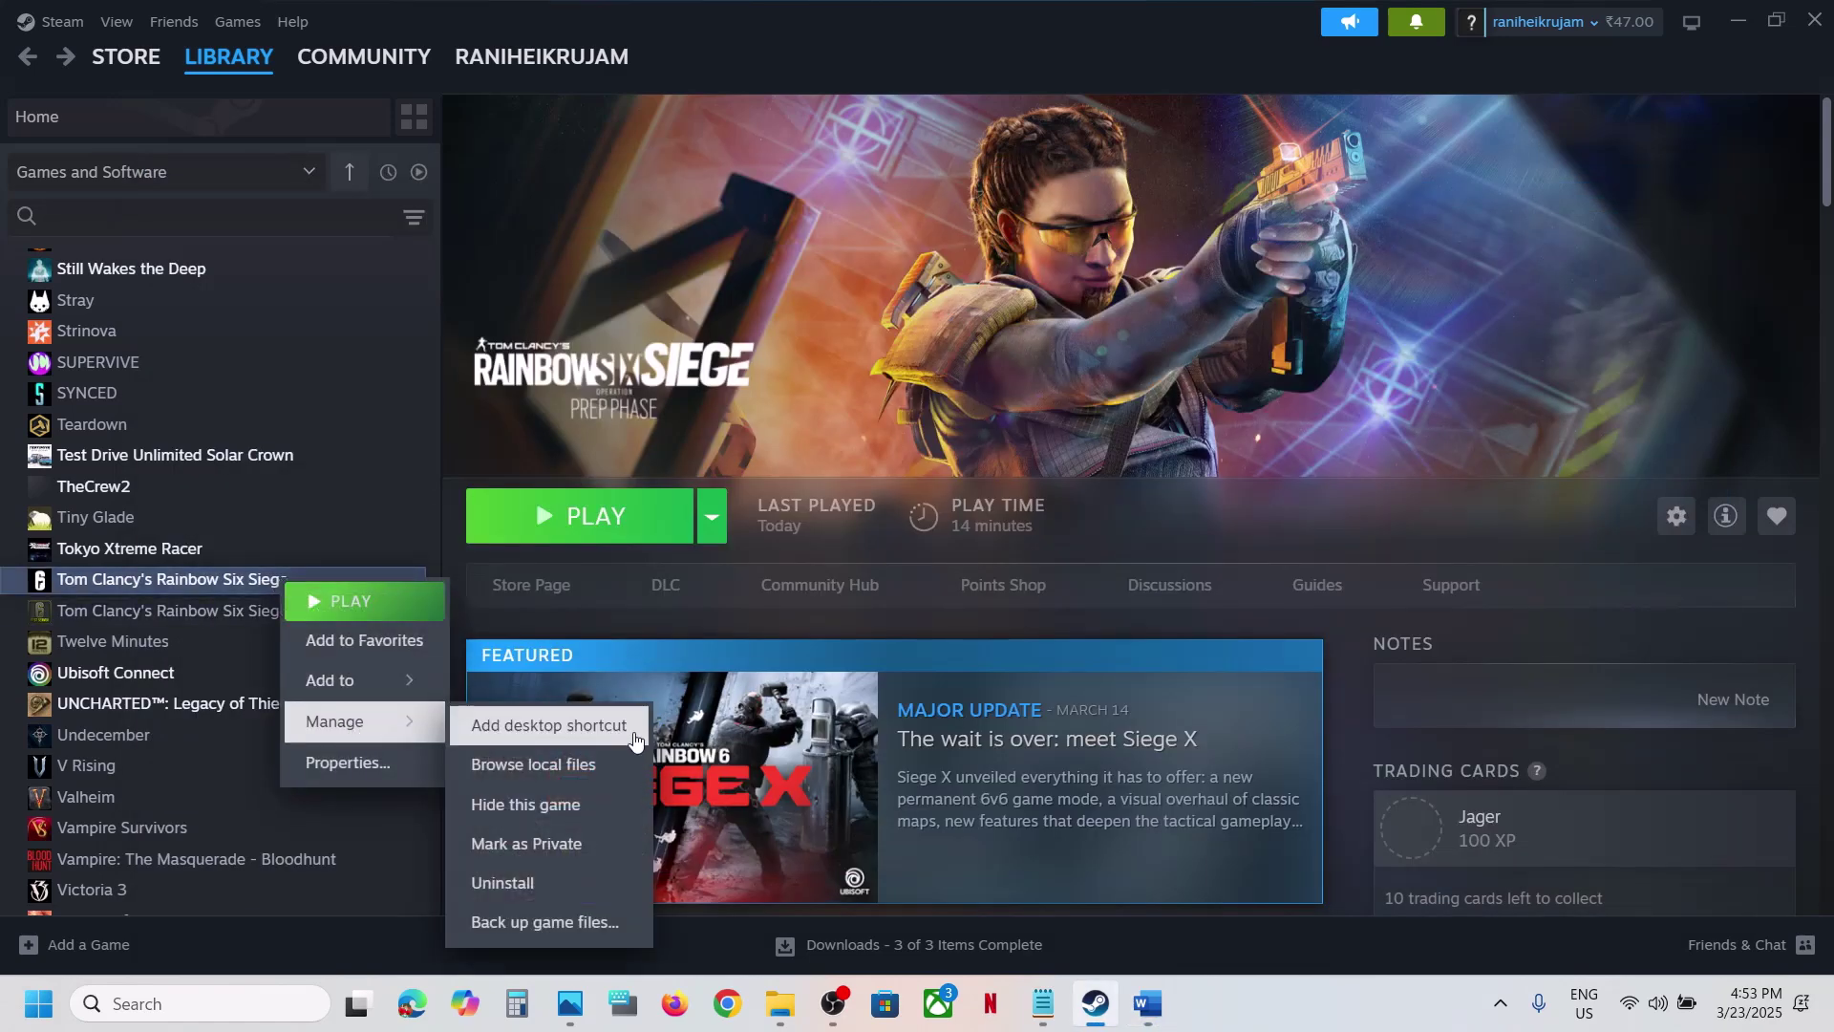
left_click(578, 764)
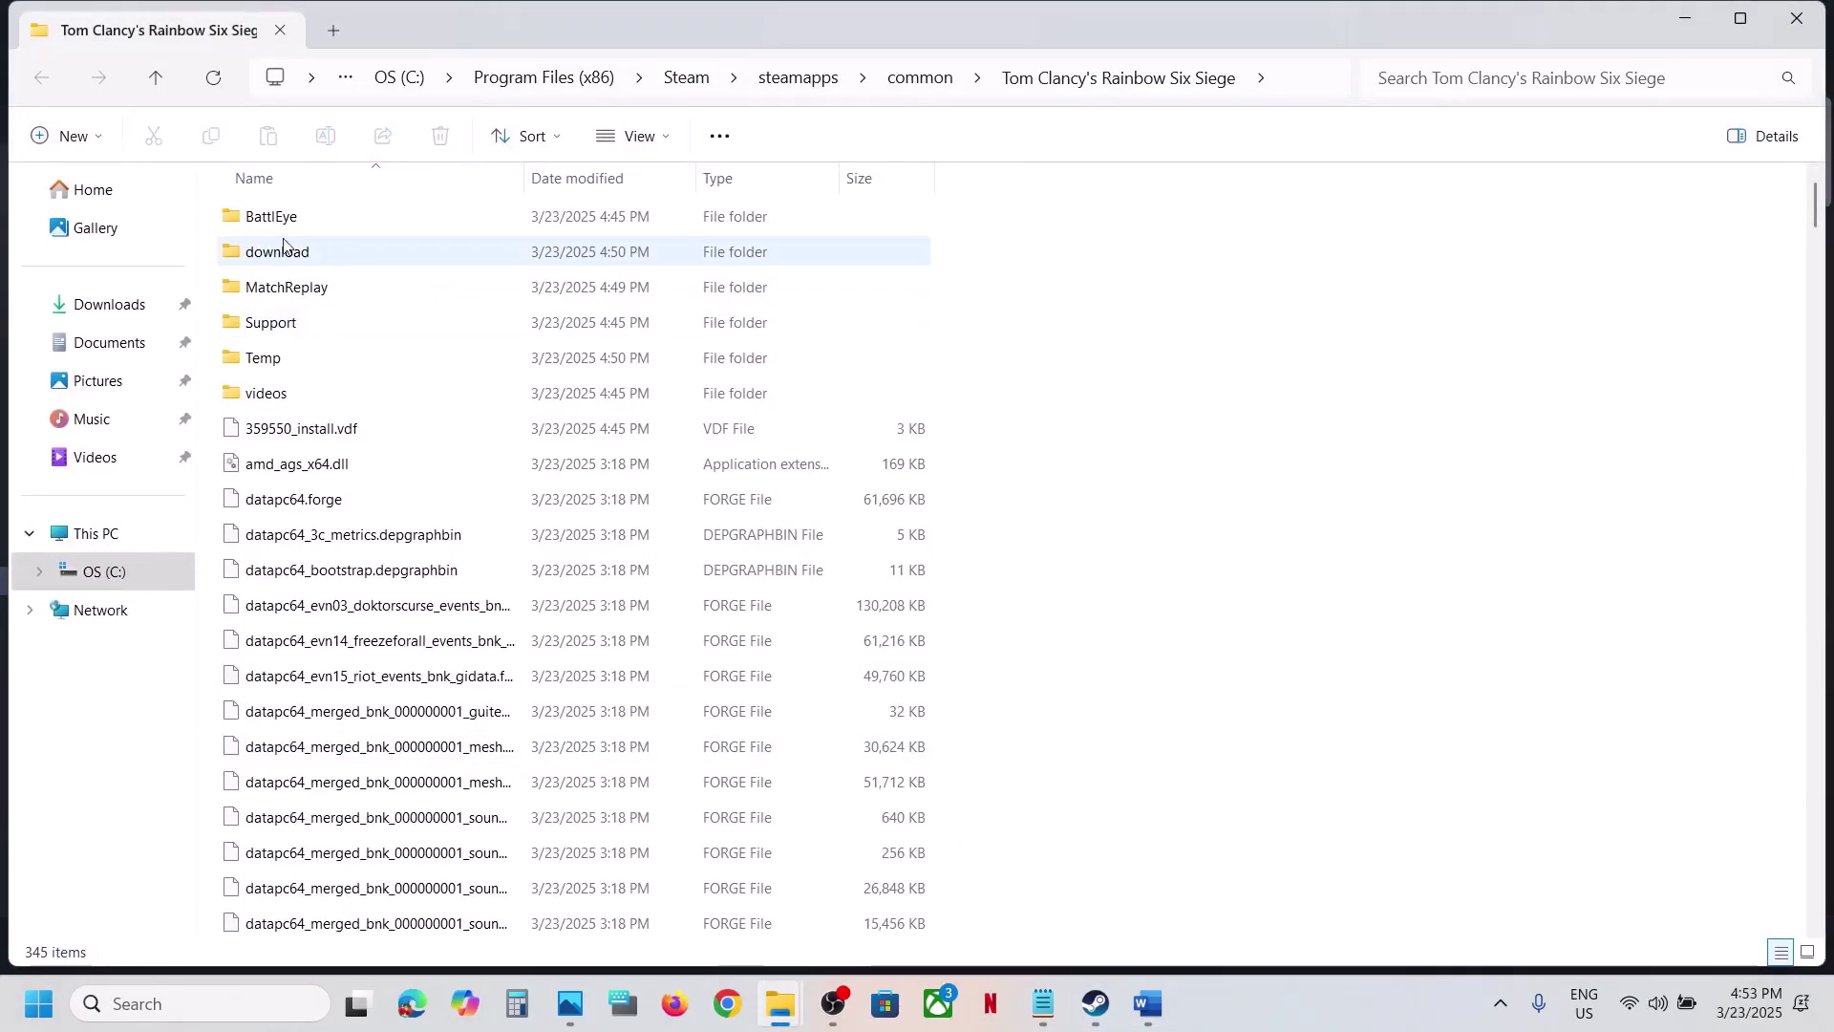
double_click(258, 216)
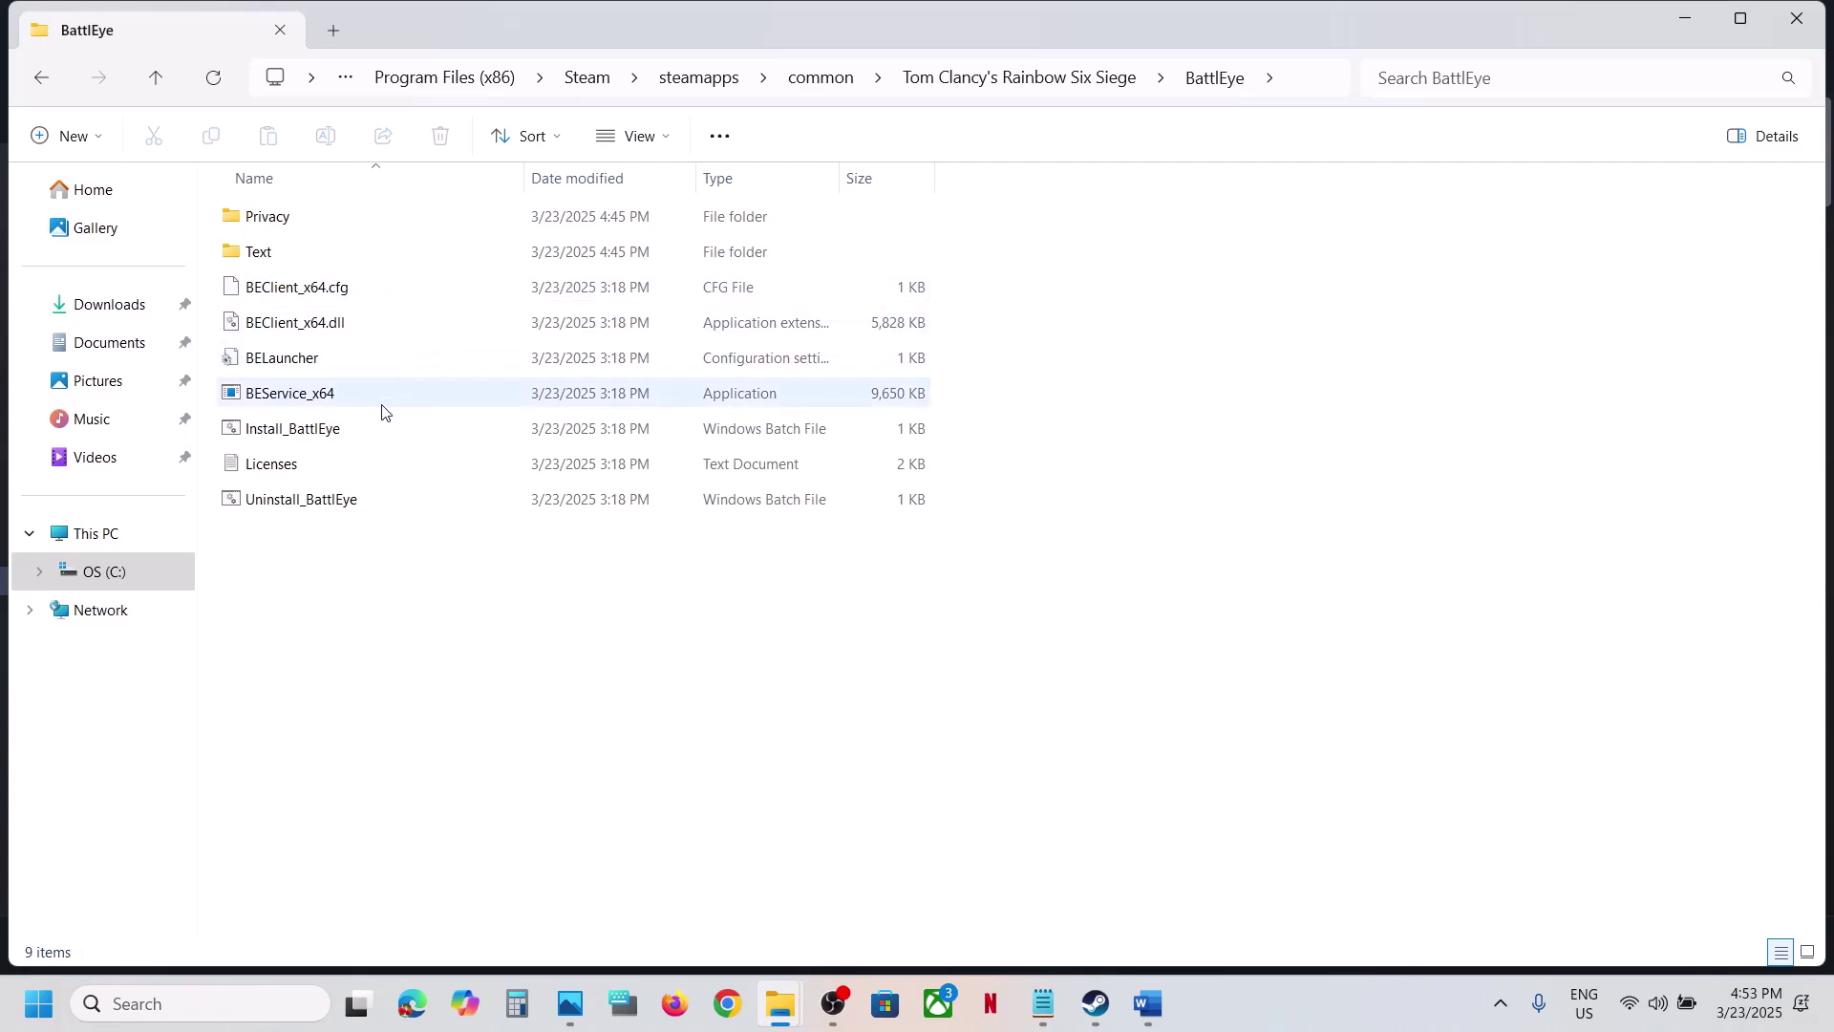
Step: Run the Uninstall_BattlEye batch file as administrator
left_click(289, 499)
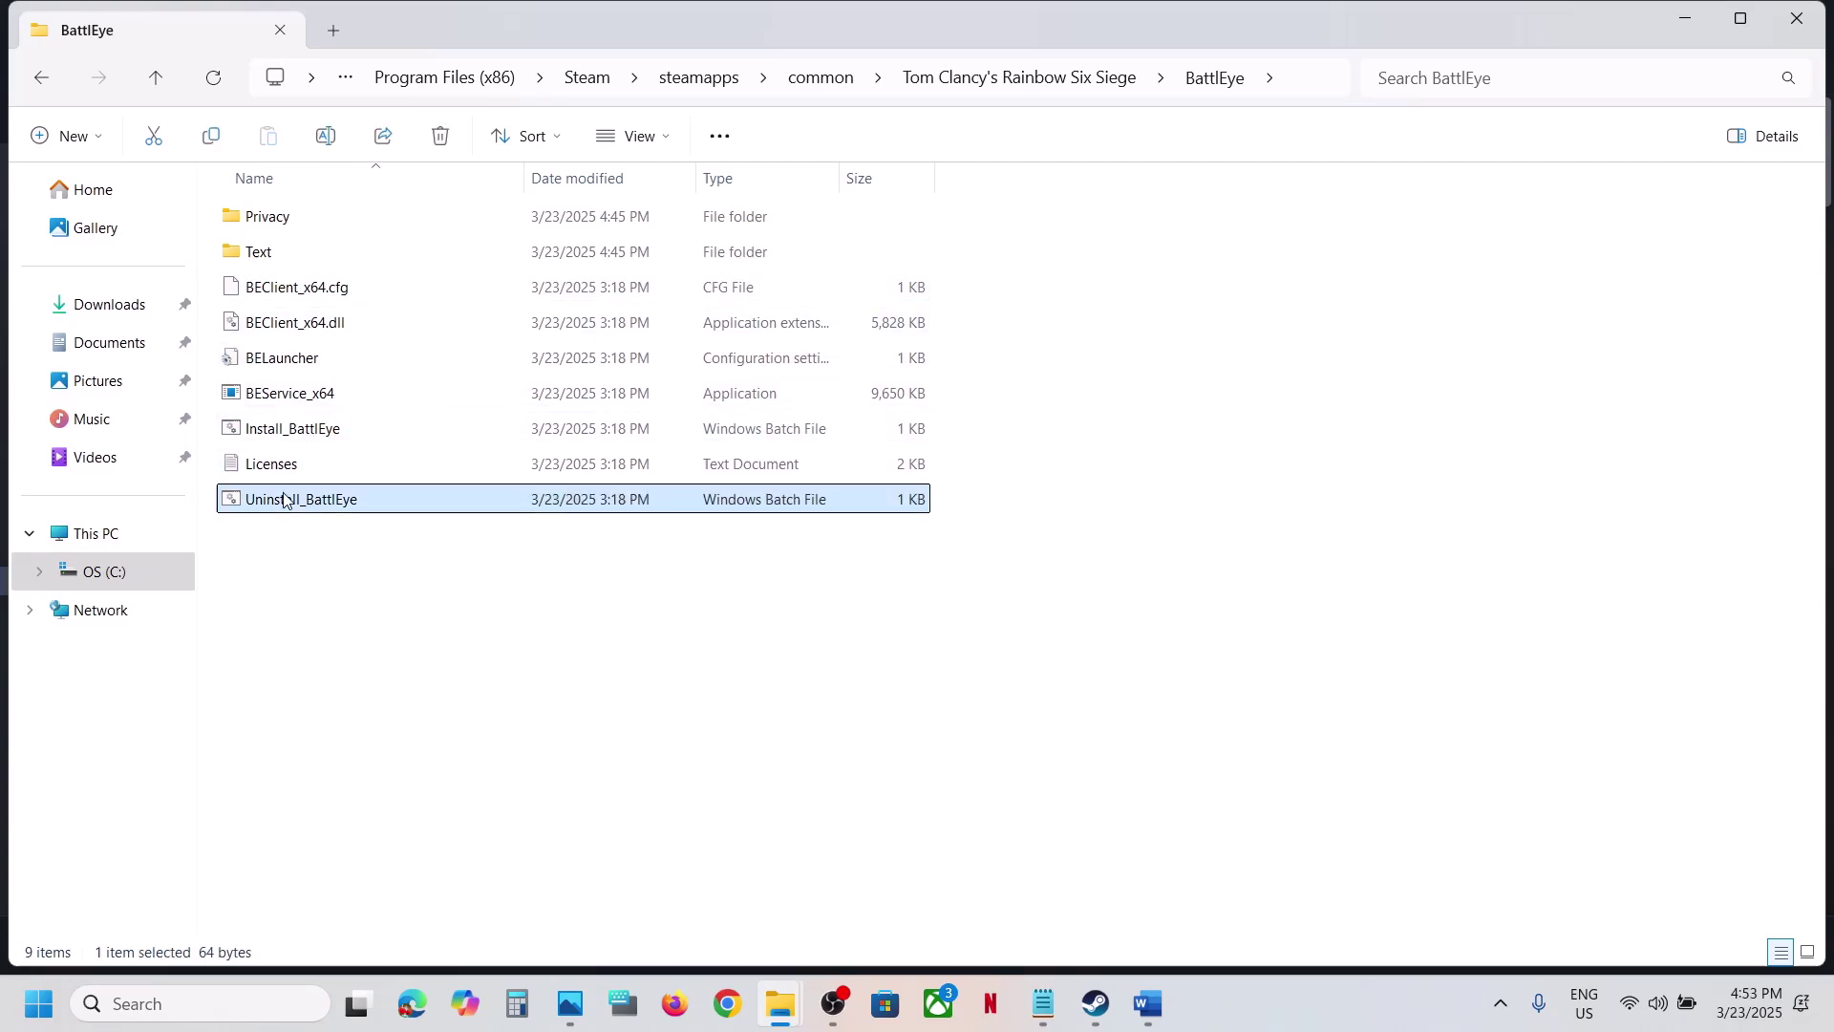
right_click(357, 506)
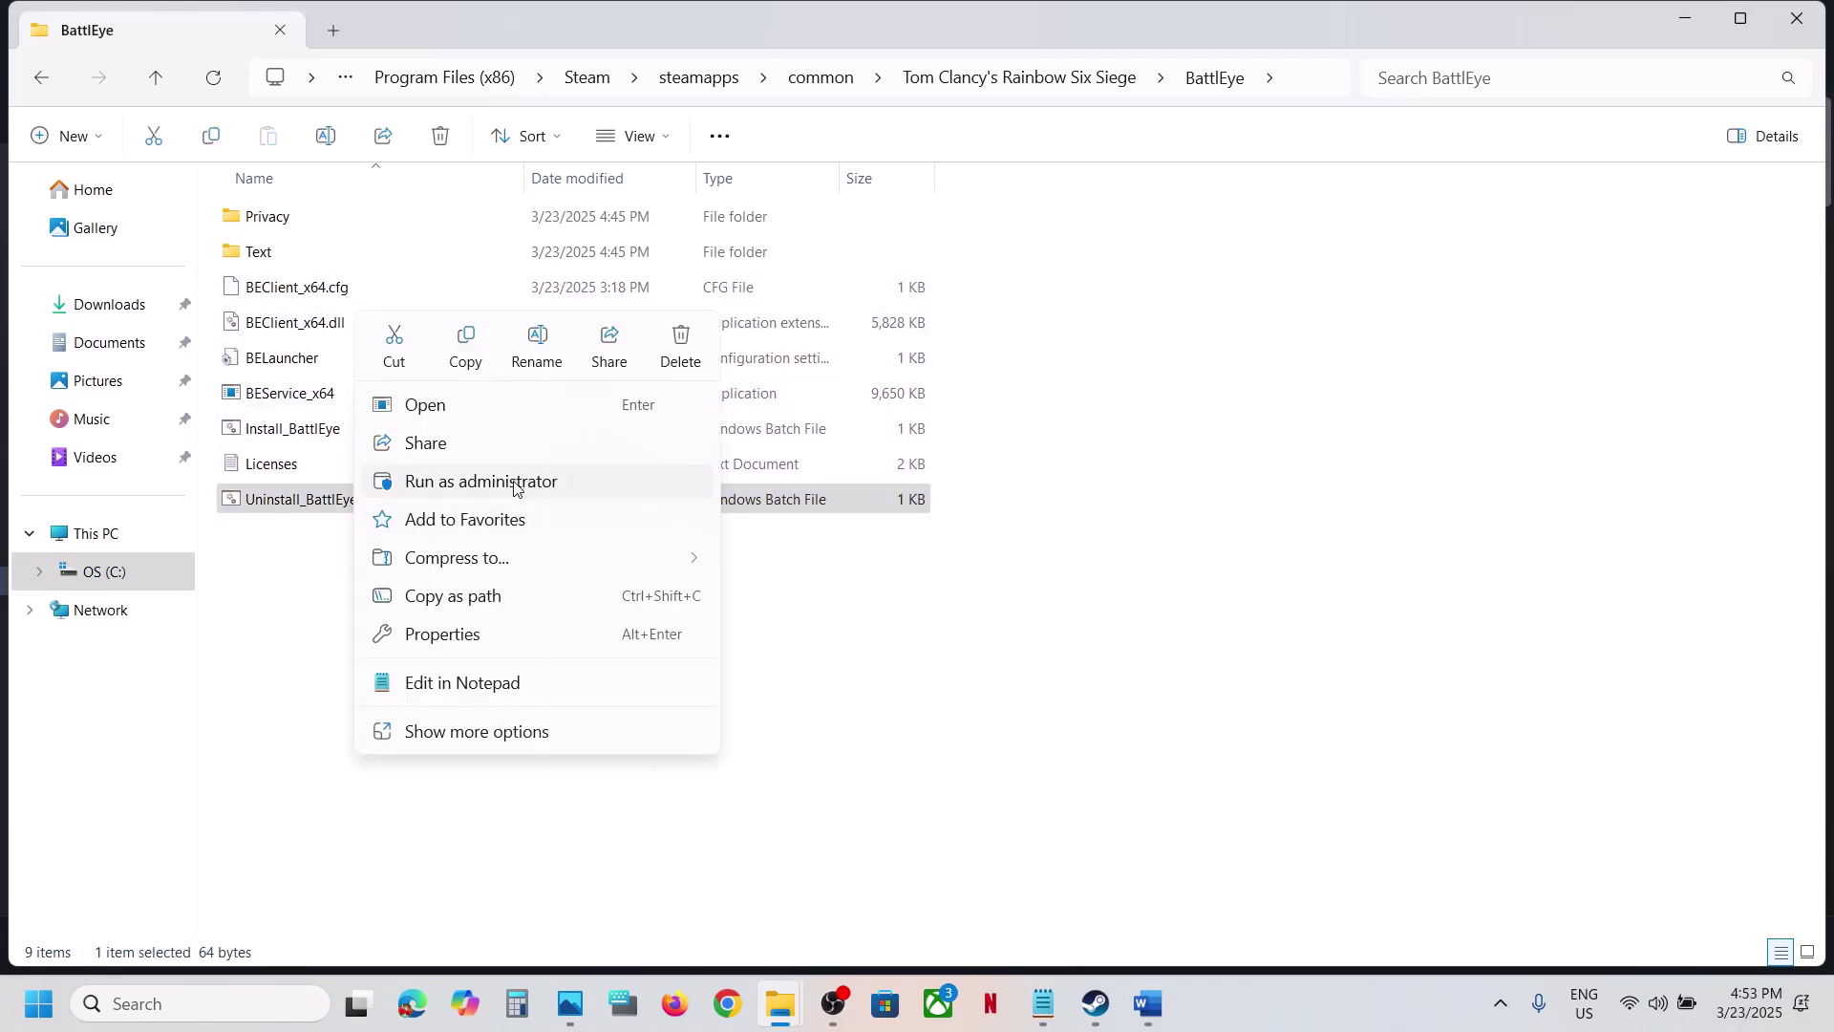
left_click(514, 483)
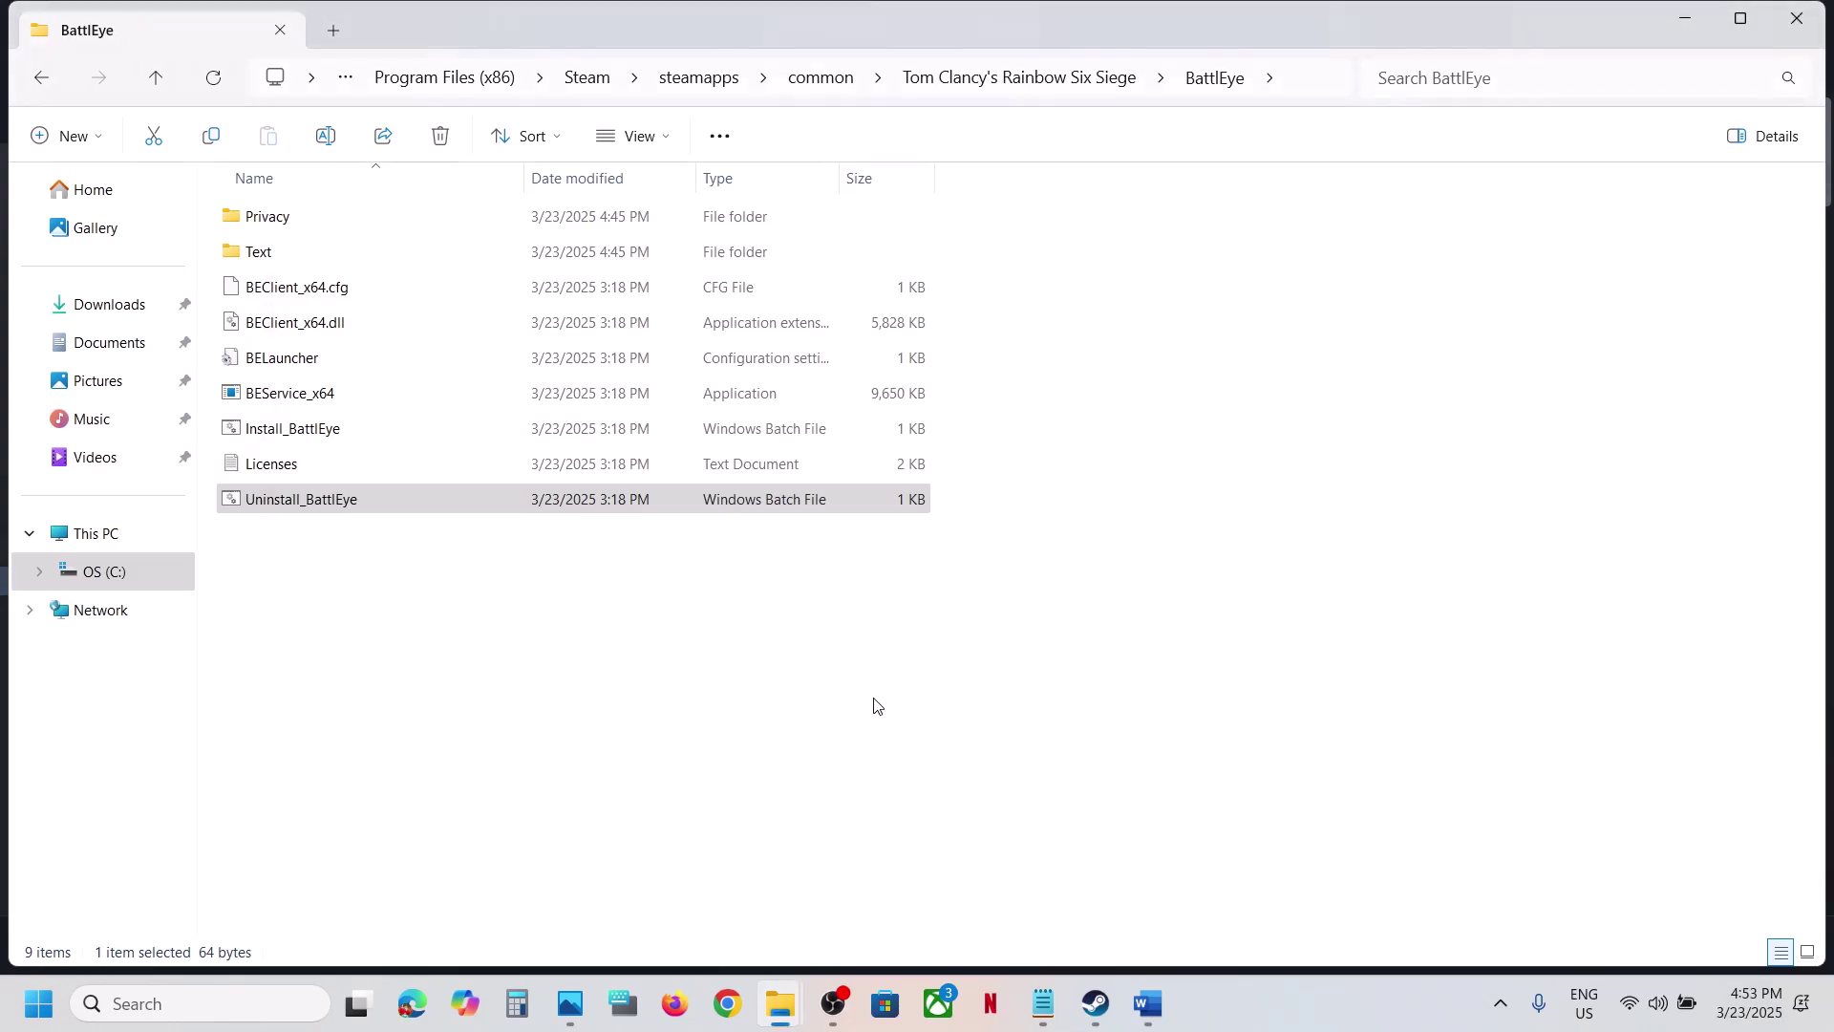
Step: Run the Install_BattlEye batch file as administrator
left_click(294, 432)
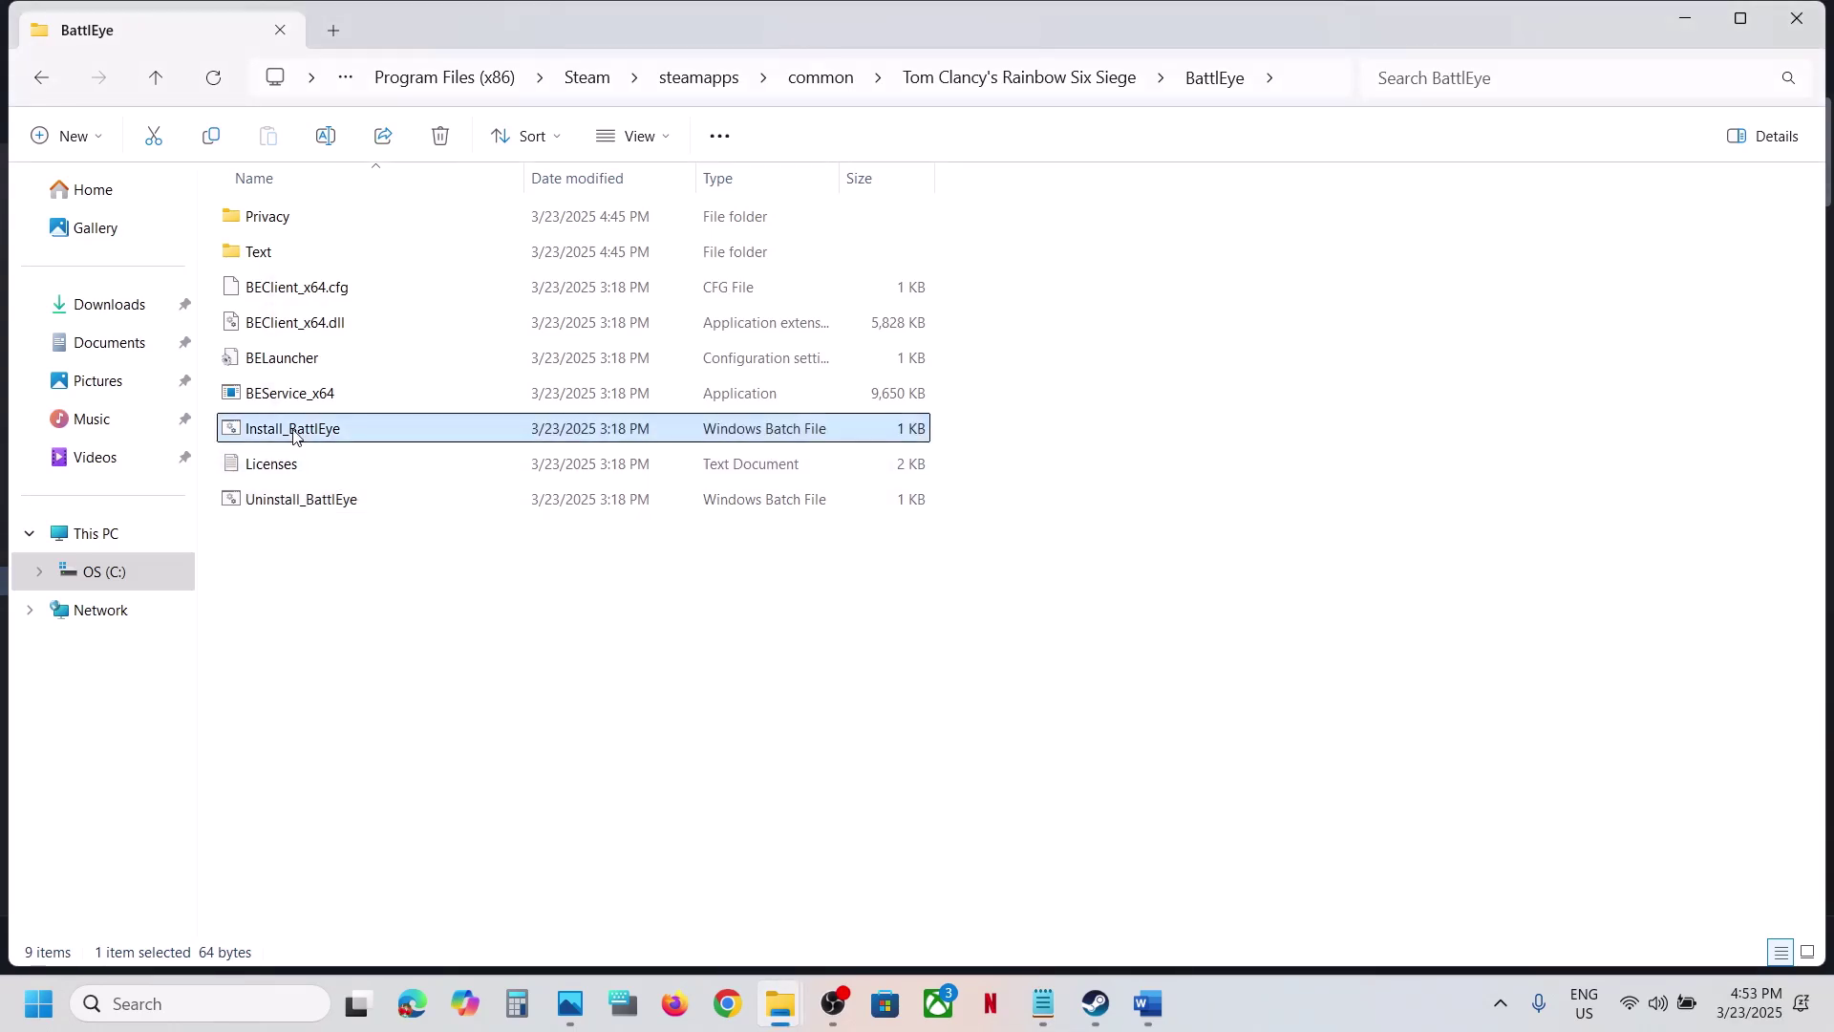
right_click(294, 436)
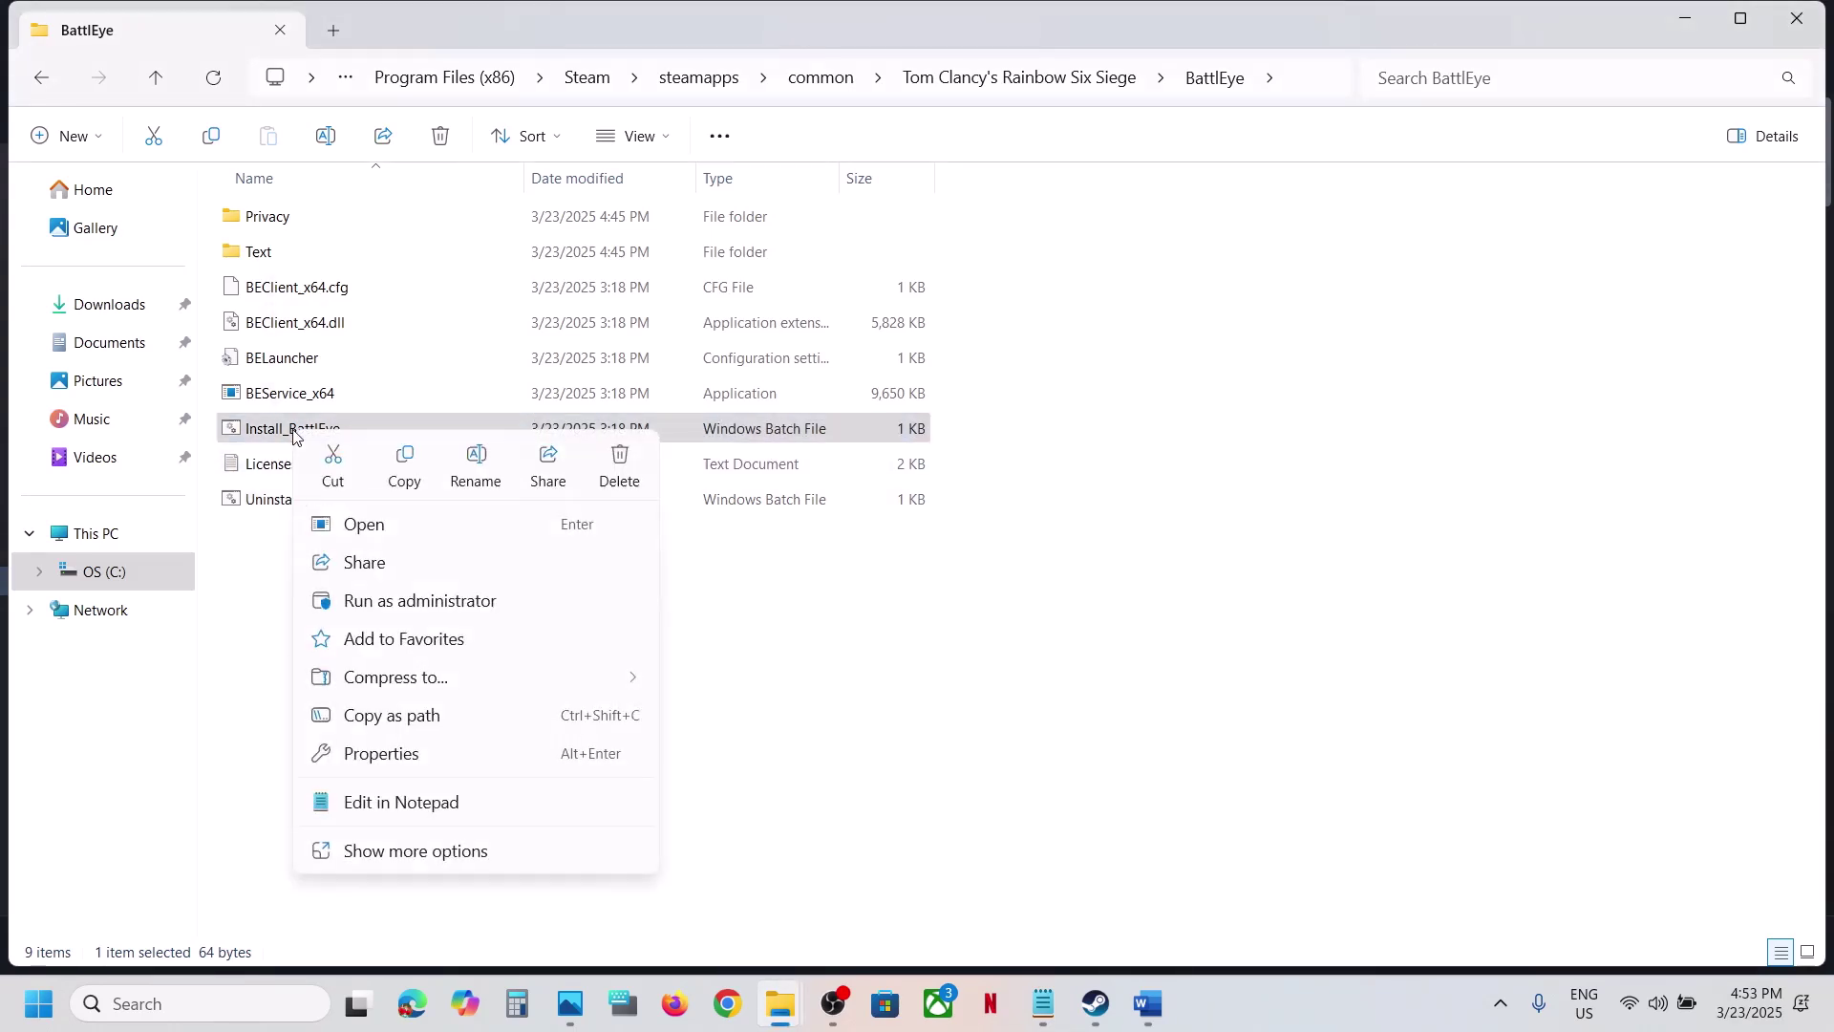
left_click(394, 601)
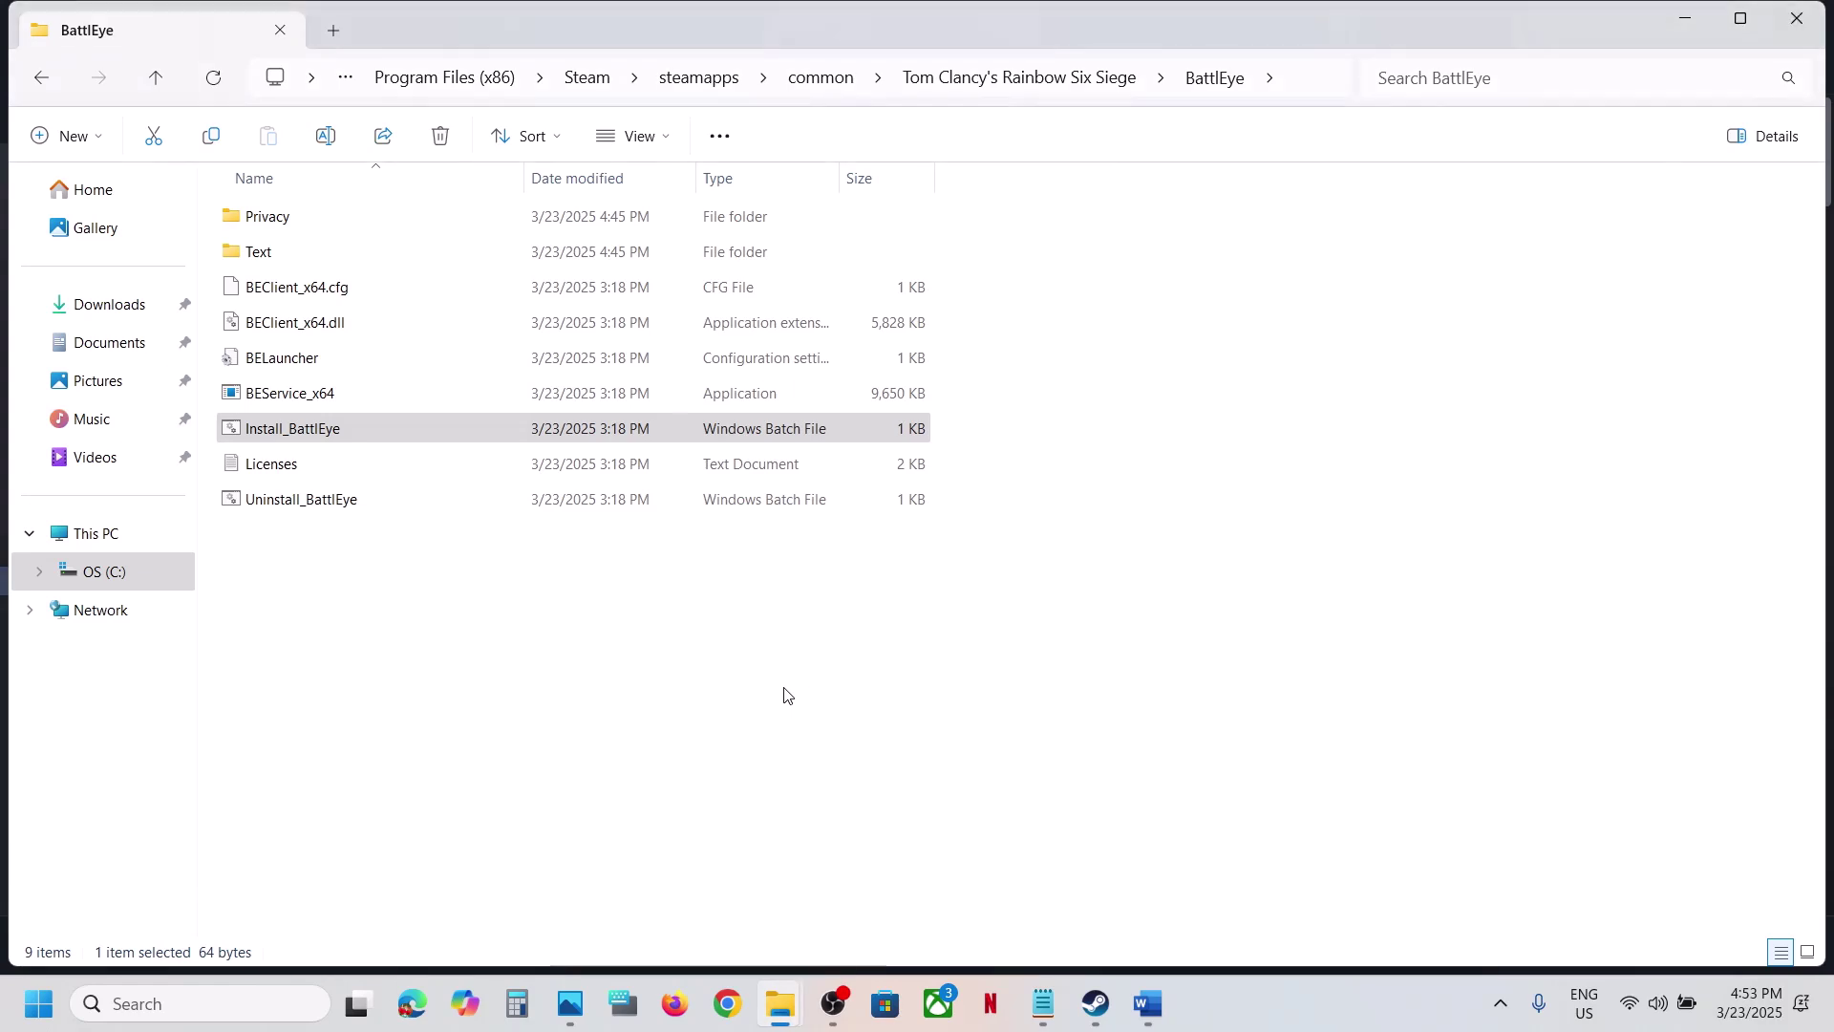
Step: Run the Uninstall_BattlEye batch file as administrator once more
left_click(314, 508)
right_click(314, 509)
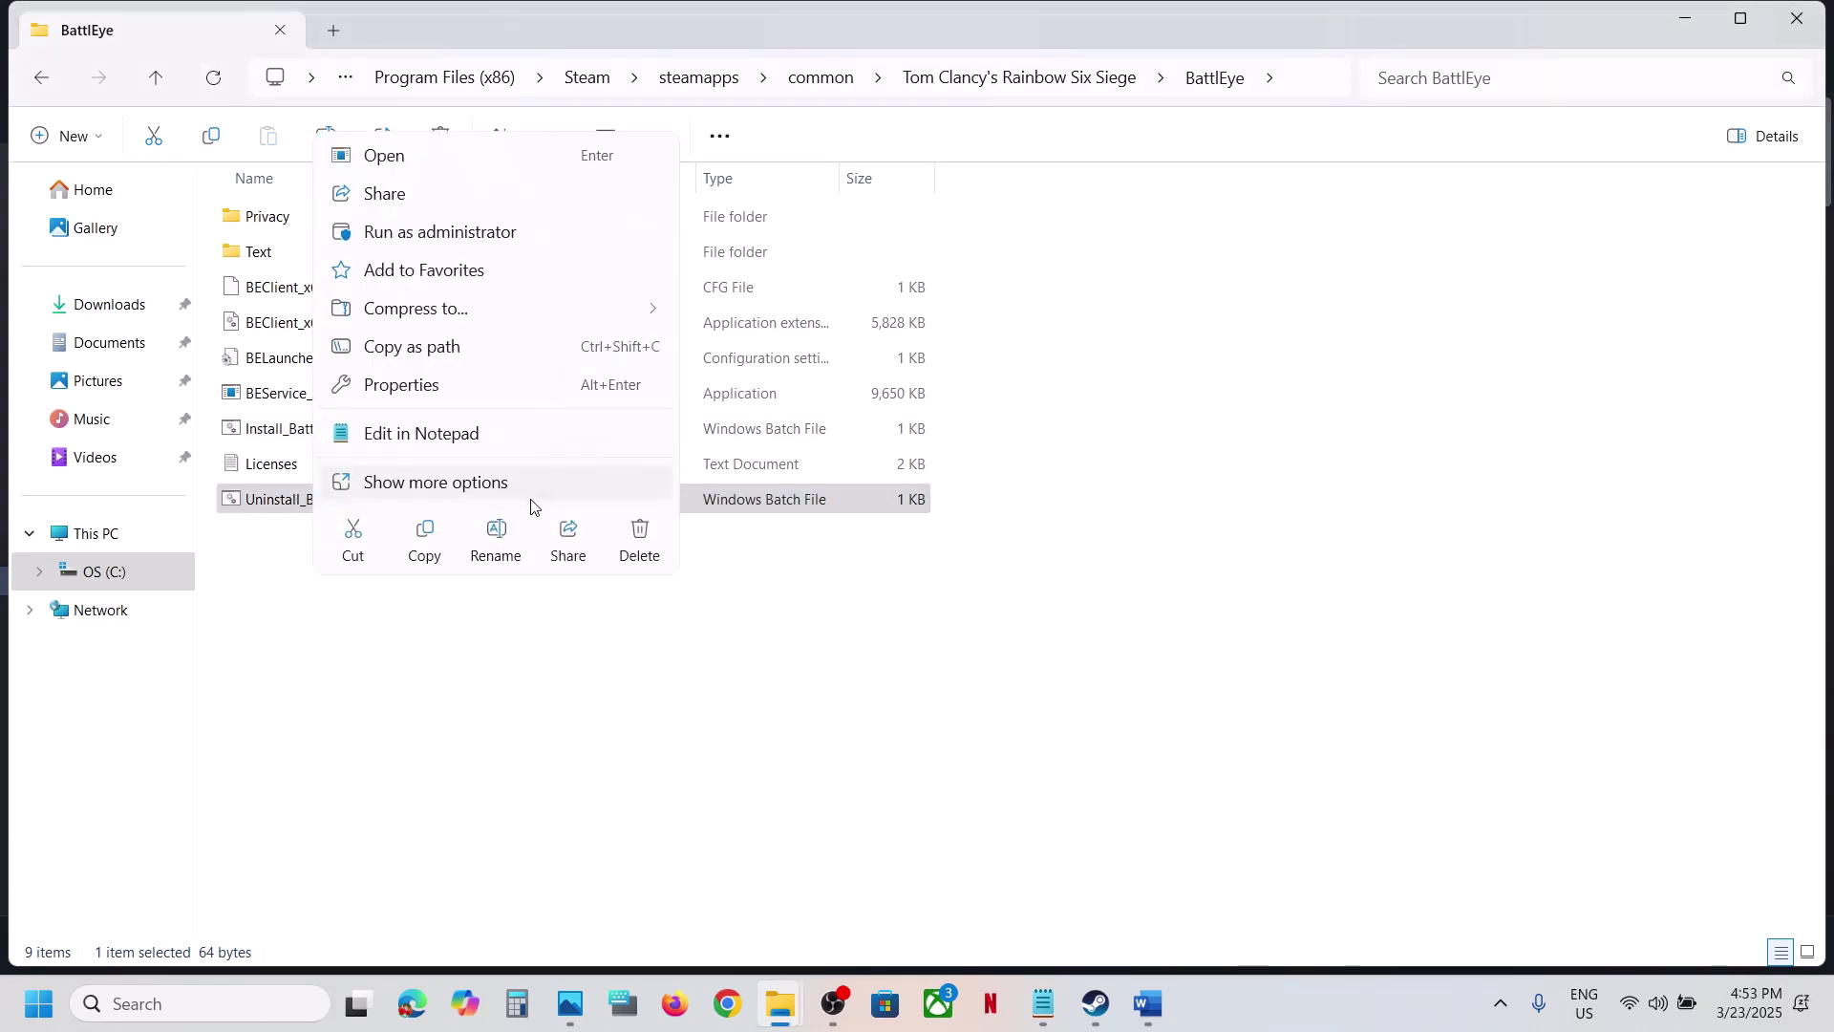
left_click(445, 236)
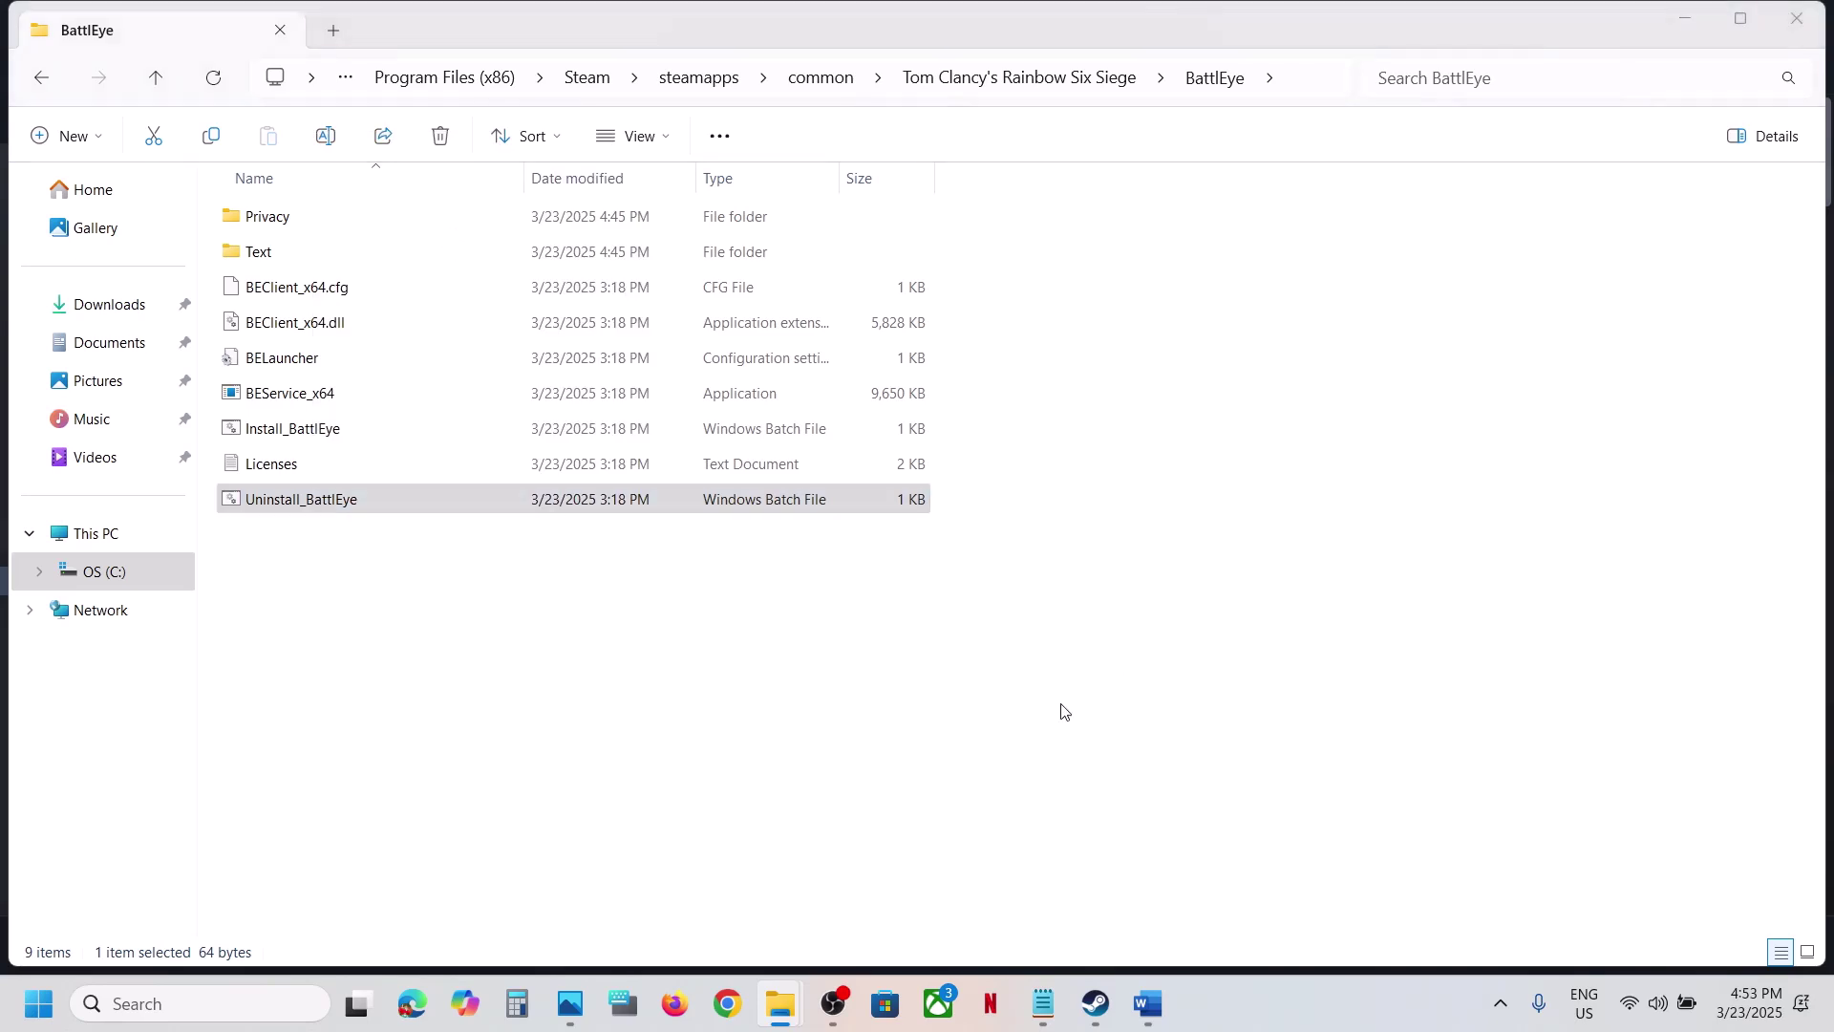
Step: Switch to the Word document and read Step 5, highlighting the text on running Steam/Ubisoft Connect as an administrator
left_click(1097, 1008)
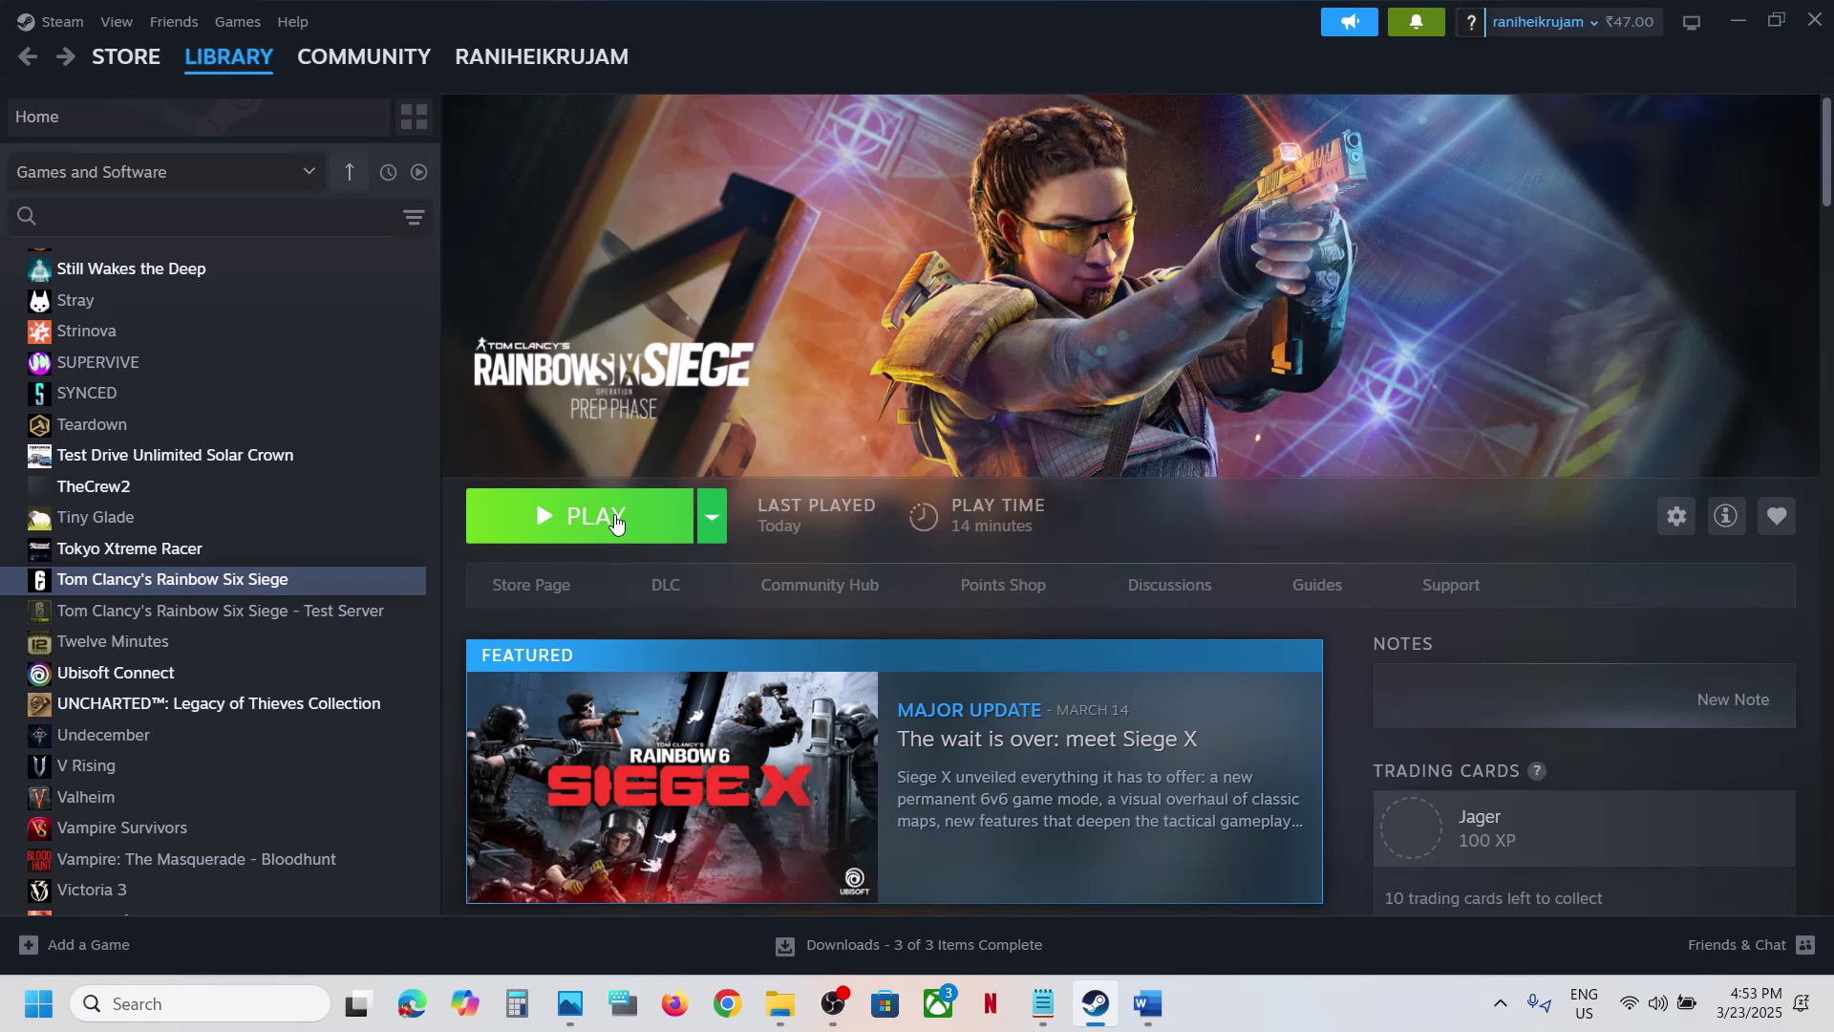
left_click(1147, 1004)
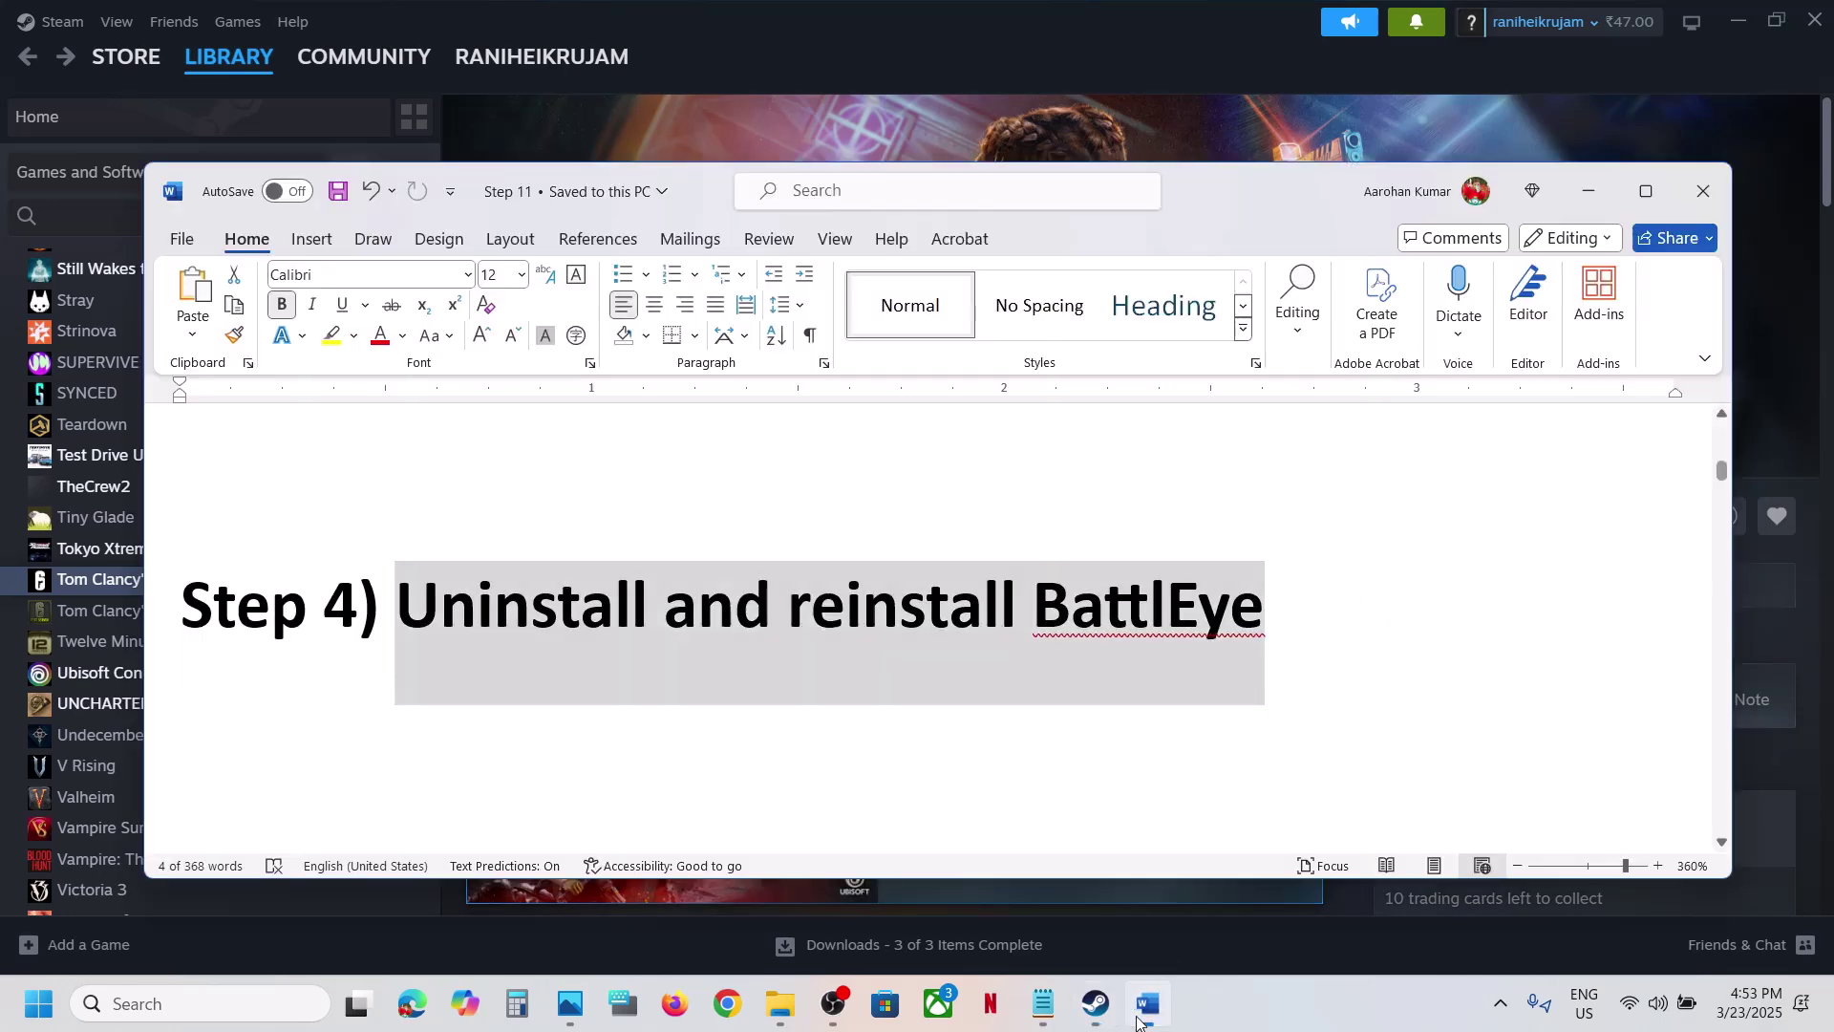
scroll(756, 630, "down", 3)
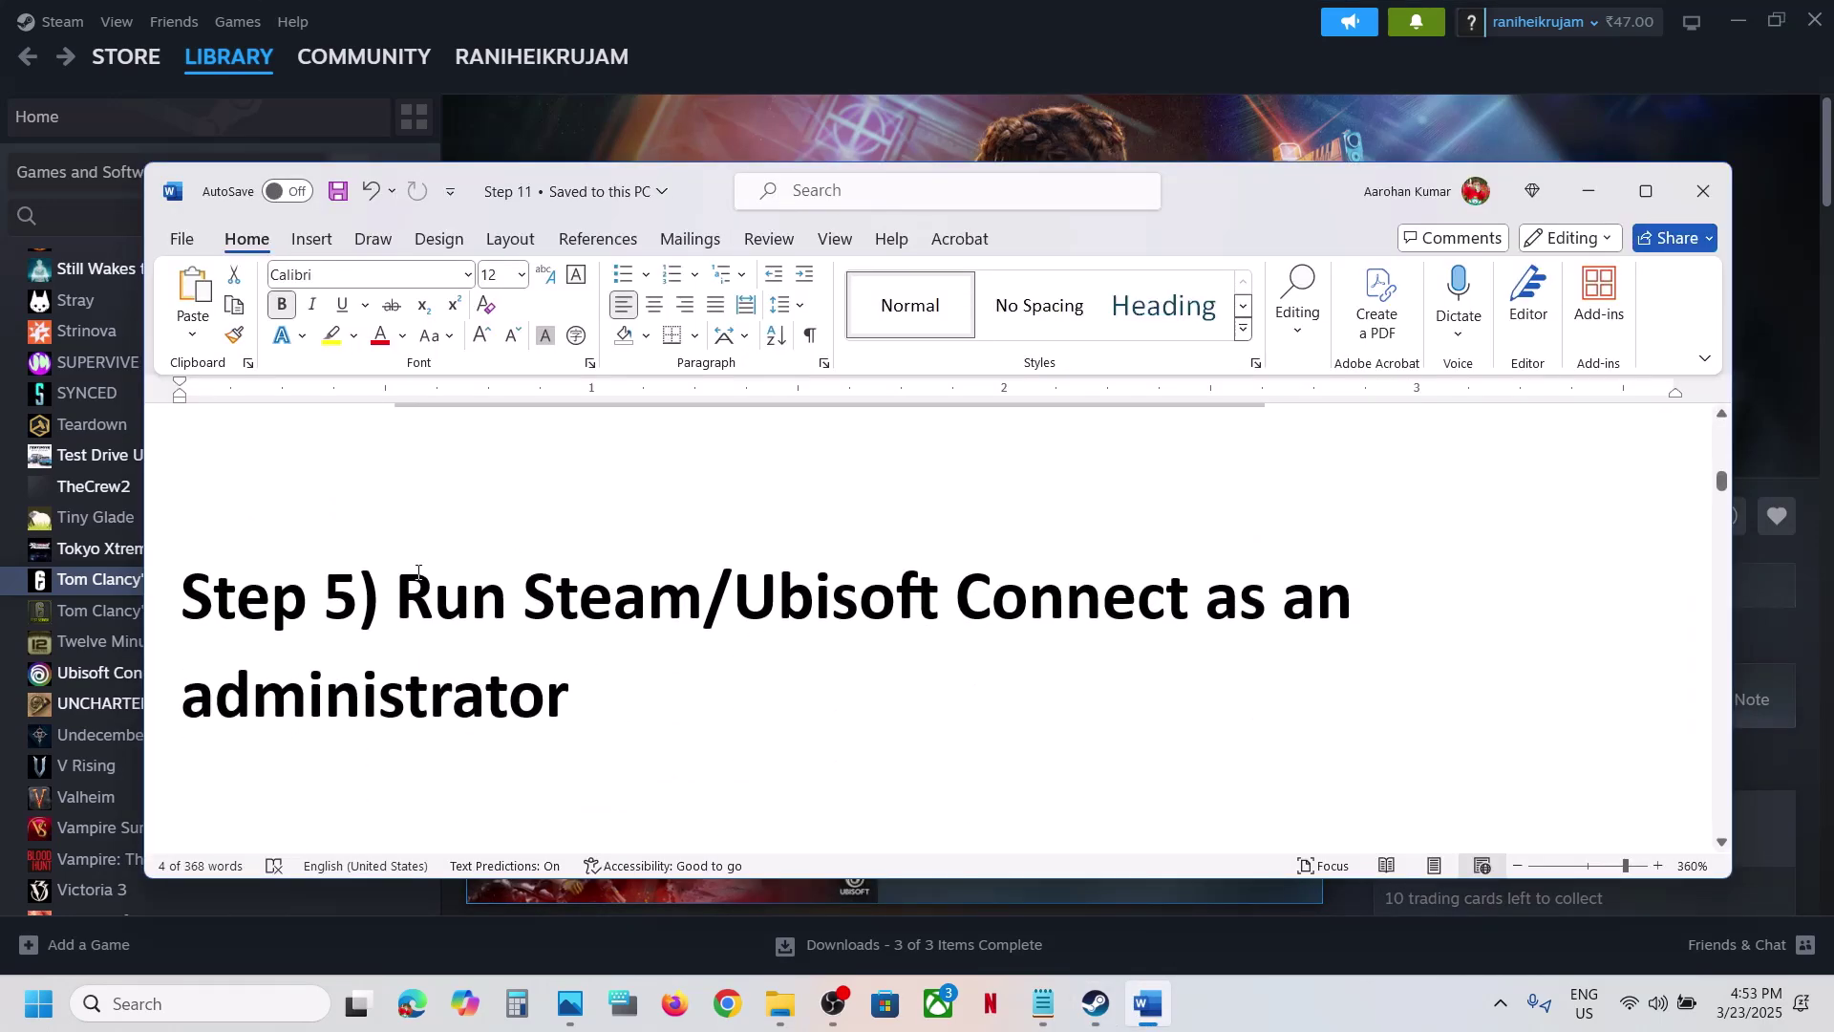
left_click_drag(413, 580, 602, 726)
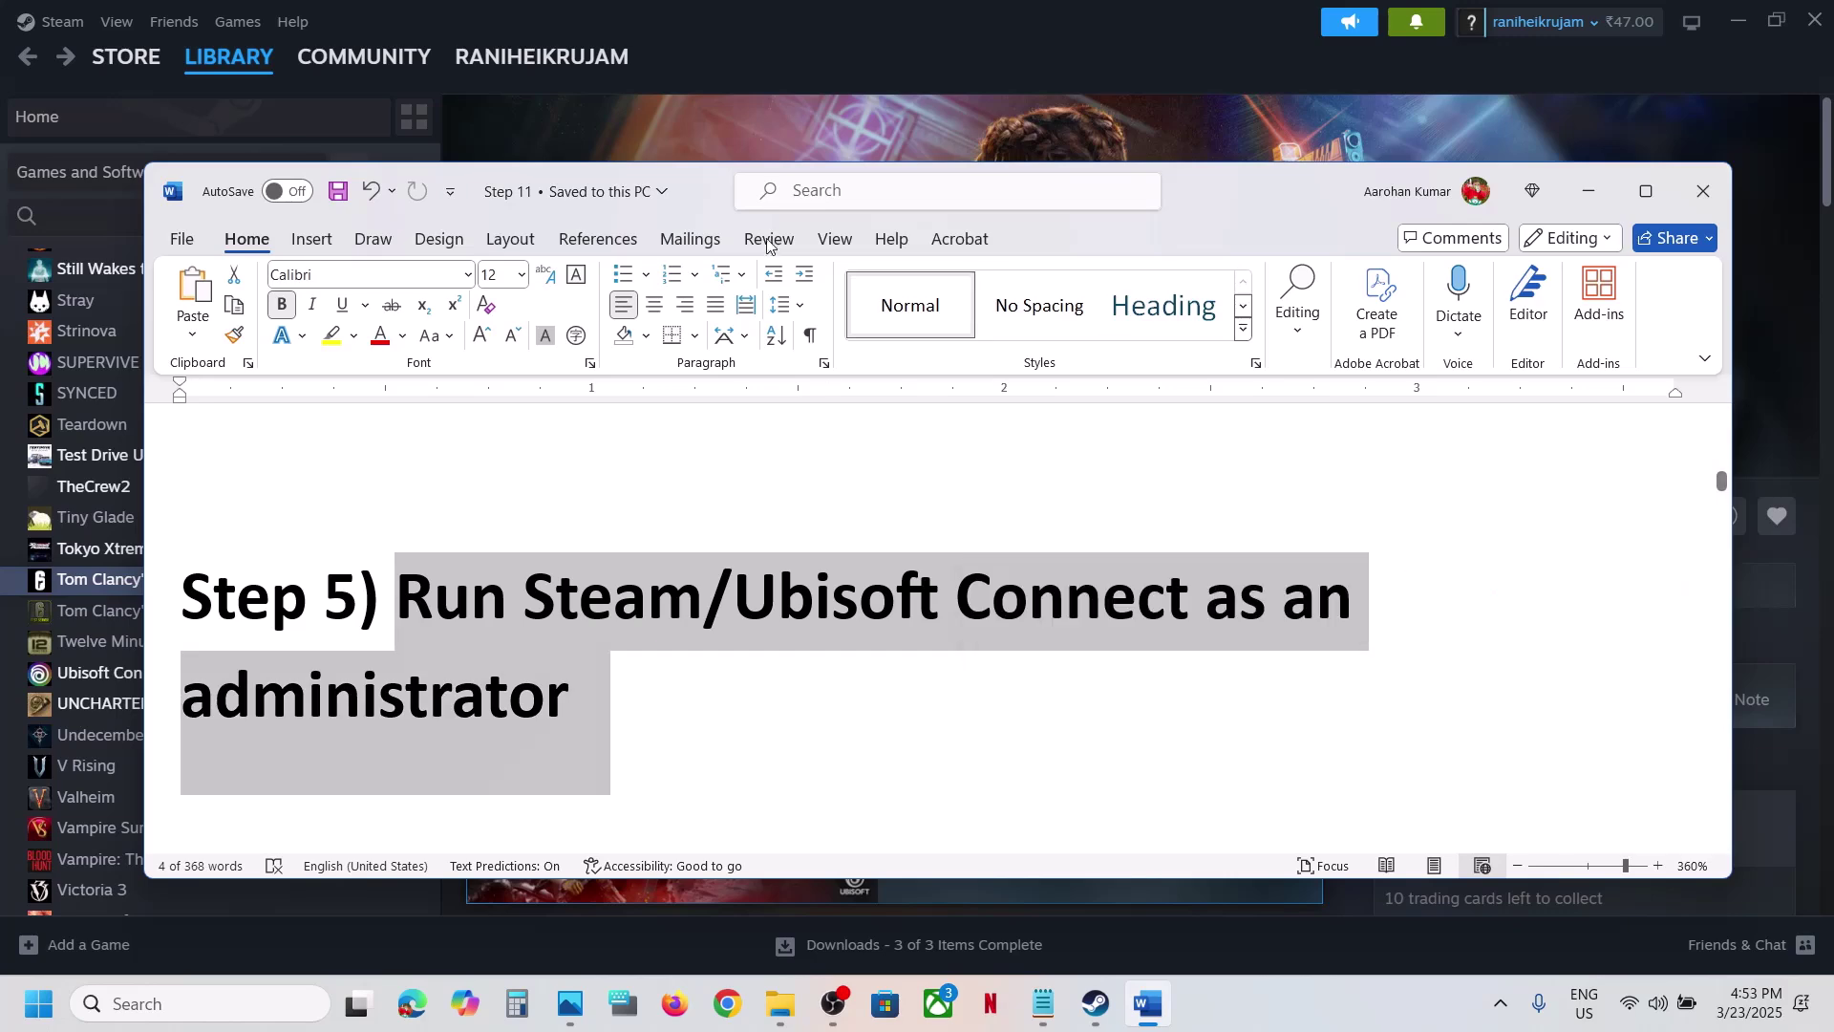
Step: Switch back to Steam and view the Exit option for closing the client
left_click(733, 113)
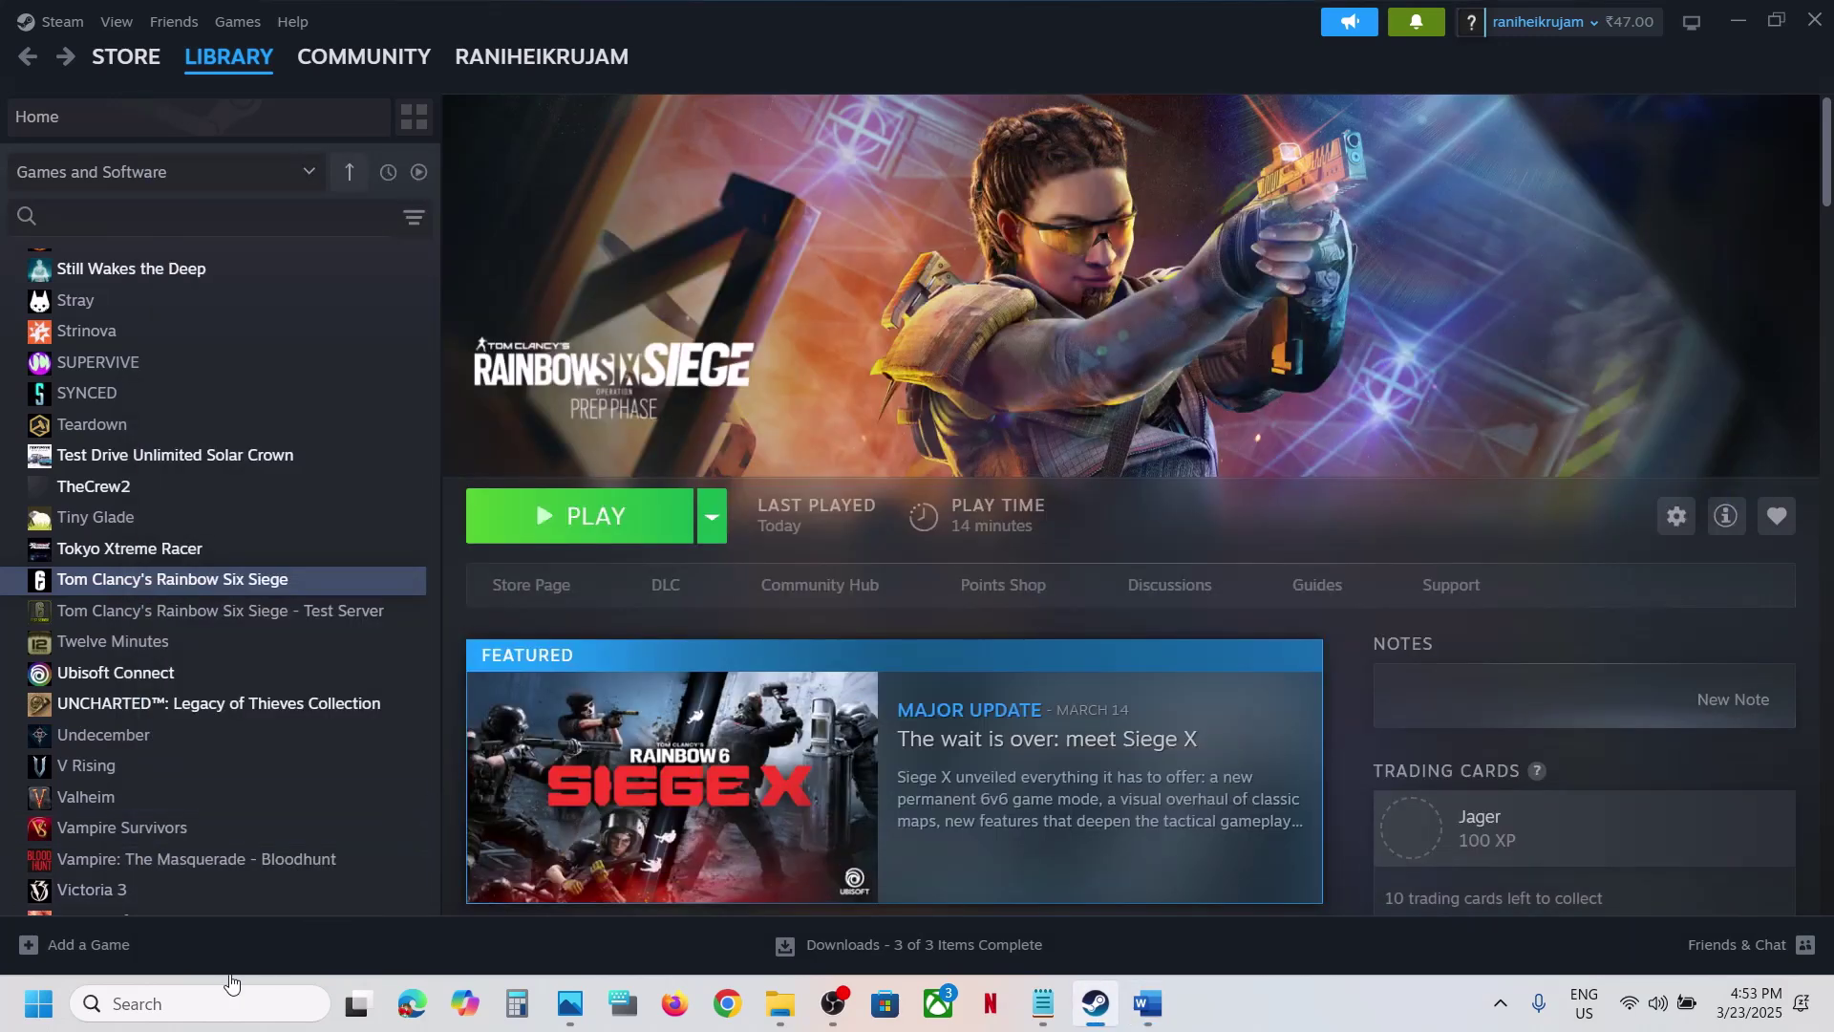
left_click(57, 24)
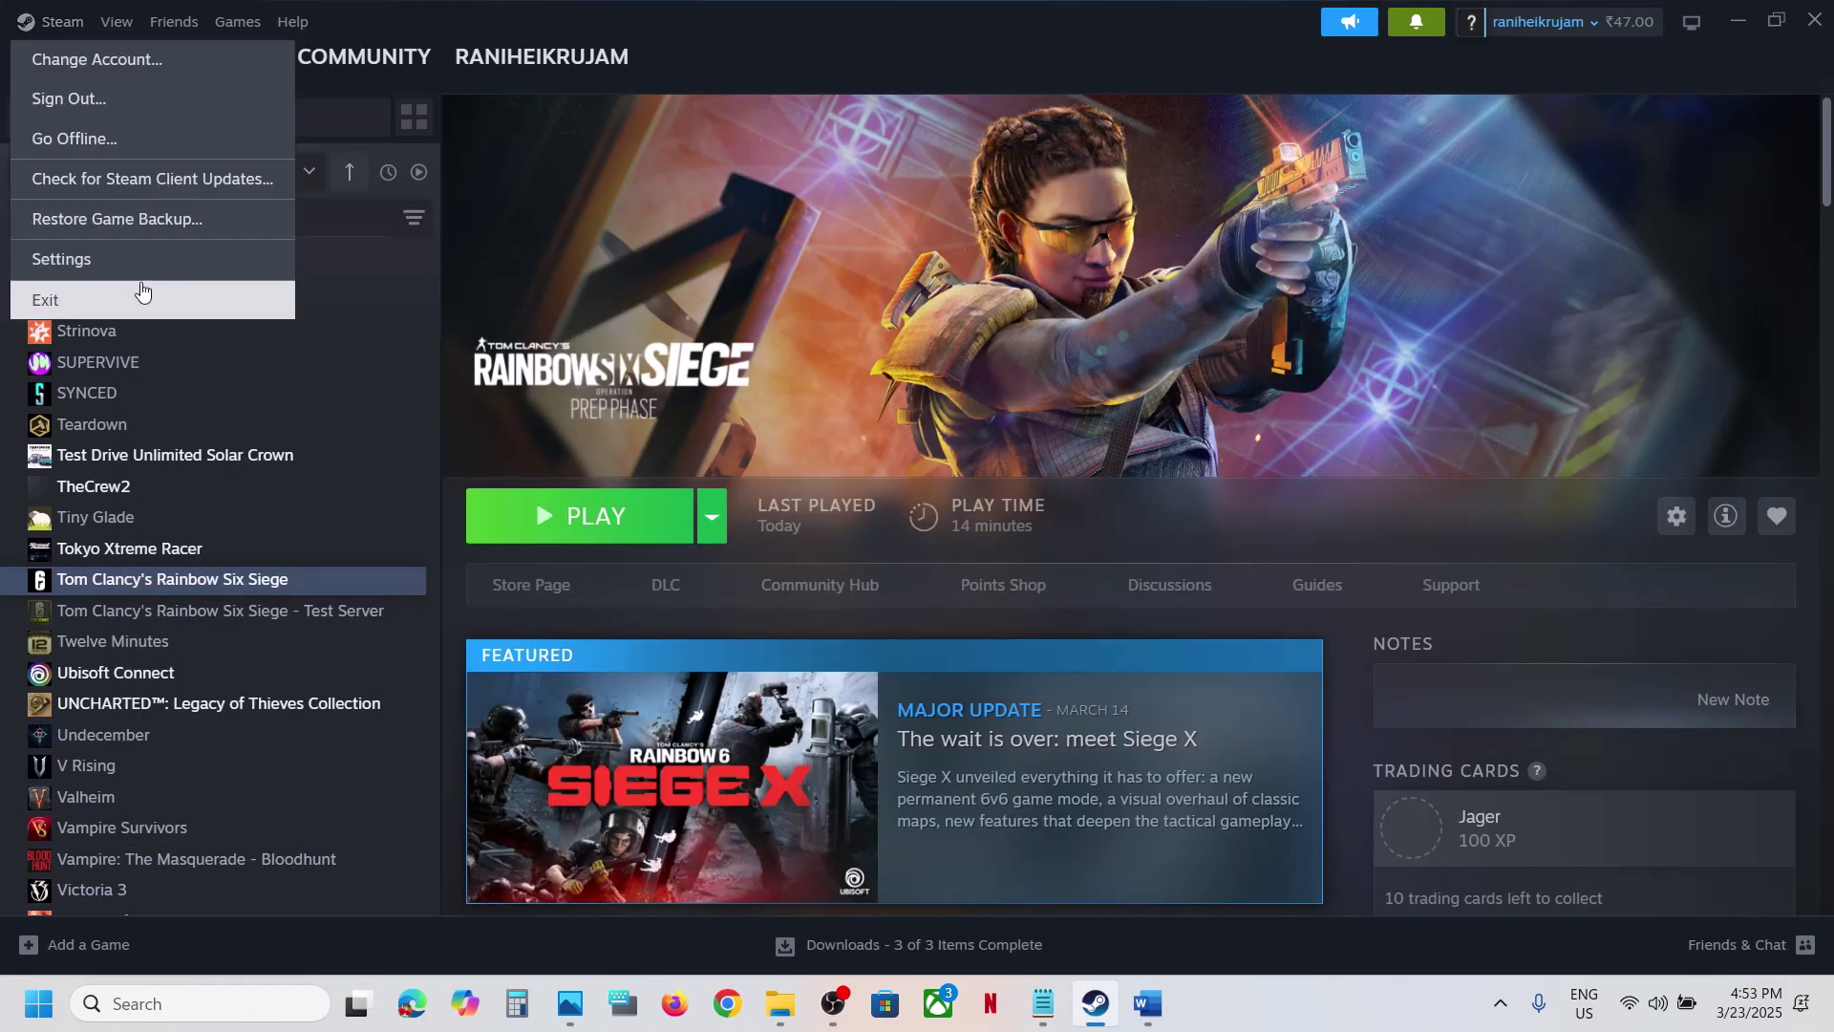
left_click(113, 301)
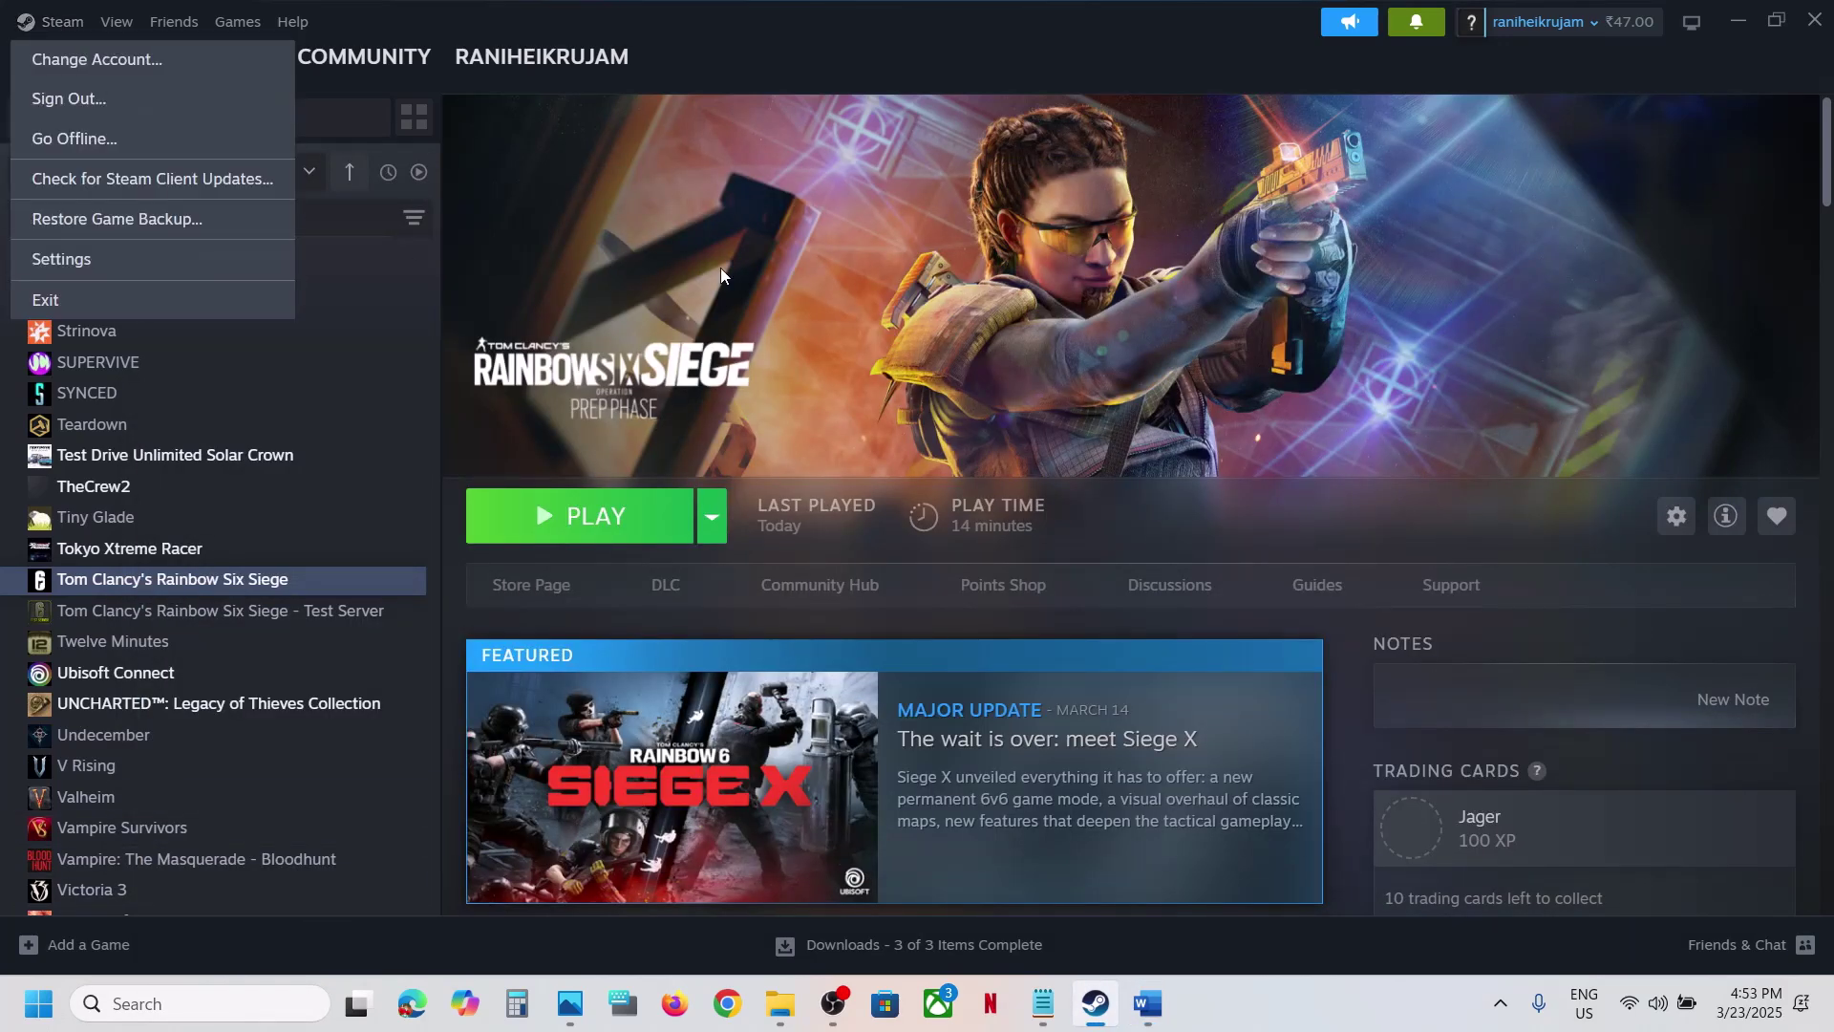
Step: Search Windows for "steam", view the Run as administrator option of the Steam app, and close the search
left_click(149, 1000)
type("steam")
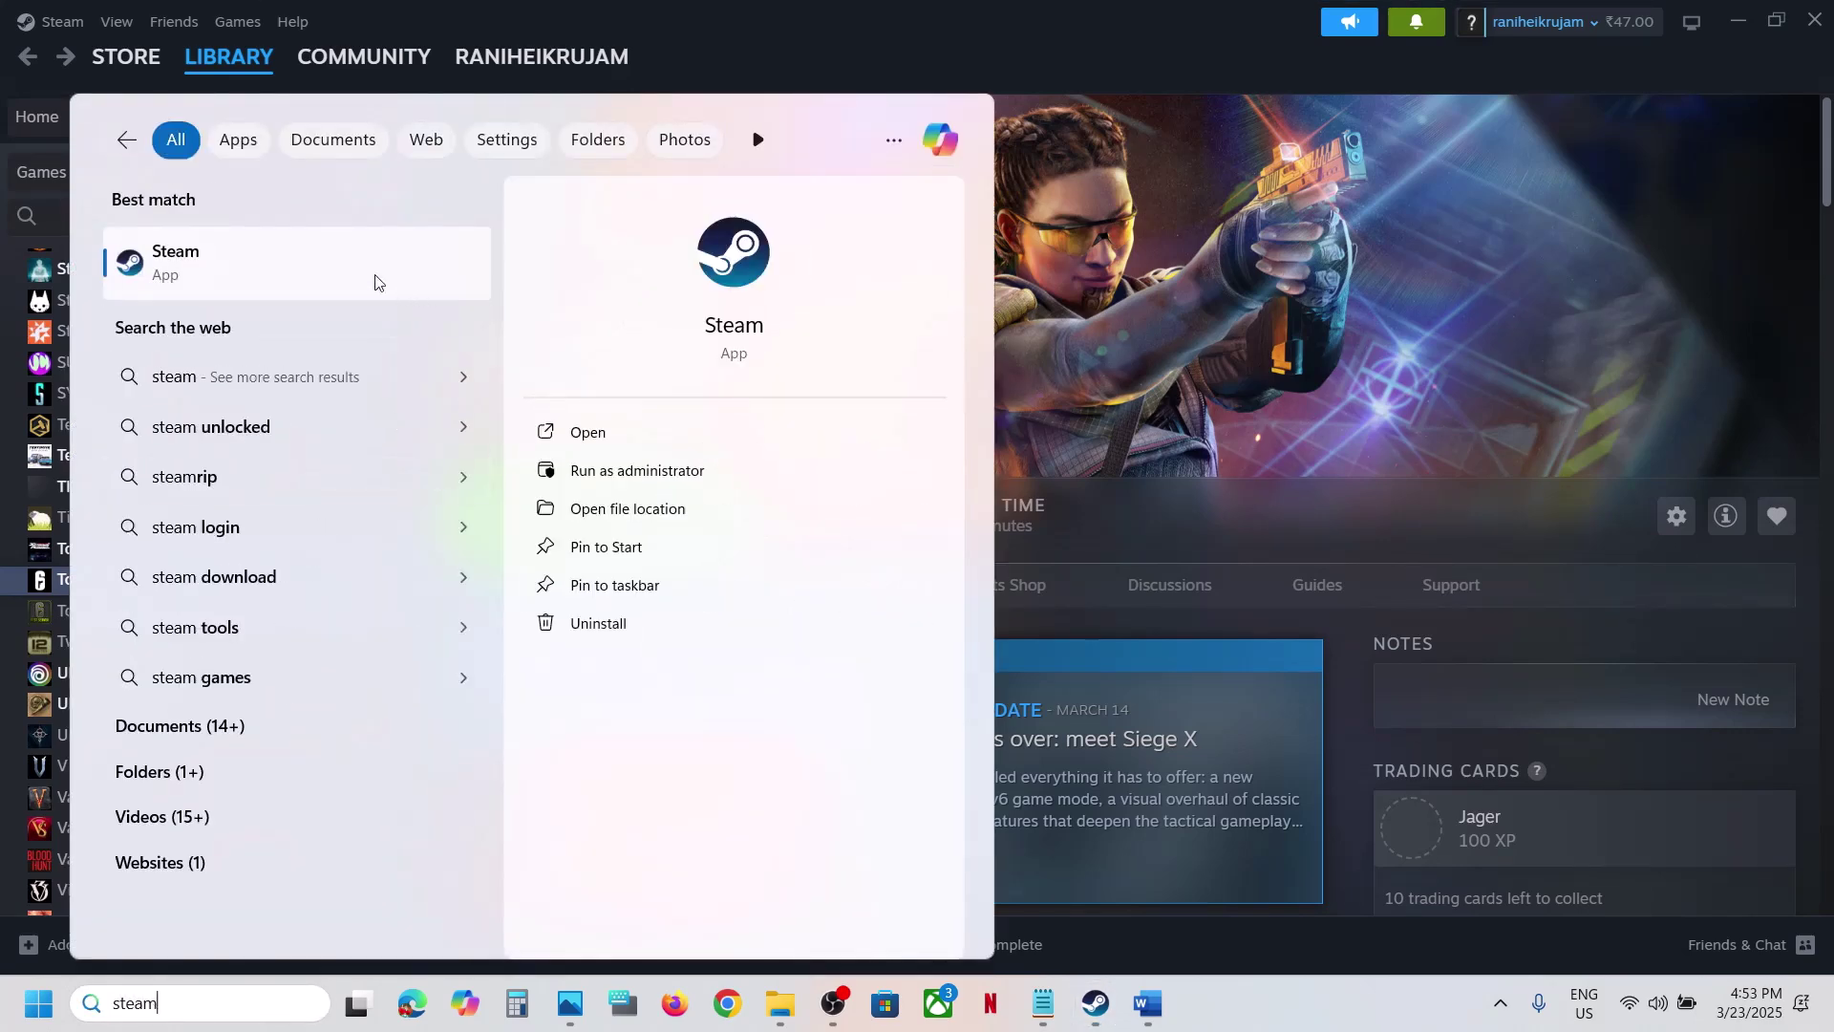
right_click(329, 271)
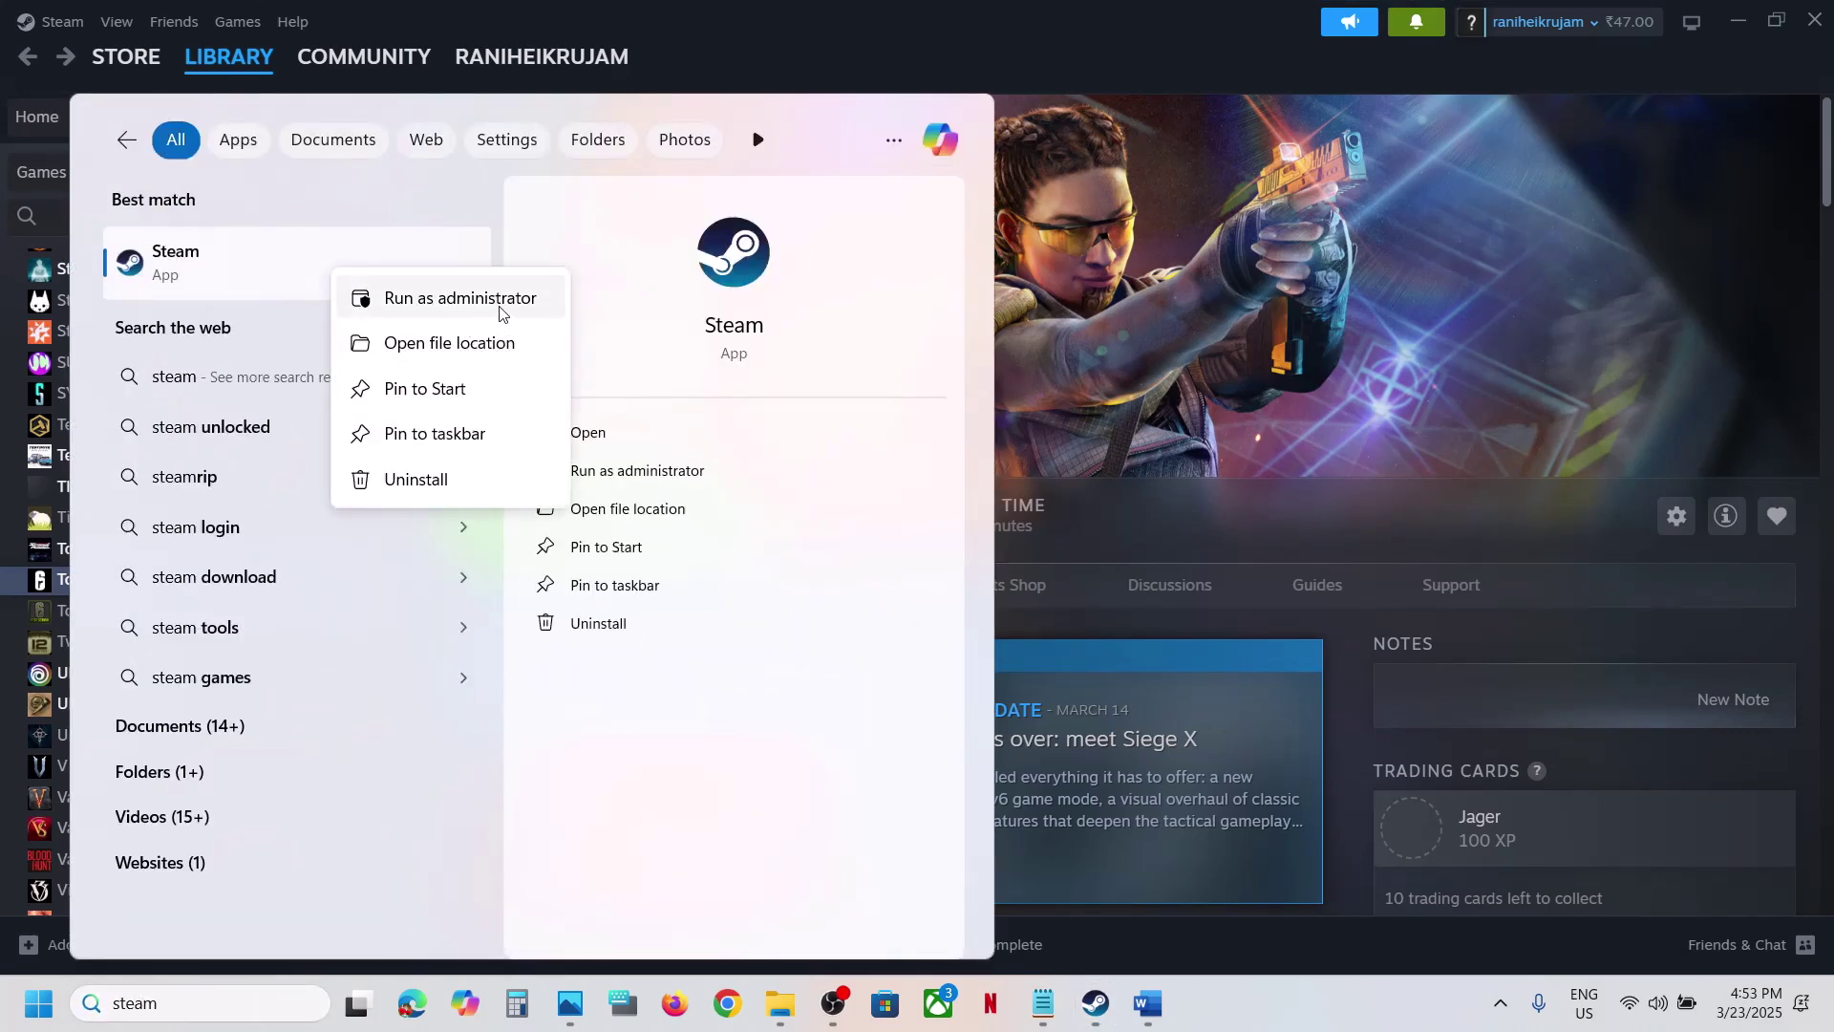
left_click(1196, 329)
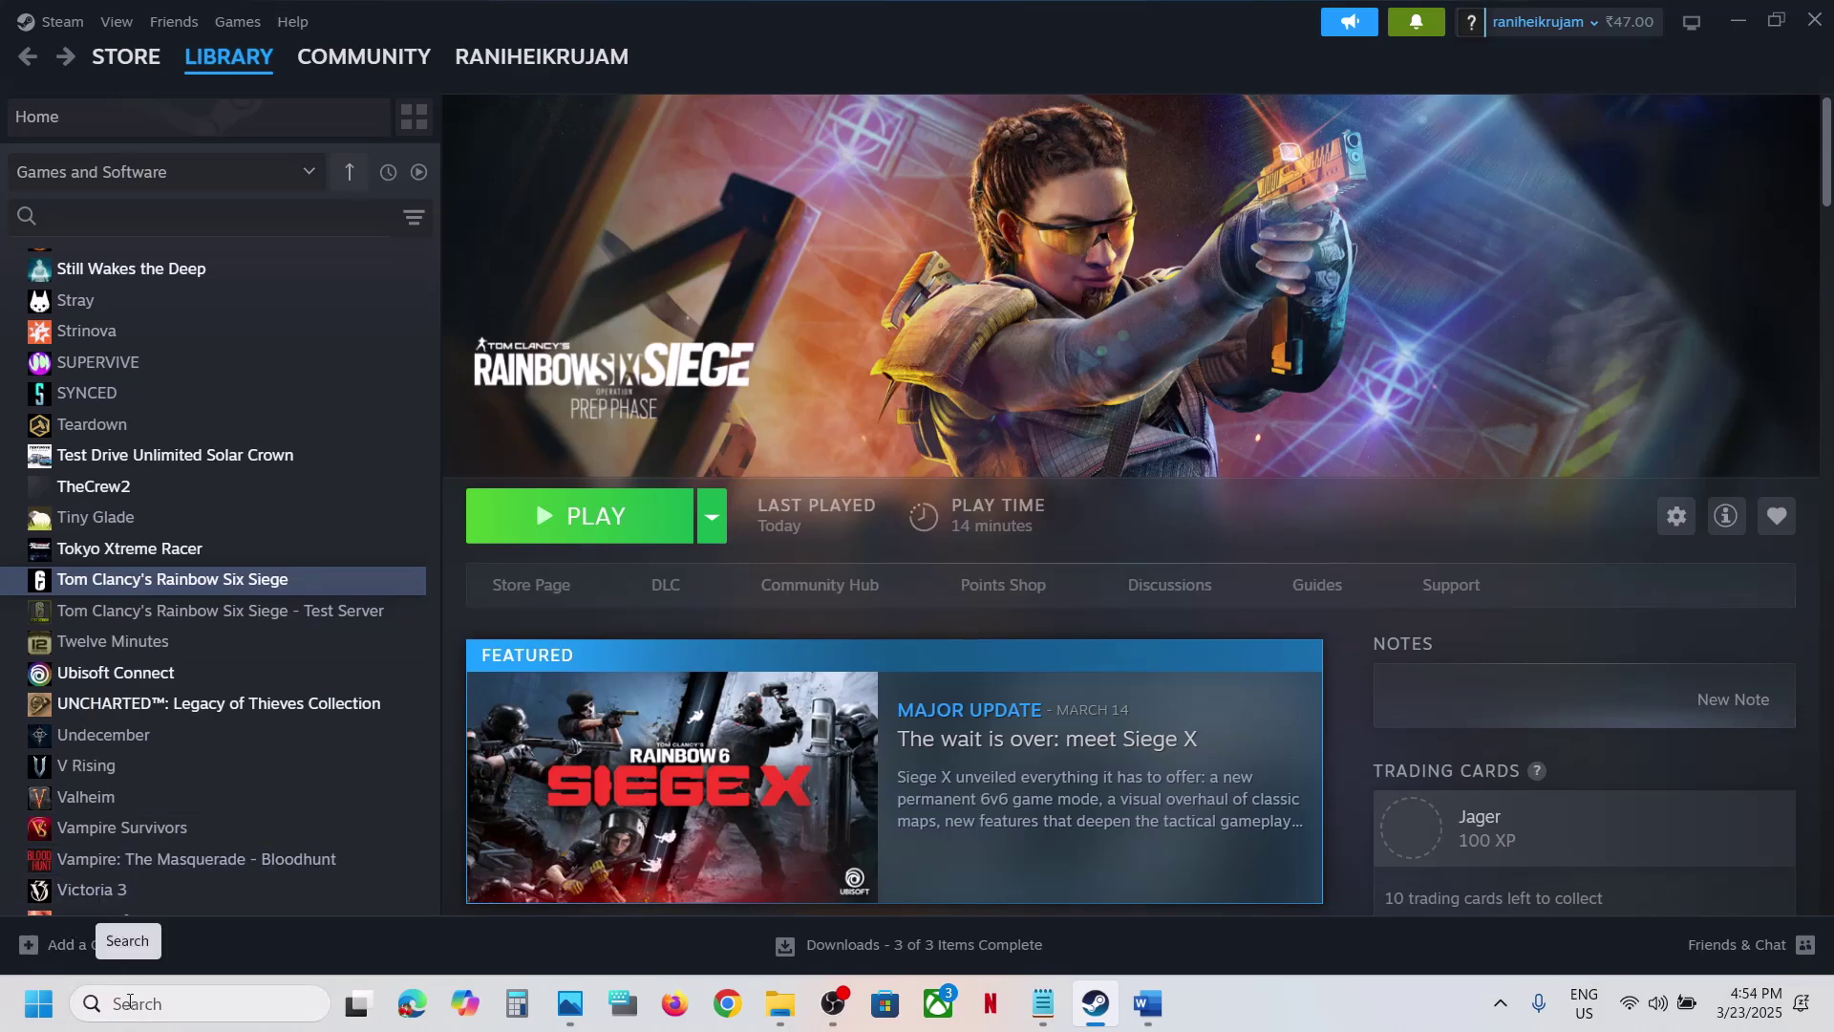
Step: Search Windows for "ubisoft", view the Run as administrator option of the Ubisoft Connect app, and close the search
left_click(129, 1001)
type("ubisoft")
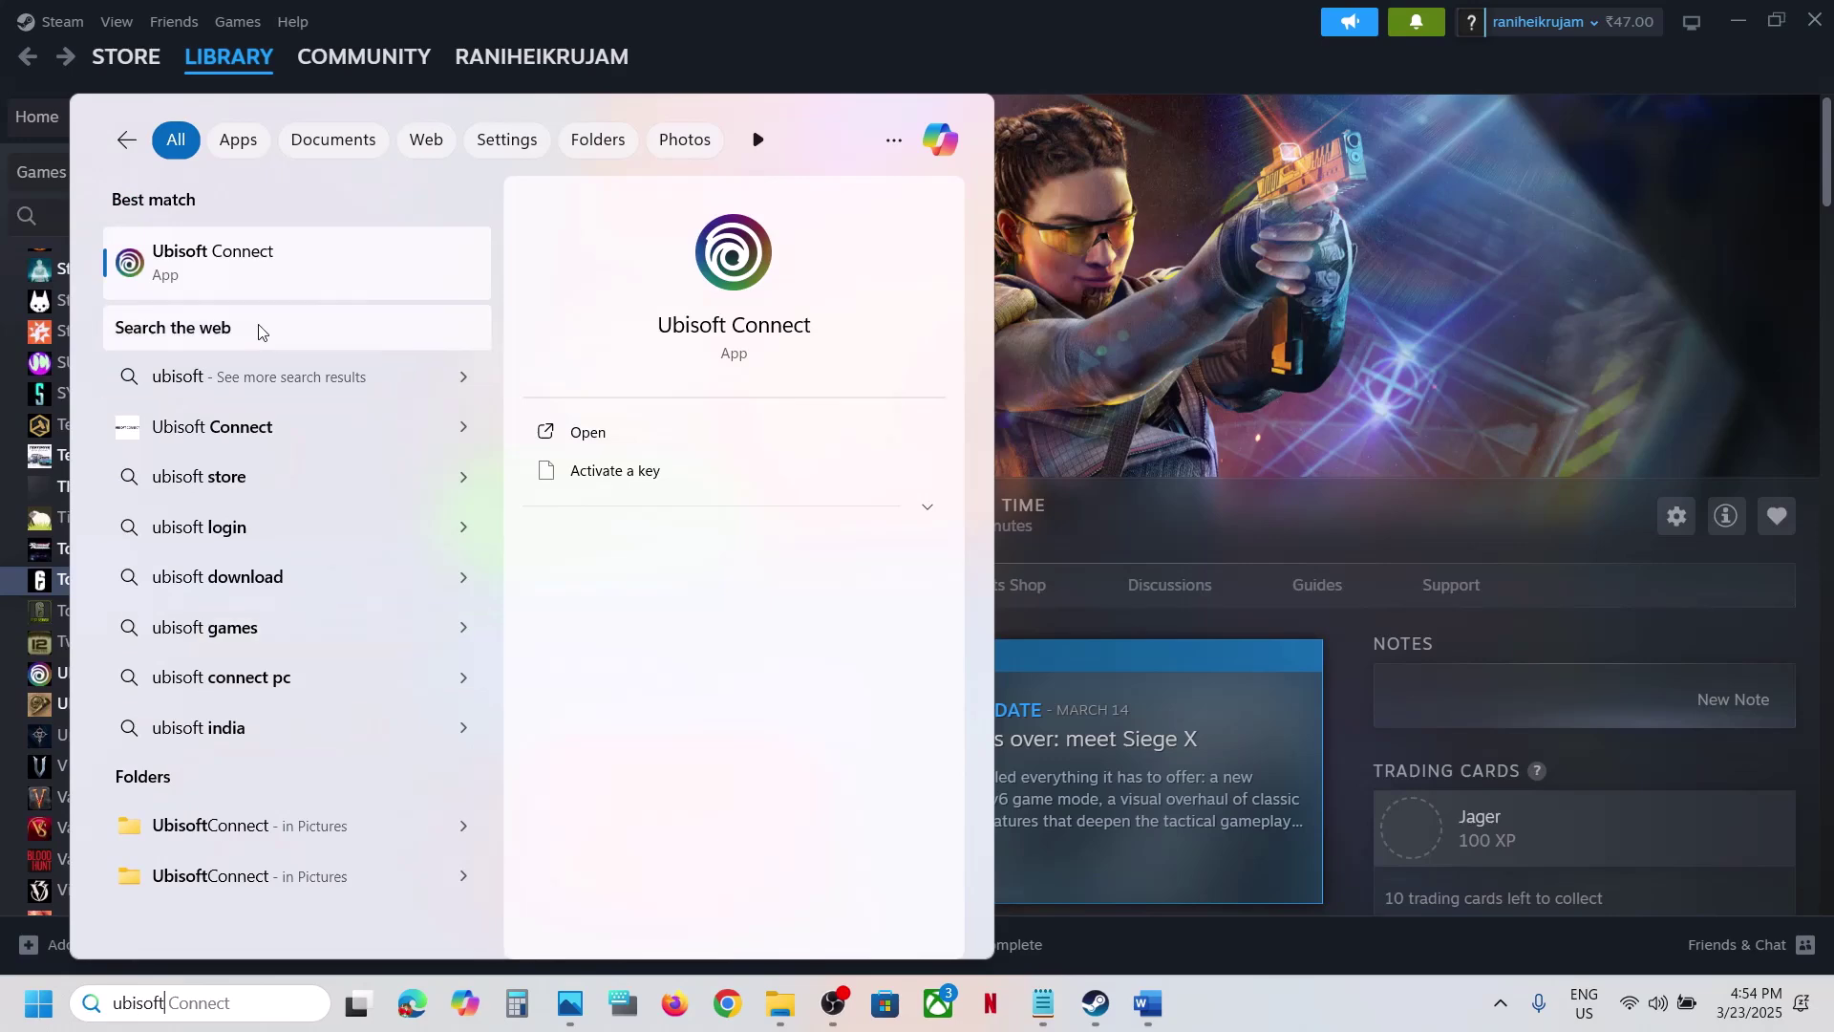
right_click(239, 250)
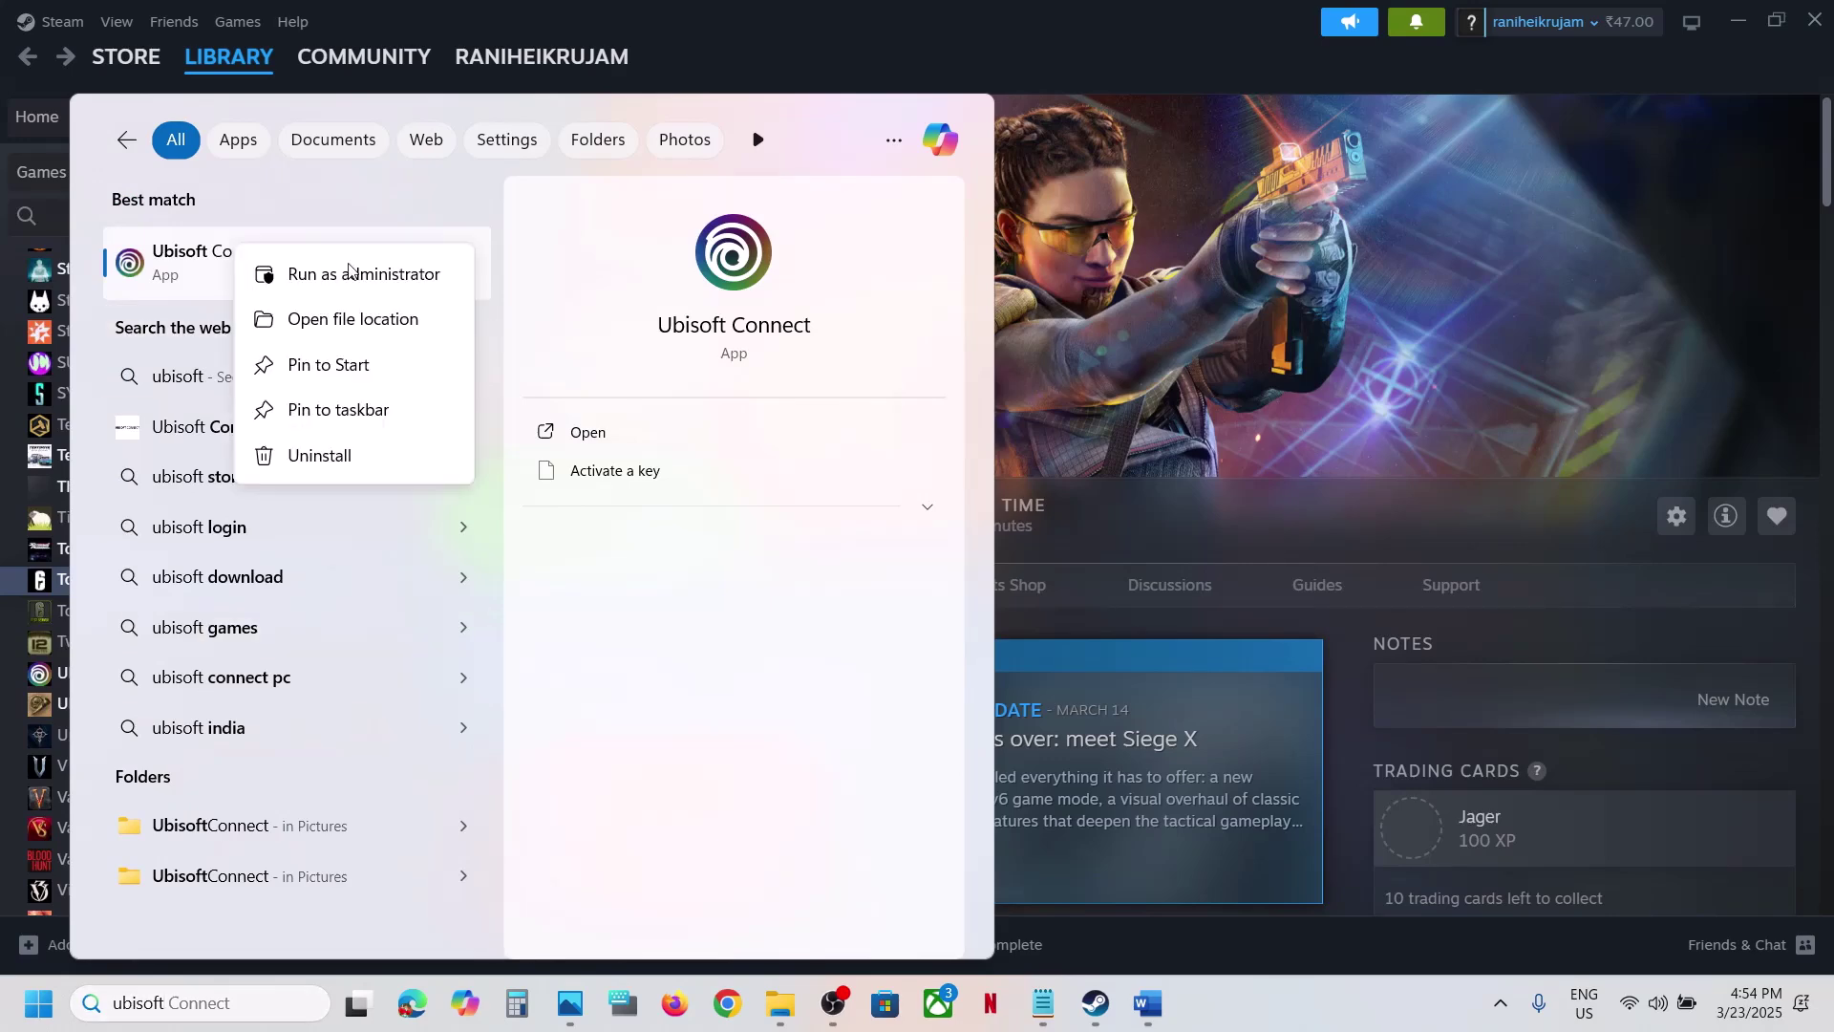
left_click(1229, 323)
Step: Switch to the Word document, highlight the Step 6 text on launching the game from Ubisoft Connect, and return to Steam
left_click(1146, 1003)
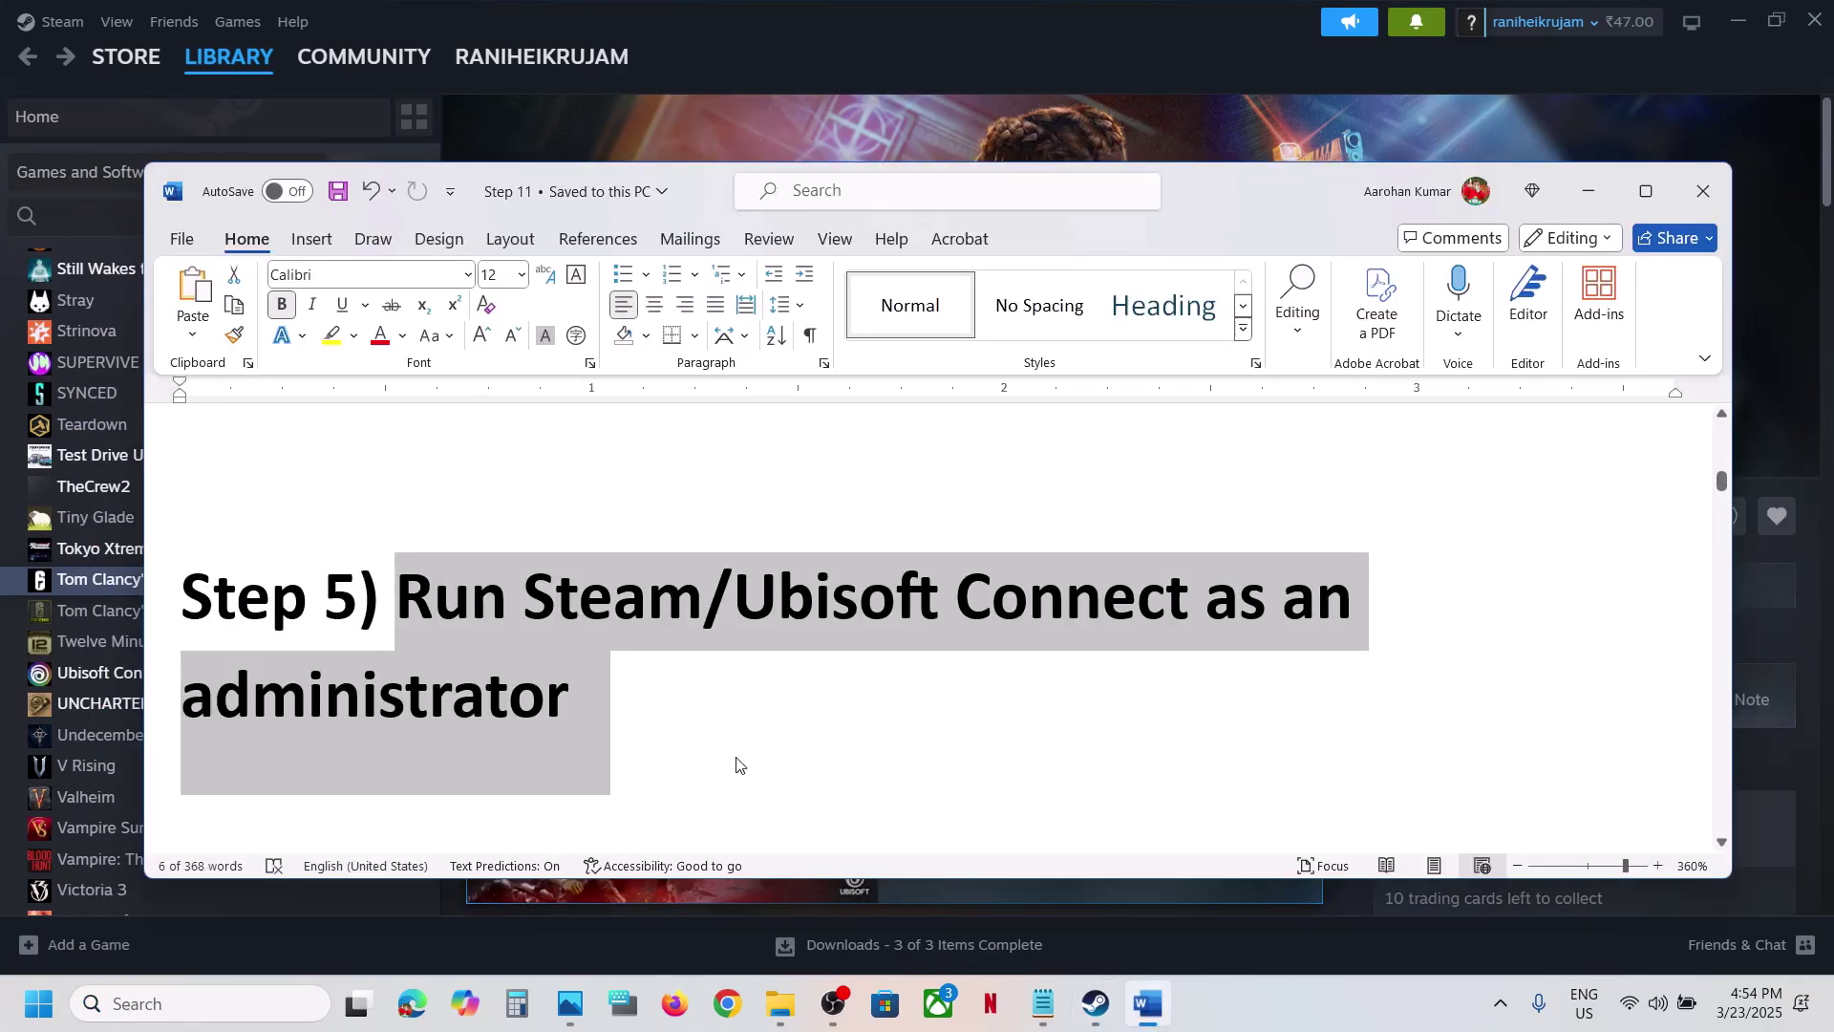
scroll(733, 761, "down", 5)
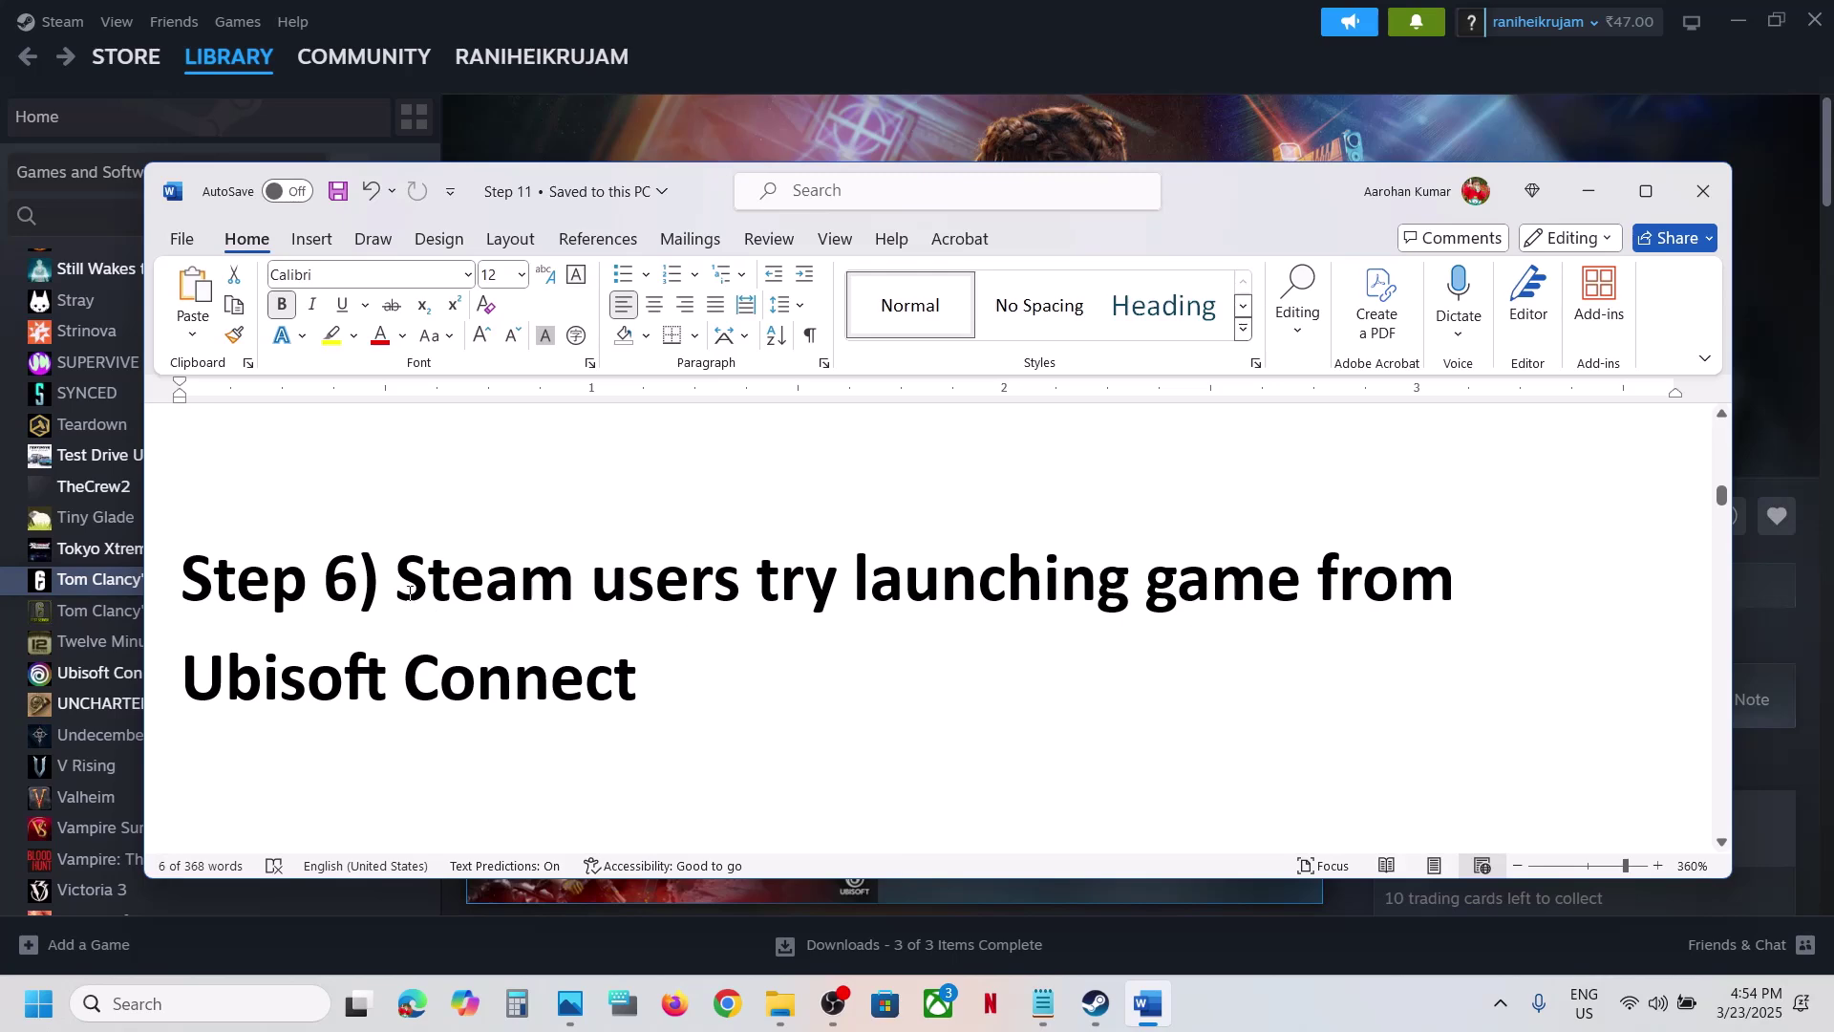
left_click_drag(409, 592, 732, 720)
left_click(902, 115)
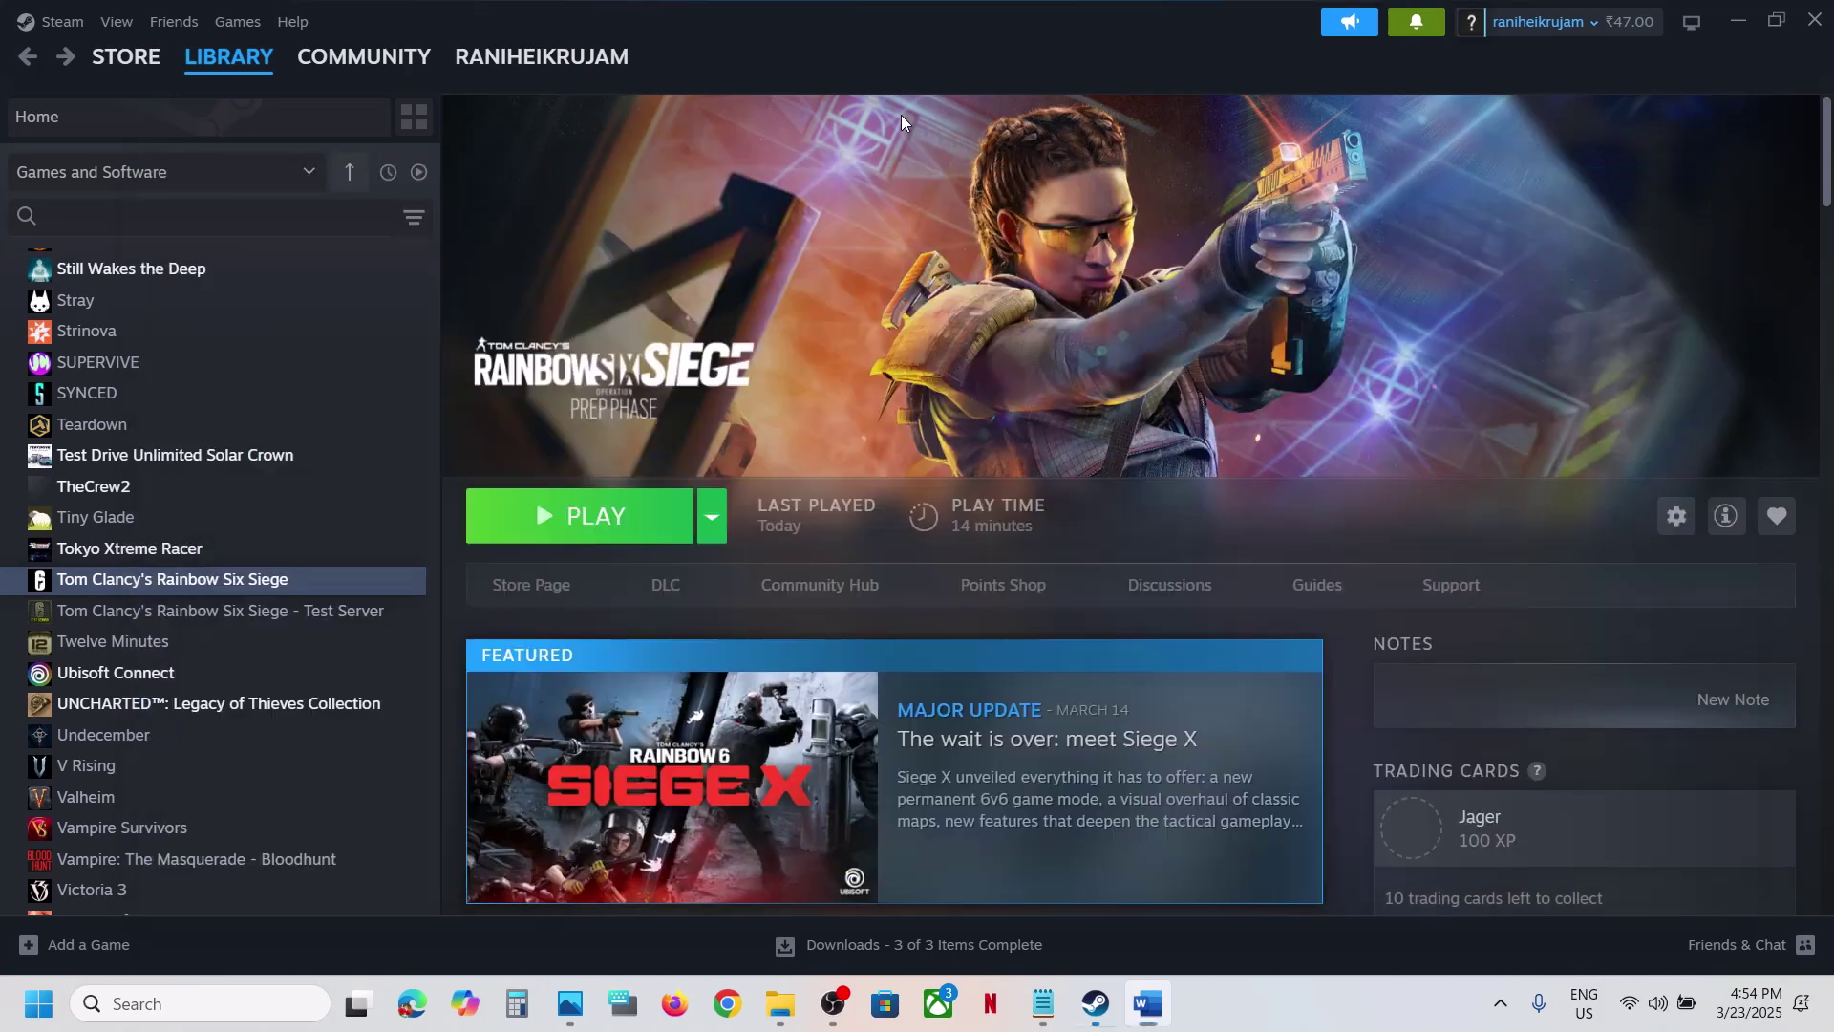
Step: Look through the hidden system tray icons, search Windows for "ubi" to find Ubisoft Connect, and close the search
left_click(1500, 998)
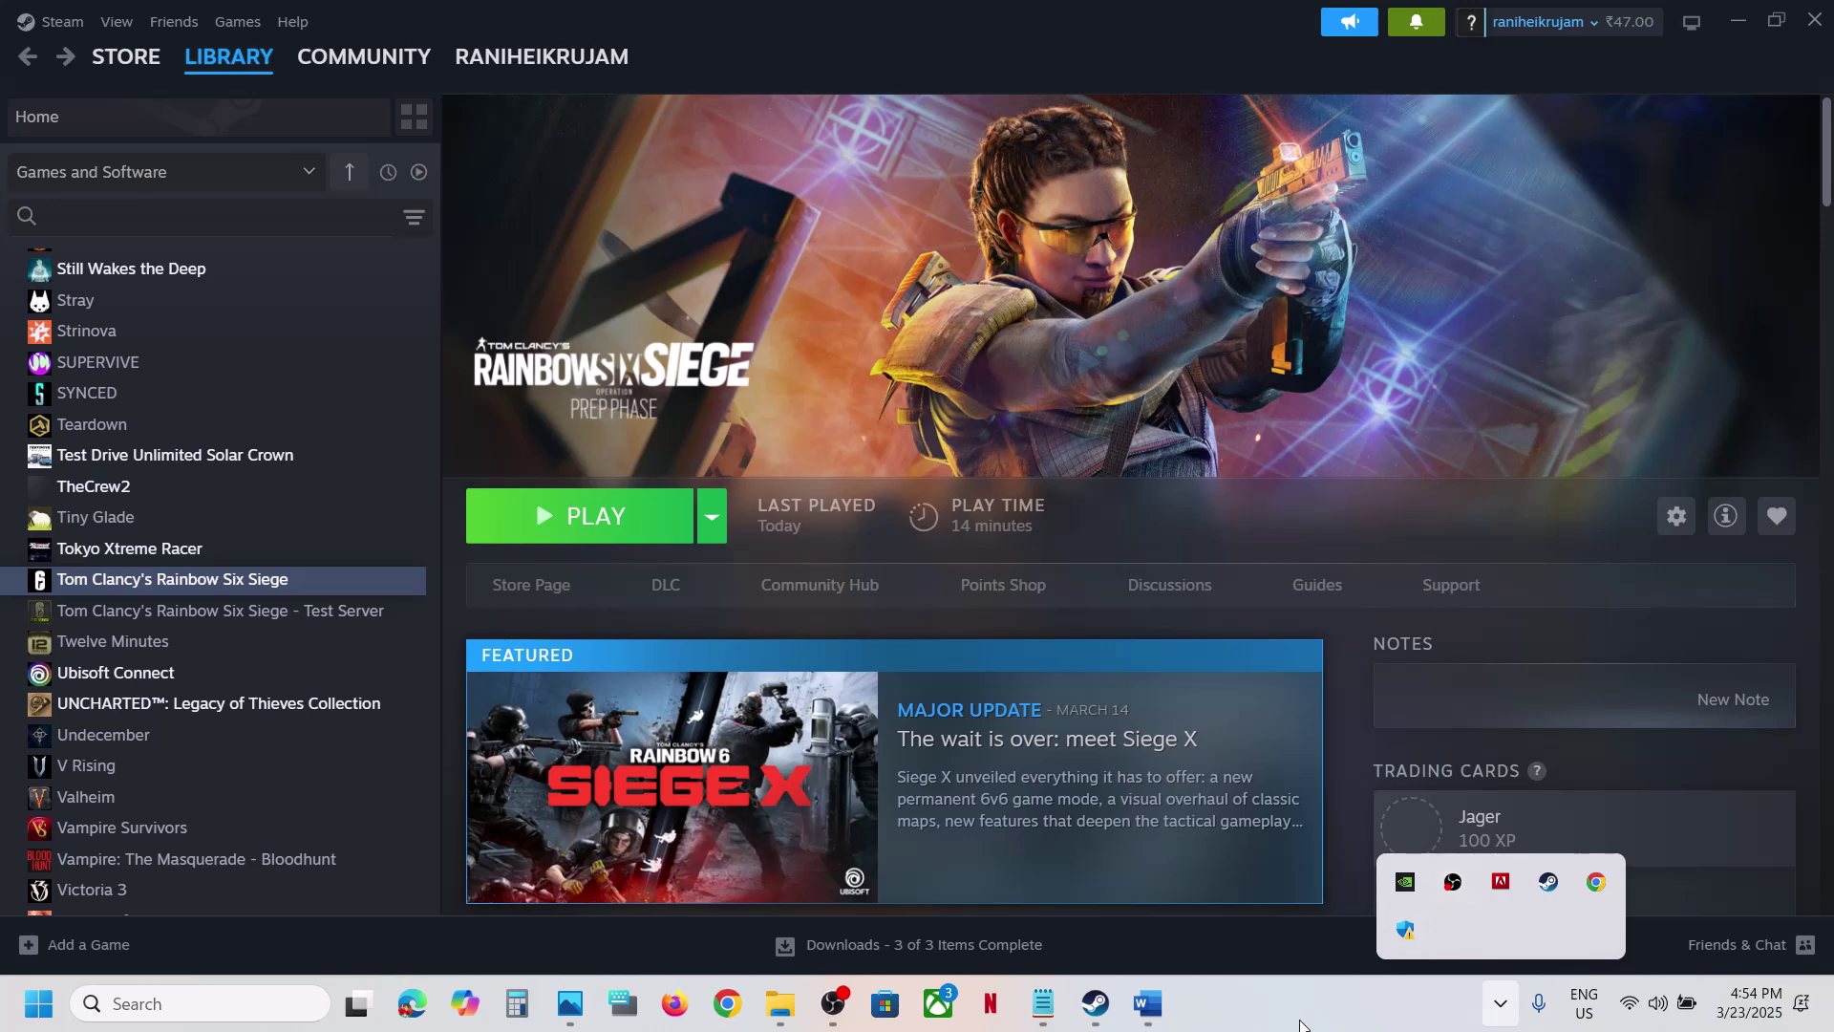
left_click(143, 1007)
type("u")
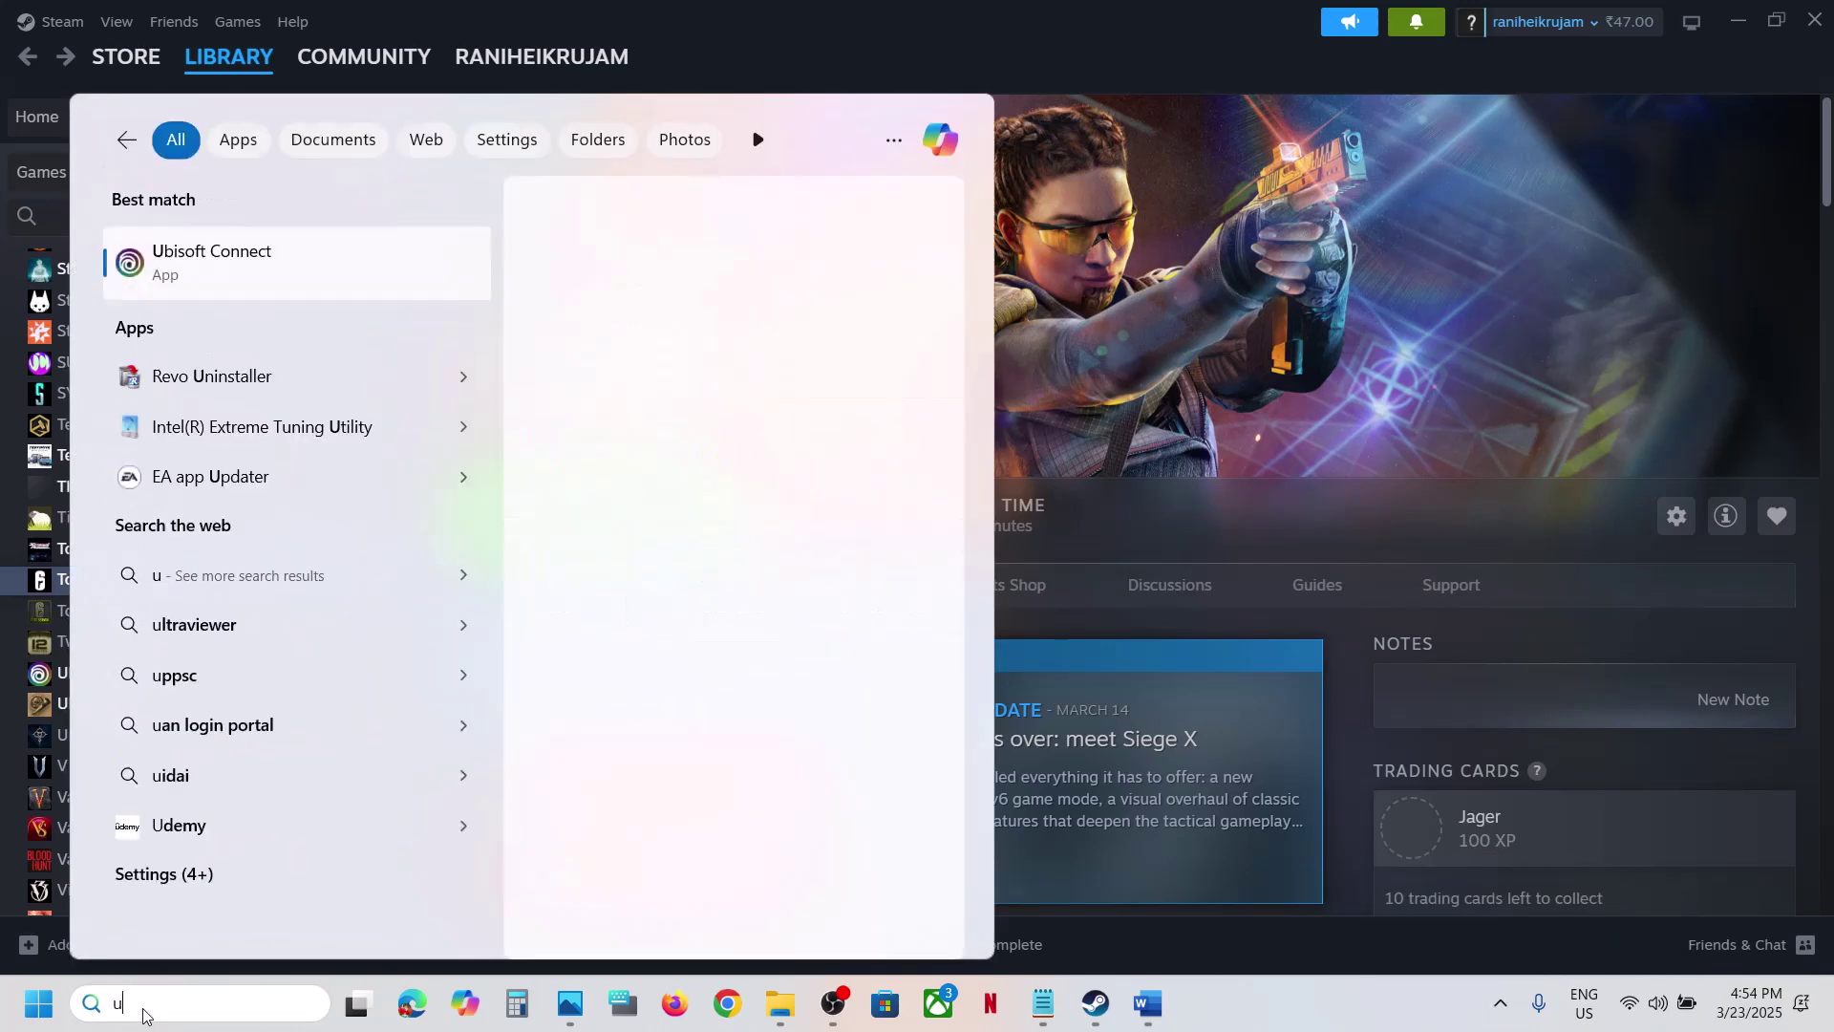
type("bi")
left_click(1406, 220)
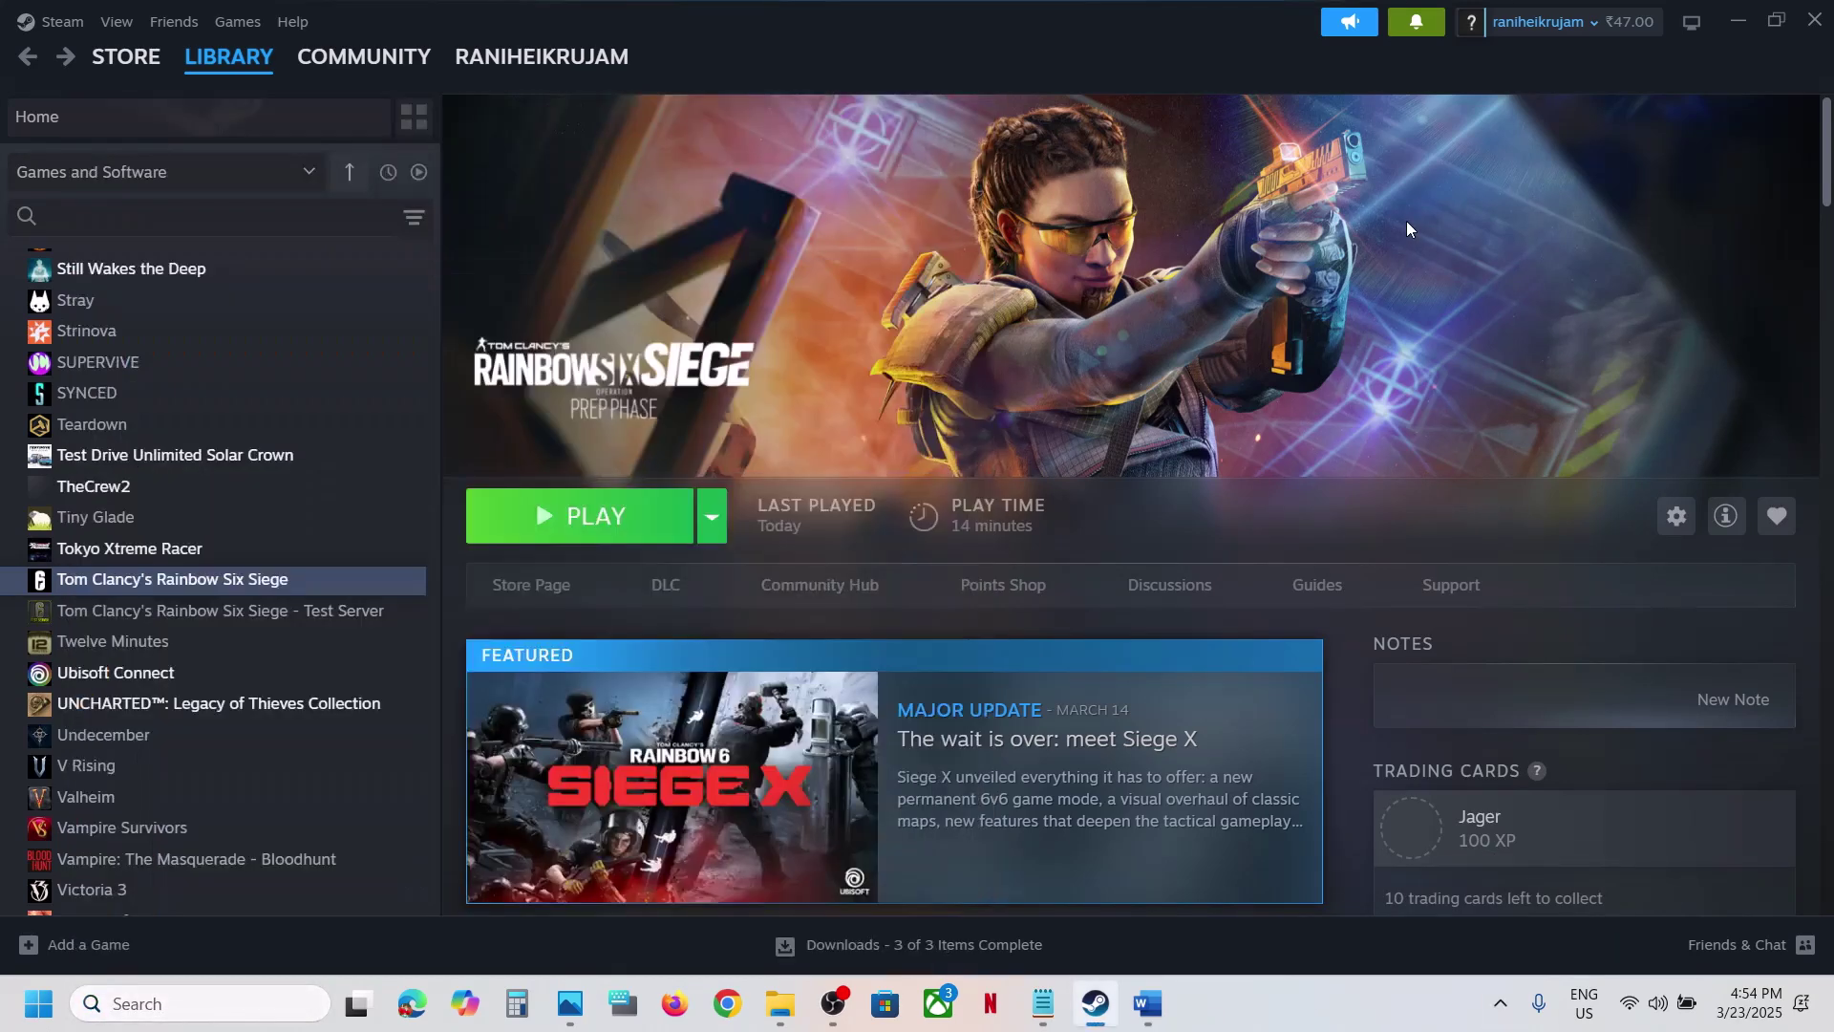
Step: Switch to the Word document and read Step 7, highlighting the words "download cache"
mouse_move(1149, 1003)
left_click(1148, 941)
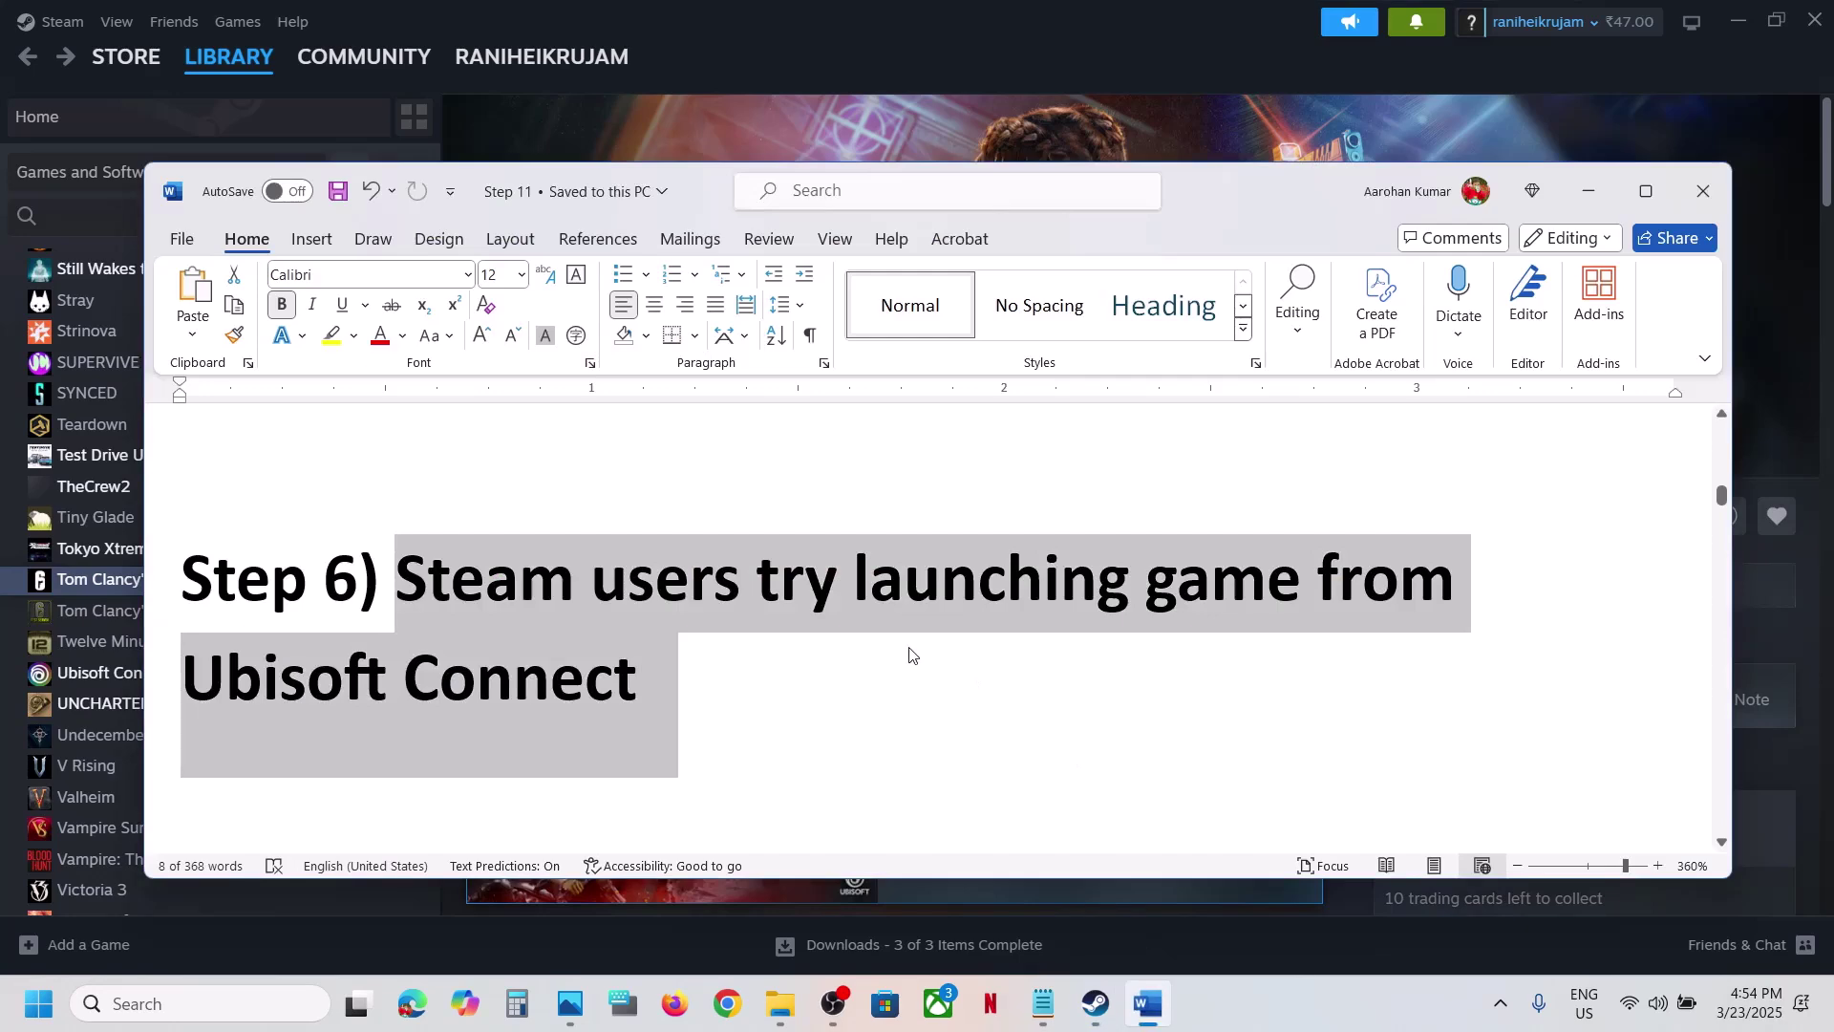
scroll(909, 654, "down", 3)
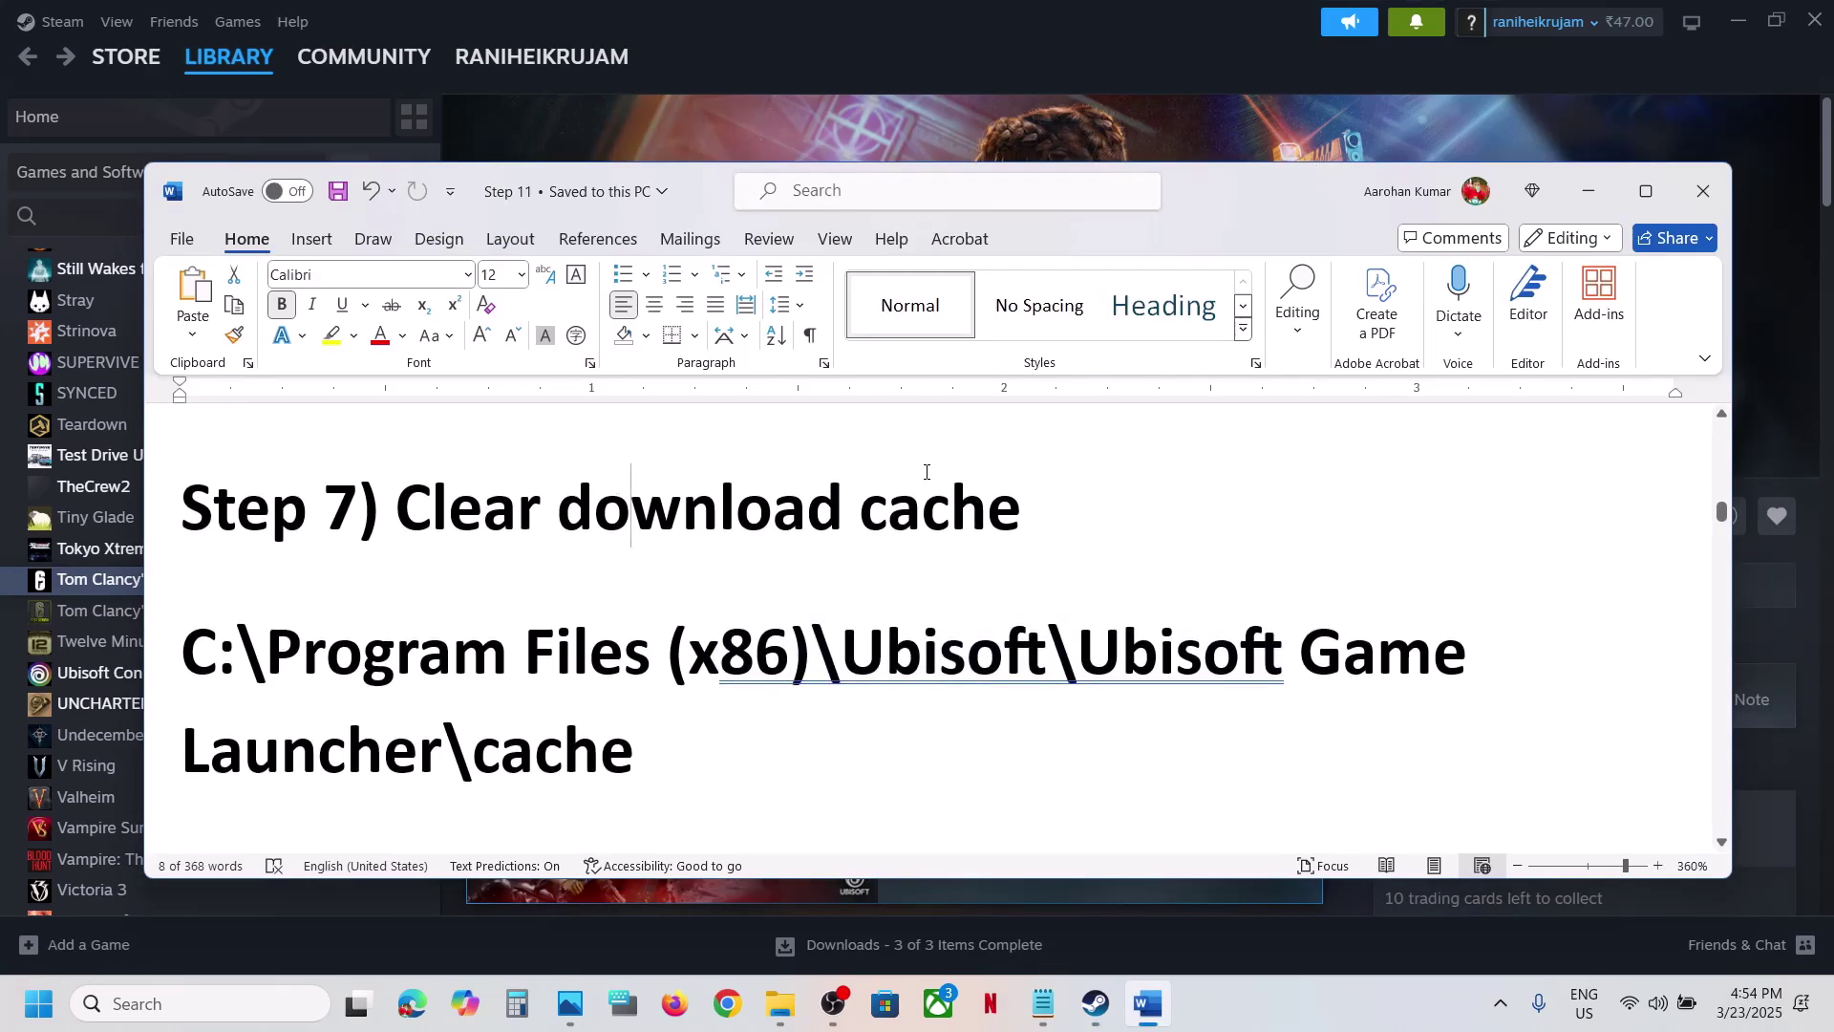
left_click_drag(926, 471, 1060, 507)
Step: In Steam's Downloads settings, bring up the Clear Download Cache confirmation, cancel it, and return to the library
left_click(788, 55)
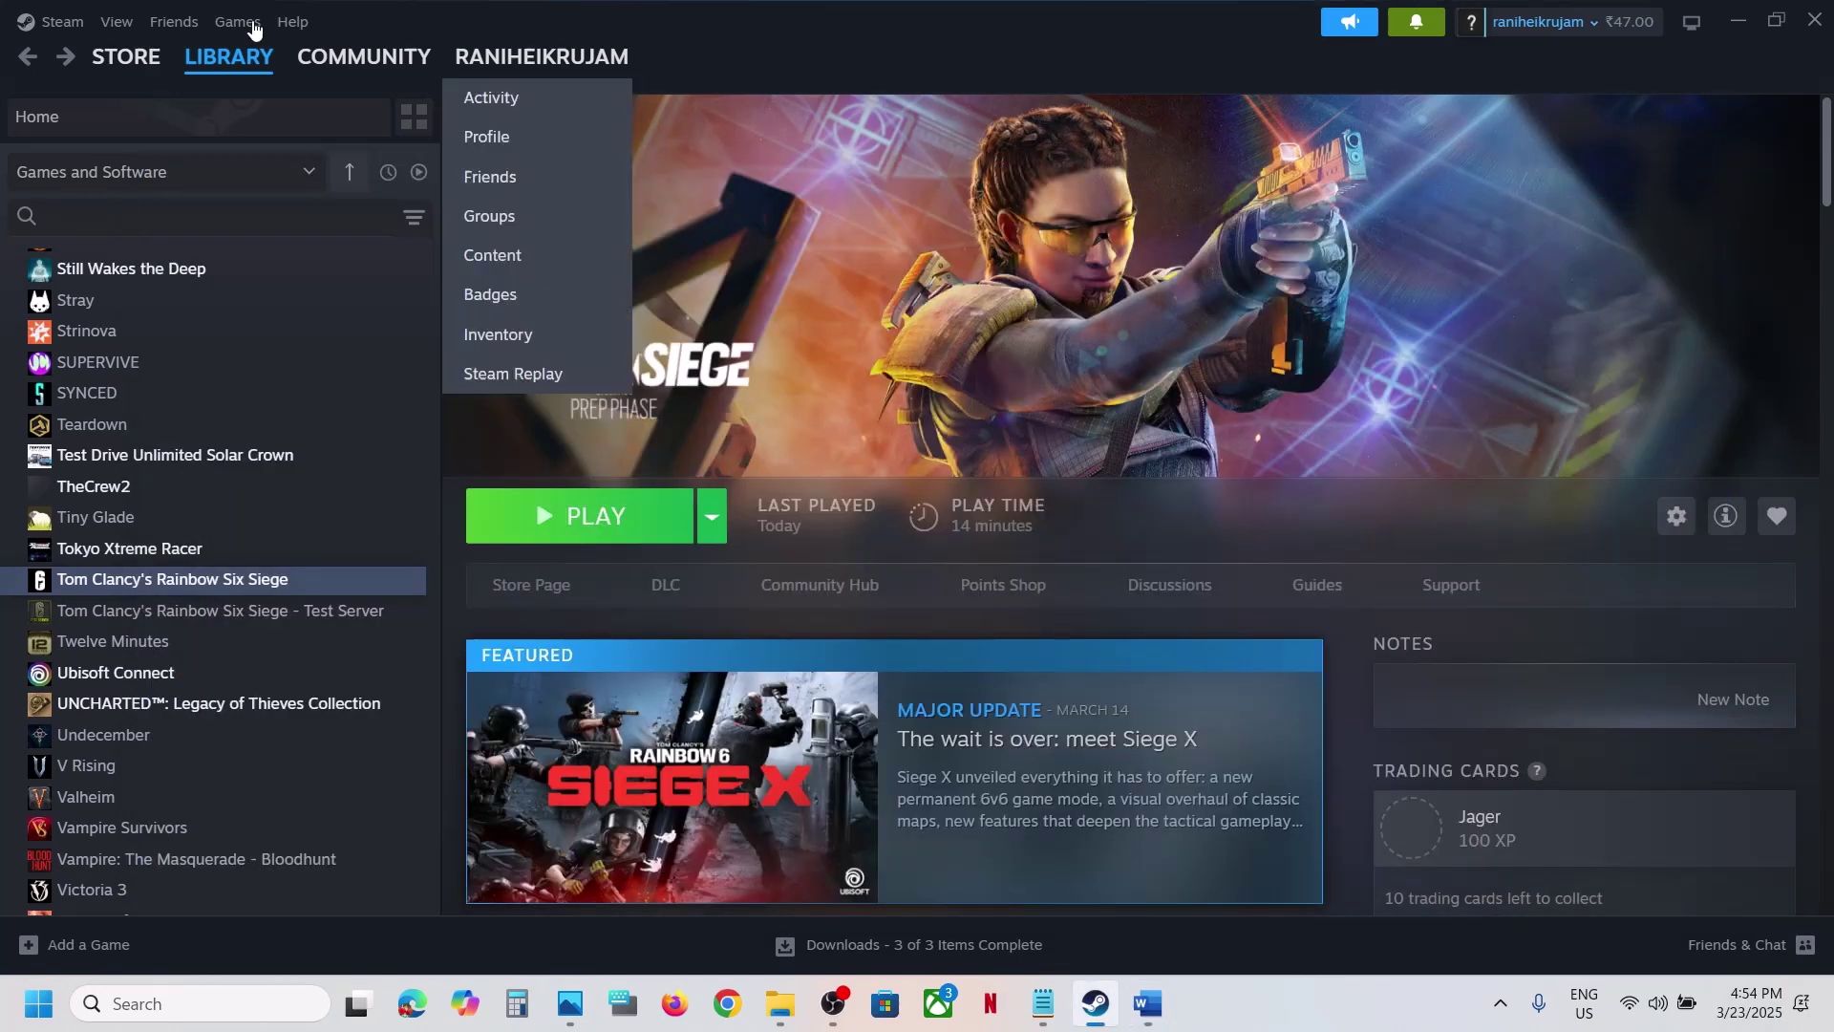
left_click(64, 21)
left_click(72, 264)
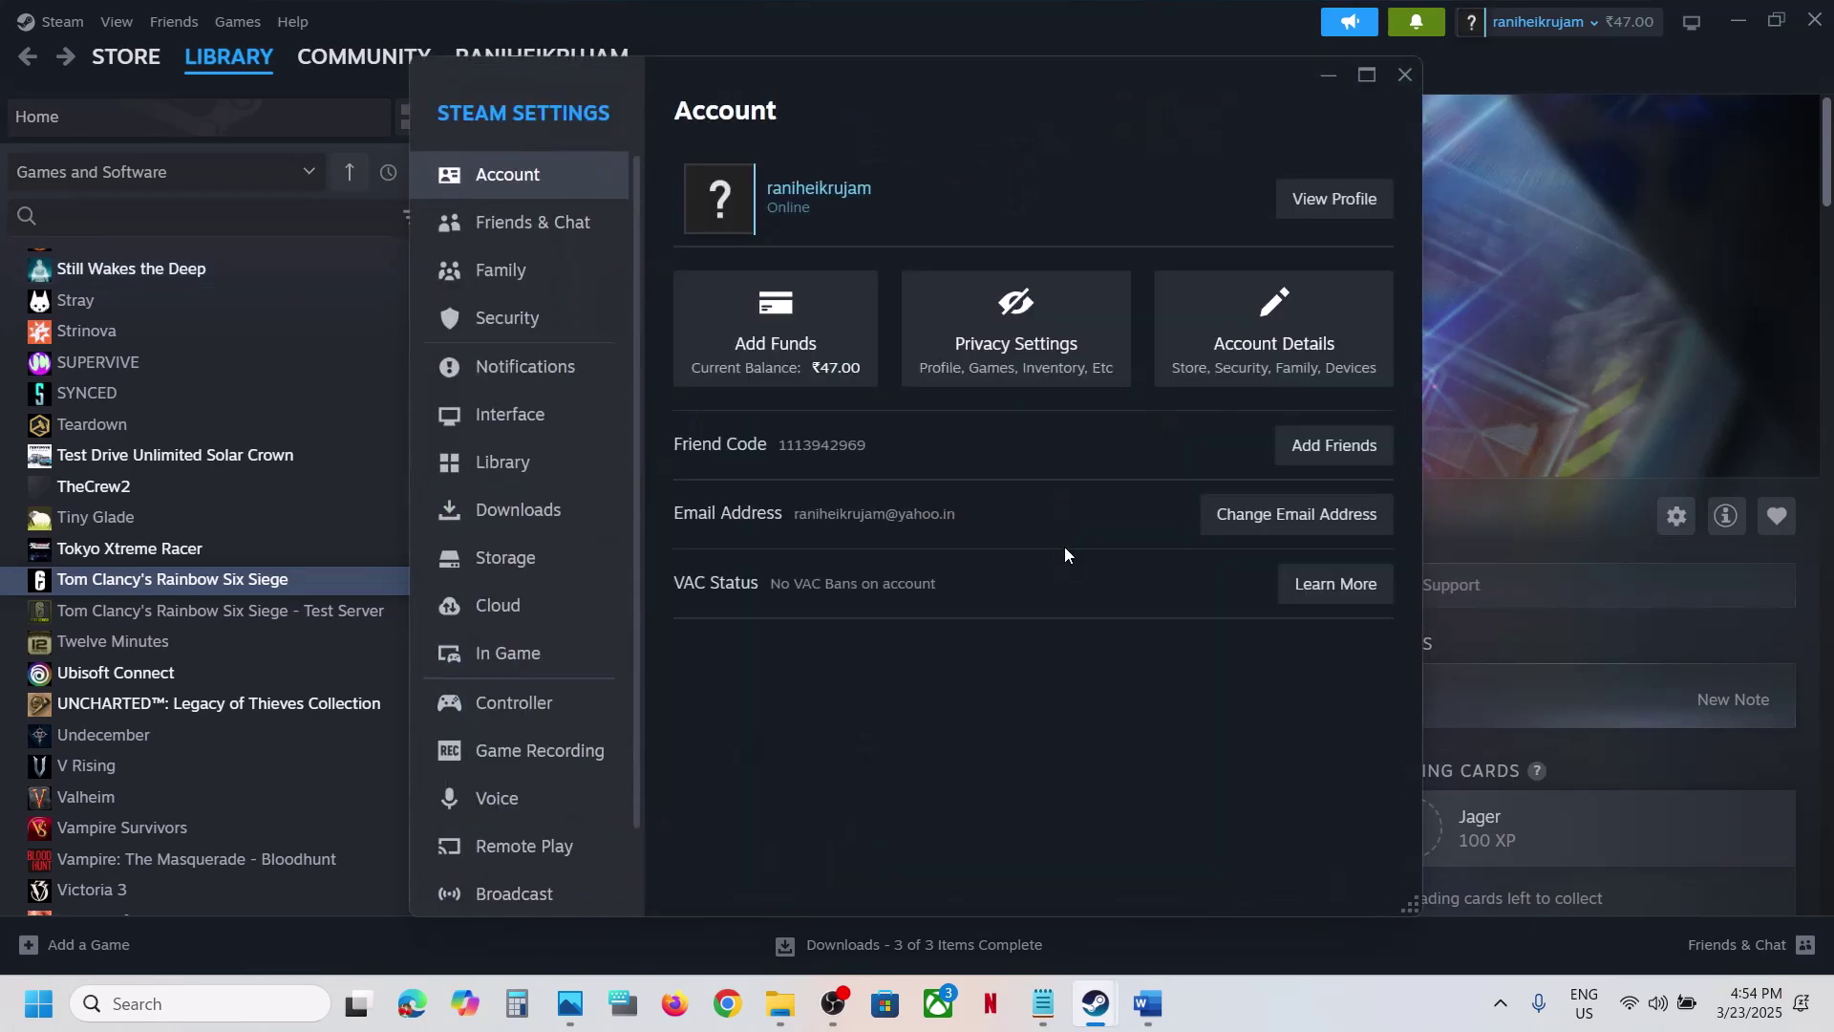
left_click(555, 518)
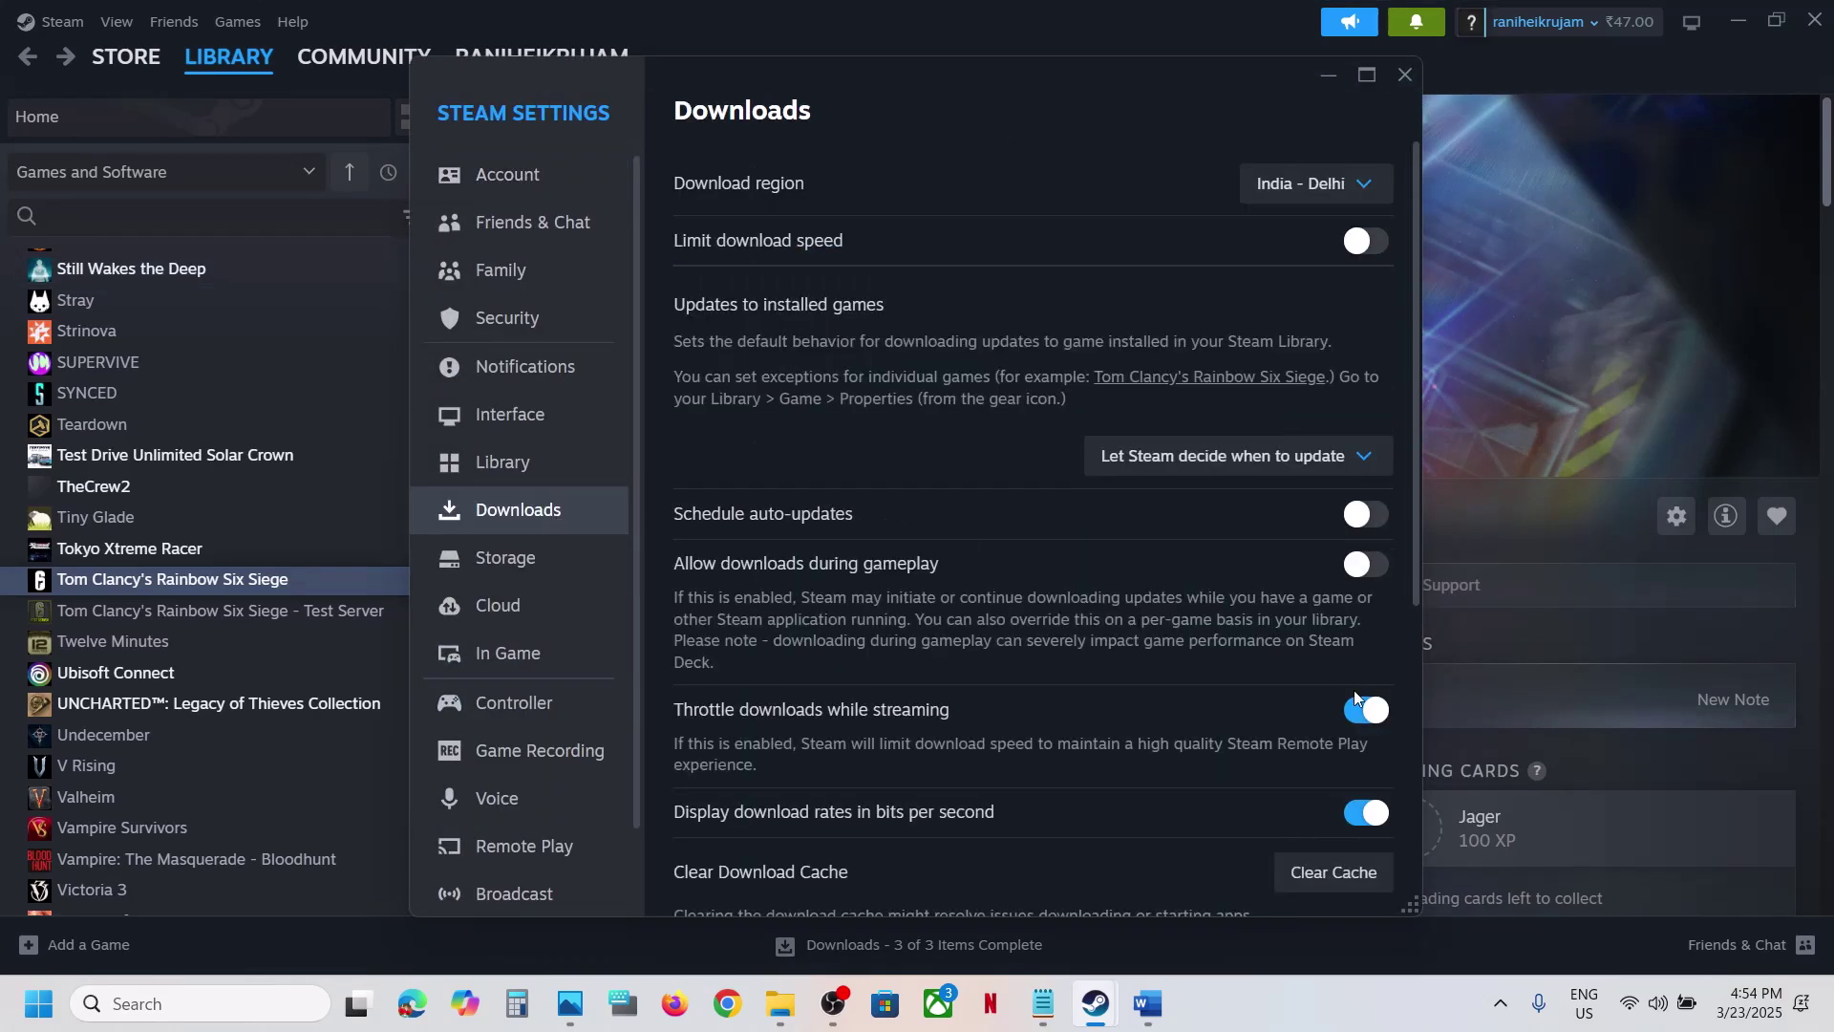
scroll(1229, 644, "down", 3)
left_click(1344, 641)
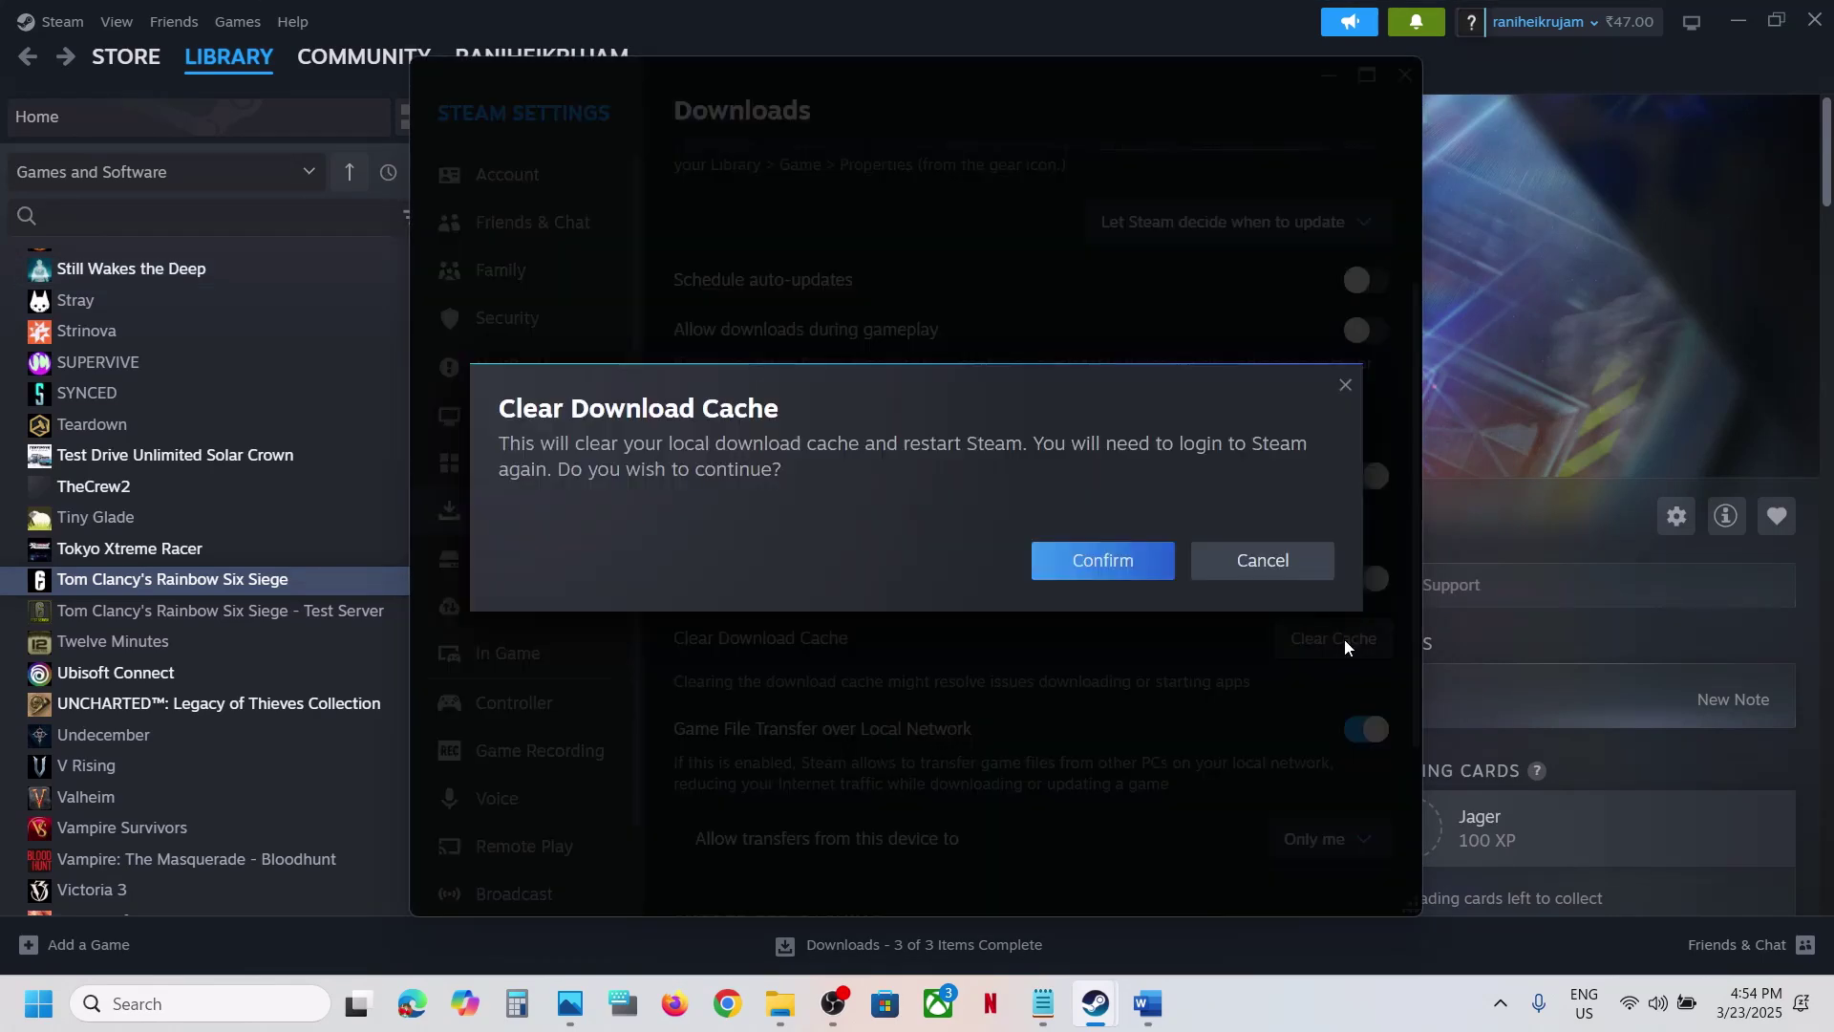
left_click(1249, 555)
left_click(1495, 384)
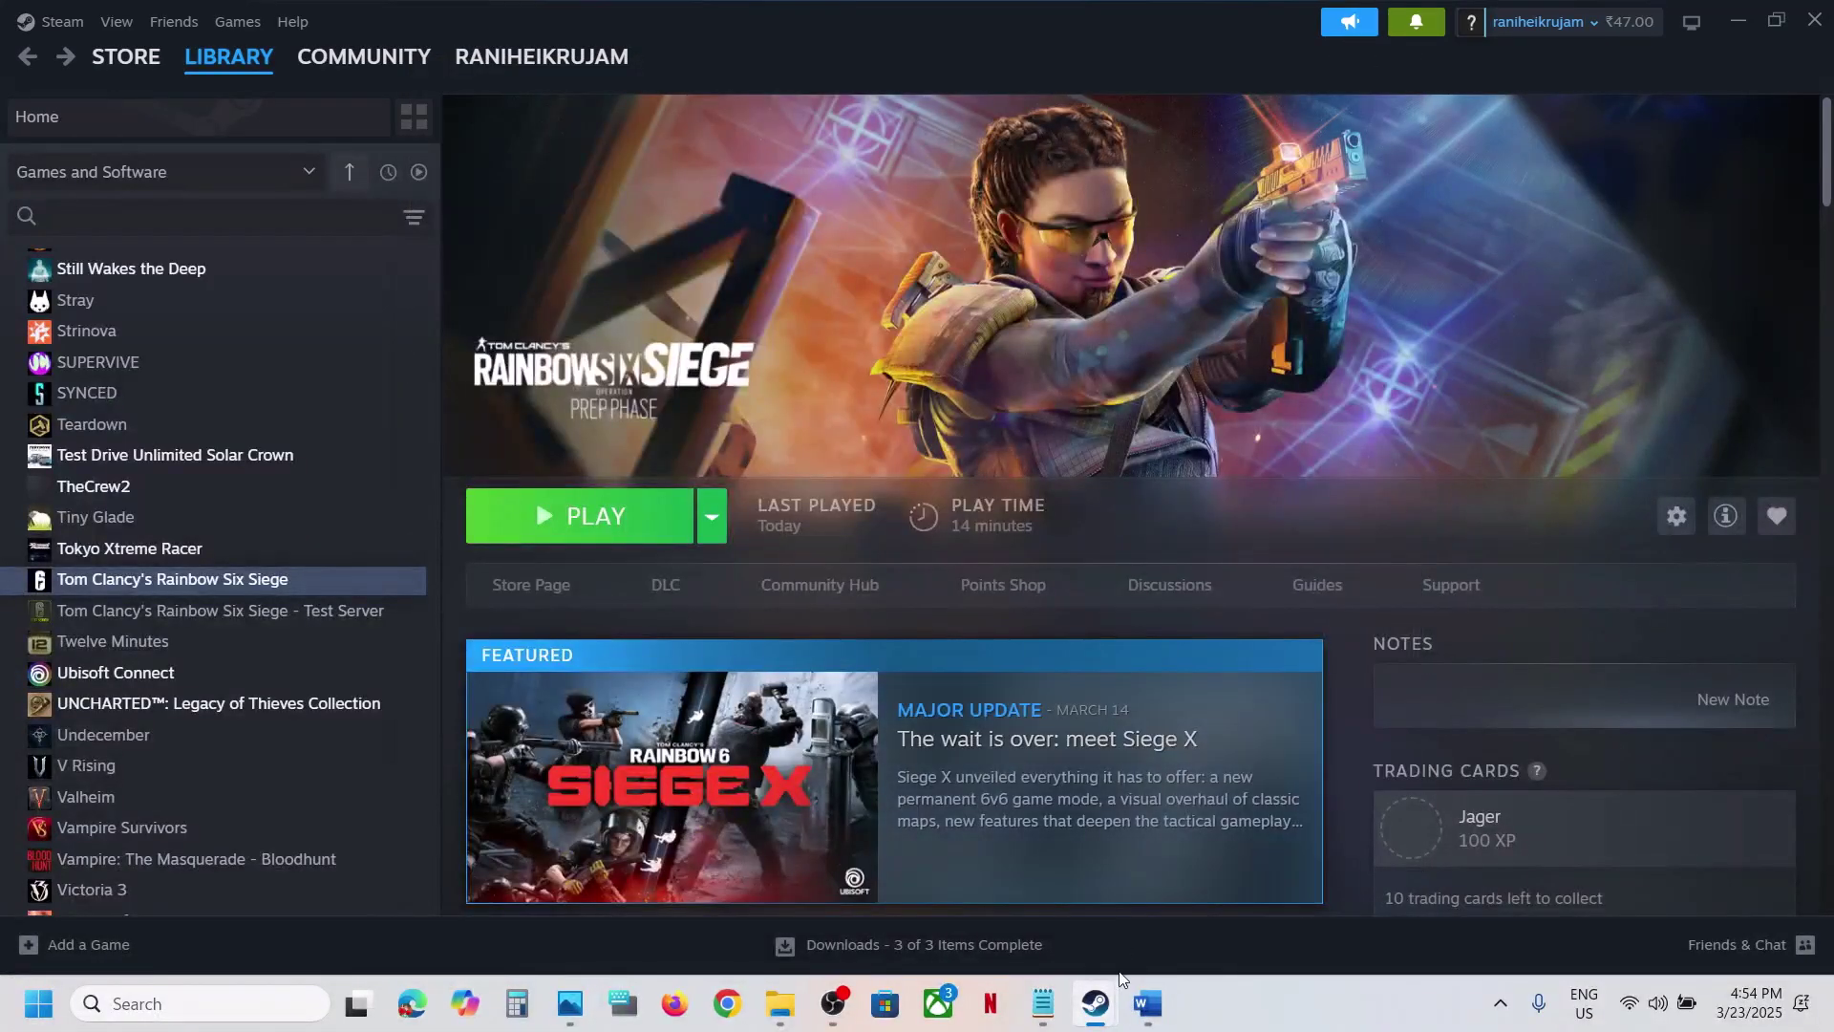
Step: Check the Ubisoft cache path in the Word document, then switch to the BattlEye File Explorer window and open drive C
left_click(1149, 1005)
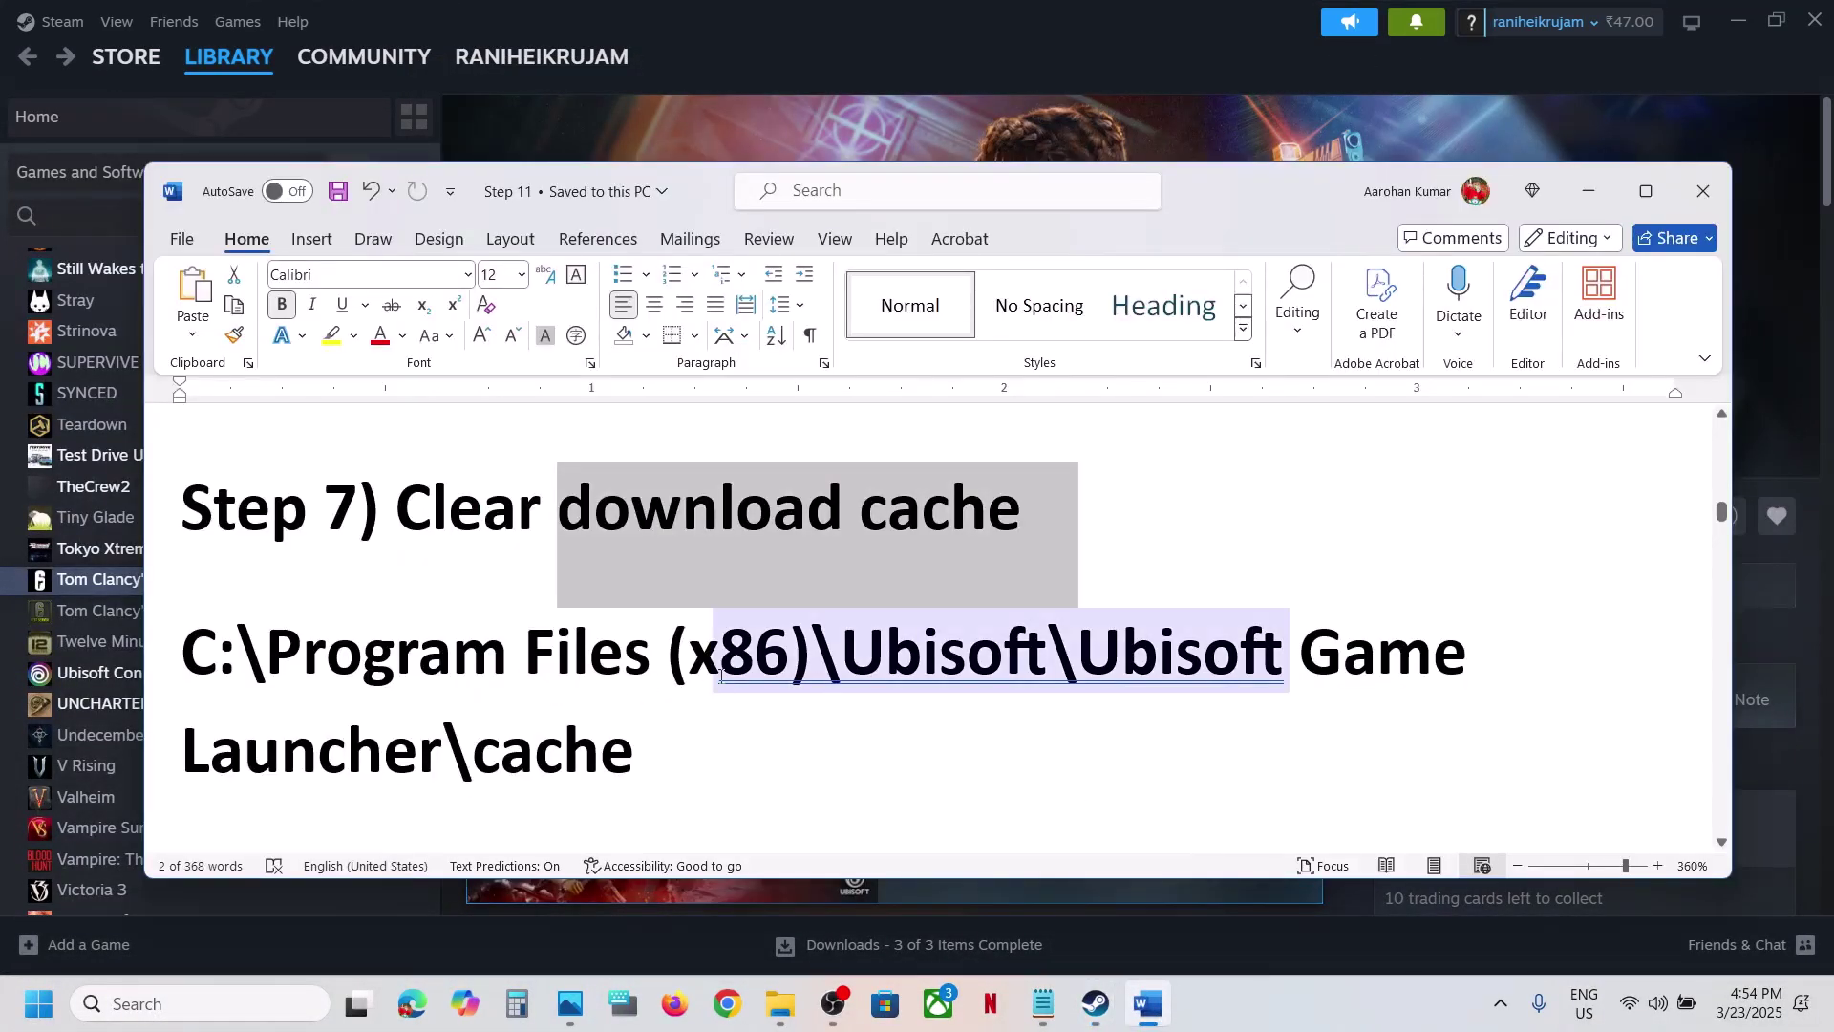
mouse_move(781, 1003)
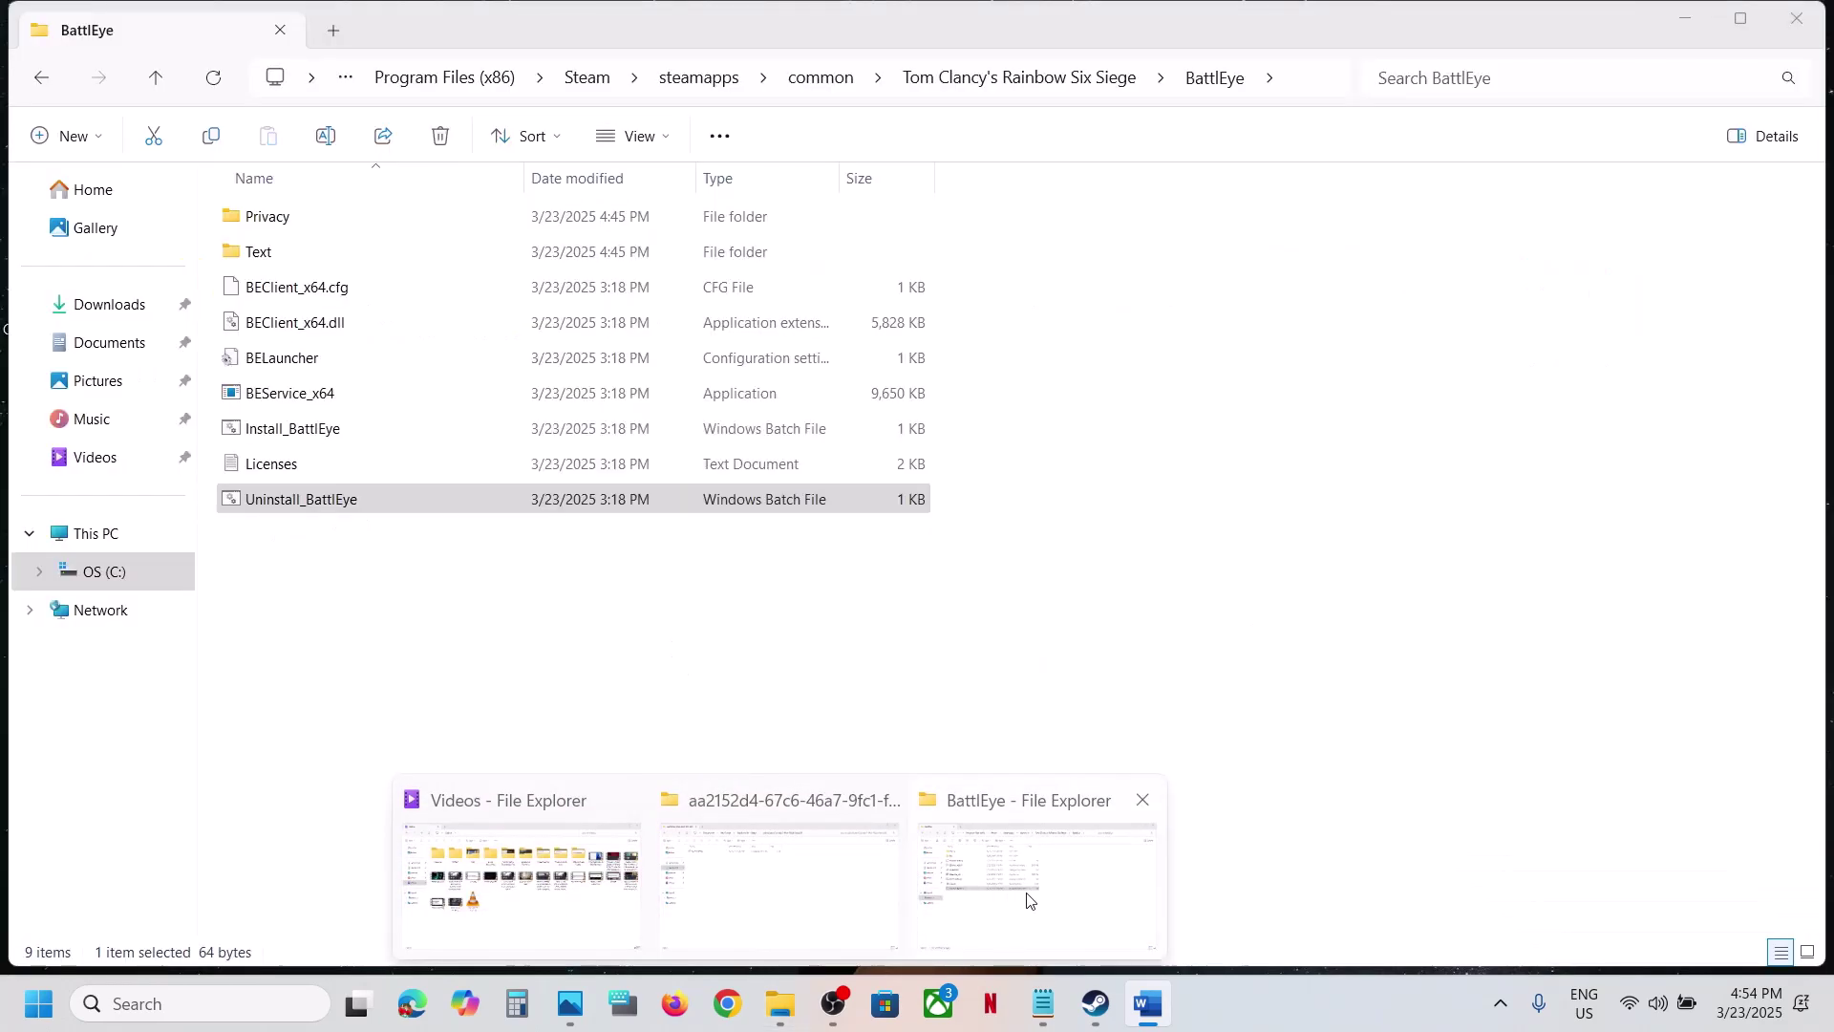
left_click(1028, 900)
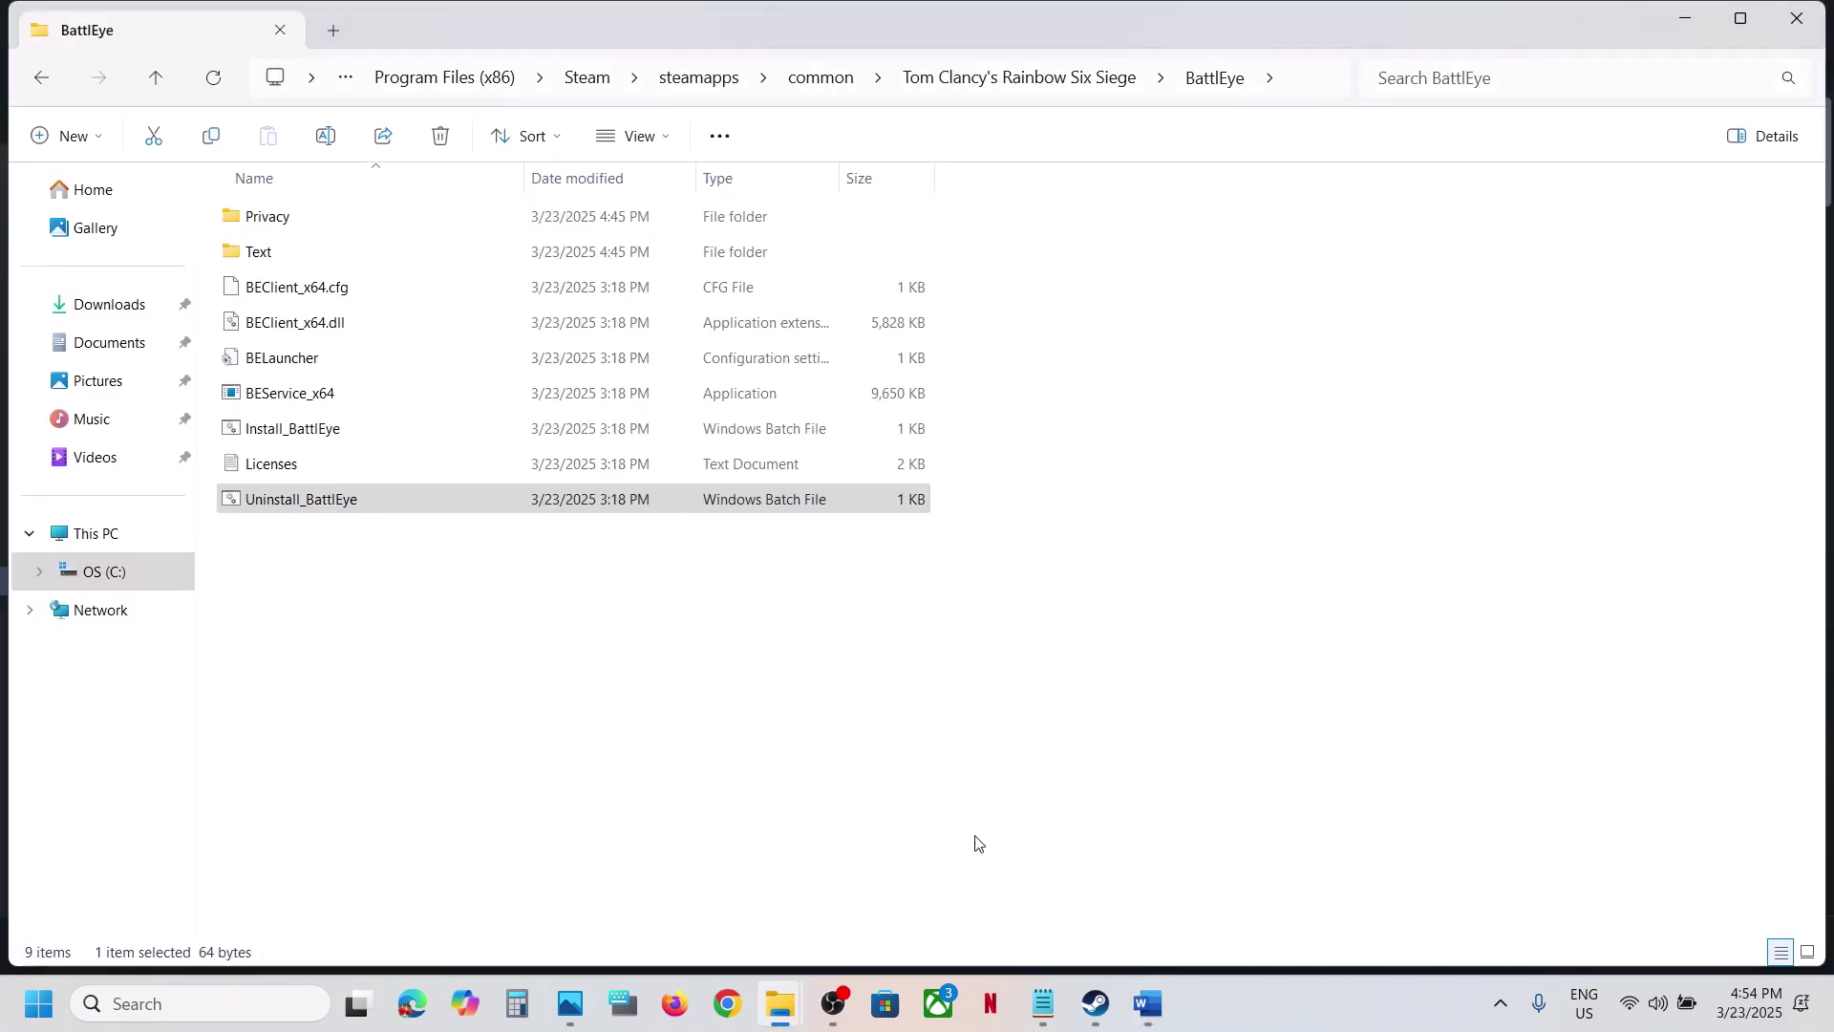
left_click(95, 541)
double_click(411, 220)
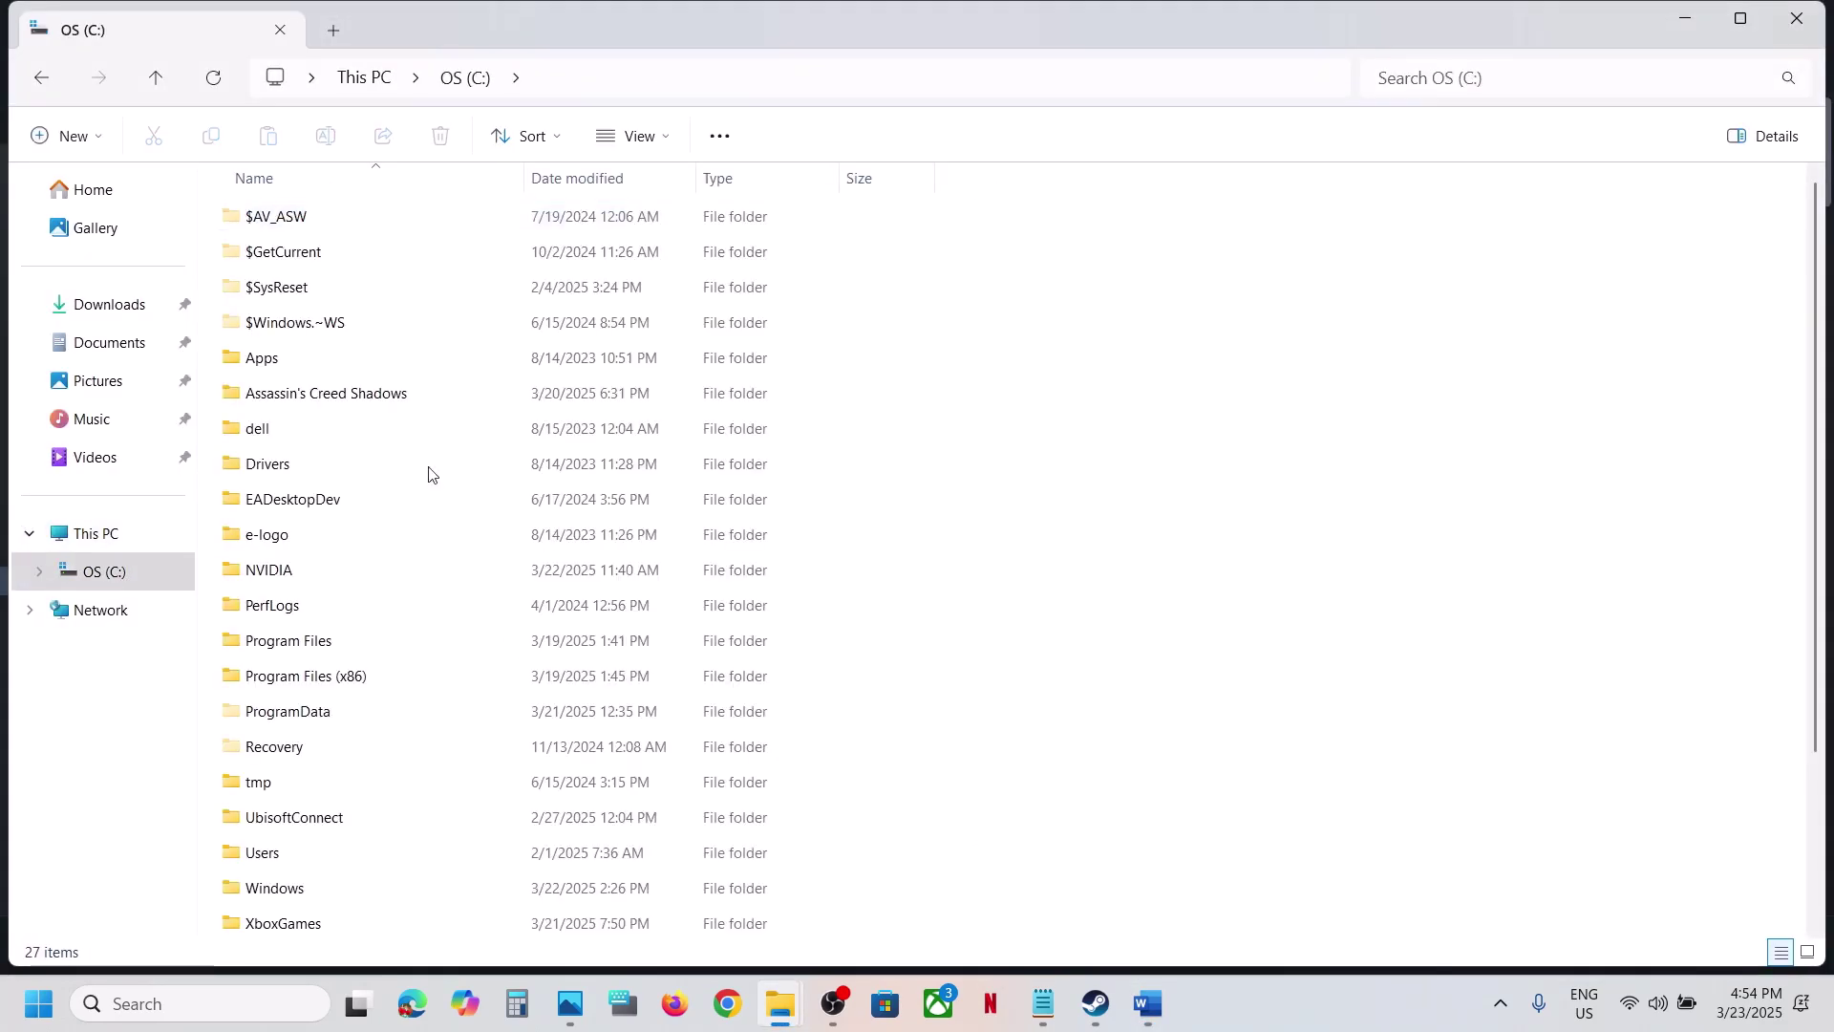
Step: Recheck the path in Word and open the Program Files (x86)\Ubisoft\Ubisoft Game Launcher folder in File Explorer
key("alt+Tab")
key("alt+Tab")
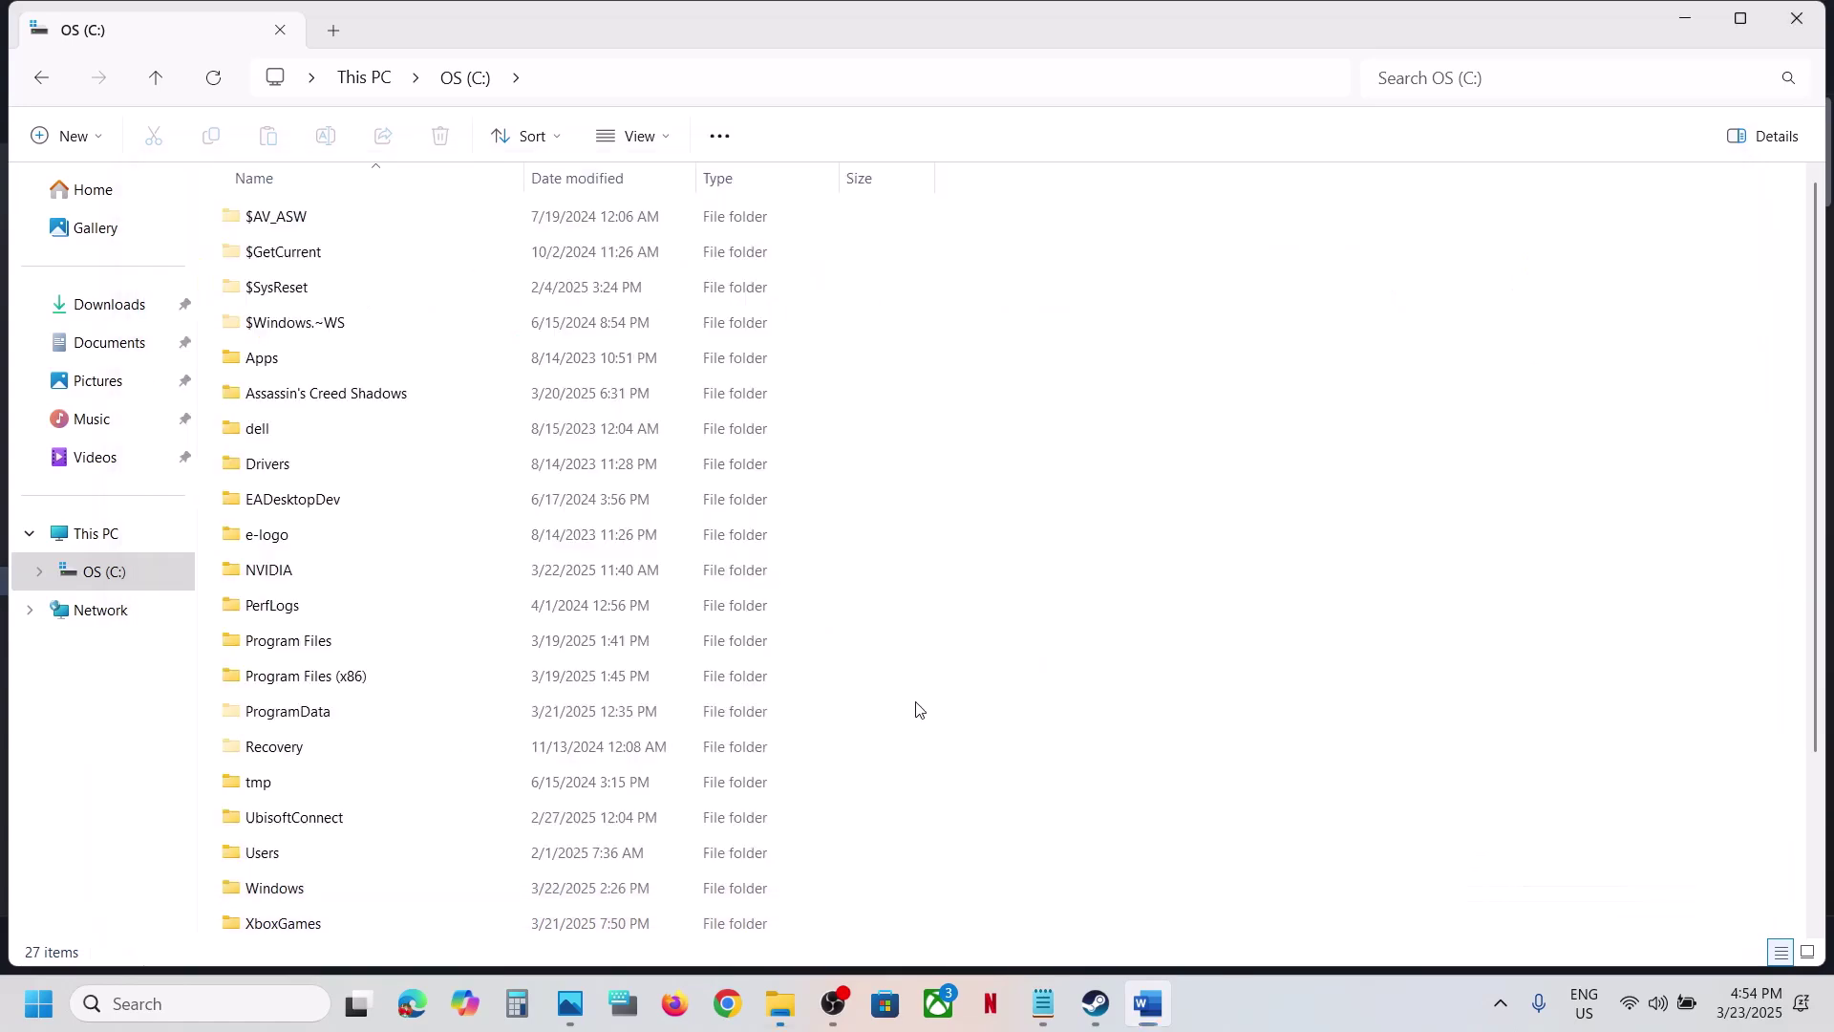
double_click(336, 674)
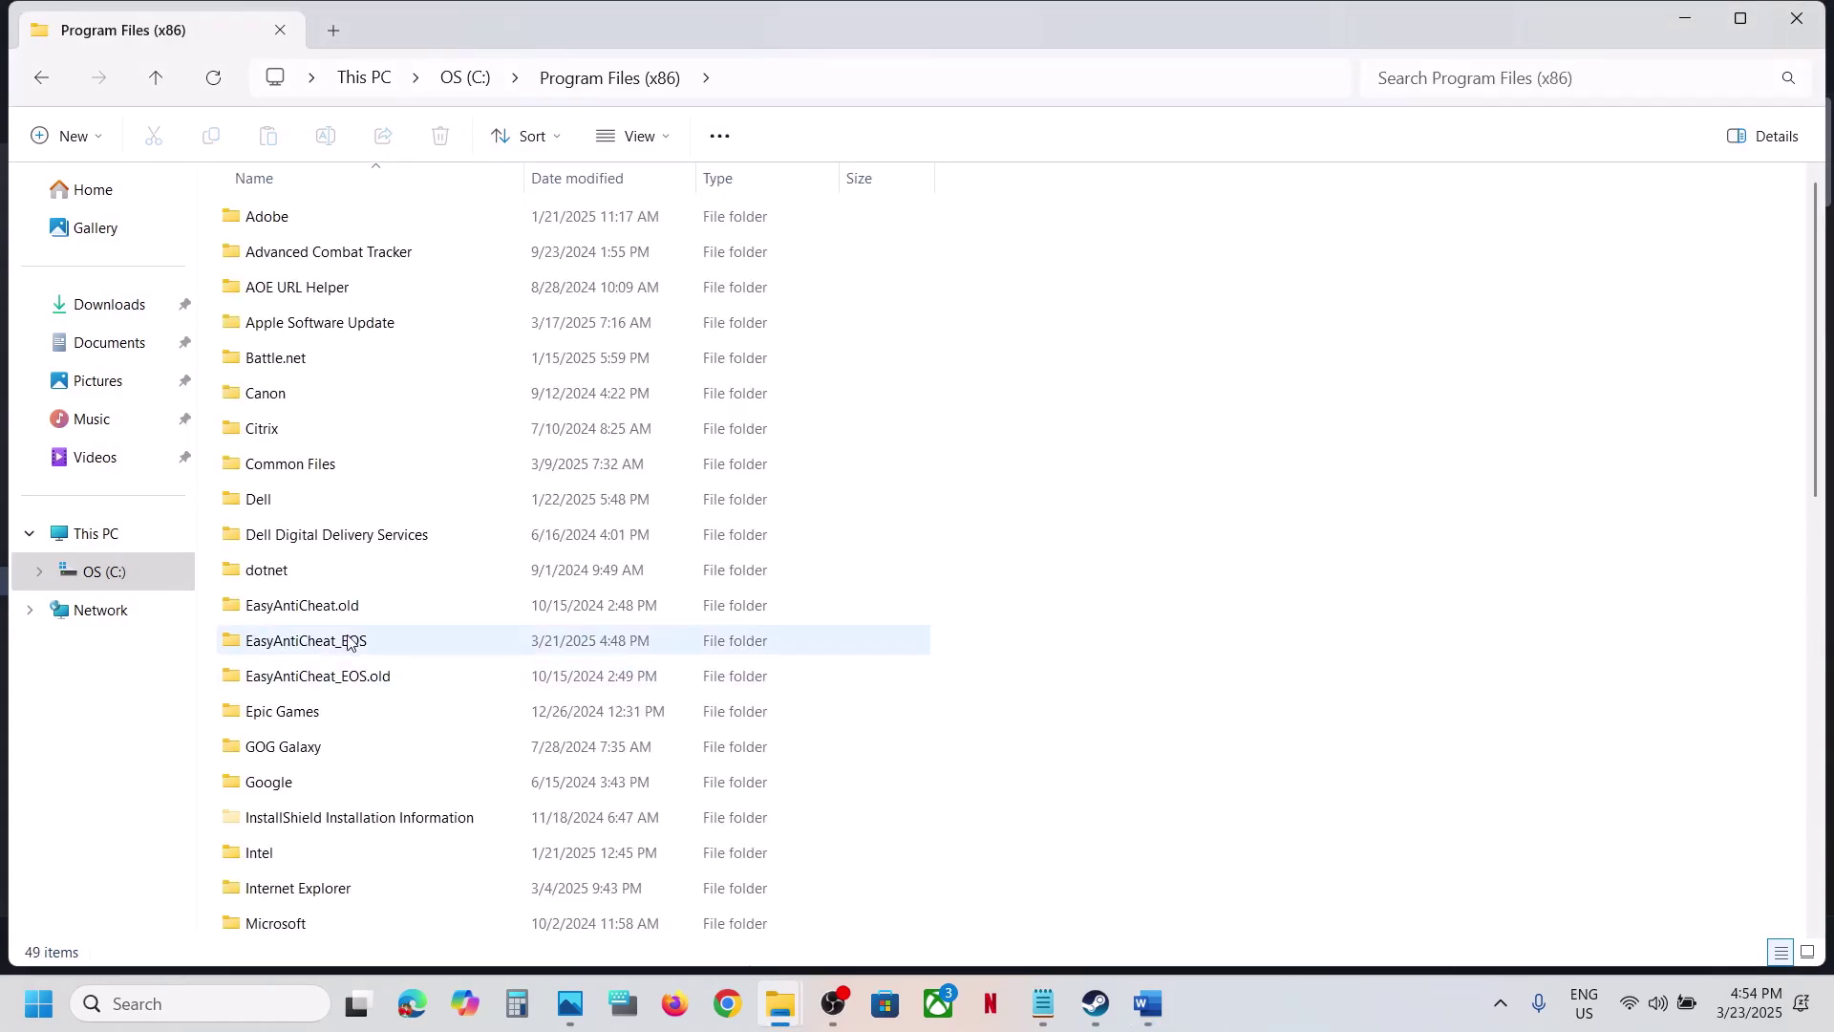
scroll(349, 640, "down", 8)
double_click(286, 536)
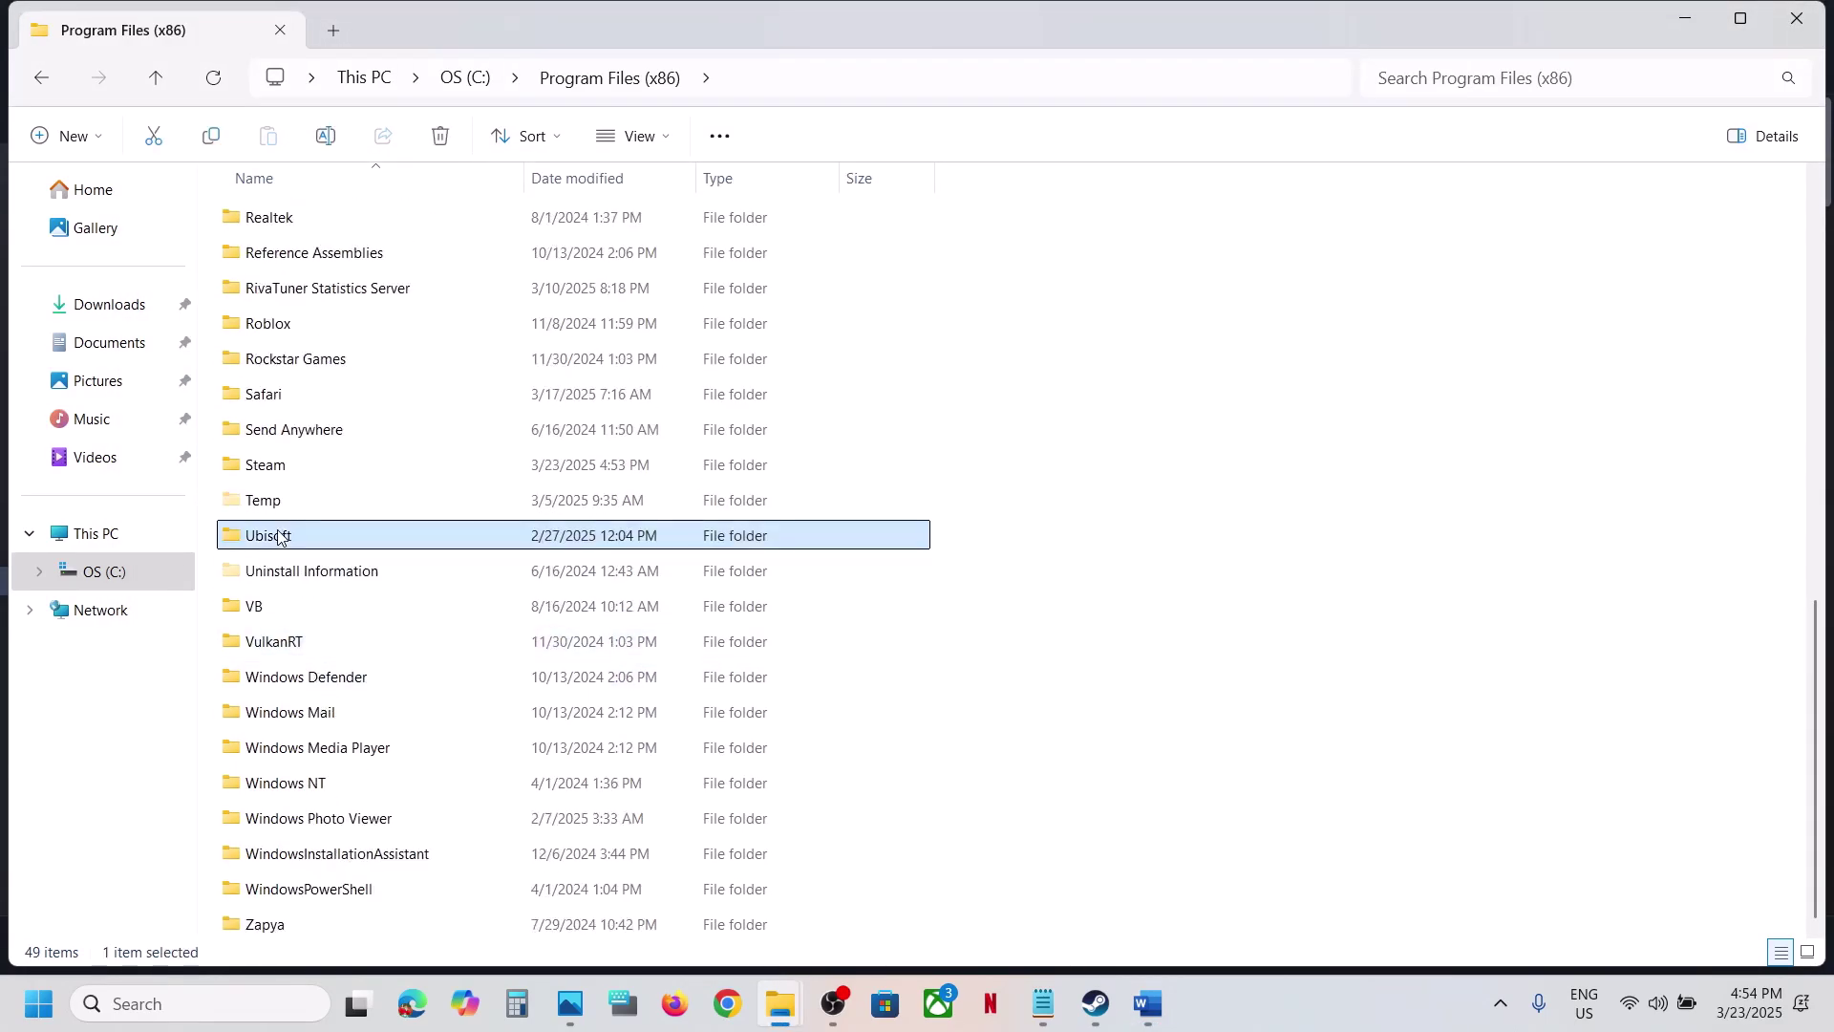
double_click(316, 230)
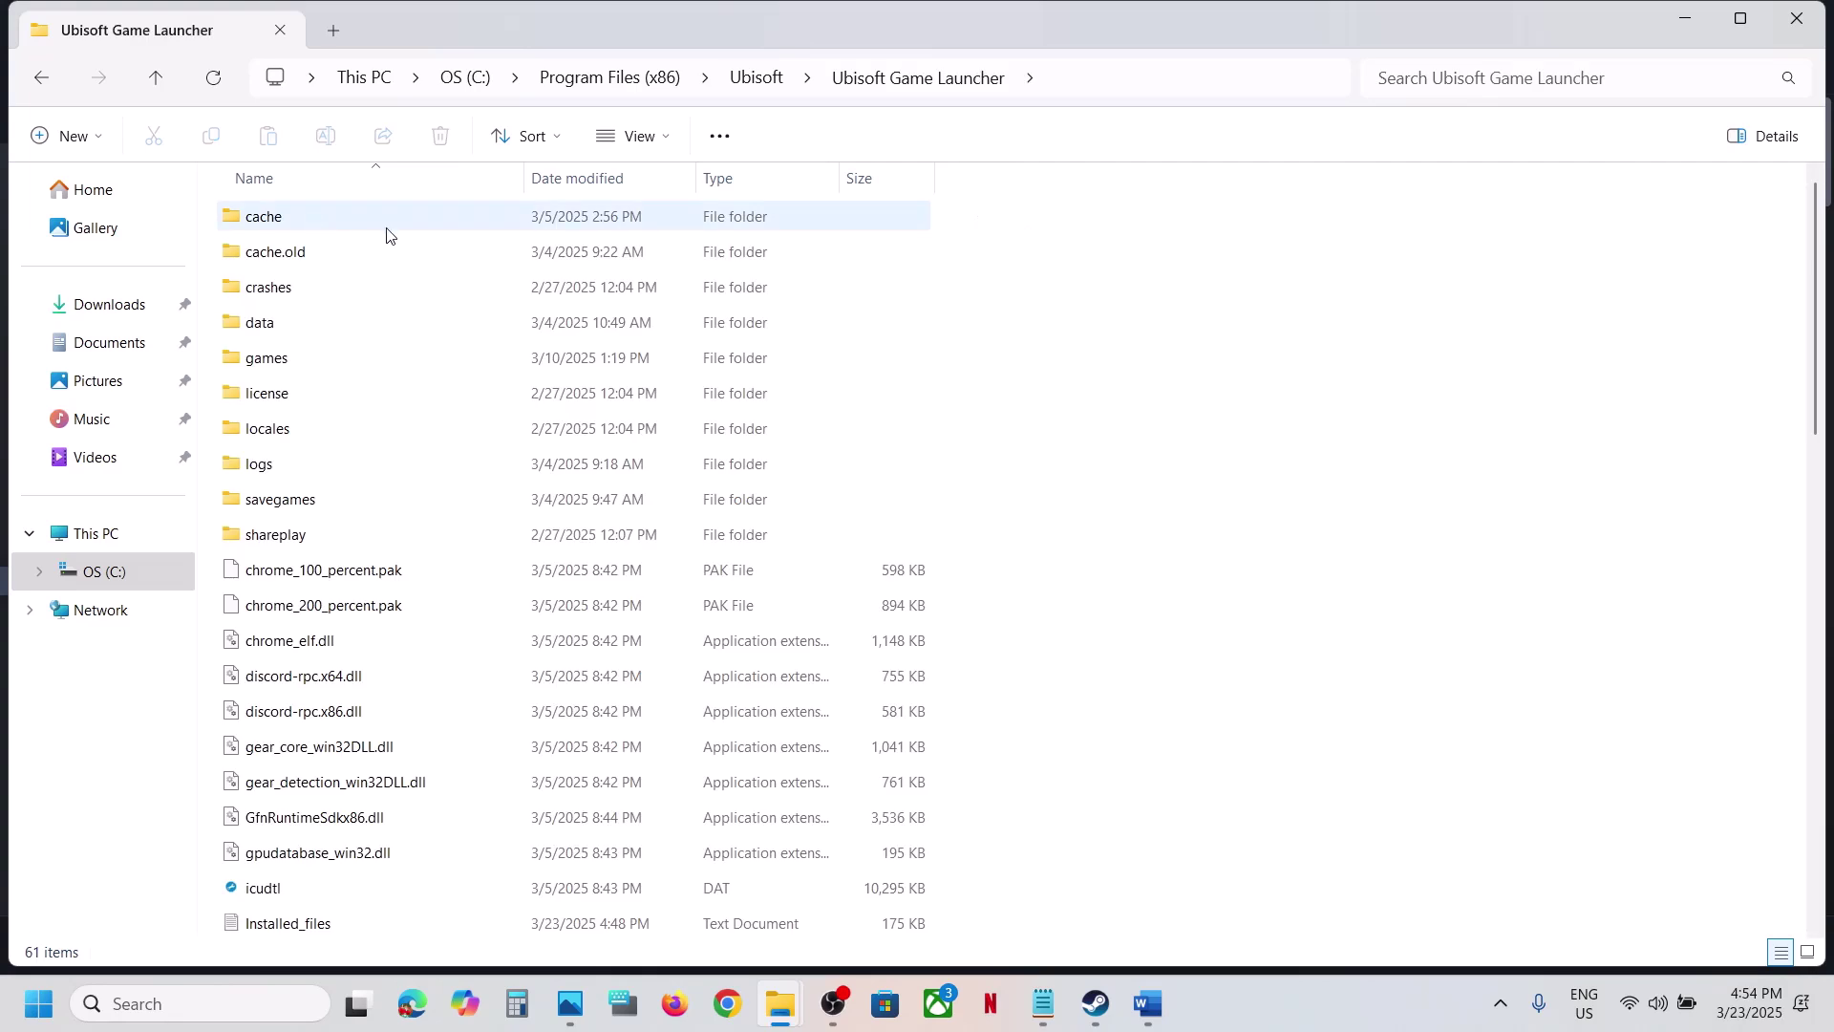
Step: Select the cache folder in Ubisoft Game Launcher and view its Rename and Delete options
left_click(295, 227)
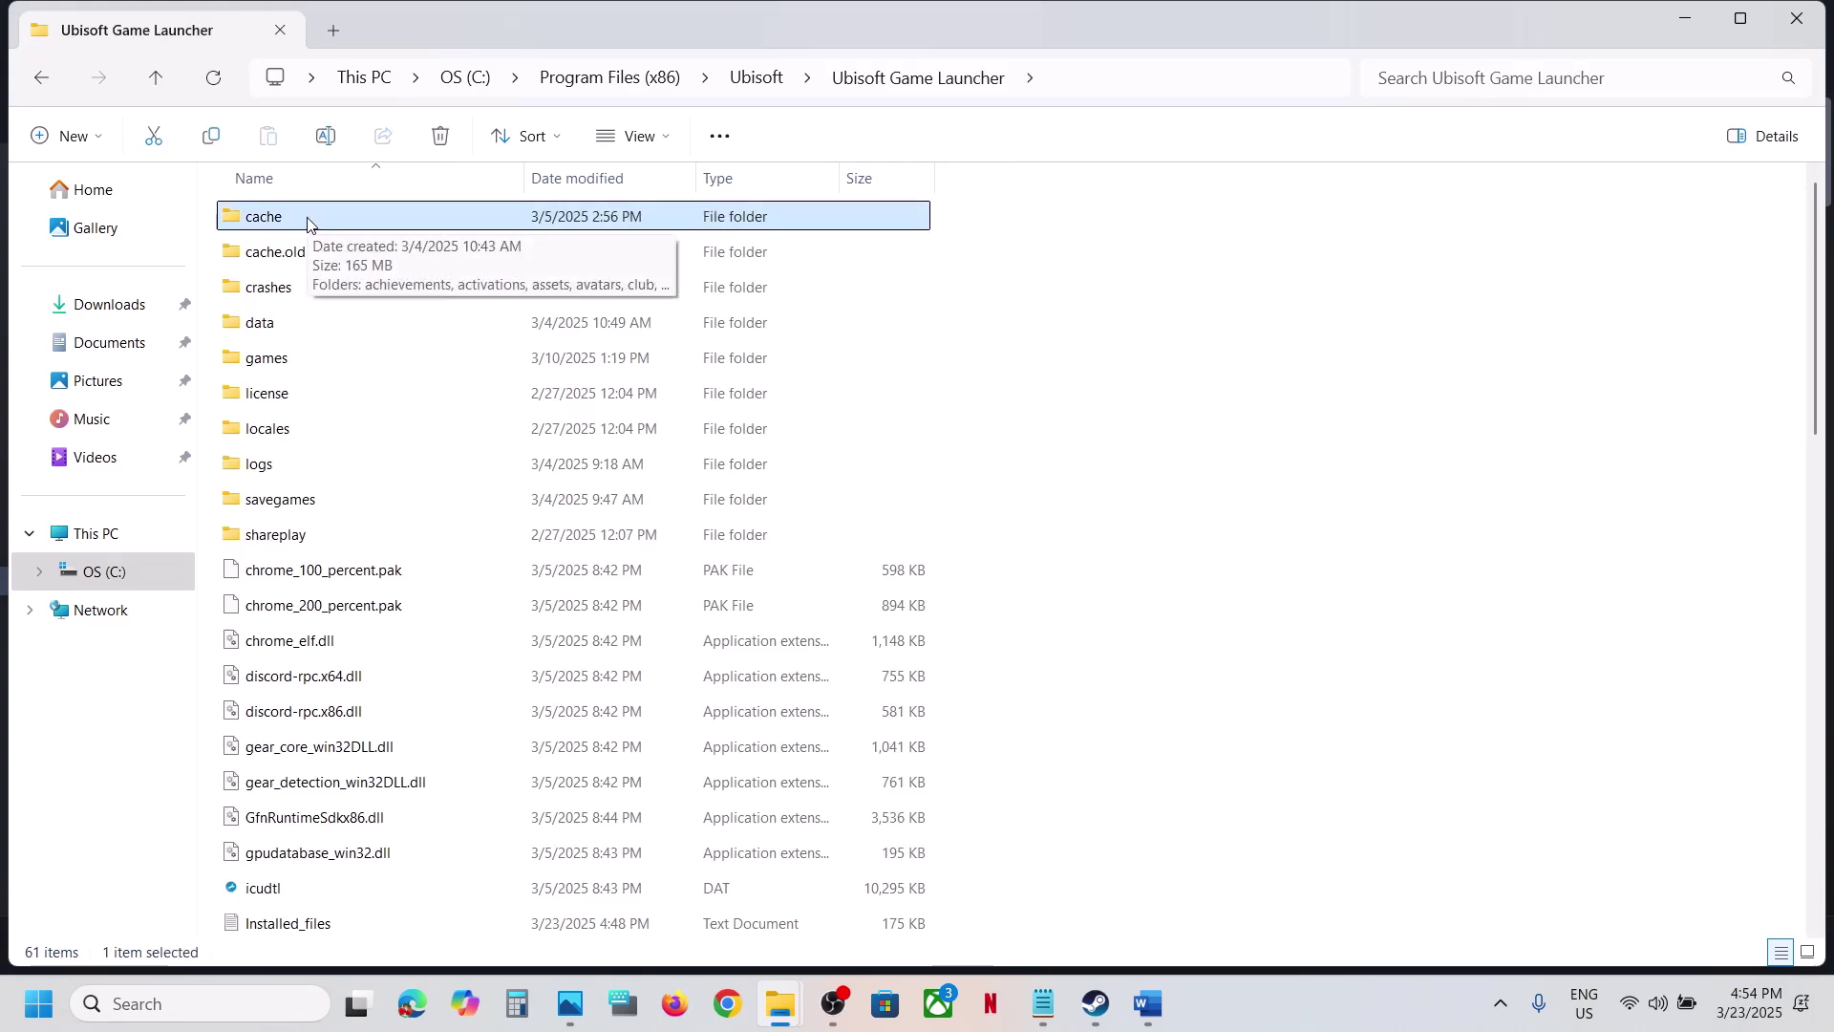
right_click(307, 224)
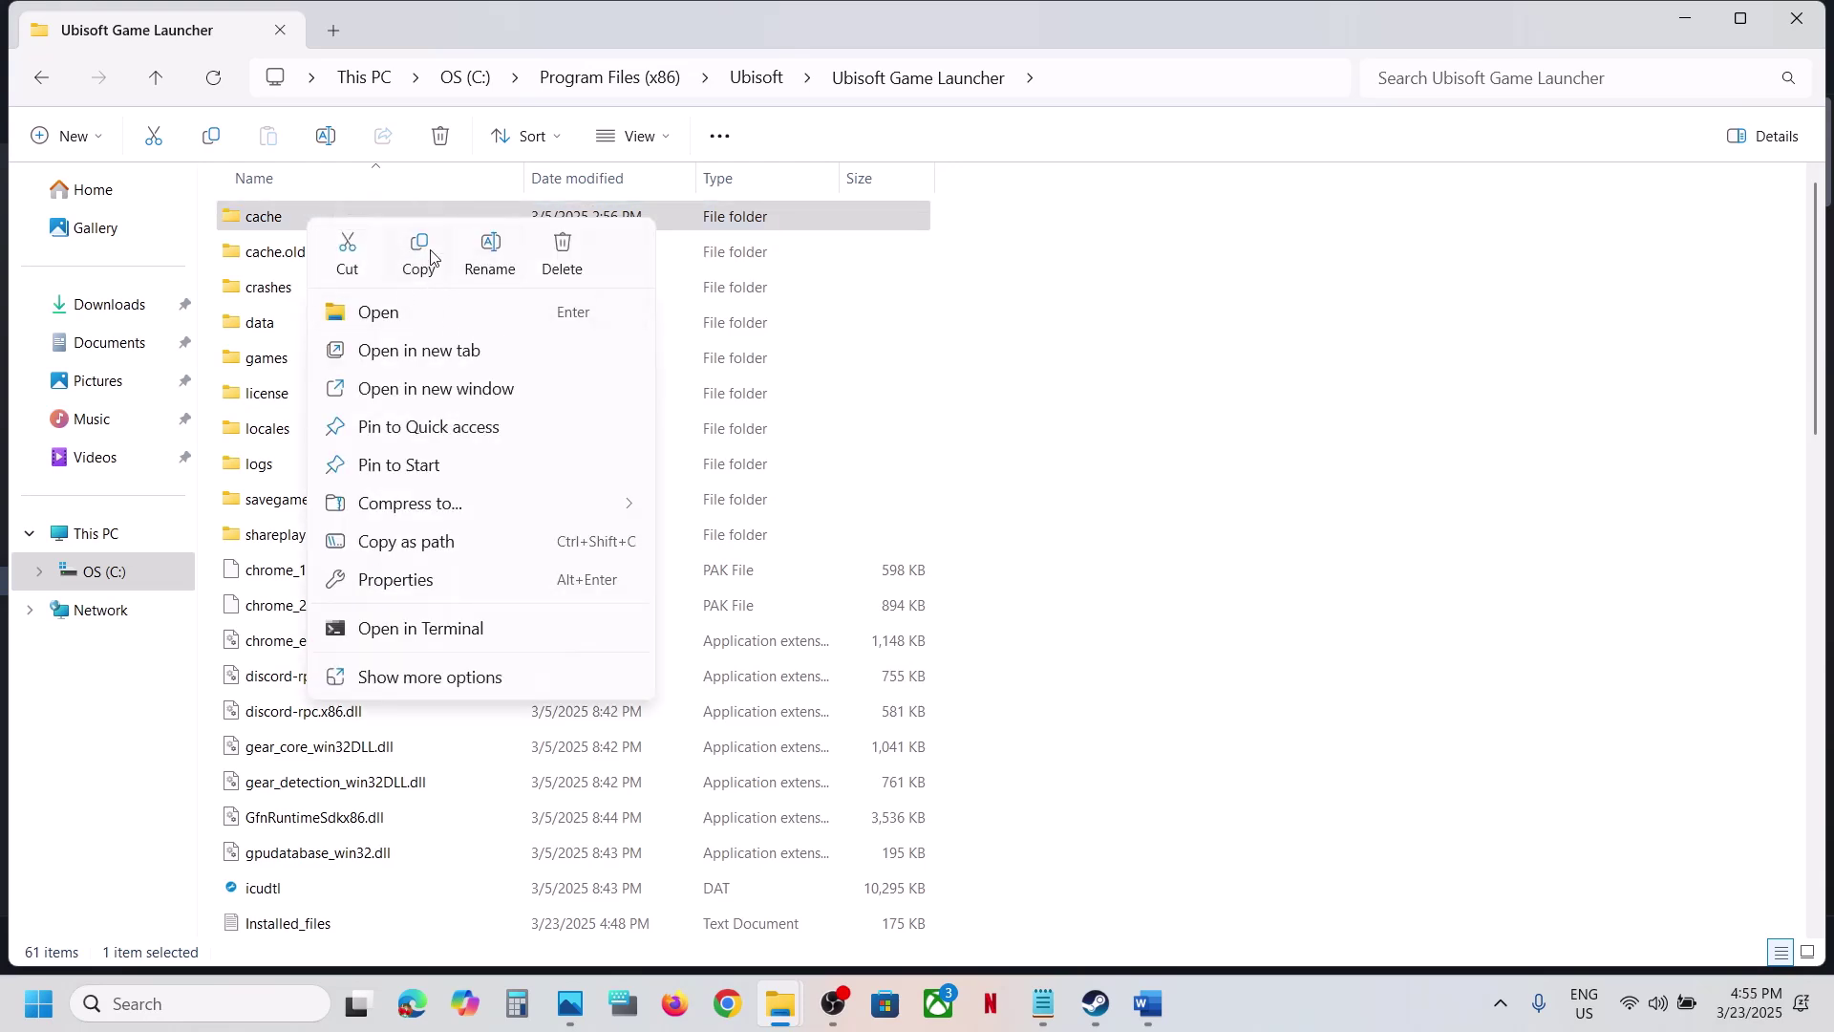
right_click(268, 225)
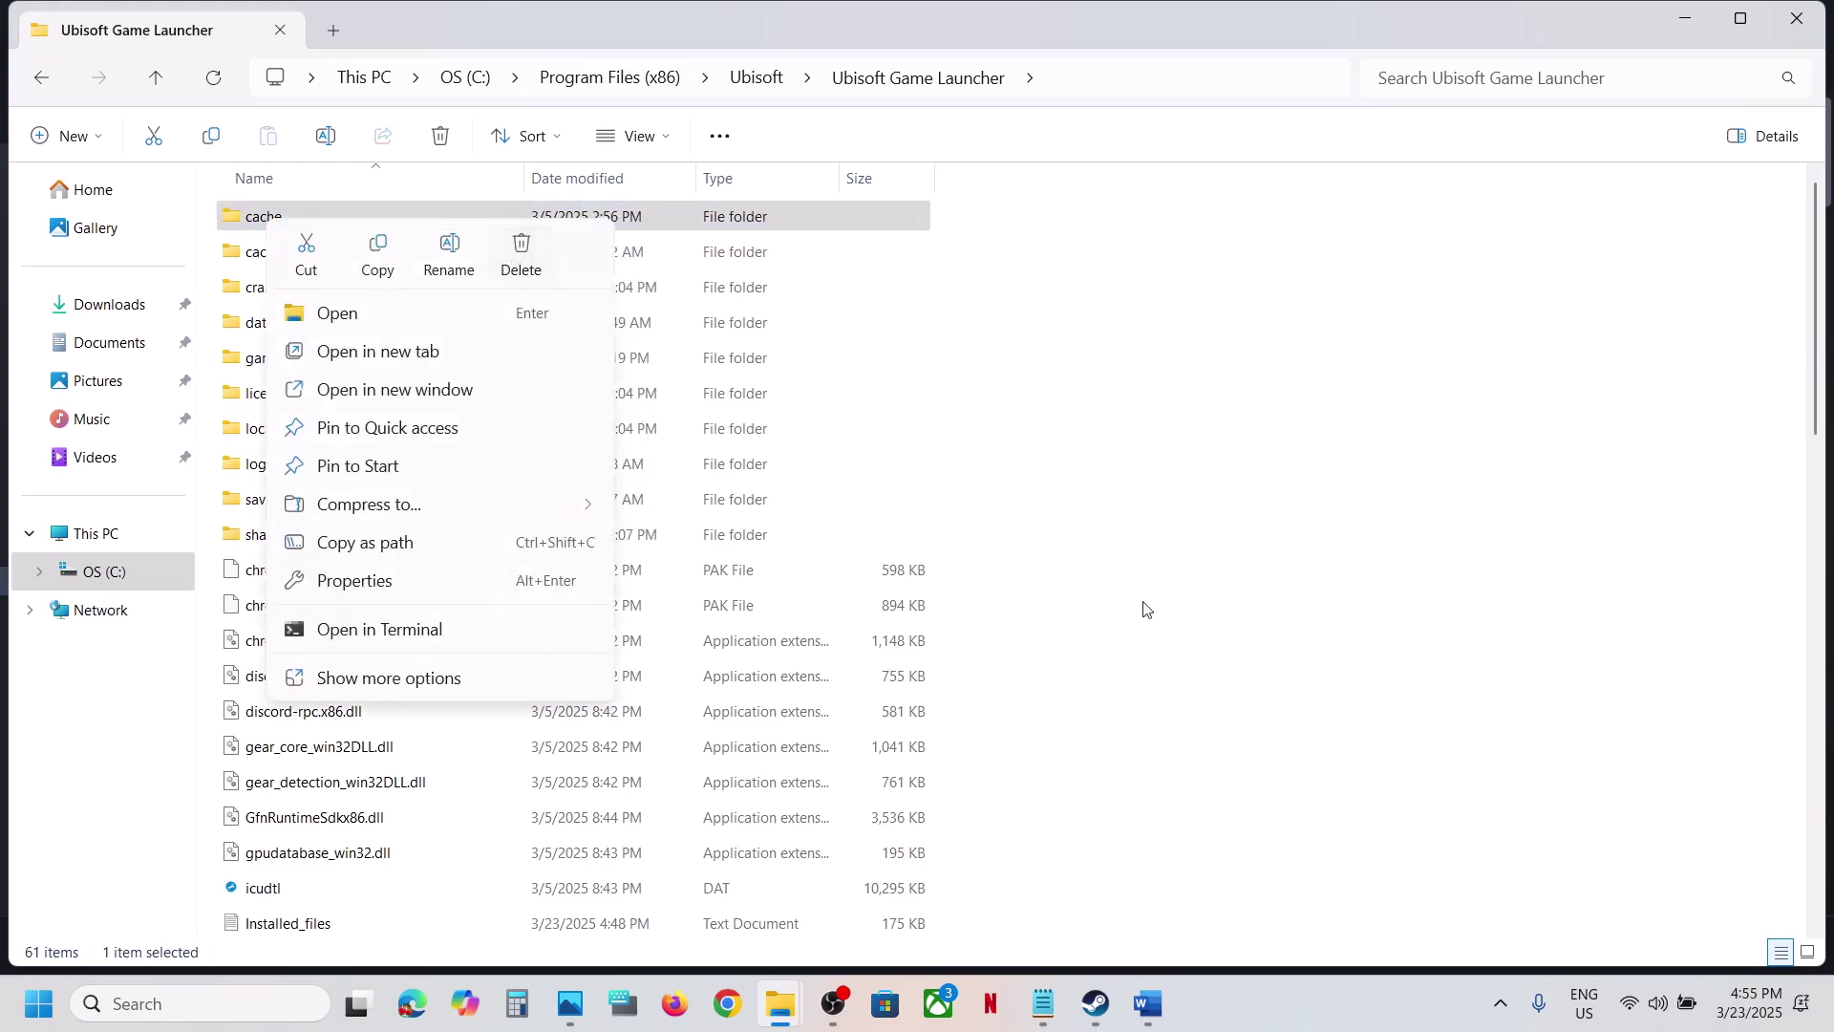
Step: Switch to the Word document and highlight the Step 8 text on running the game as an administrator from its installation folder
left_click(1161, 1020)
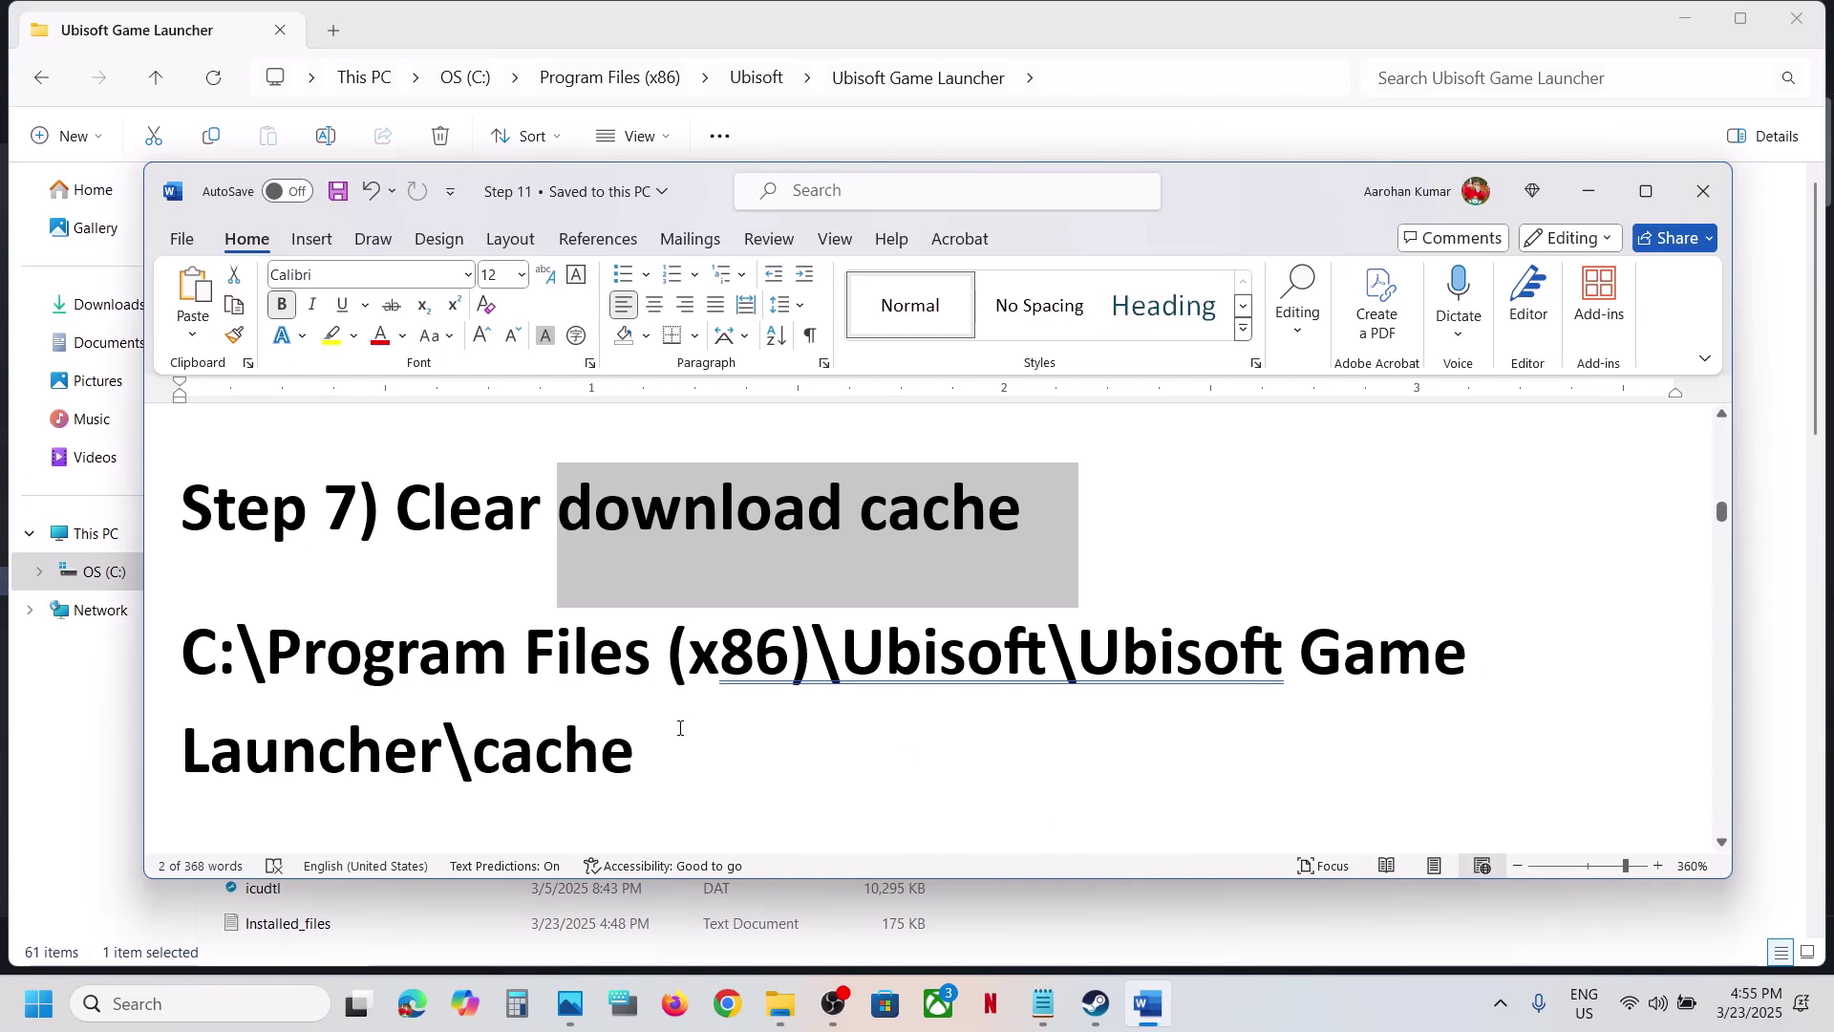
scroll(681, 728, "down", 5)
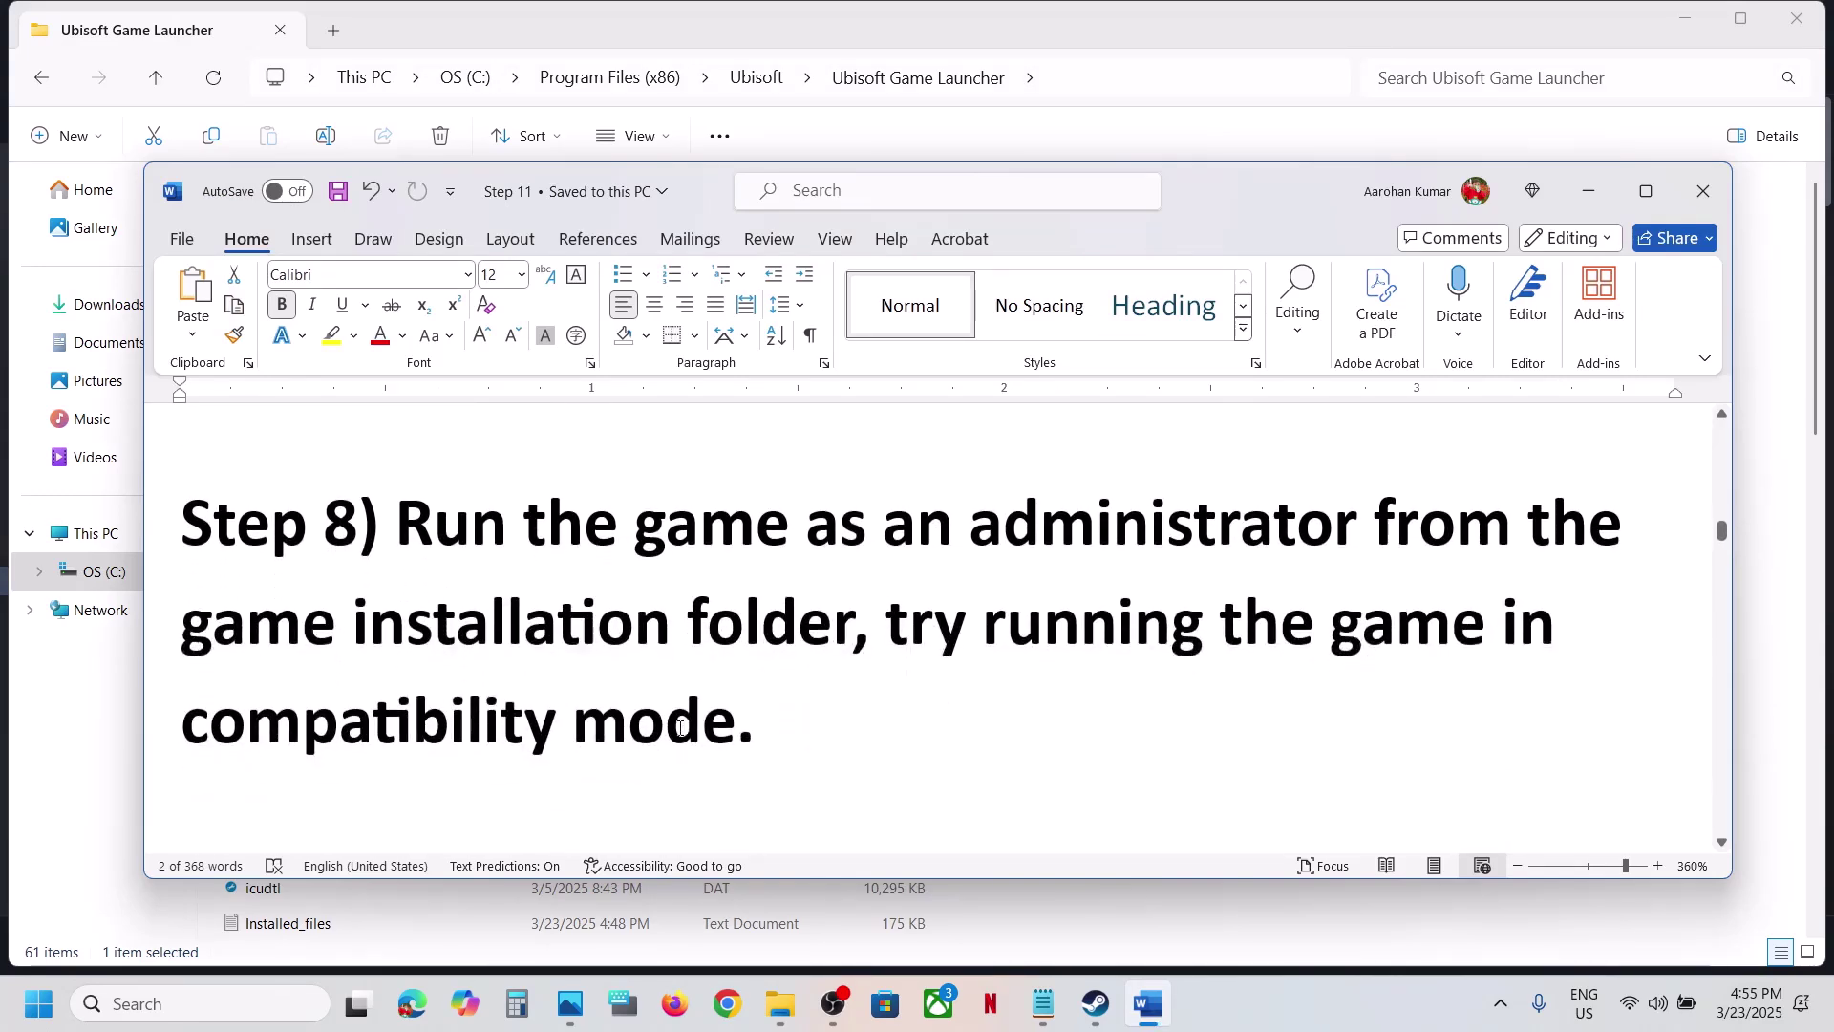
left_click_drag(426, 541, 857, 638)
Step: Switch to Steam and browse the local files of Tom Clancy's Rainbow Six Siege
left_click(1095, 1003)
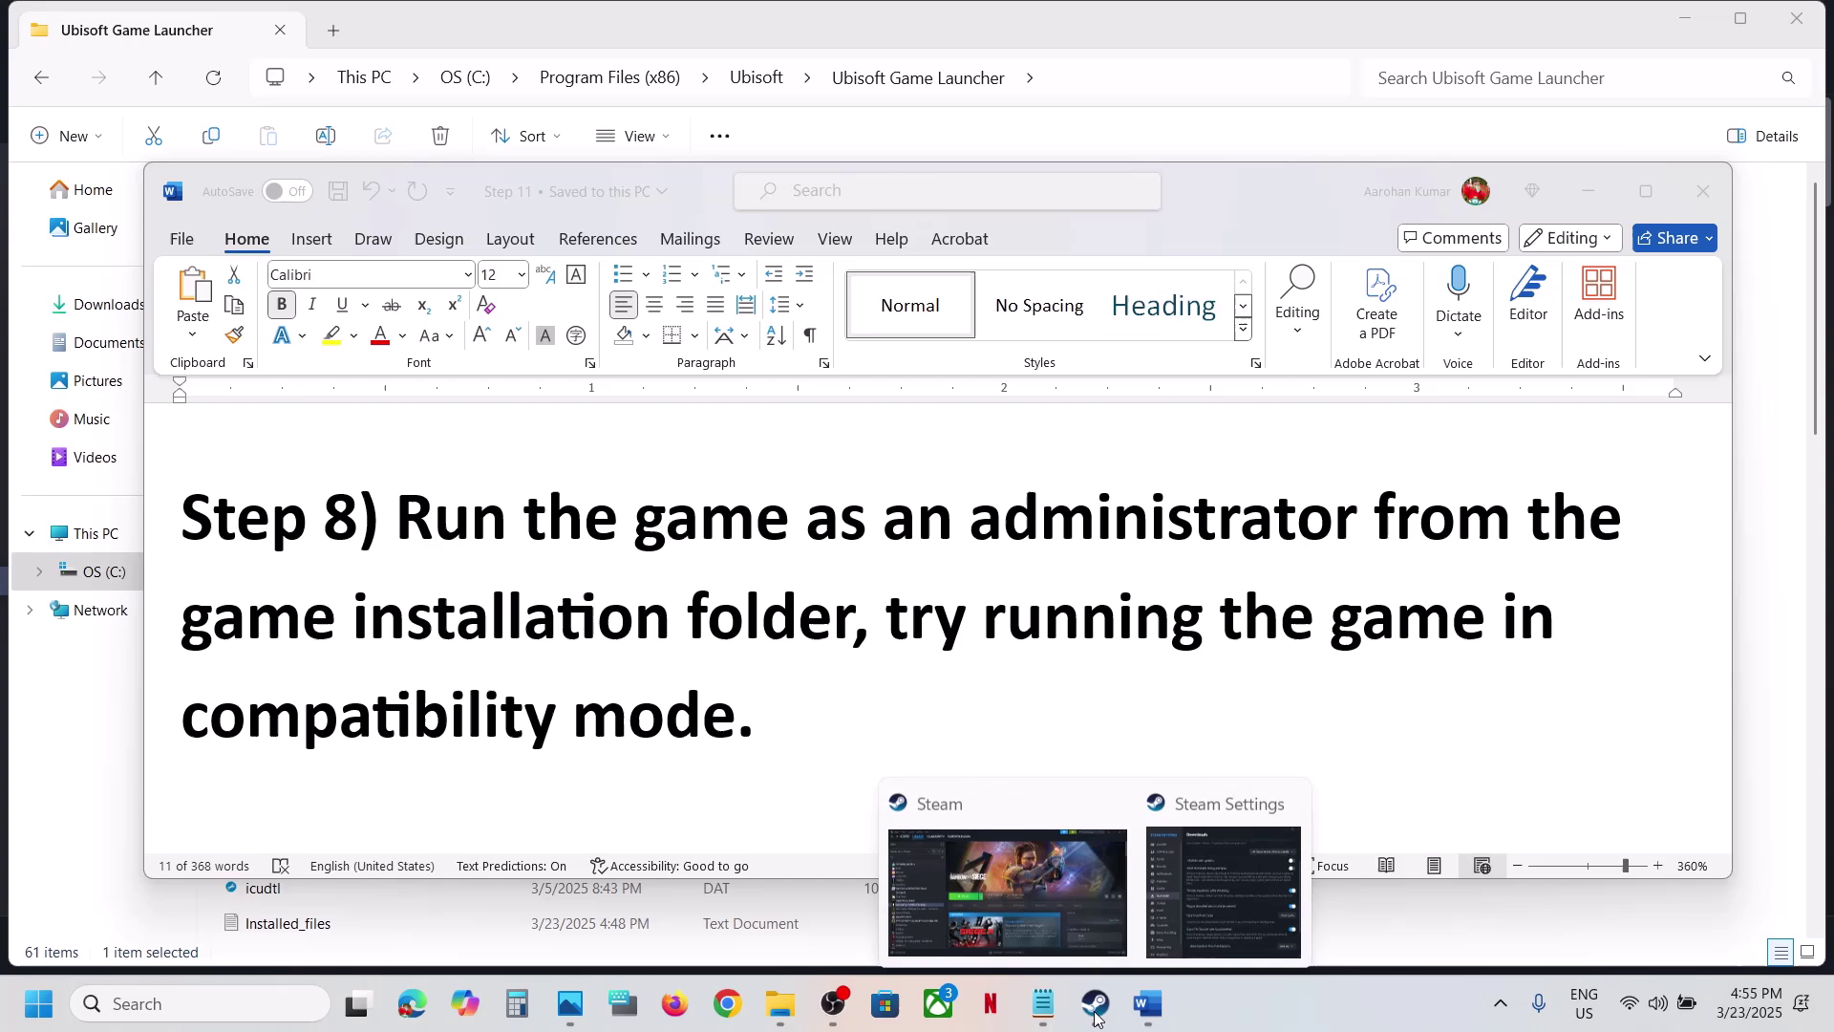
left_click(1052, 877)
right_click(251, 577)
mouse_move(331, 715)
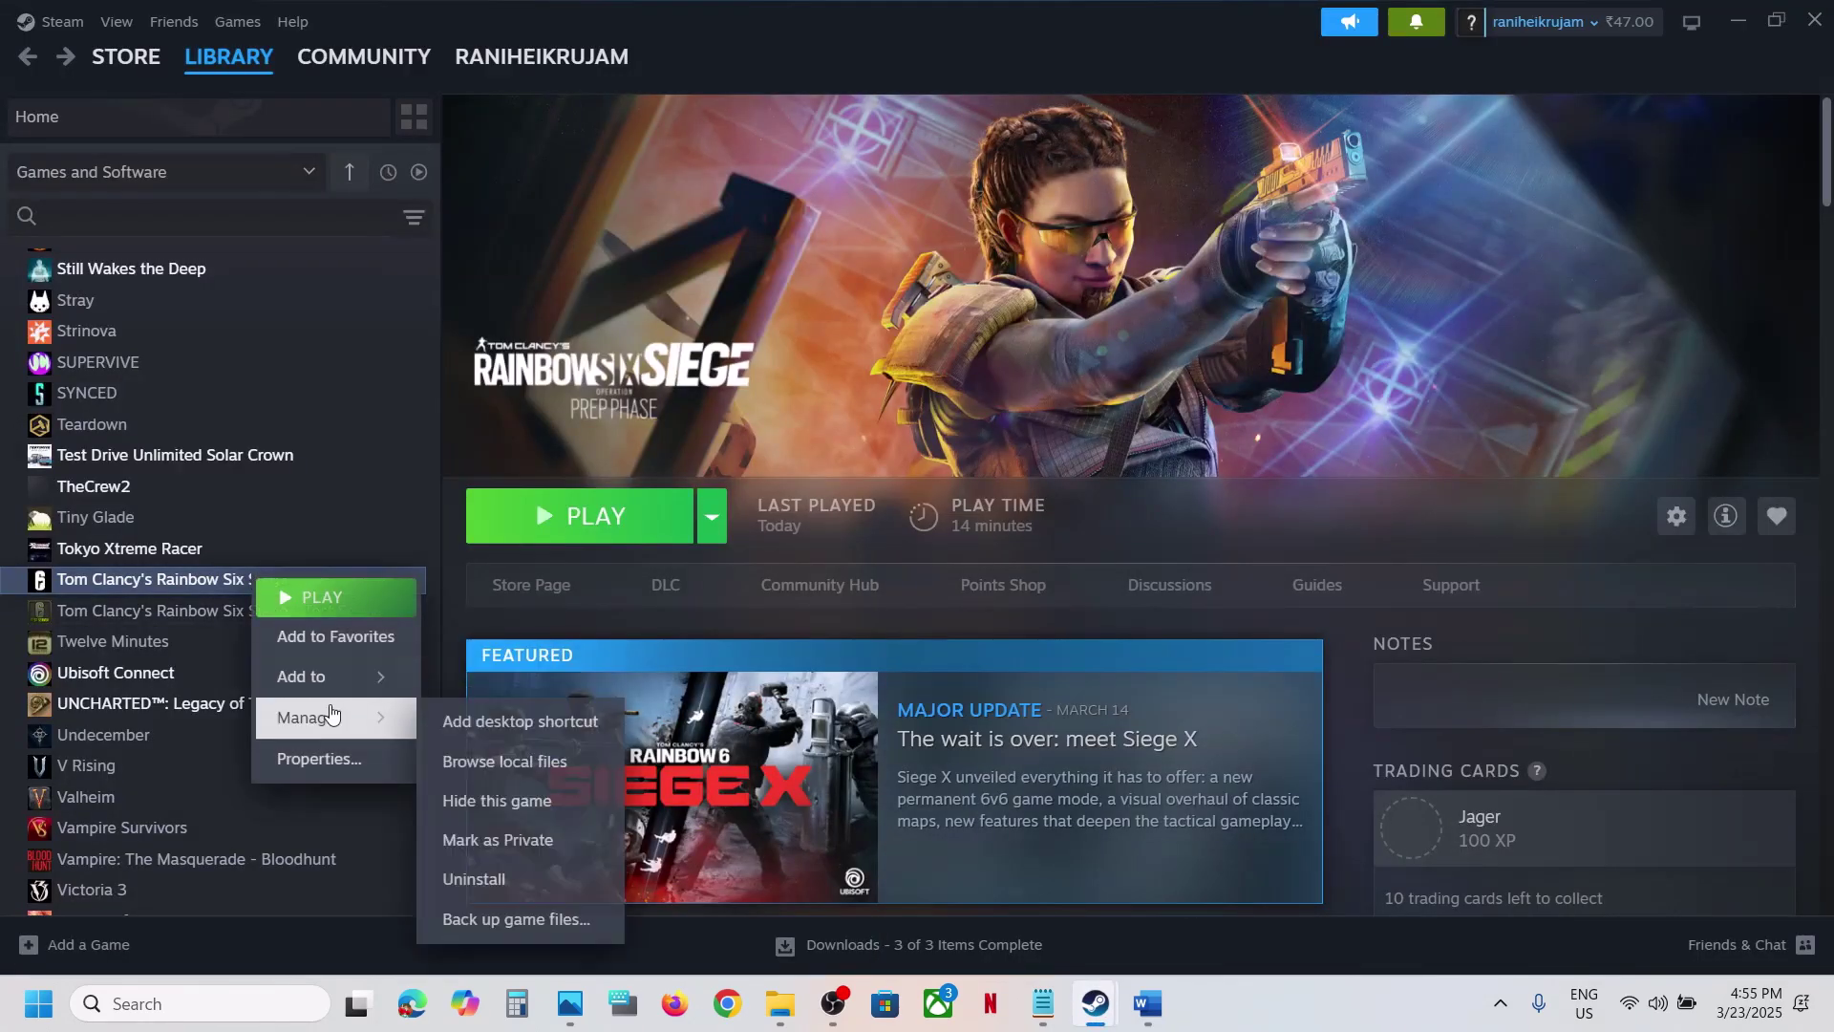
left_click(504, 762)
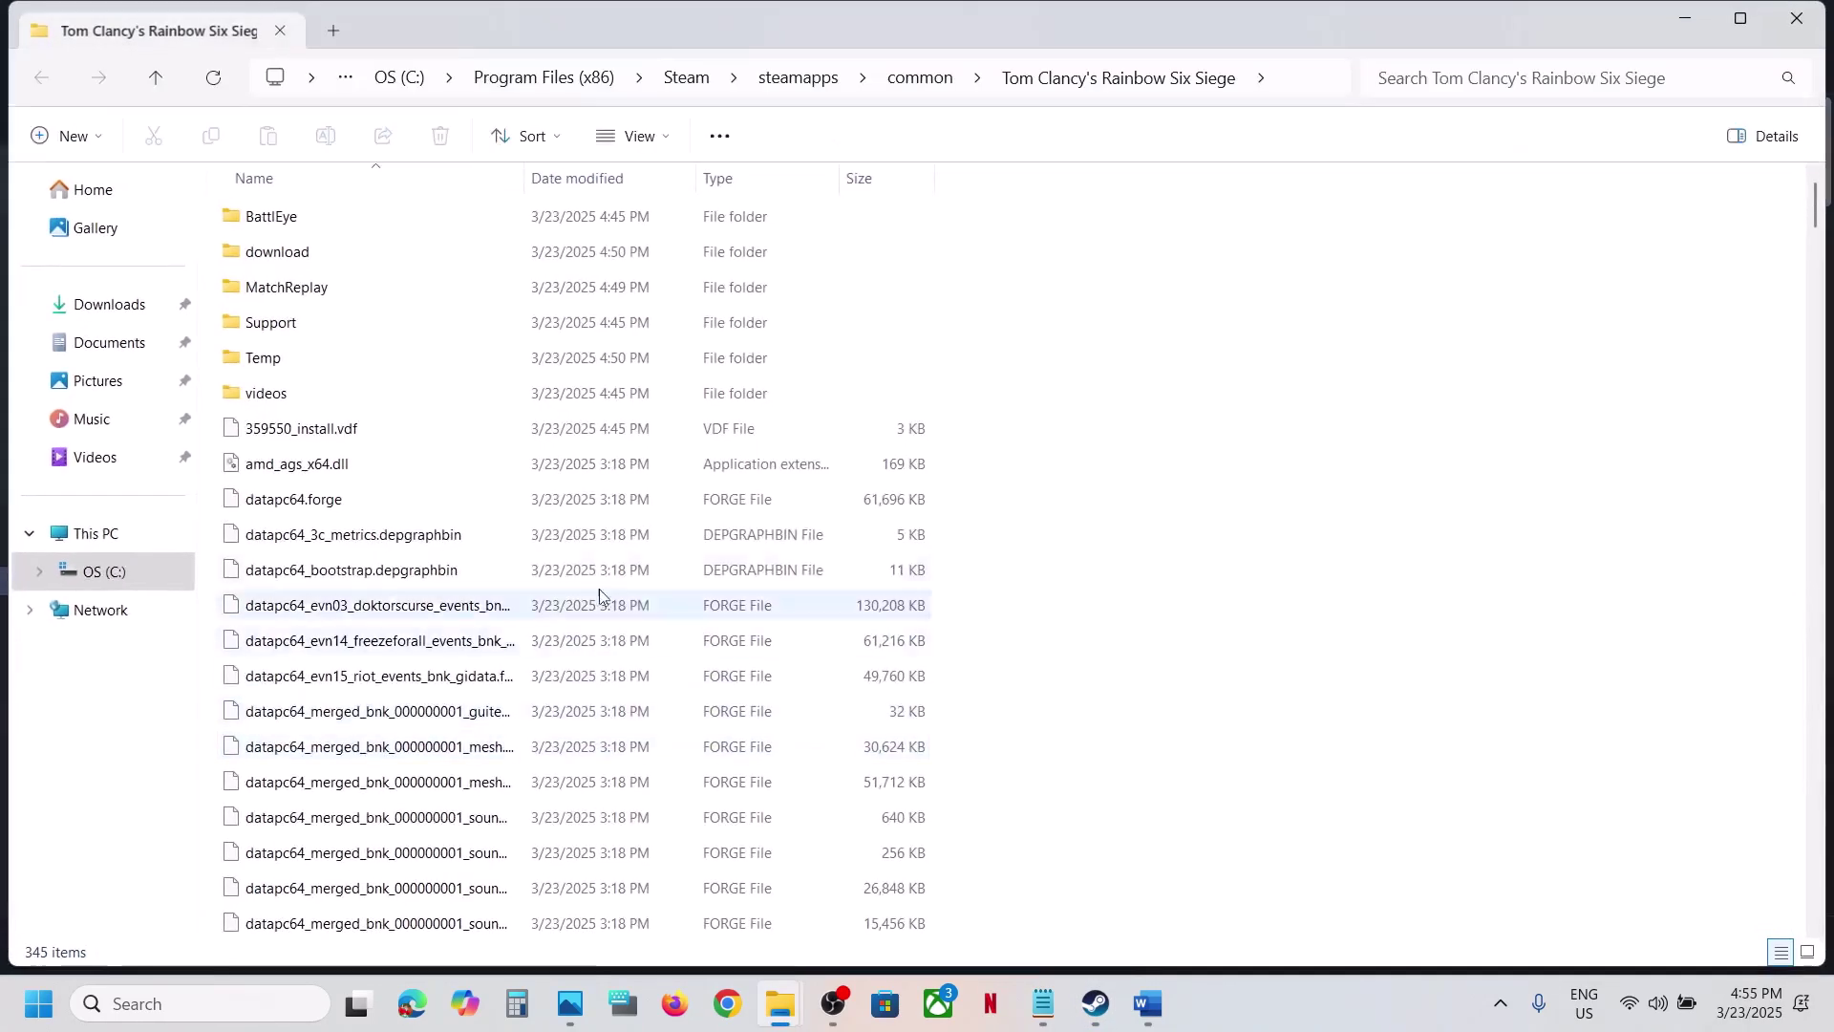
Step: Set the RainbowSix application in the game's installation folder to run as an administrator and apply the change
scroll(544, 556, "down", 20)
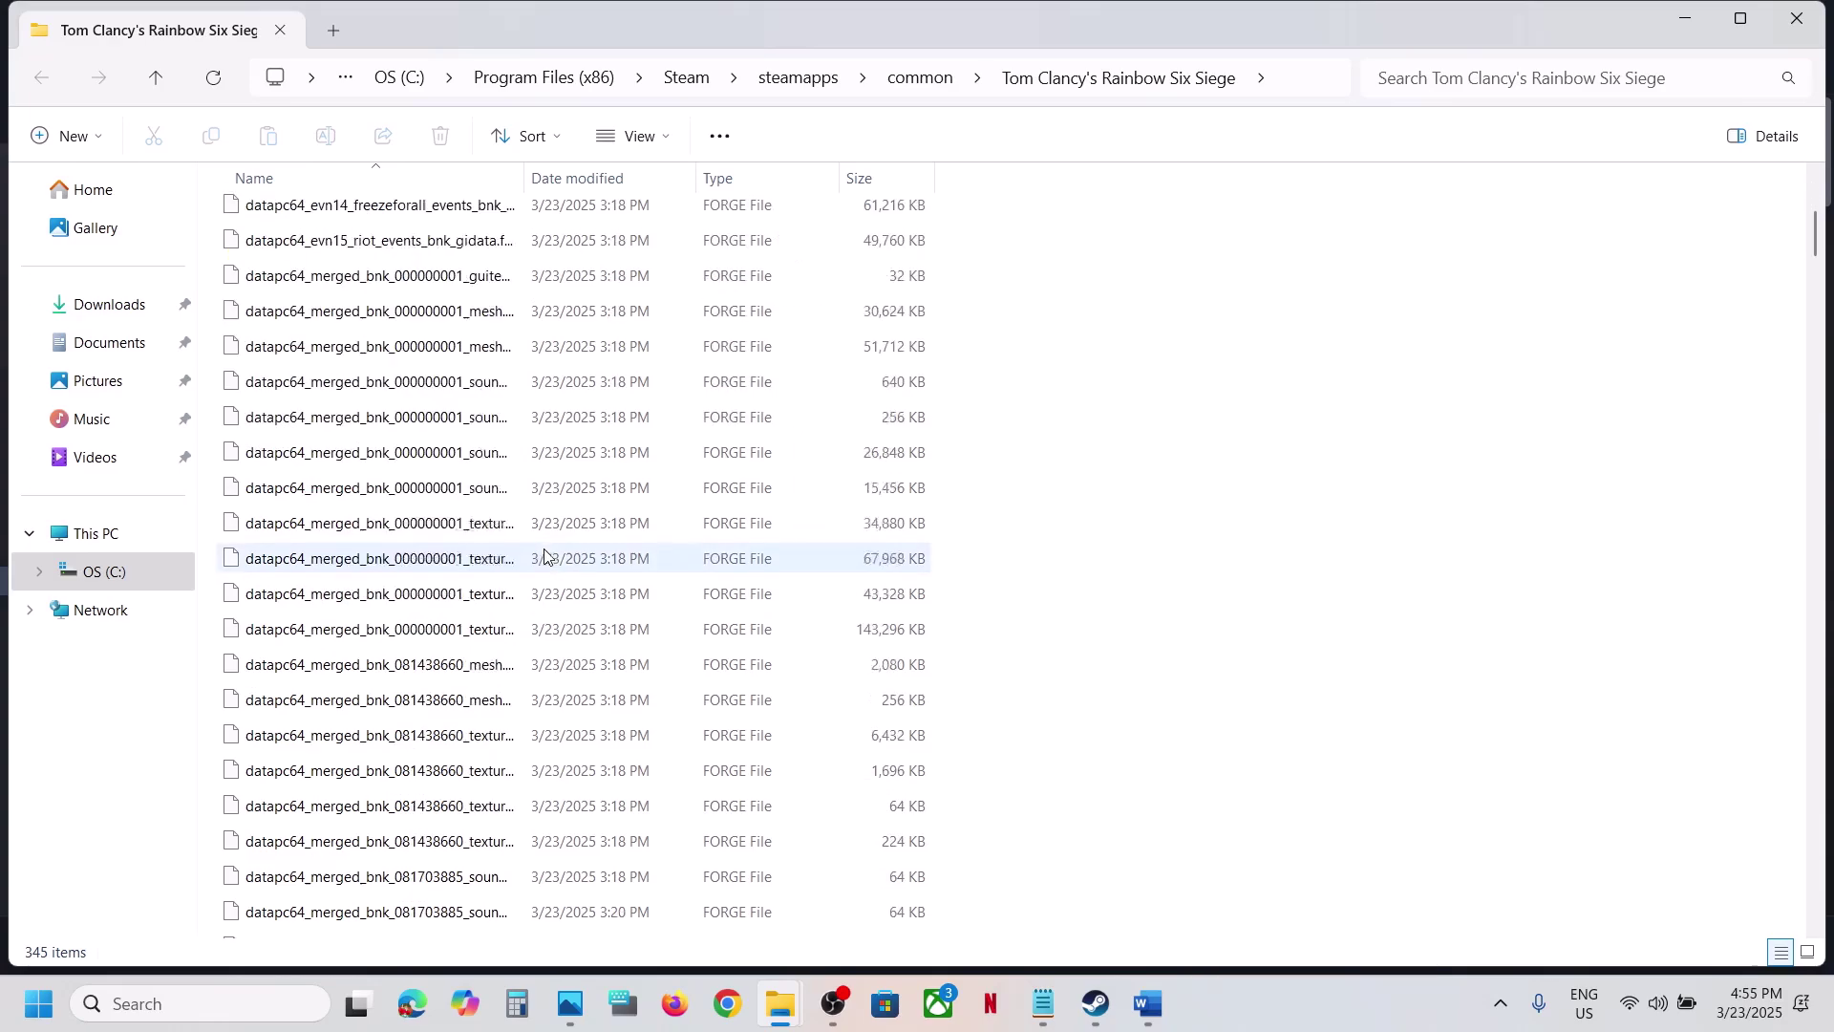
scroll(544, 556, "down", 20)
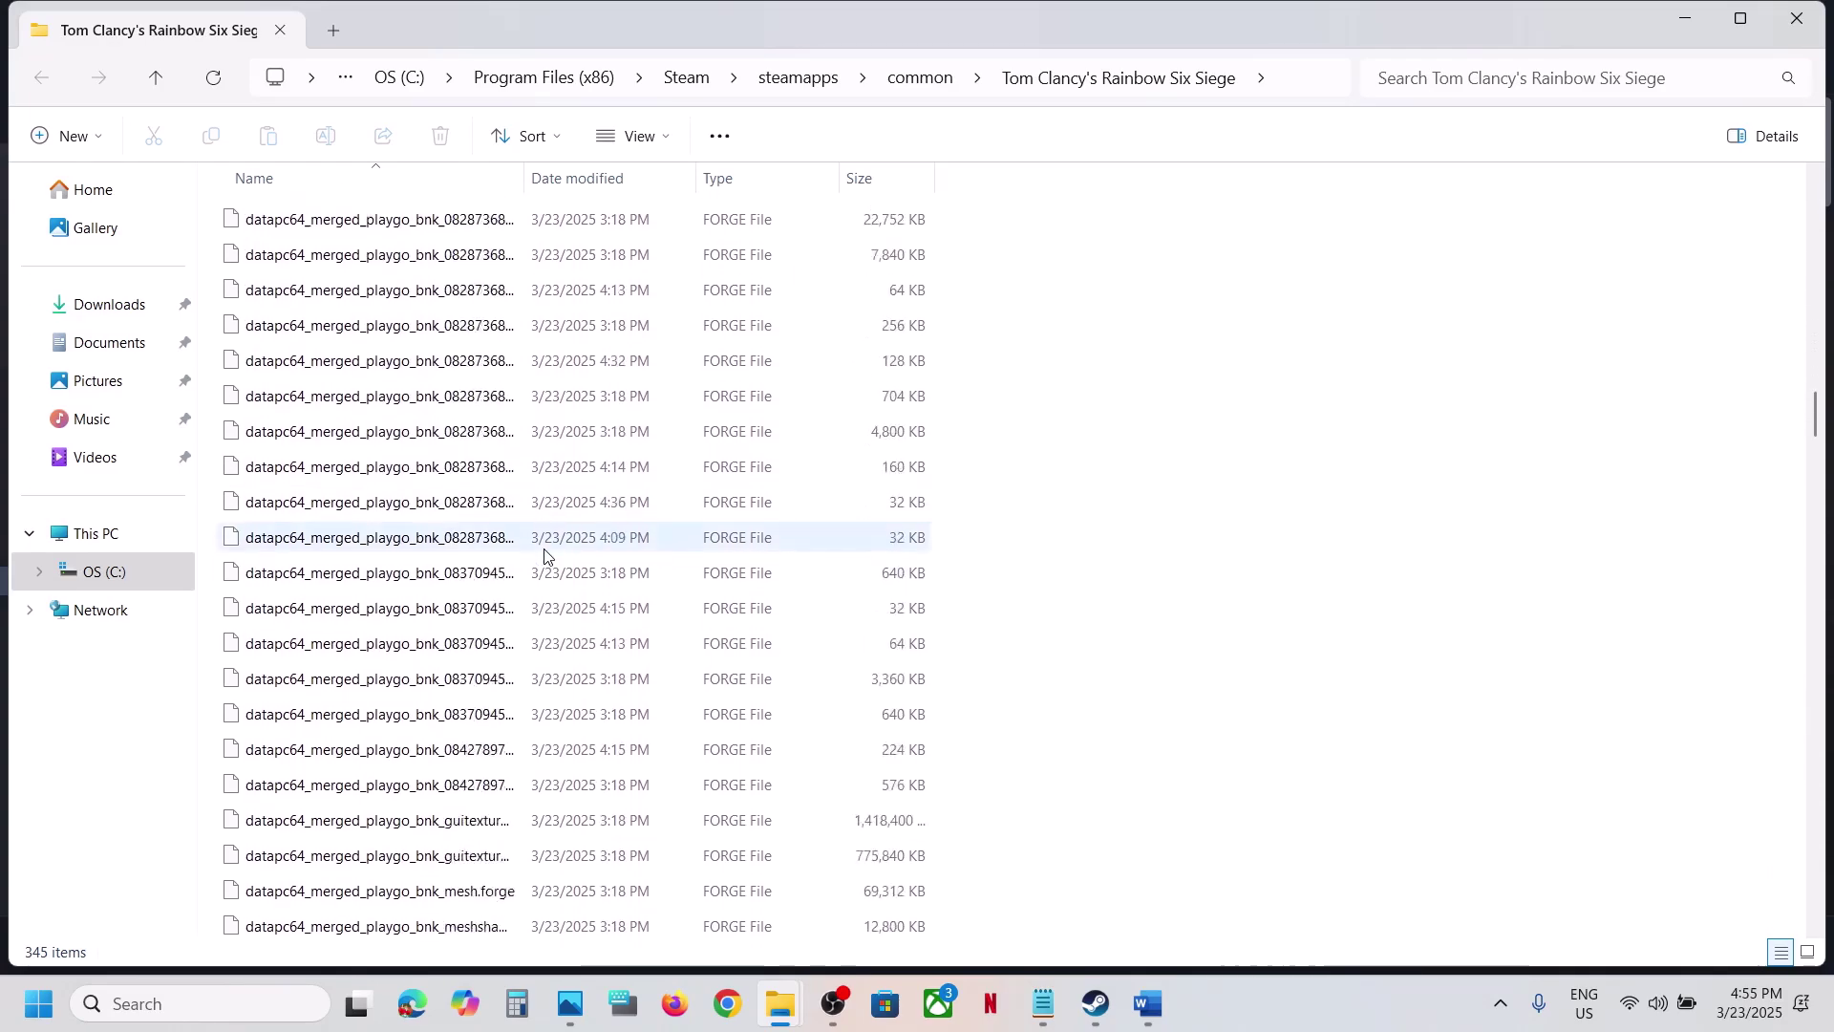
scroll(545, 556, "down", 20)
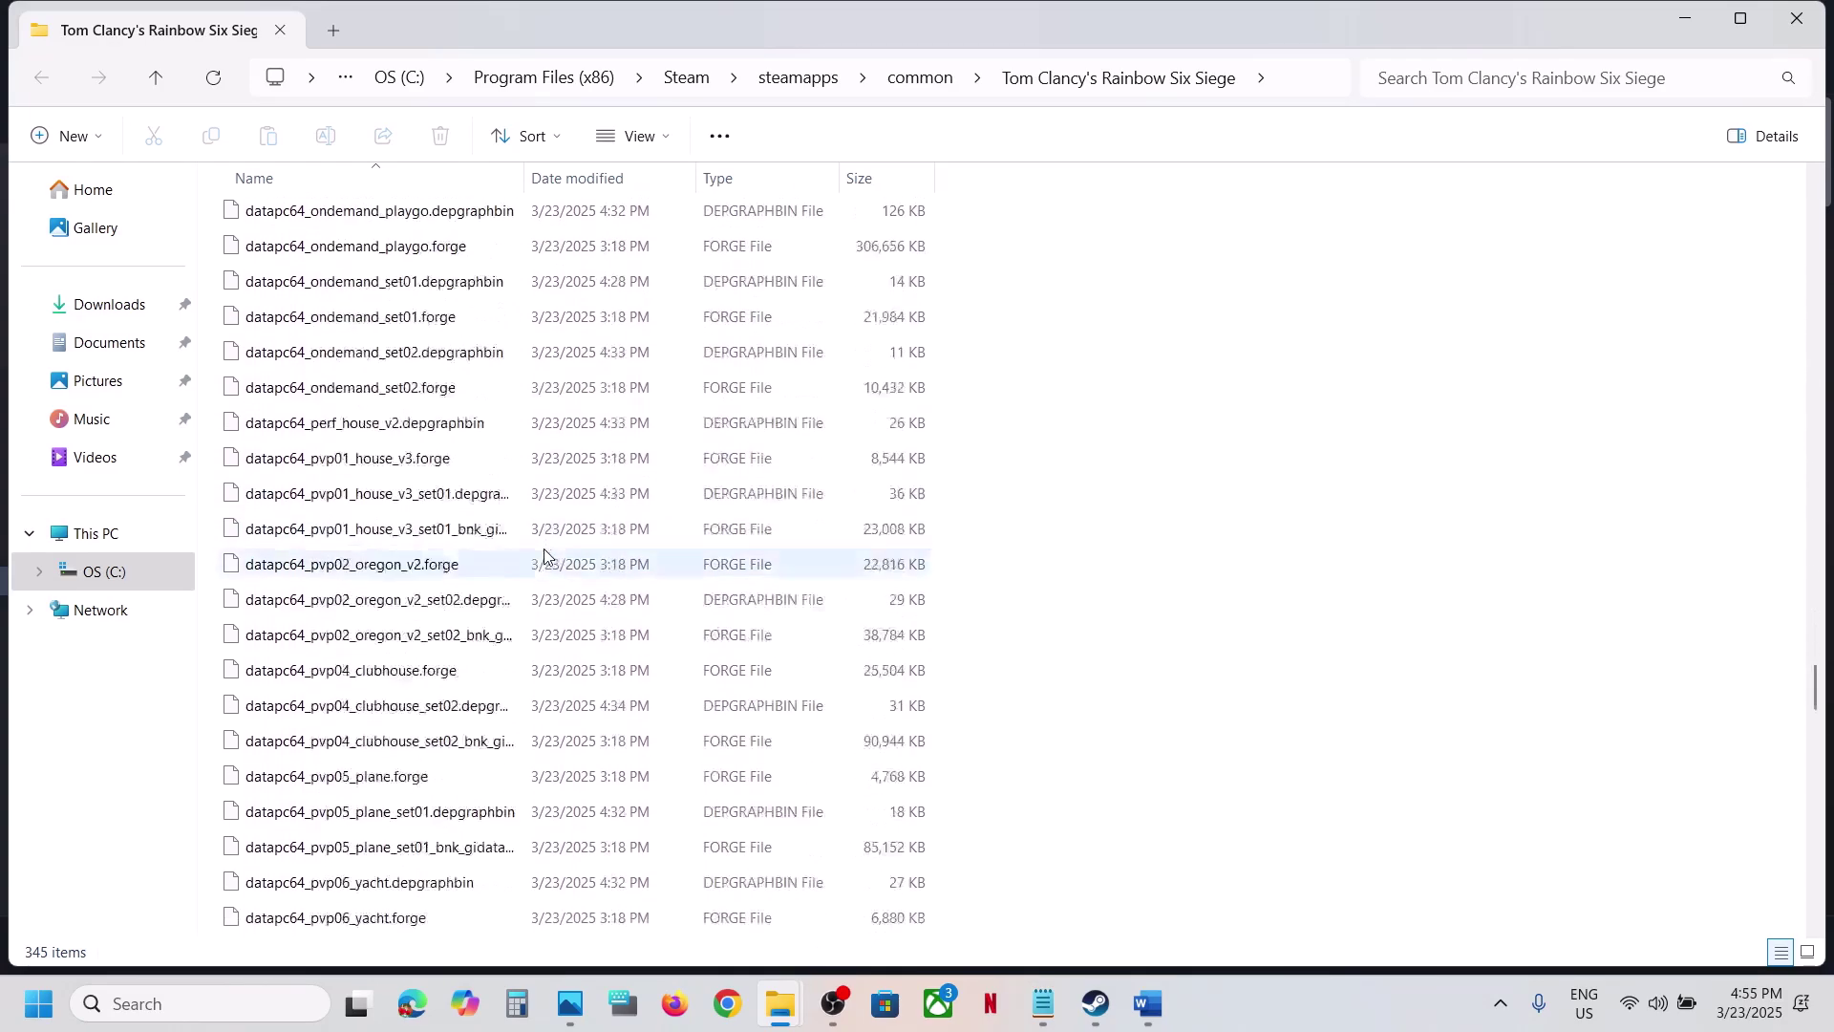
scroll(545, 556, "down", 1)
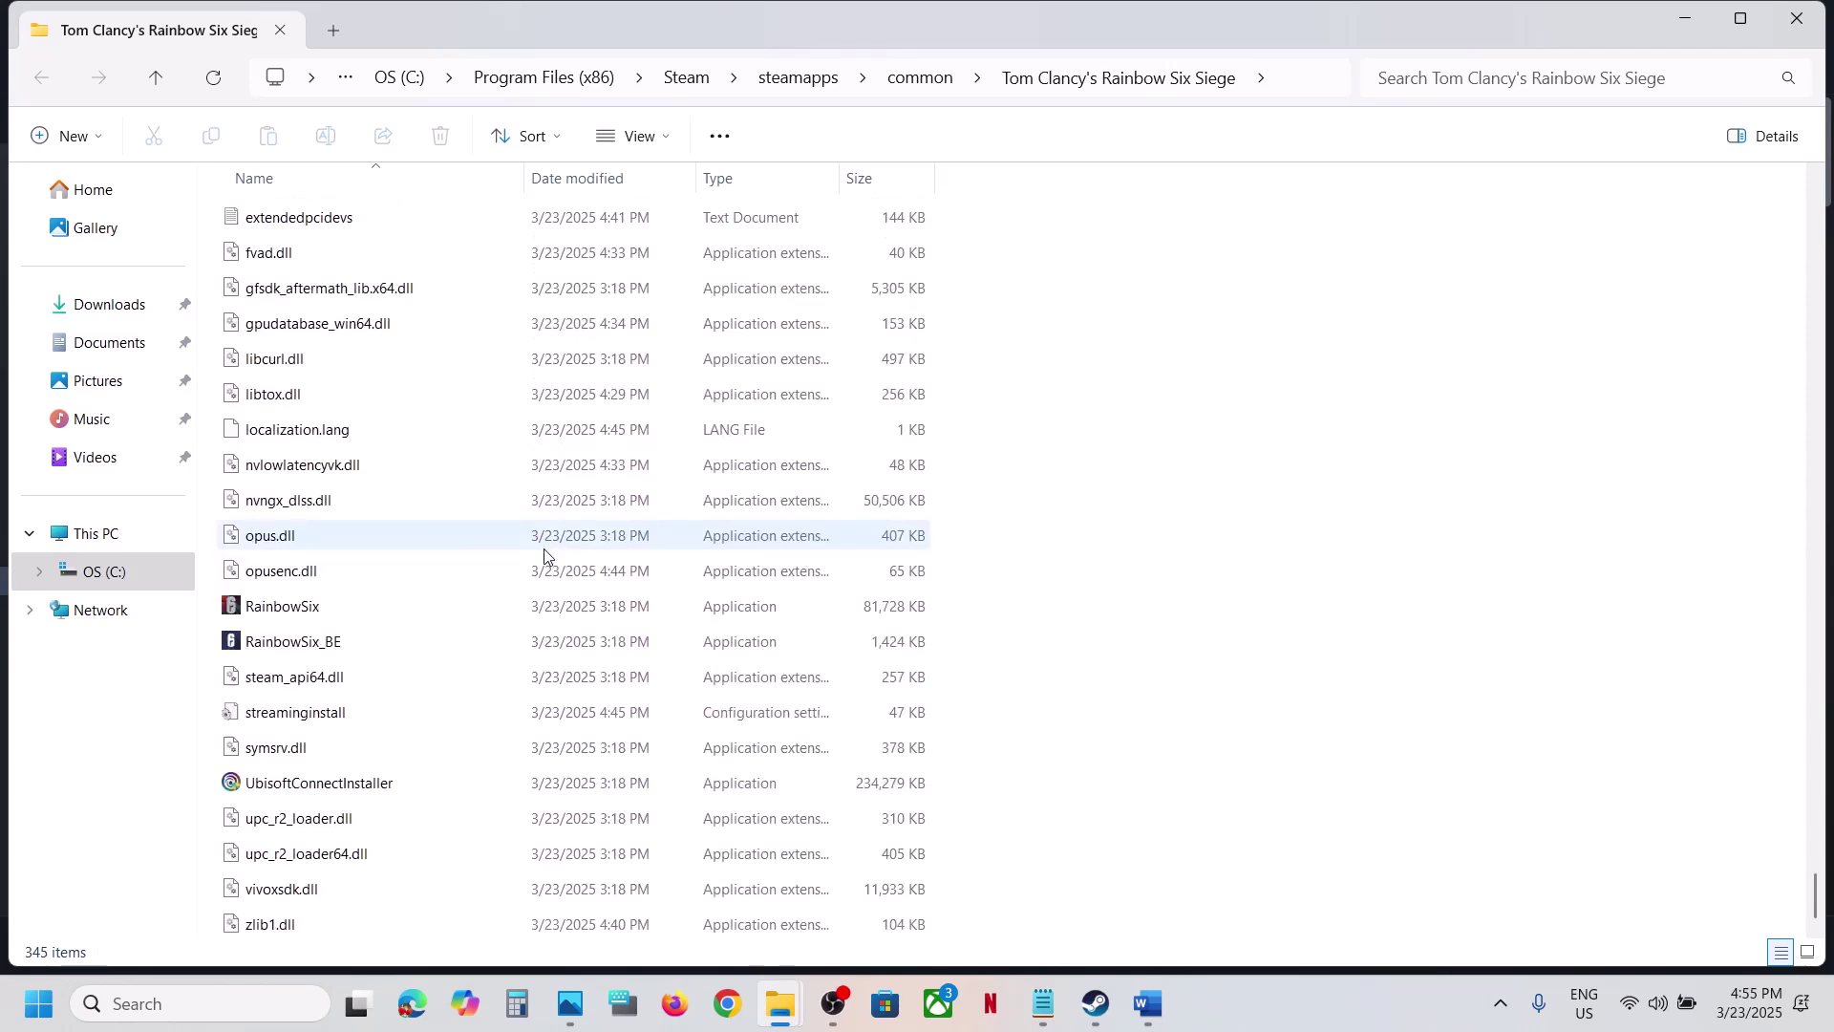
left_click(310, 609)
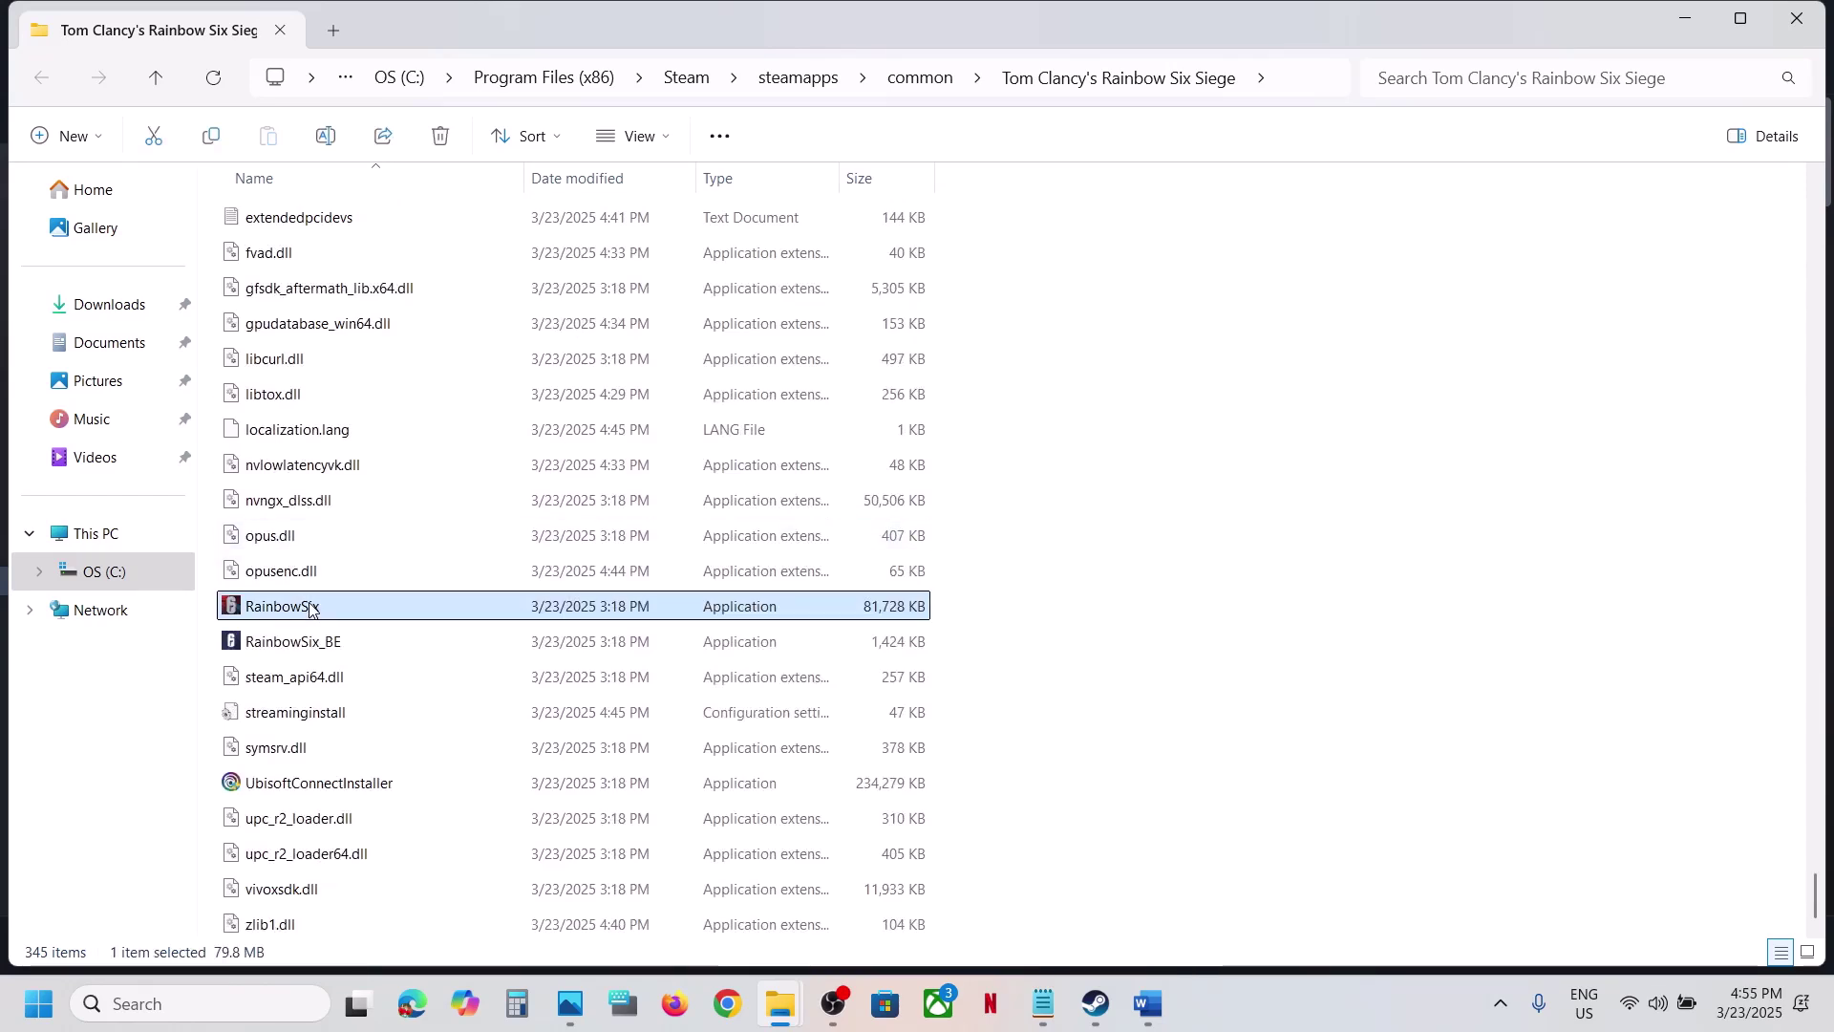
right_click(291, 613)
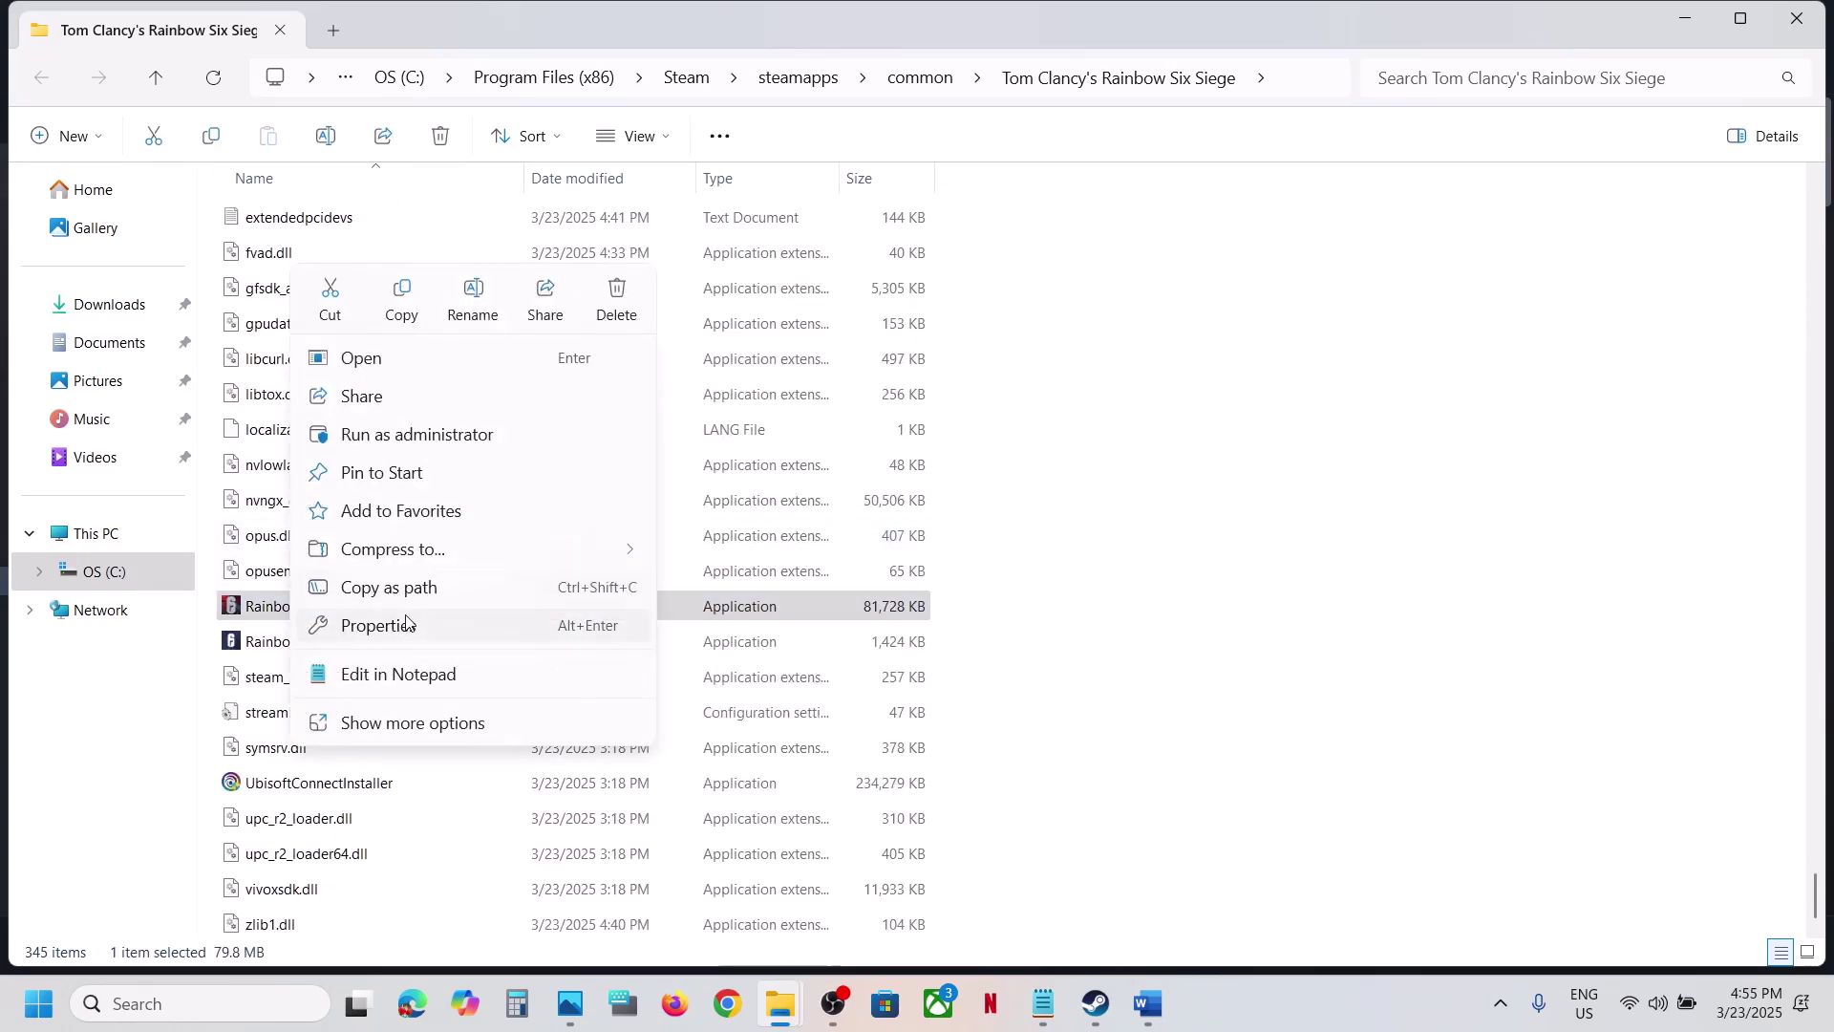
left_click(404, 624)
left_click(545, 380)
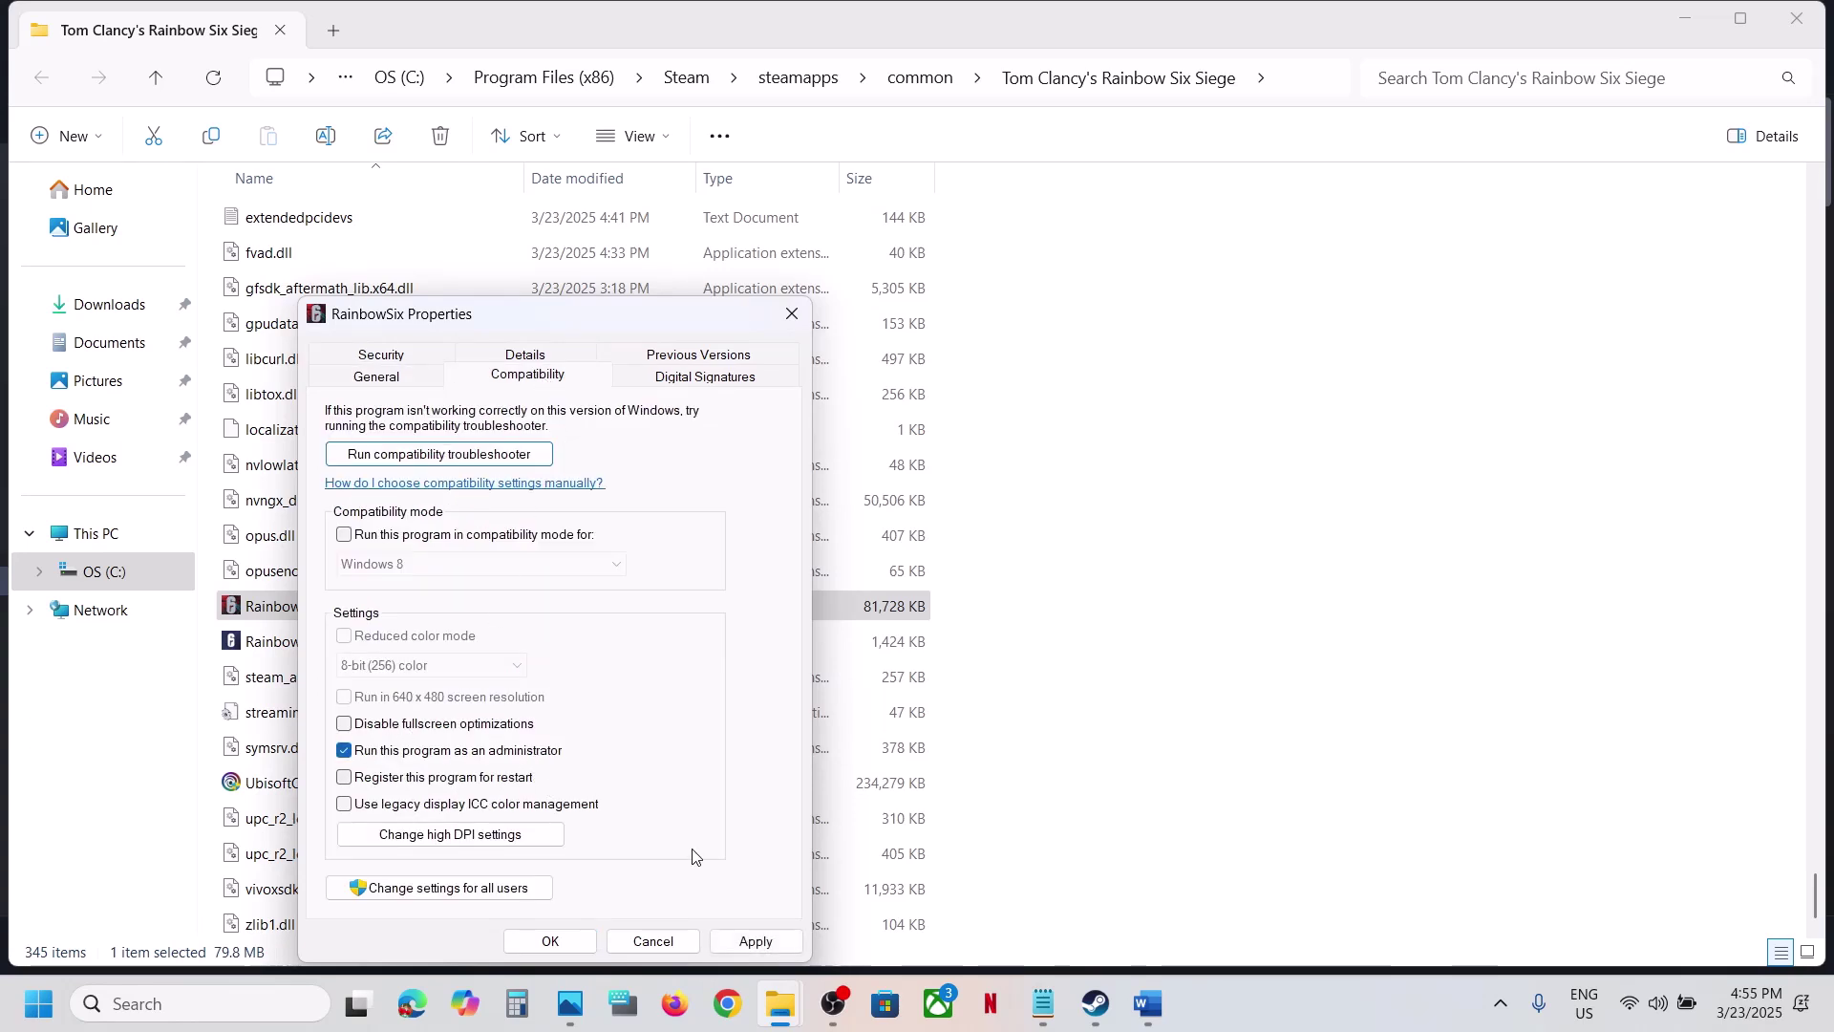
left_click(721, 940)
left_click(536, 944)
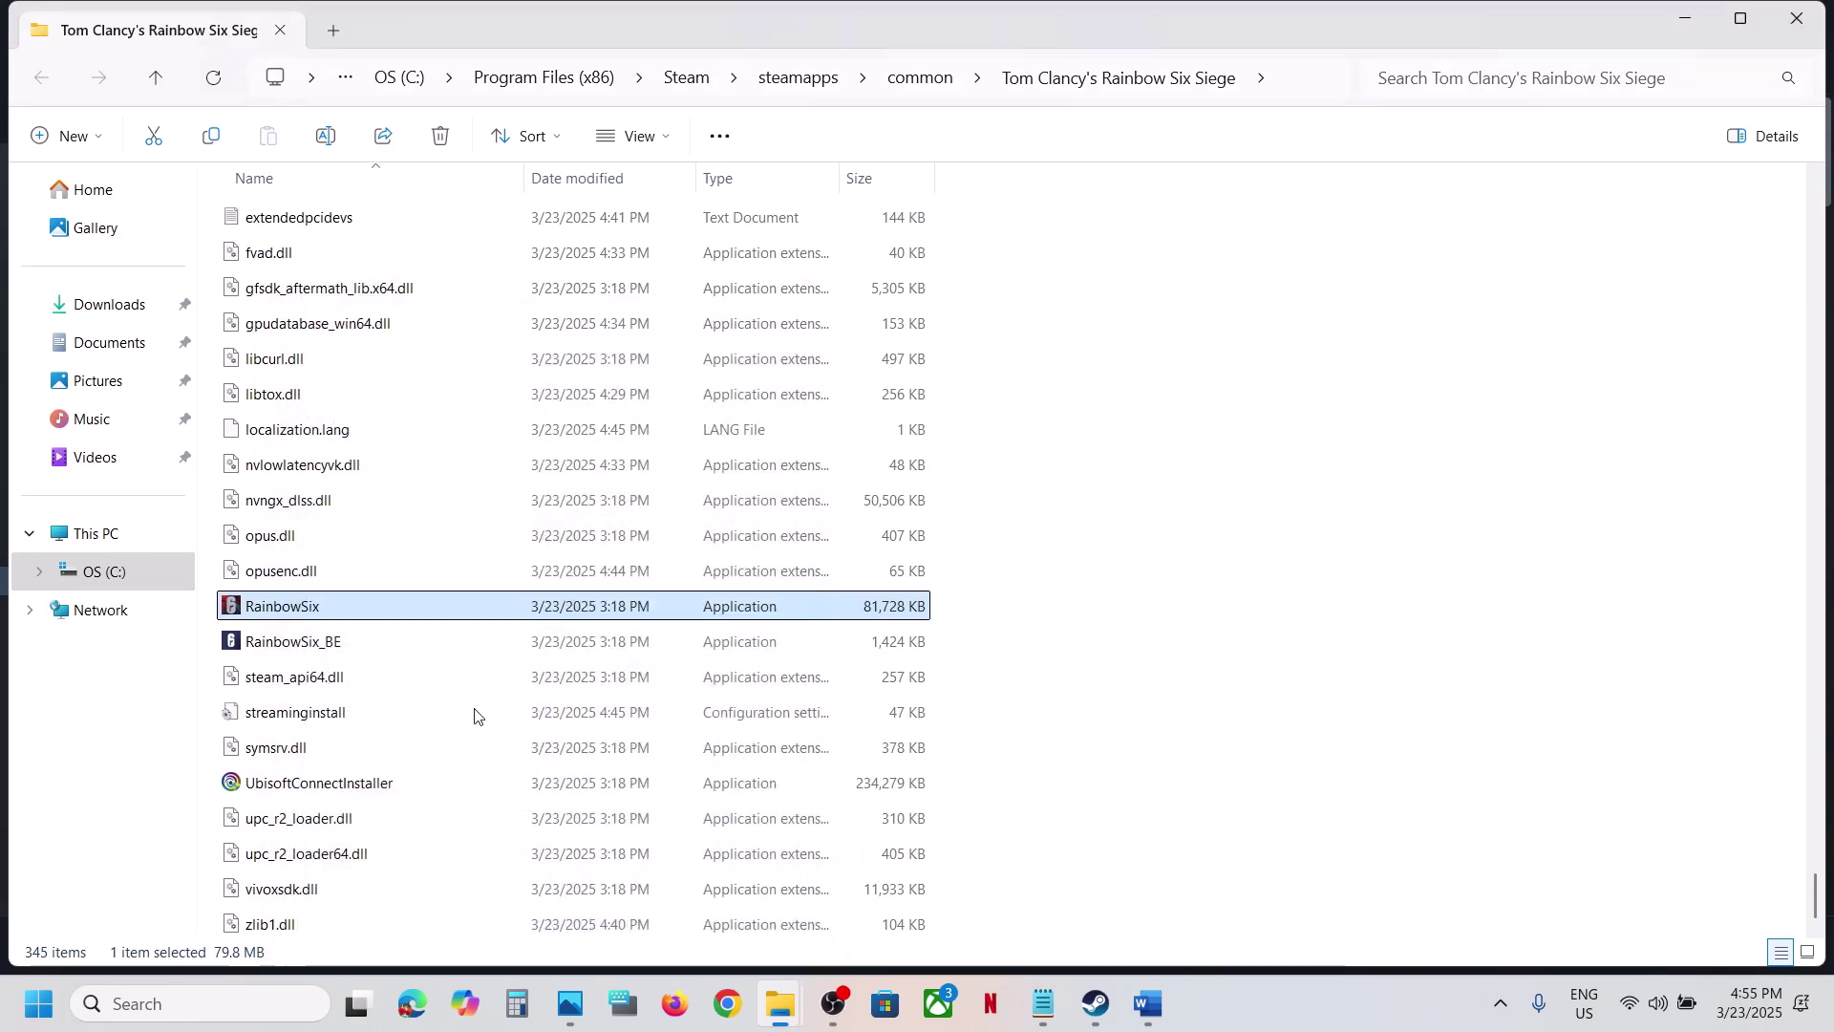
Step: Enable compatibility mode for Windows 8 in the RainbowSix application's properties and apply it
right_click(292, 609)
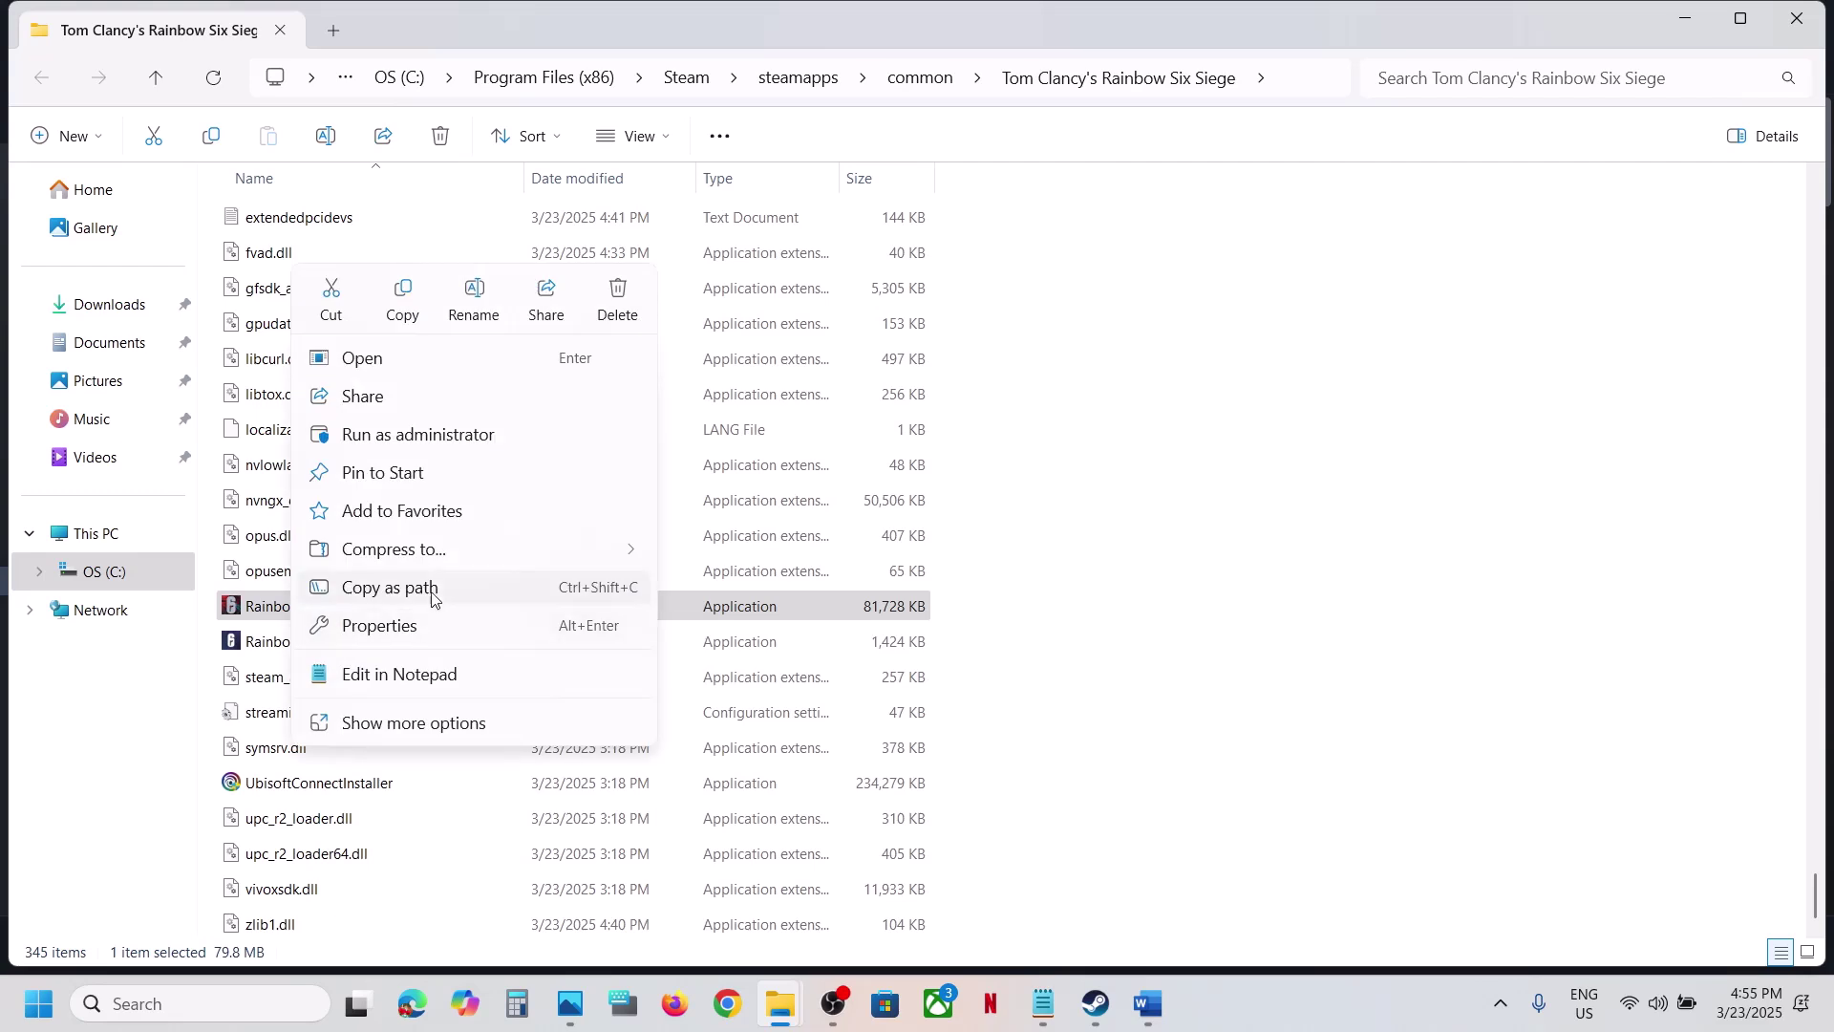
left_click(394, 627)
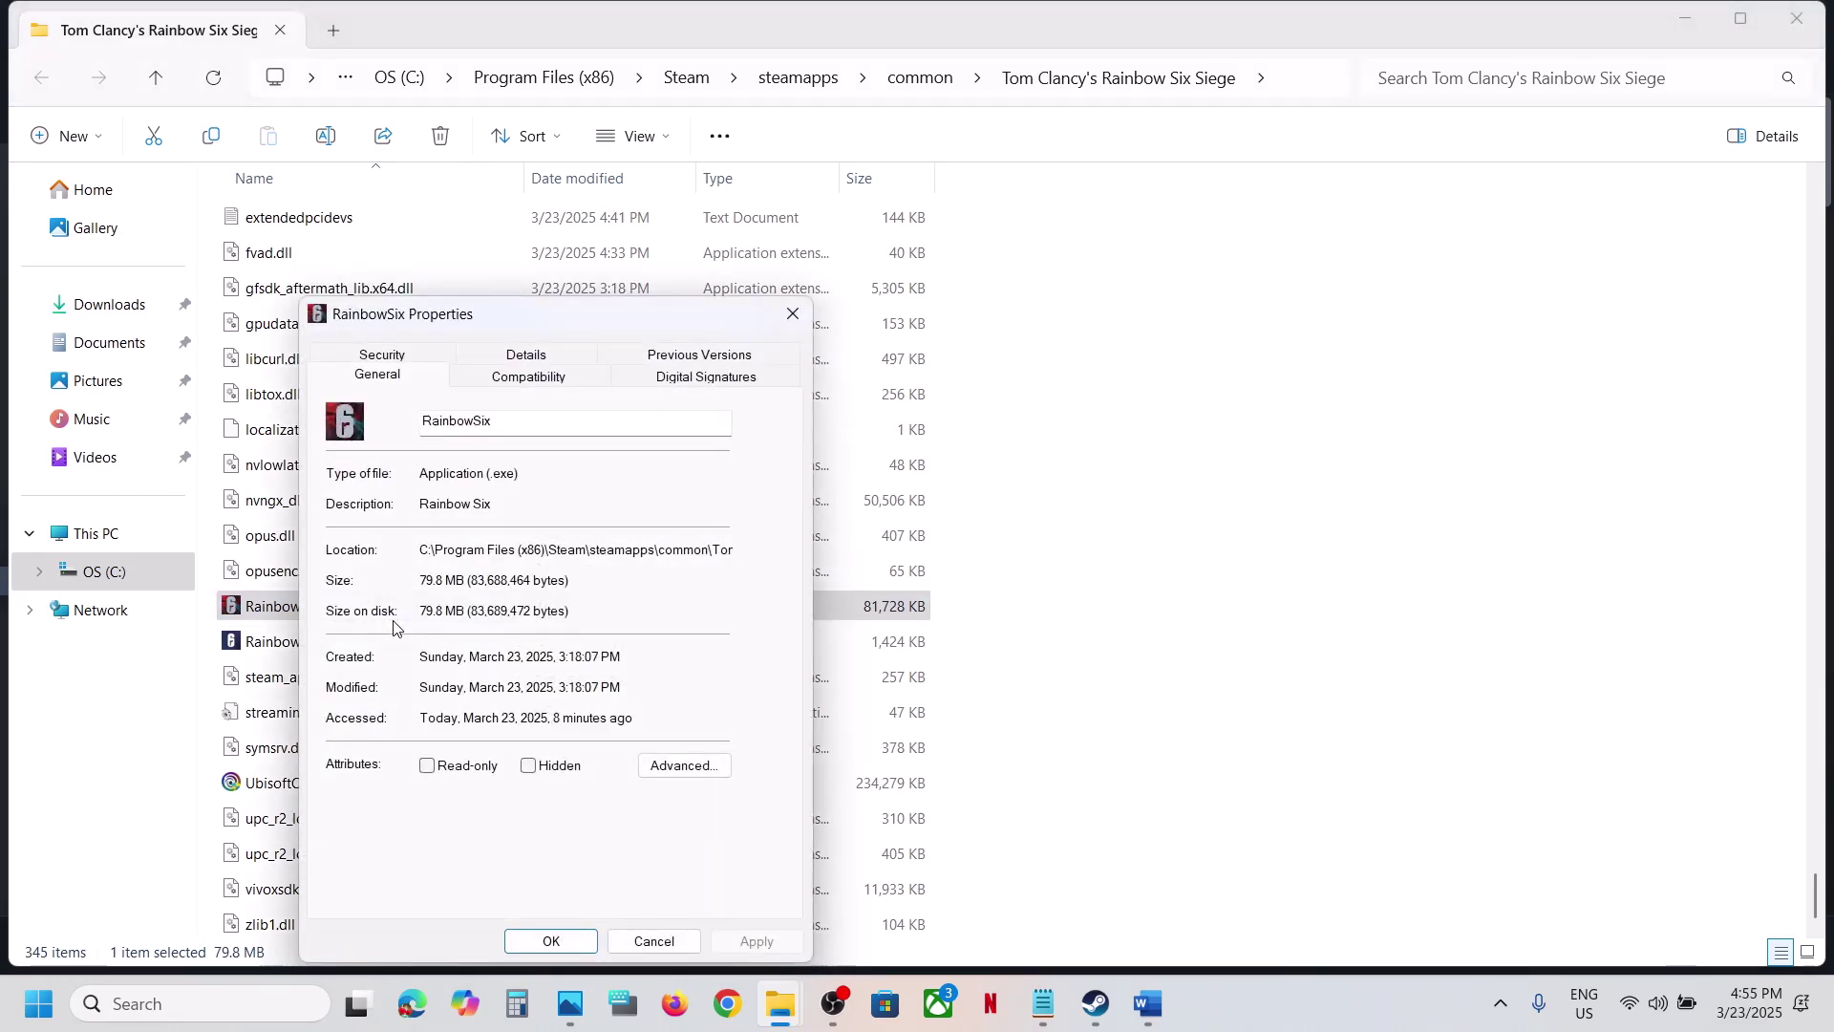
left_click(492, 380)
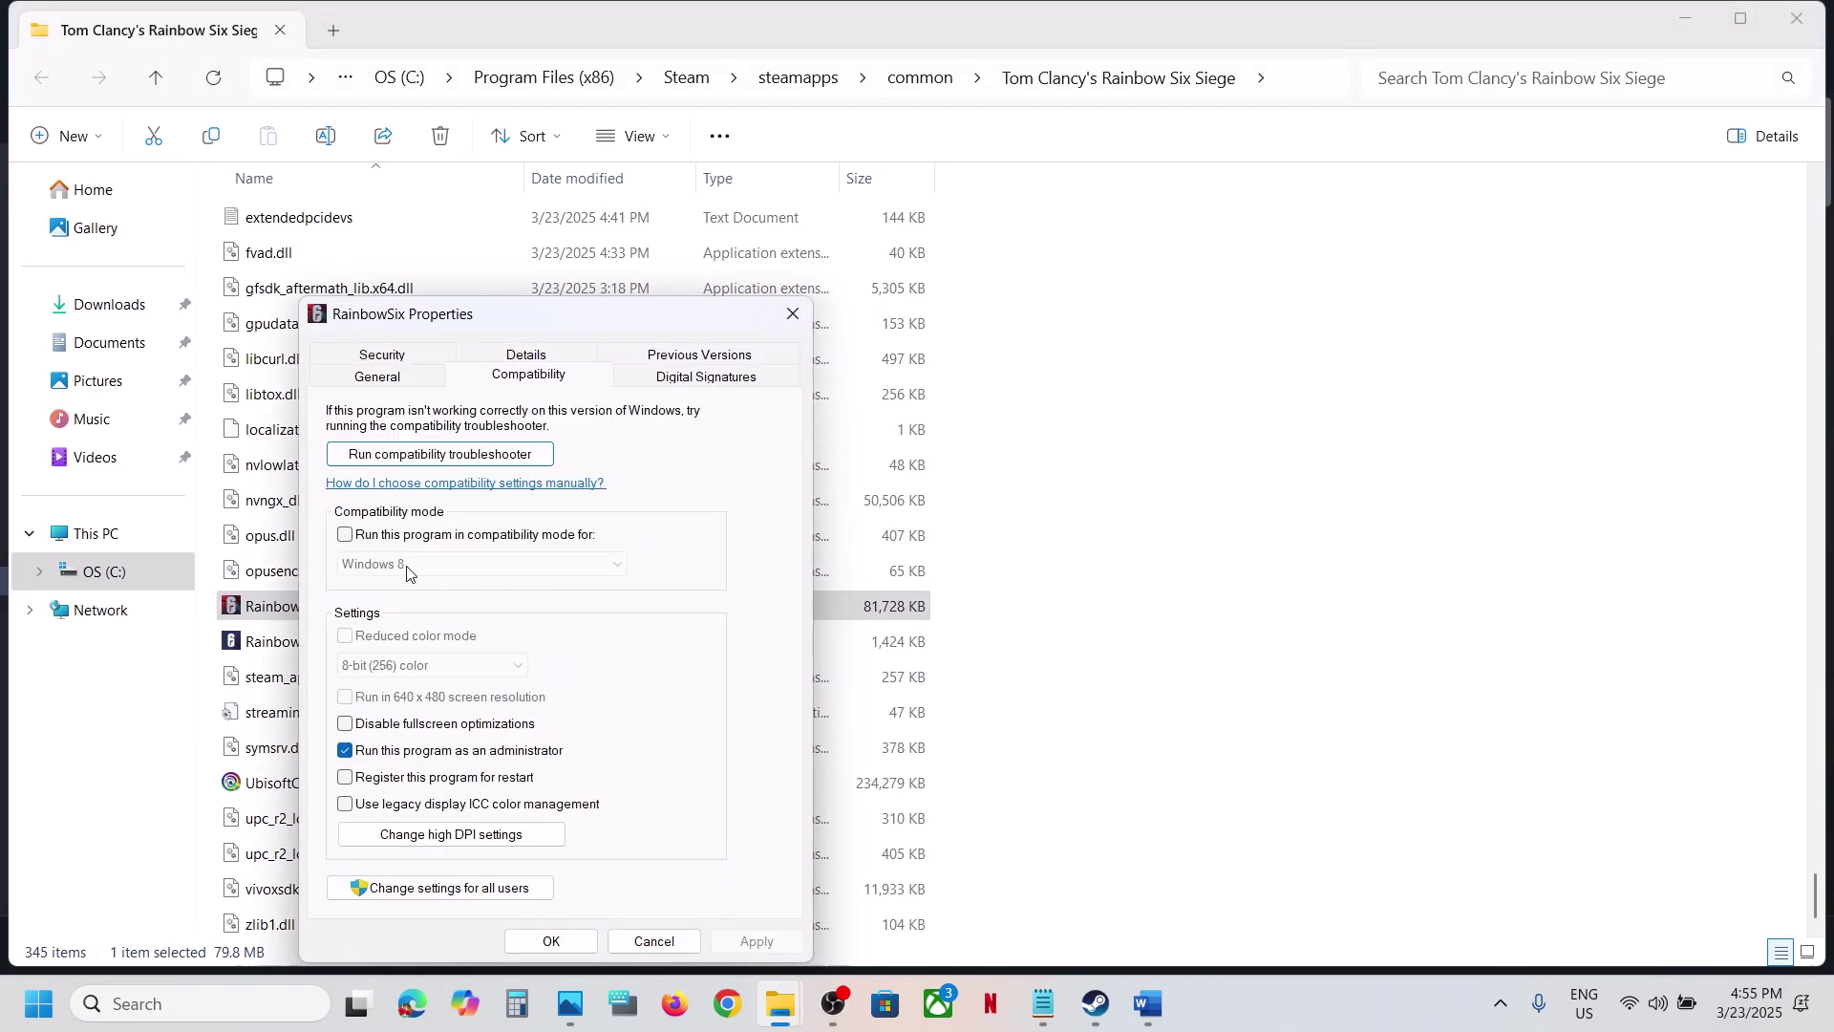
left_click(346, 537)
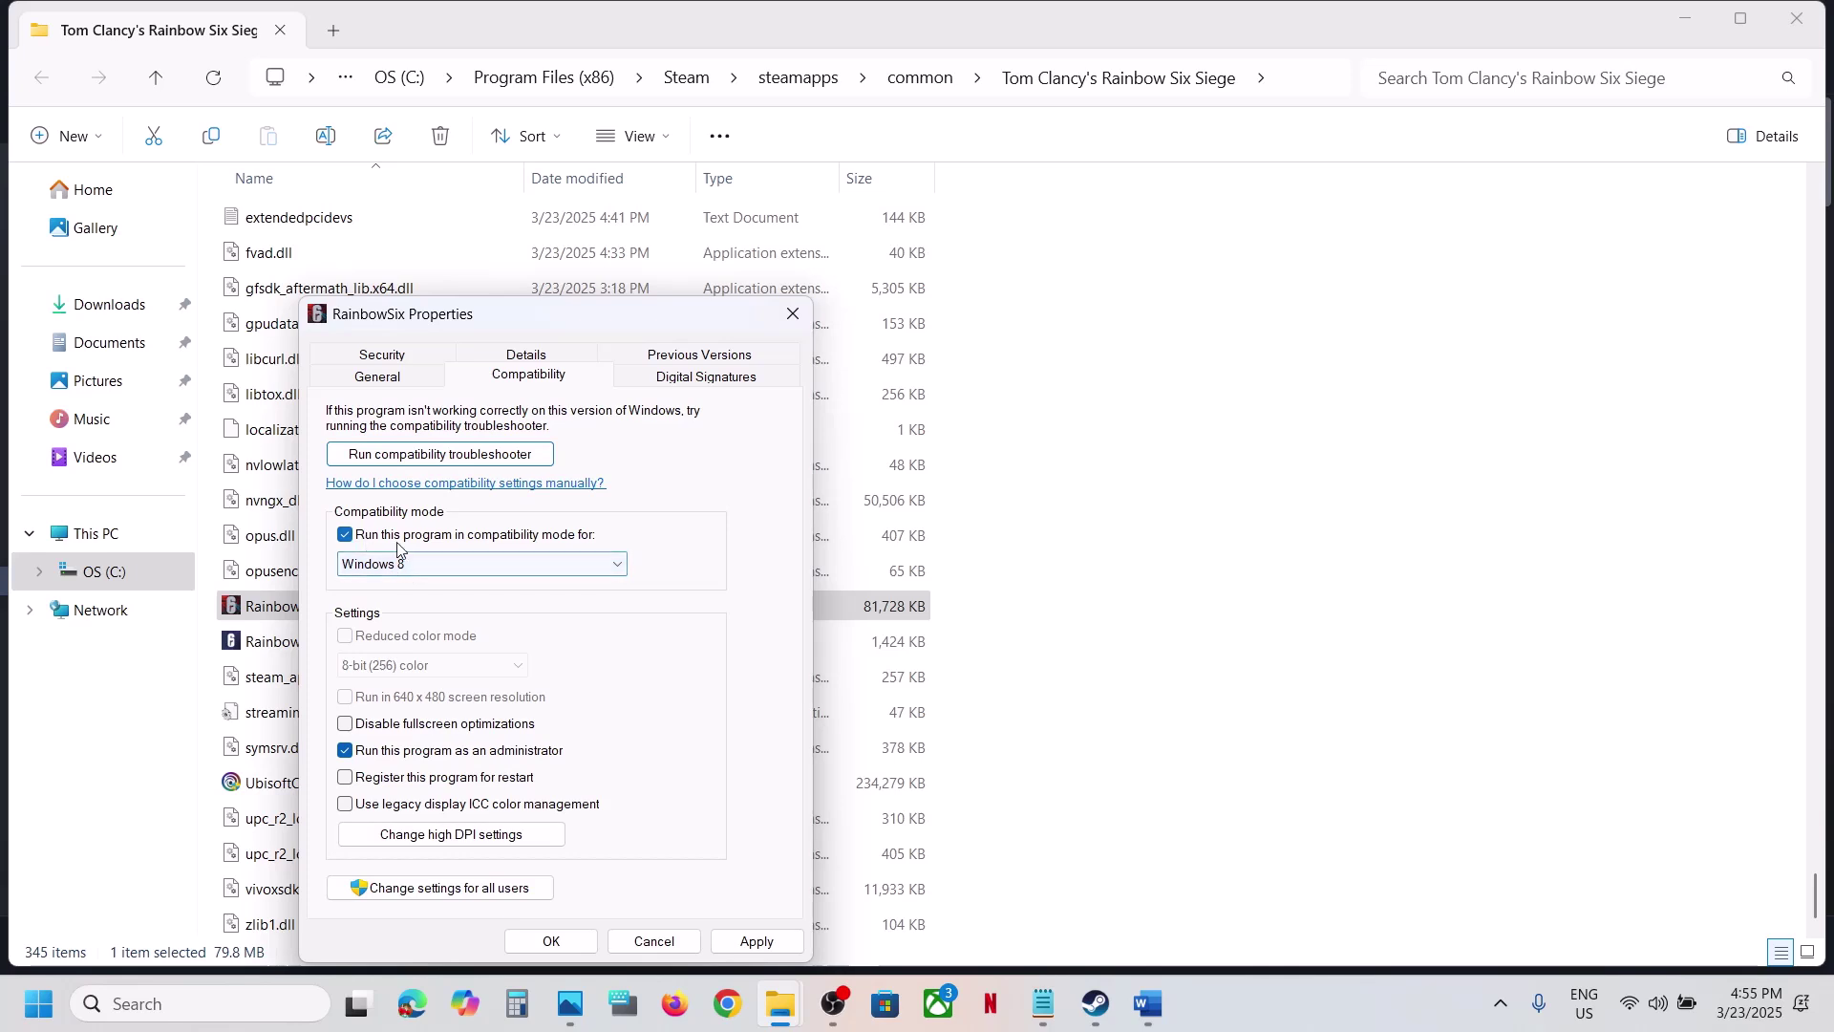
left_click(751, 945)
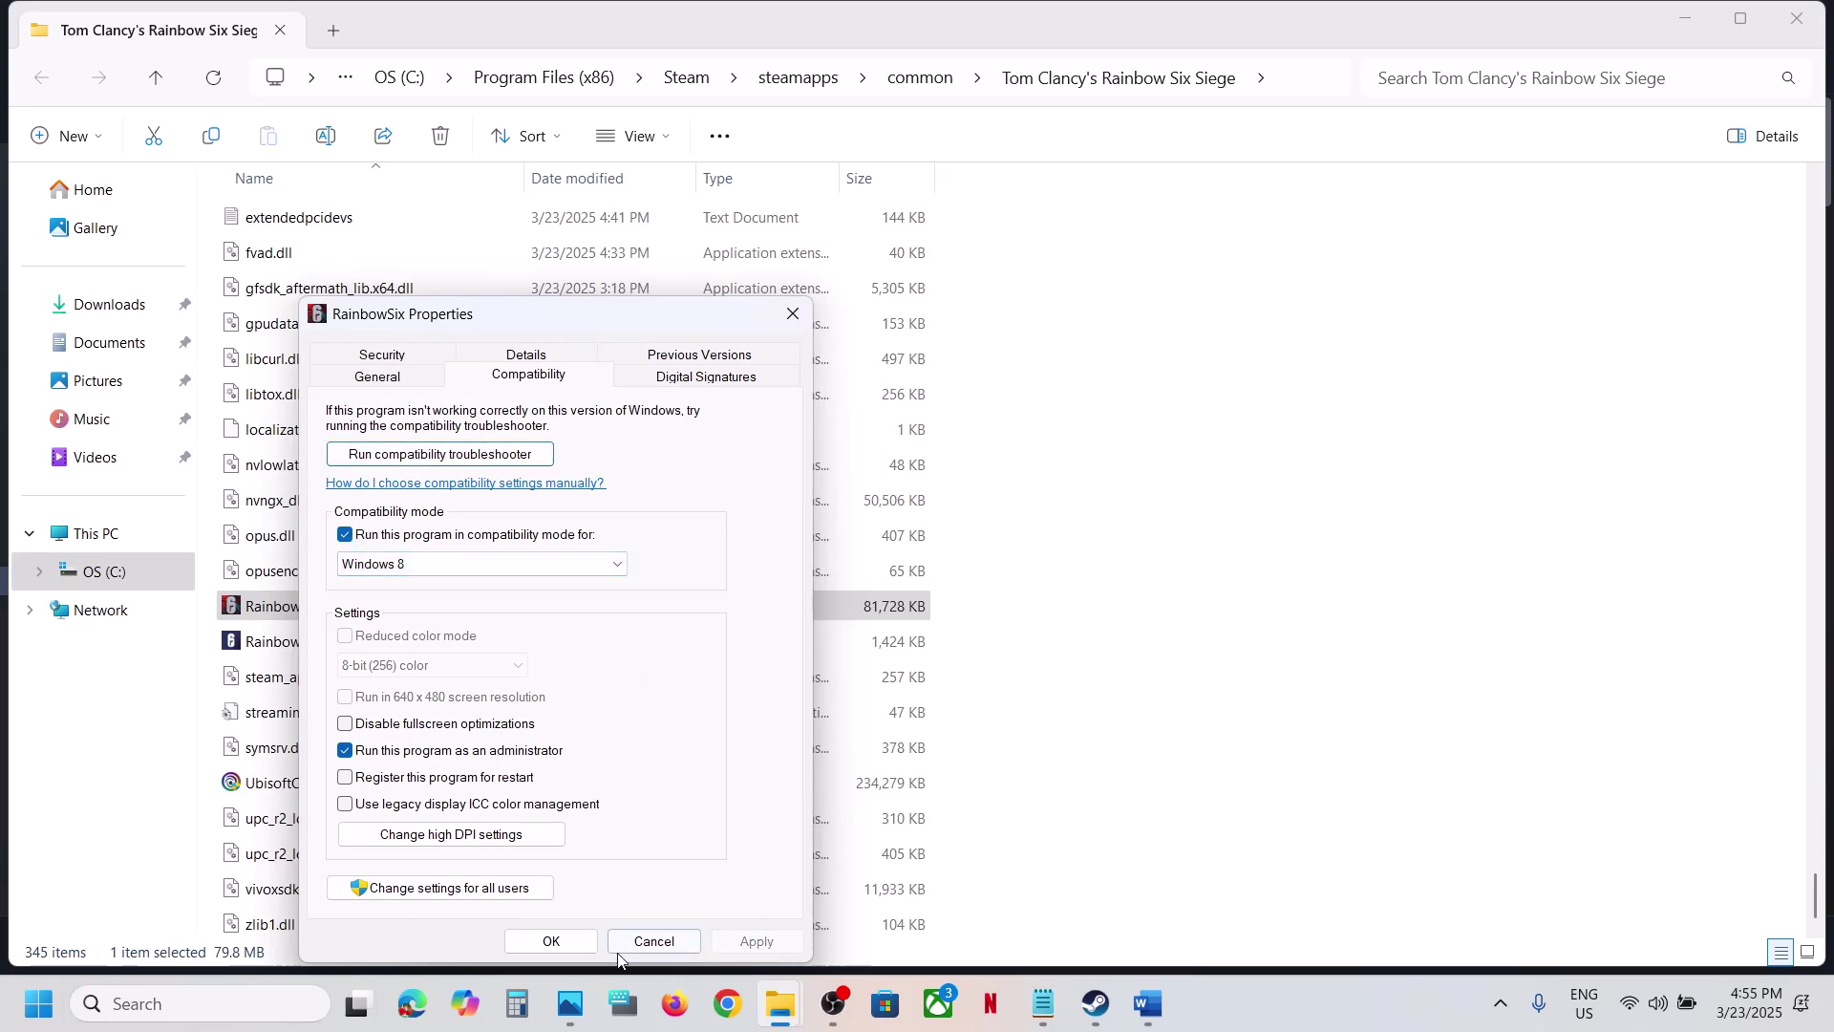
Step: Change the compatibility mode to Windows 7, disable fullscreen optimizations, and save the RainbowSix properties
left_click(416, 565)
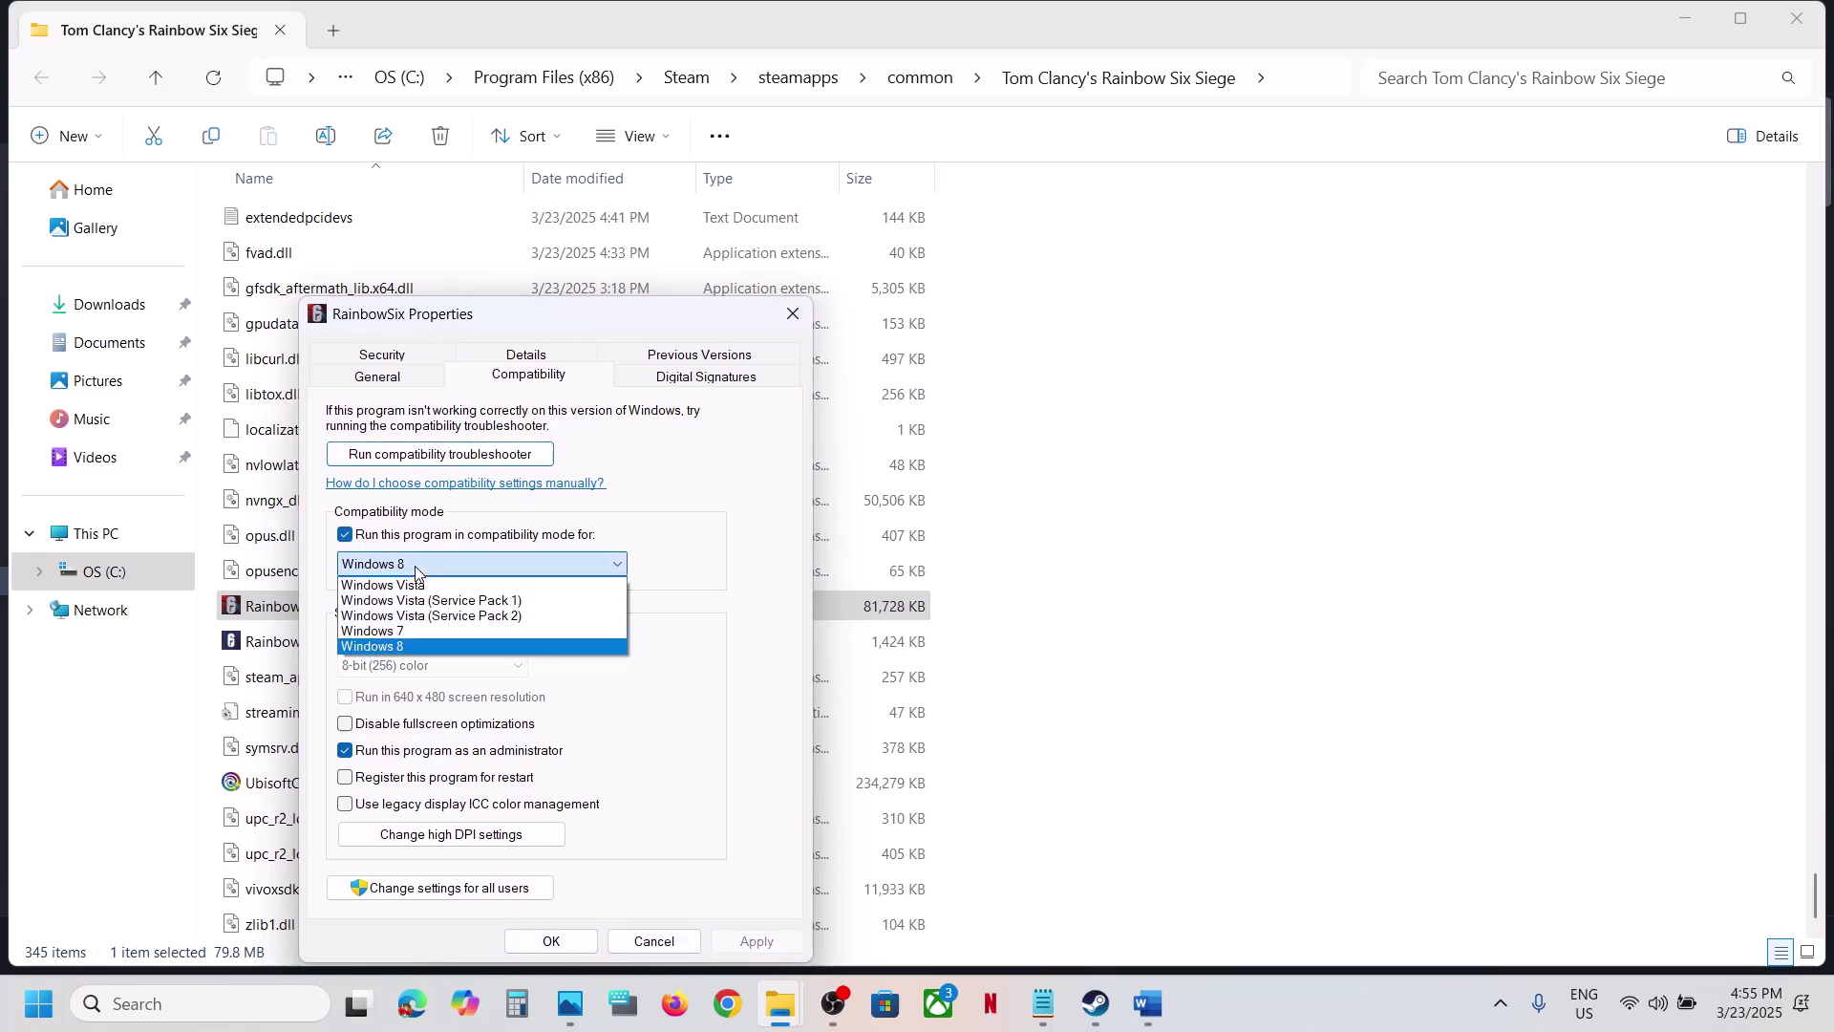
left_click(401, 631)
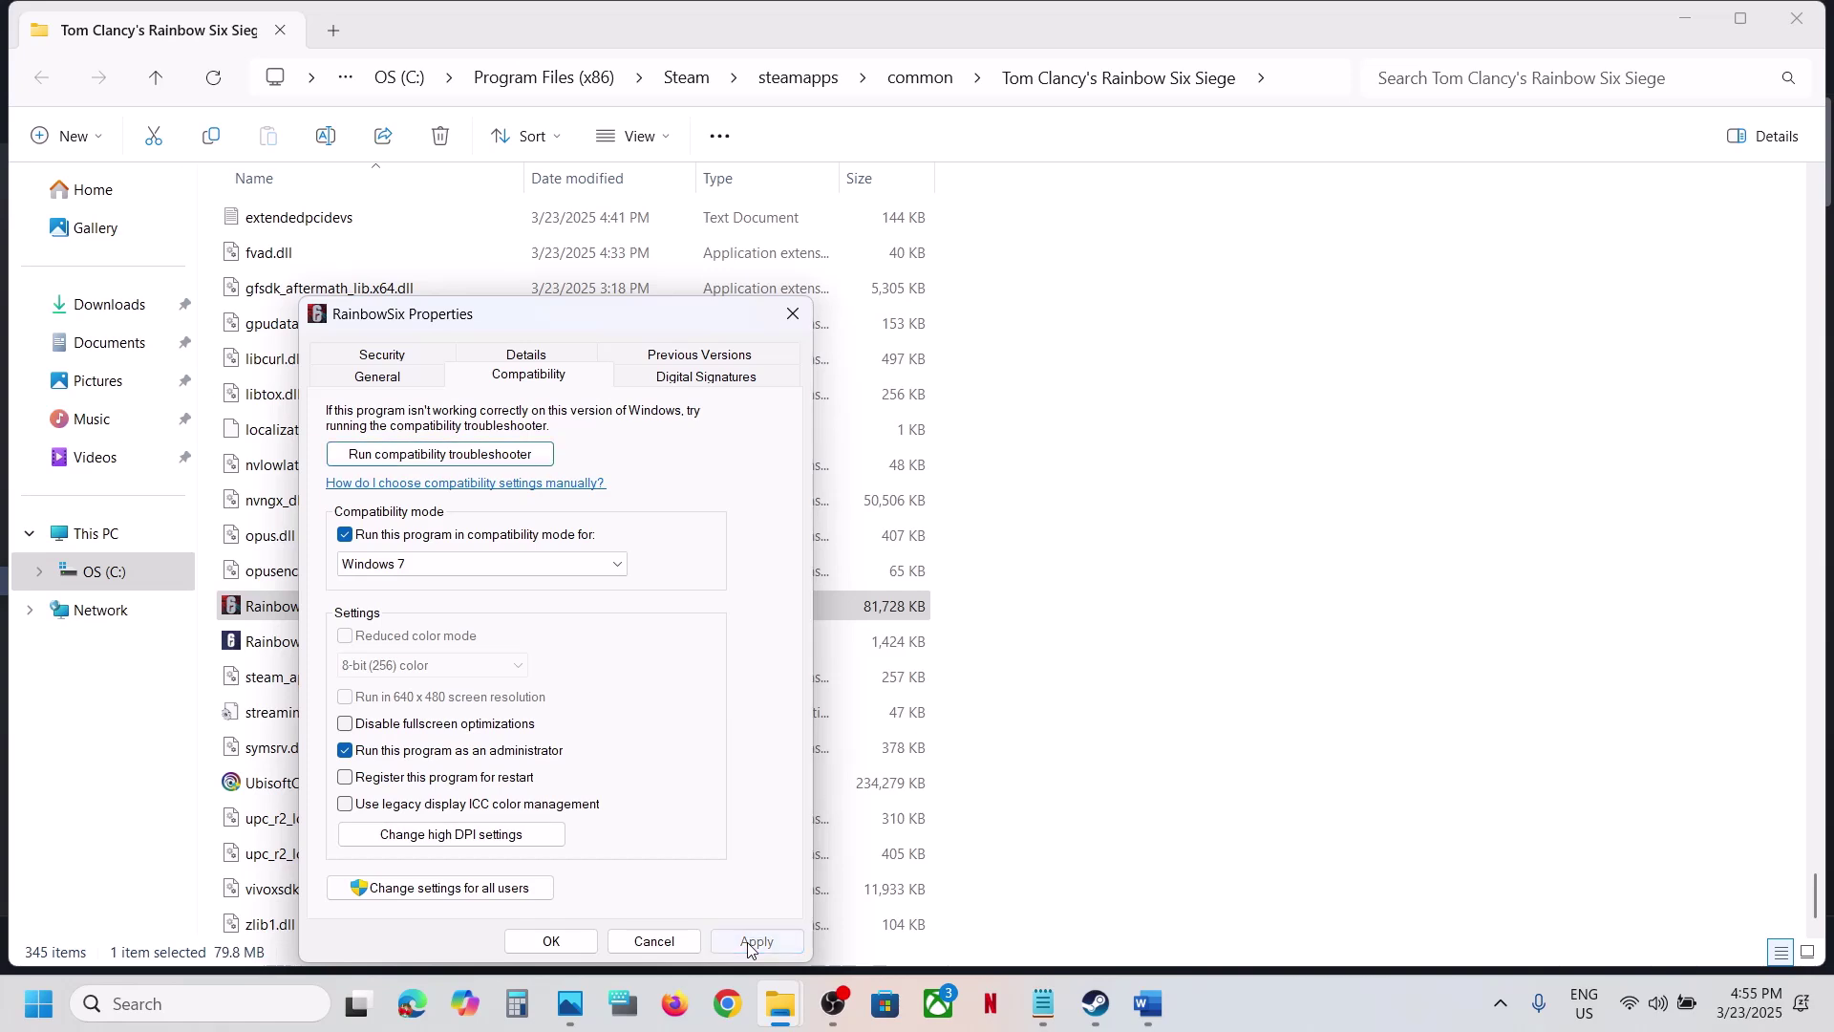
left_click(469, 567)
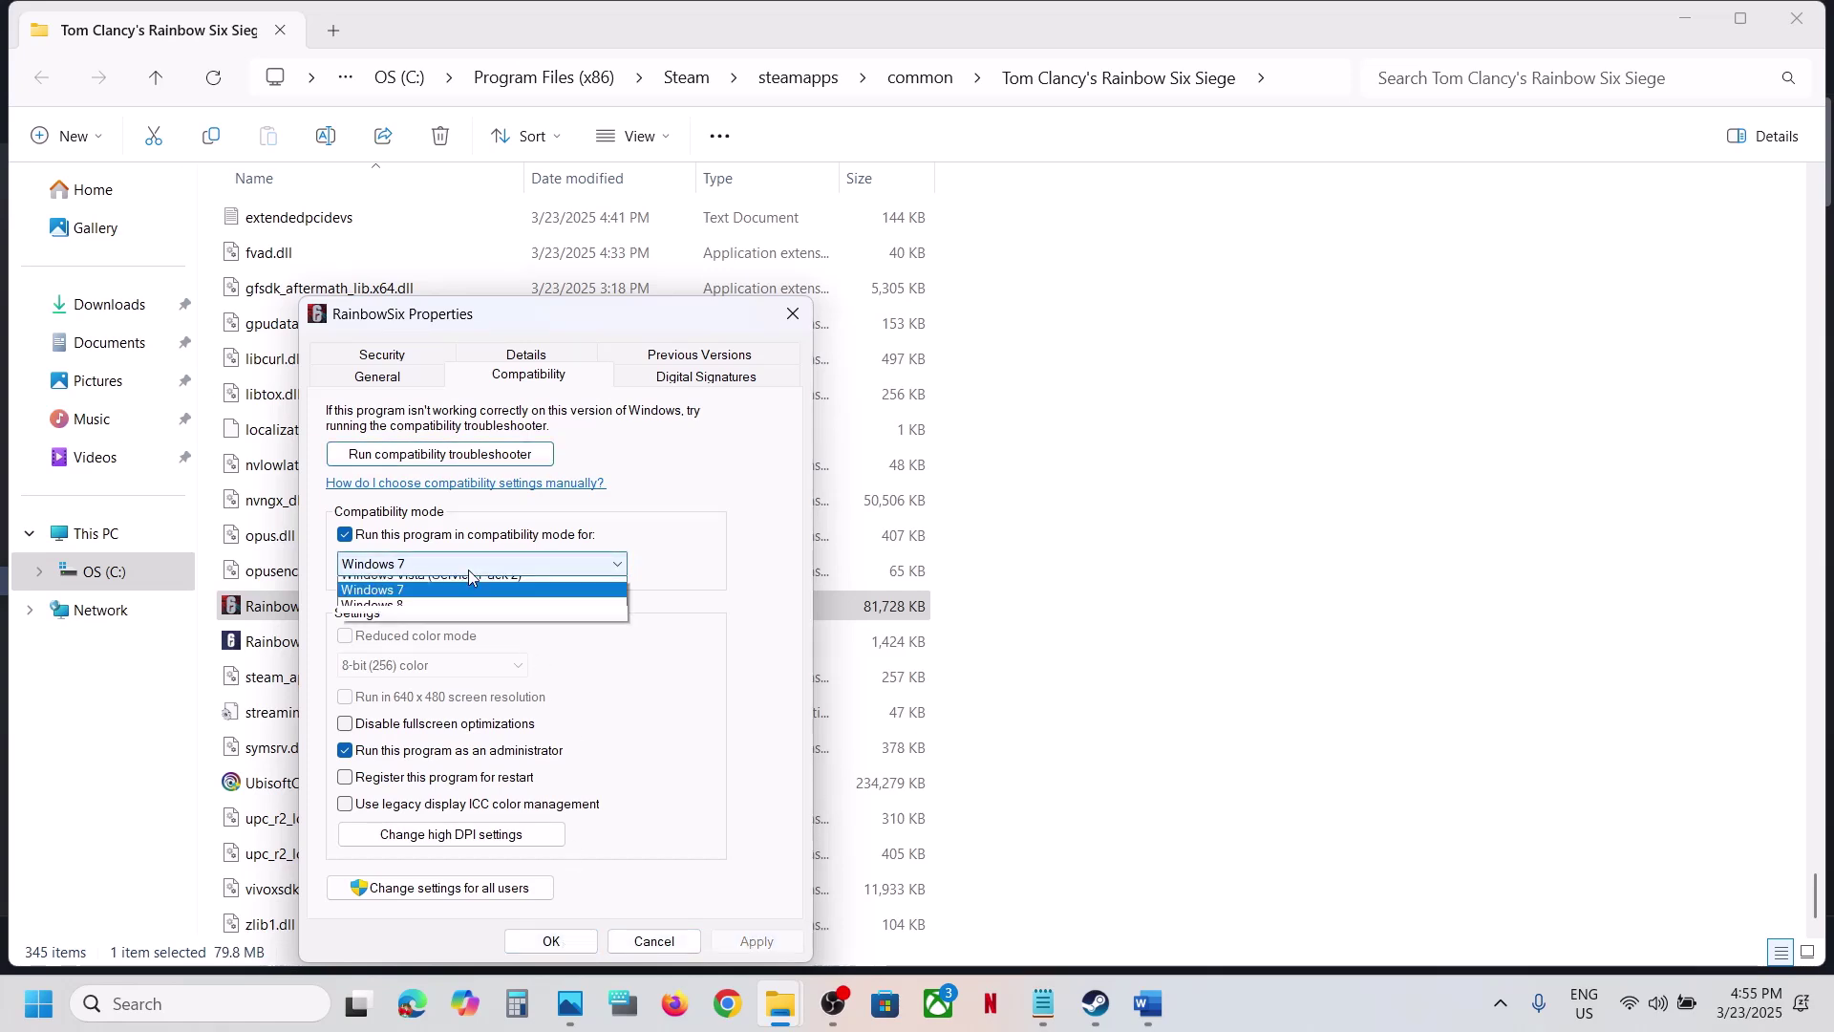
left_click(535, 564)
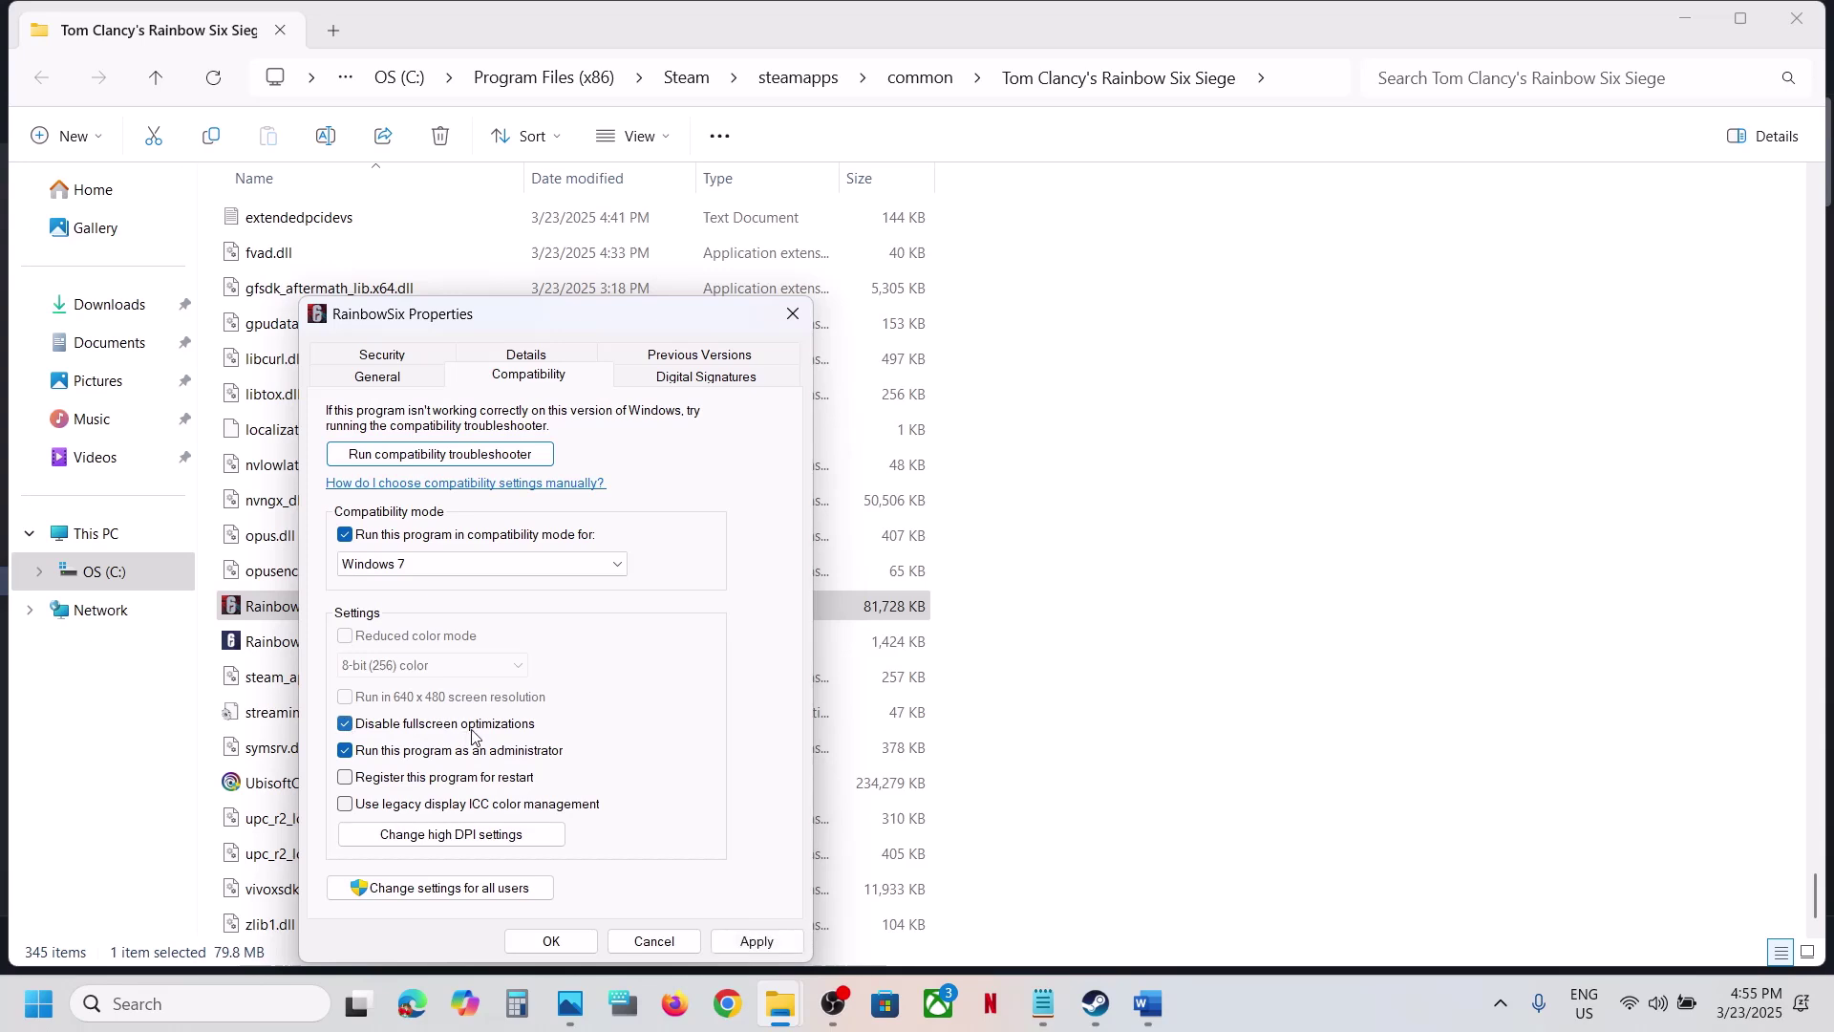
left_click(741, 942)
left_click(552, 942)
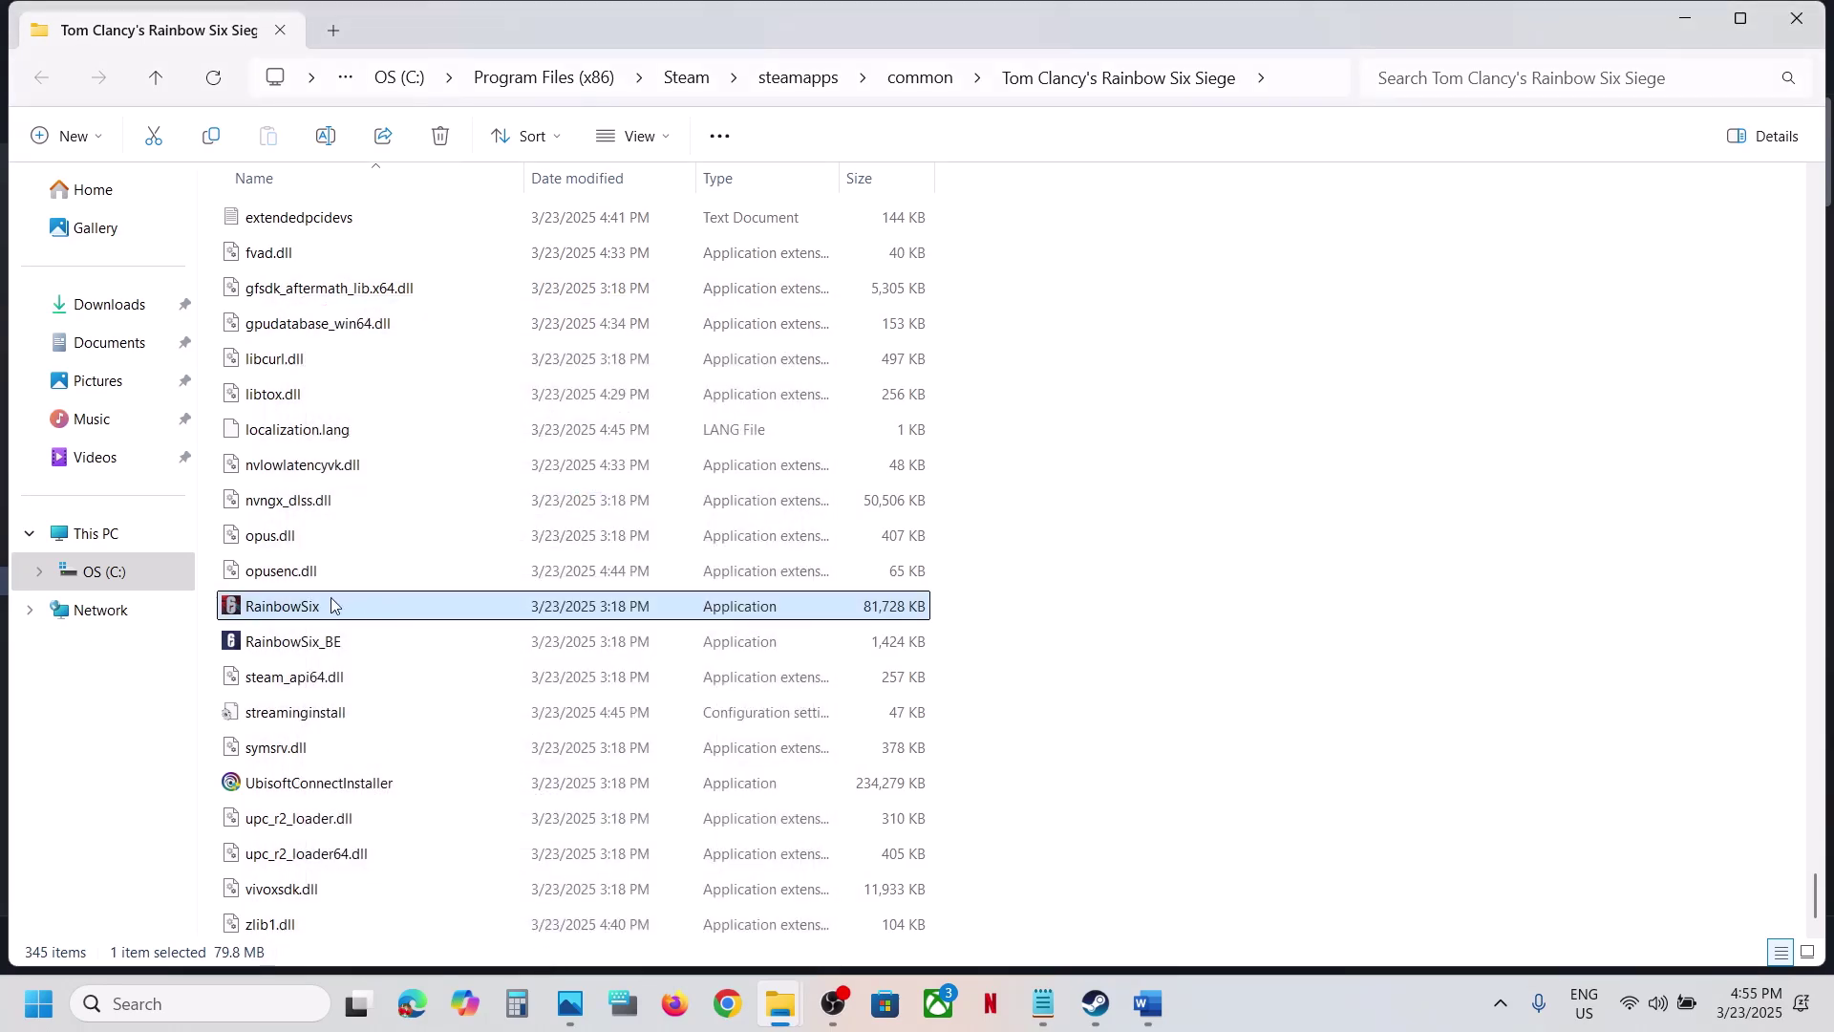
Step: Turn off compatibility mode, Disable fullscreen optimizations and Run this program as an administrator for the RainbowSix application, and save
left_click(310, 646)
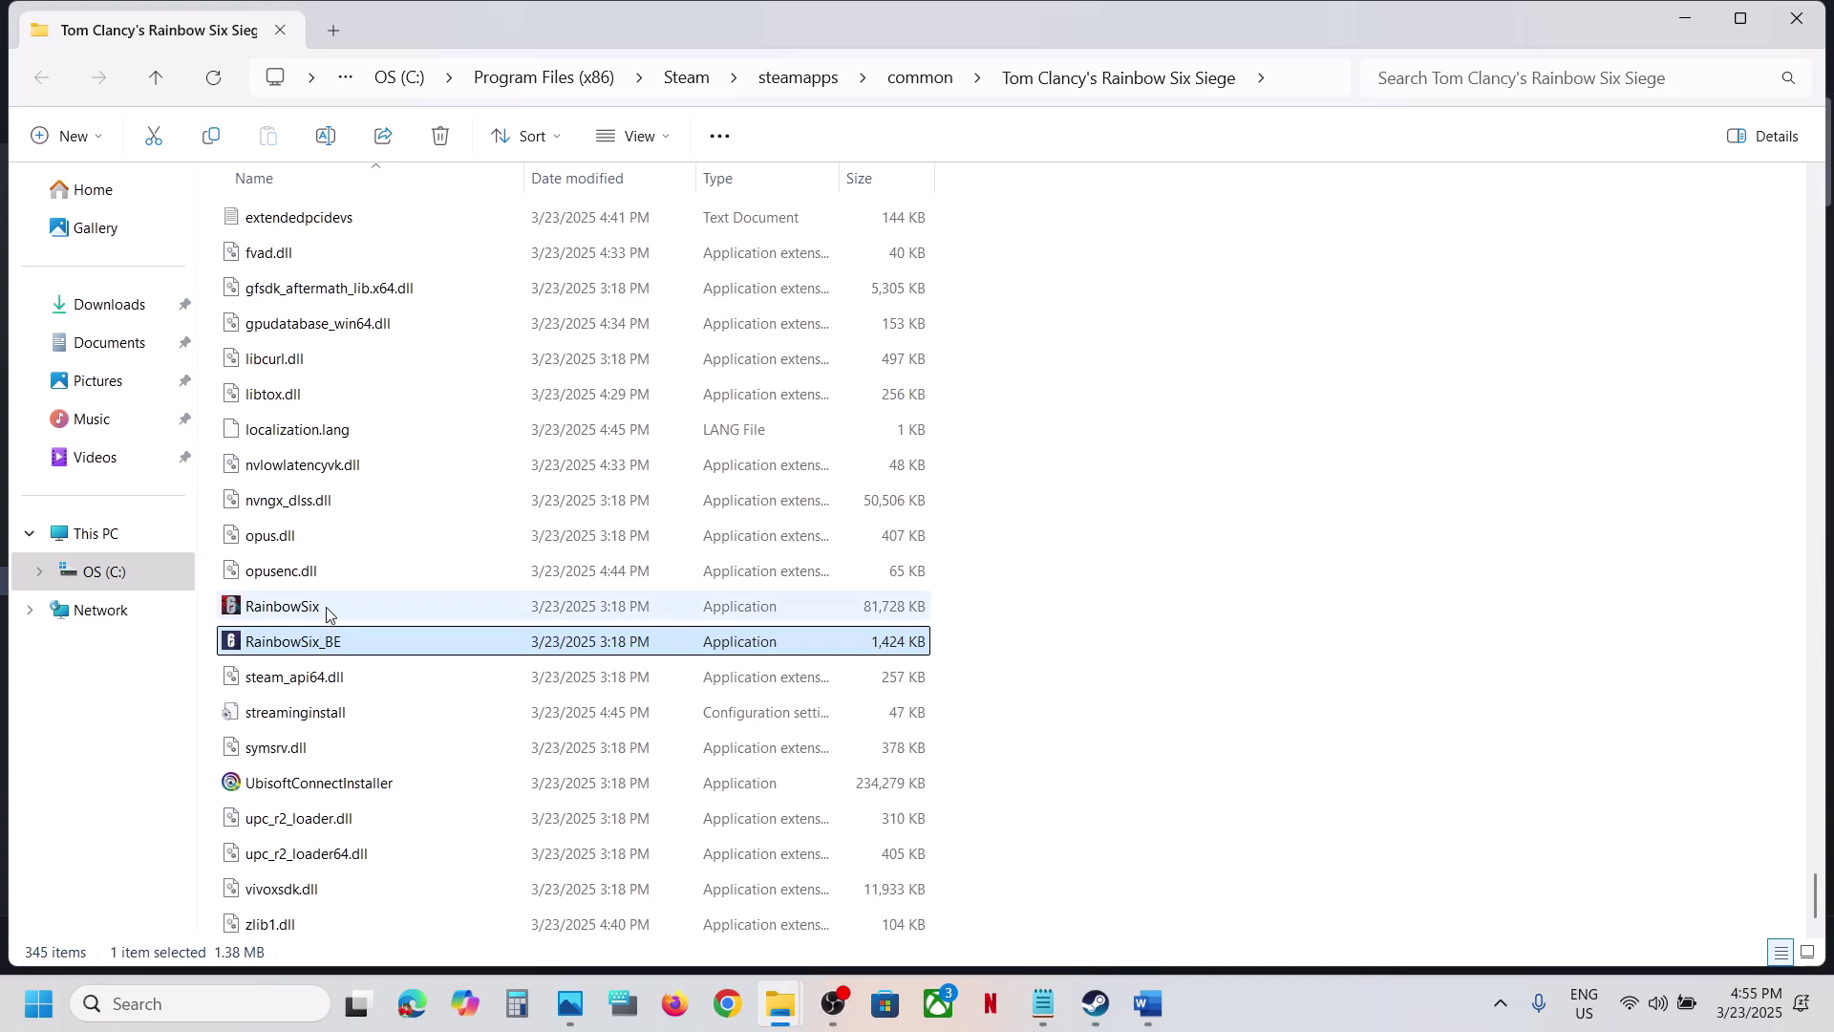
right_click(307, 613)
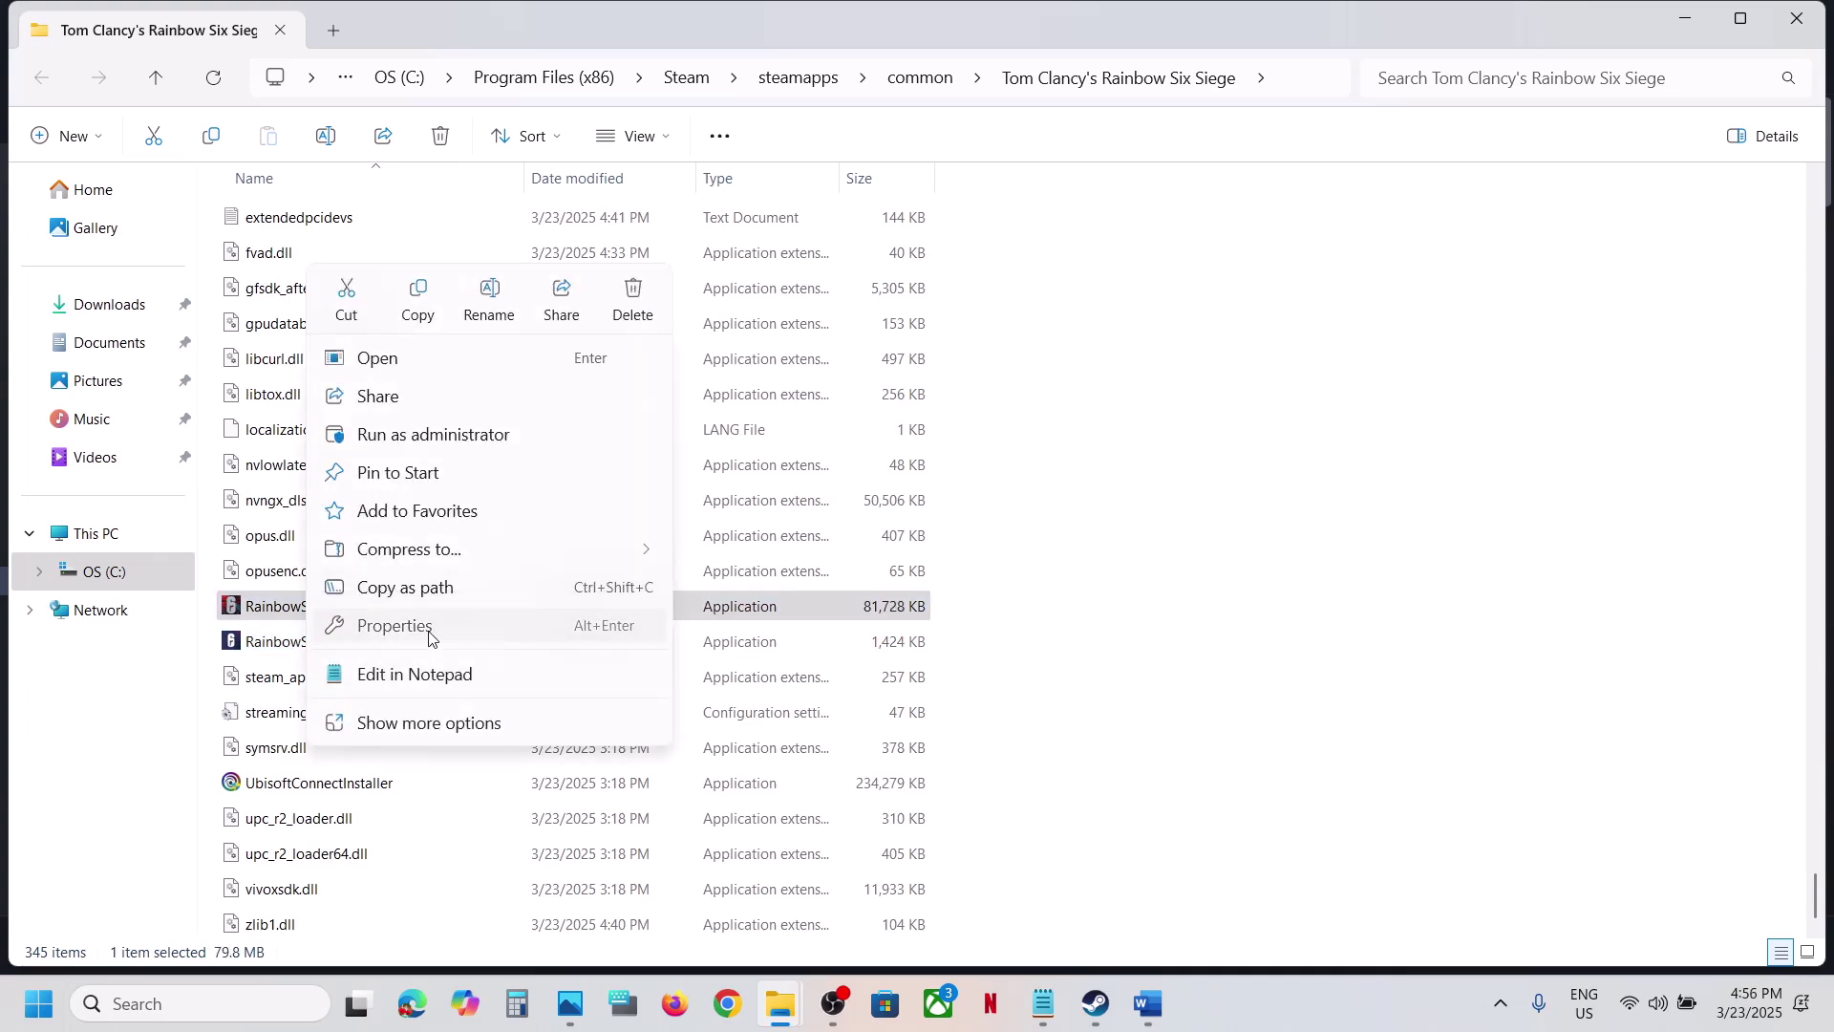
left_click(429, 630)
left_click(503, 382)
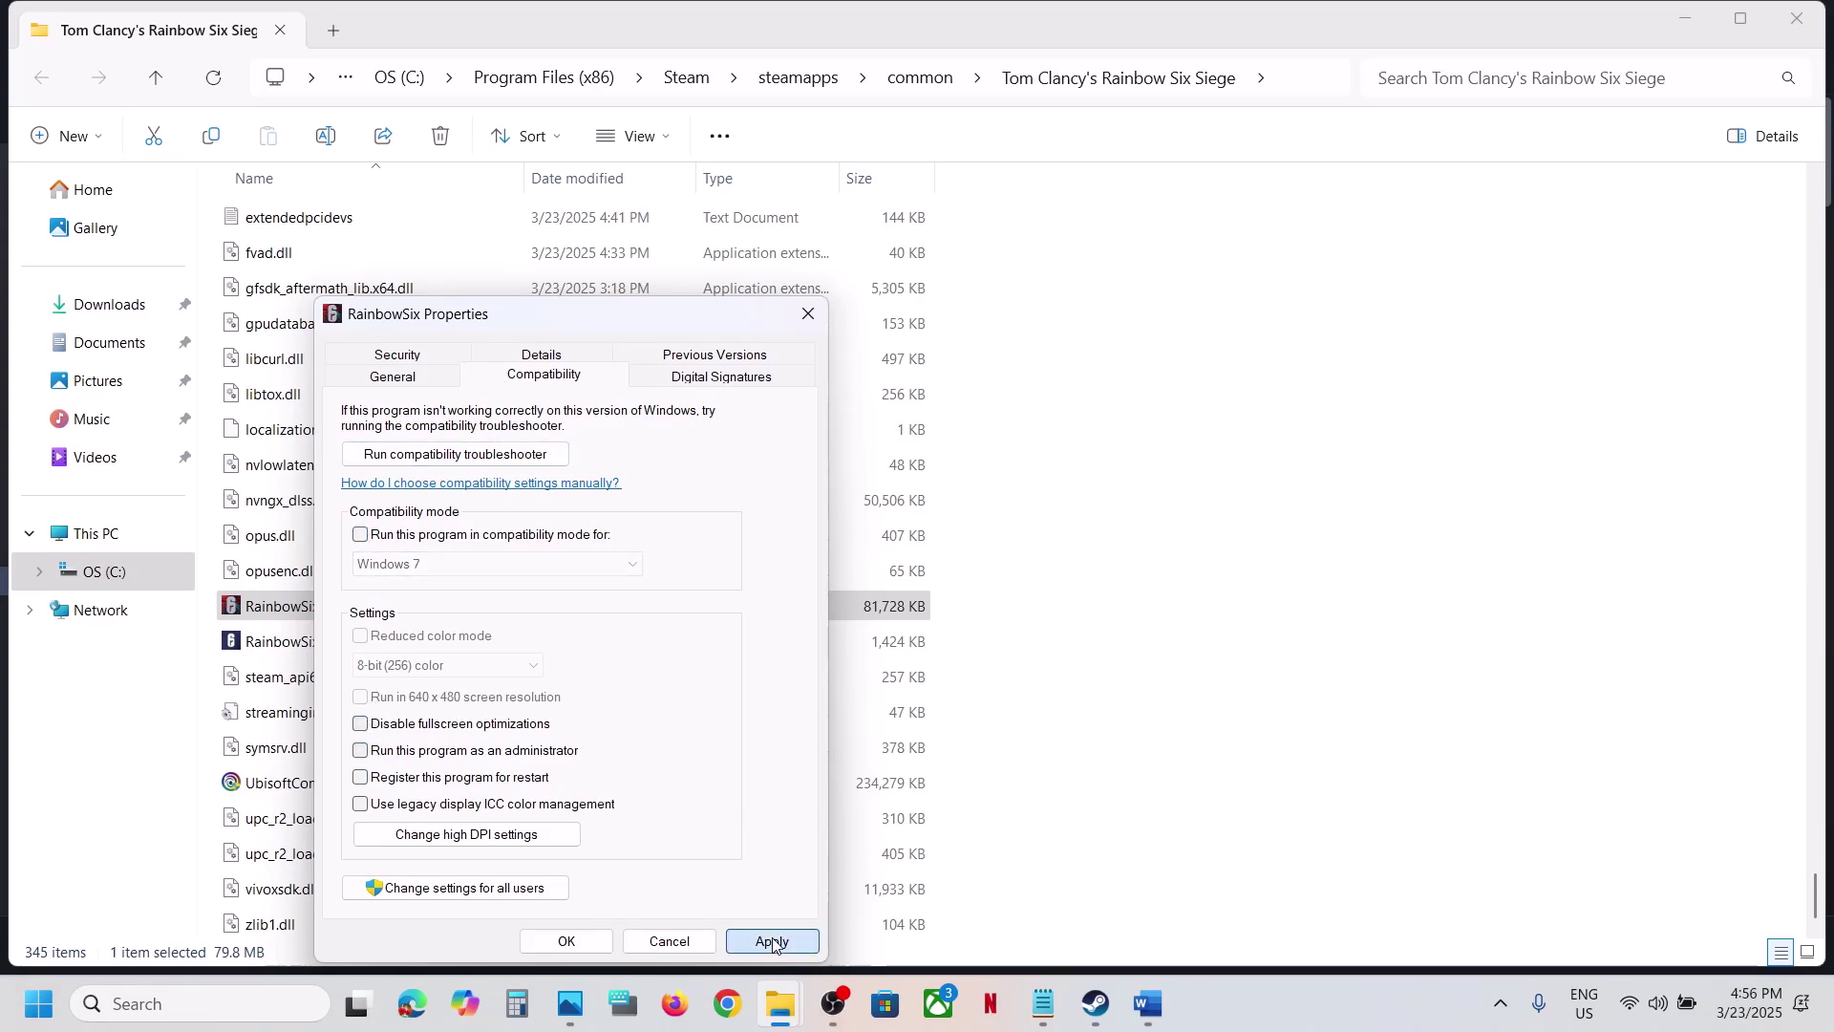
left_click(565, 941)
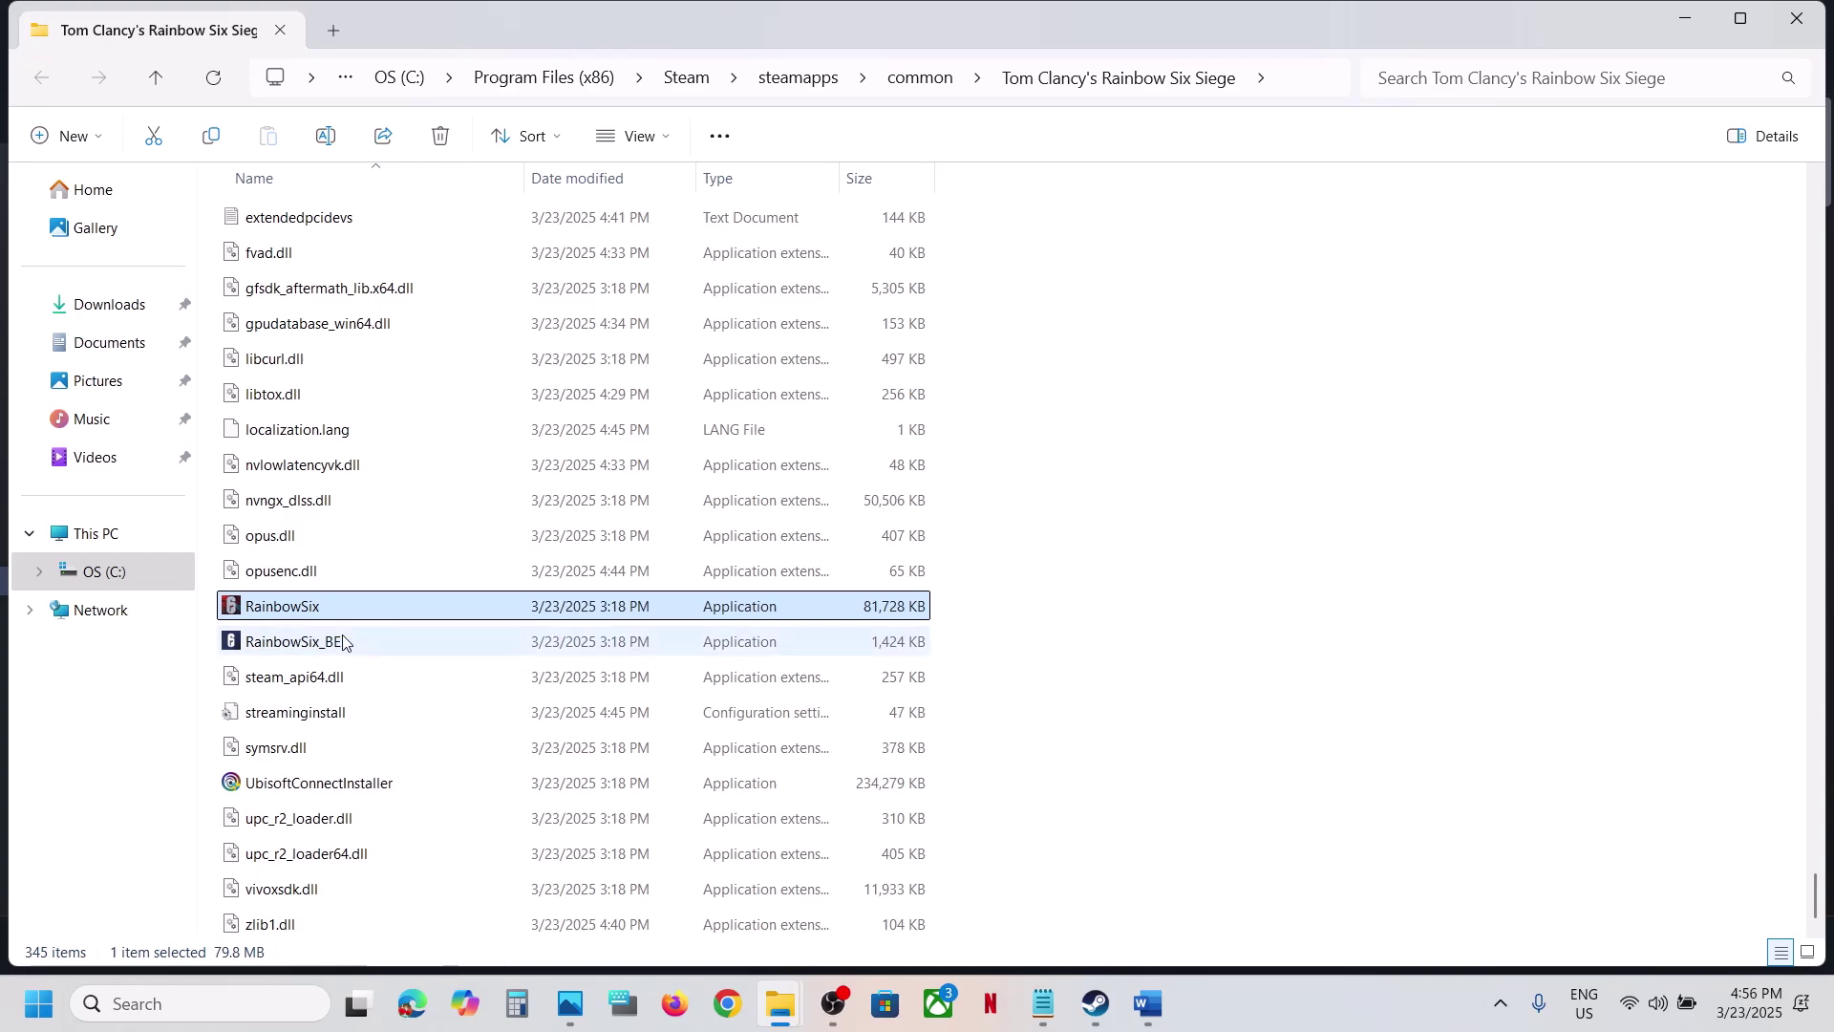
Step: Bring Steam forward, switch to the Word document and go to Step 9 on verifying the game files
mouse_move(1096, 1003)
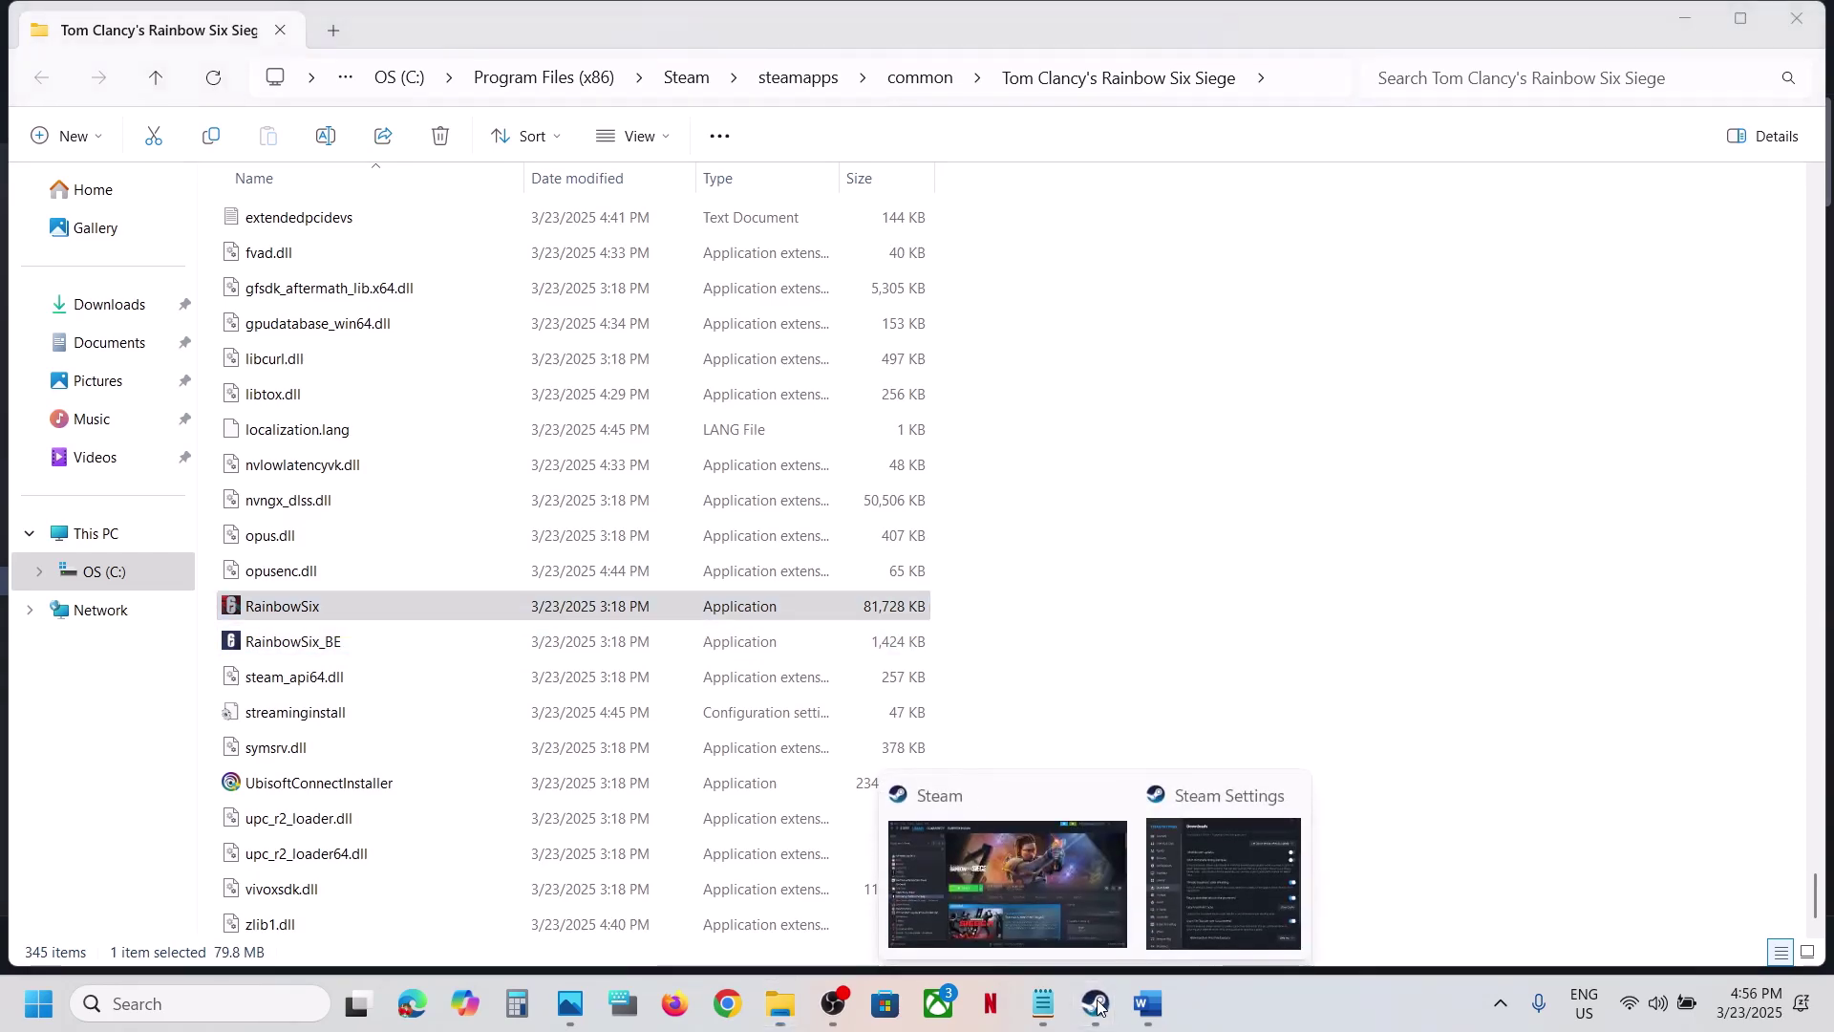
left_click(1041, 891)
mouse_move(1151, 1003)
left_click(1146, 898)
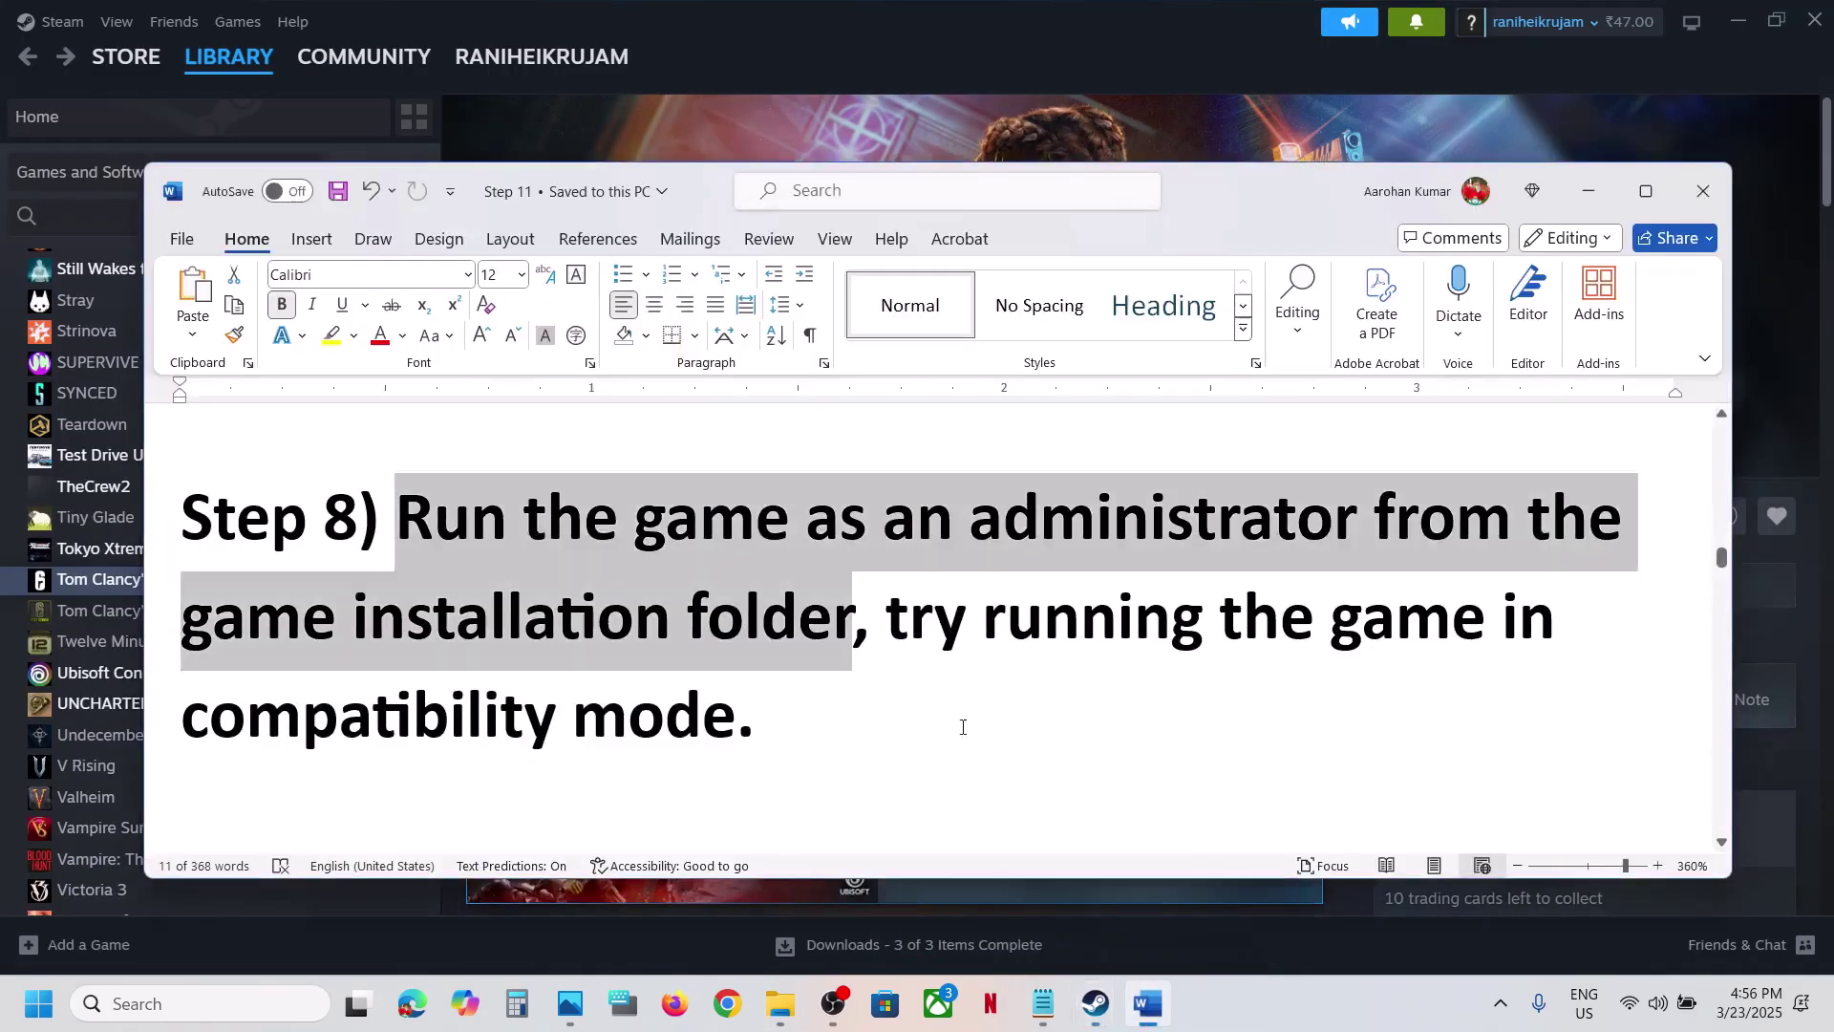
scroll(658, 632, "down", 3)
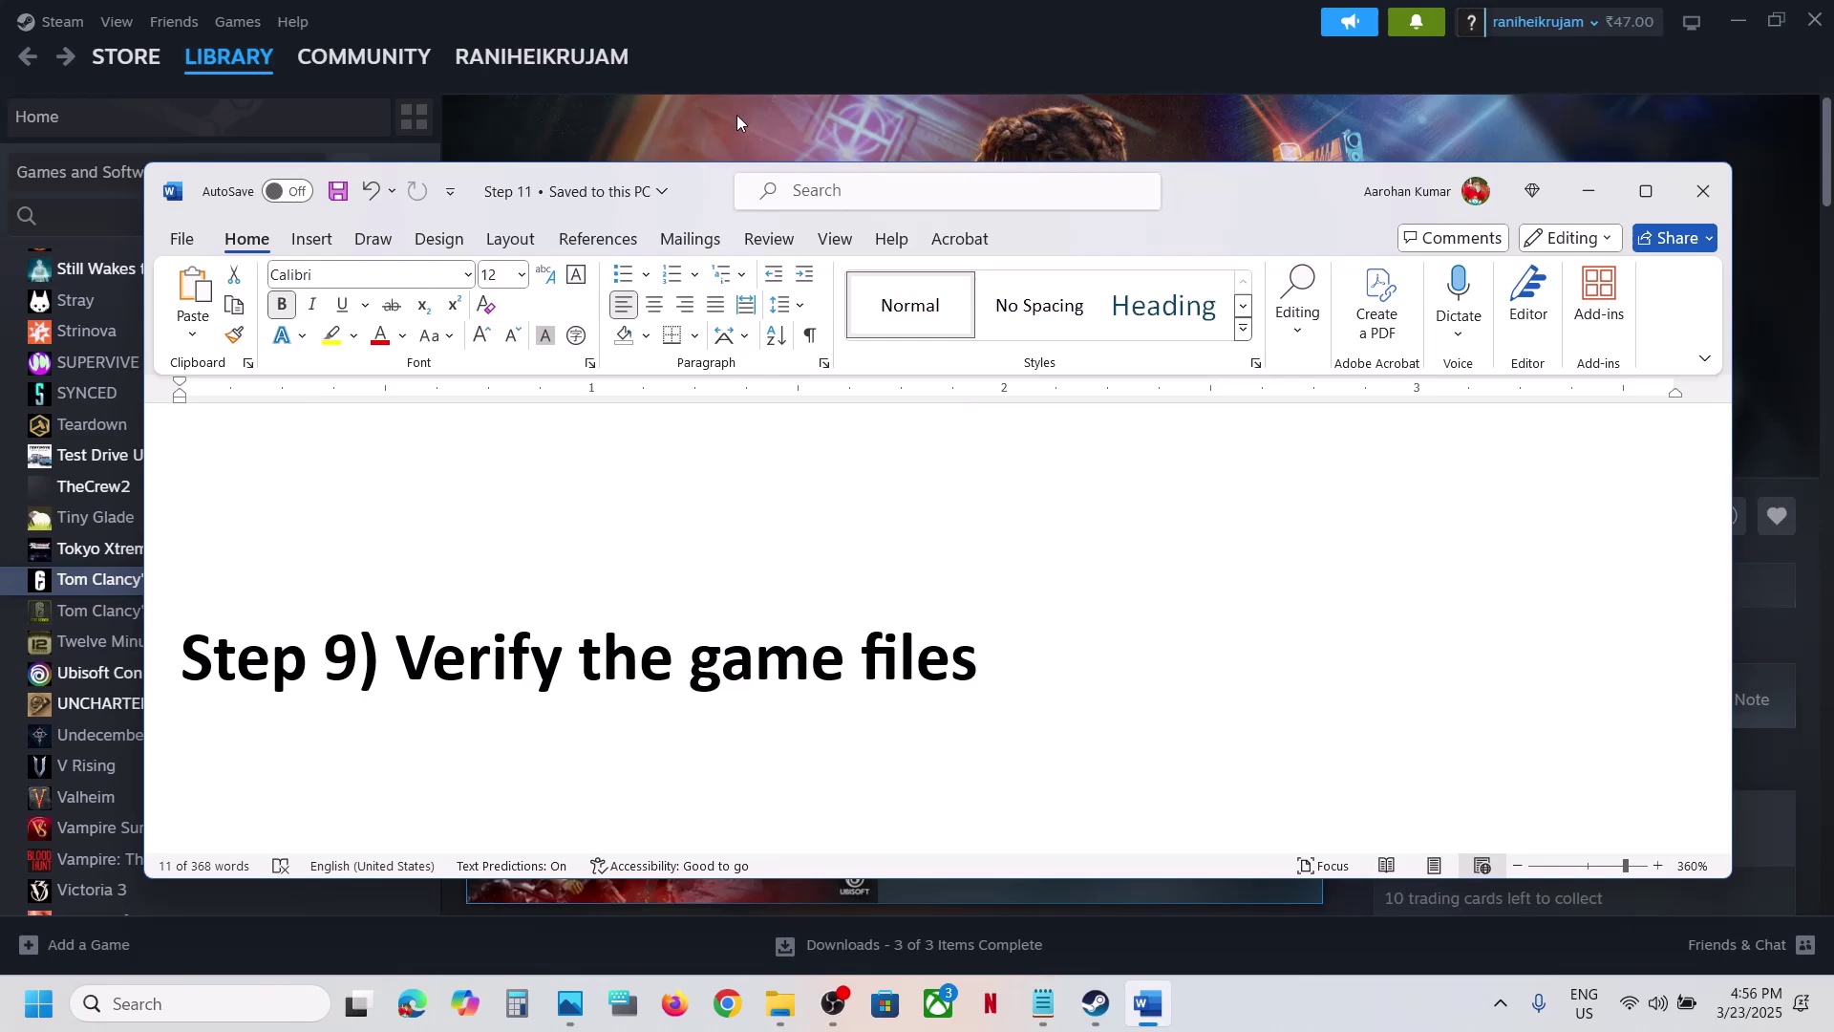
Step: In Steam, view the Installed Files properties of Tom Clancy's Rainbow Six Siege with the verify integrity option, and close them
left_click(736, 114)
right_click(238, 574)
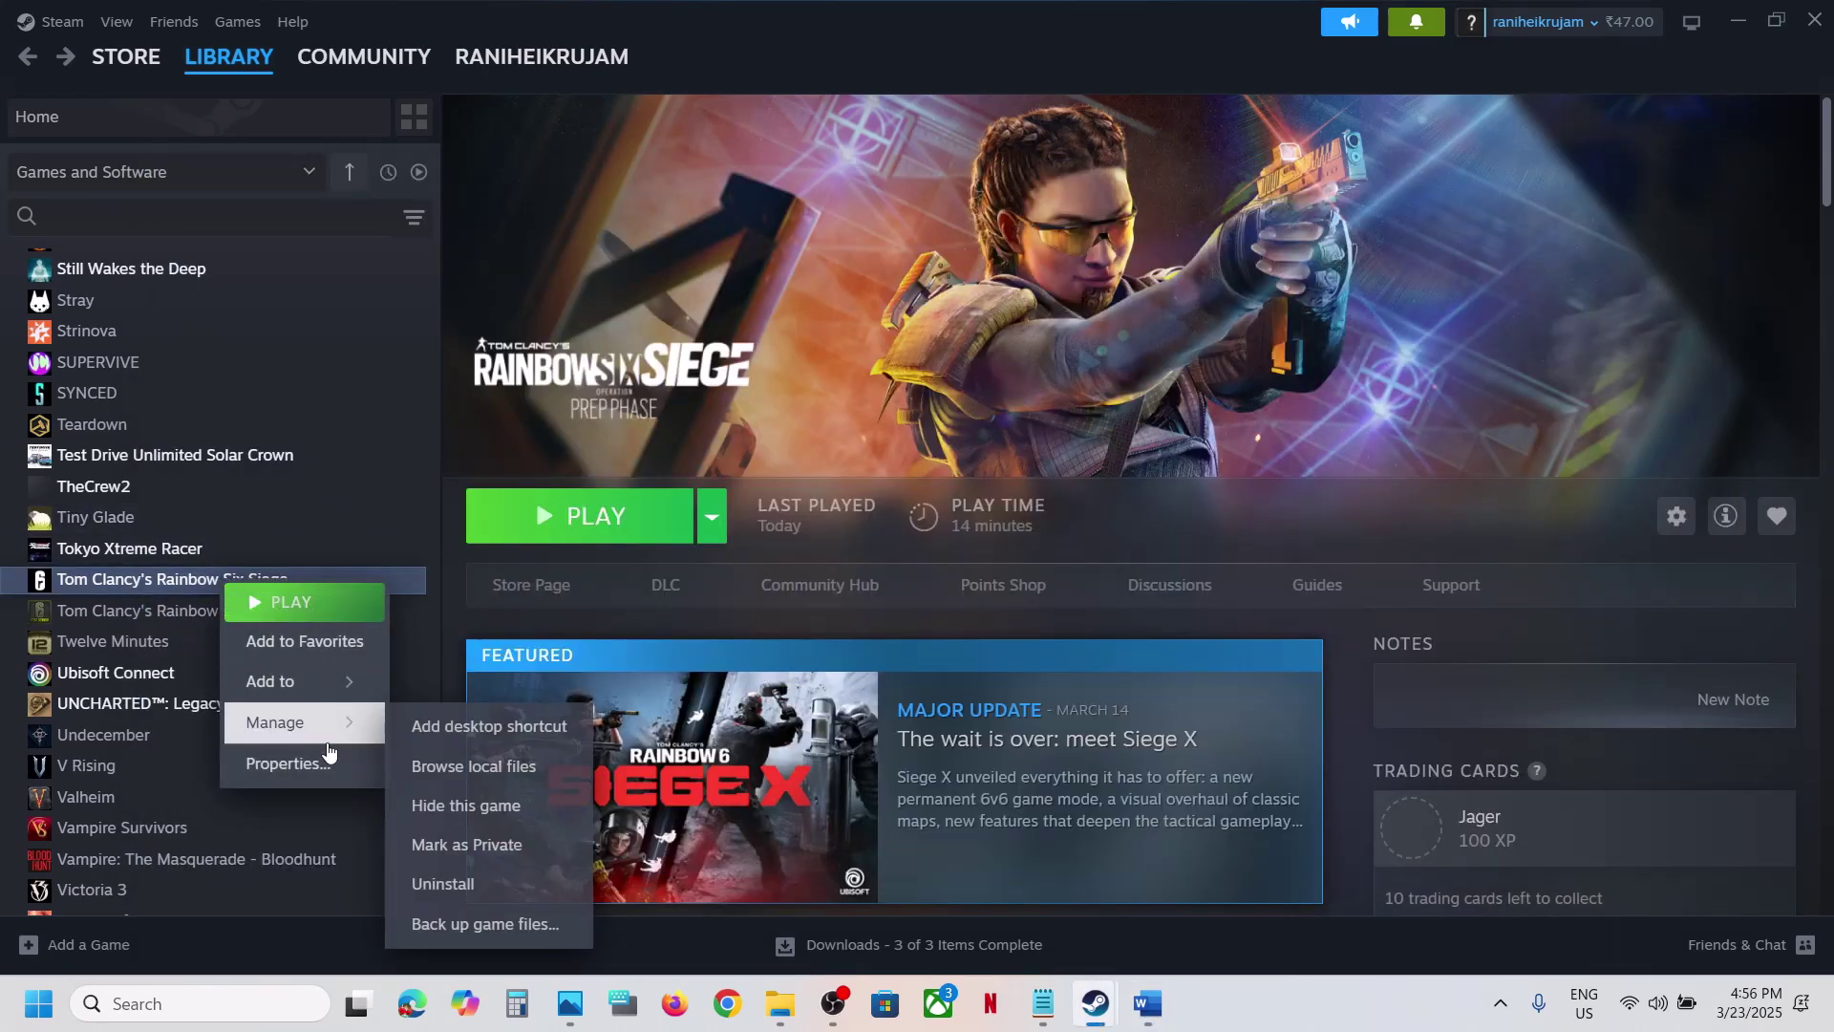
left_click(279, 761)
left_click(543, 400)
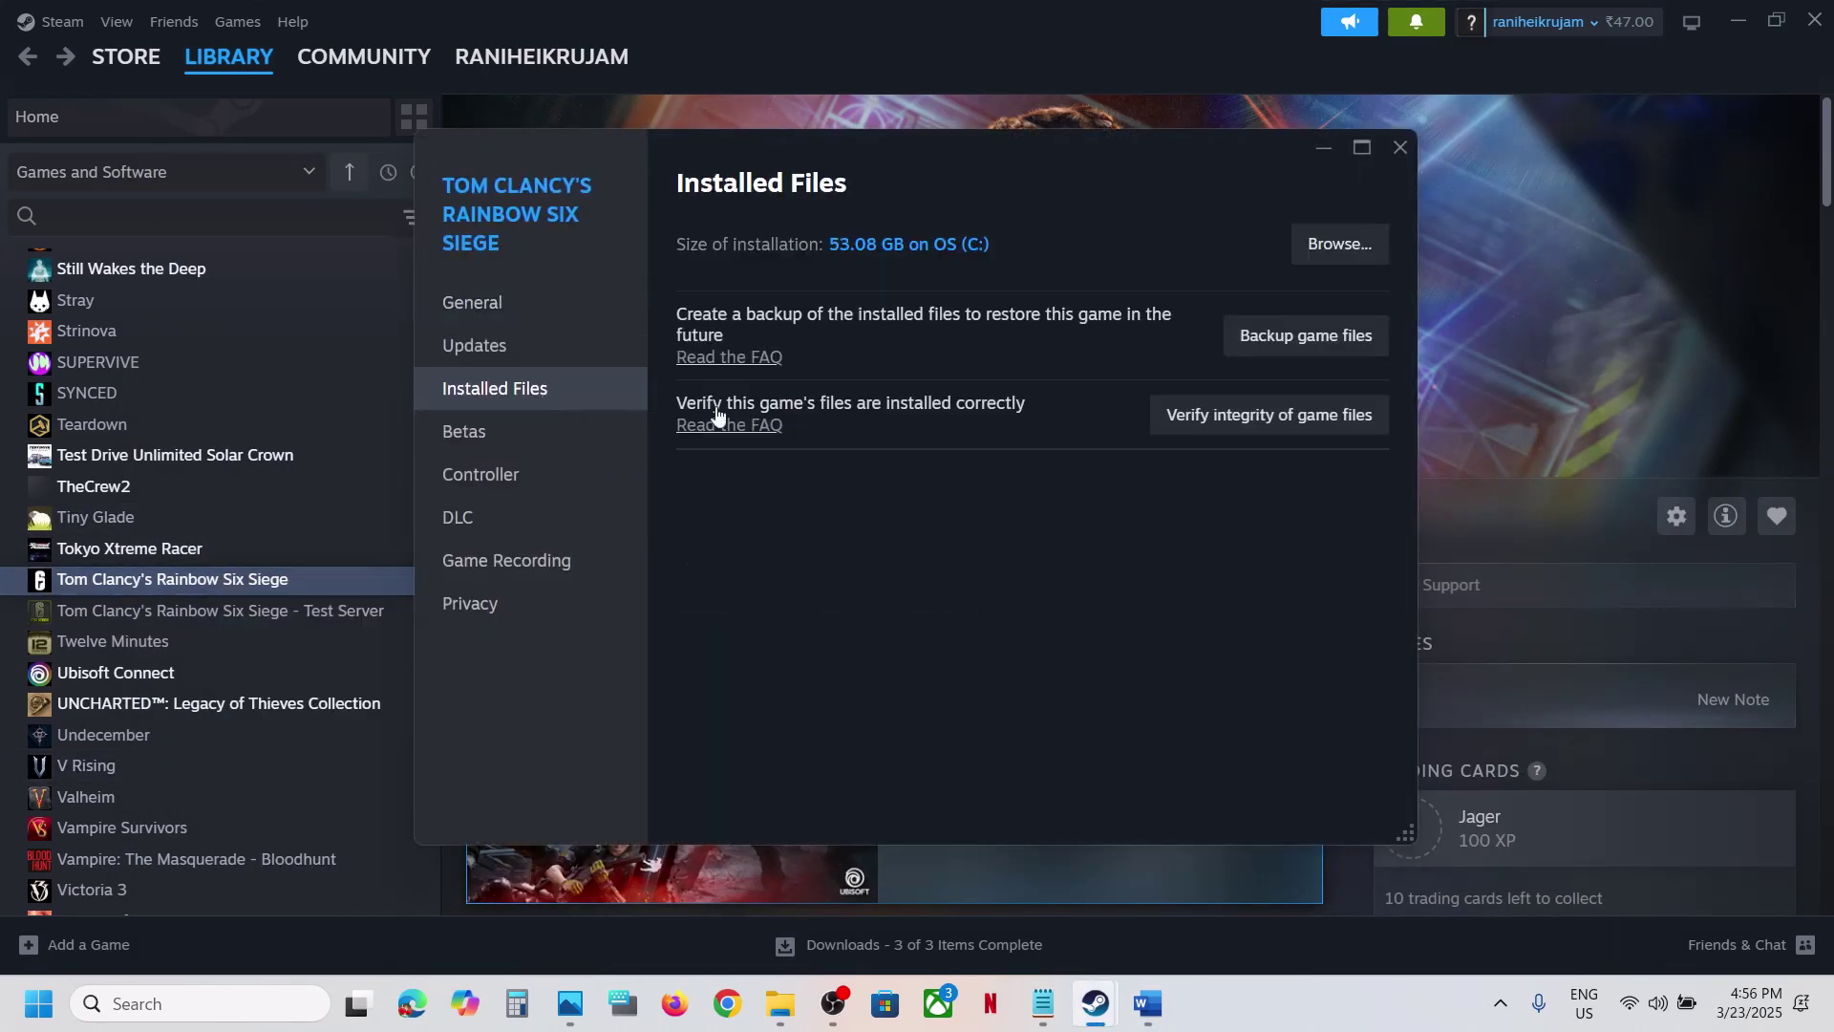
left_click(1401, 147)
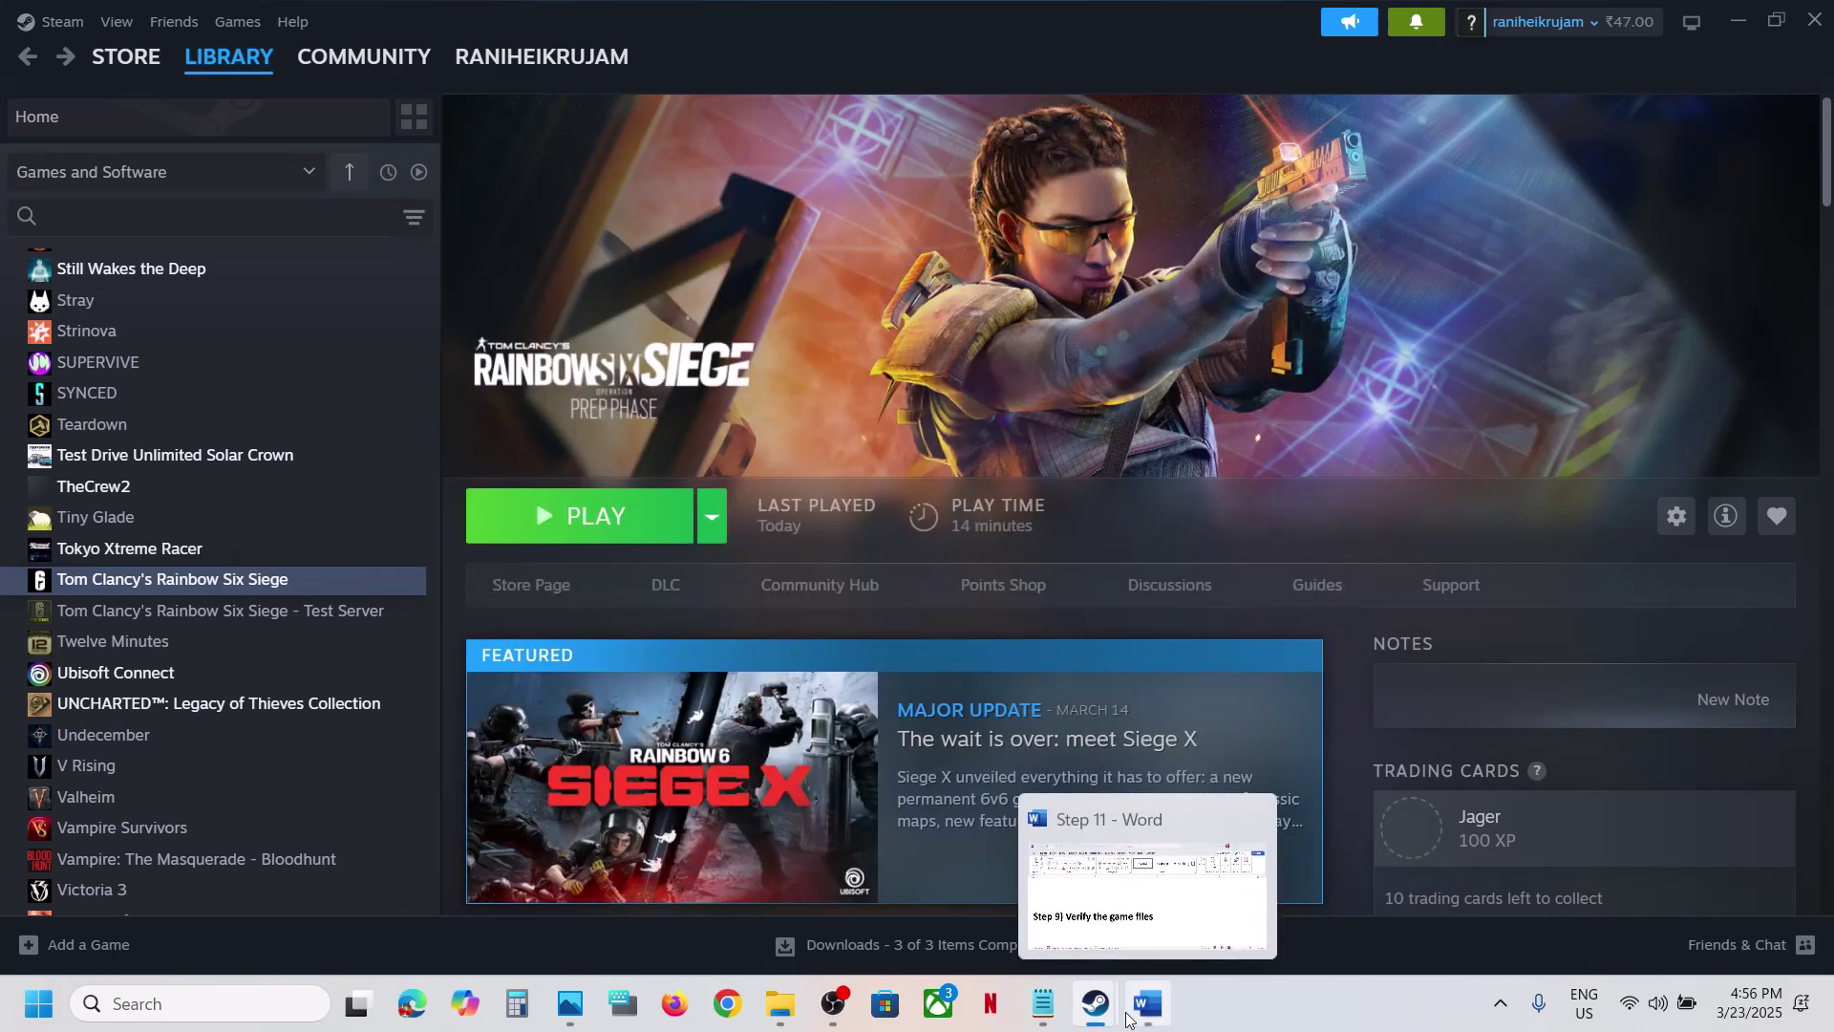
Step: Bring up the open Steam Settings window and close it
mouse_move(1096, 1005)
left_click(1247, 845)
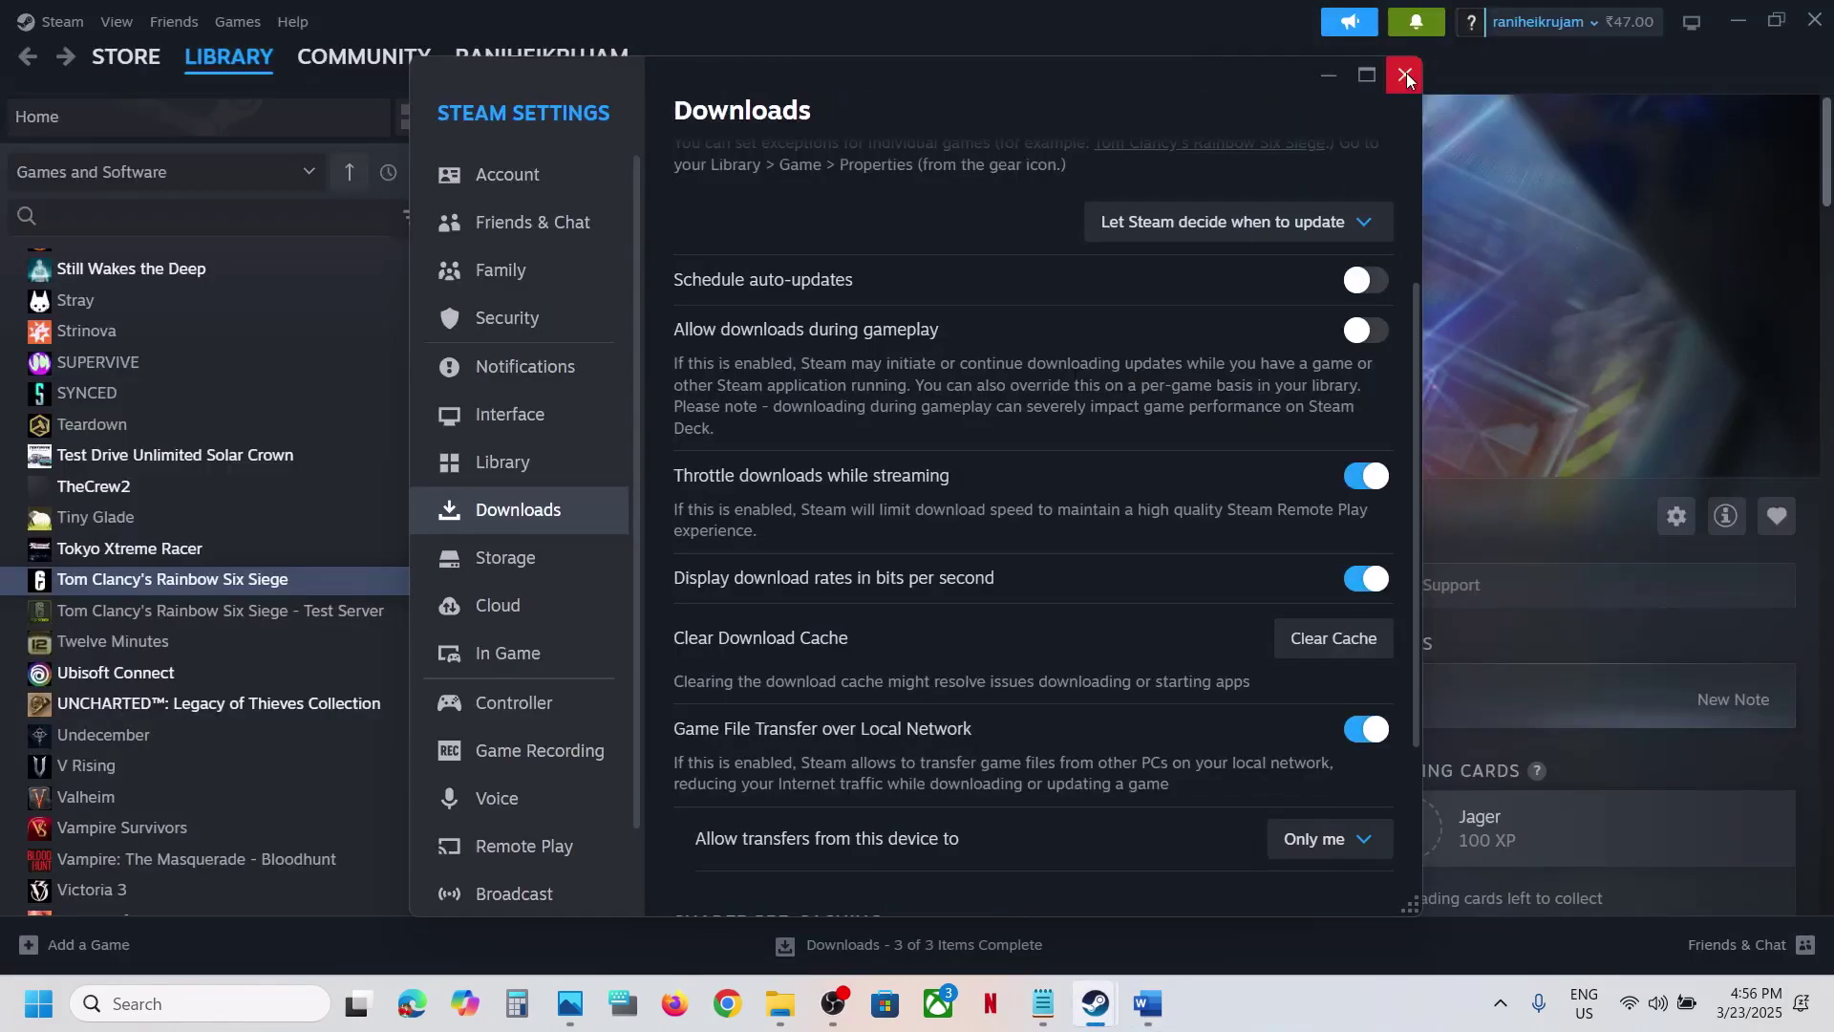
left_click(1405, 77)
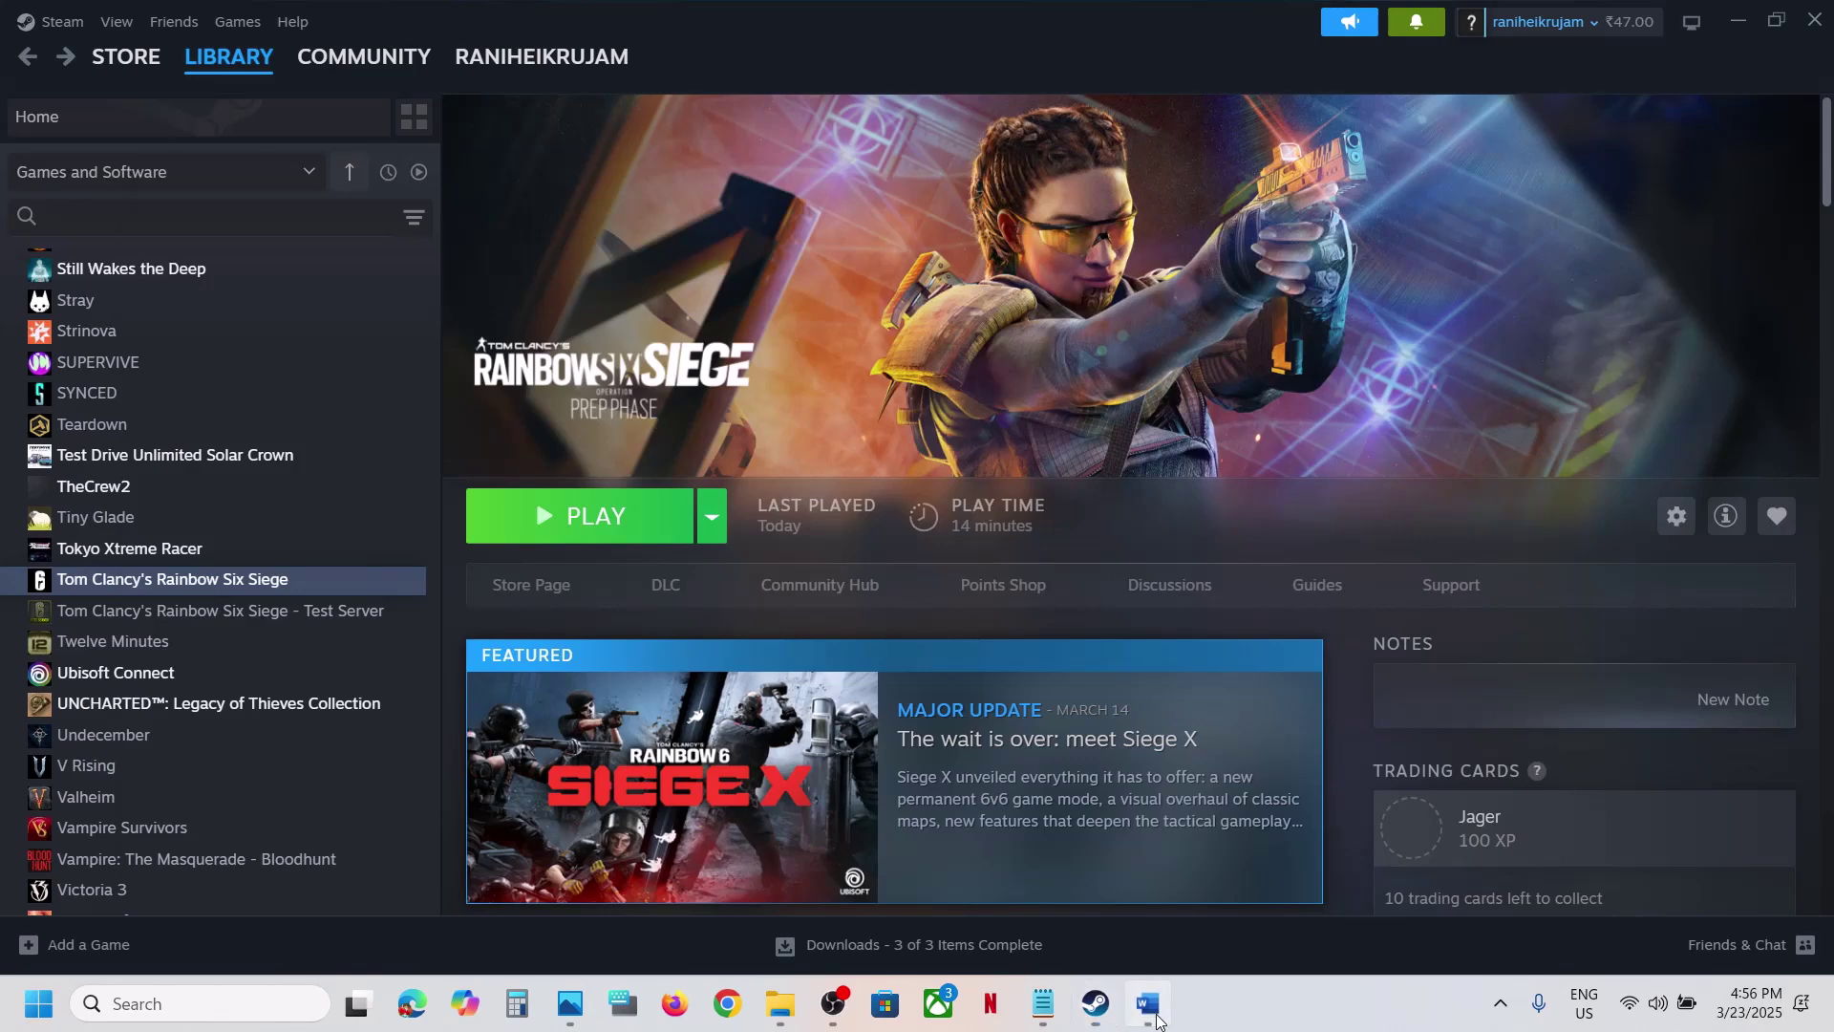
Step: Switch to the Word document and highlight the Step 10 text on deleting the Setting.ini file in the documents folder
left_click(1162, 1019)
scroll(715, 641, "down", 3)
scroll(714, 641, "up", 2)
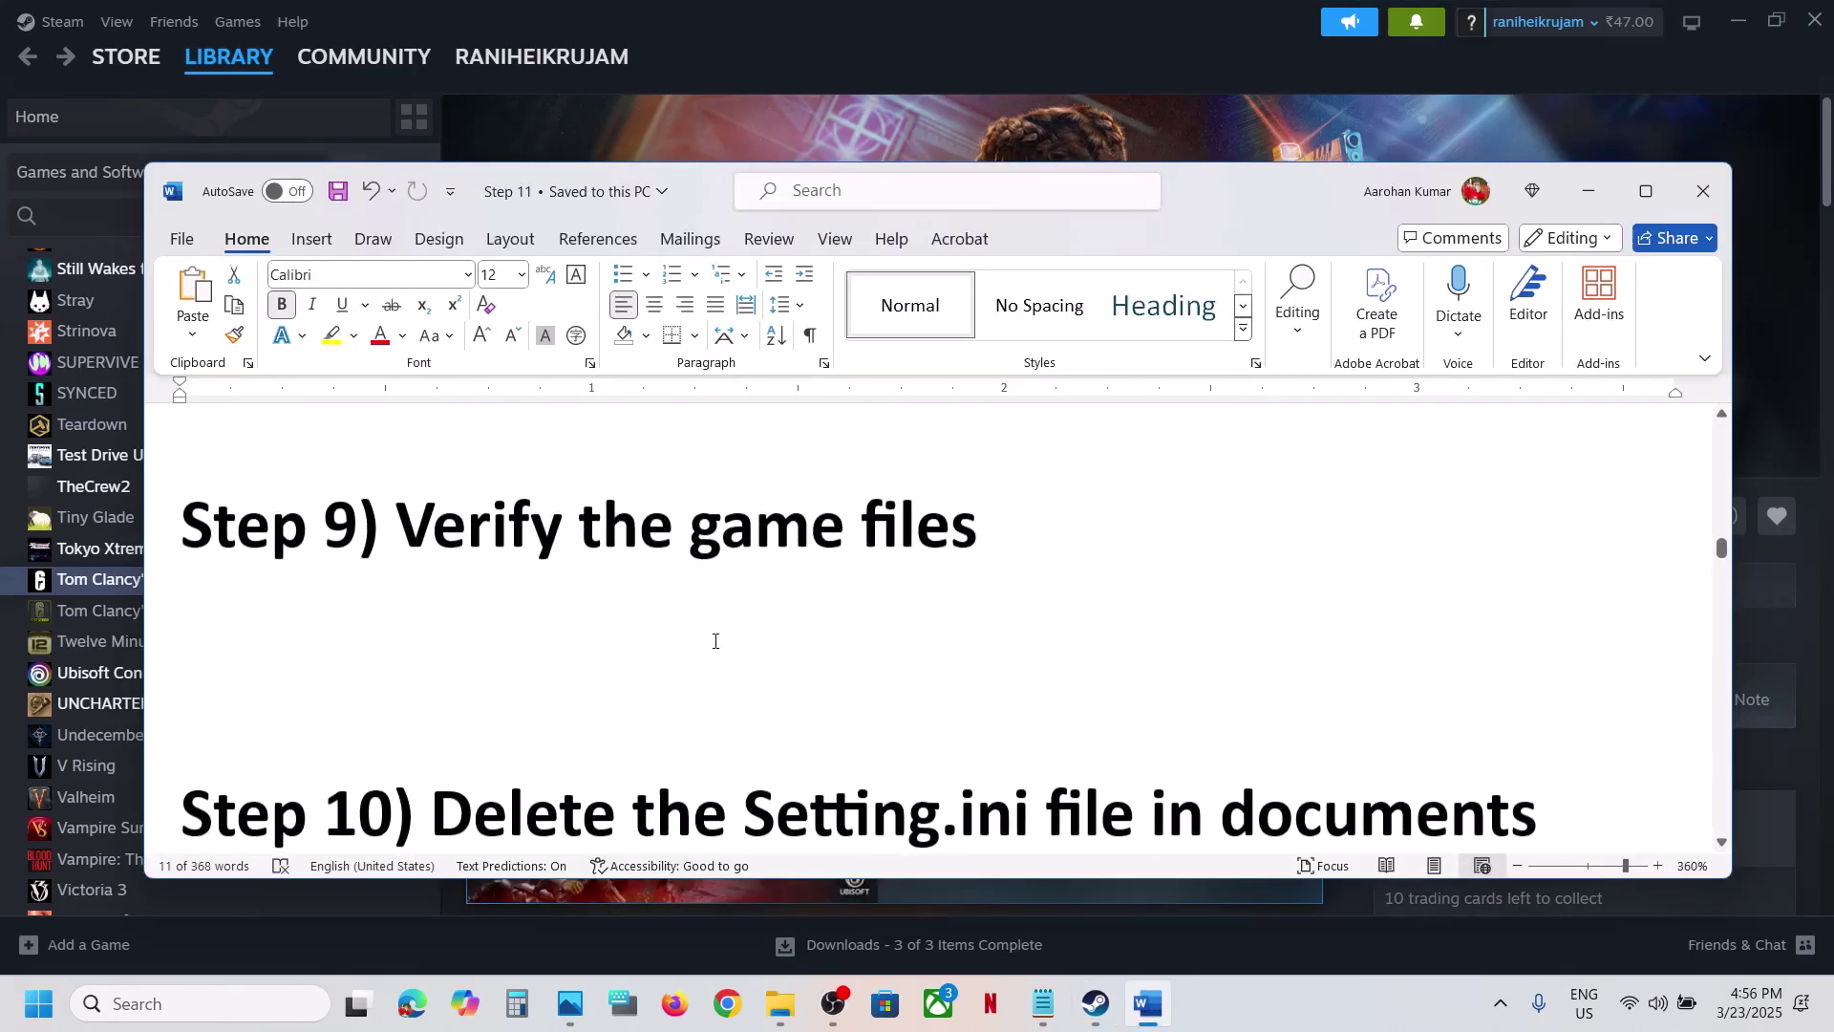
scroll(717, 638, "down", 2)
left_click_drag(466, 520, 1003, 606)
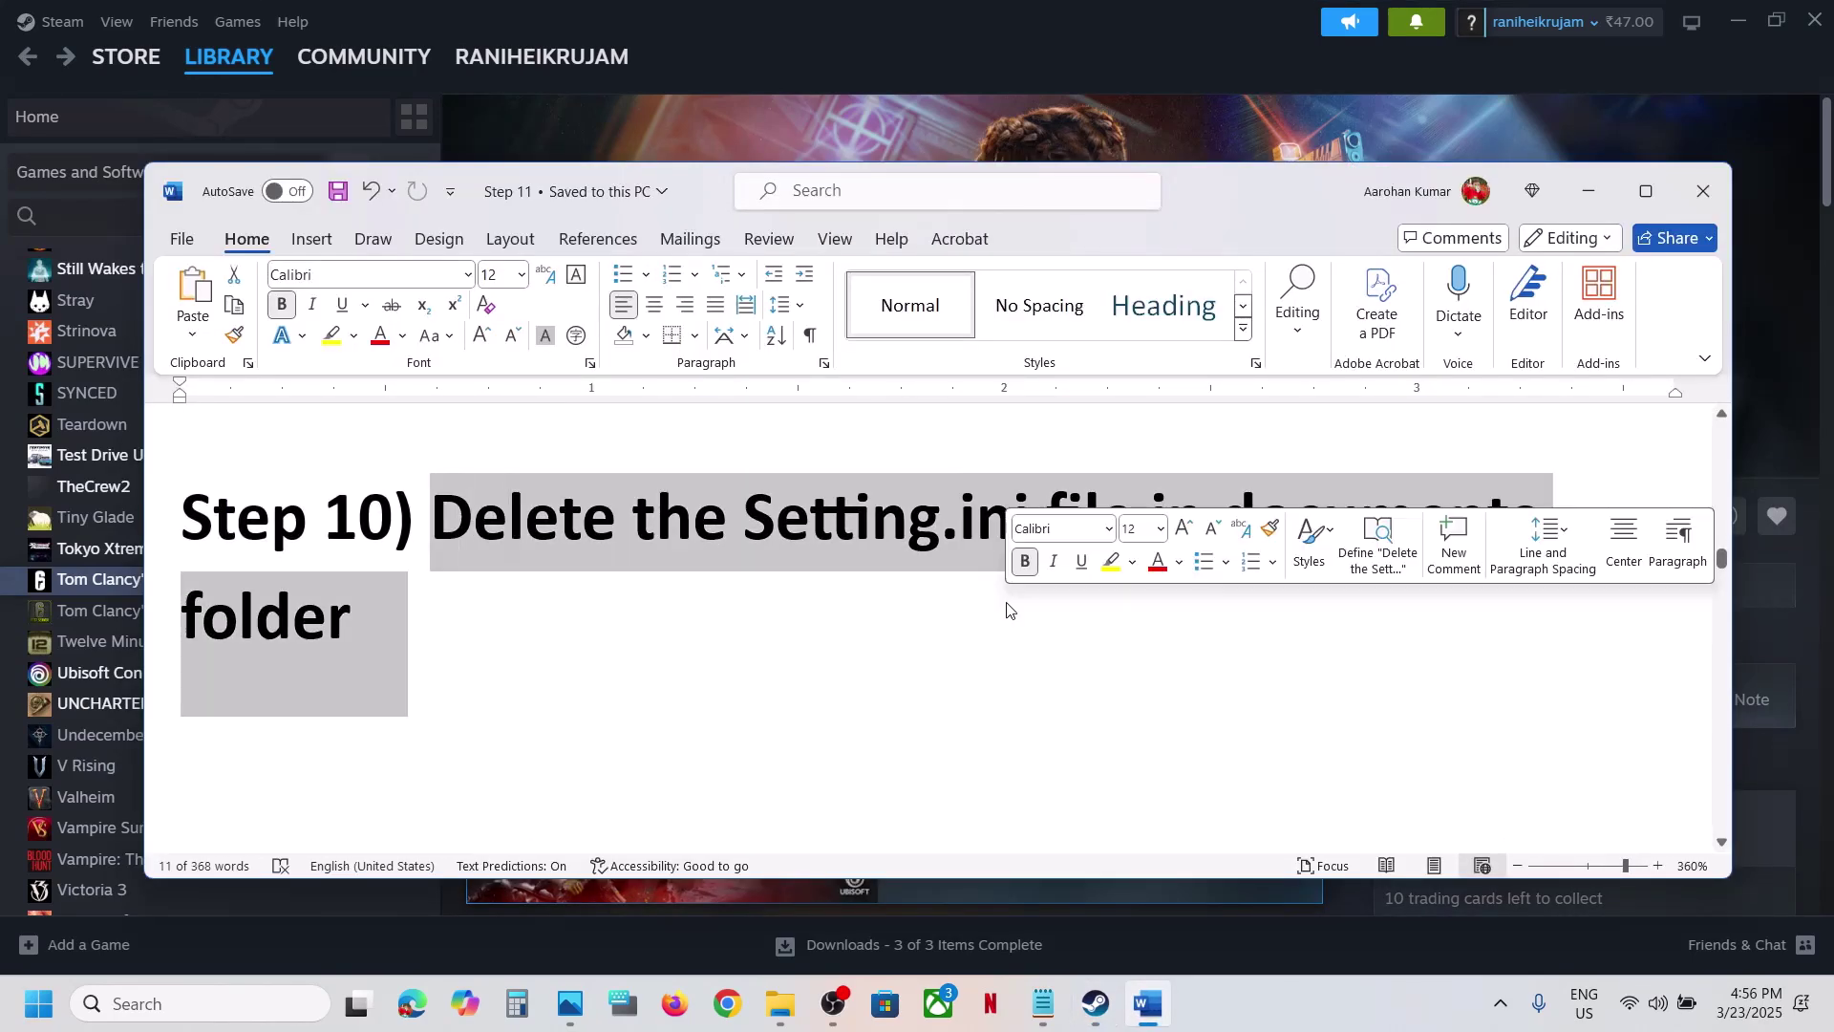
Step: Go to Step 11 and highlight the mention of other Battleye games, followed by the BEService_x64 file name
scroll(1003, 605, "down", 5)
scroll(1008, 603, "up", 1)
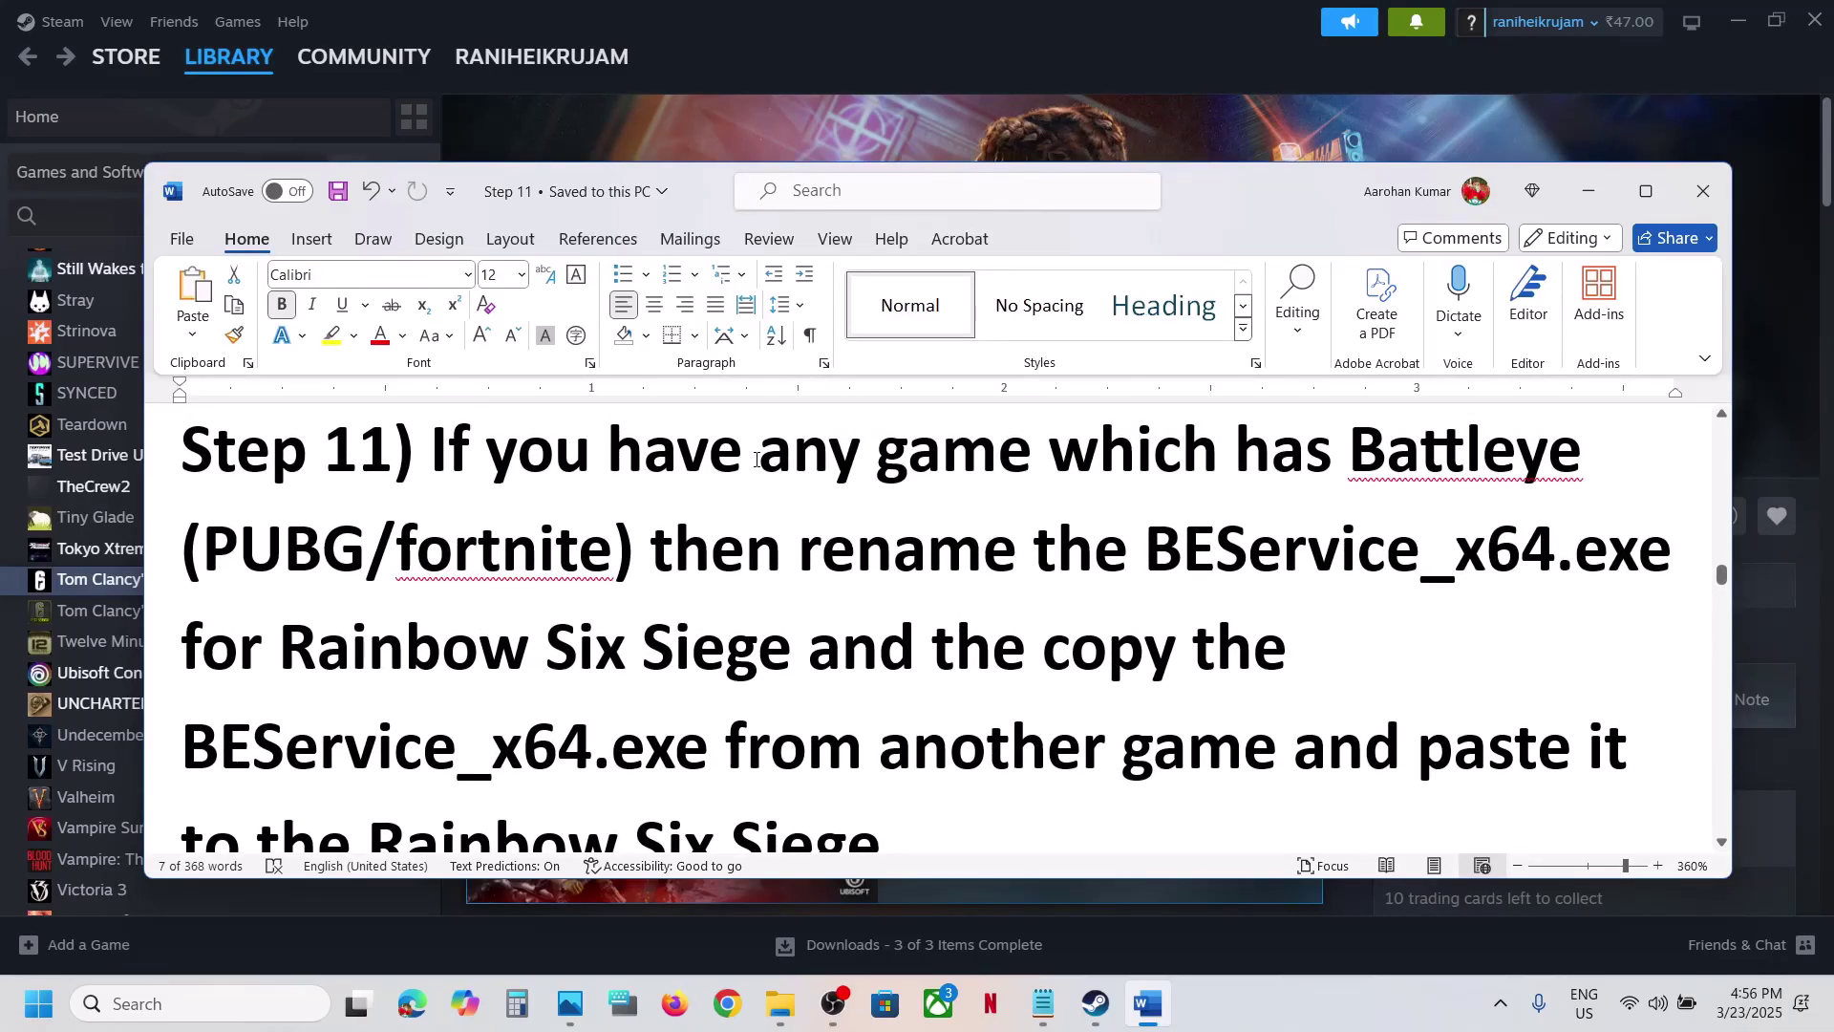
left_click_drag(757, 460, 626, 540)
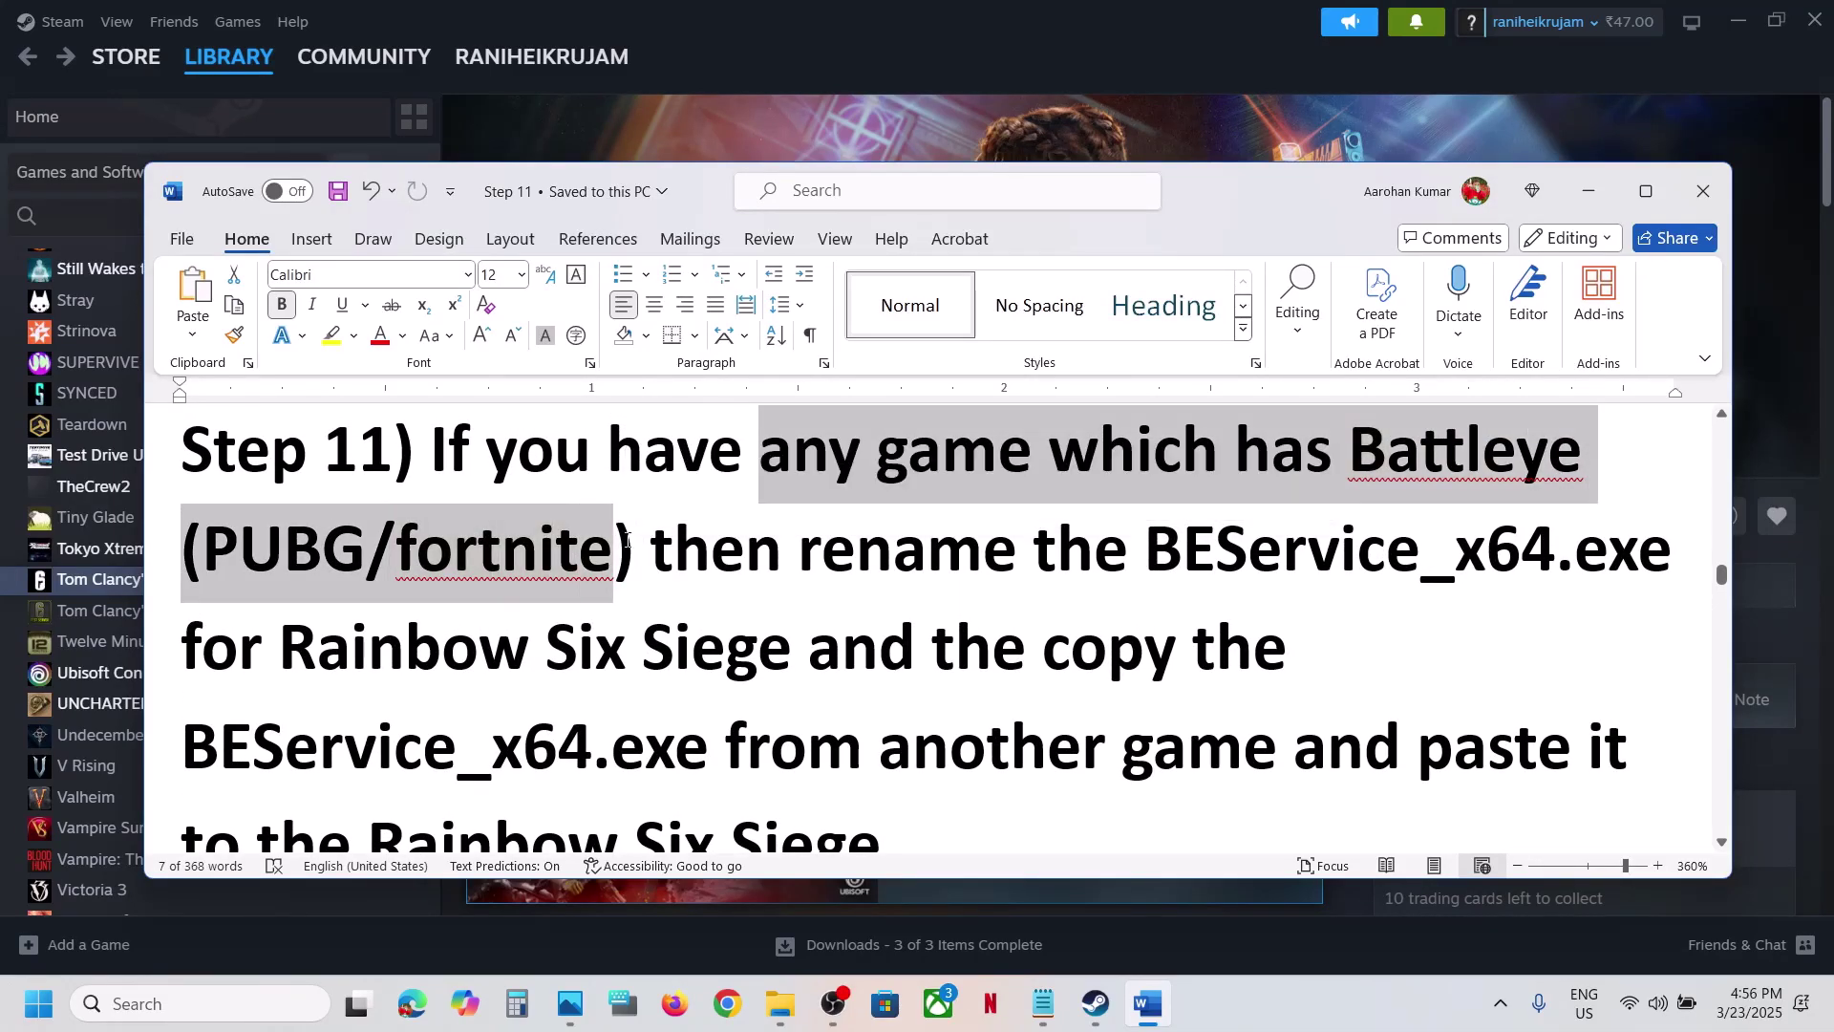
left_click(626, 539)
left_click_drag(1164, 548, 1524, 557)
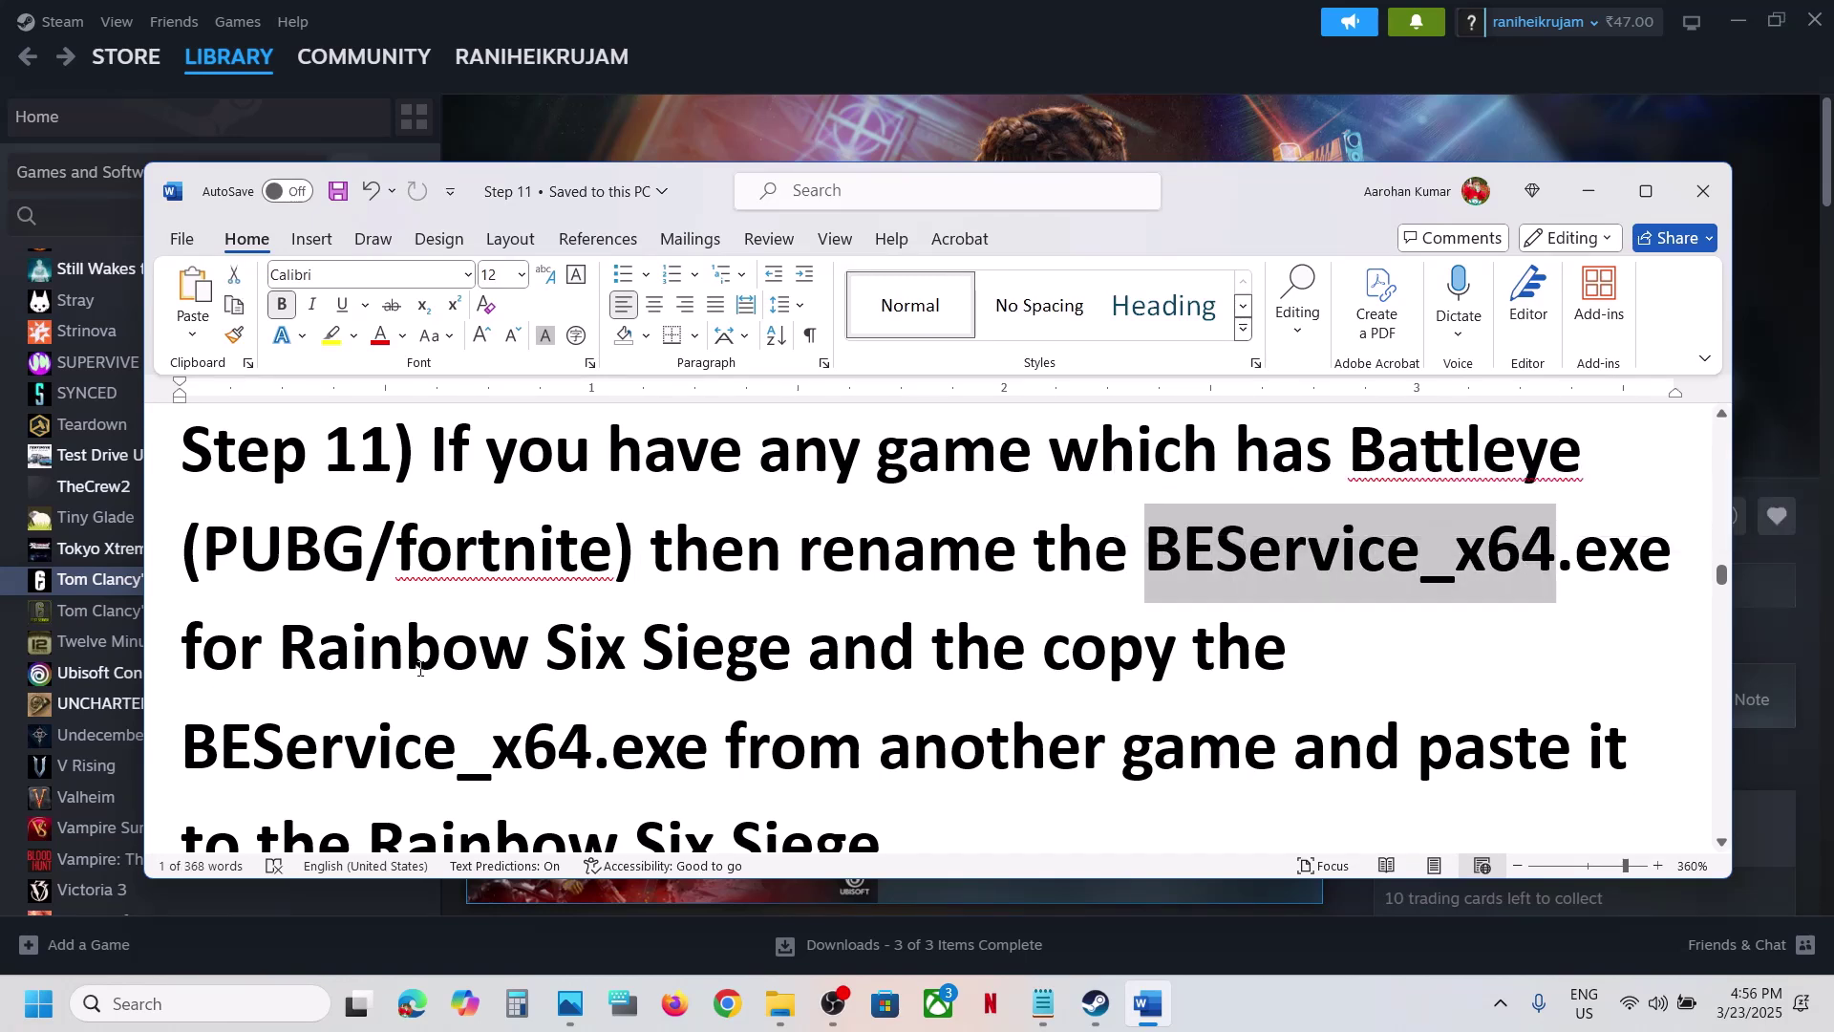
Step: Maximize the Word document and highlight the Step 11 phrases on renaming BEService_x64, copying it from another Battleye game and pasting it to Rainbow Six Siege
scroll(602, 645, "down", 1)
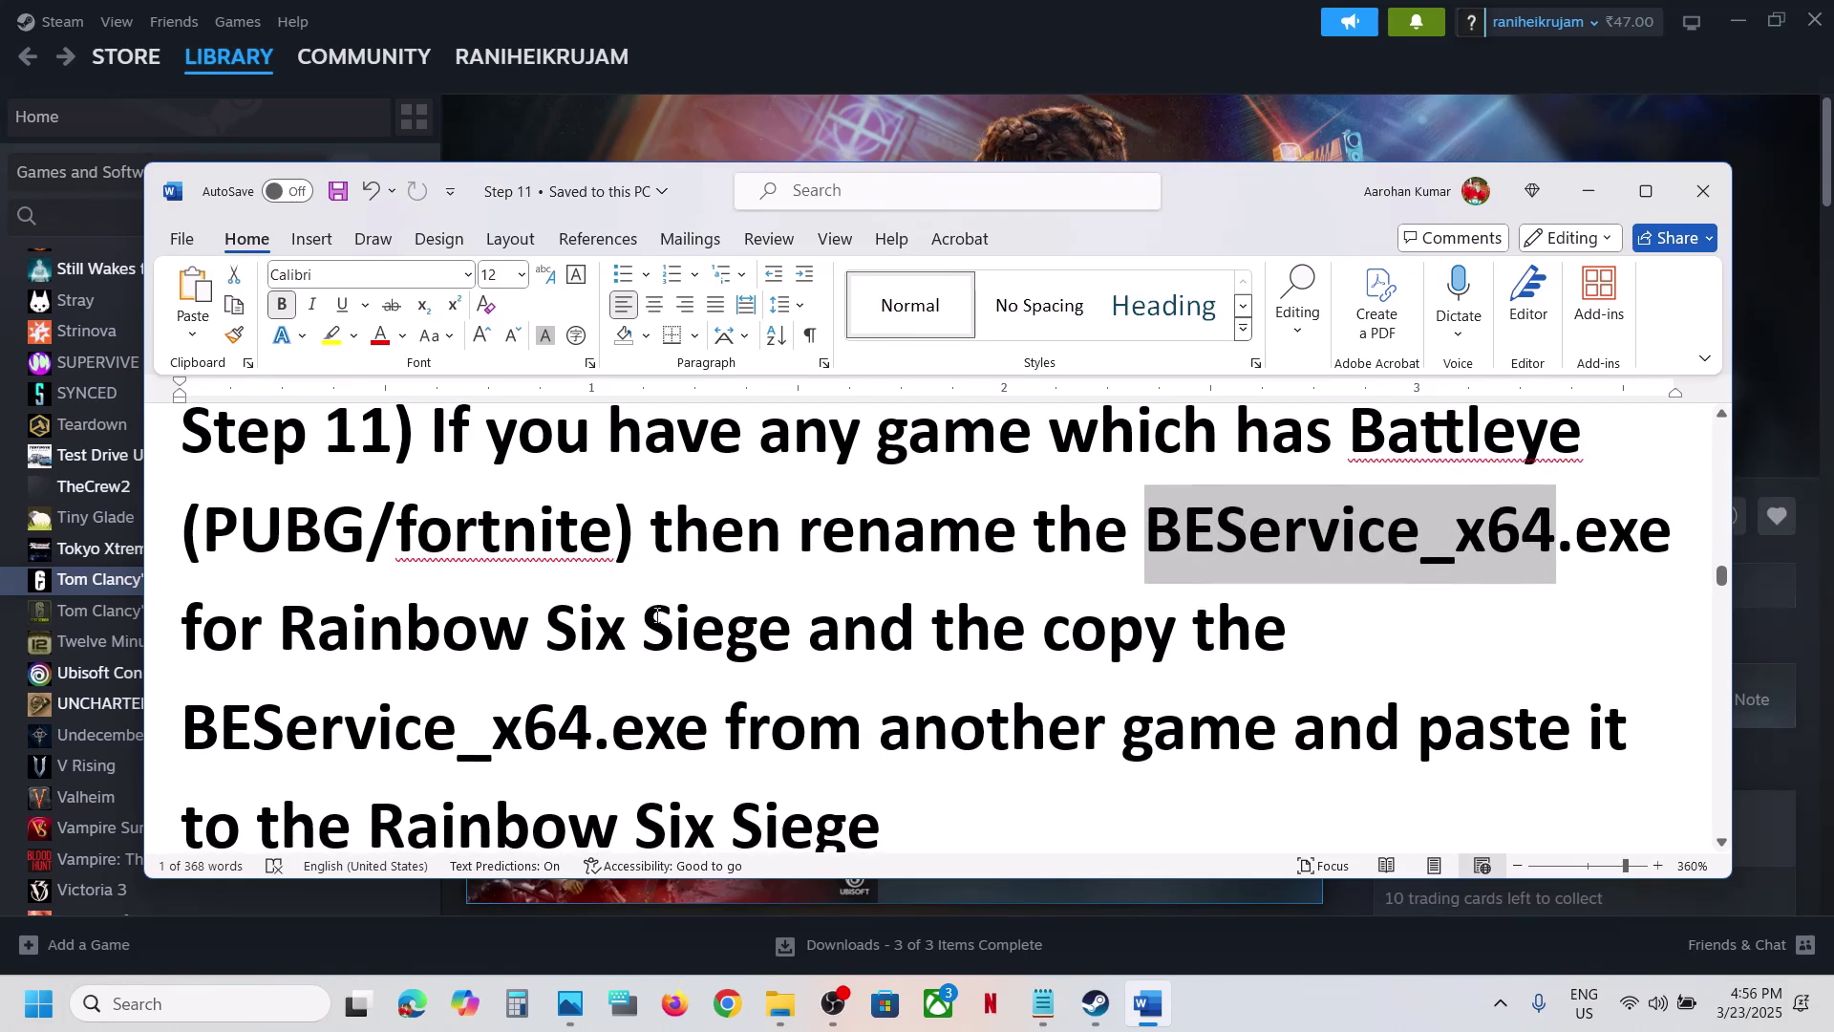
left_click(1636, 197)
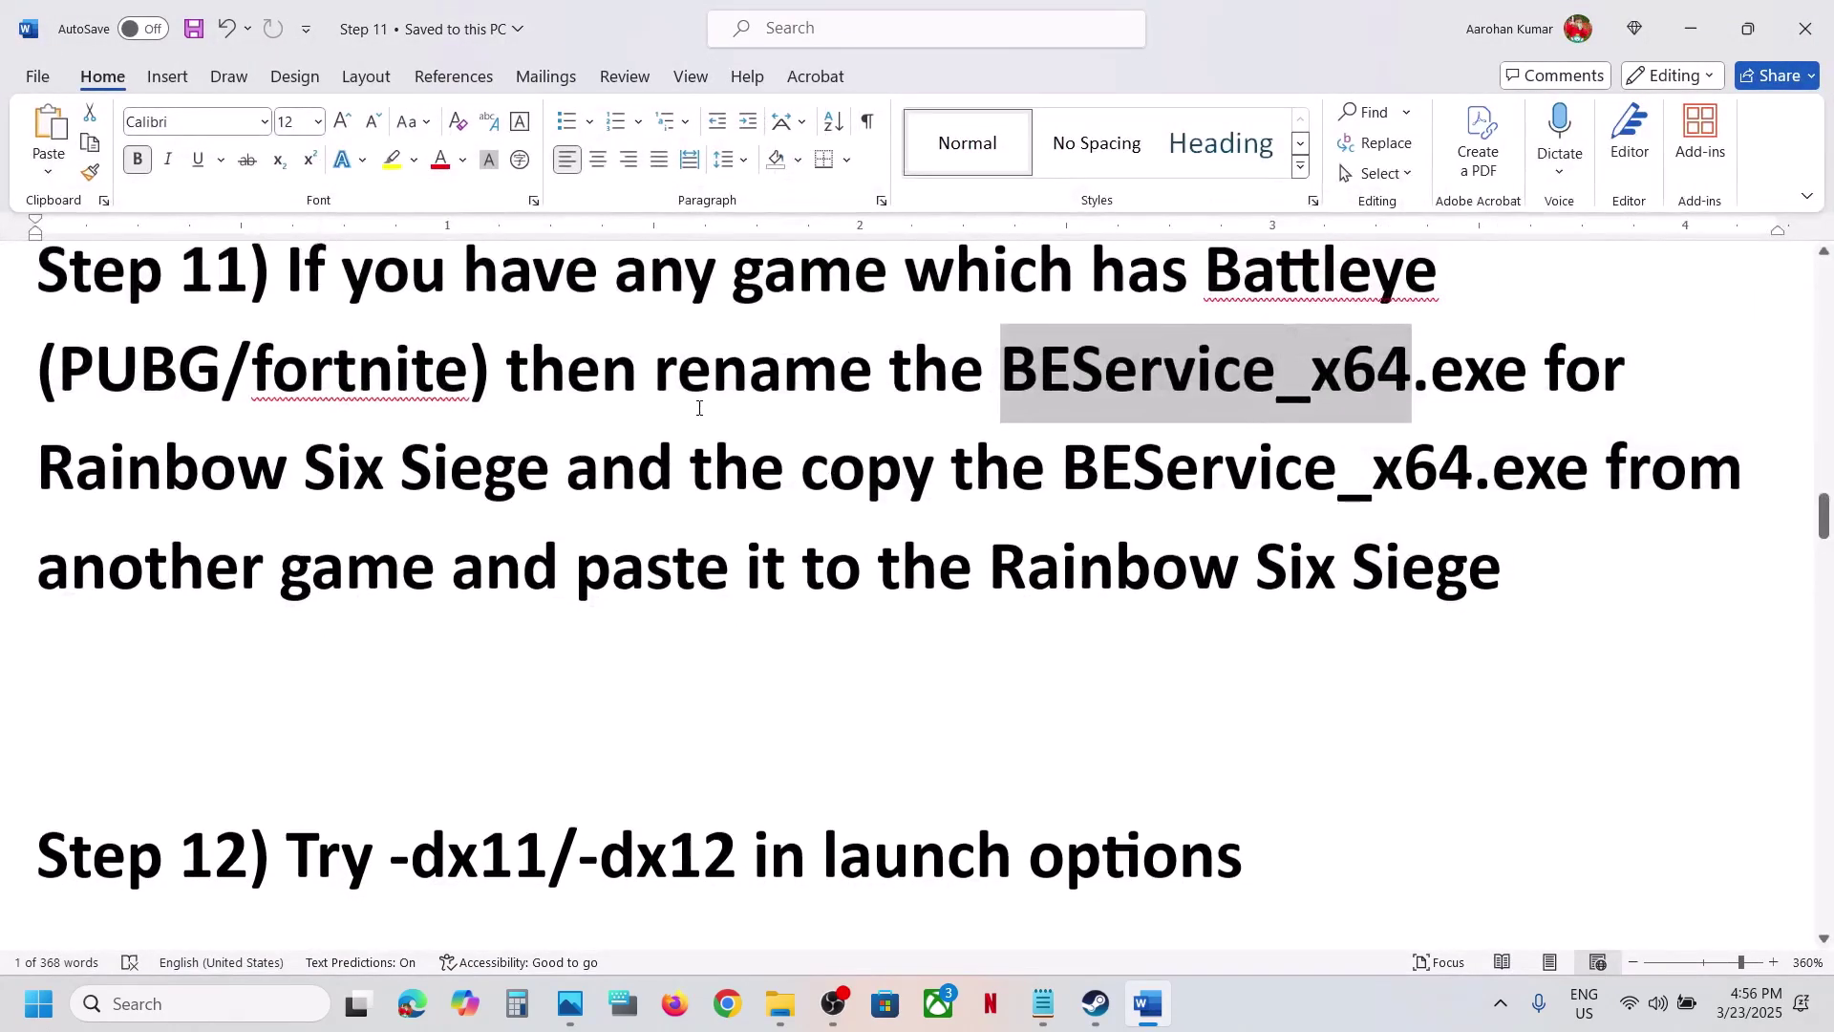
scroll(812, 438, "up", 1)
left_click_drag(989, 436, 1413, 454)
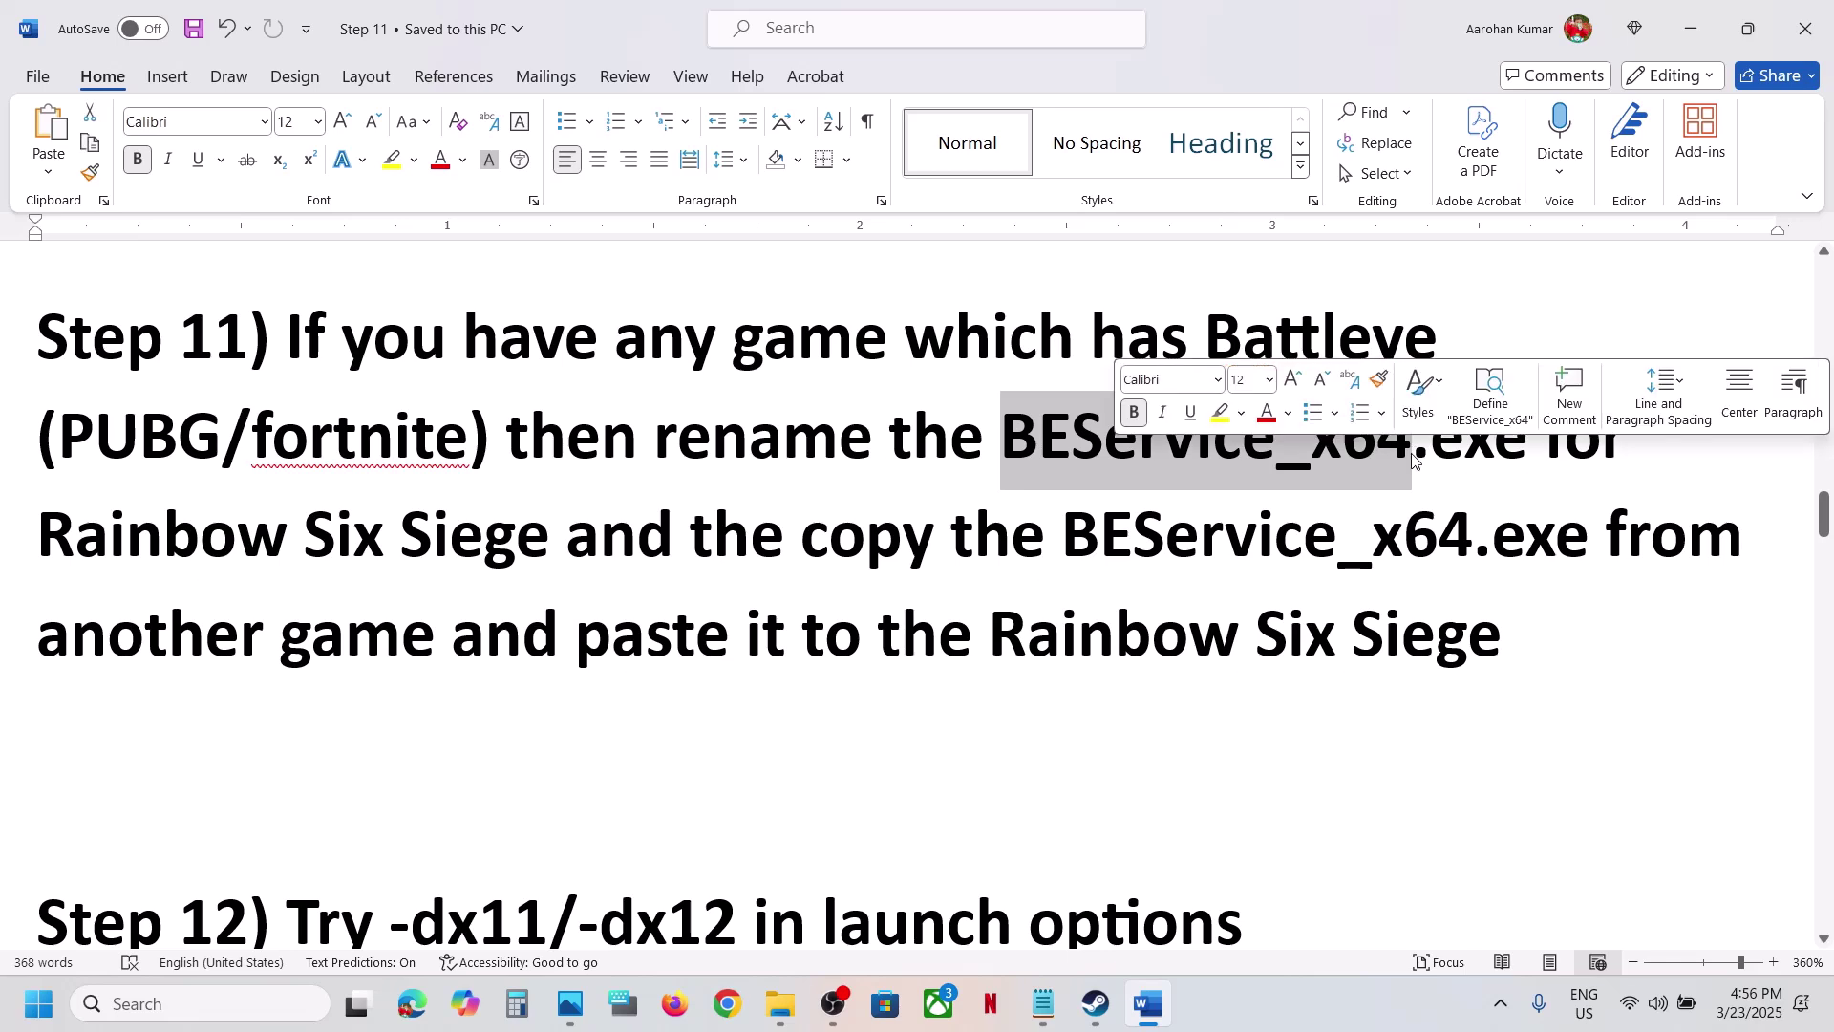
left_click_drag(868, 535, 1420, 542)
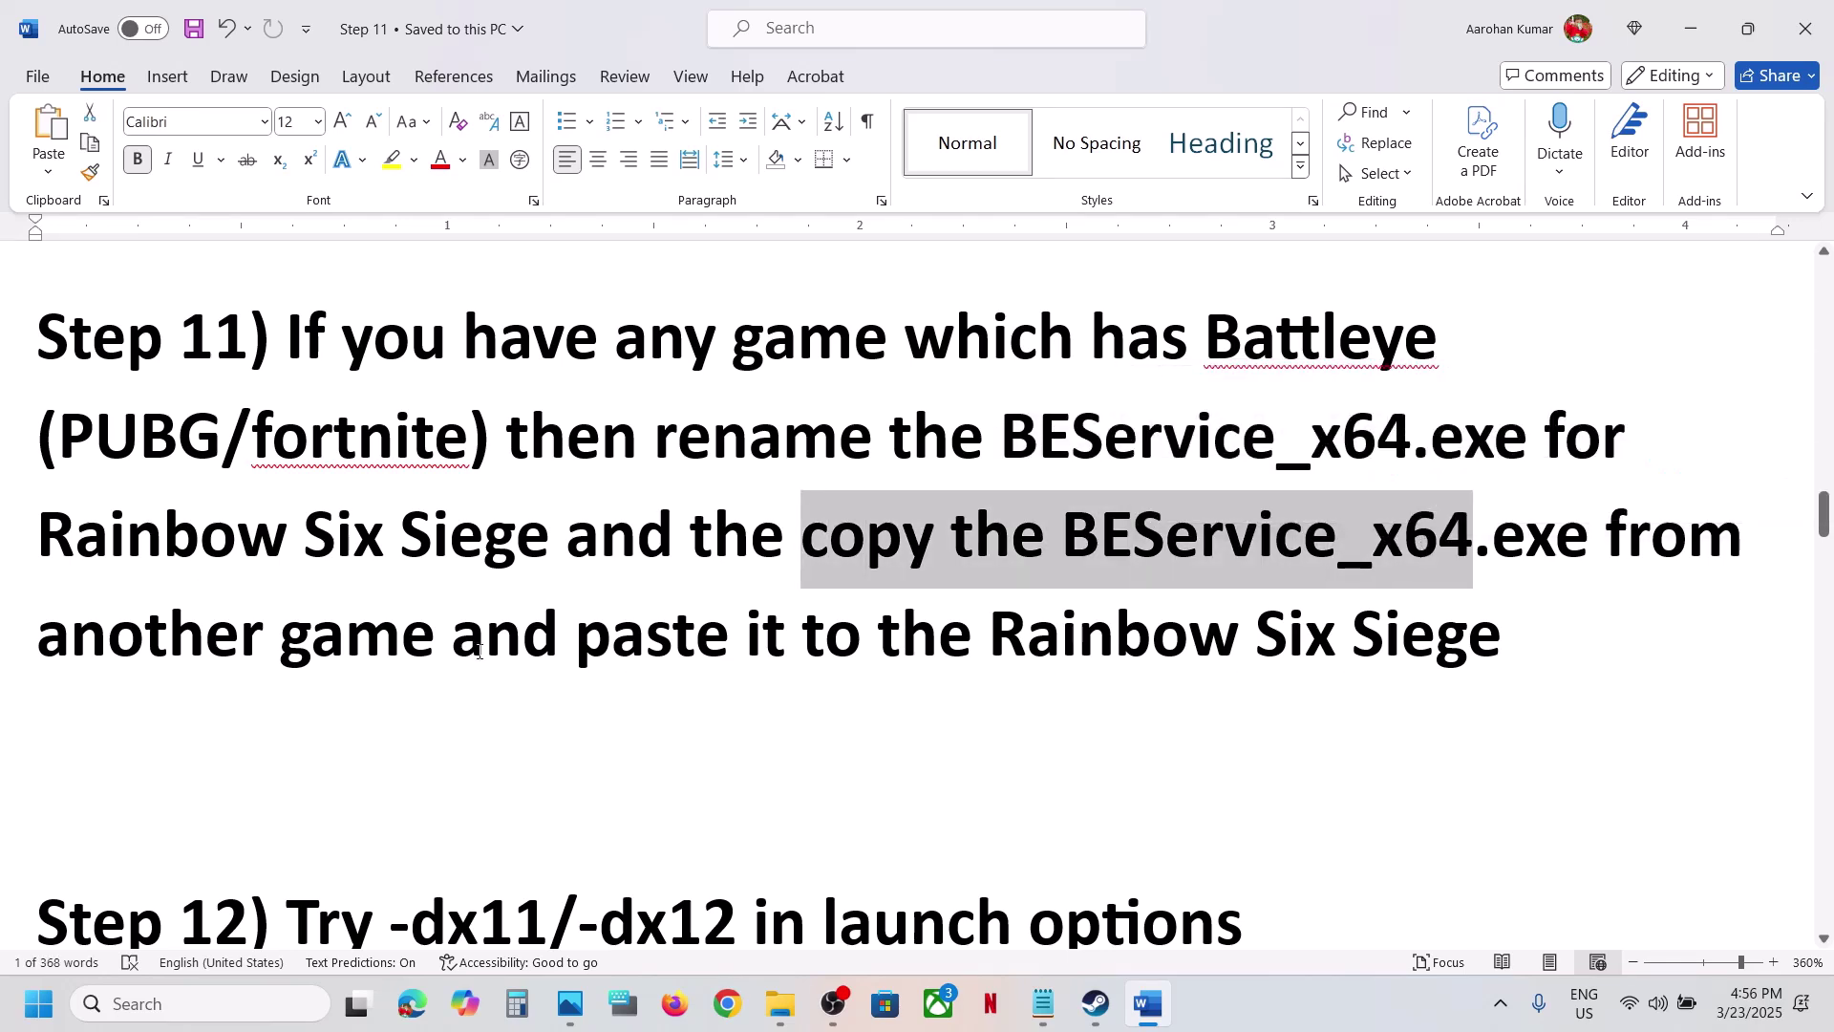
left_click_drag(158, 653, 1242, 653)
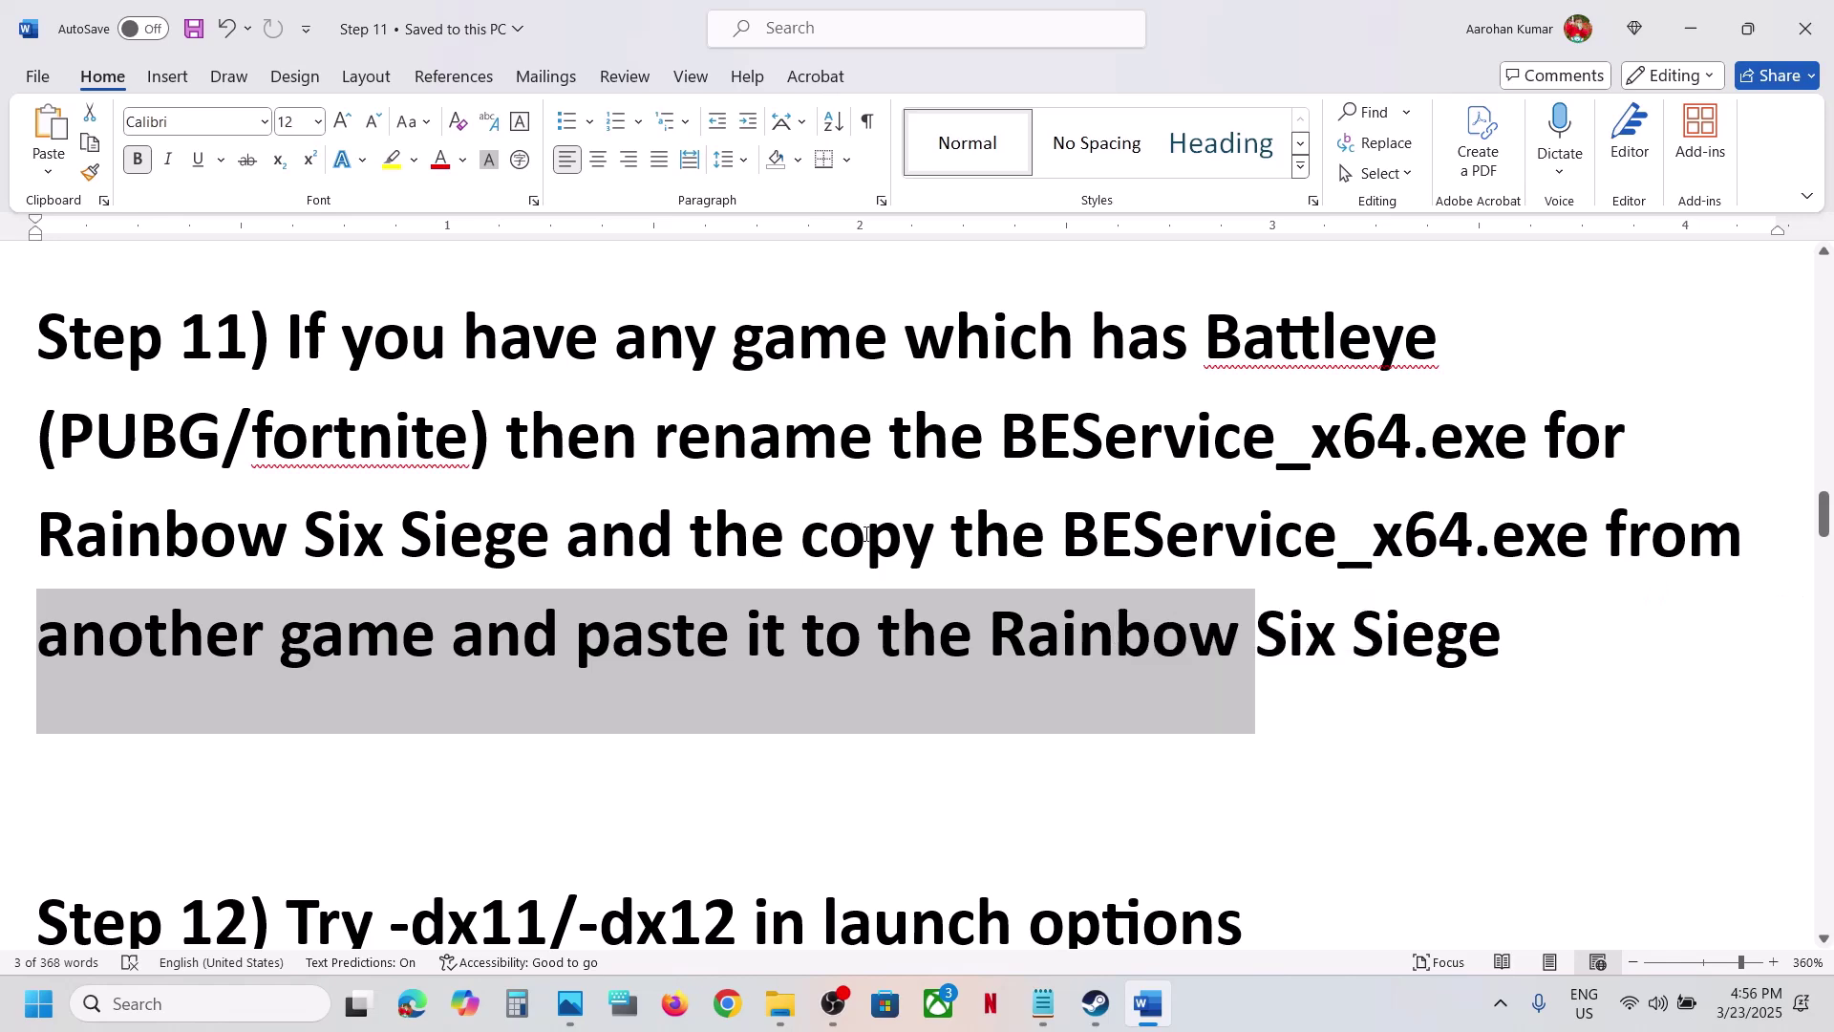
left_click_drag(1205, 339, 1338, 342)
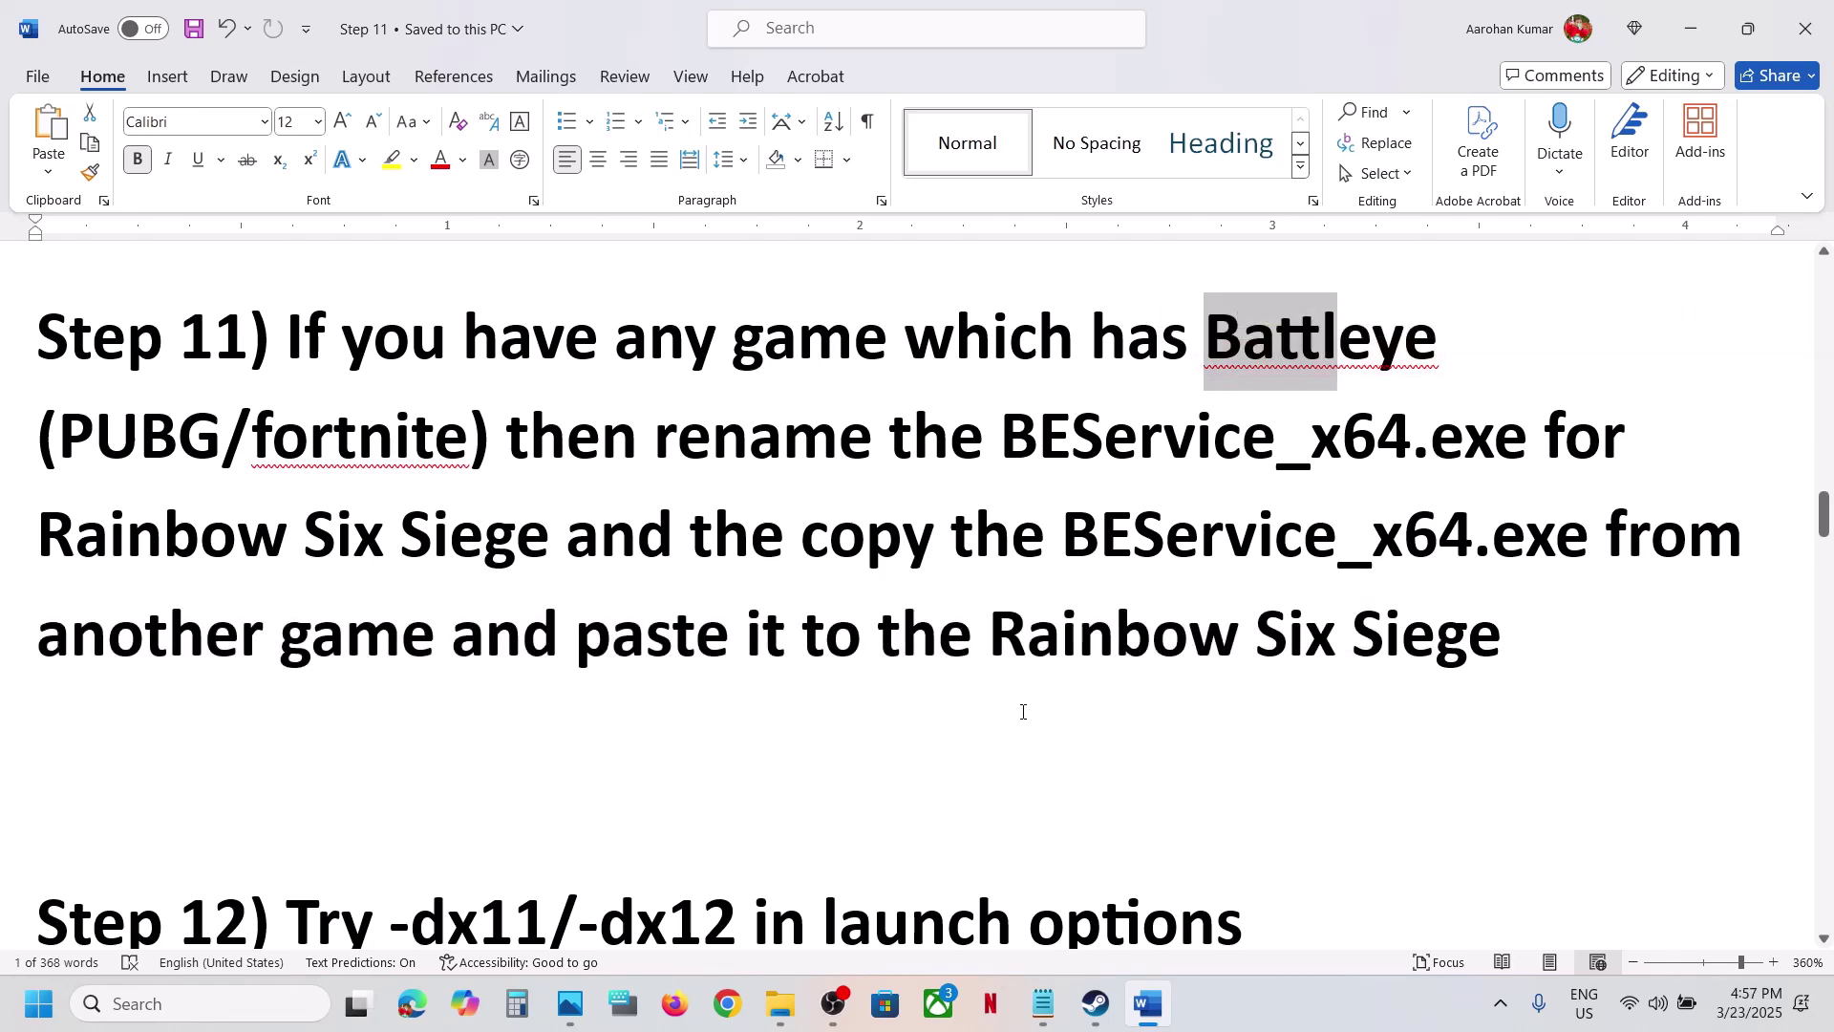
left_click_drag(994, 632, 1239, 635)
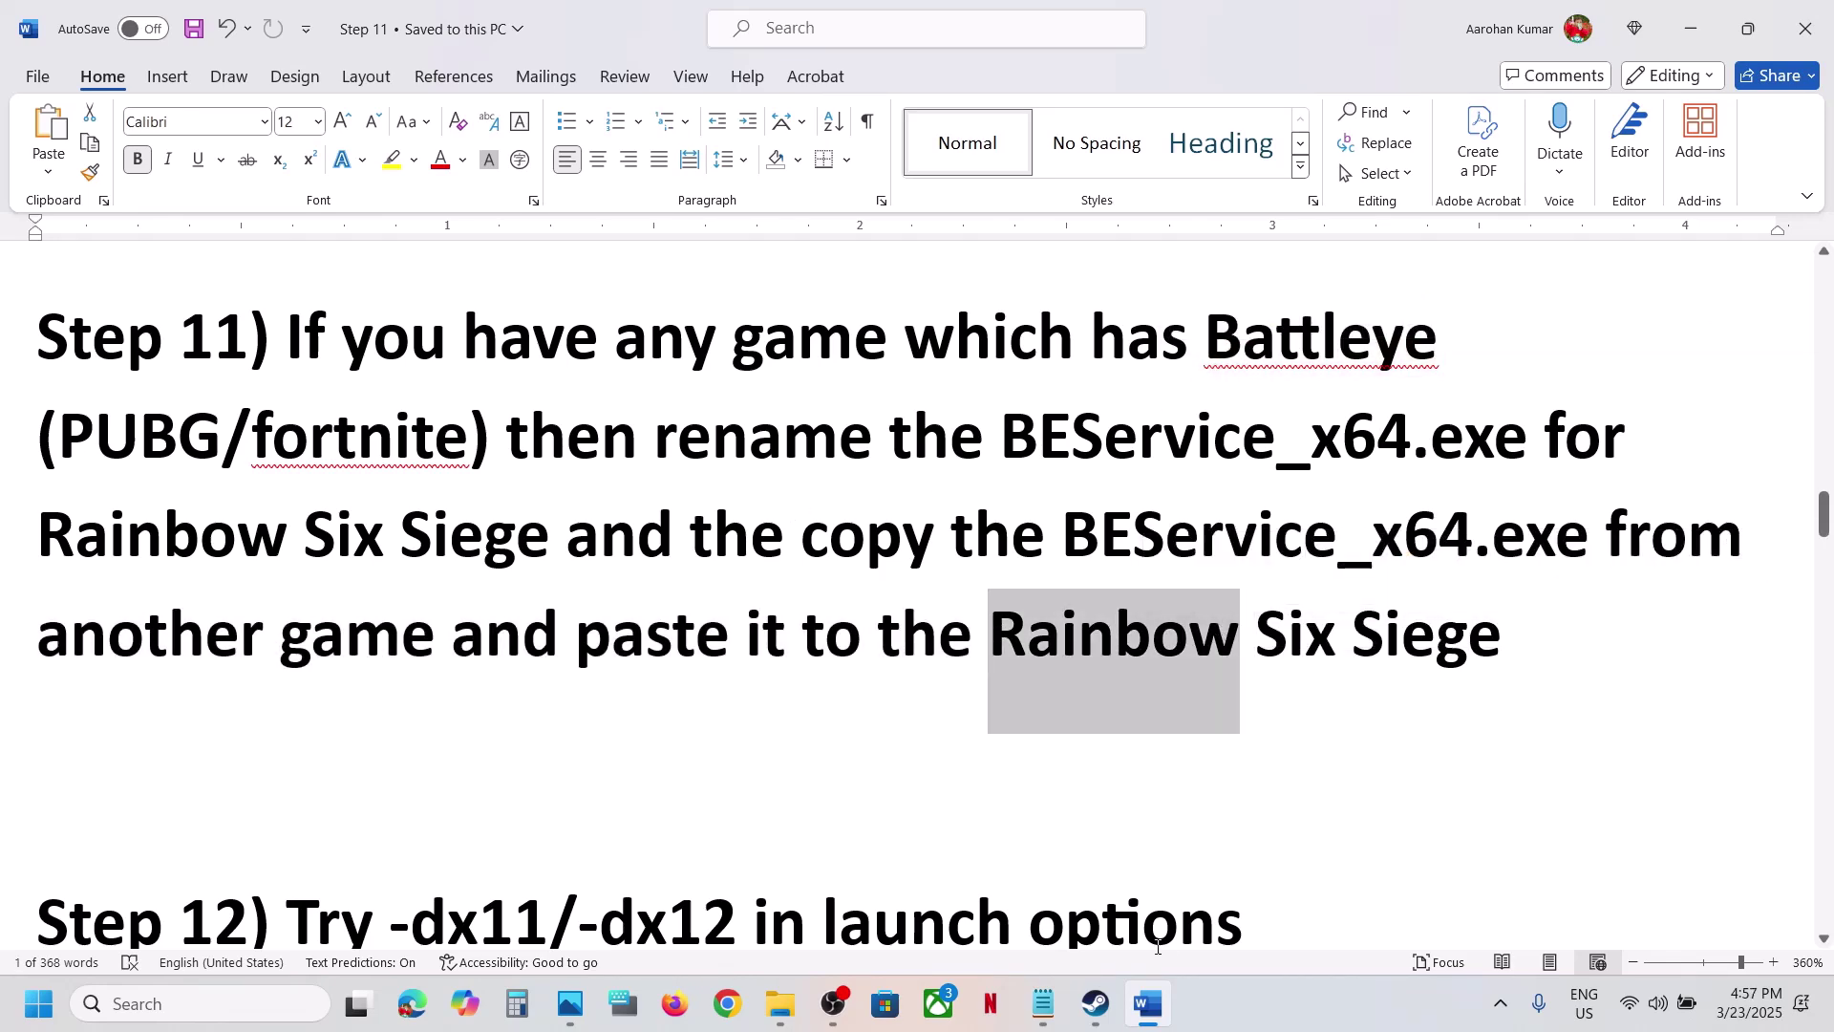
Step: Switch to Steam, browse the local files of Tom Clancy's Rainbow Six Siege and open the BattlEye folder
left_click(1095, 1003)
right_click(129, 579)
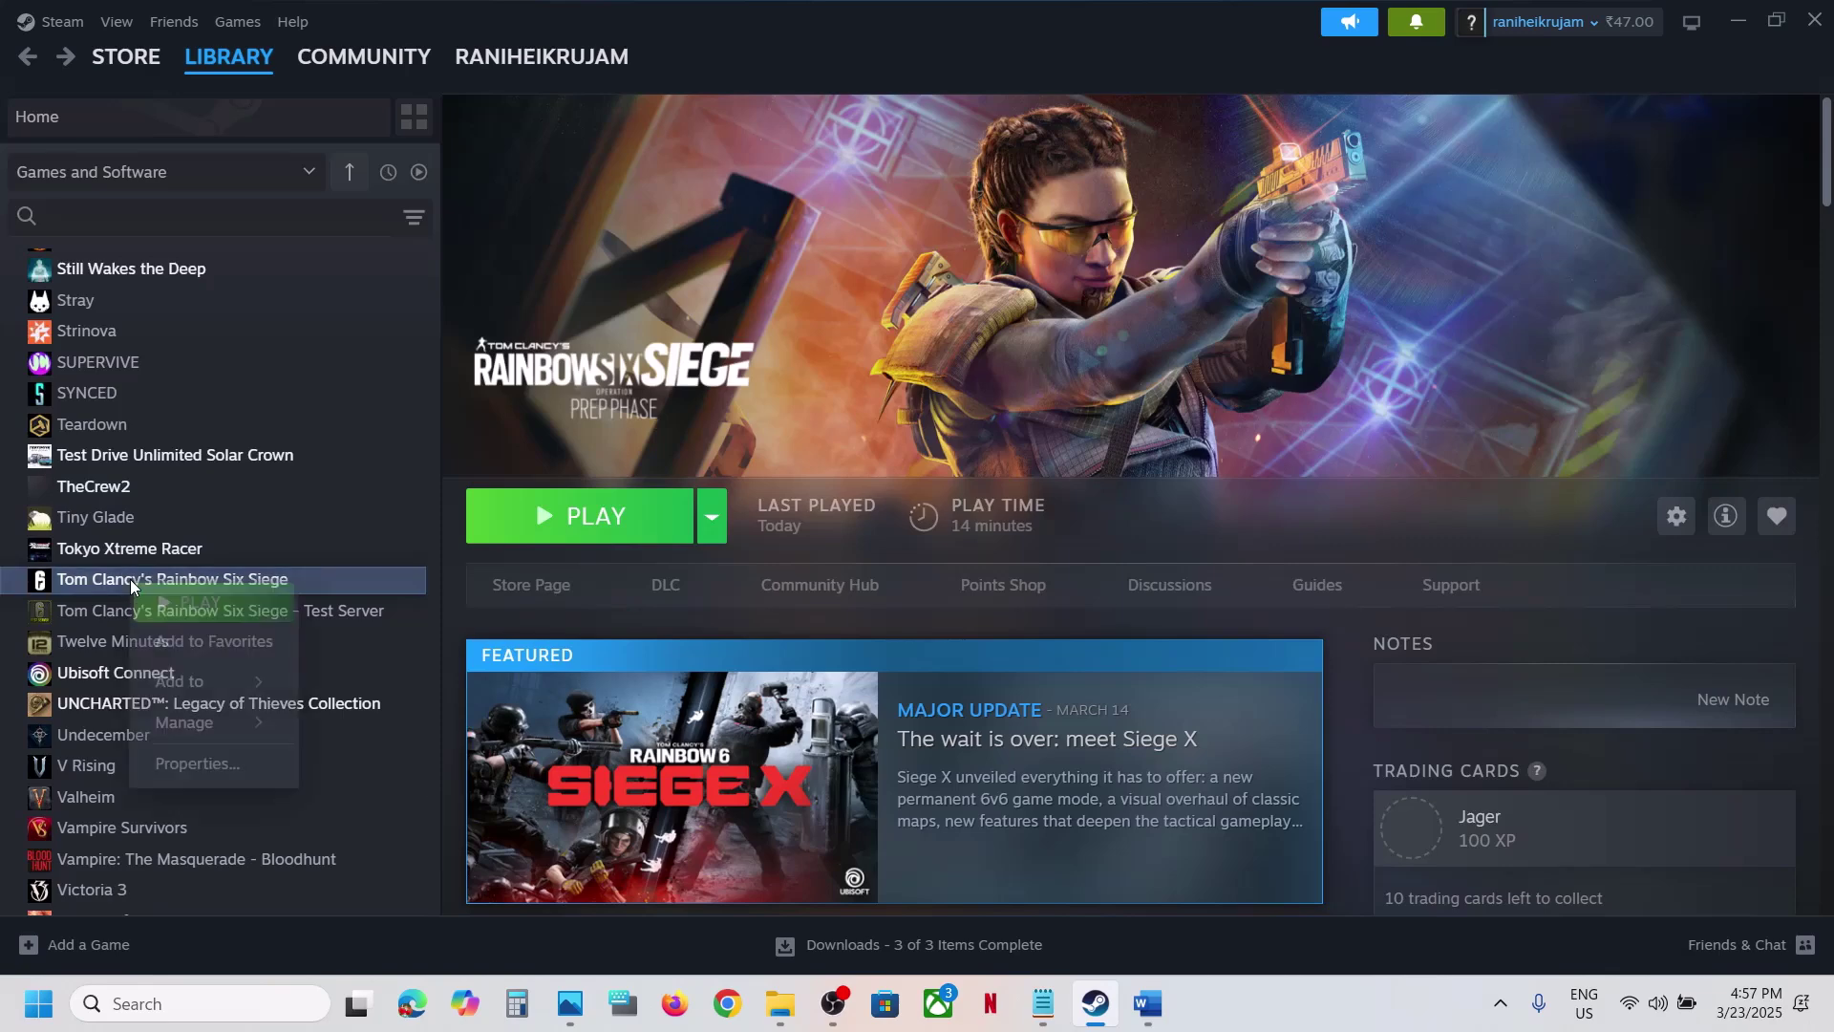
mouse_move(196, 722)
left_click(407, 762)
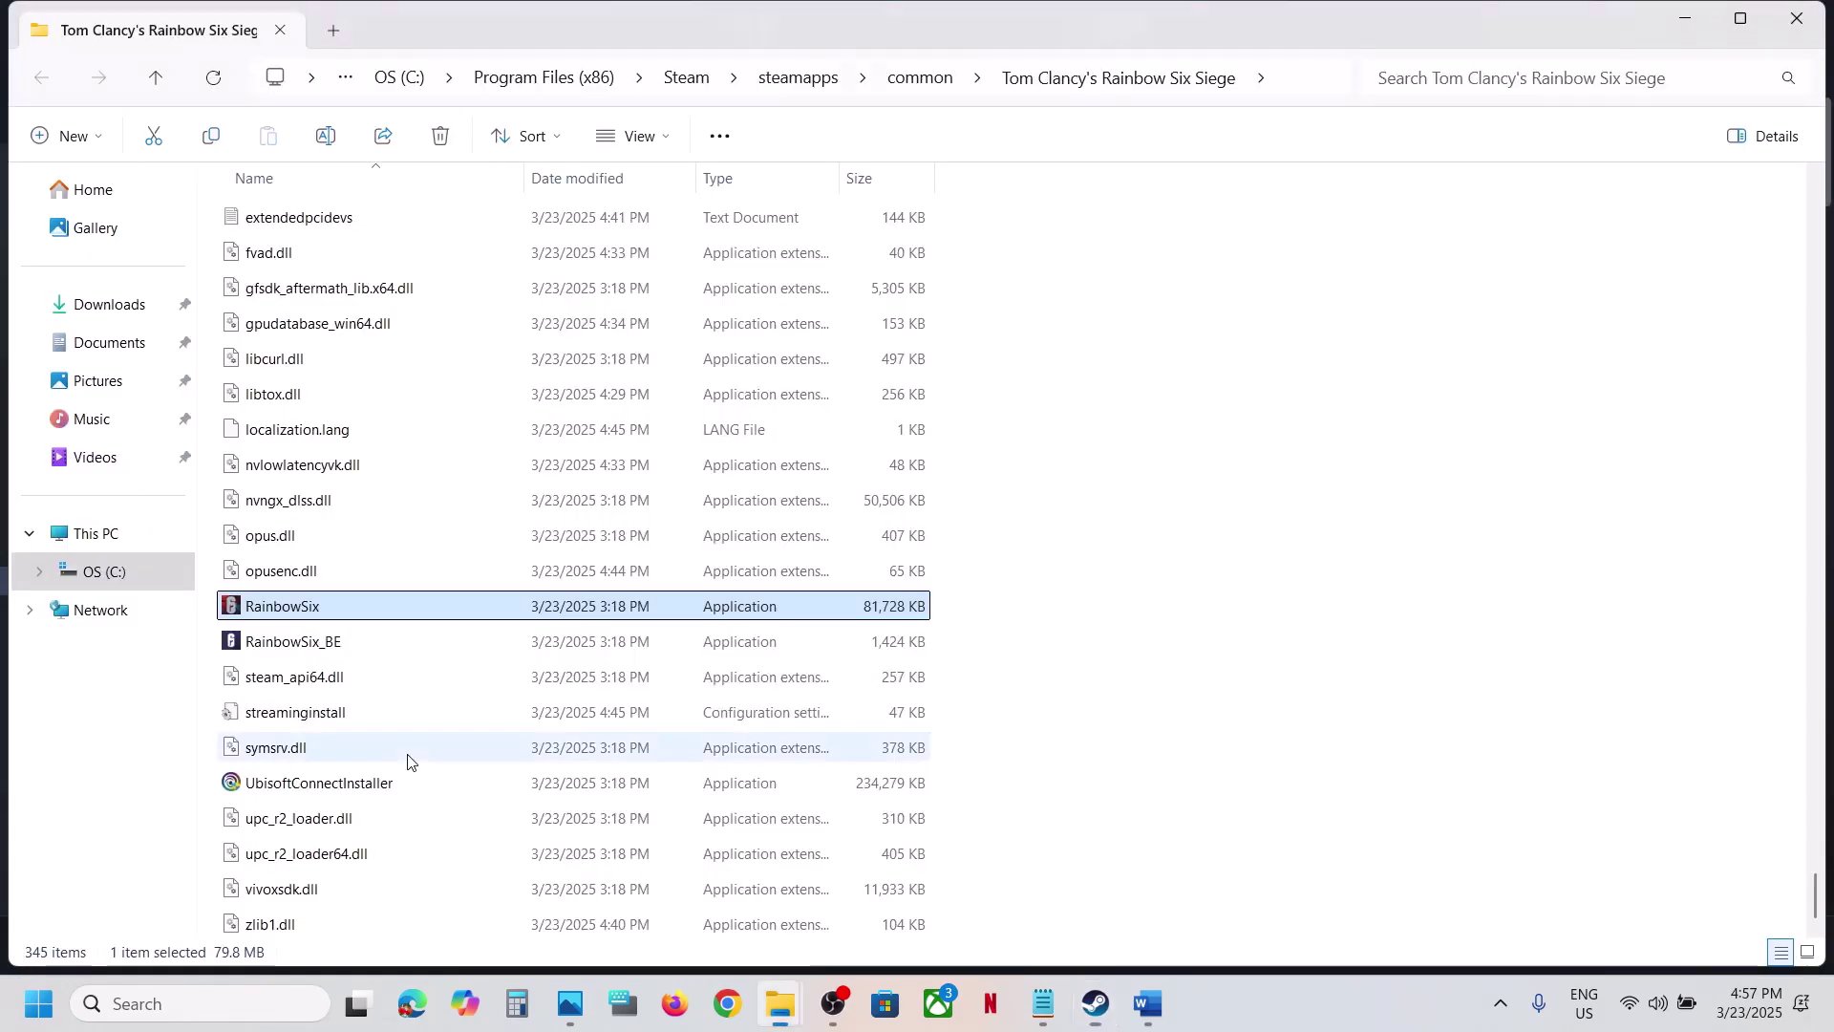
left_click(388, 681)
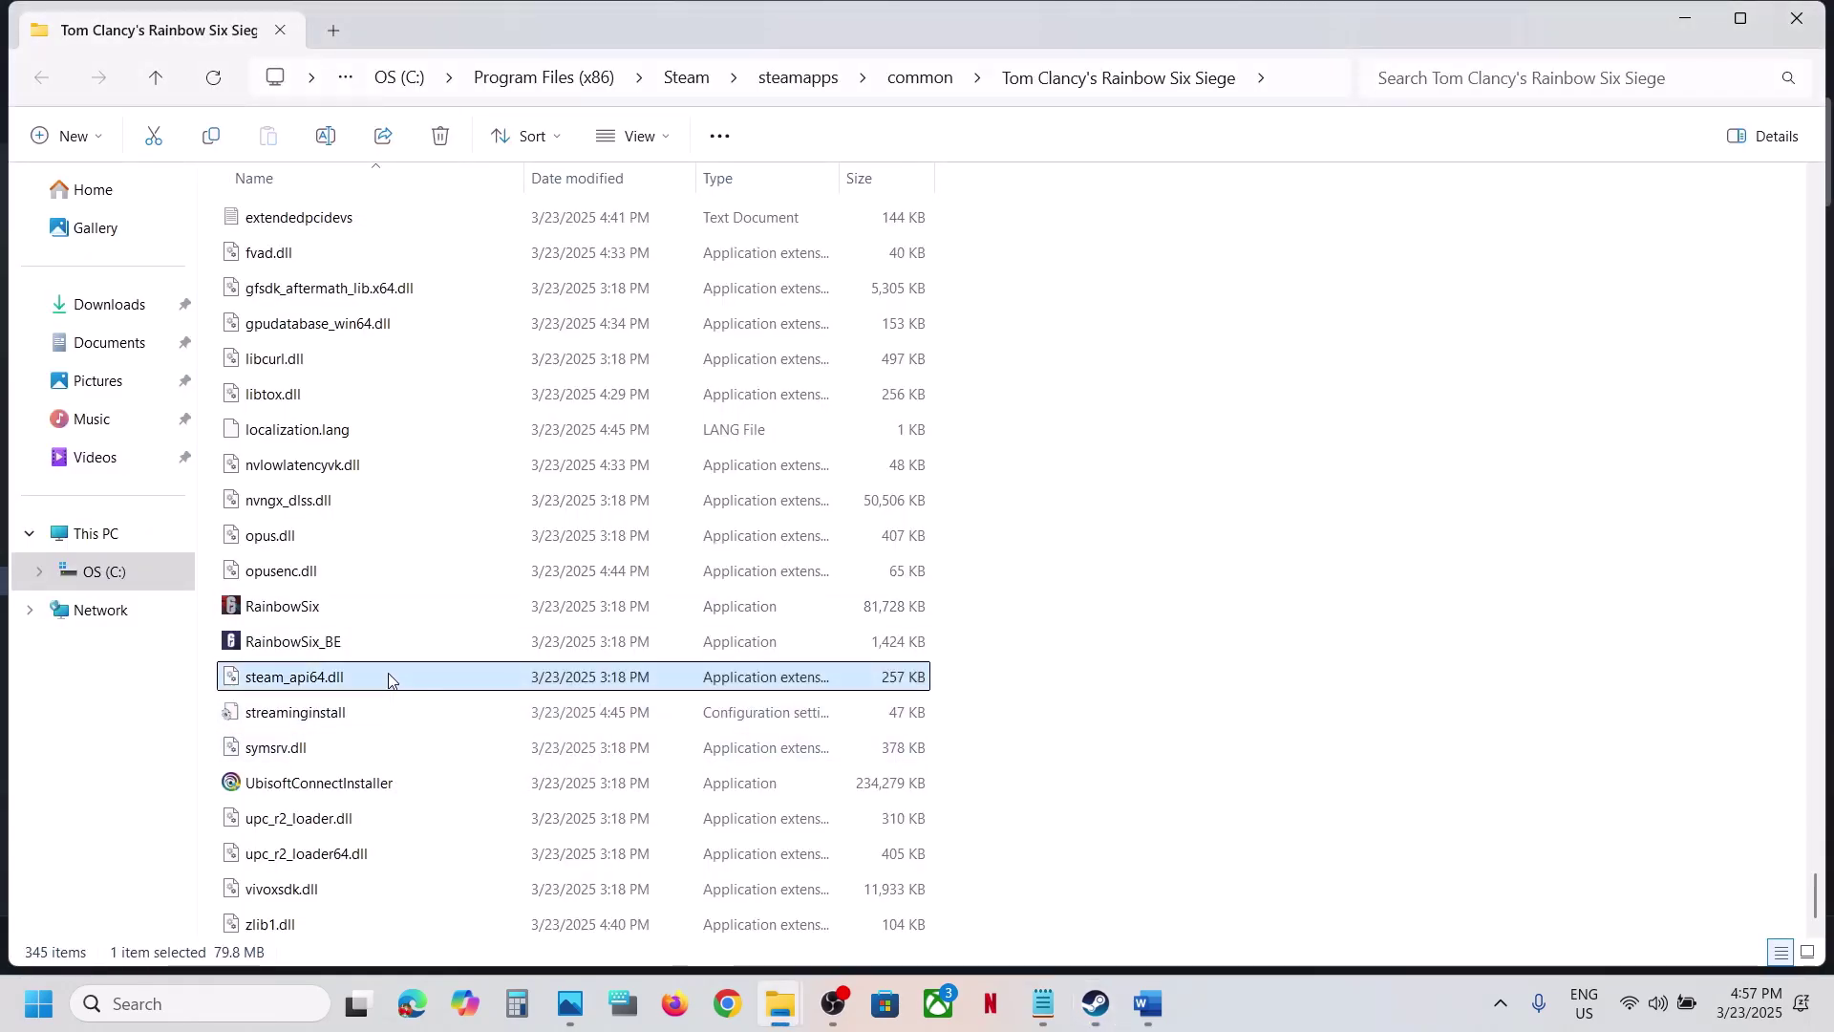
key("Home")
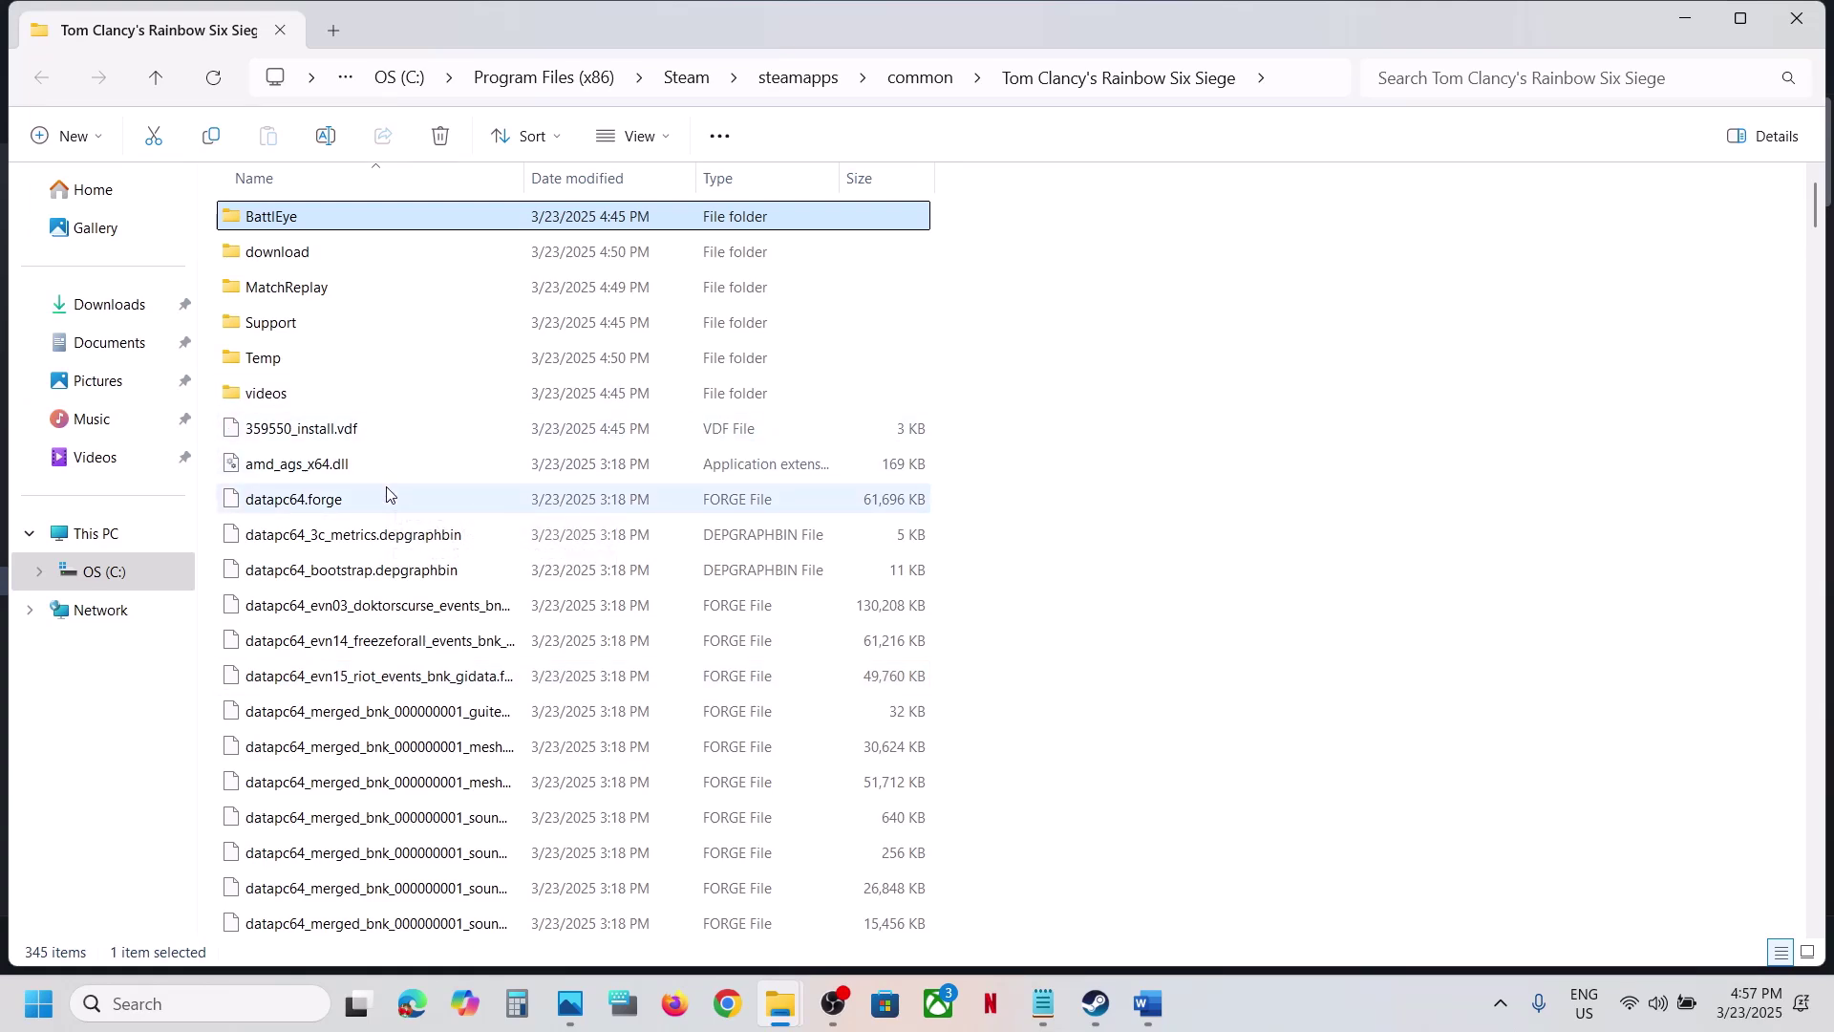
double_click(277, 217)
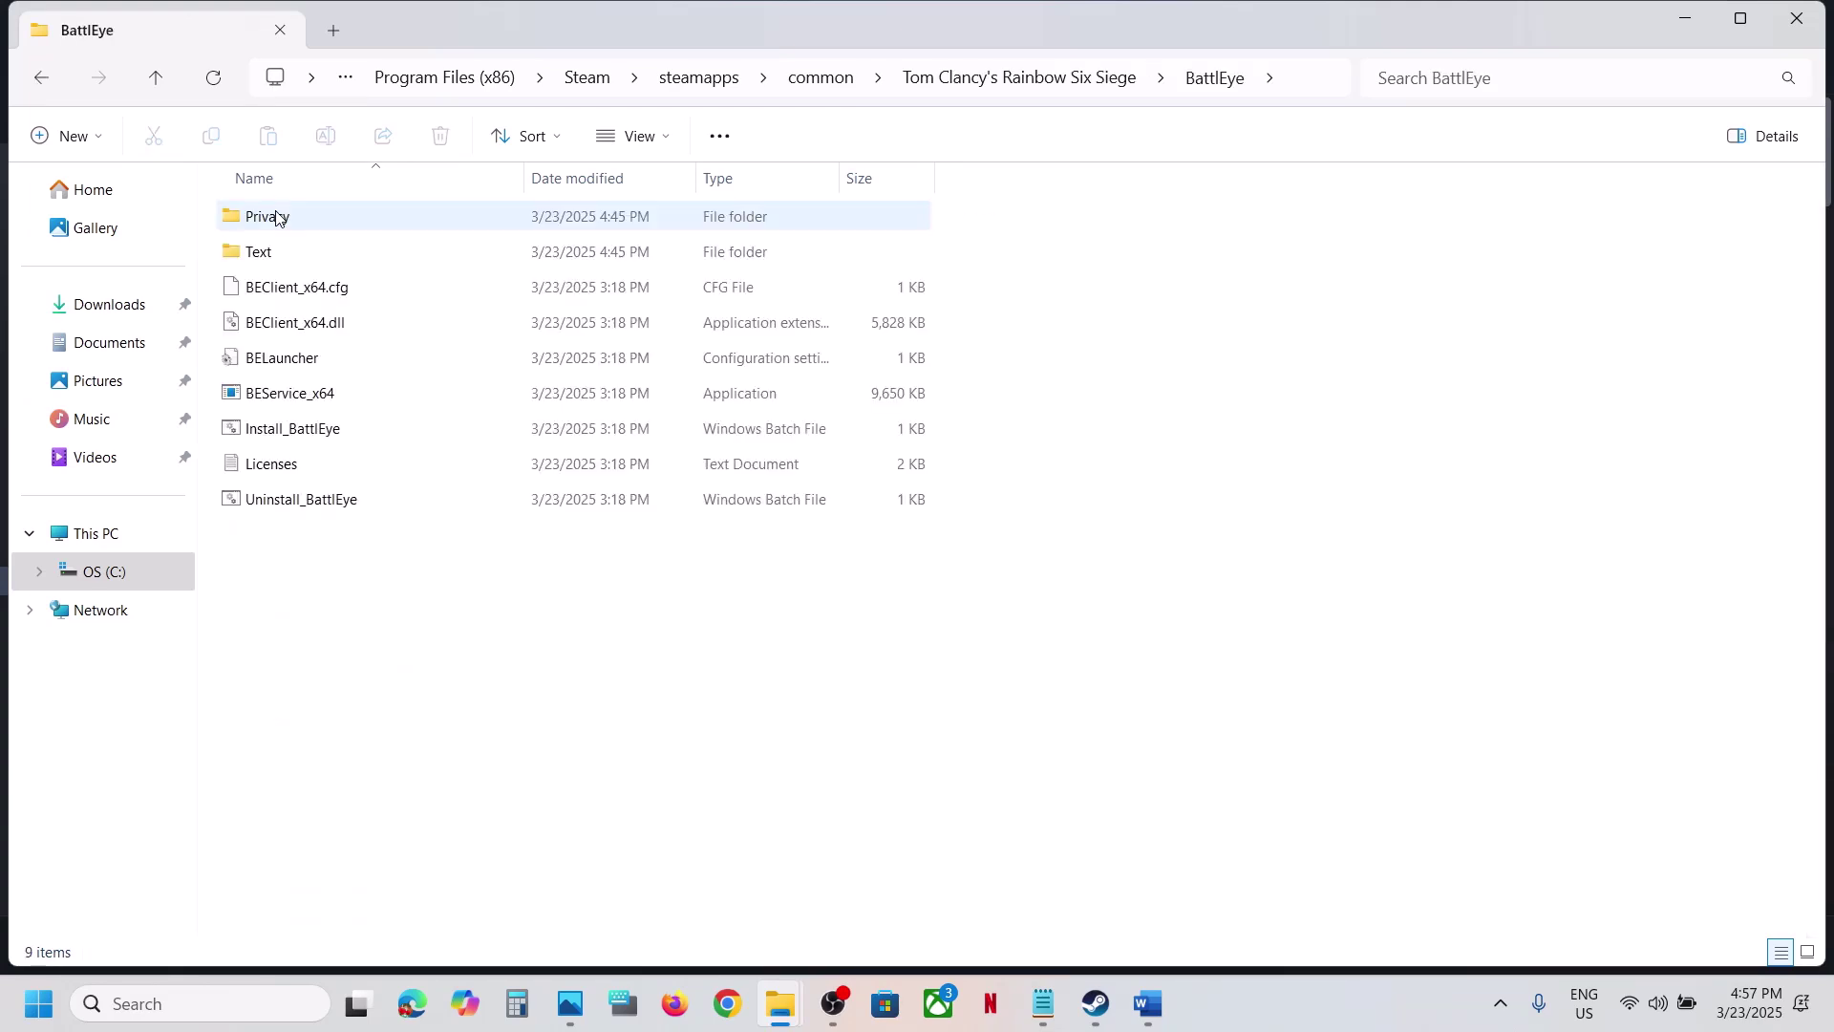
Step: Rename the BEService_x64 application in the Rainbow Six Siege BattlEye folder as BEService_x64.old
left_click(295, 404)
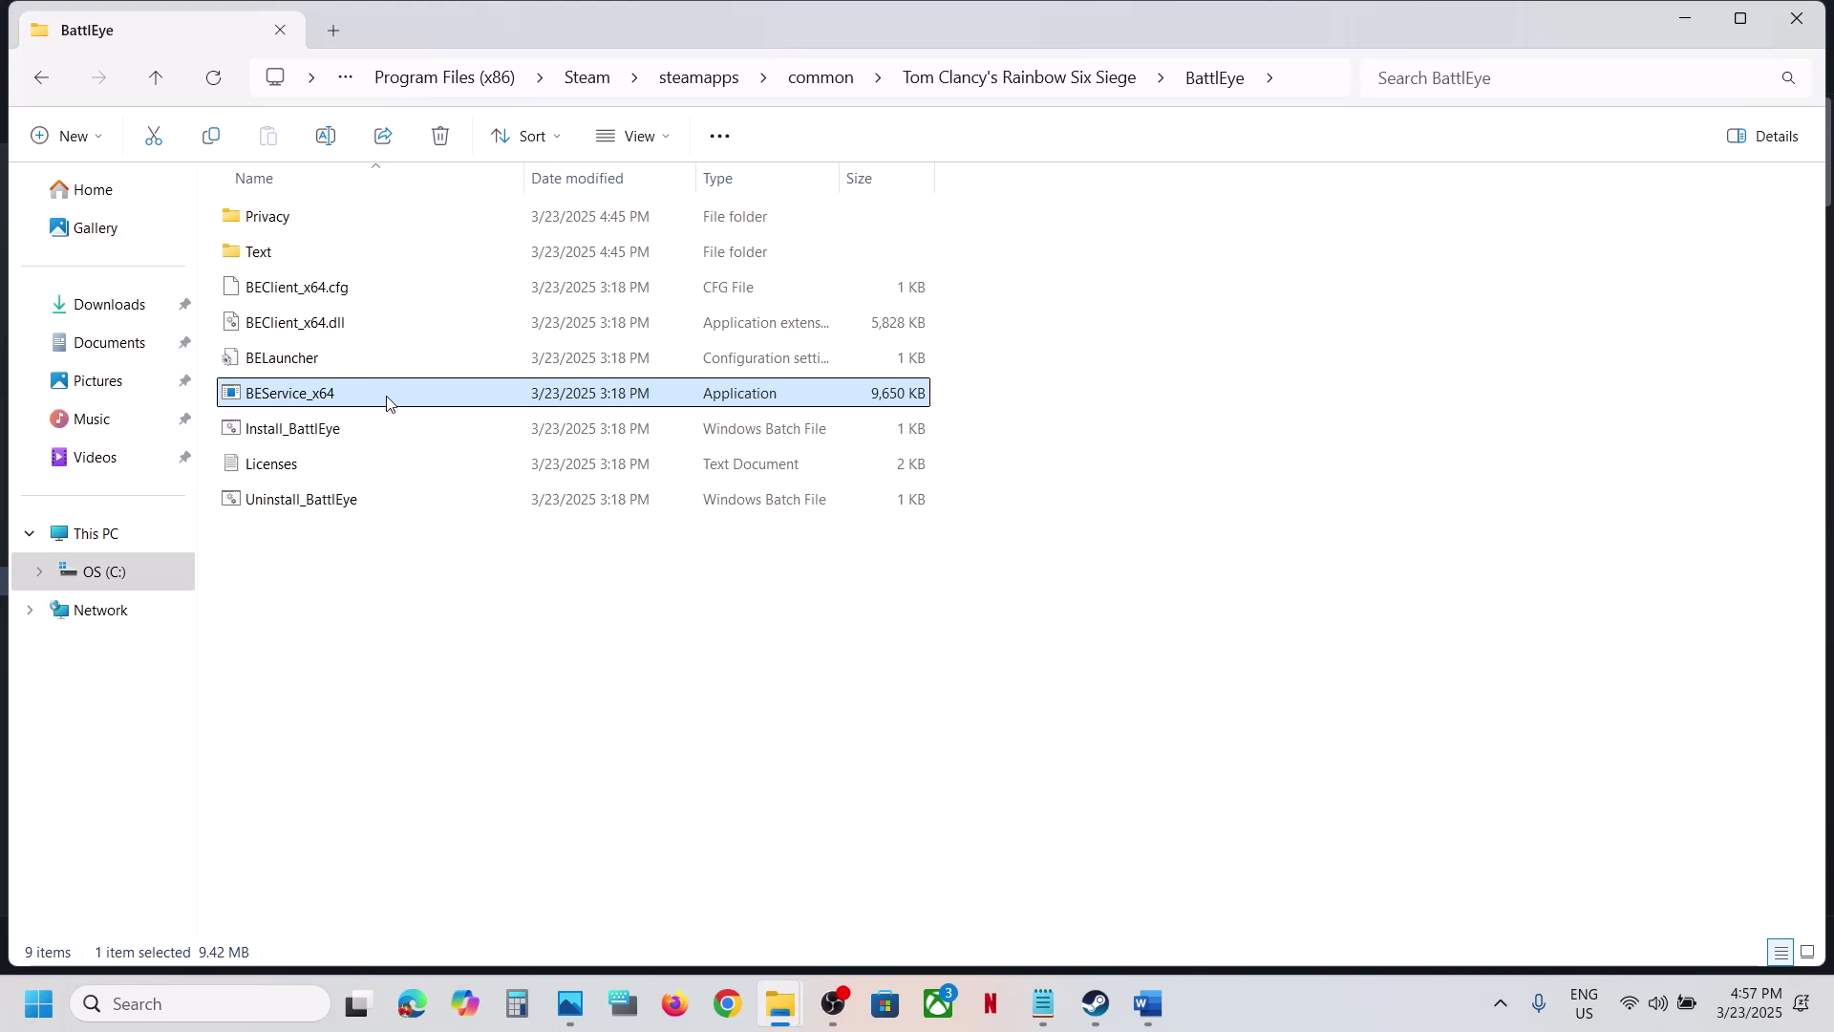
right_click(325, 405)
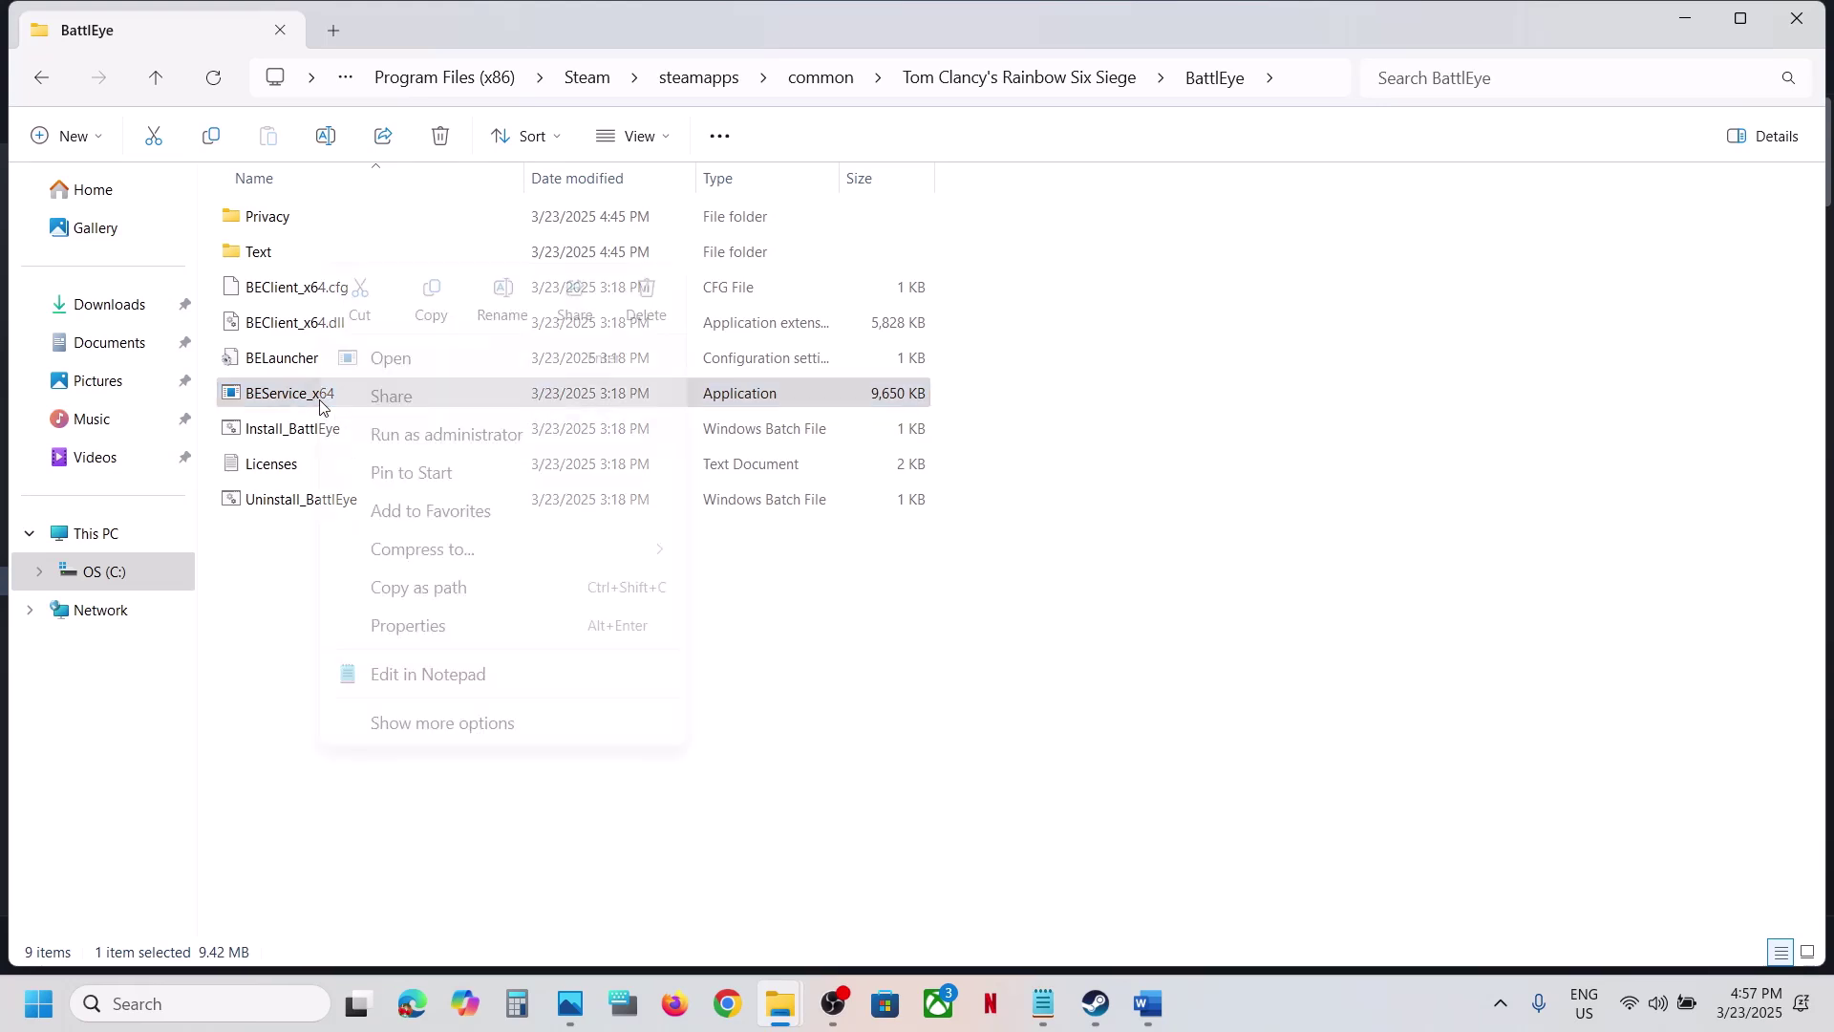
left_click(502, 294)
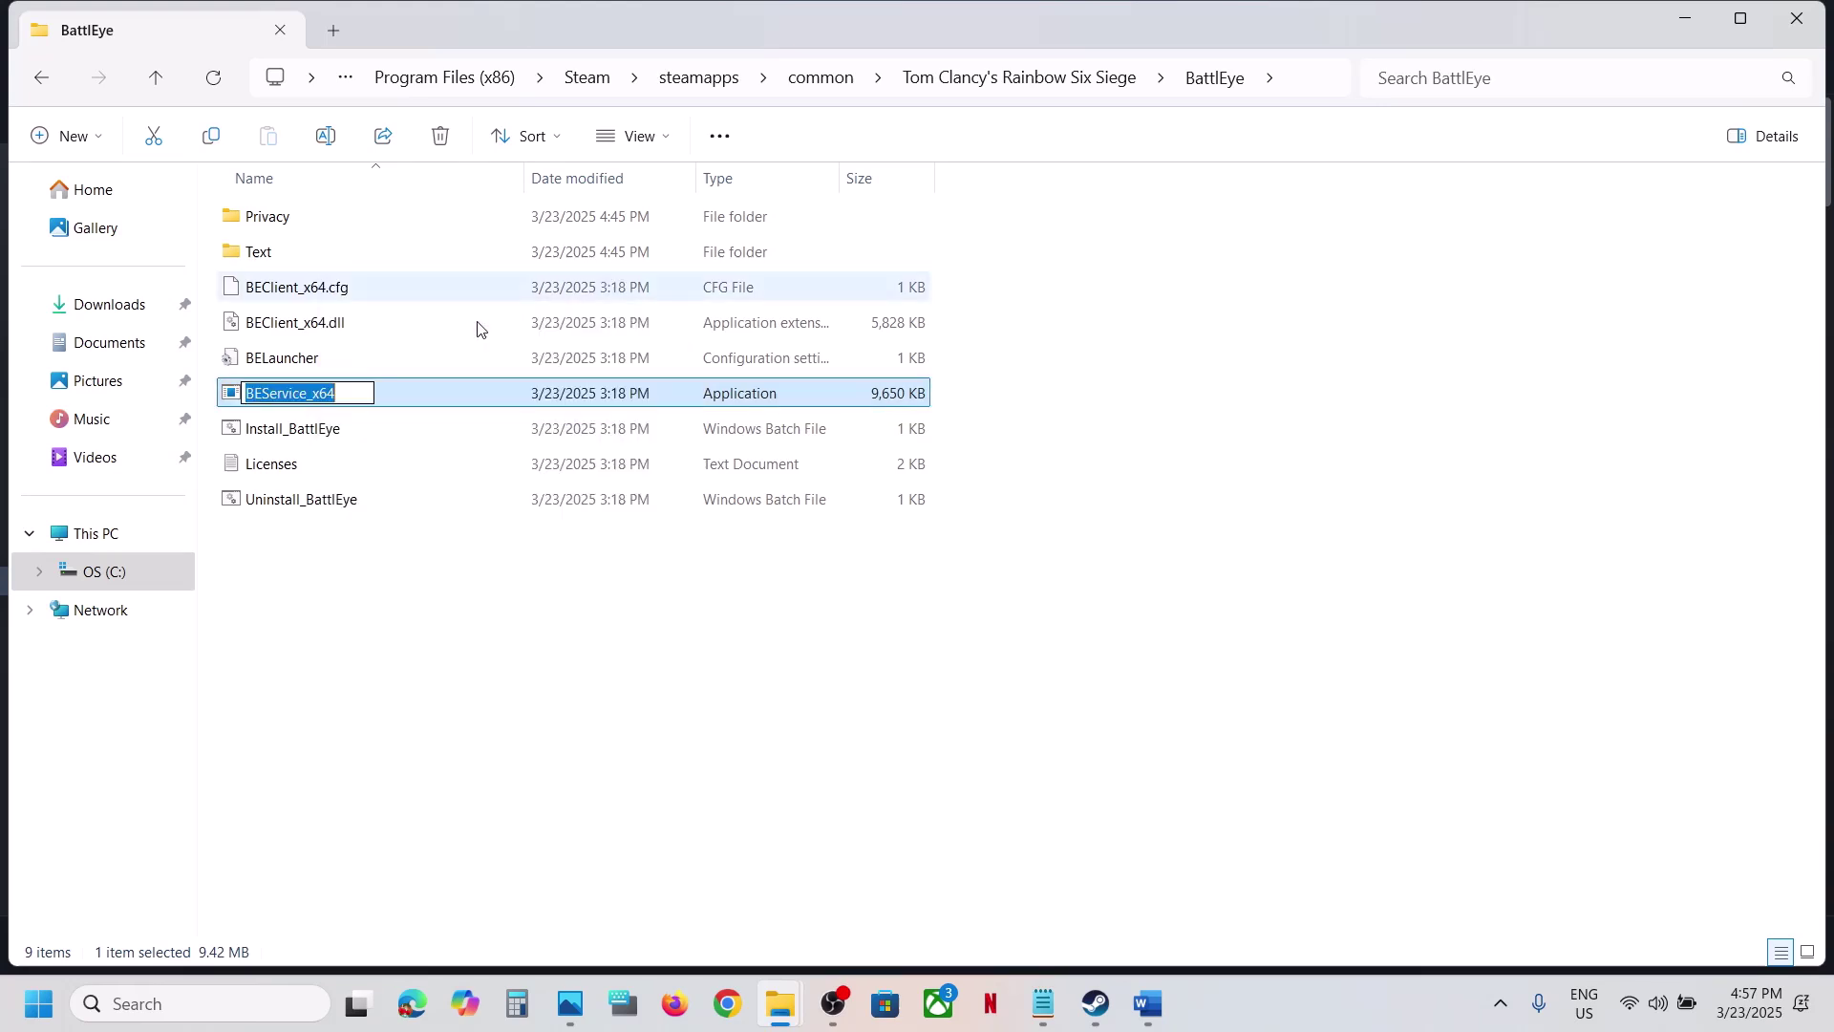
left_click(351, 392)
type(".")
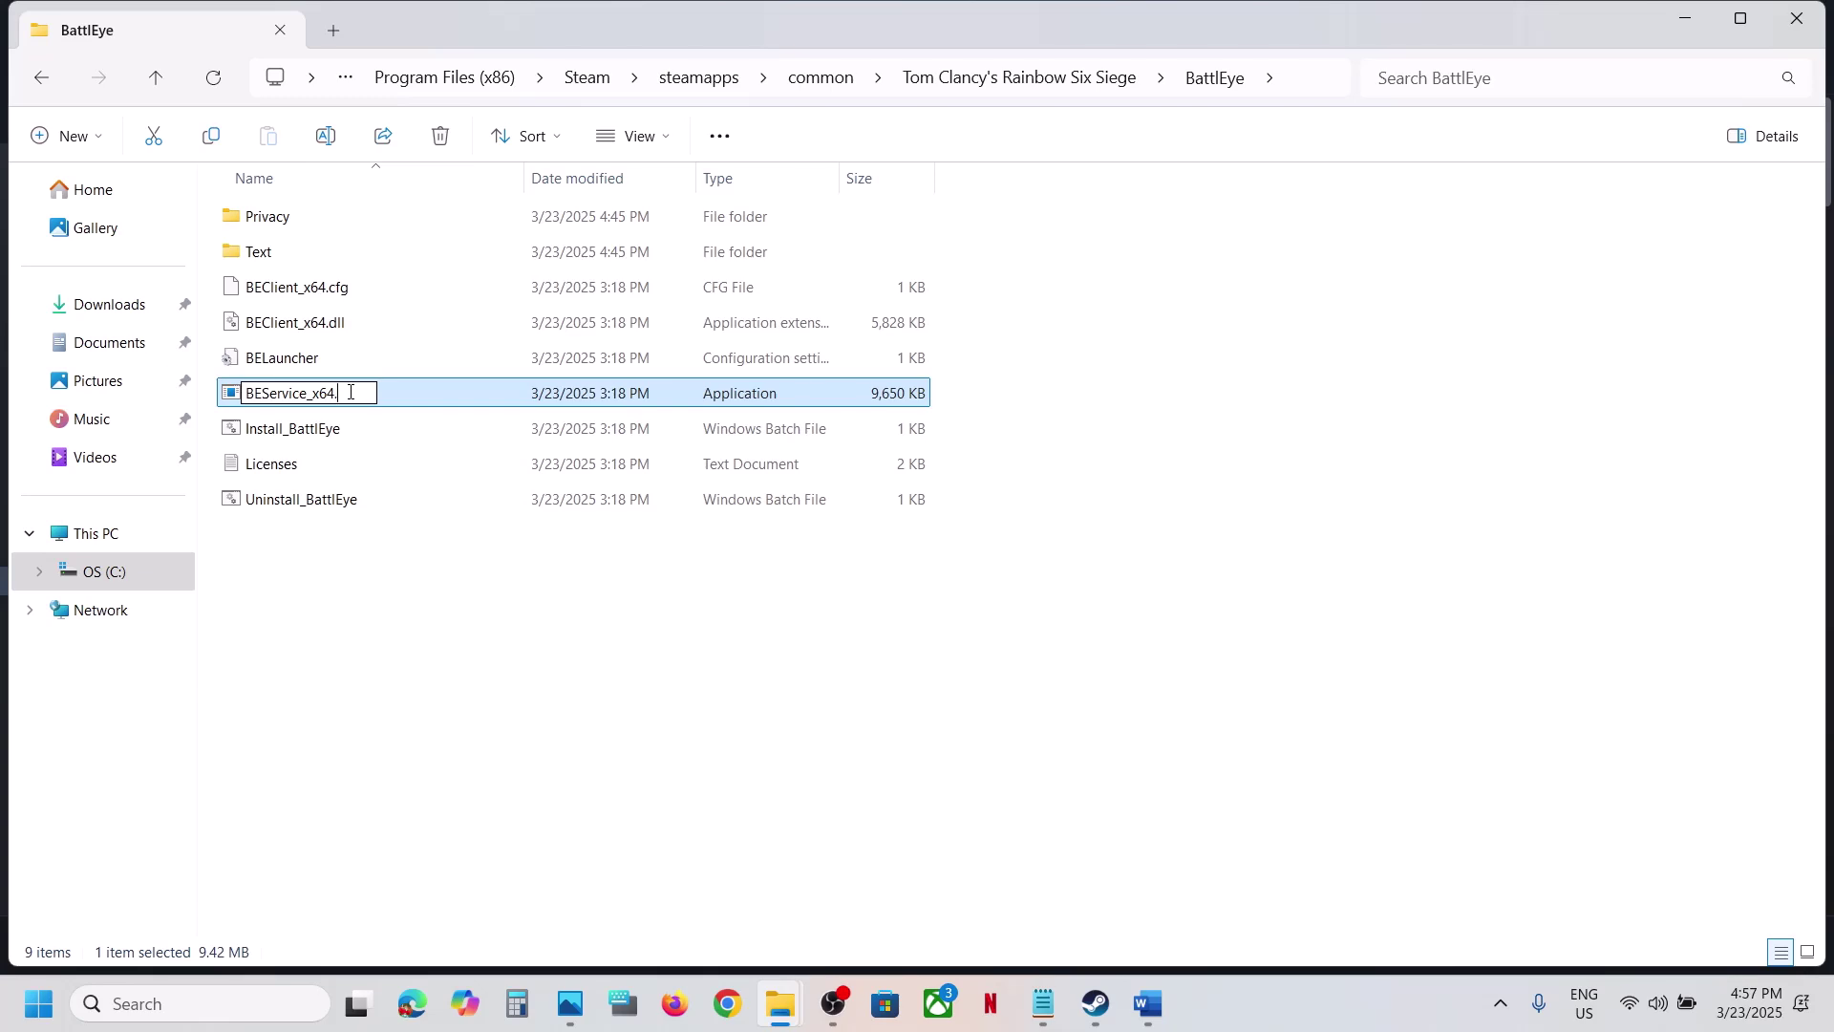
type("old")
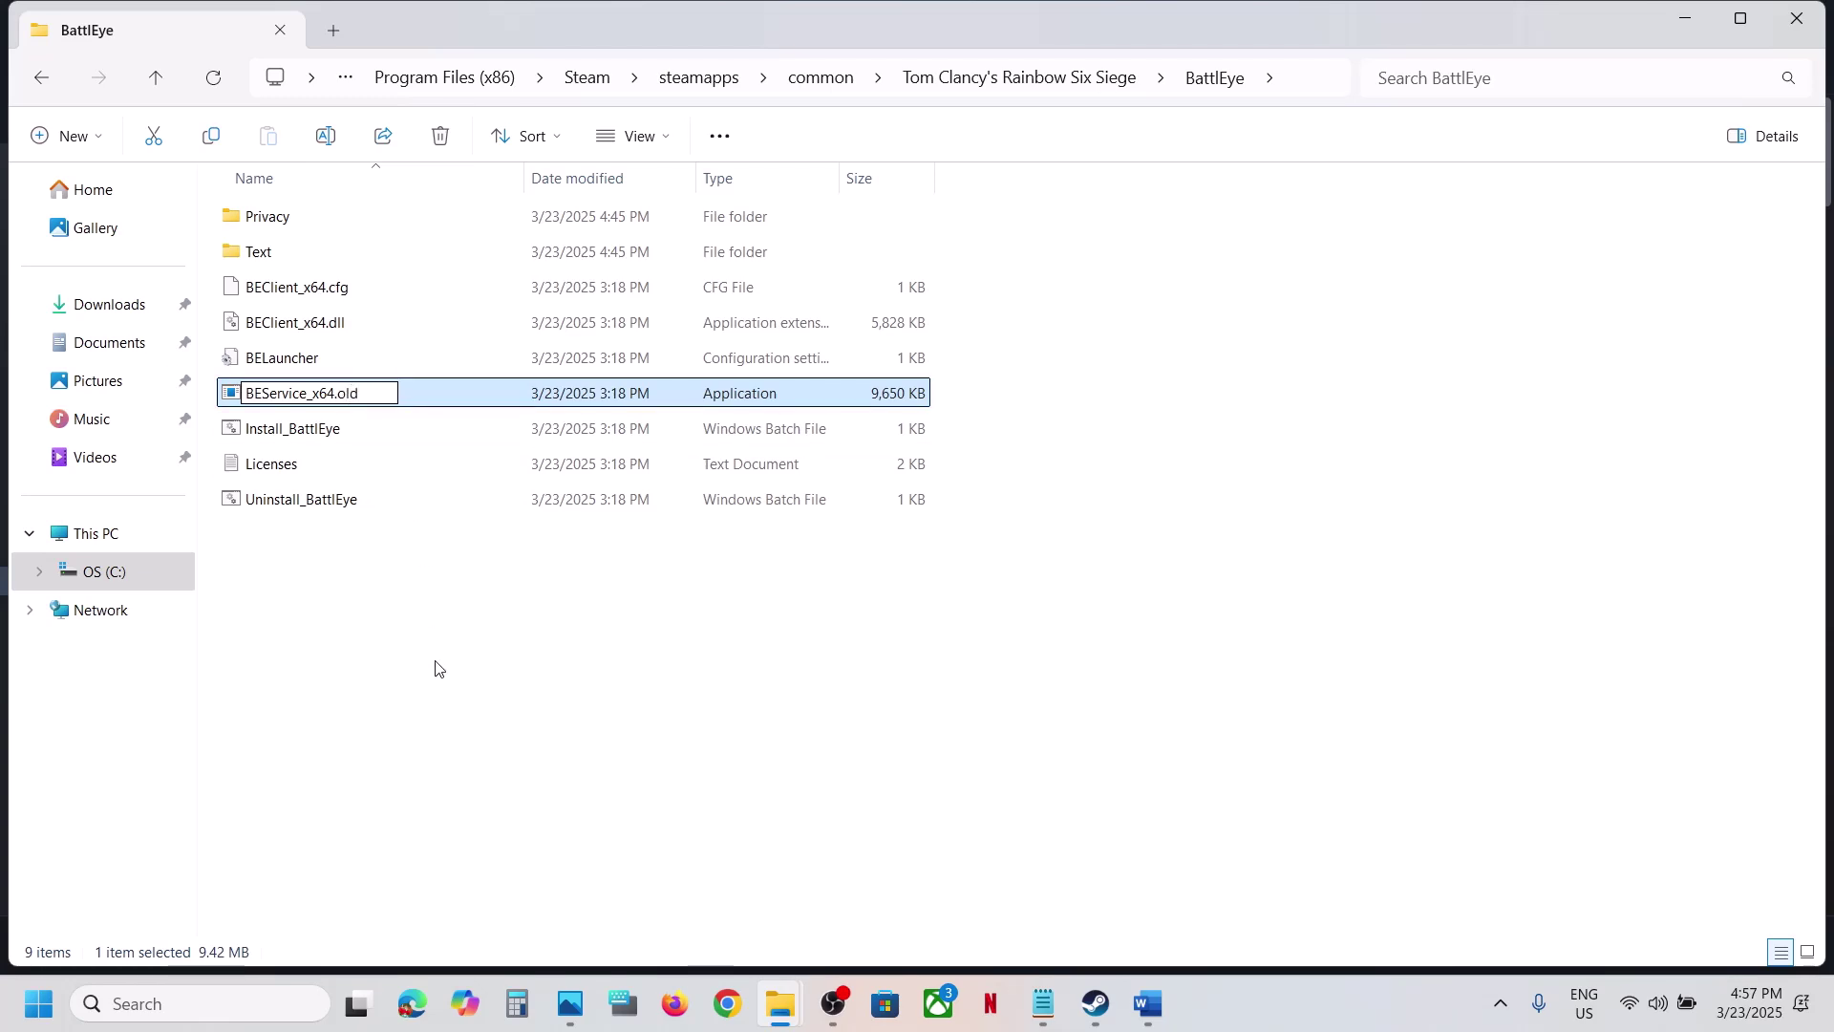
left_click(435, 663)
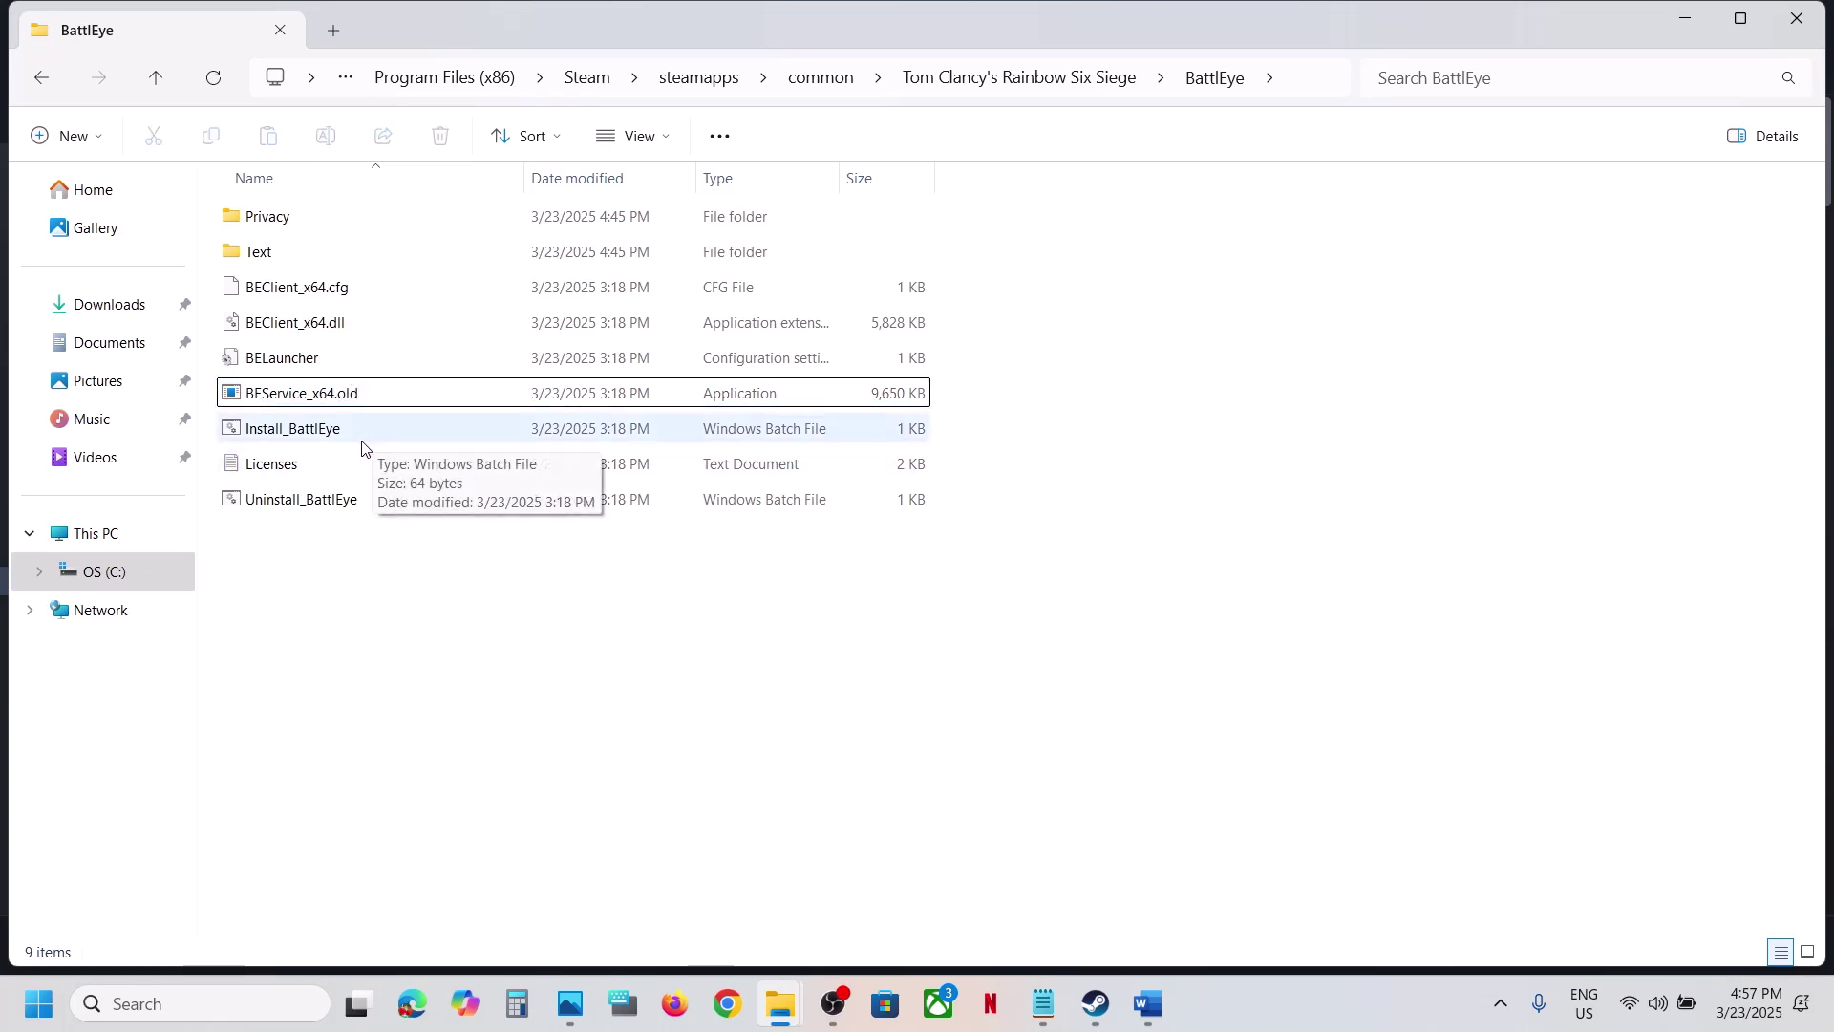
Step: Go up to Steam's common folder and open the PUBG game folder
left_click(156, 79)
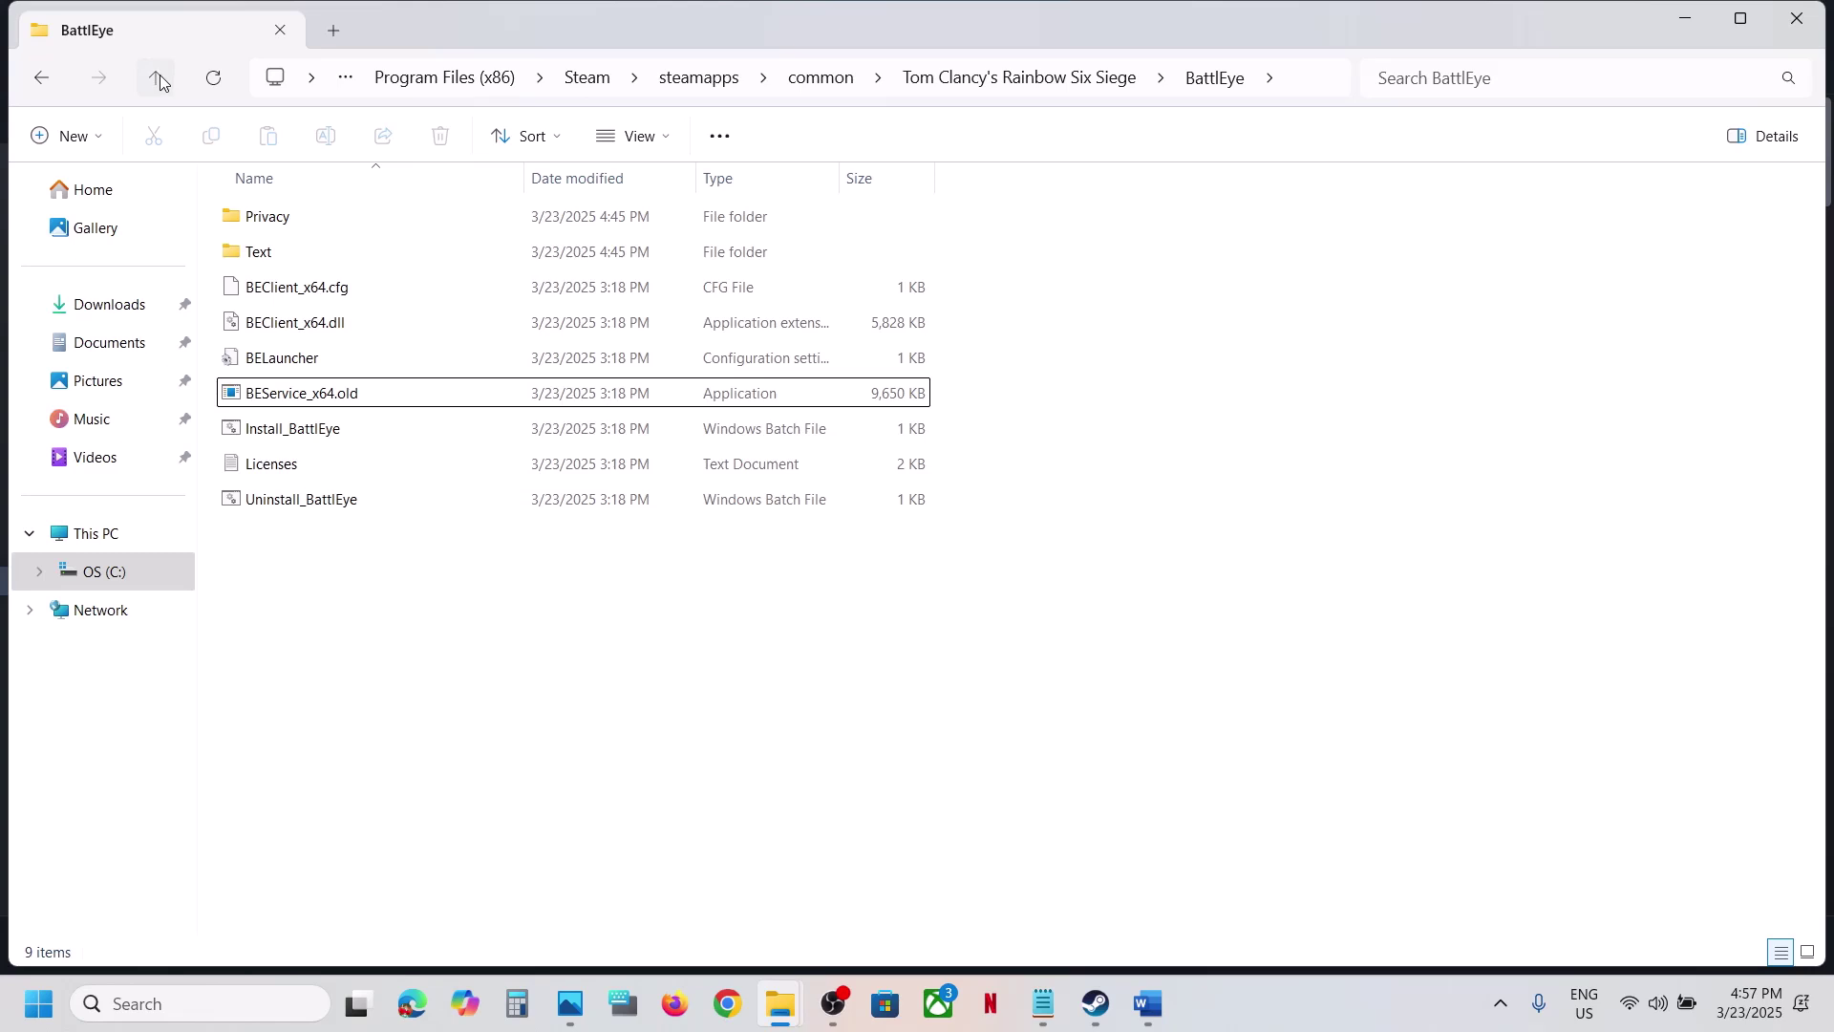
left_click(157, 79)
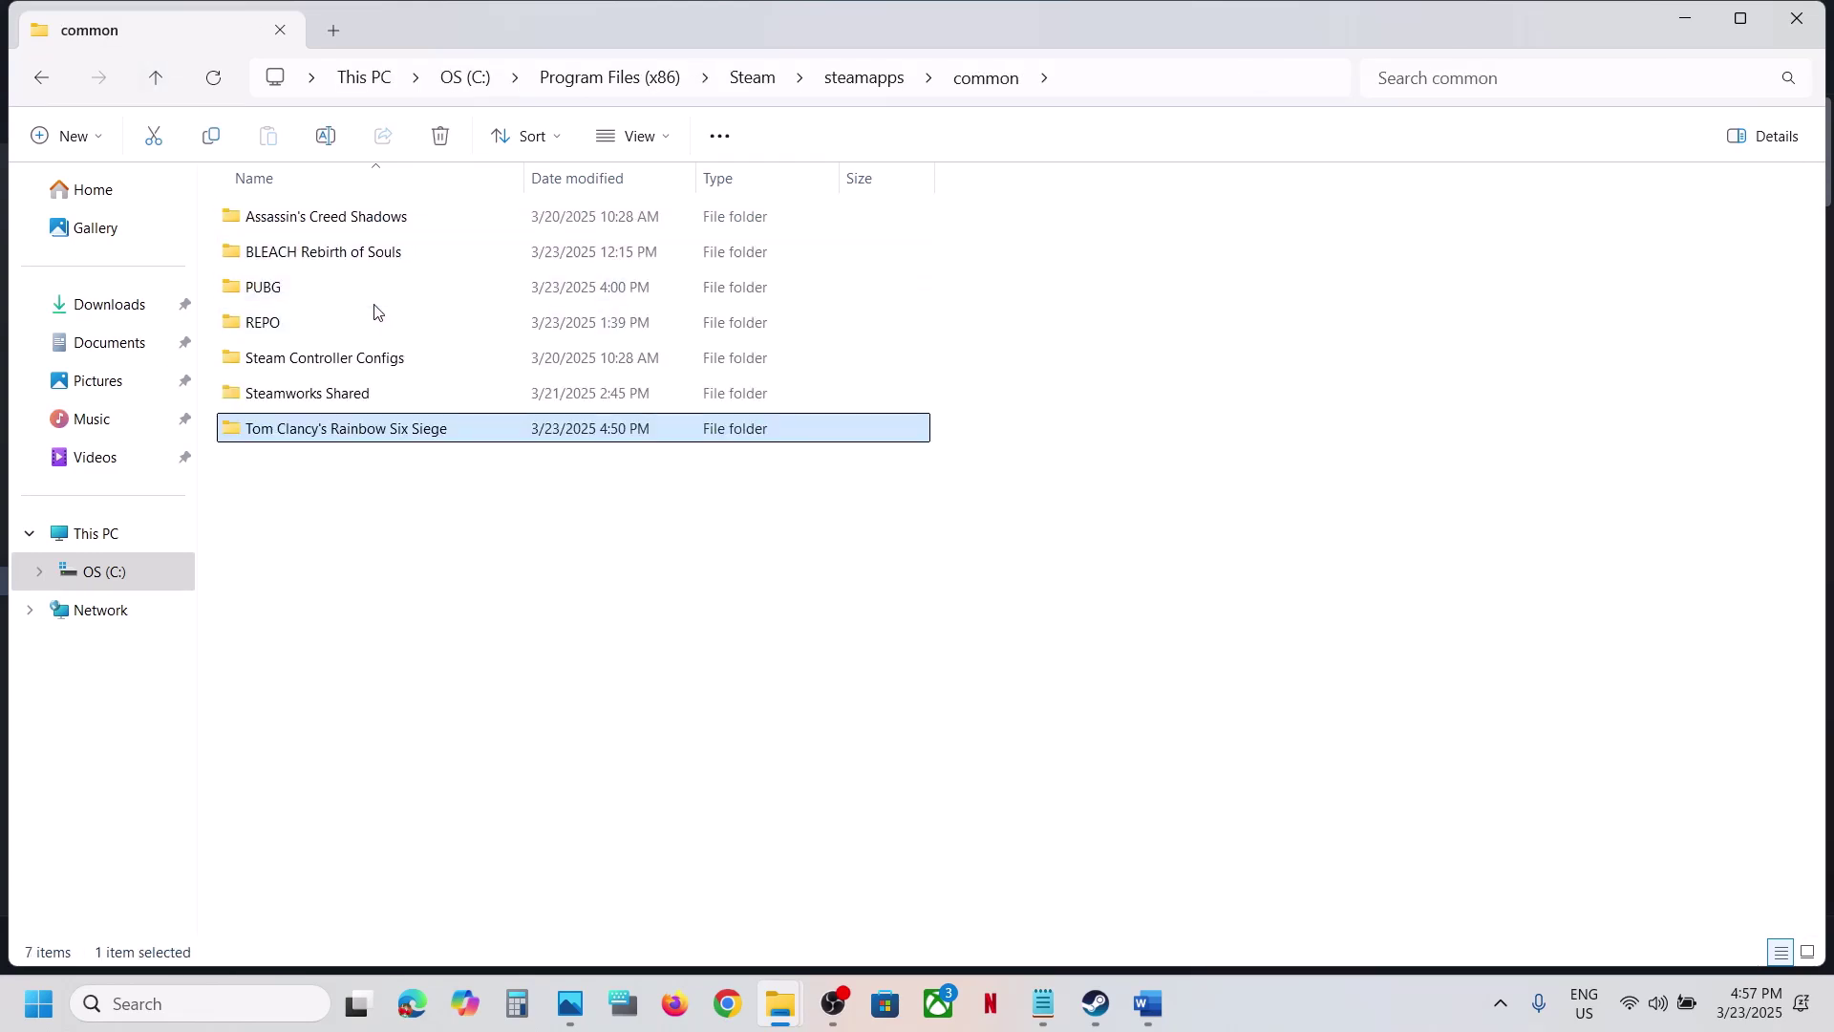
left_click(281, 296)
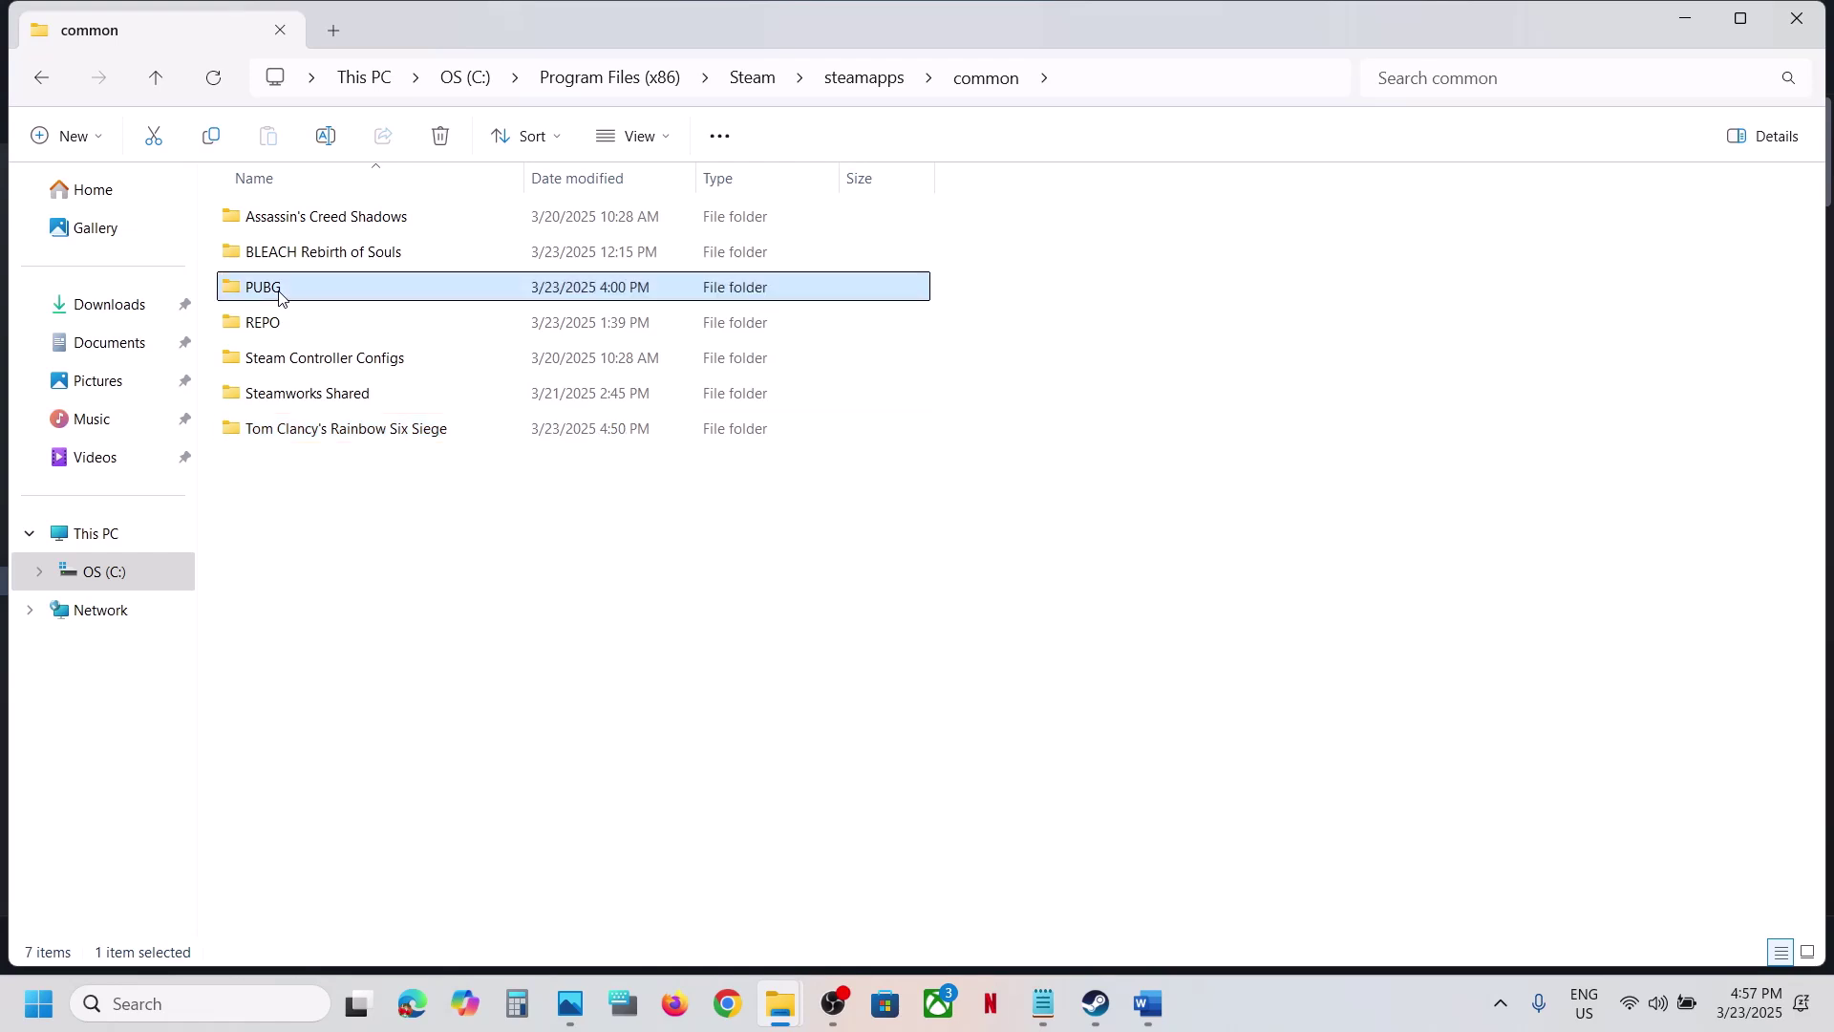
double_click(297, 303)
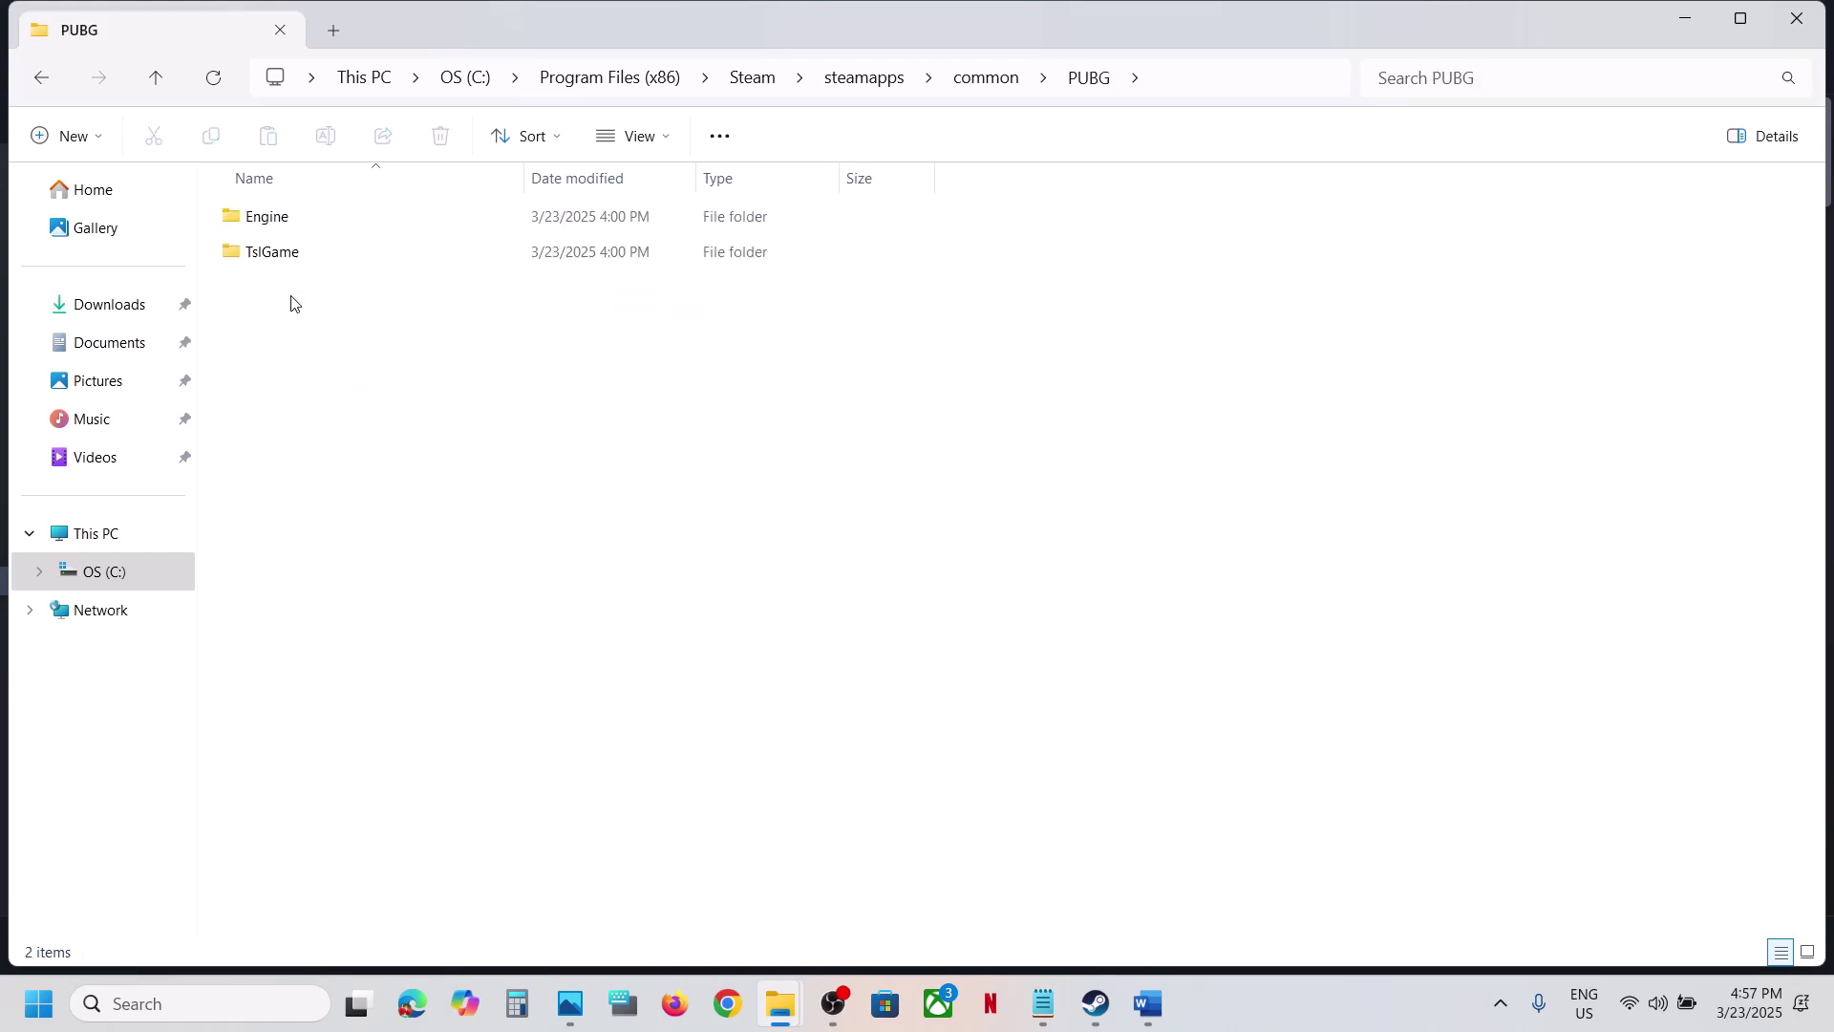
double_click(298, 232)
double_click(298, 232)
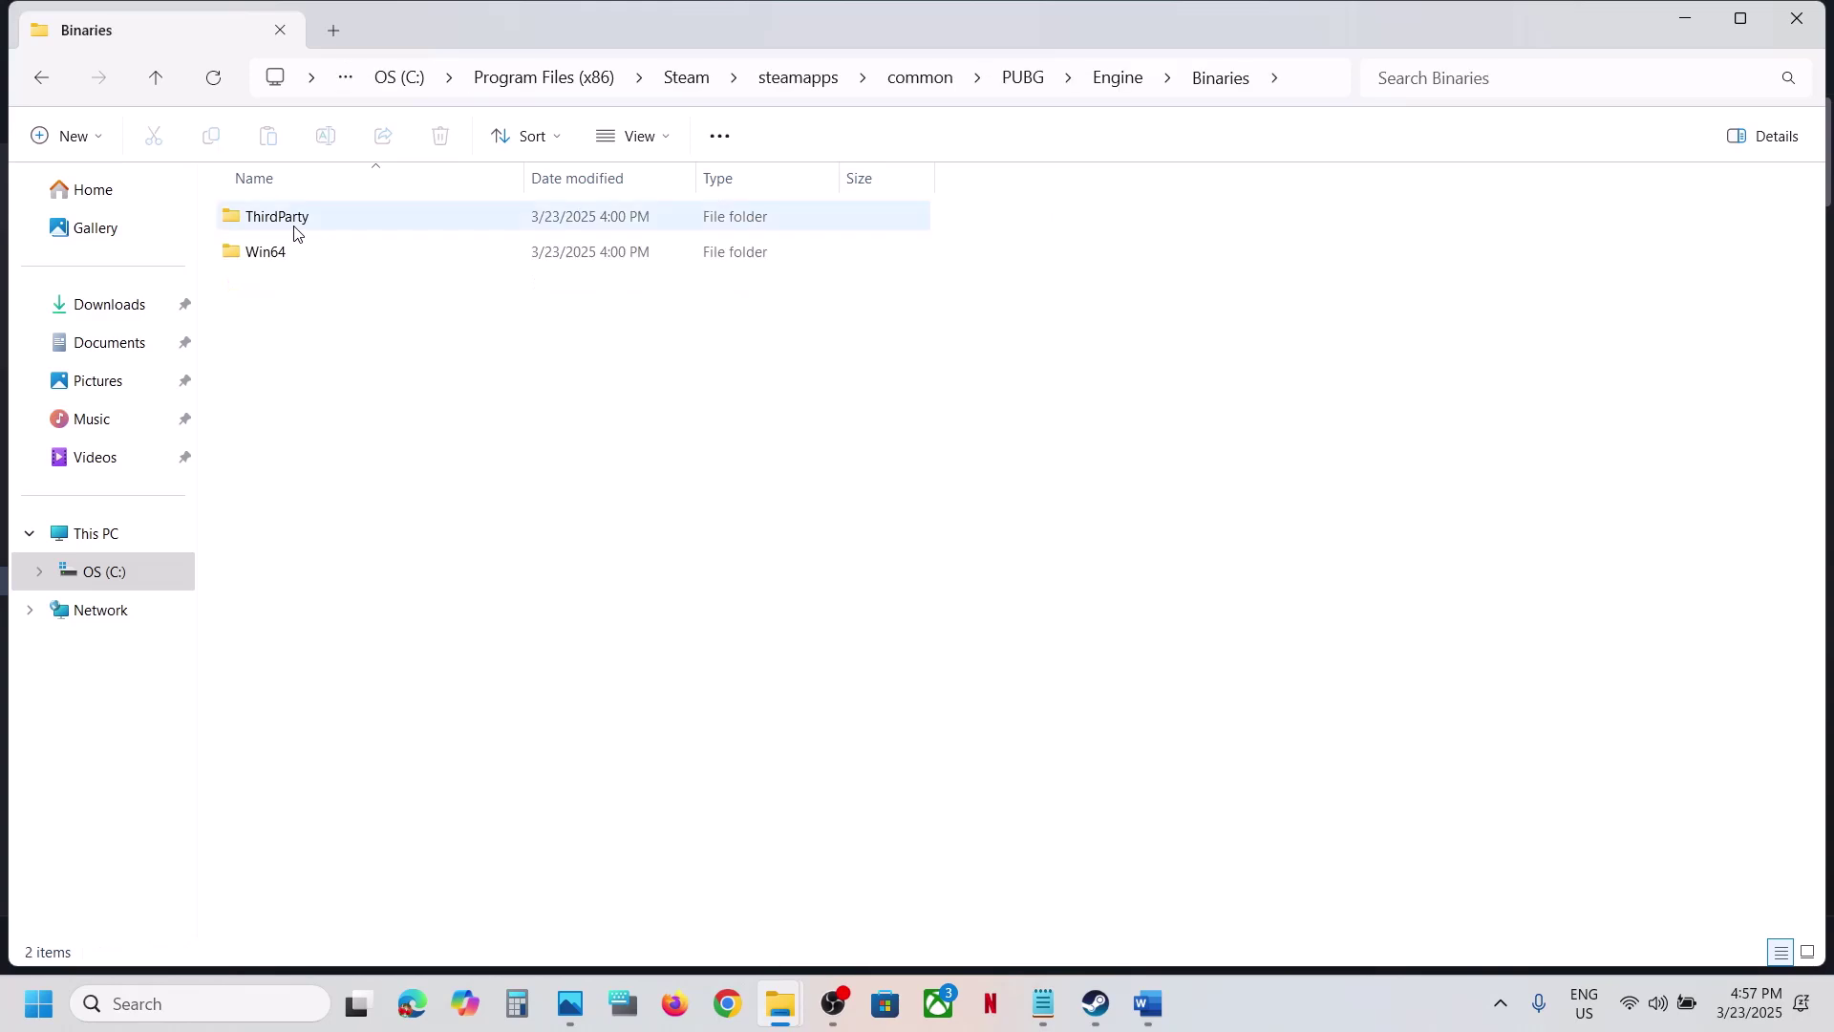
double_click(292, 232)
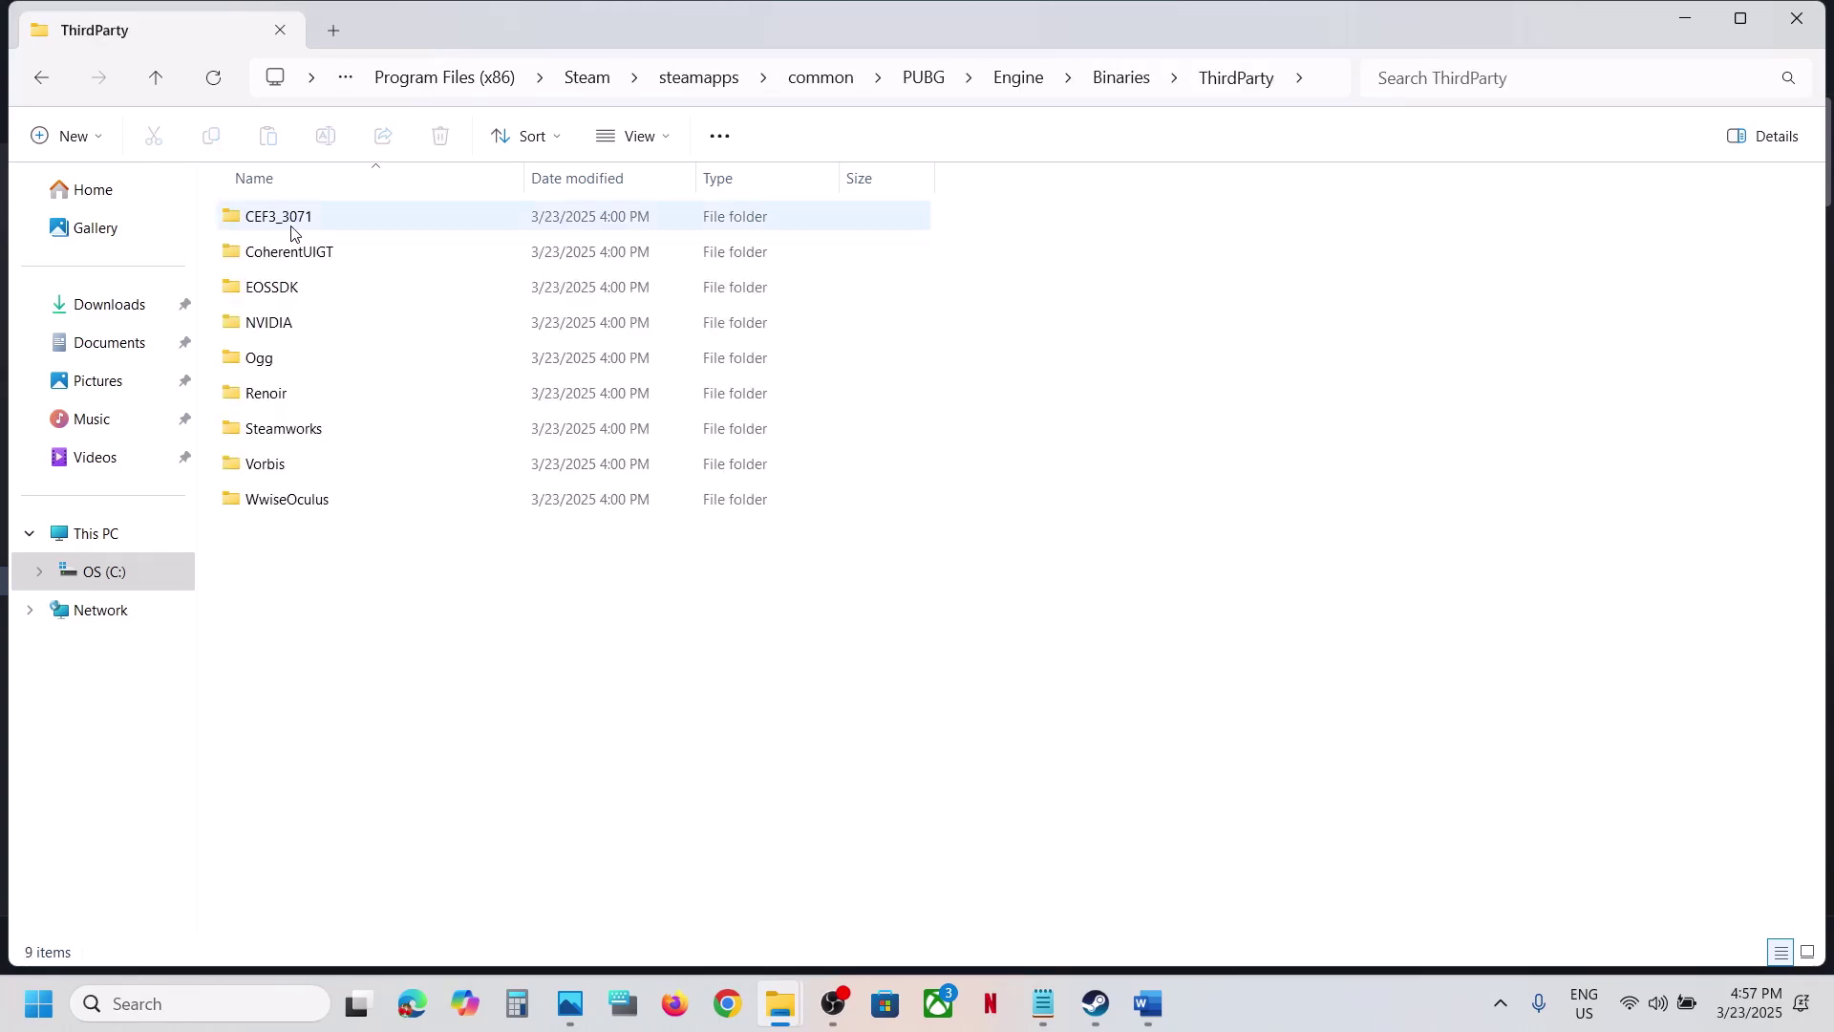
left_click(170, 73)
left_click(170, 72)
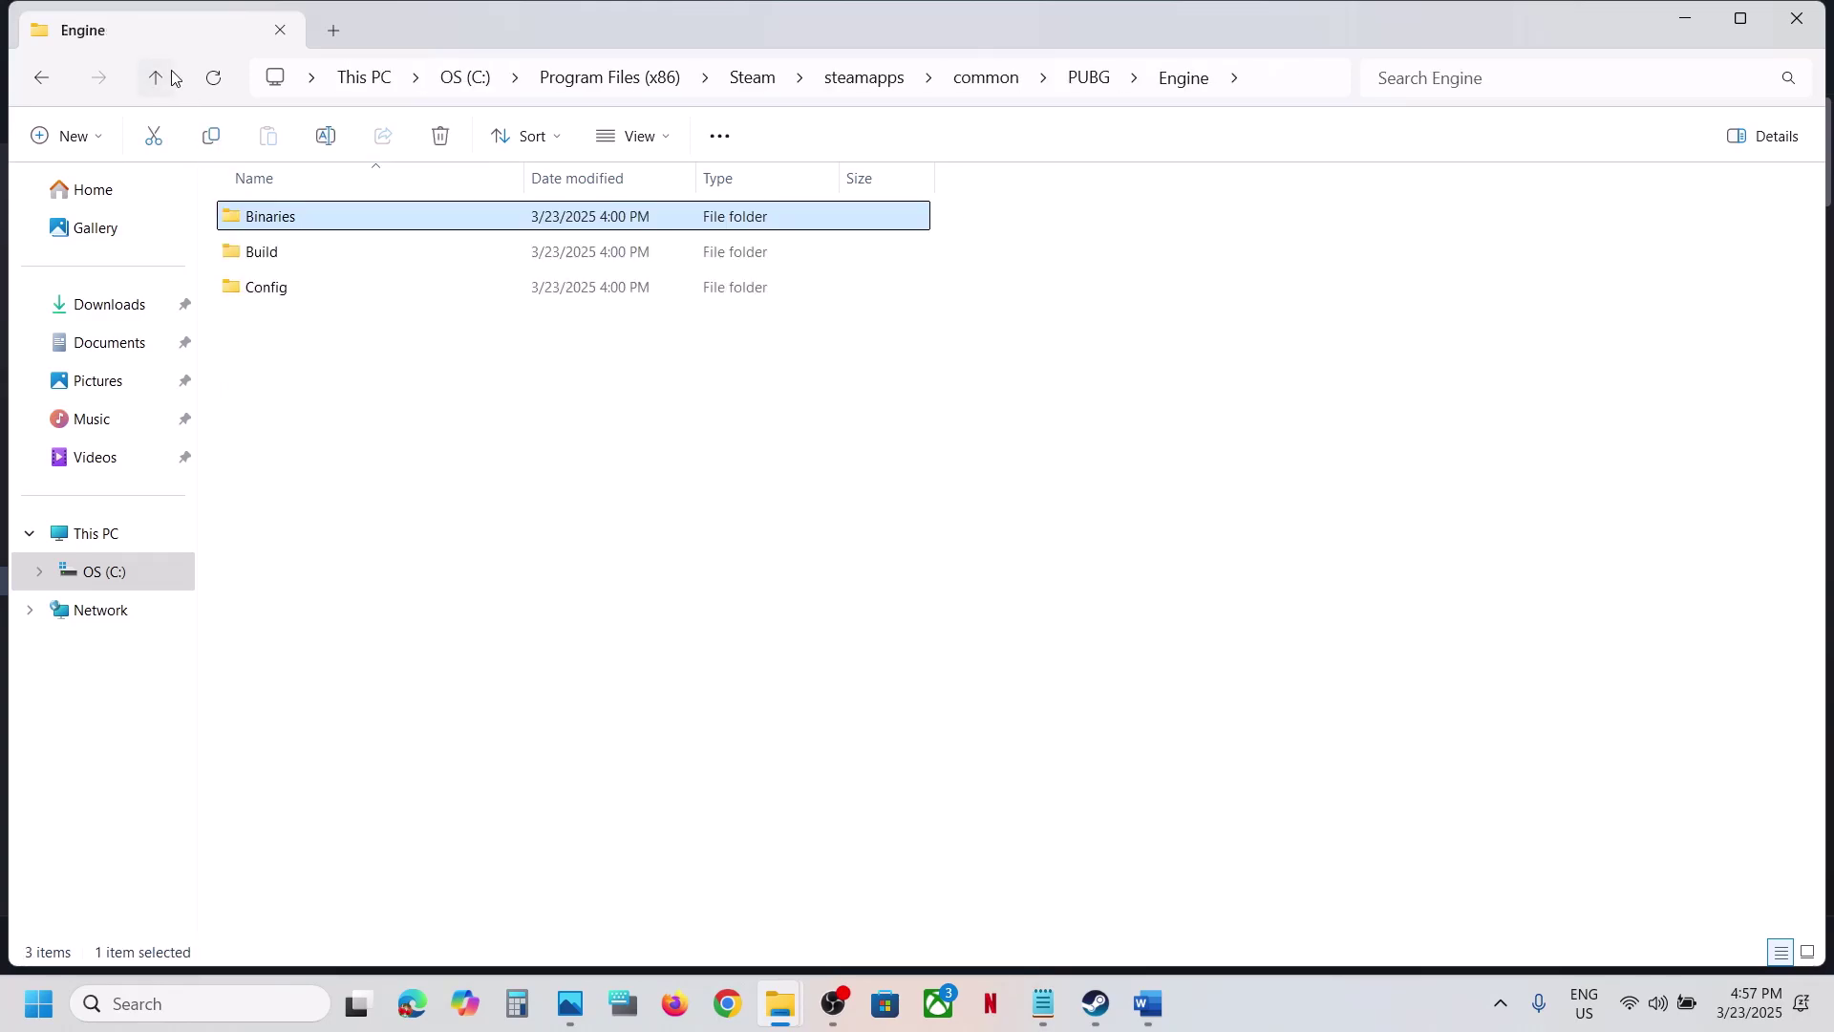
left_click(164, 87)
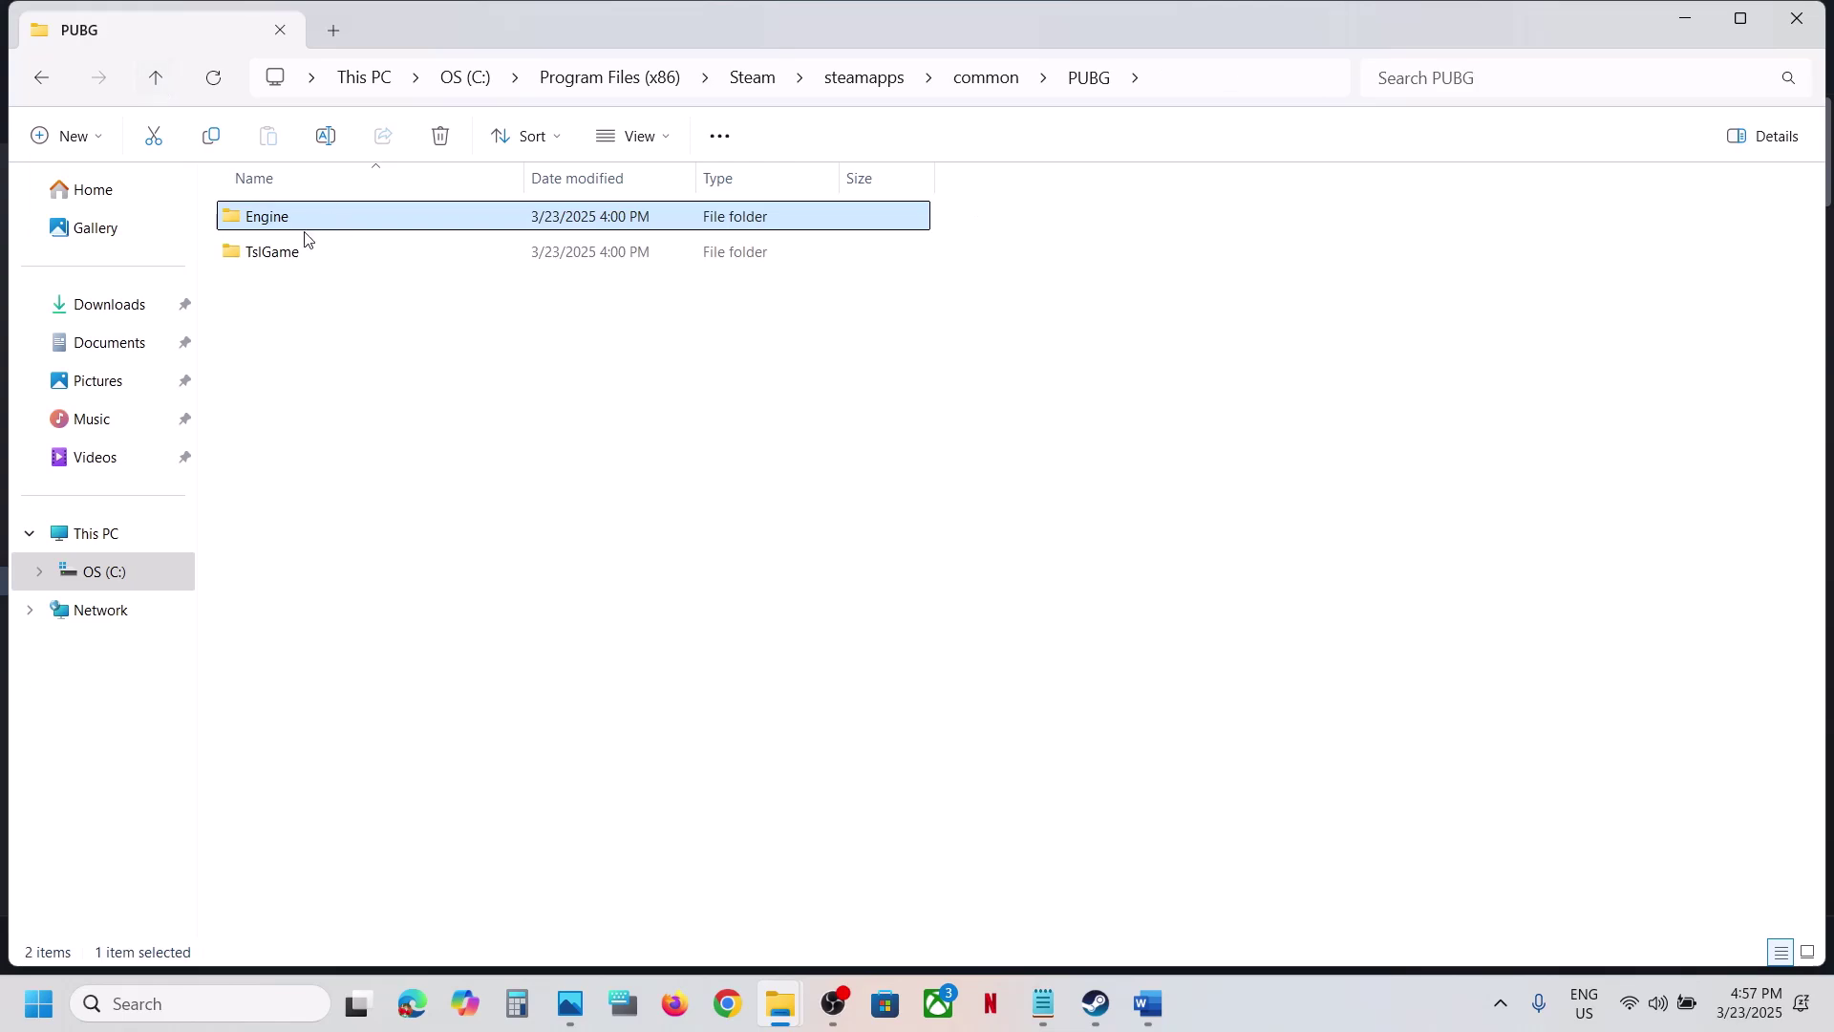
Step: Copy the BEService_x64 application from PUBG's TslGame > Binaries > Win64 > BattlEye folder
double_click(279, 250)
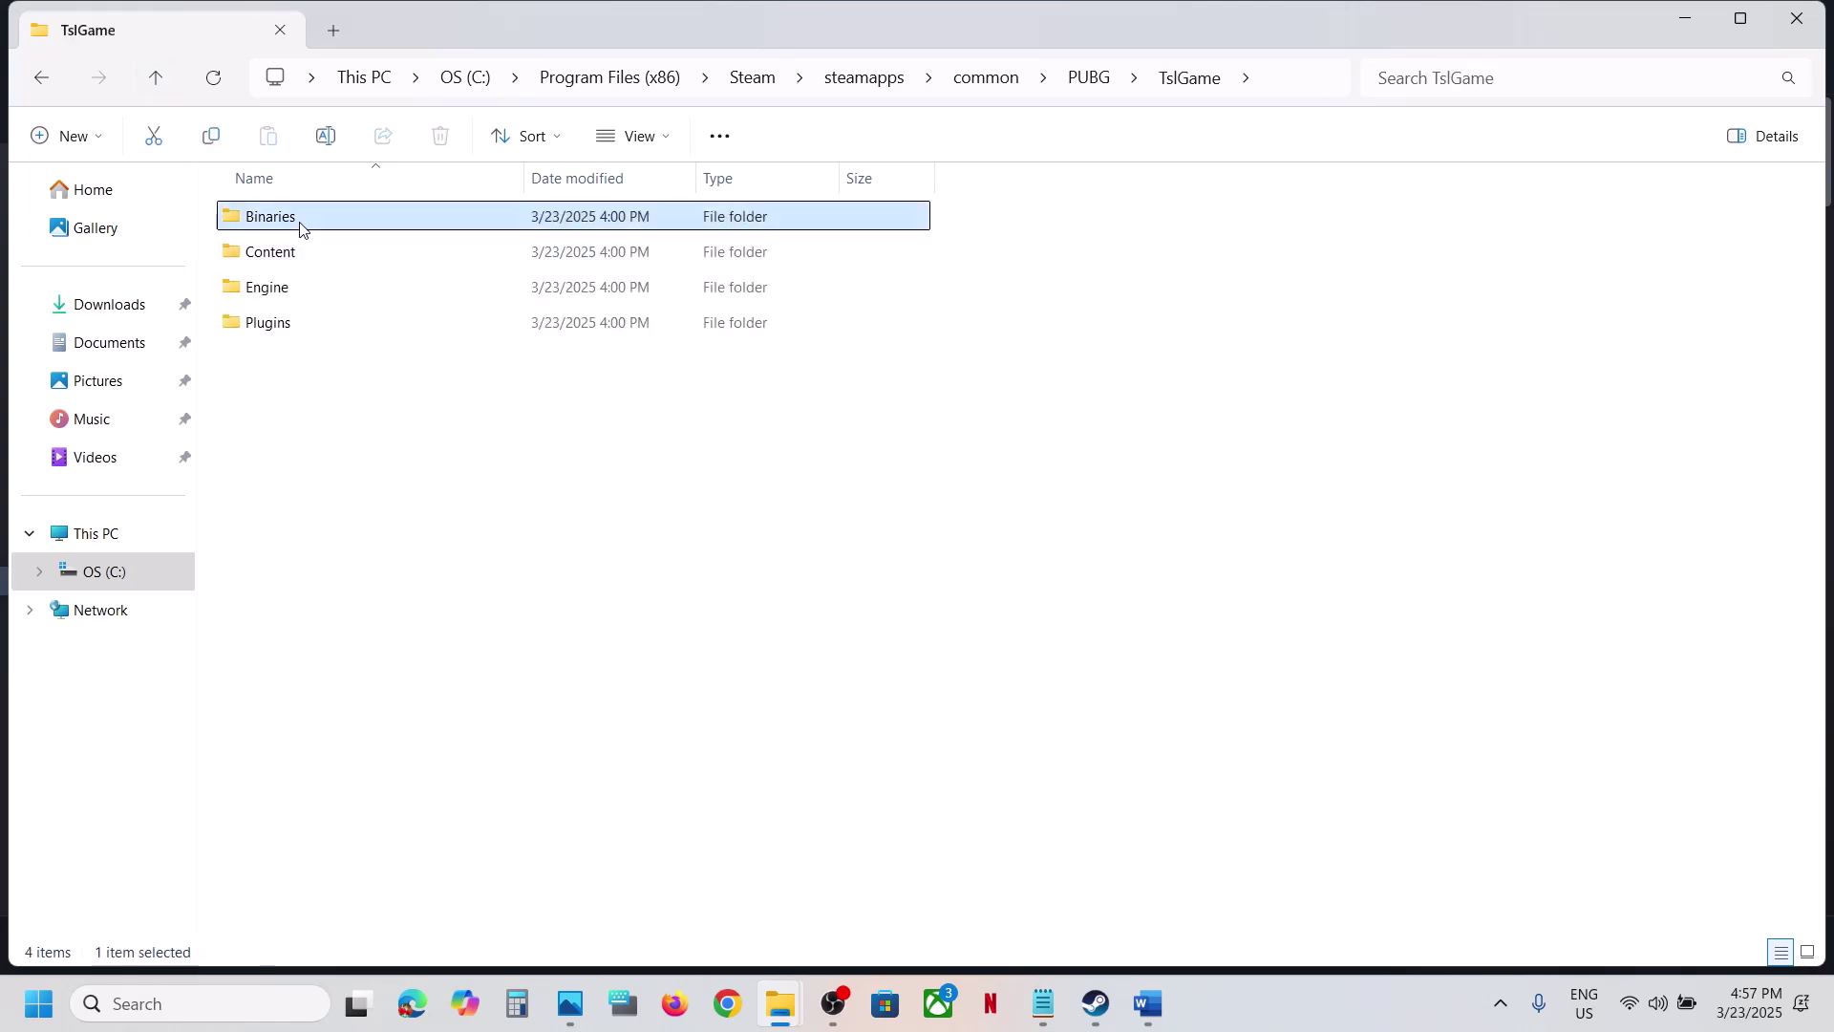
double_click(299, 225)
double_click(270, 251)
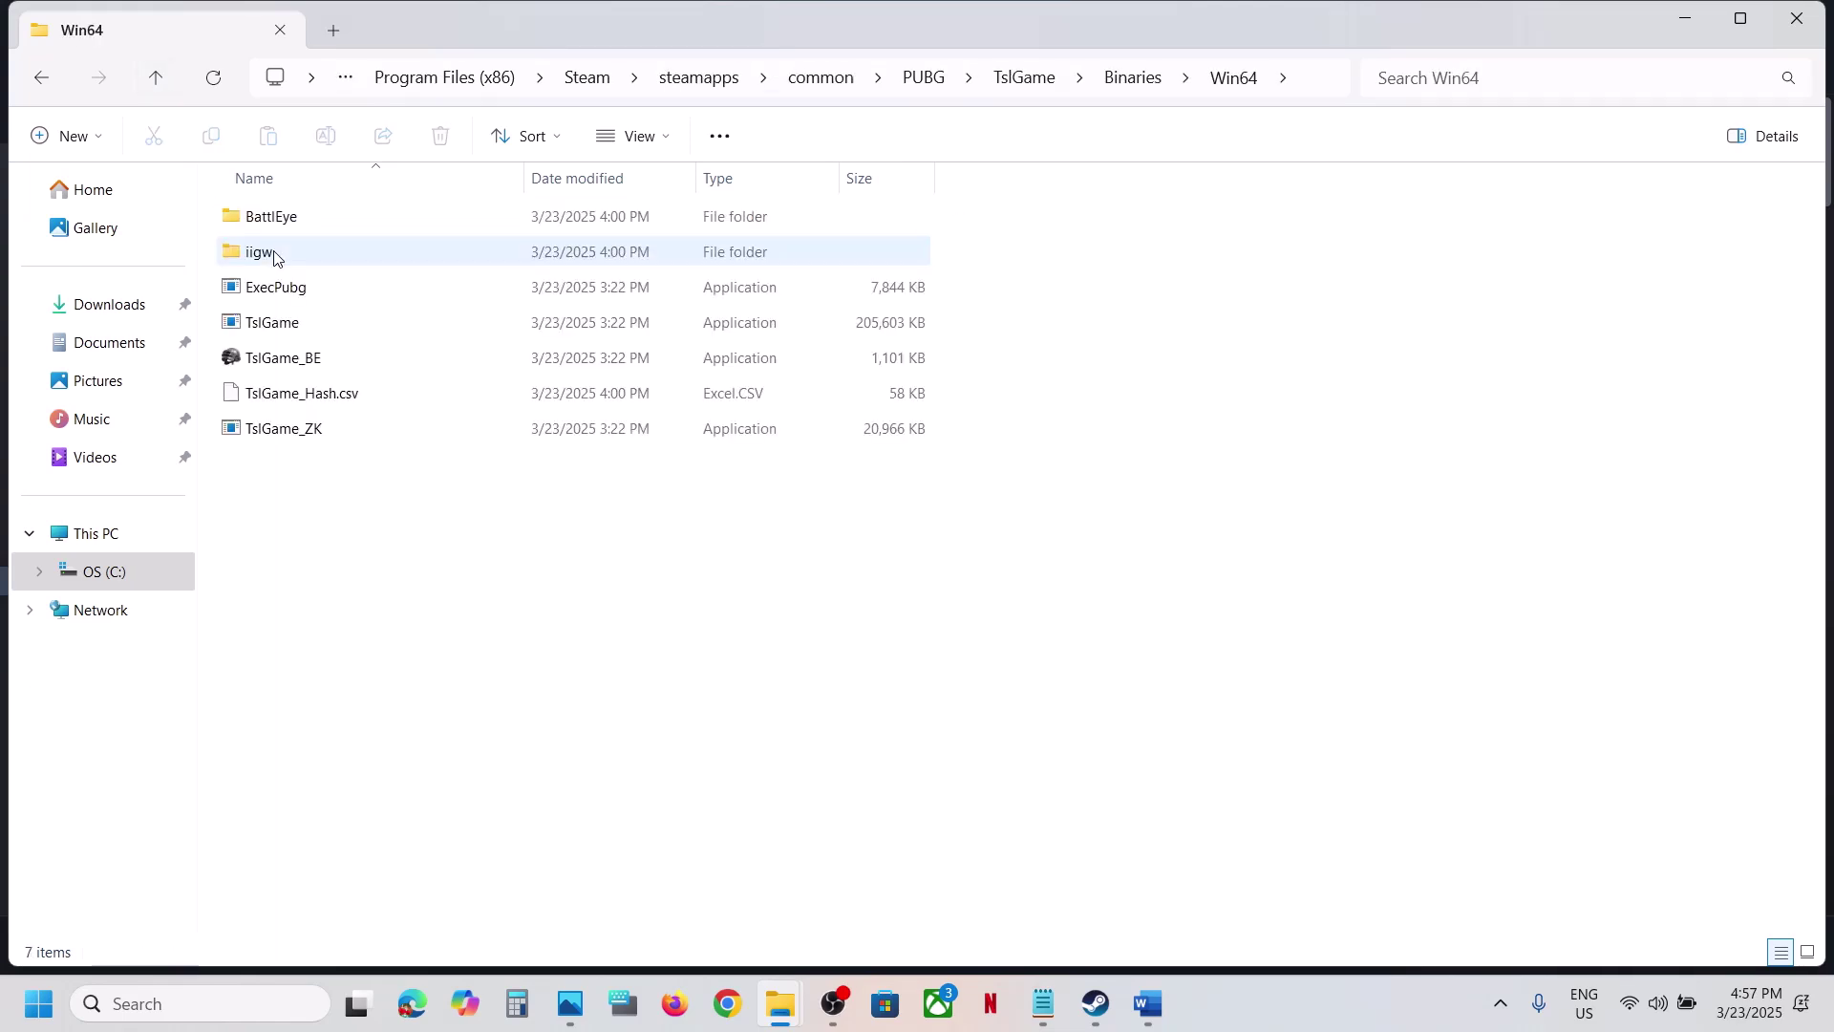
double_click(275, 219)
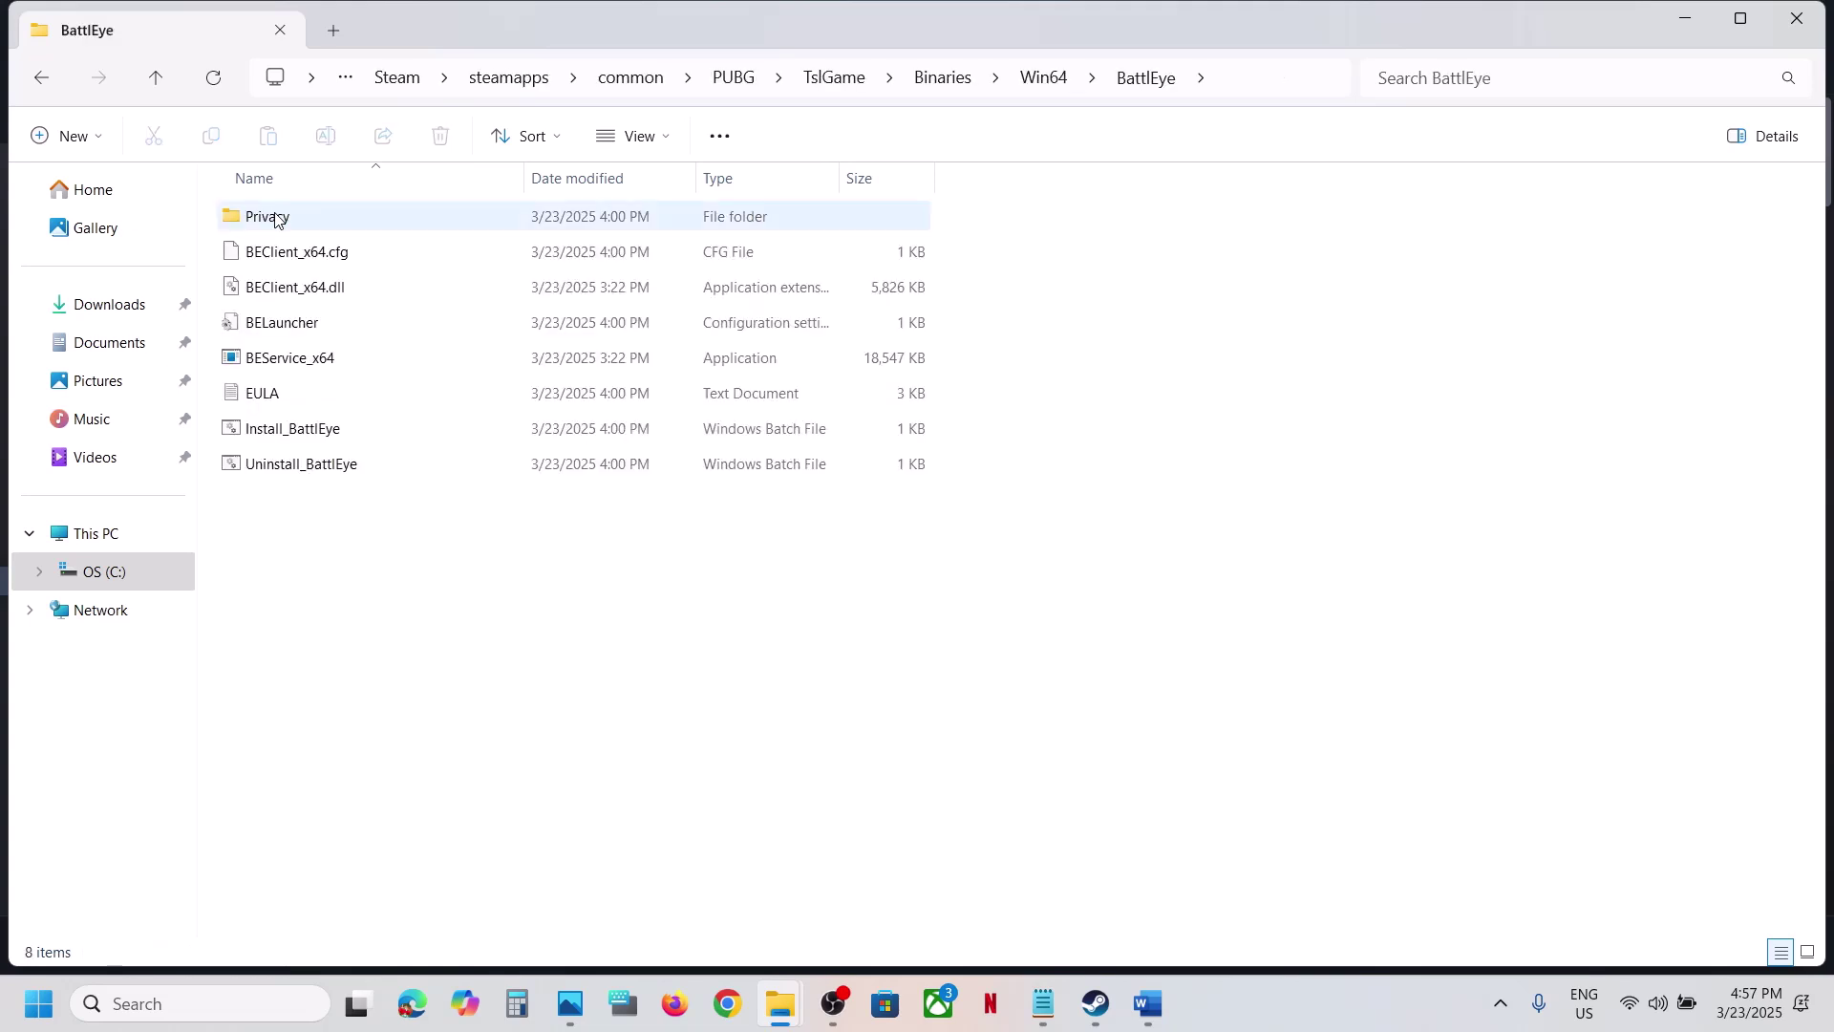
left_click(321, 363)
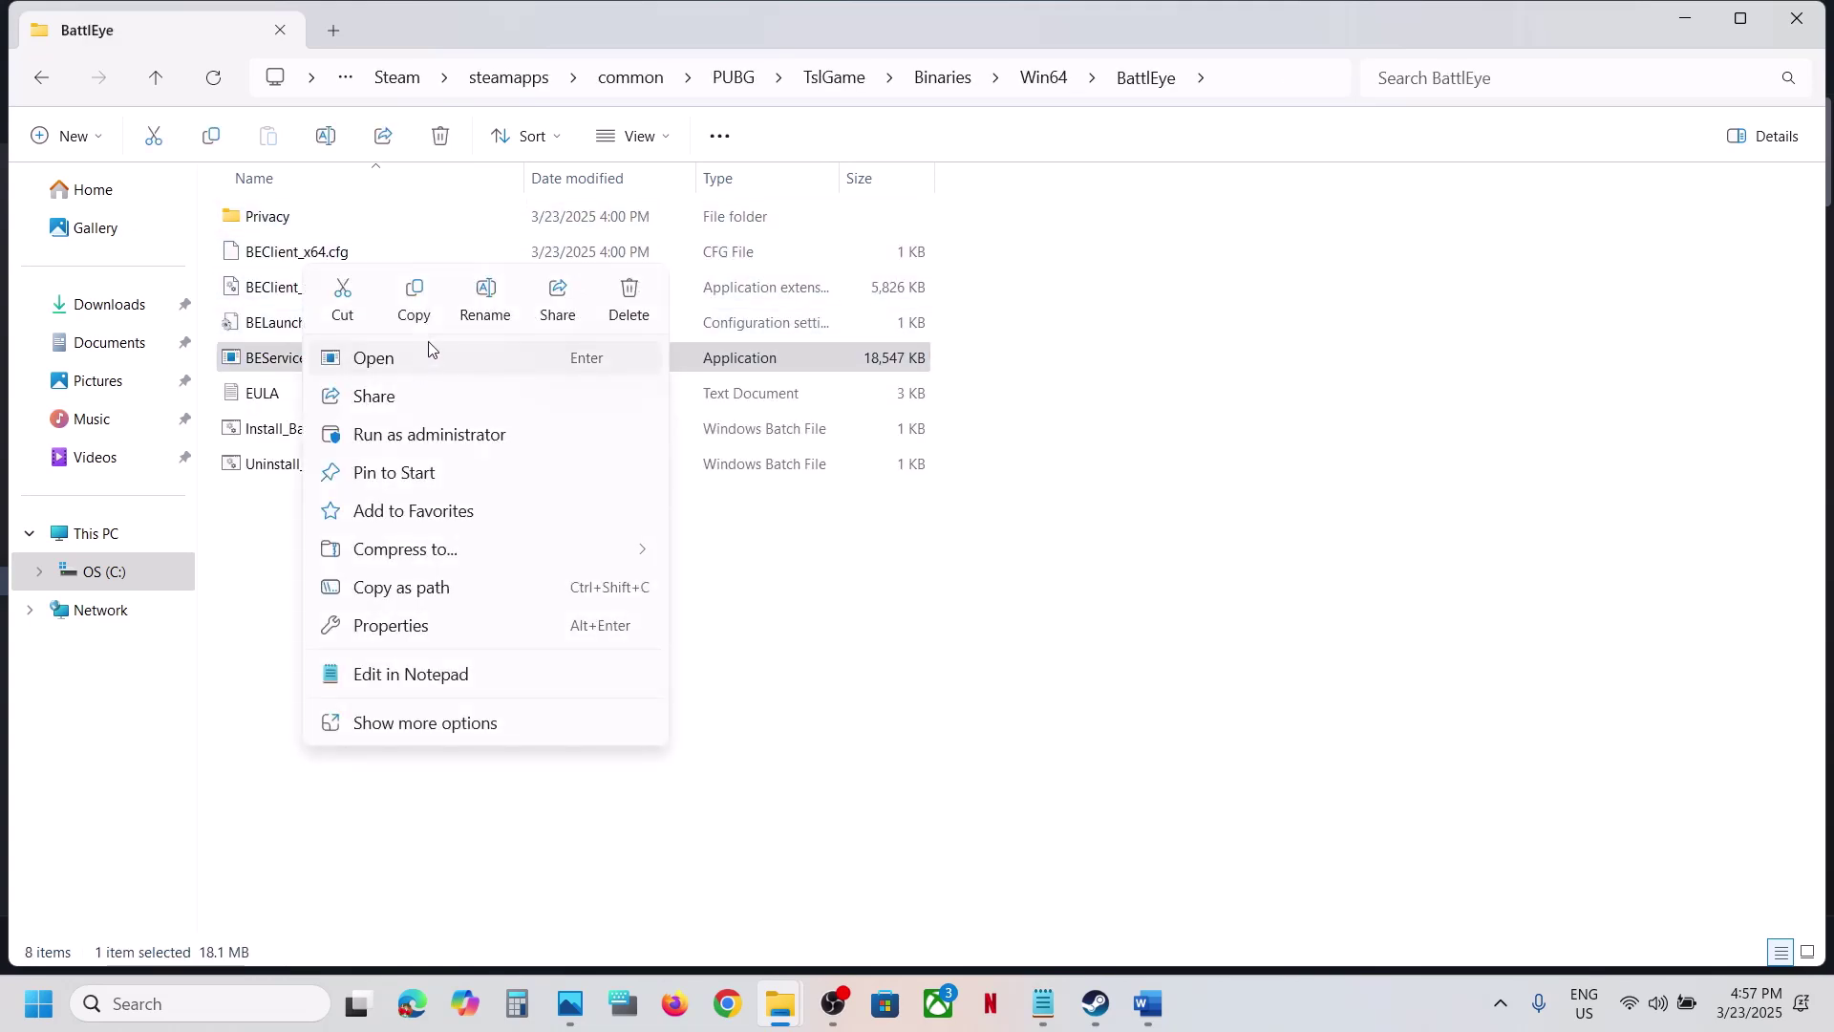
left_click(419, 304)
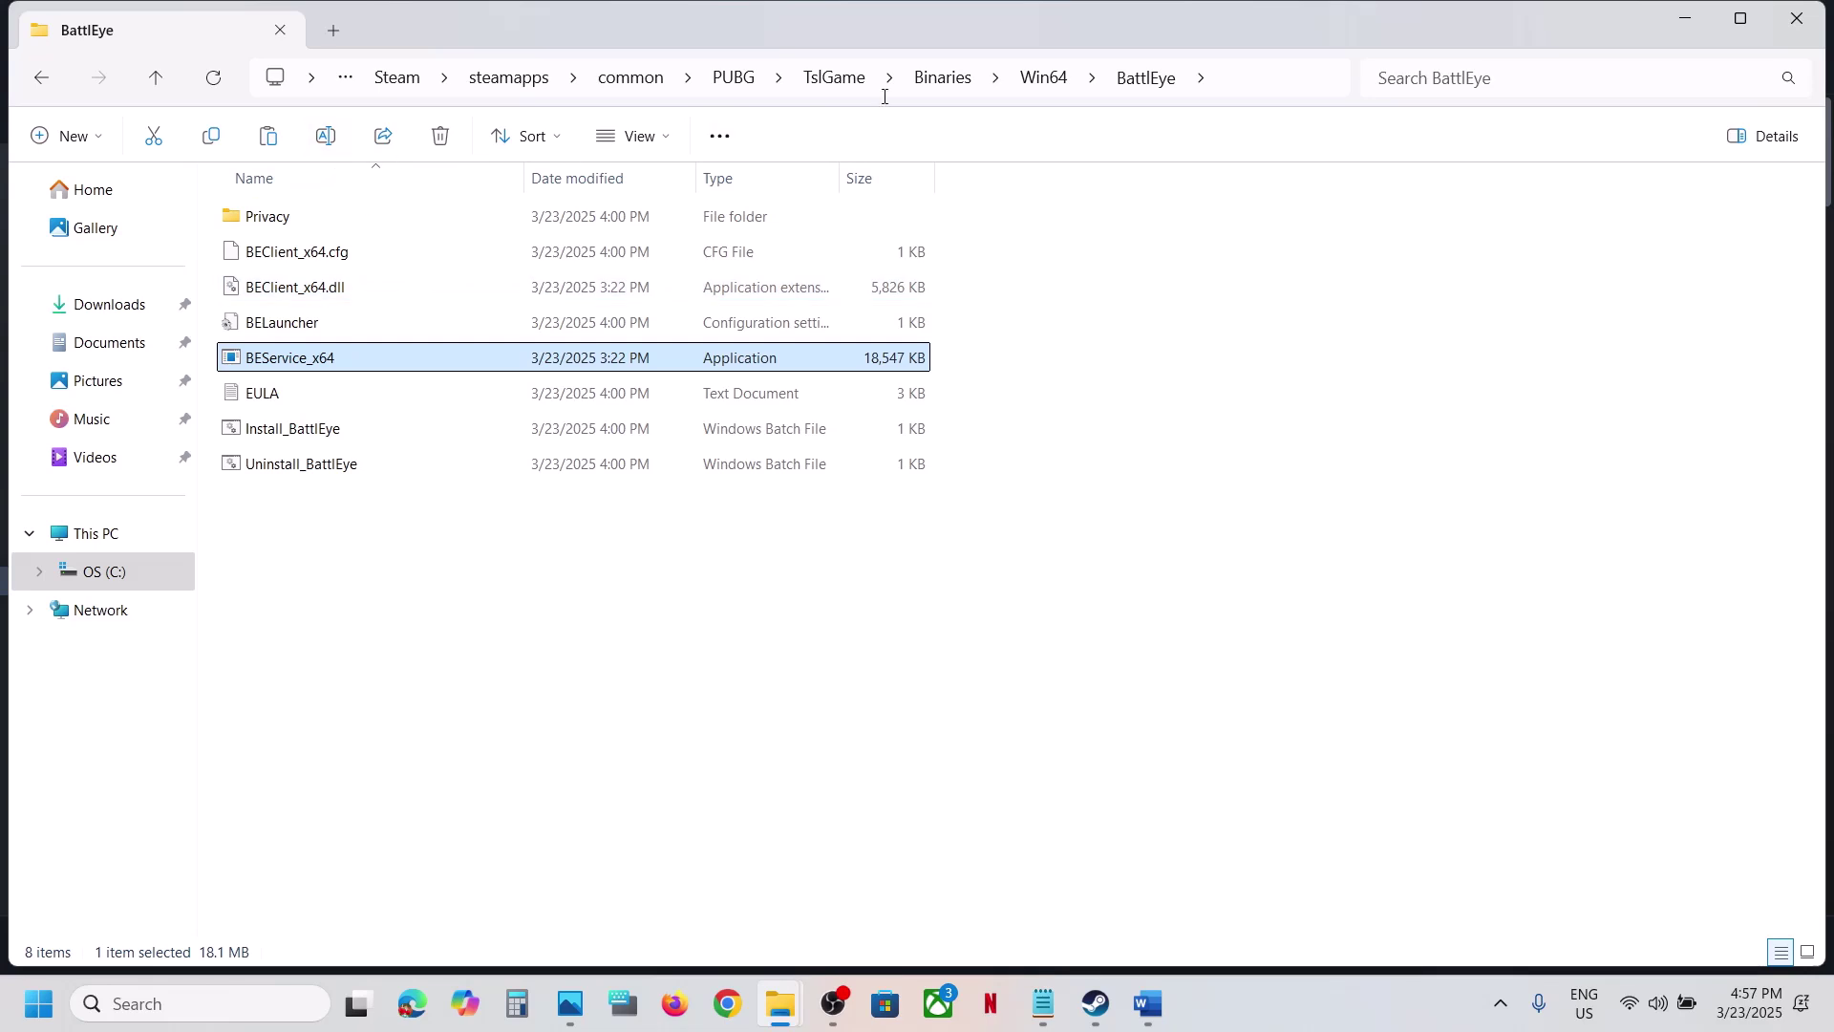
Step: Return to the common folder and paste the copied BEService_x64 into the BattlEye folder of Tom Clancy's Rainbow Six Siege
left_click(630, 76)
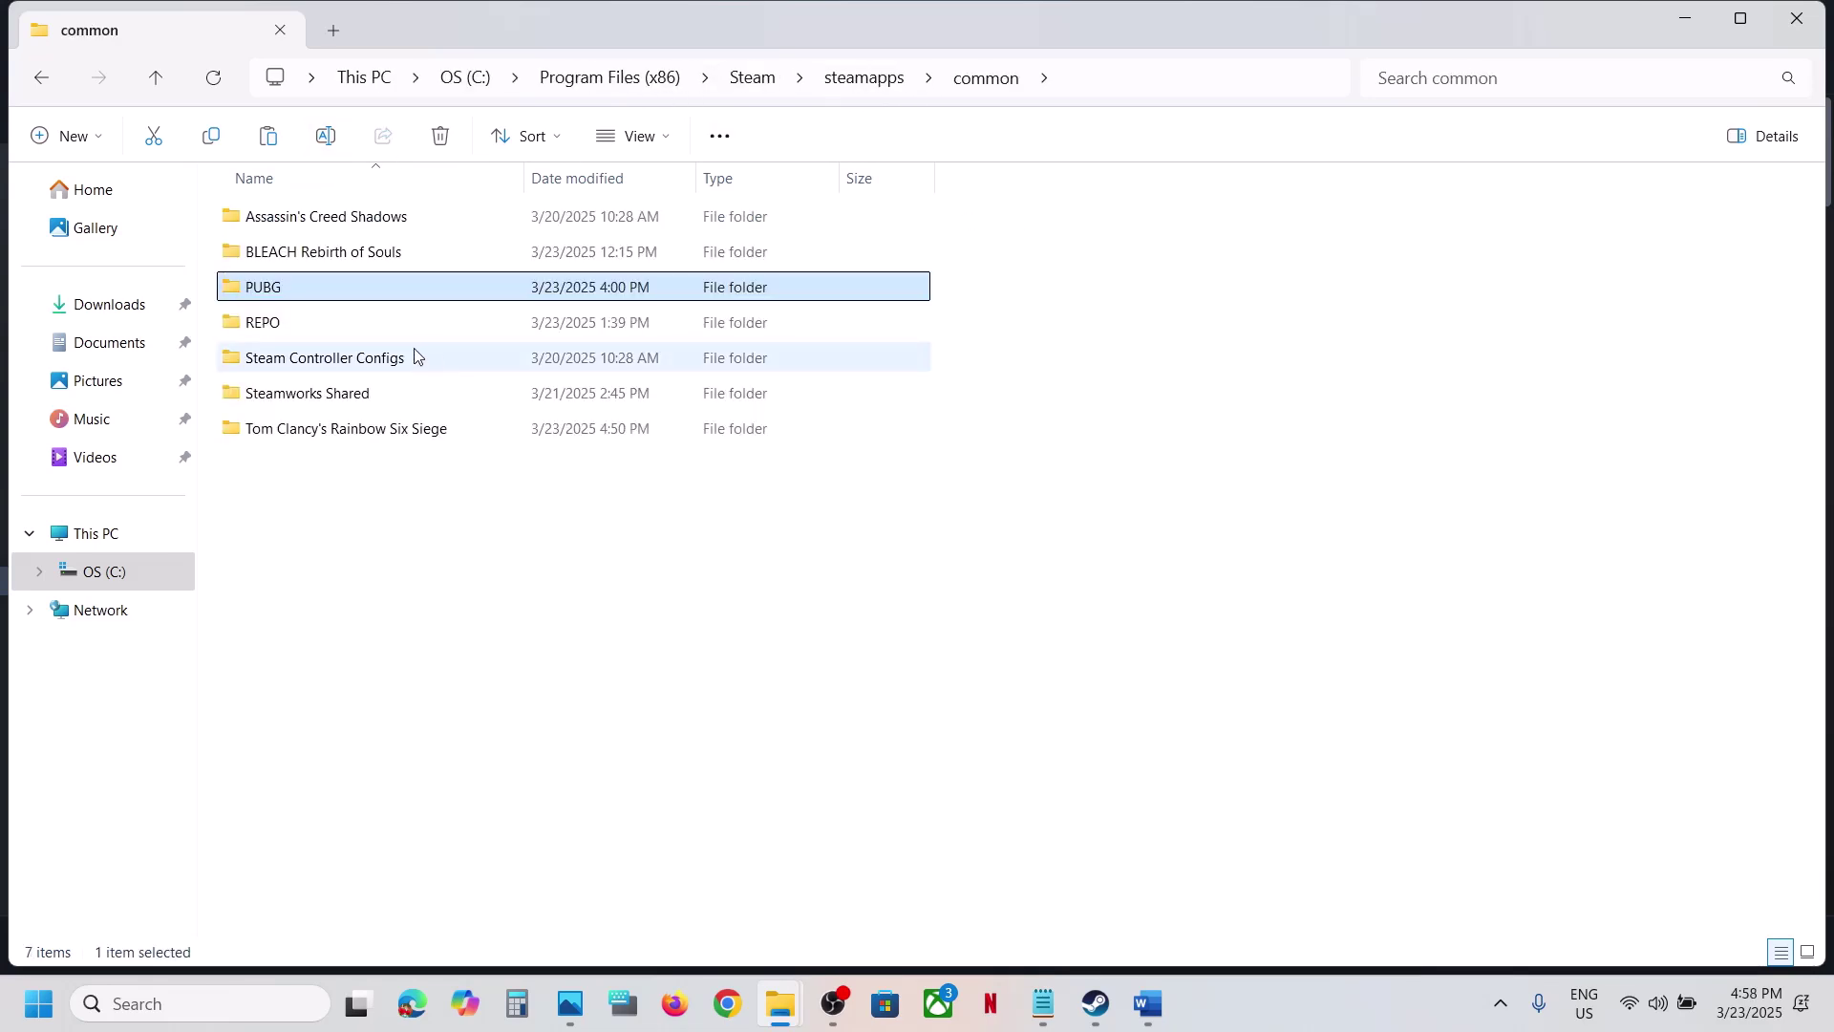
left_click(325, 430)
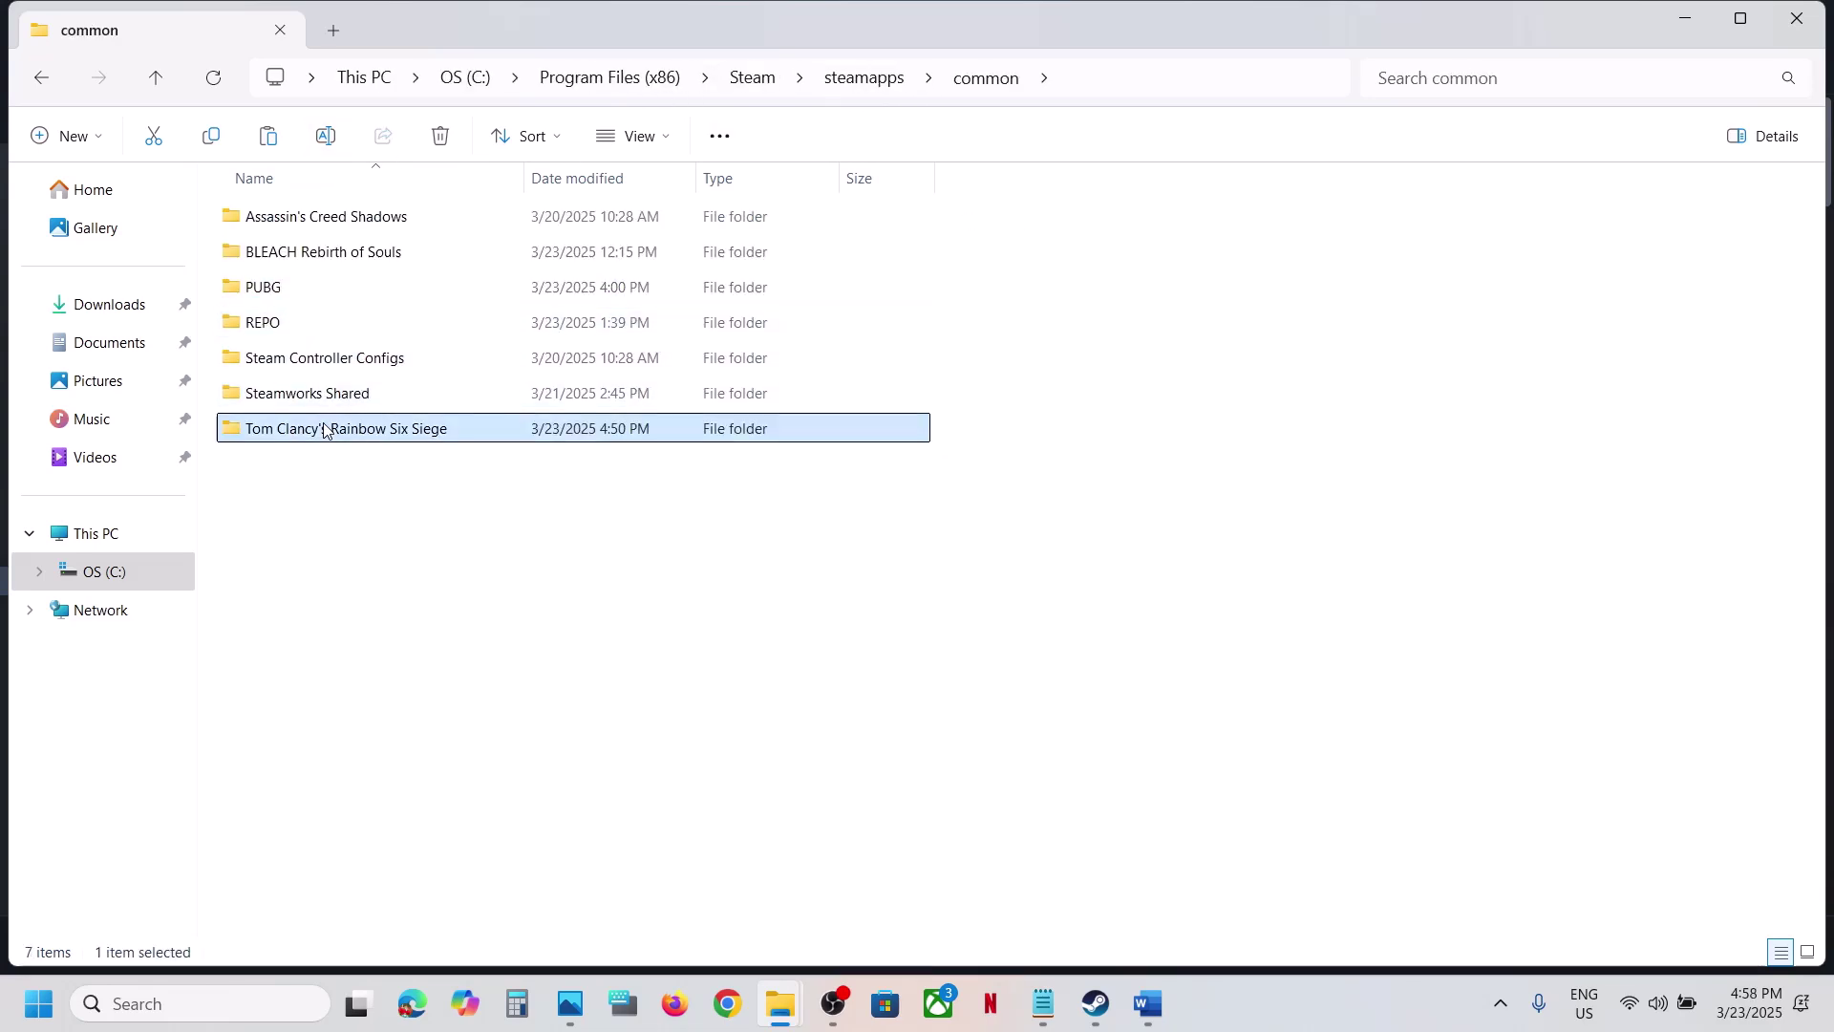
double_click(392, 438)
double_click(299, 226)
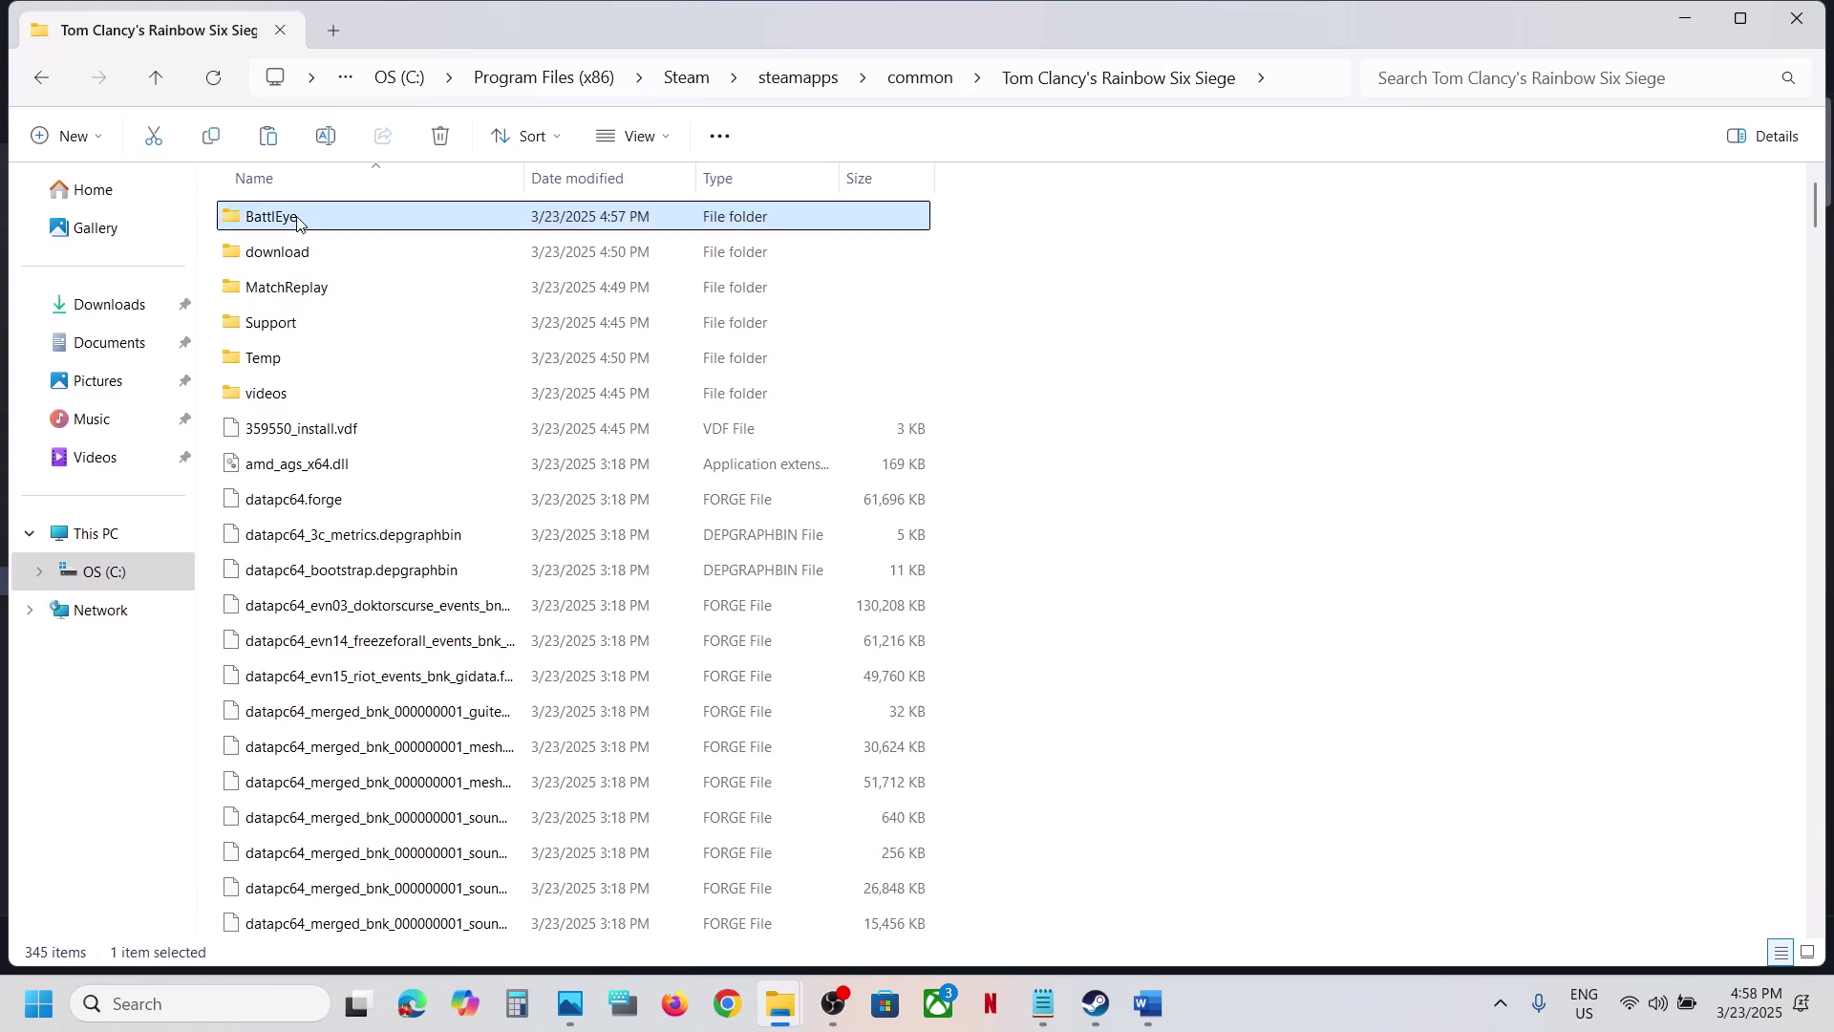
key("ctrl+v")
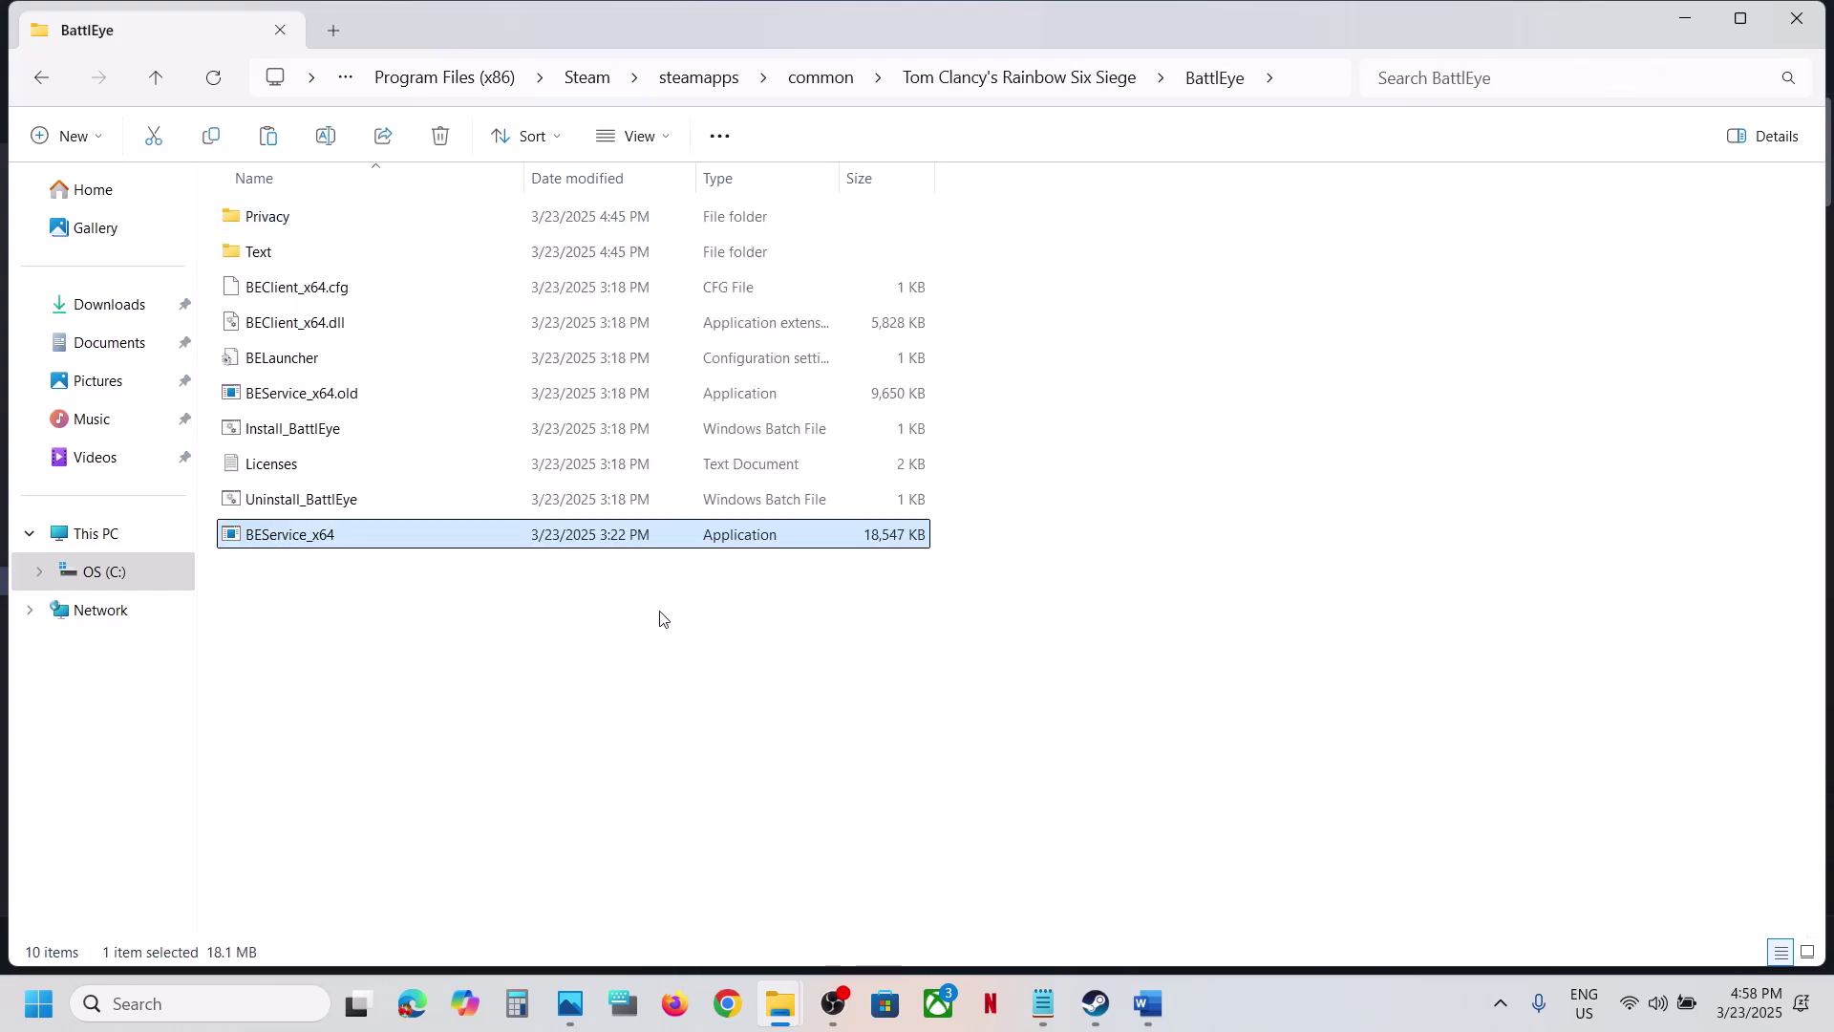
left_click(278, 540)
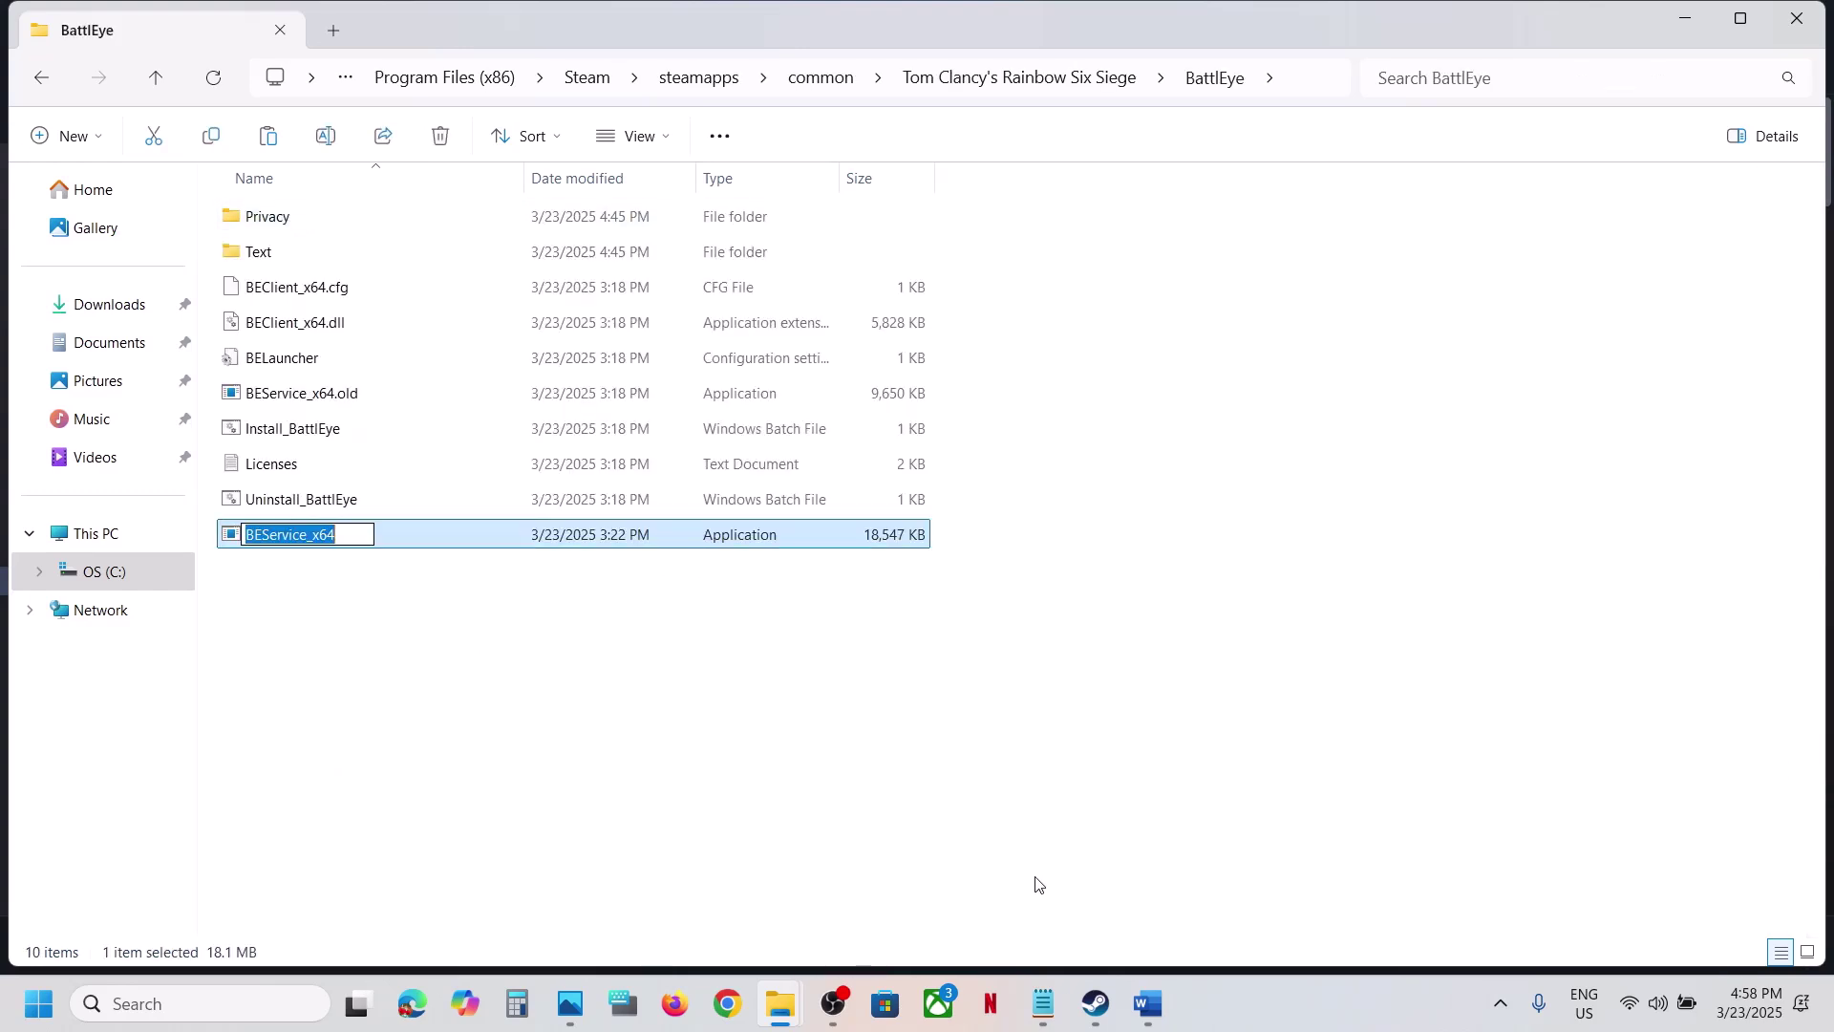
left_click(1060, 831)
left_click(1096, 1005)
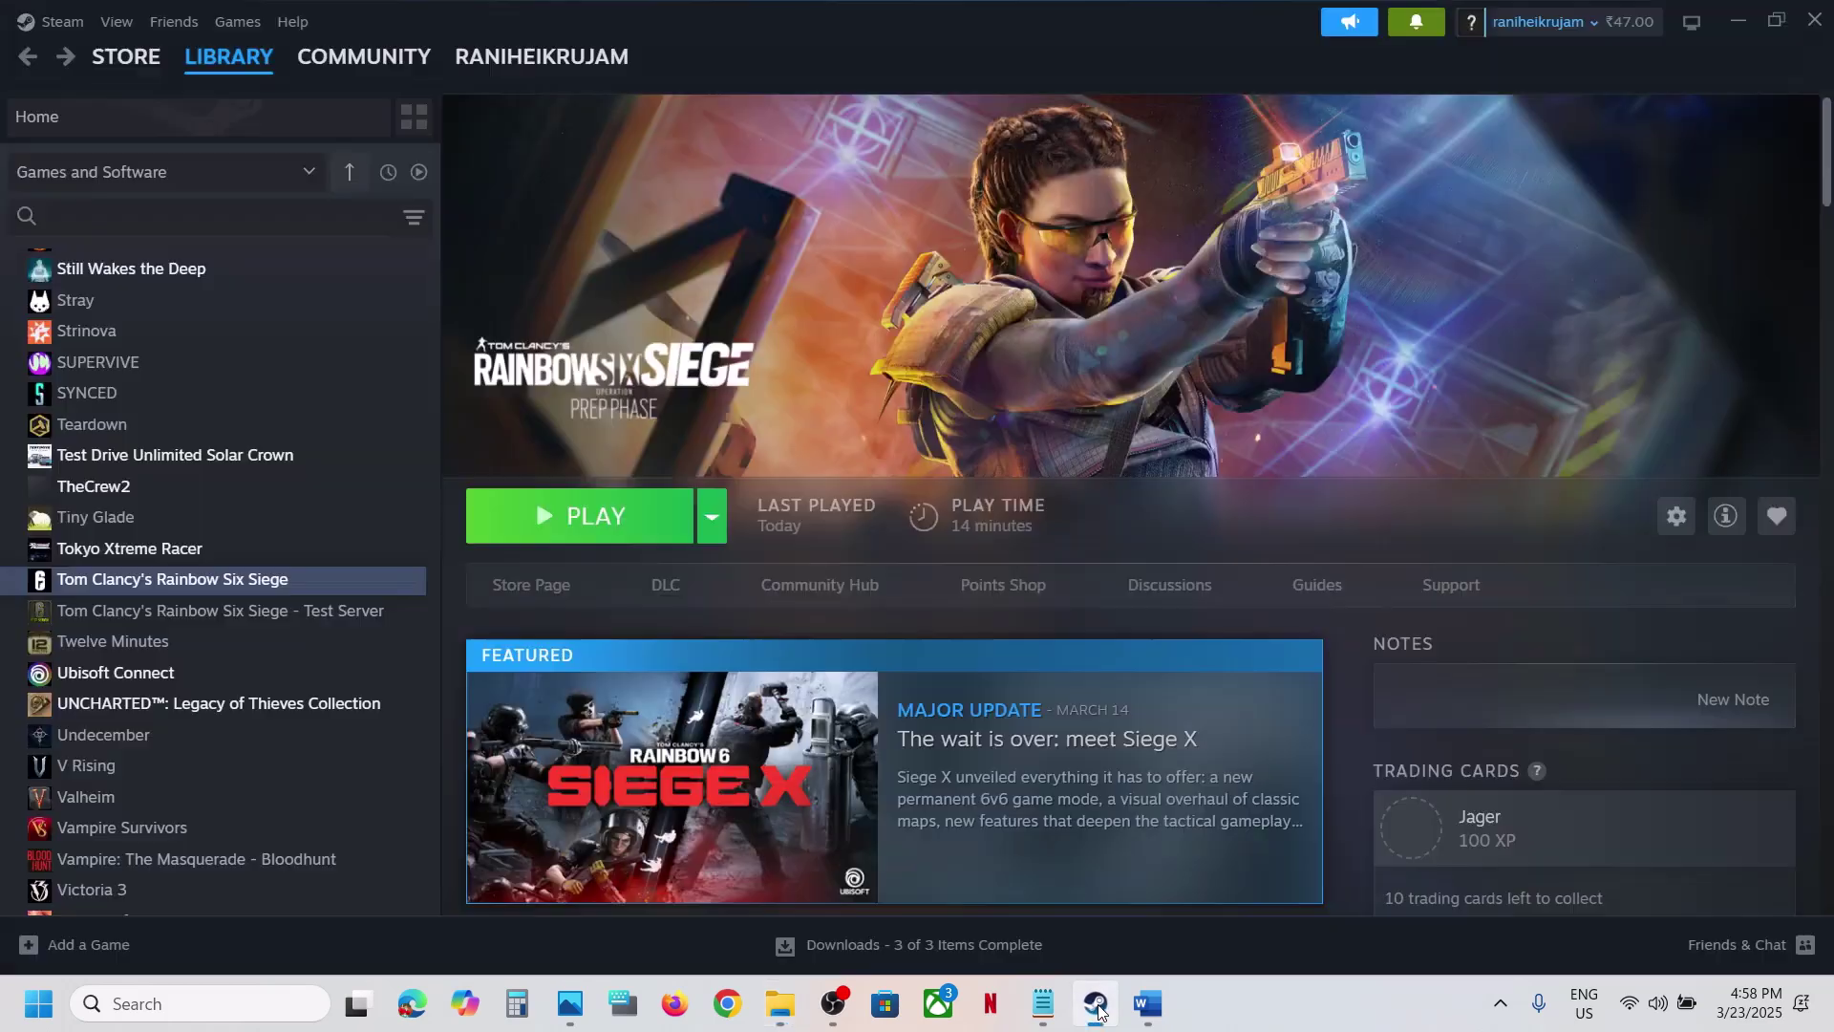
left_click(1096, 1005)
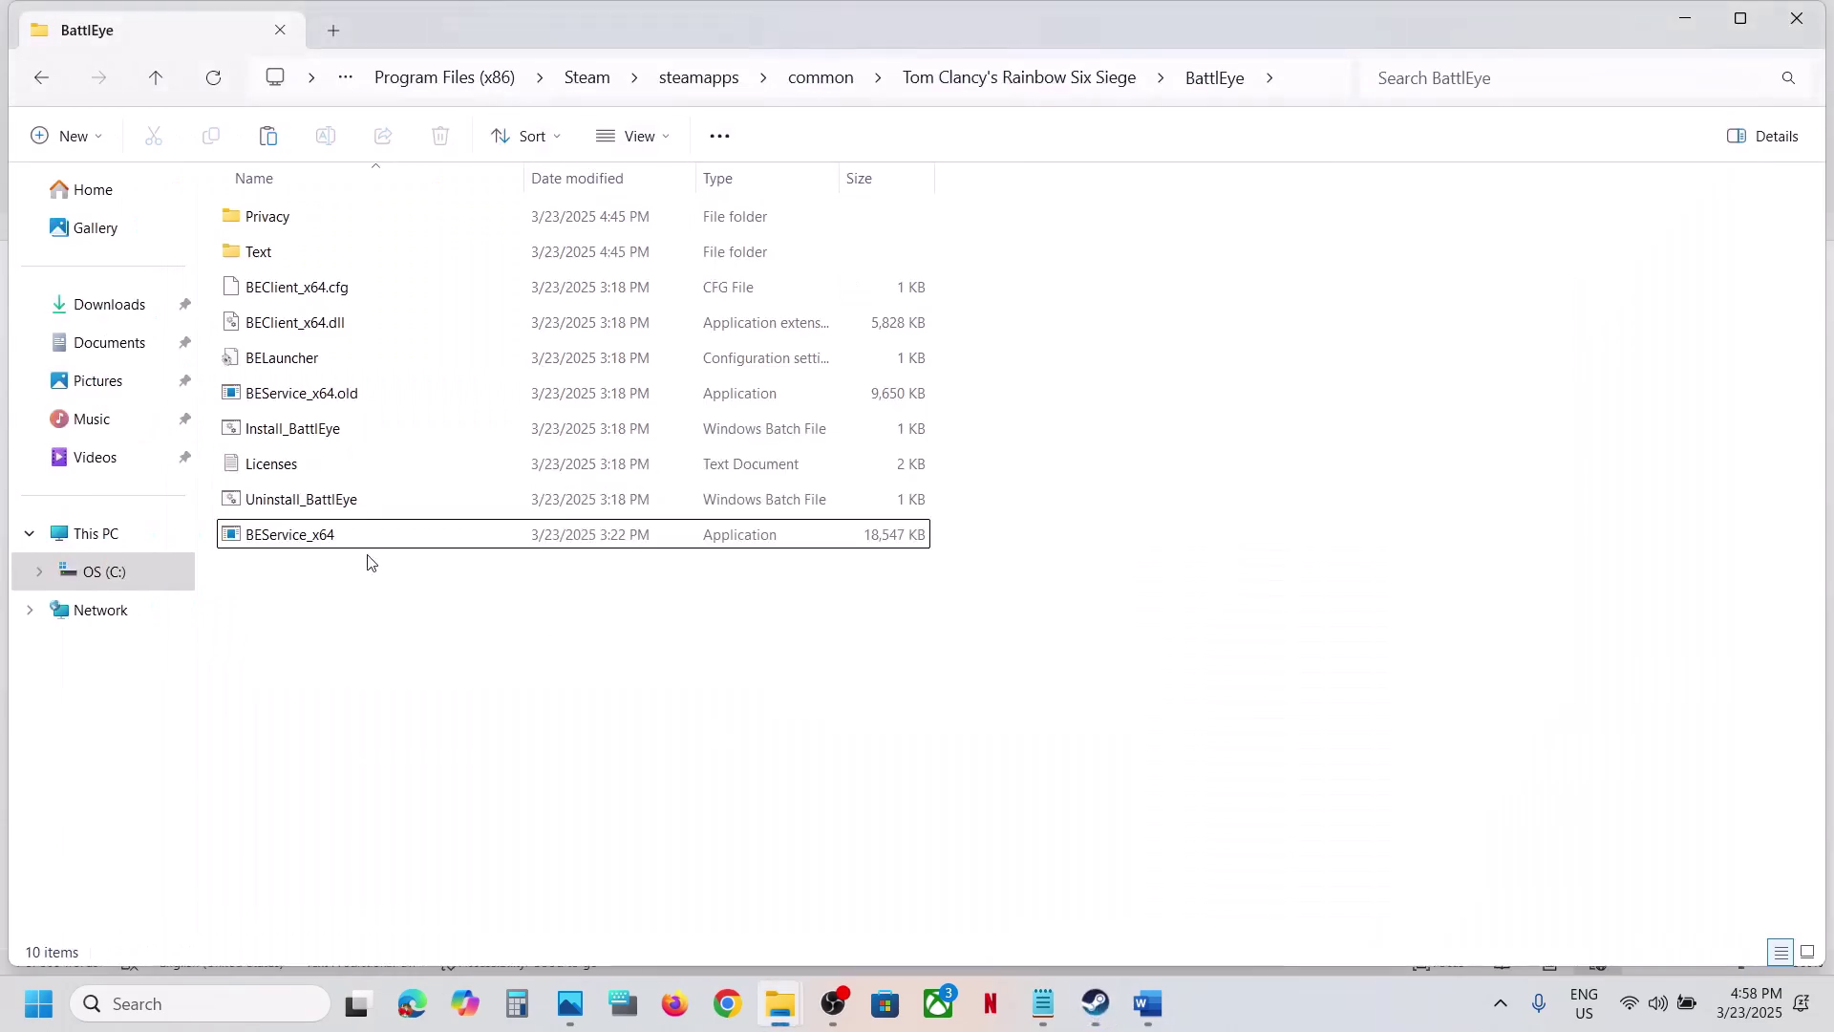
right_click(319, 536)
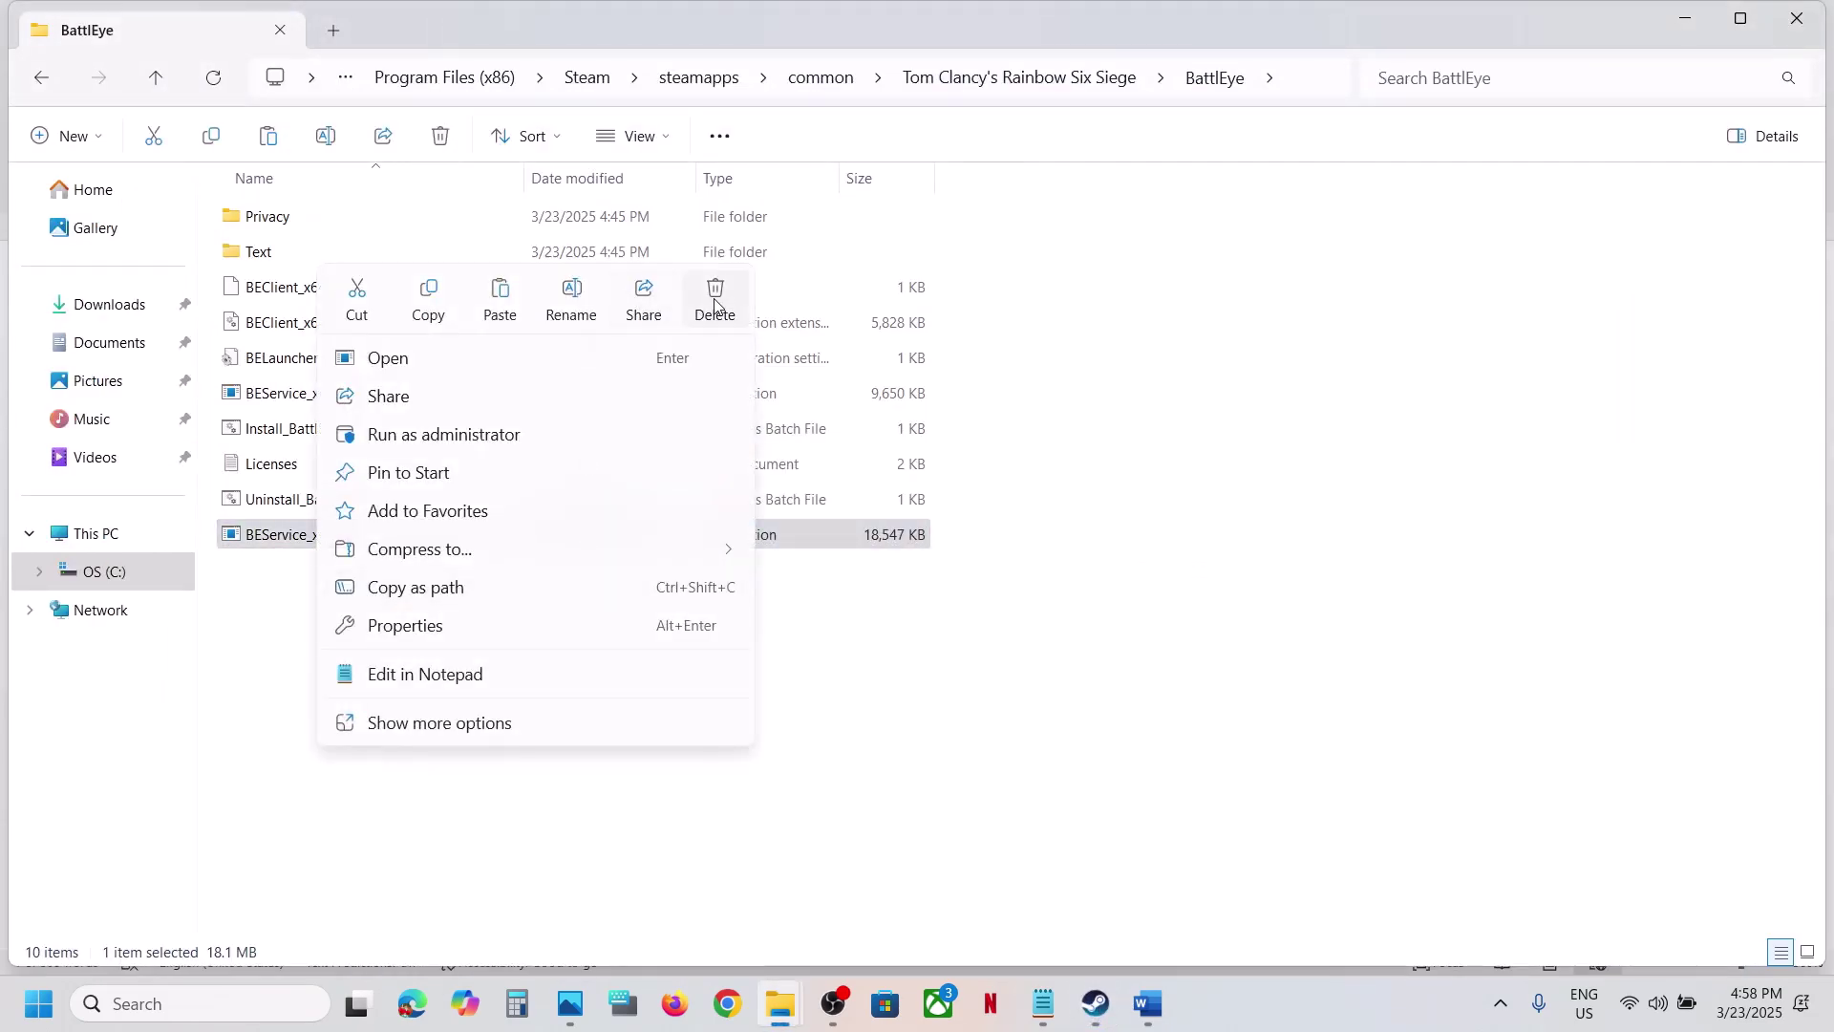
left_click(269, 632)
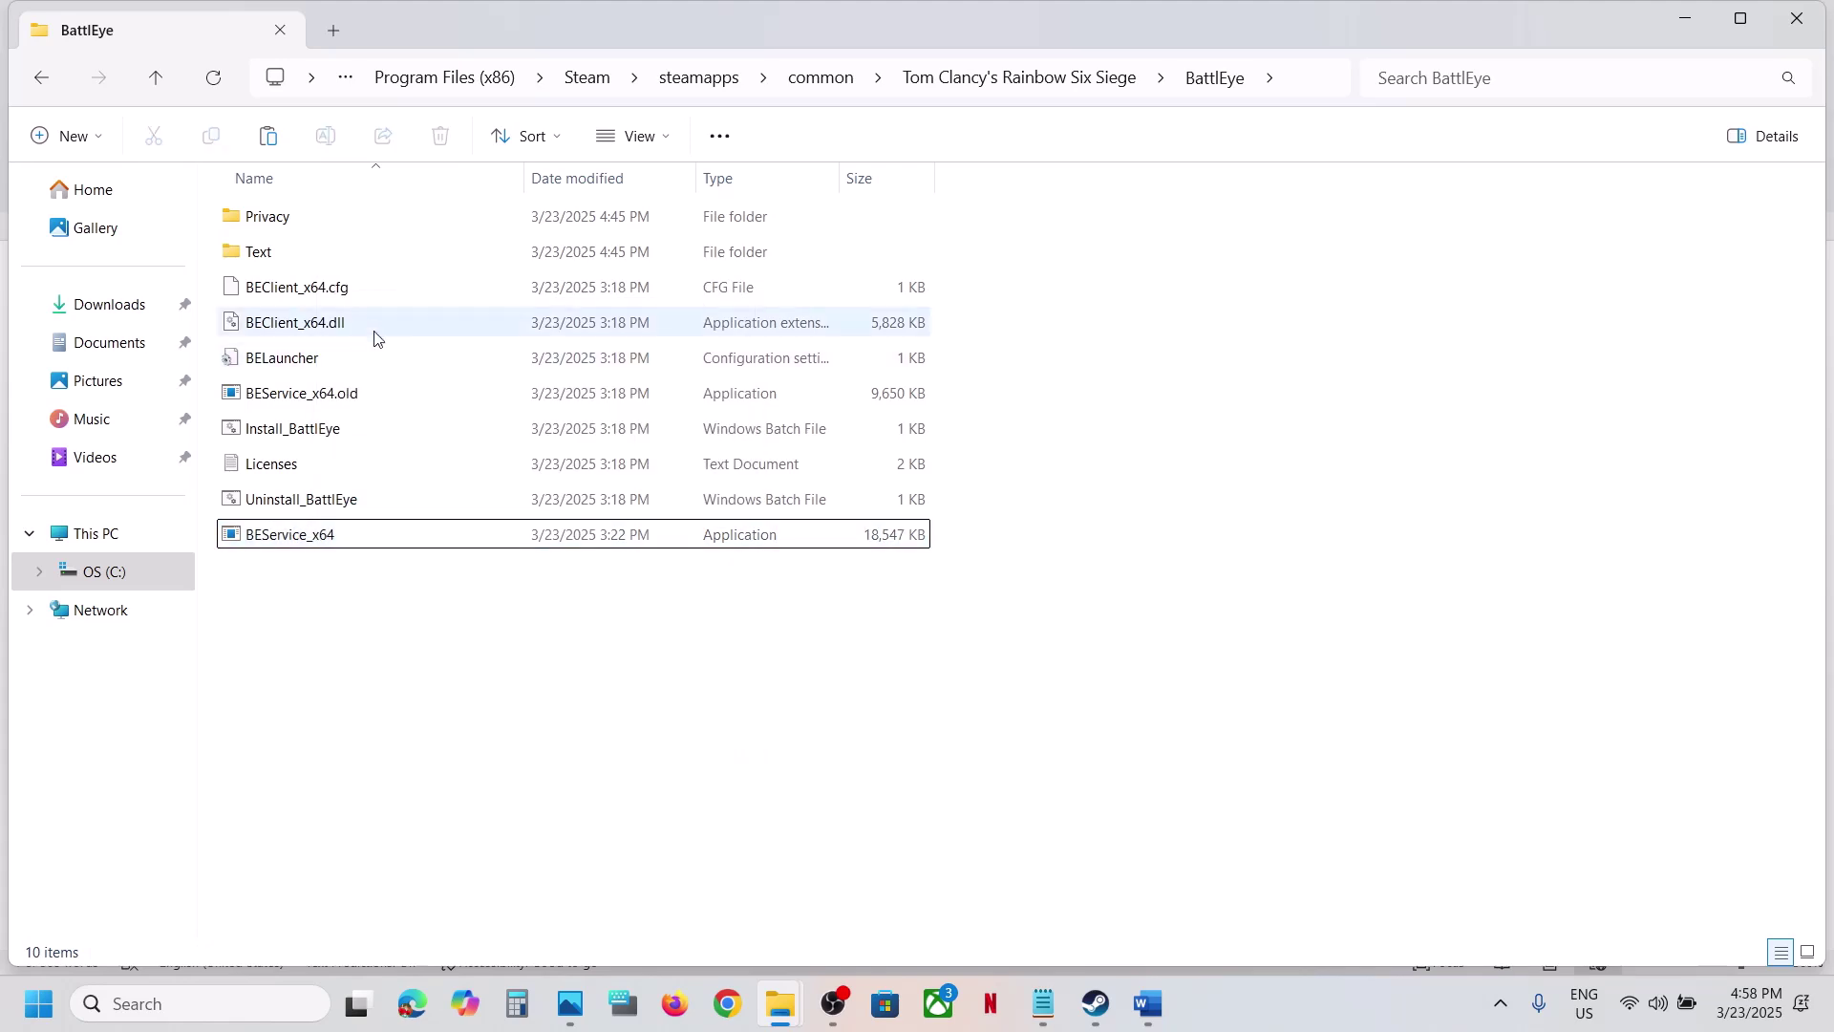
left_click(309, 390)
right_click(309, 390)
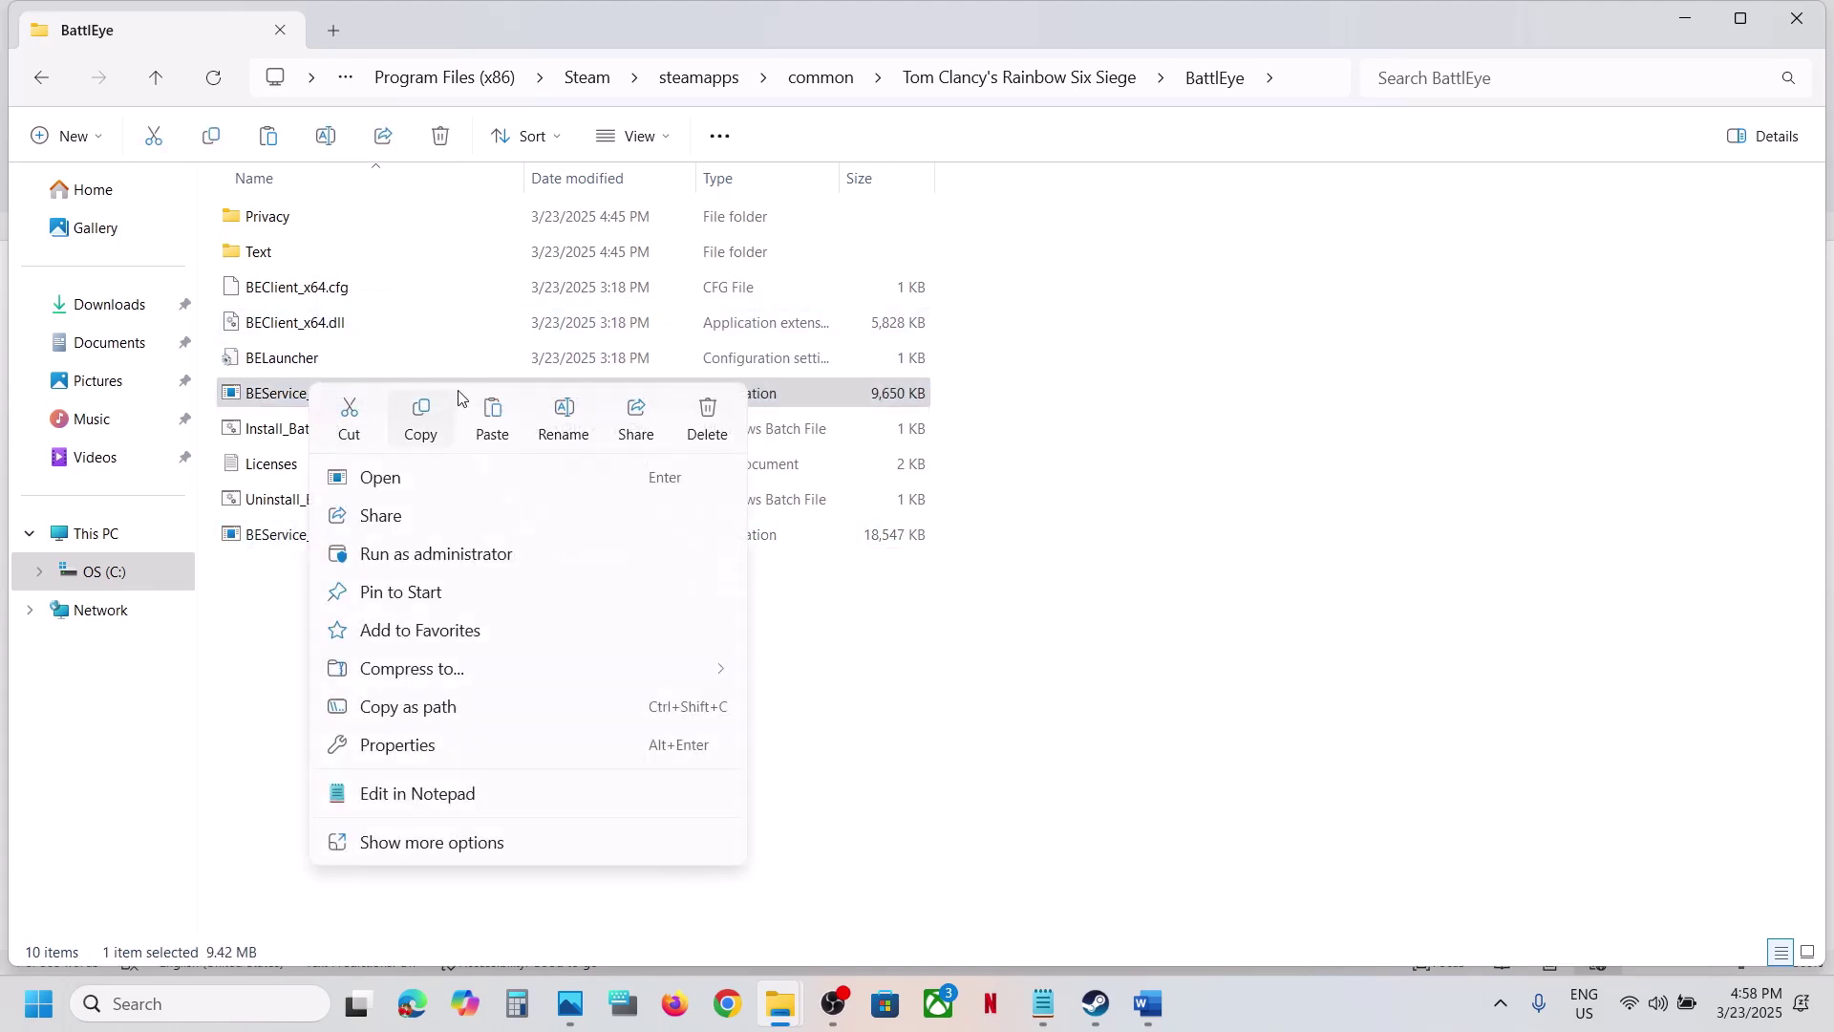
left_click(561, 410)
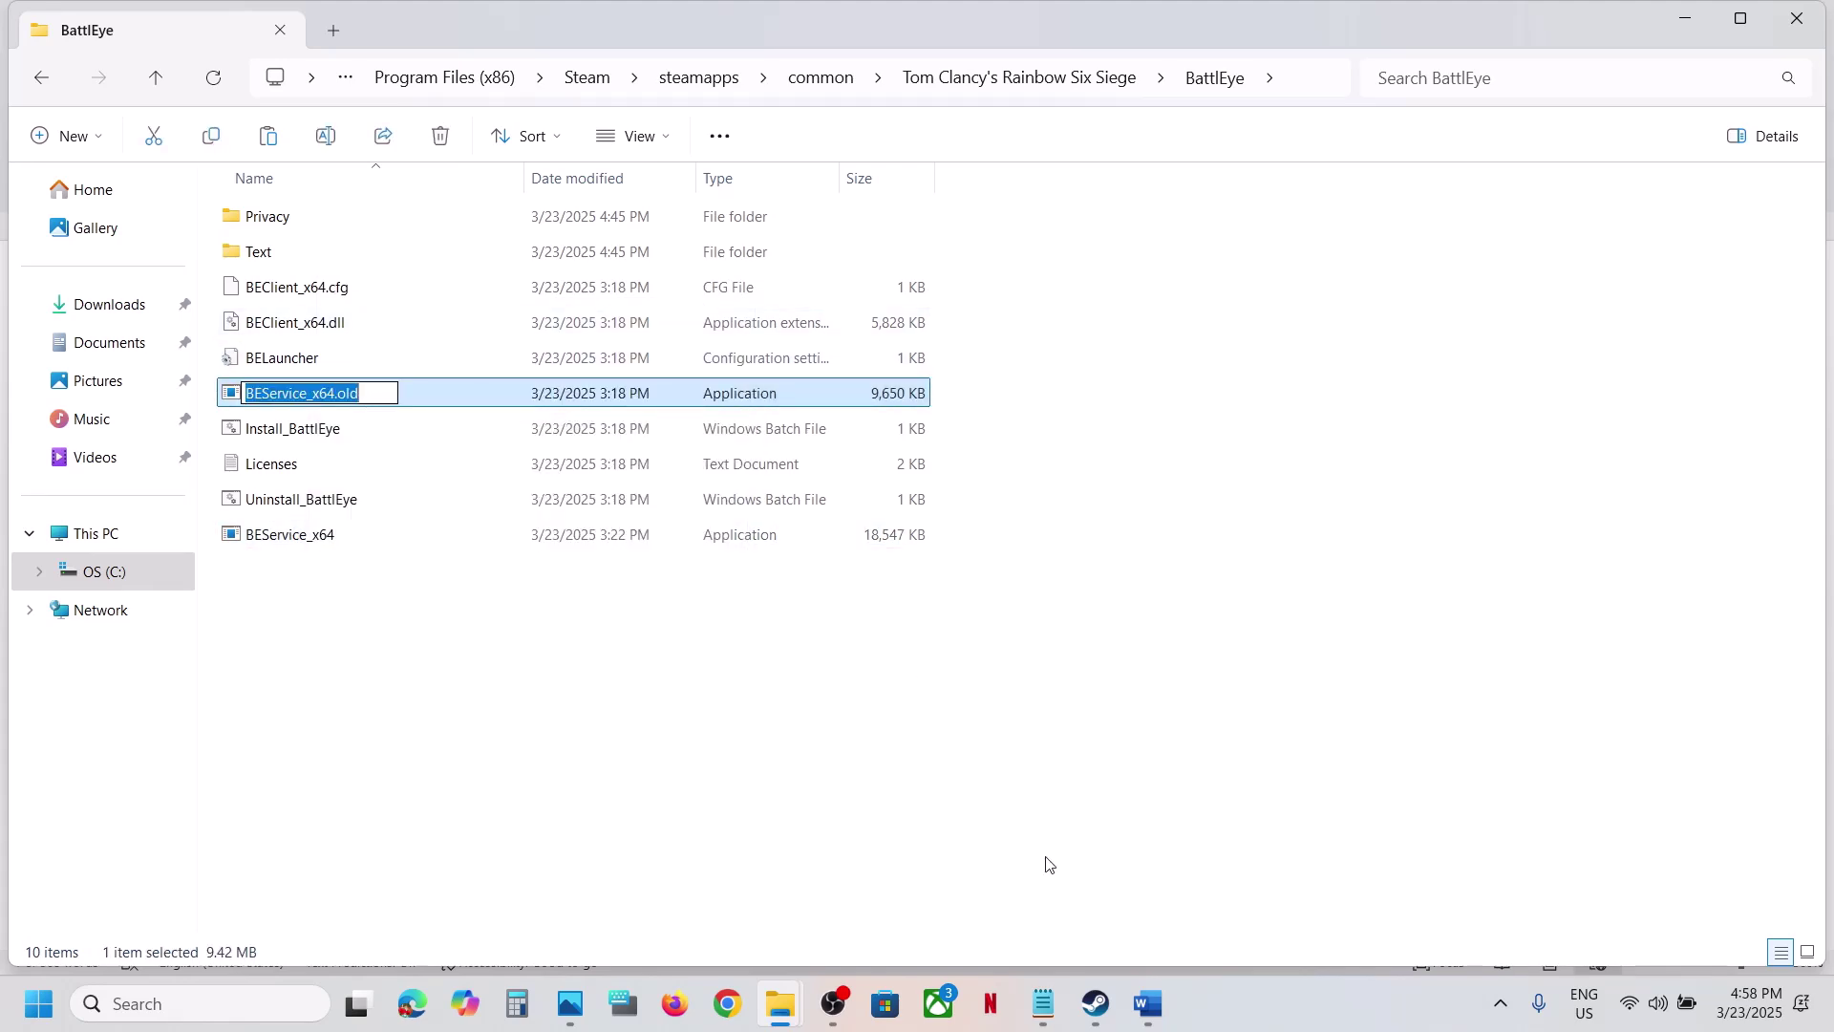
left_click(1126, 885)
Step: Check Step 12 in the Word notes and enter -dx11 as Tom Clancy's Rainbow Six Siege's launch option in Steam
left_click(1099, 1003)
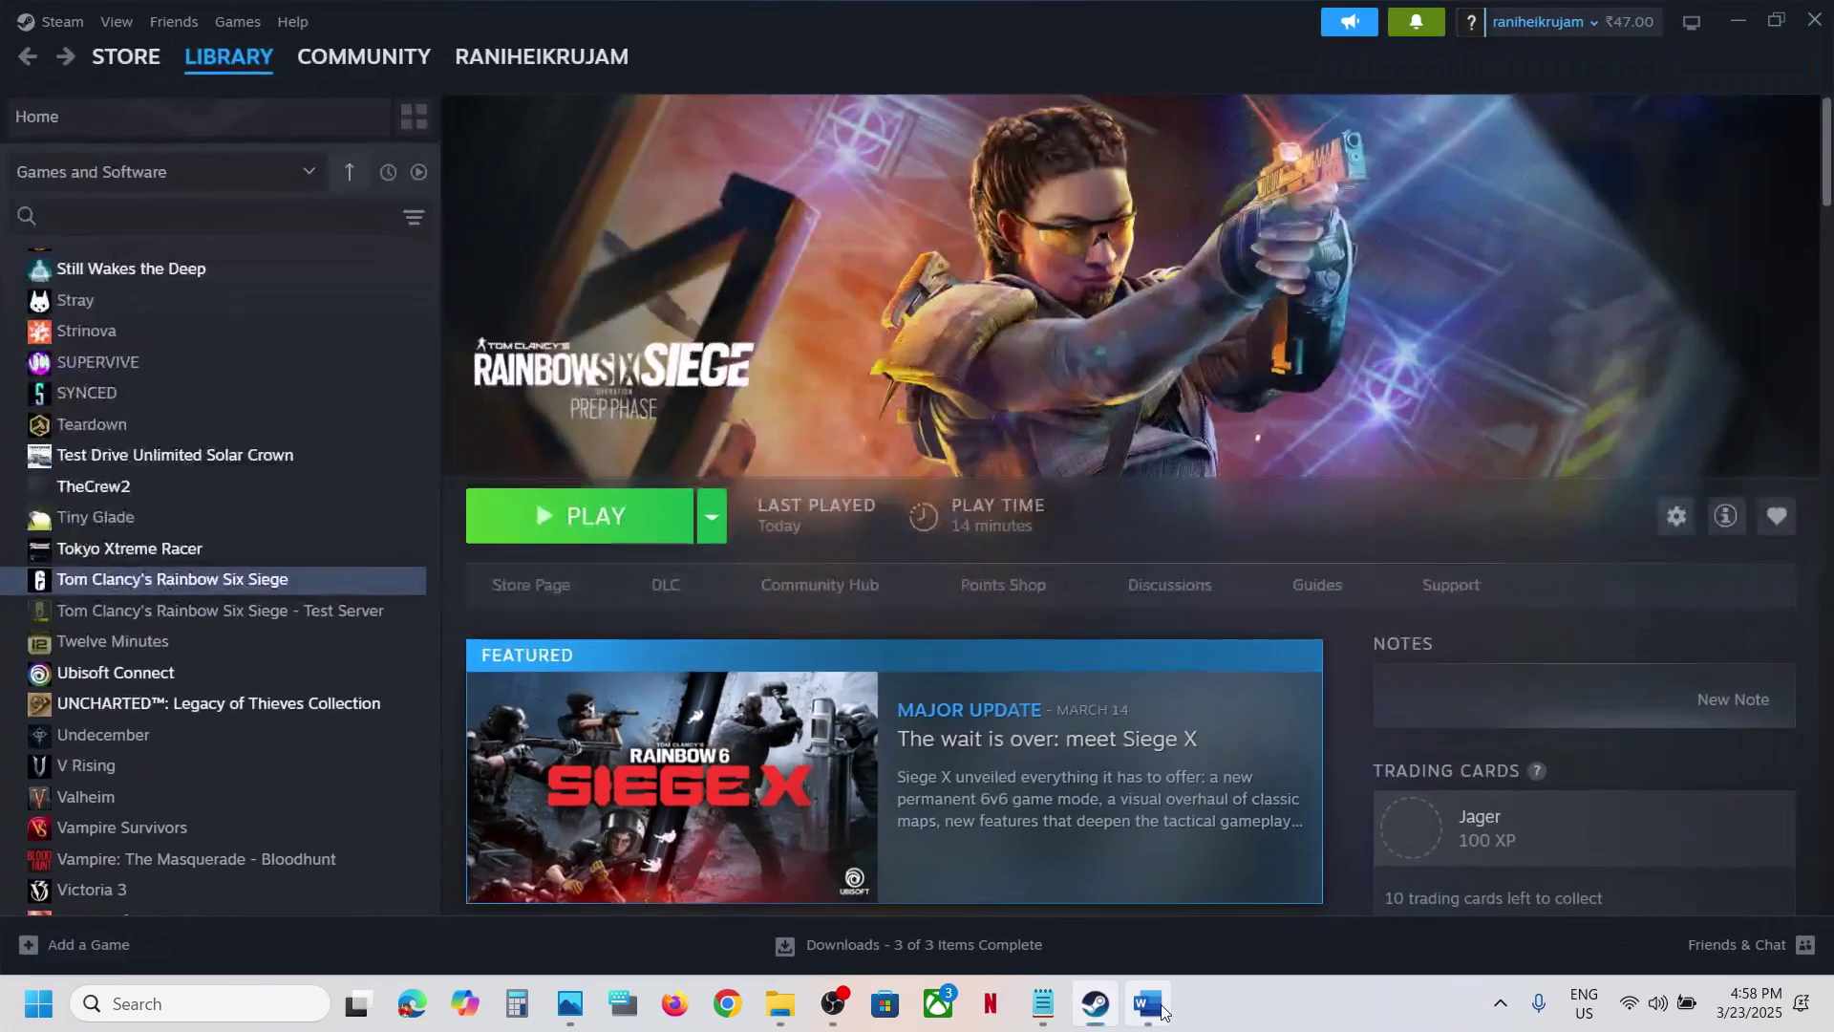
left_click(1161, 1010)
scroll(635, 689, "down", 3)
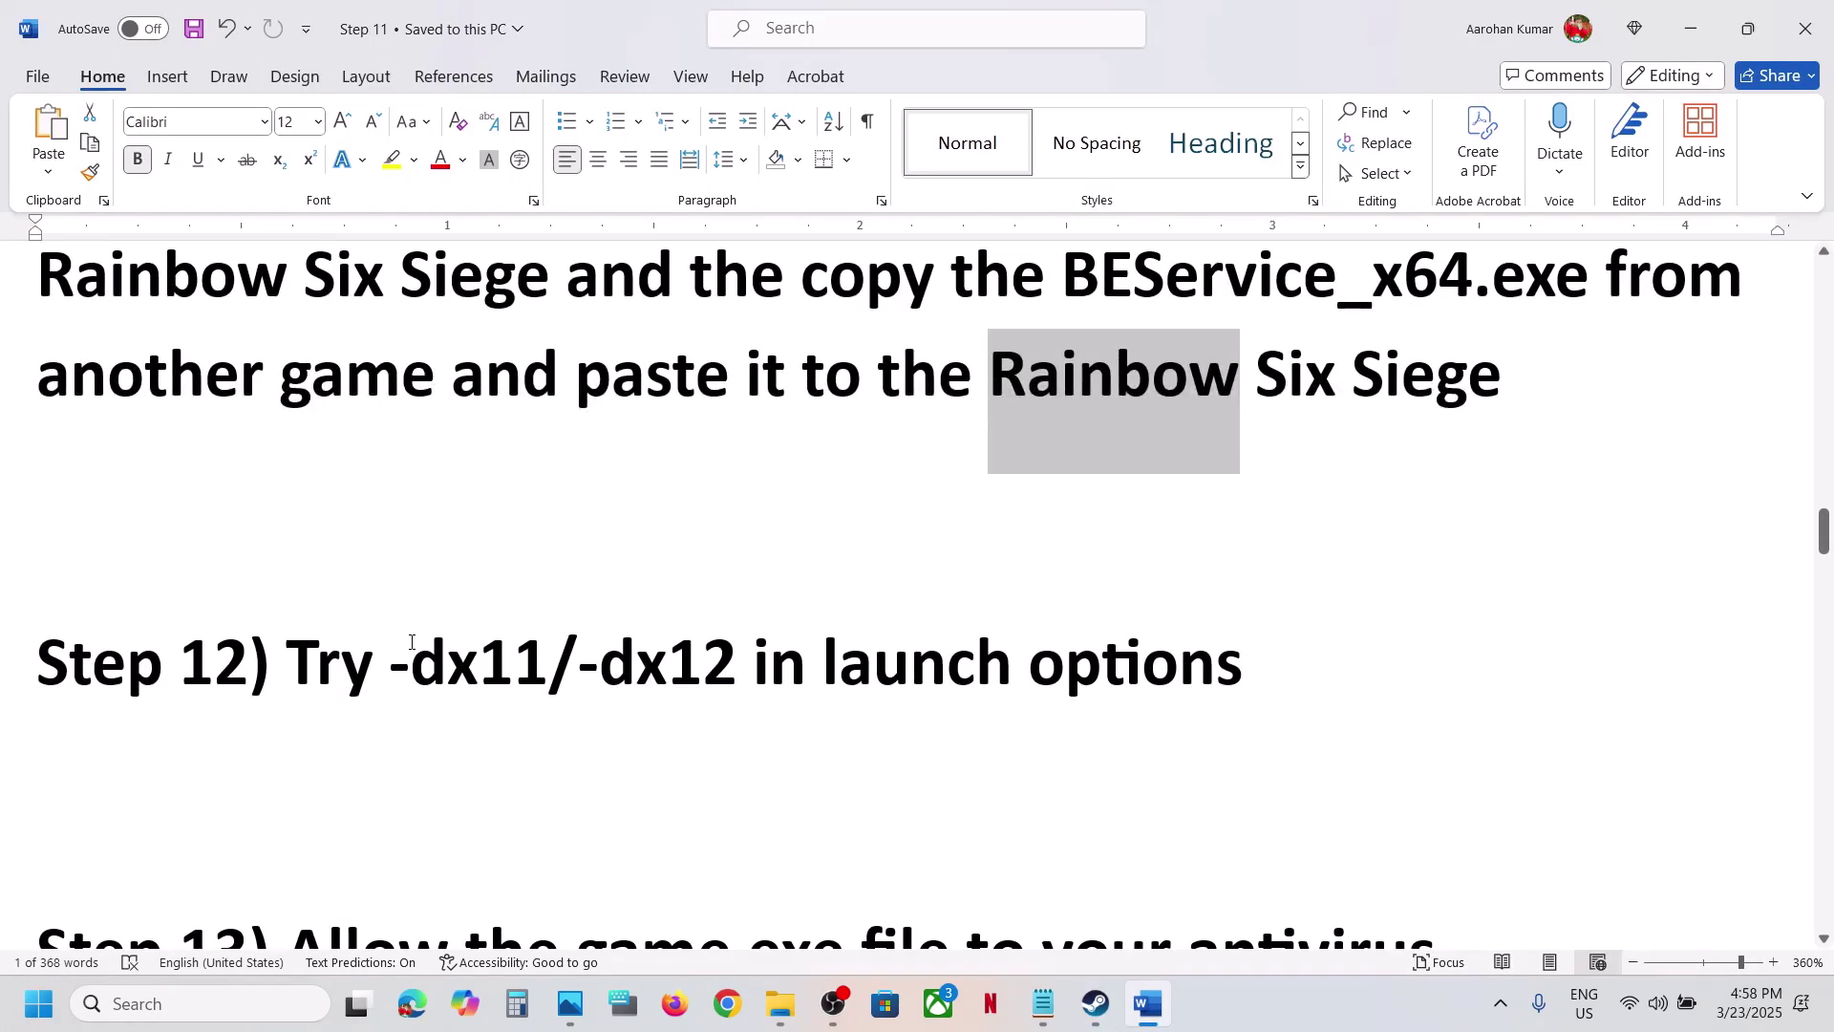
left_click_drag(412, 642, 1242, 669)
left_click(1096, 1003)
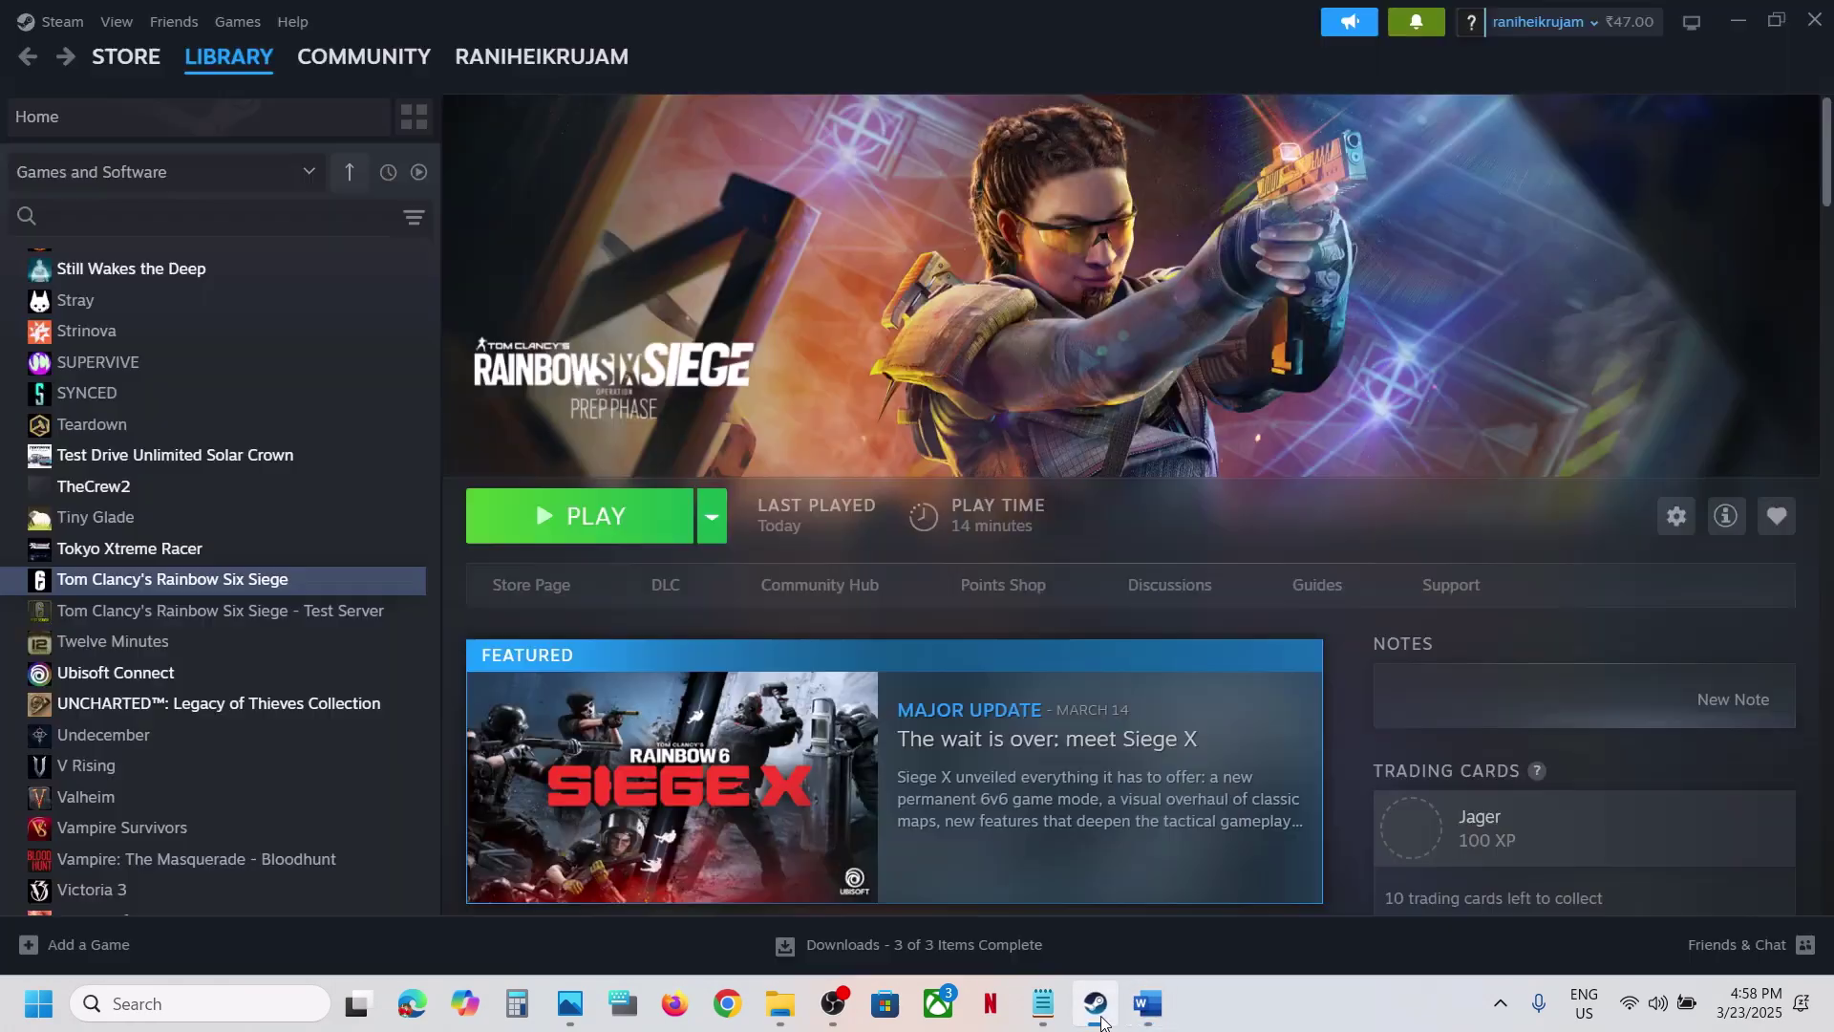
right_click(241, 592)
left_click(346, 772)
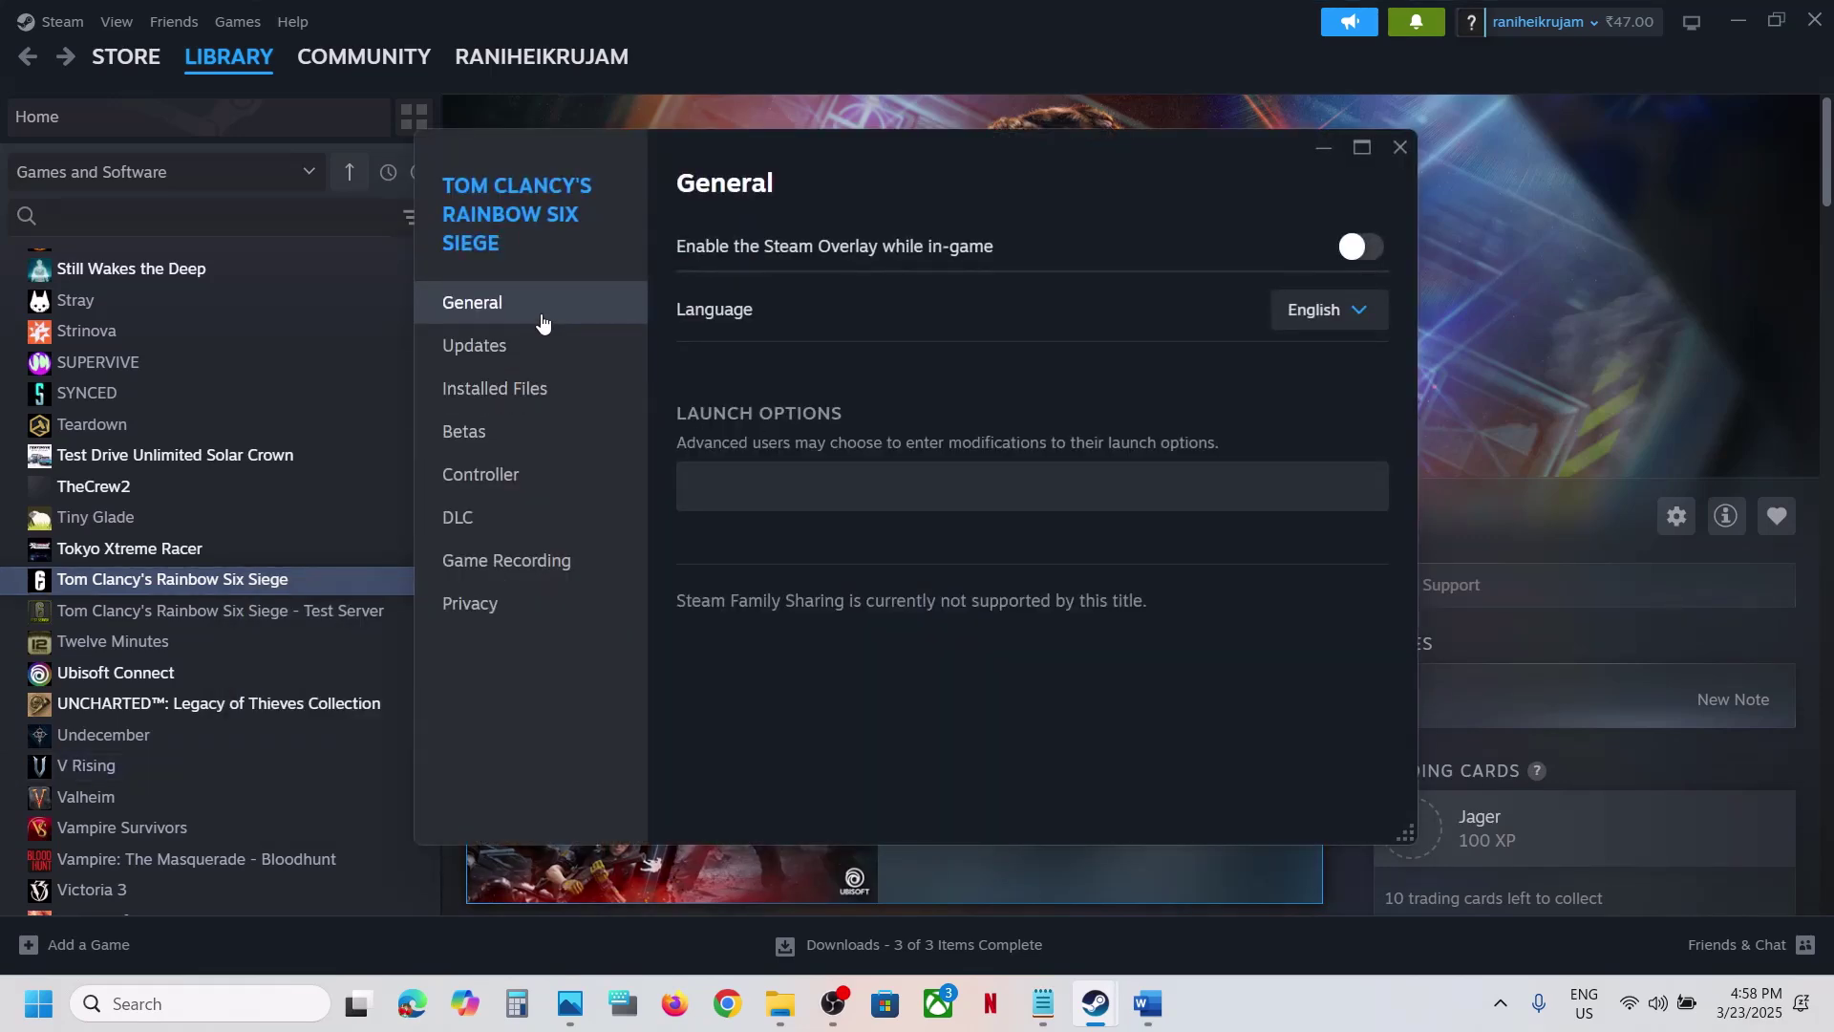
left_click(792, 487)
double_click(702, 490)
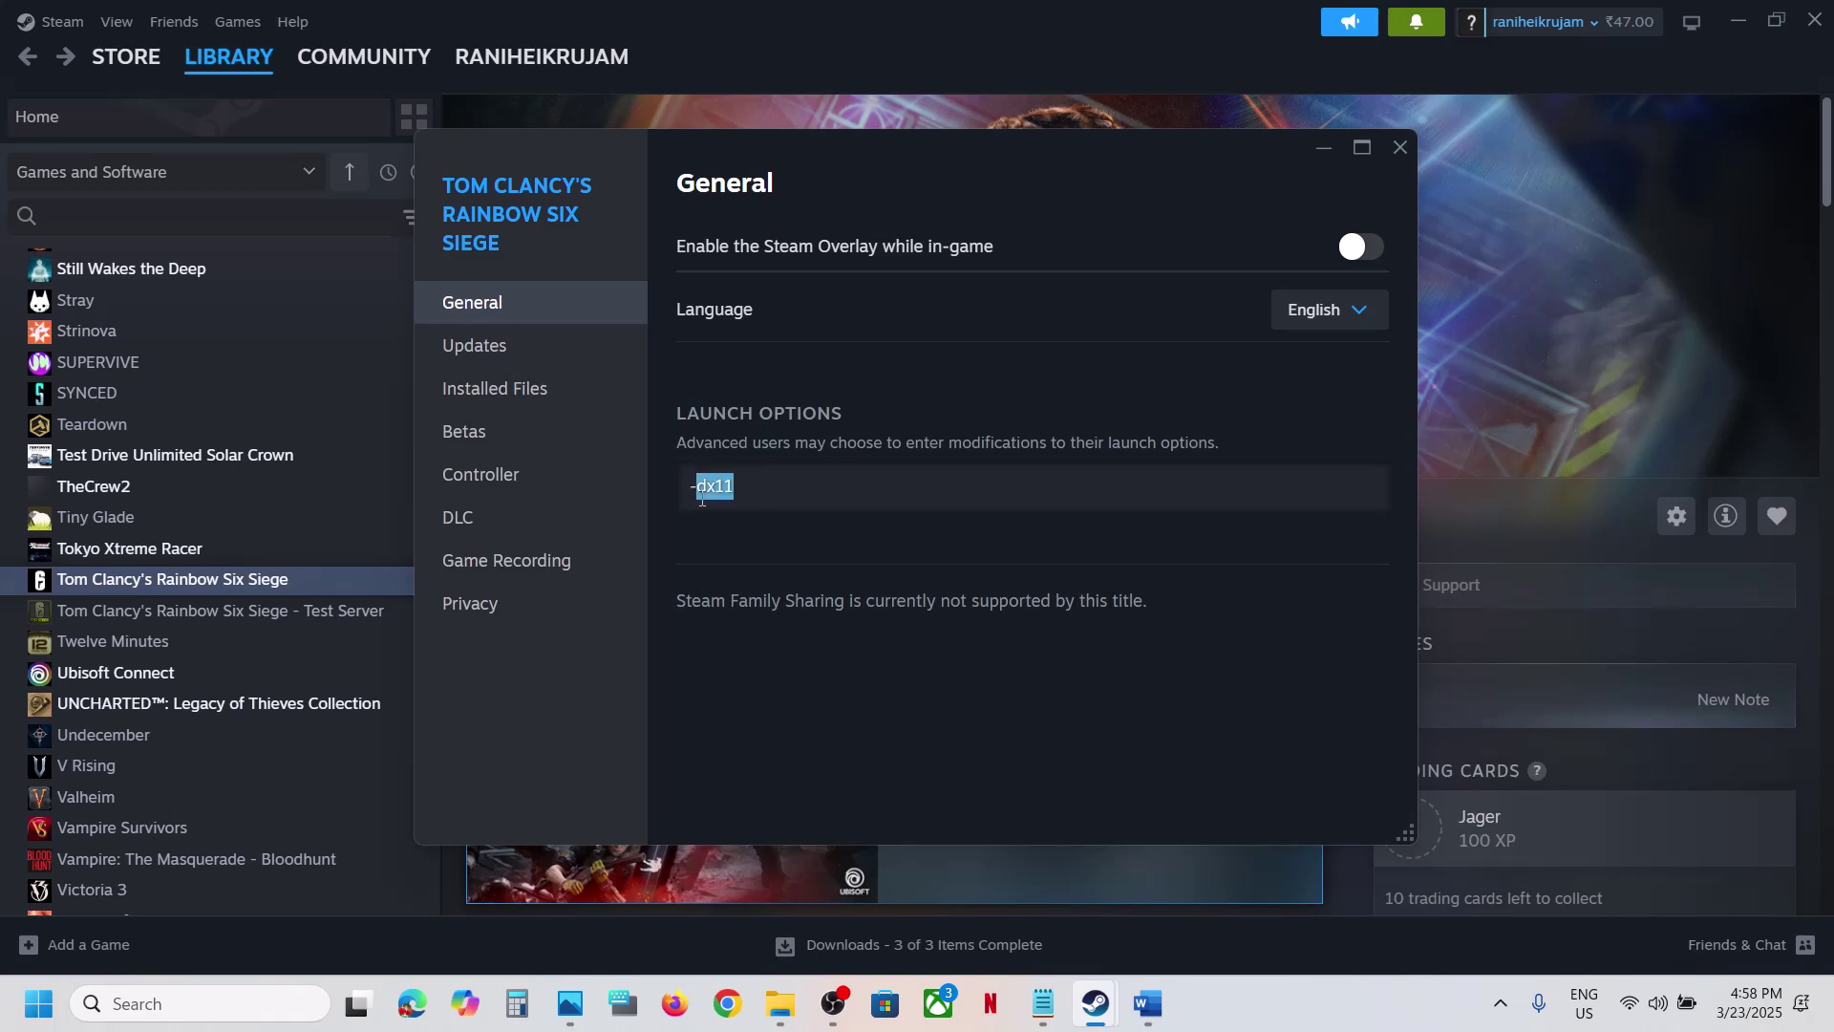
Step: Clear the game's launch options and close its properties
key("BackSpace")
key("BackSpace")
left_click_drag(790, 485, 672, 497)
key("BackSpace")
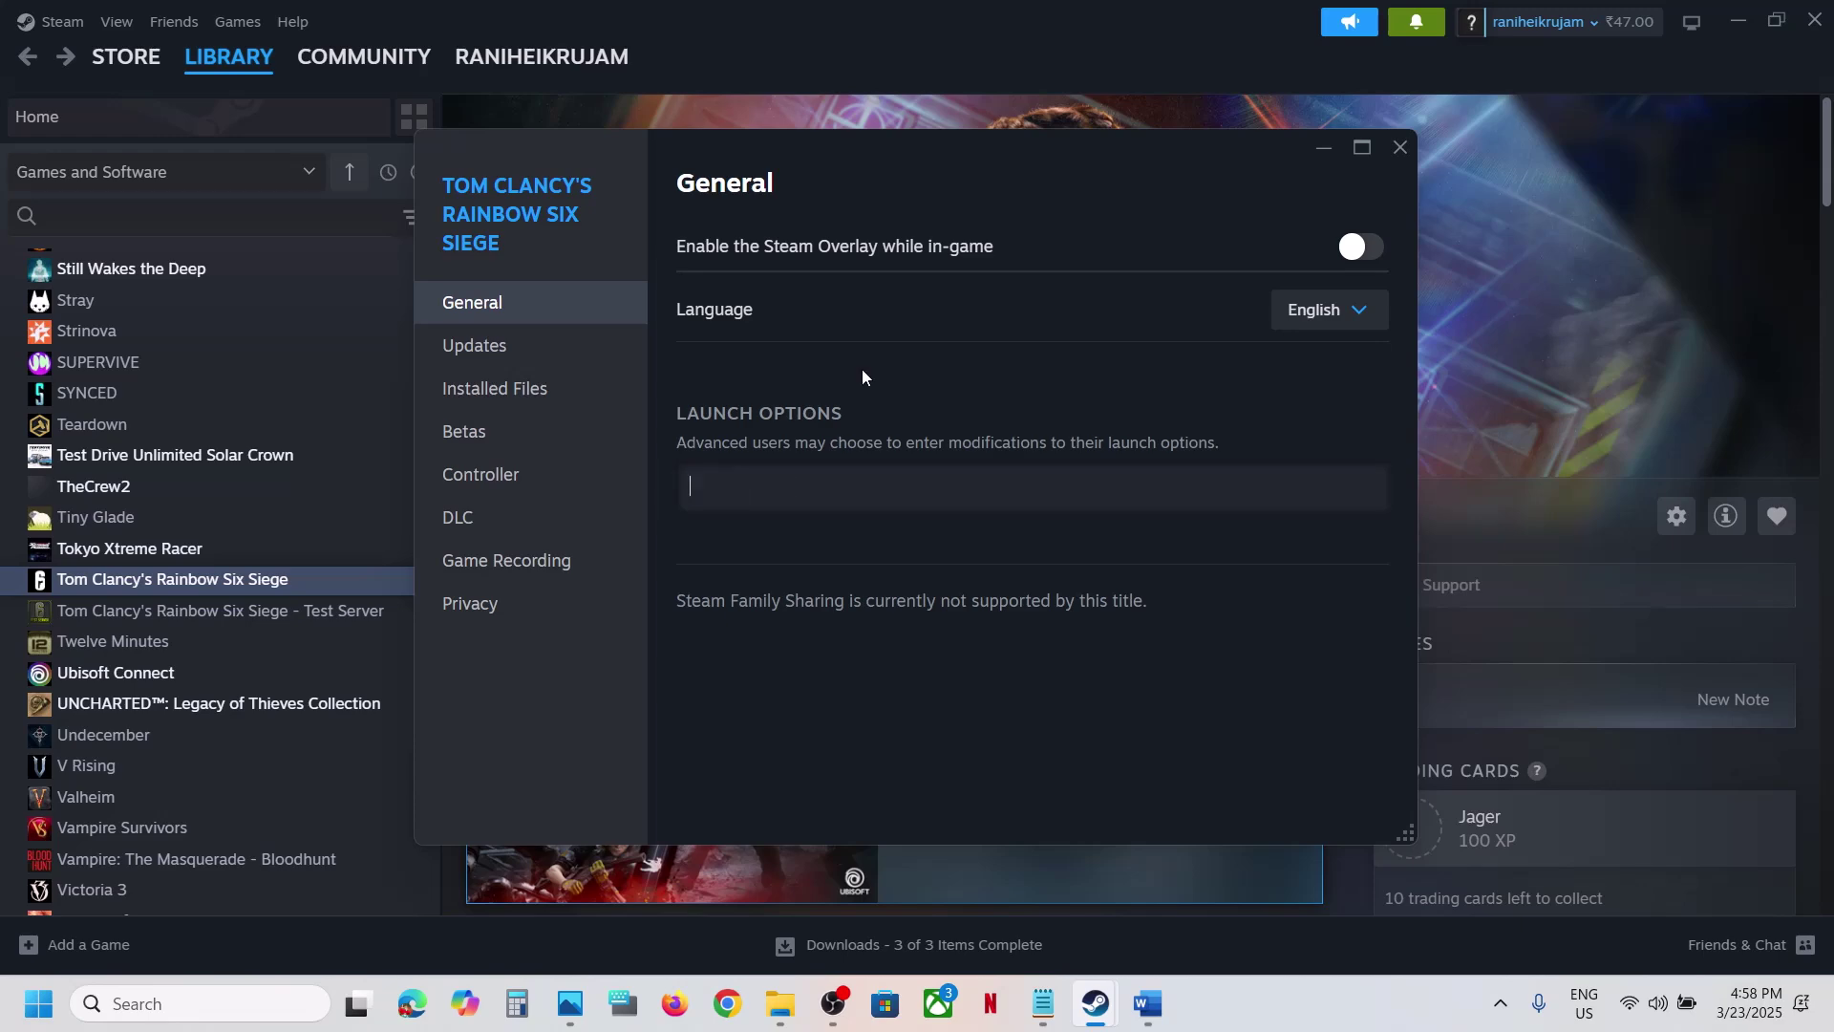
left_click(1400, 146)
Step: Review Step 13 in the Word notes and open Virus & threat protection in Windows Security from Windows Settings
left_click(1148, 1003)
scroll(758, 595, "down", 4)
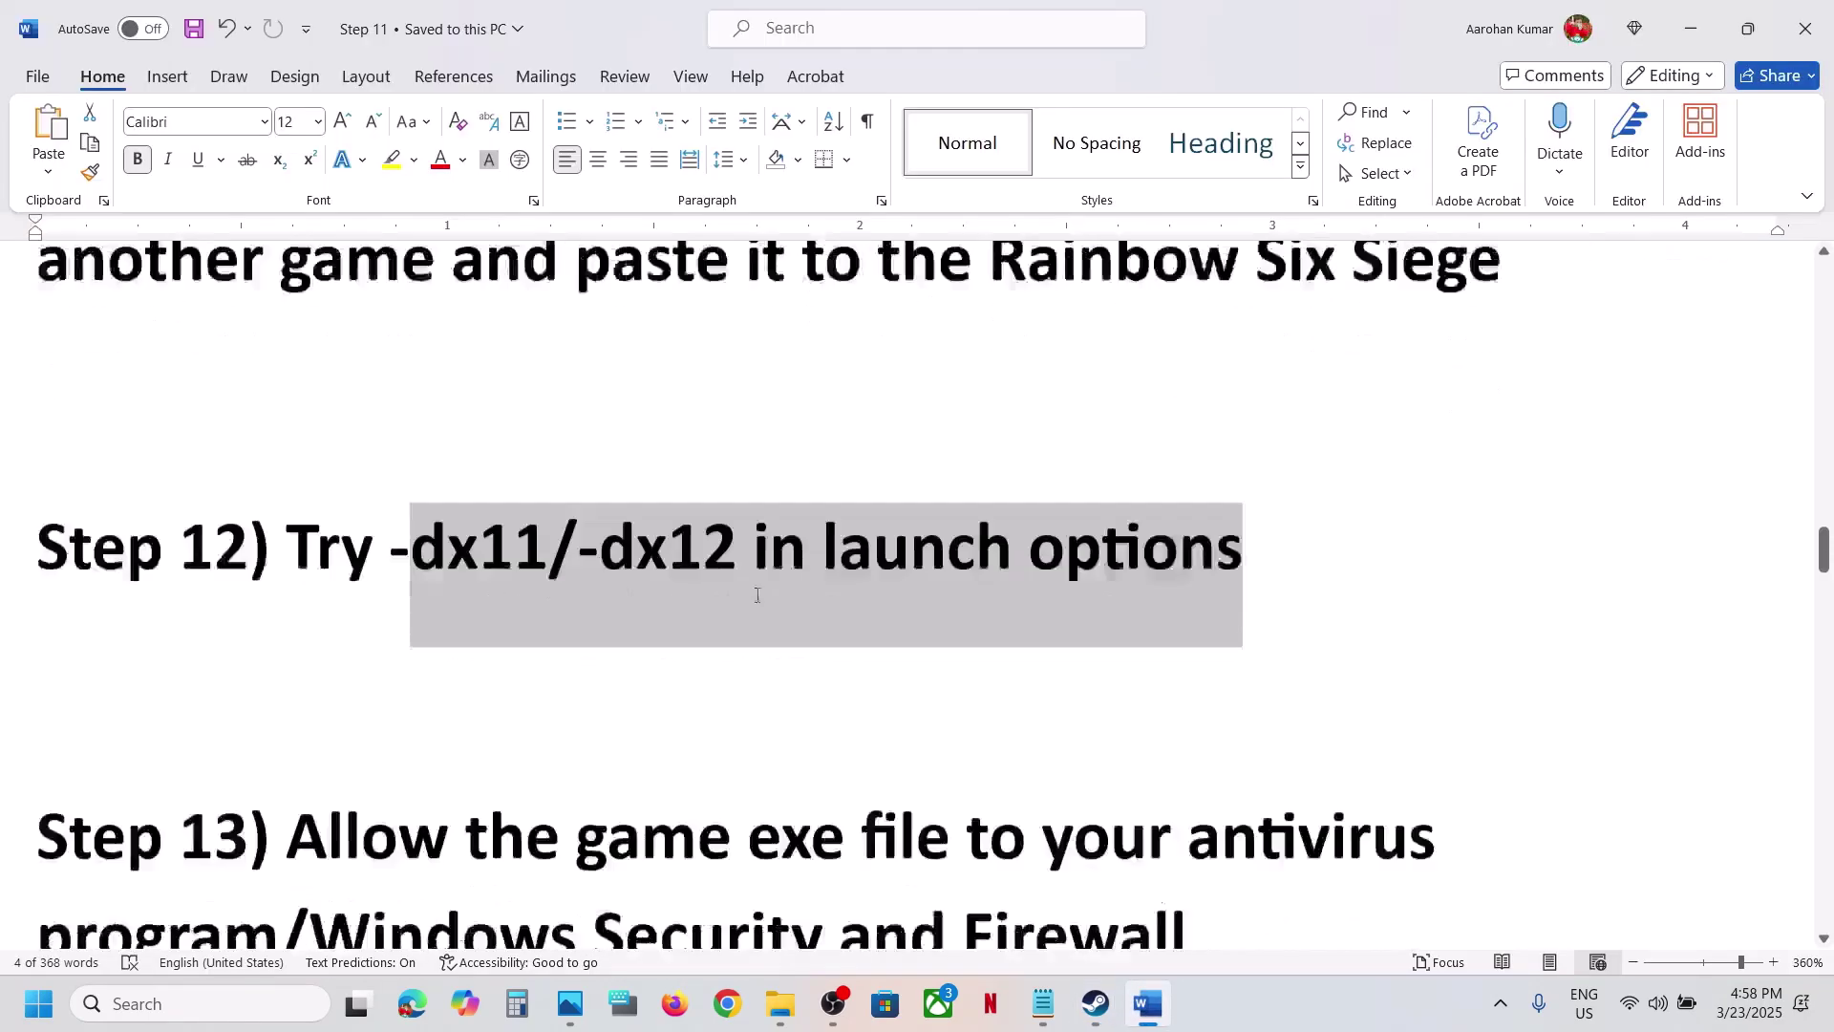
left_click_drag(317, 626, 275, 707)
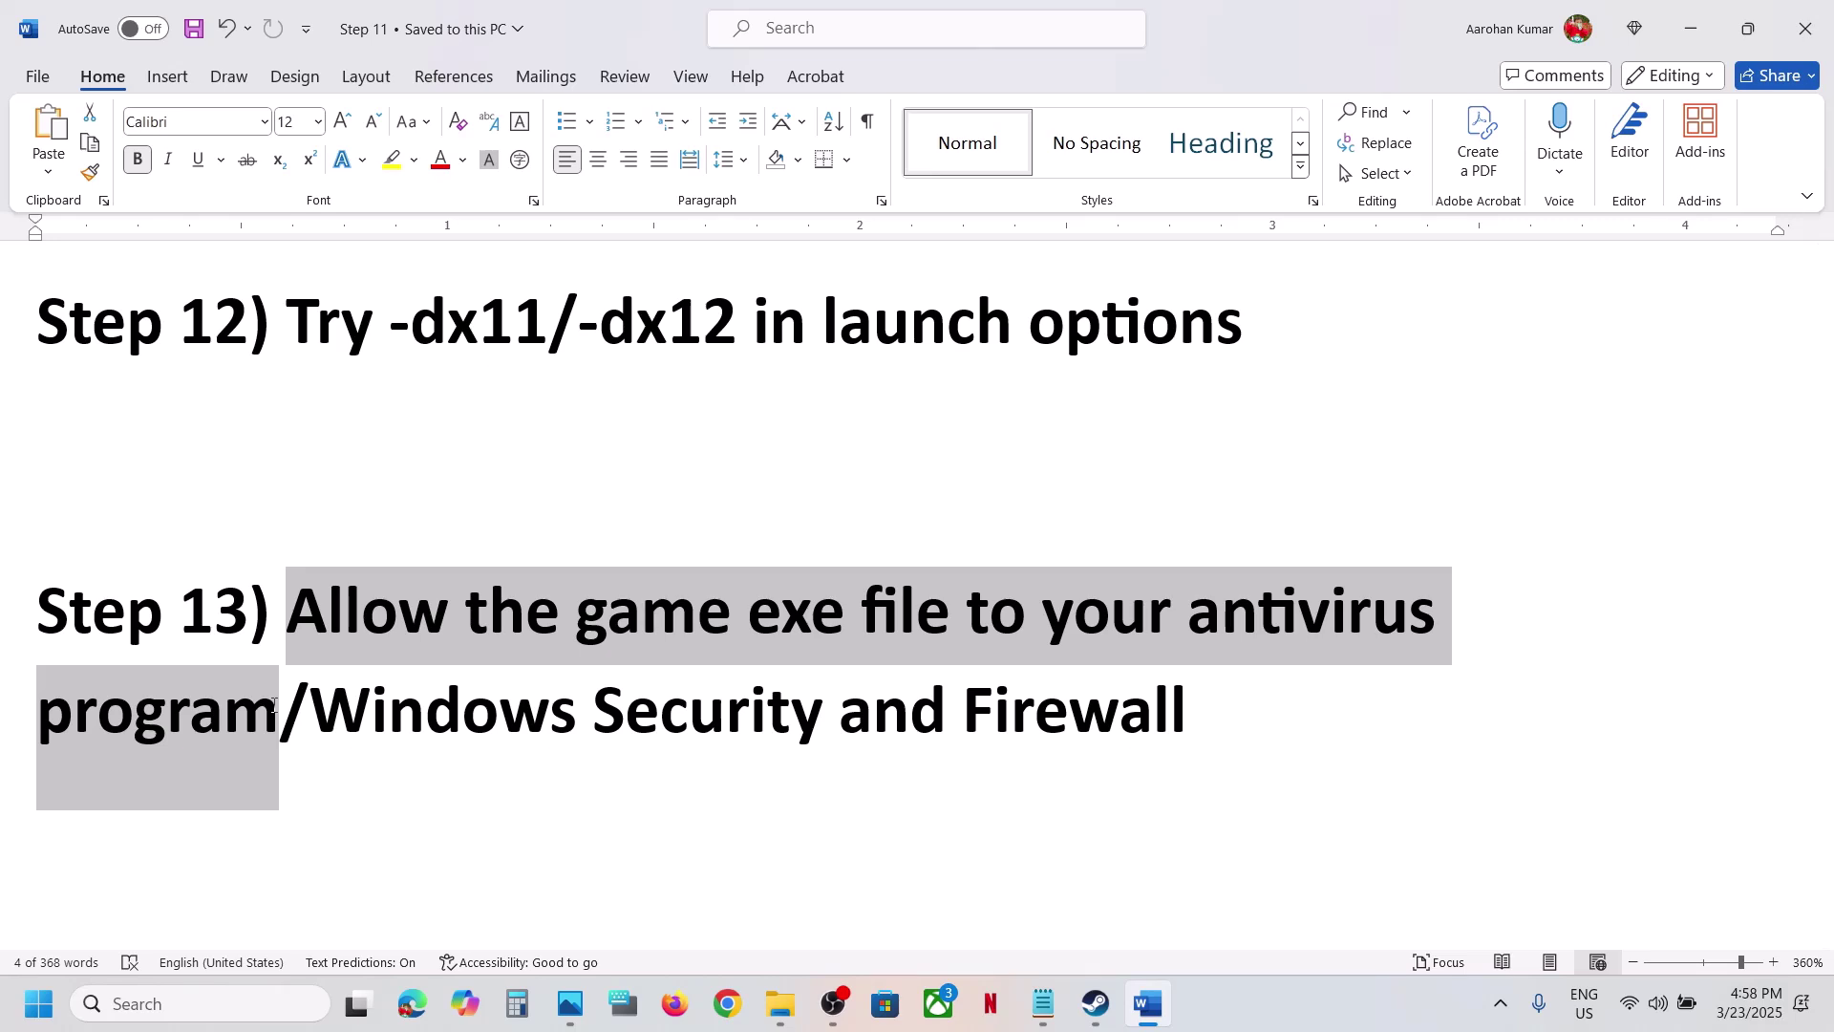
left_click_drag(312, 711, 1099, 705)
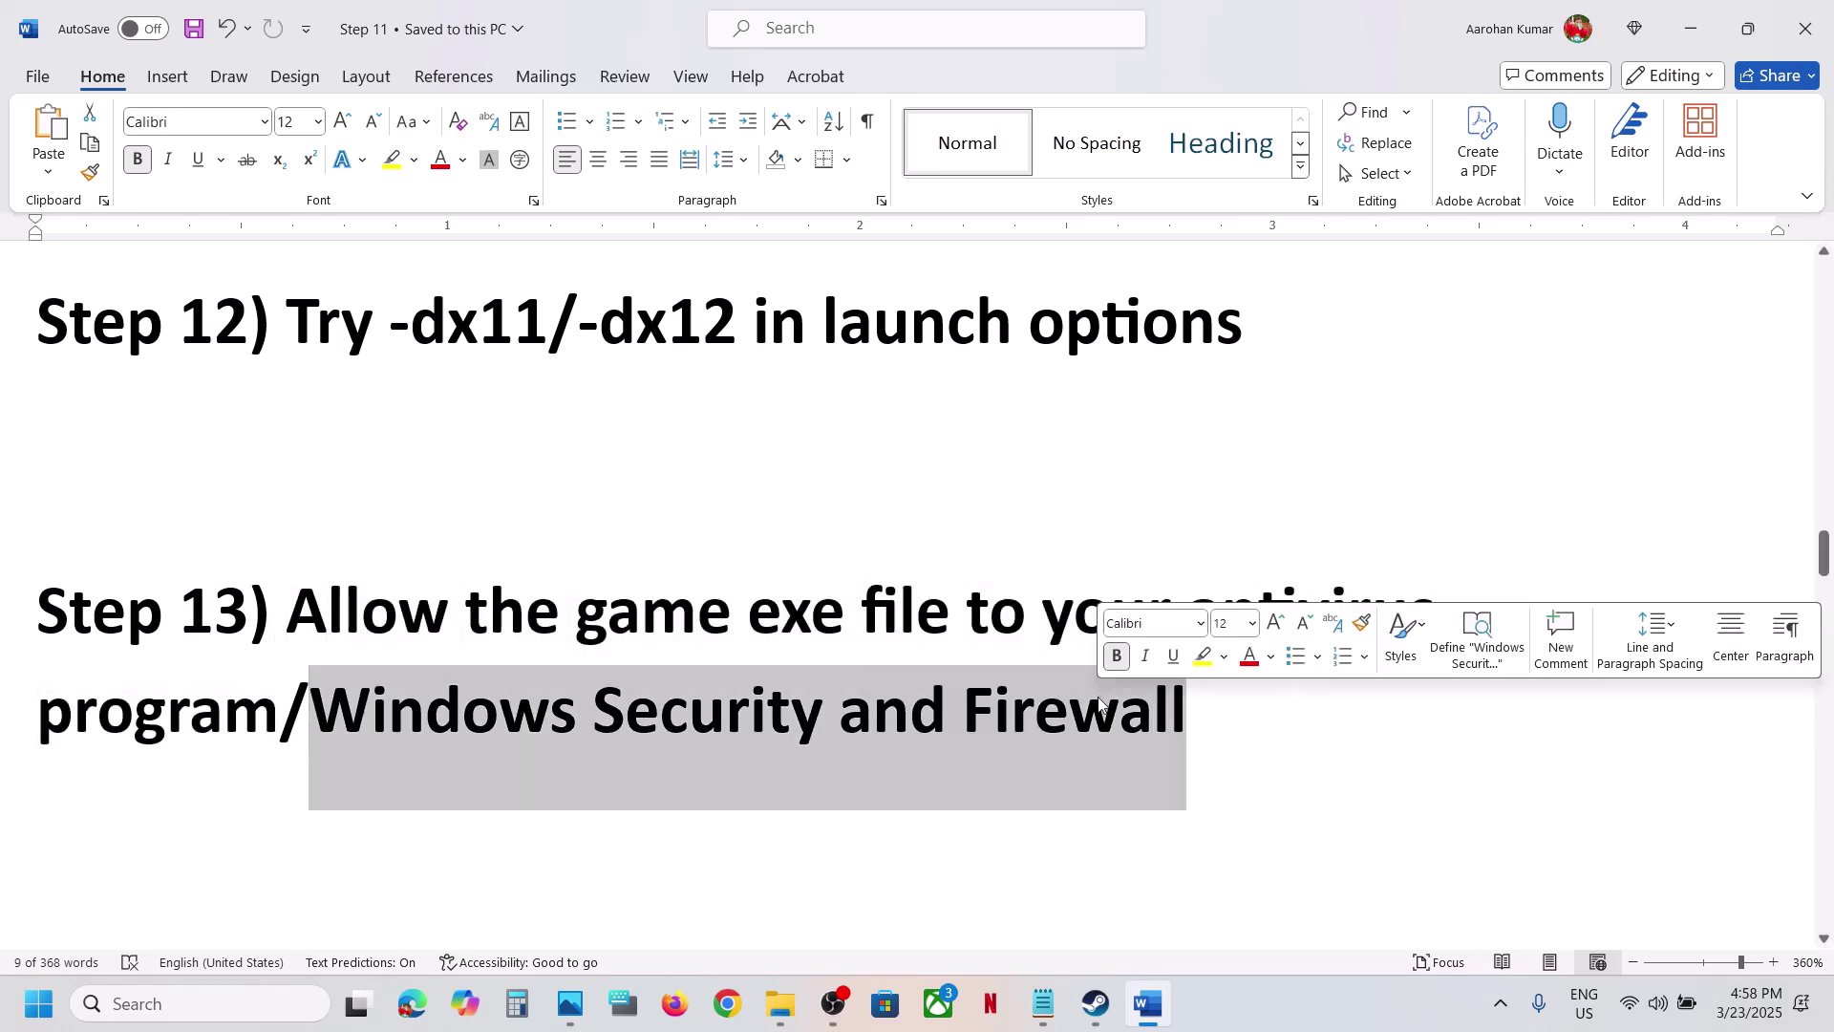
key("super+i")
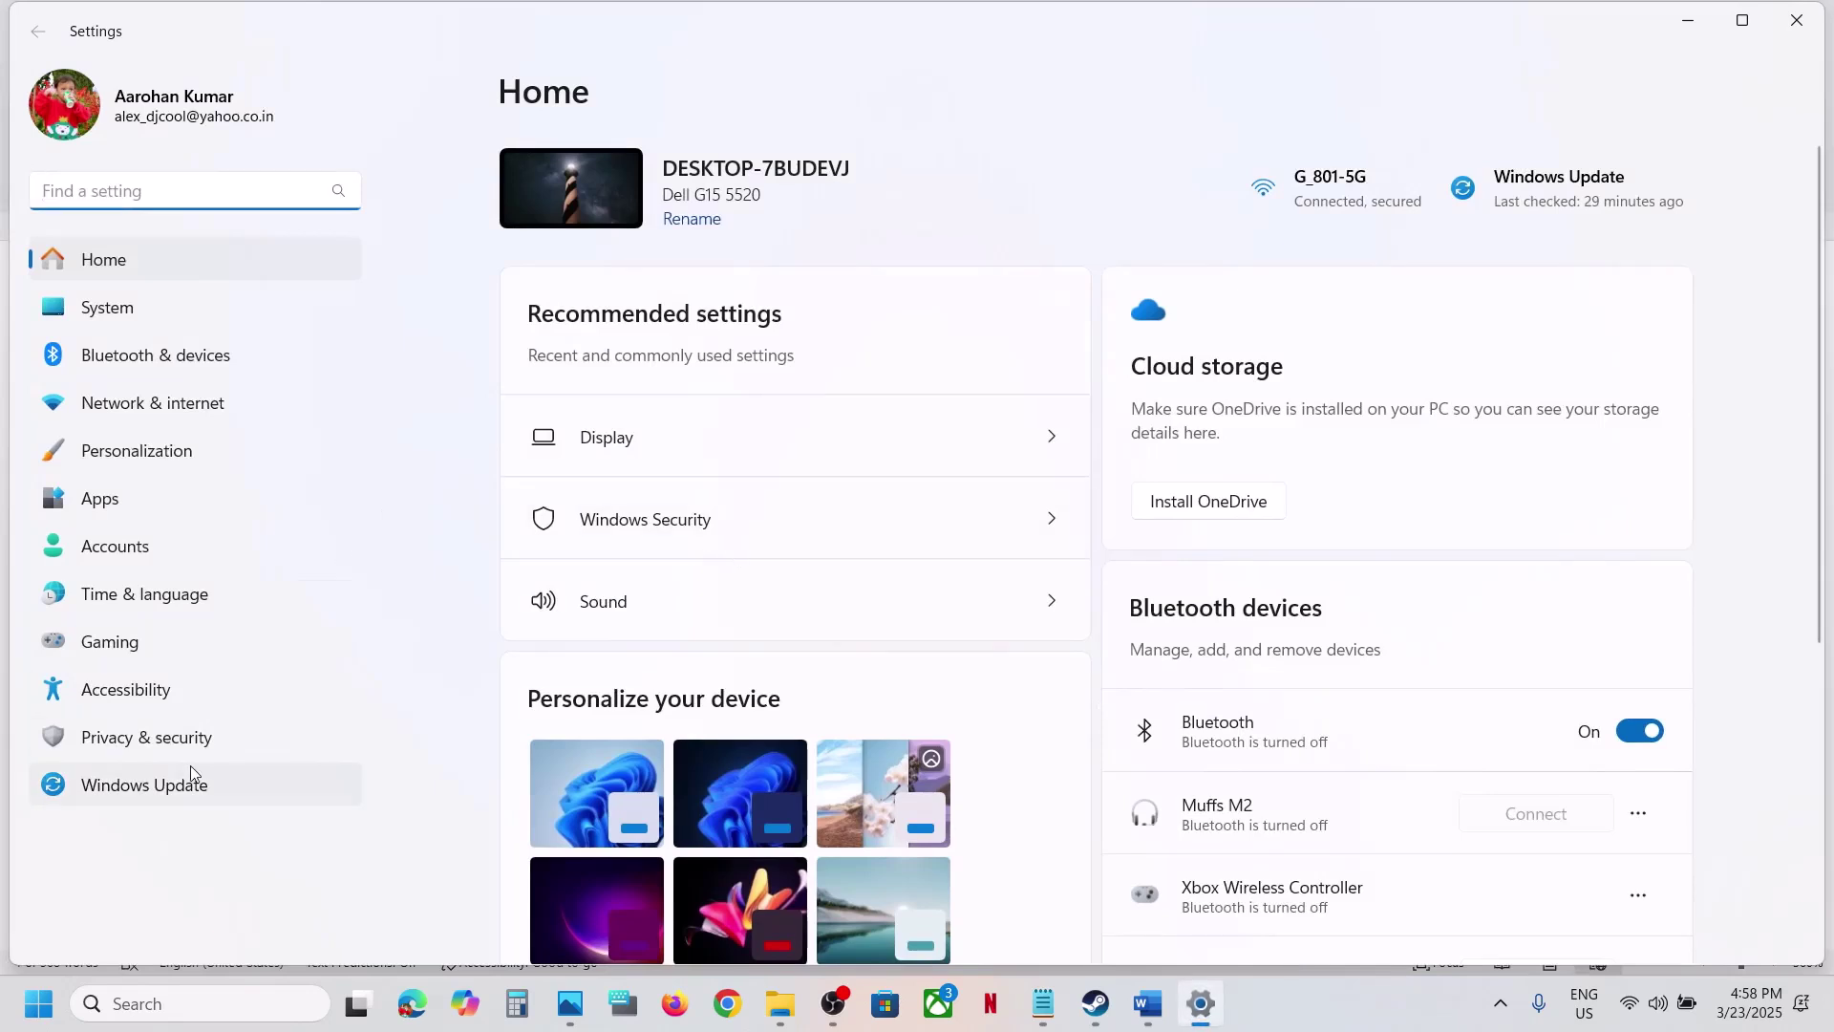
left_click(172, 741)
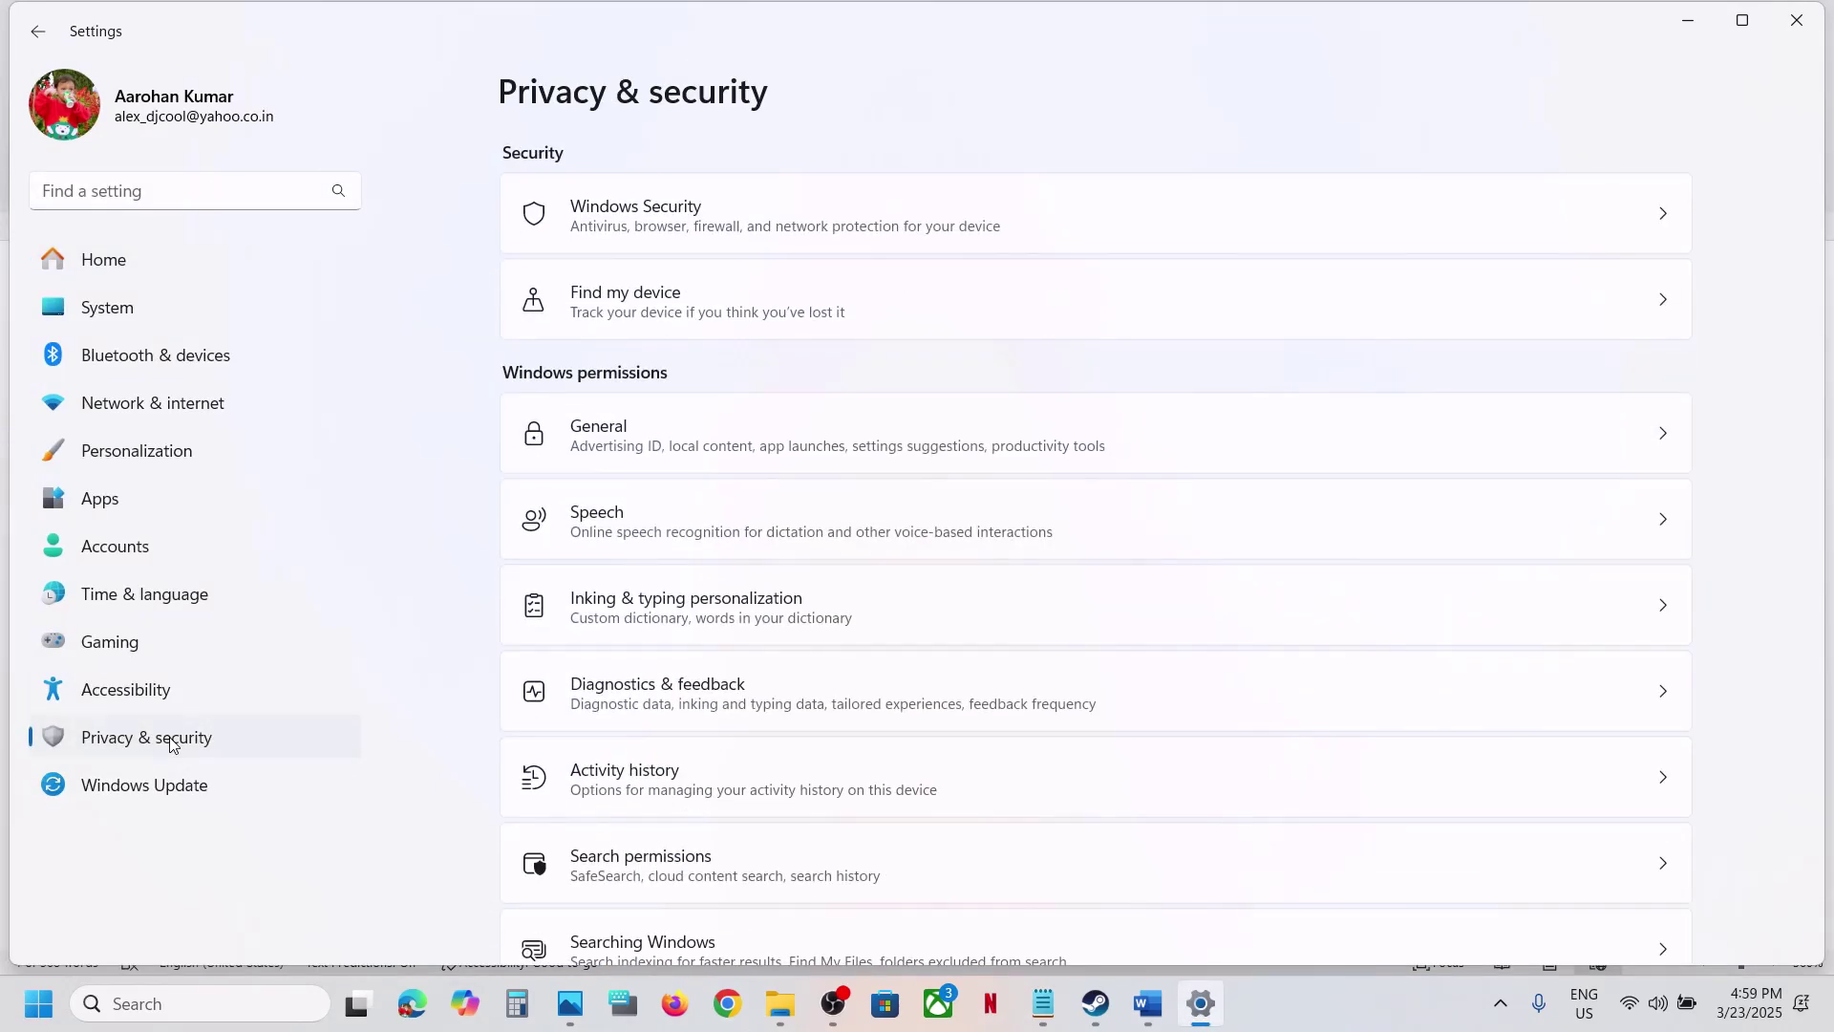
left_click(647, 228)
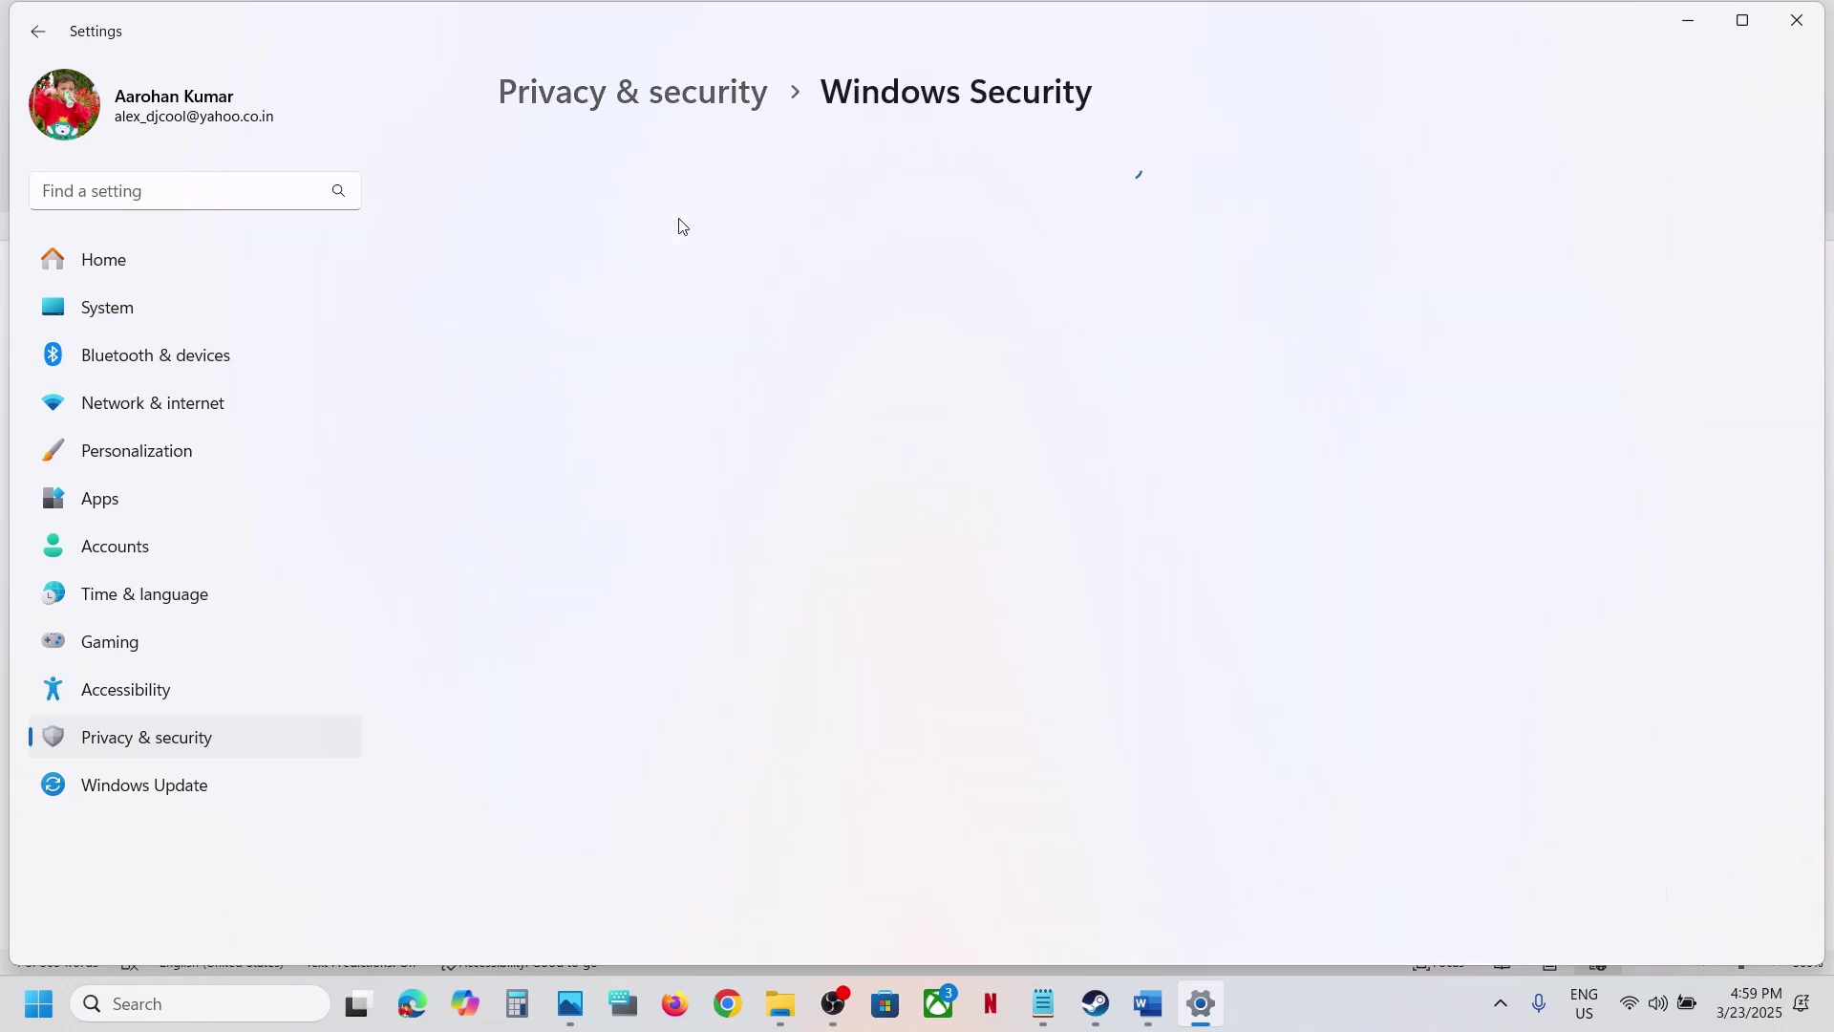
left_click(625, 368)
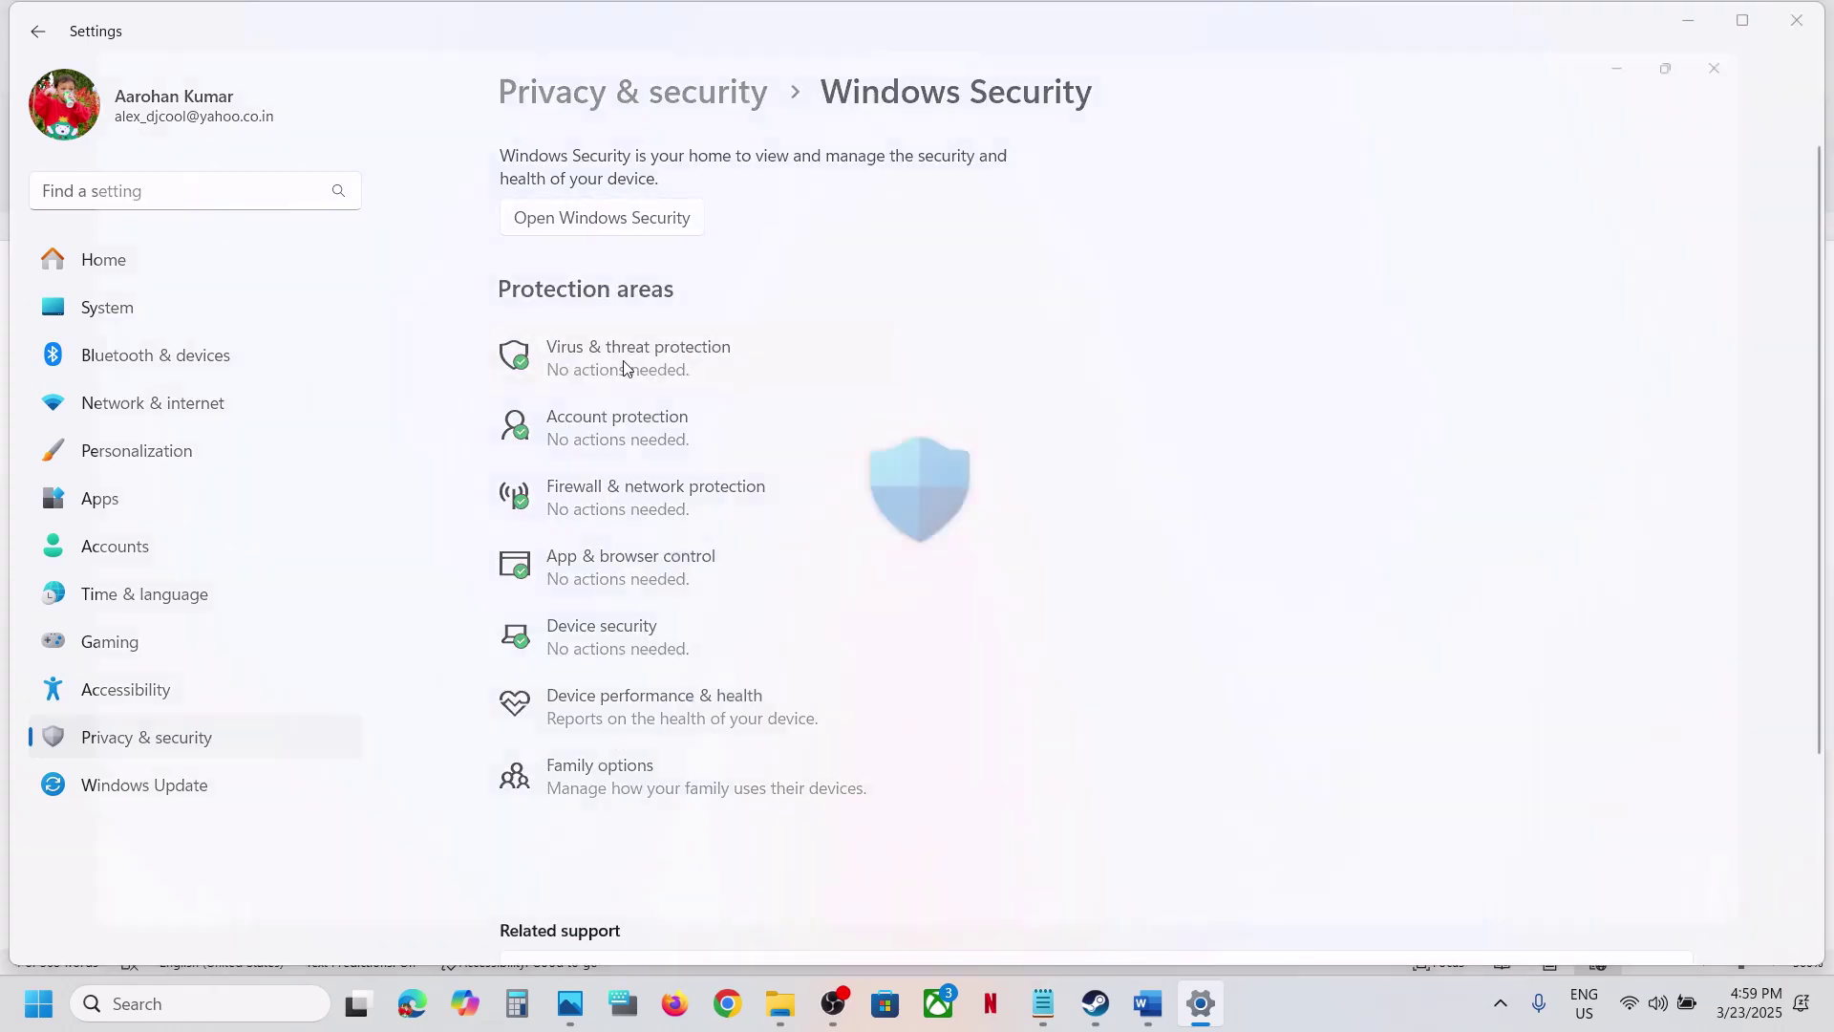
Step: Open the list of apps allowed through Controlled folder access in the ransomware protection settings
scroll(699, 650, "down", 5)
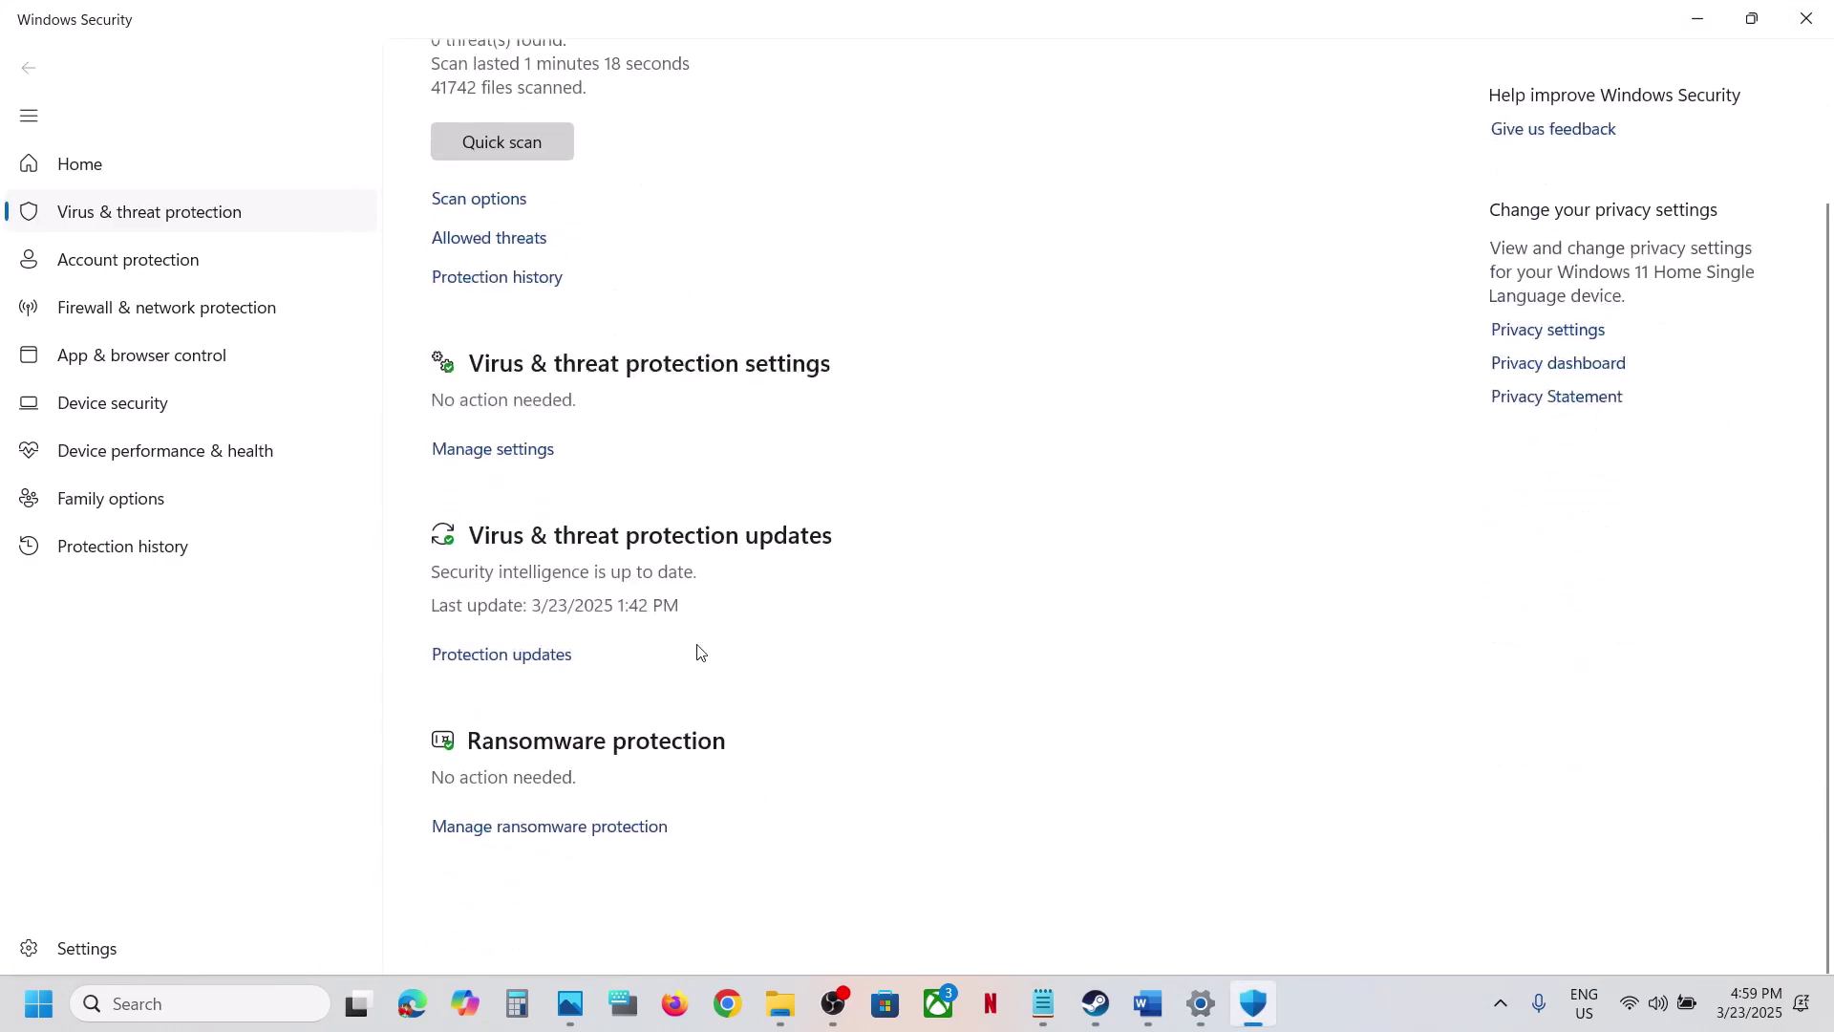
left_click(558, 888)
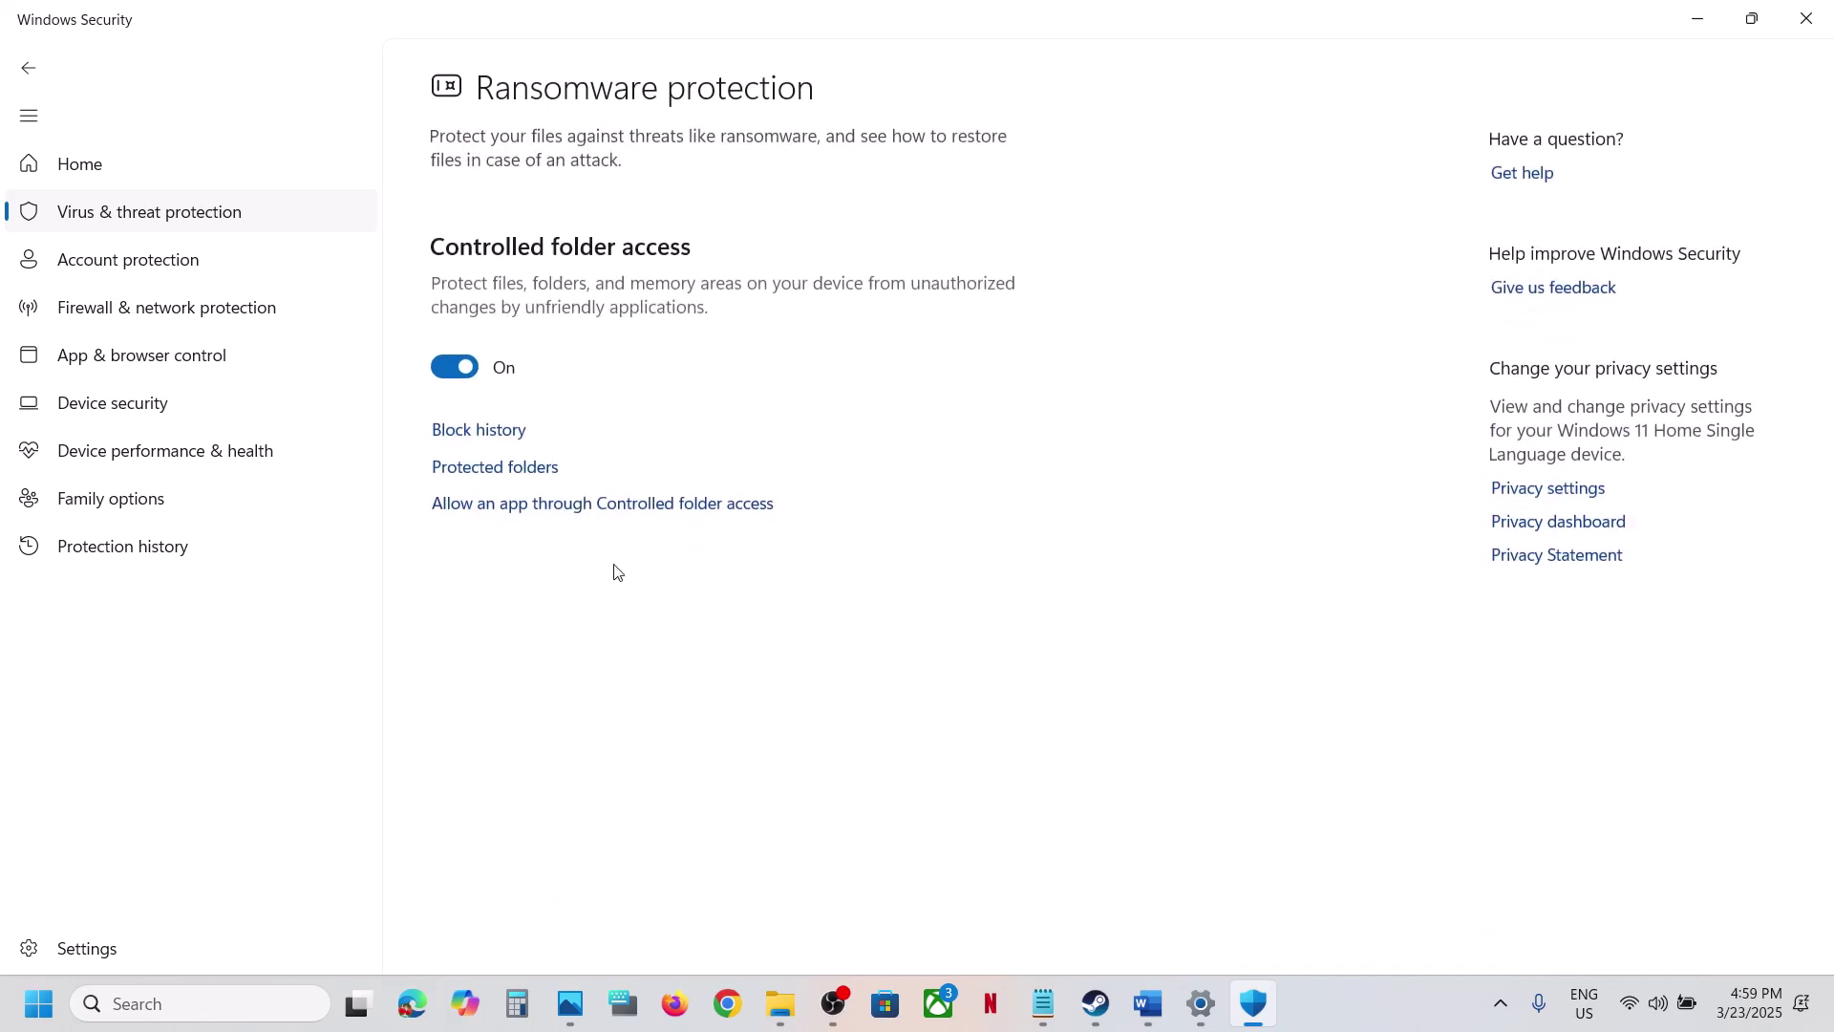
left_click(561, 511)
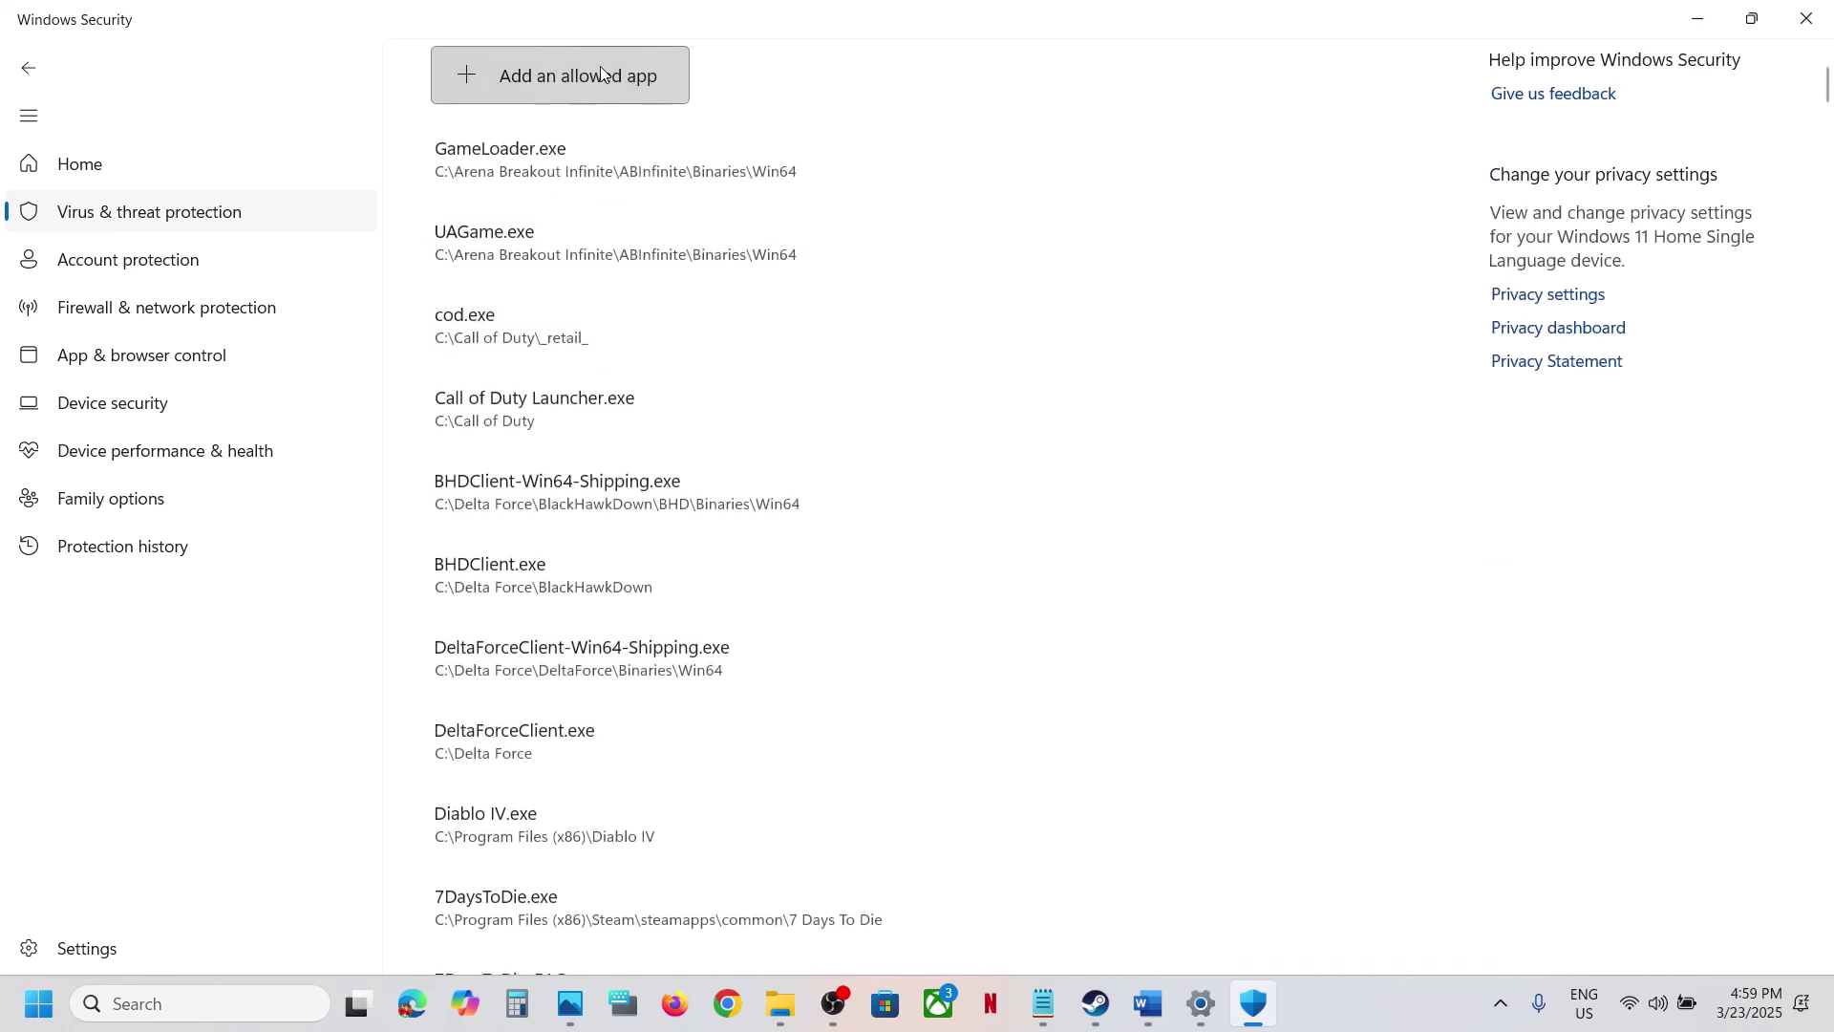
Step: Add RainbowSix from Steam's common > Tom Clancy's Rainbow Six Siege folder as an allowed app for Controlled folder access
left_click(593, 73)
left_click(592, 182)
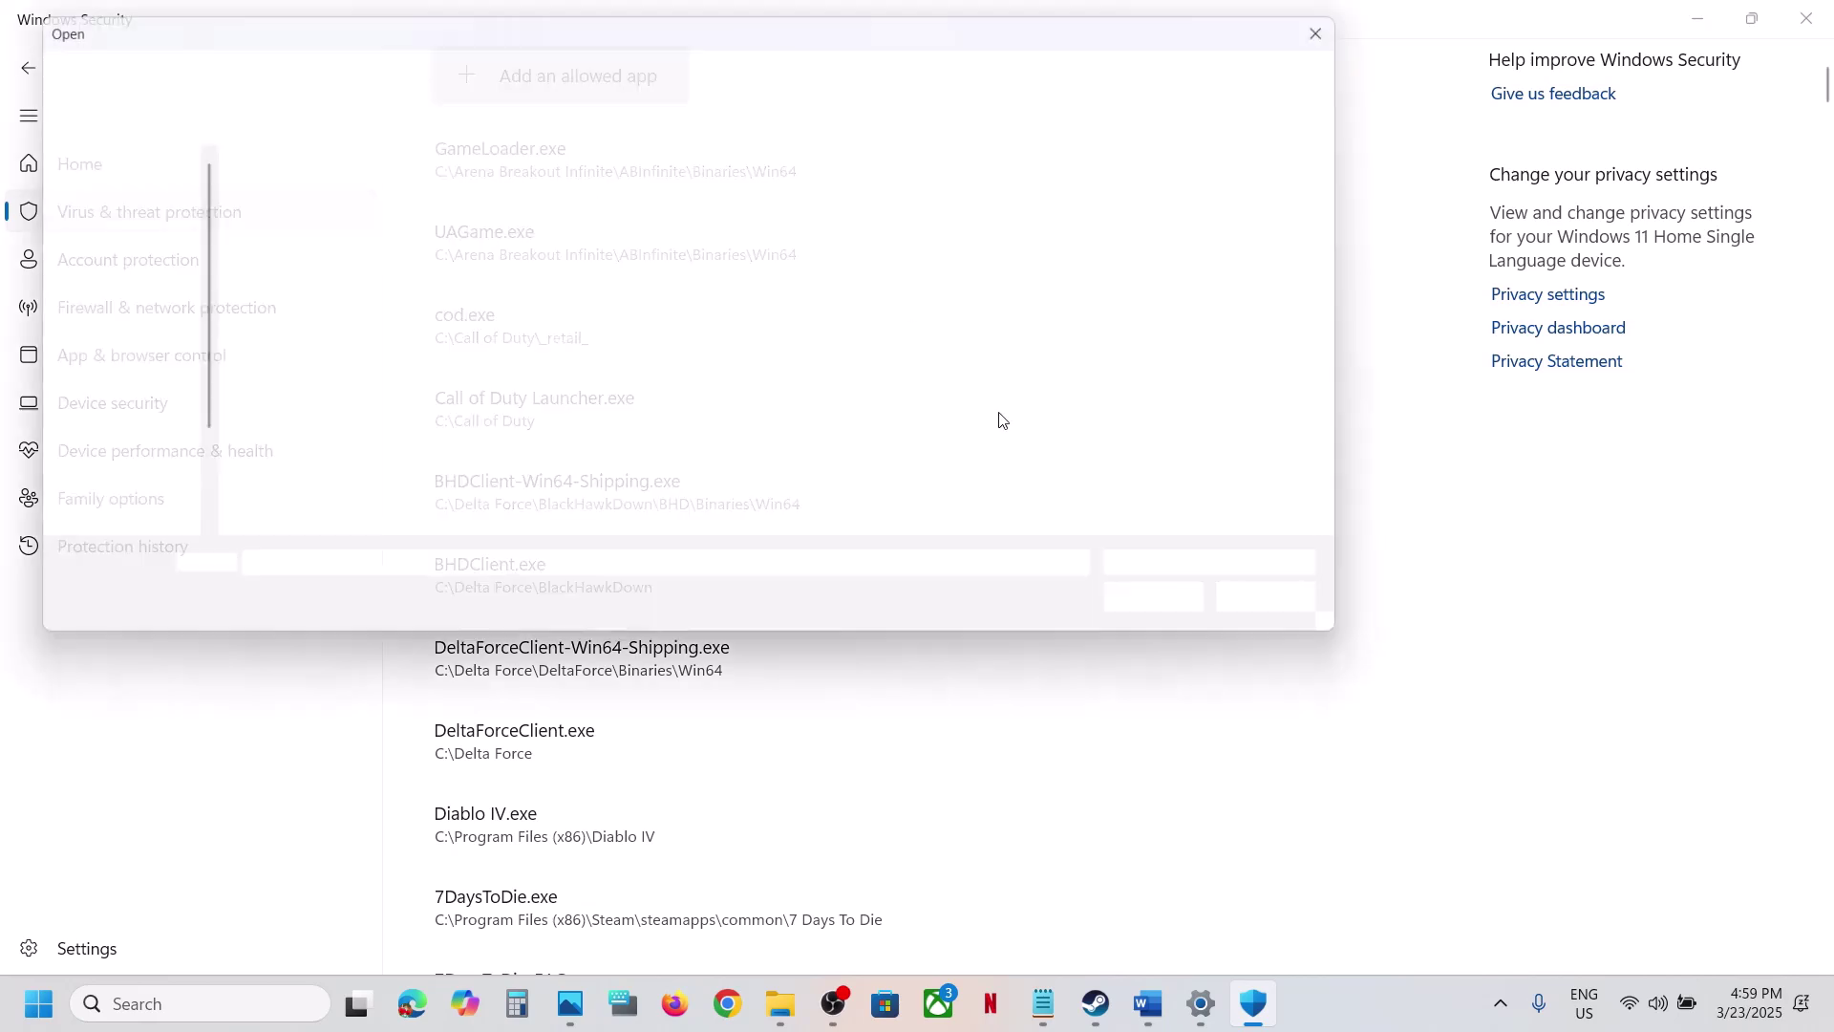
left_click(612, 69)
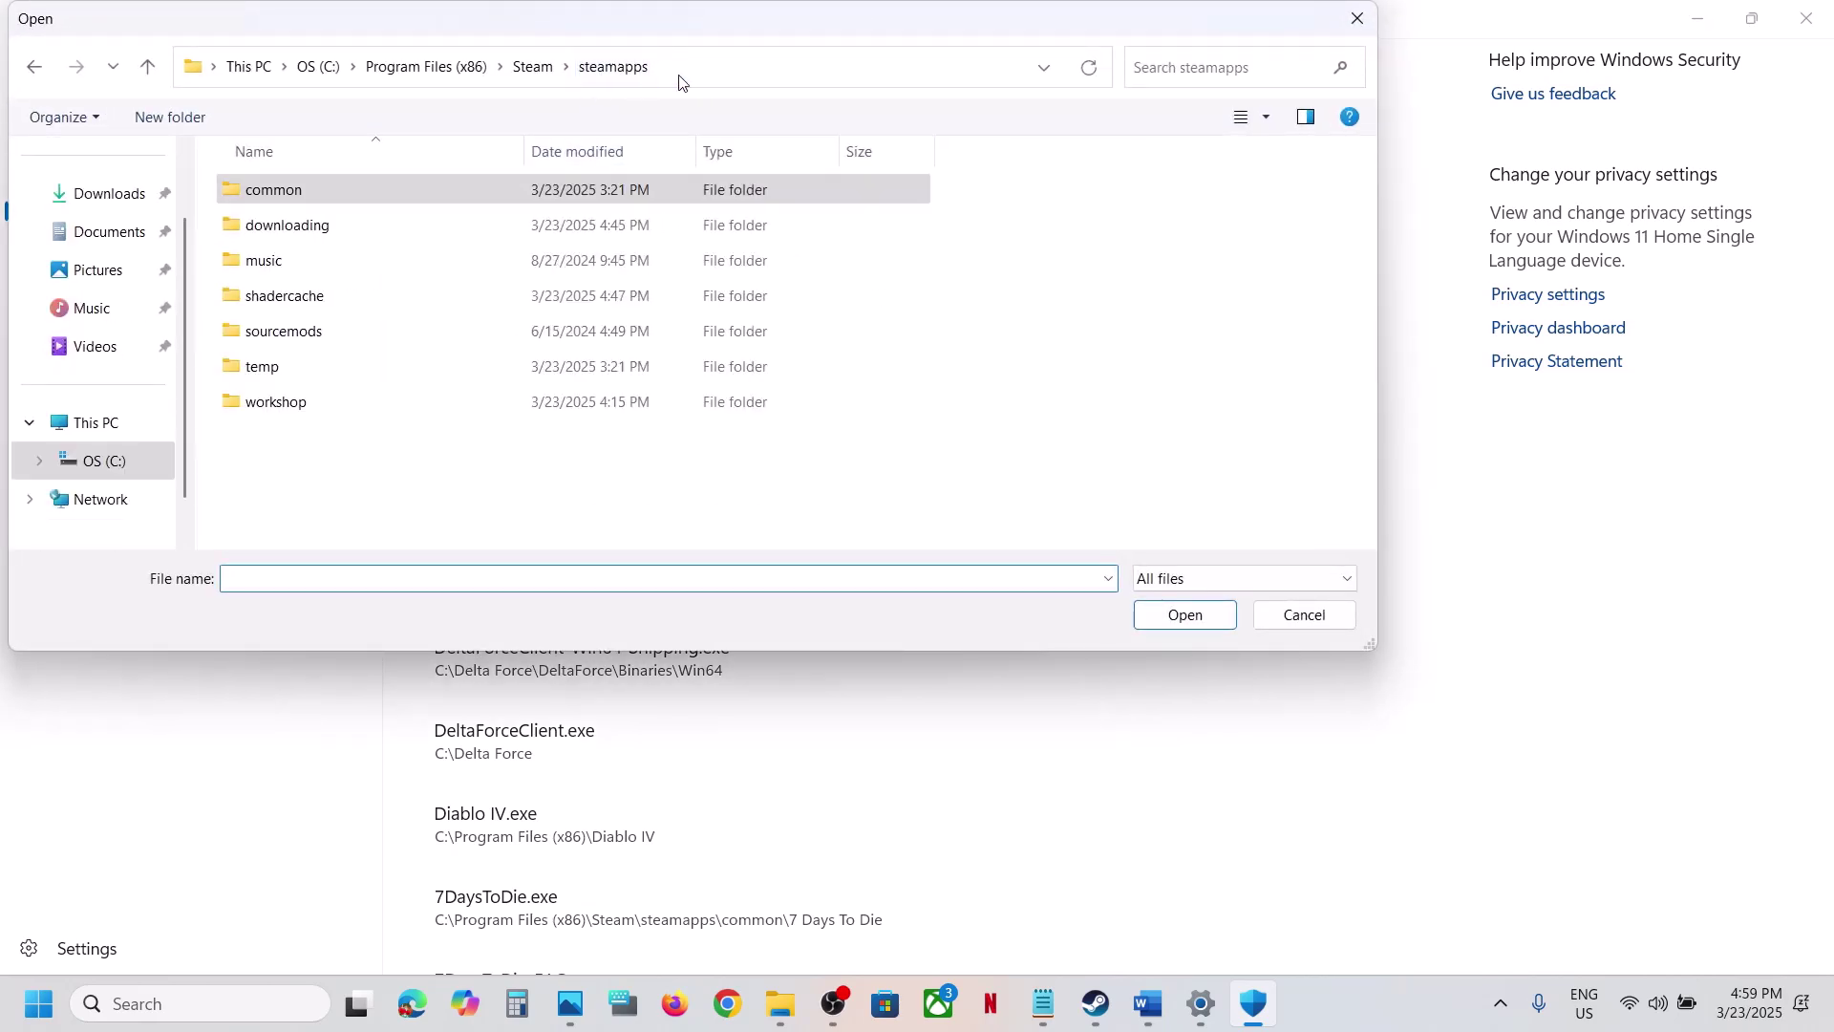
double_click(372, 195)
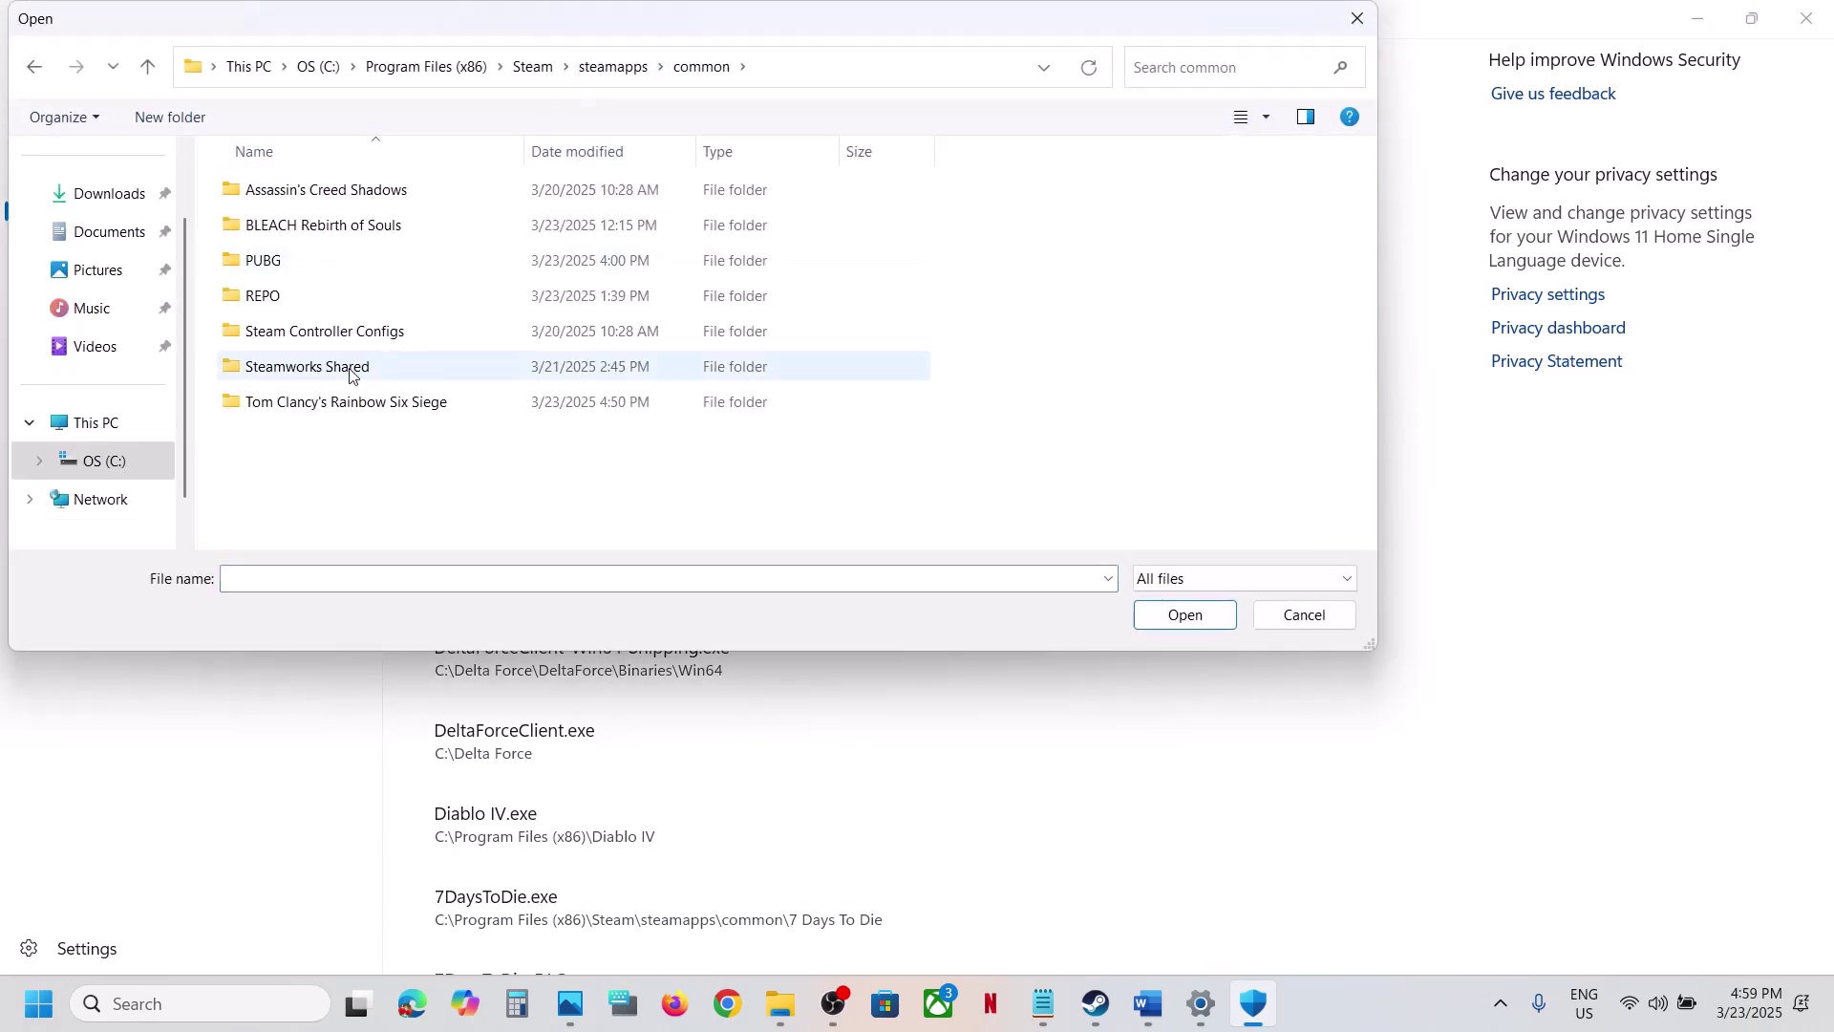
double_click(335, 404)
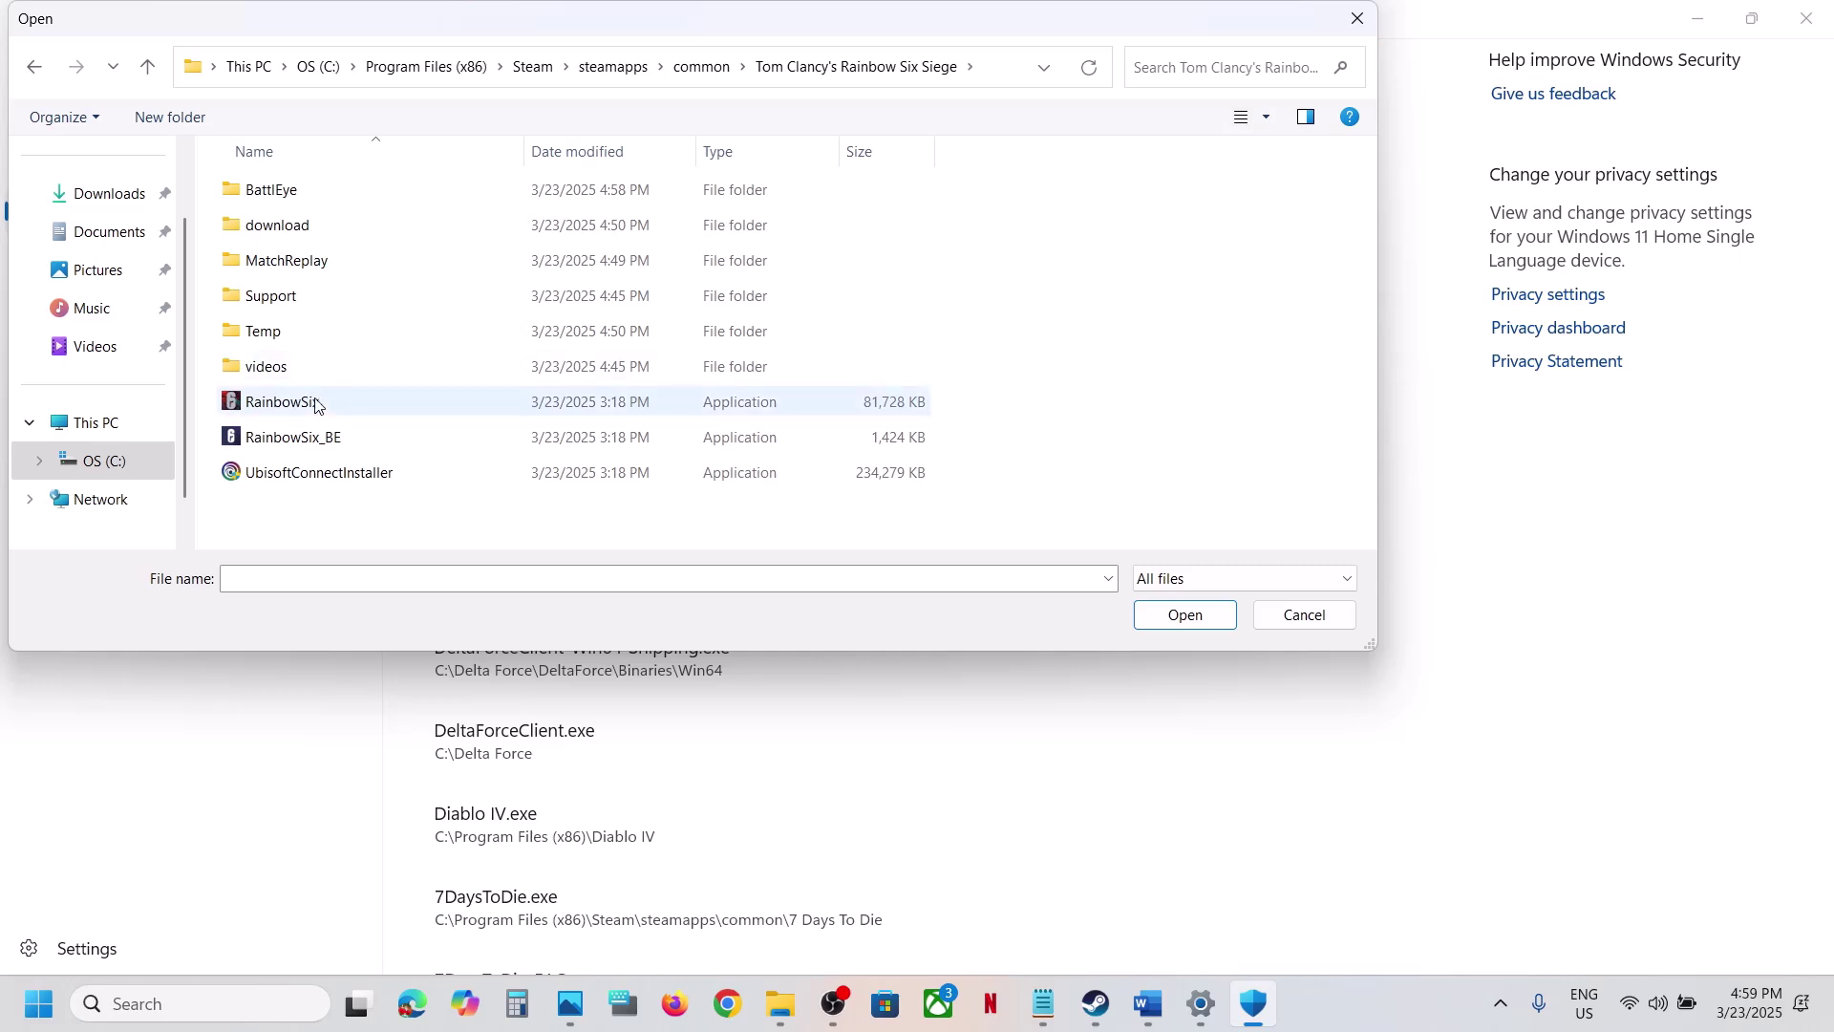
left_click(305, 406)
left_click(1185, 616)
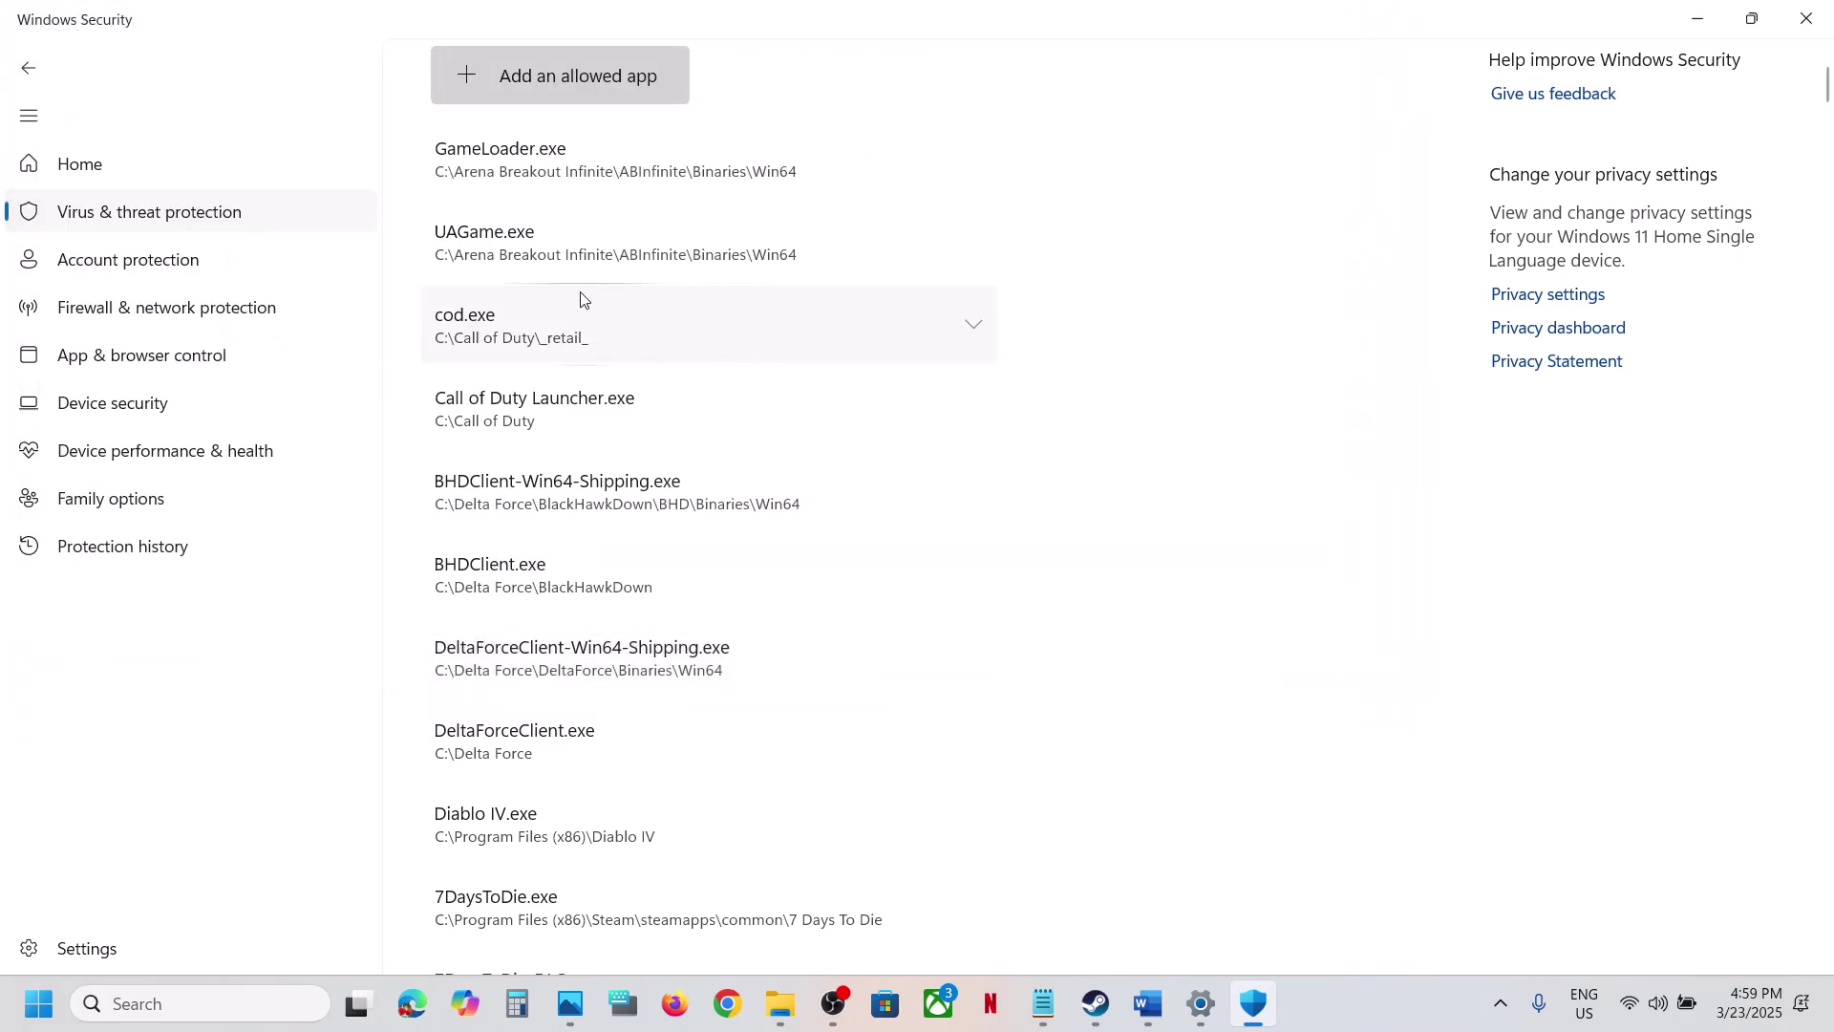
Step: Add RainbowSix_BE from the same game folder as another allowed app for Controlled folder access
left_click(599, 98)
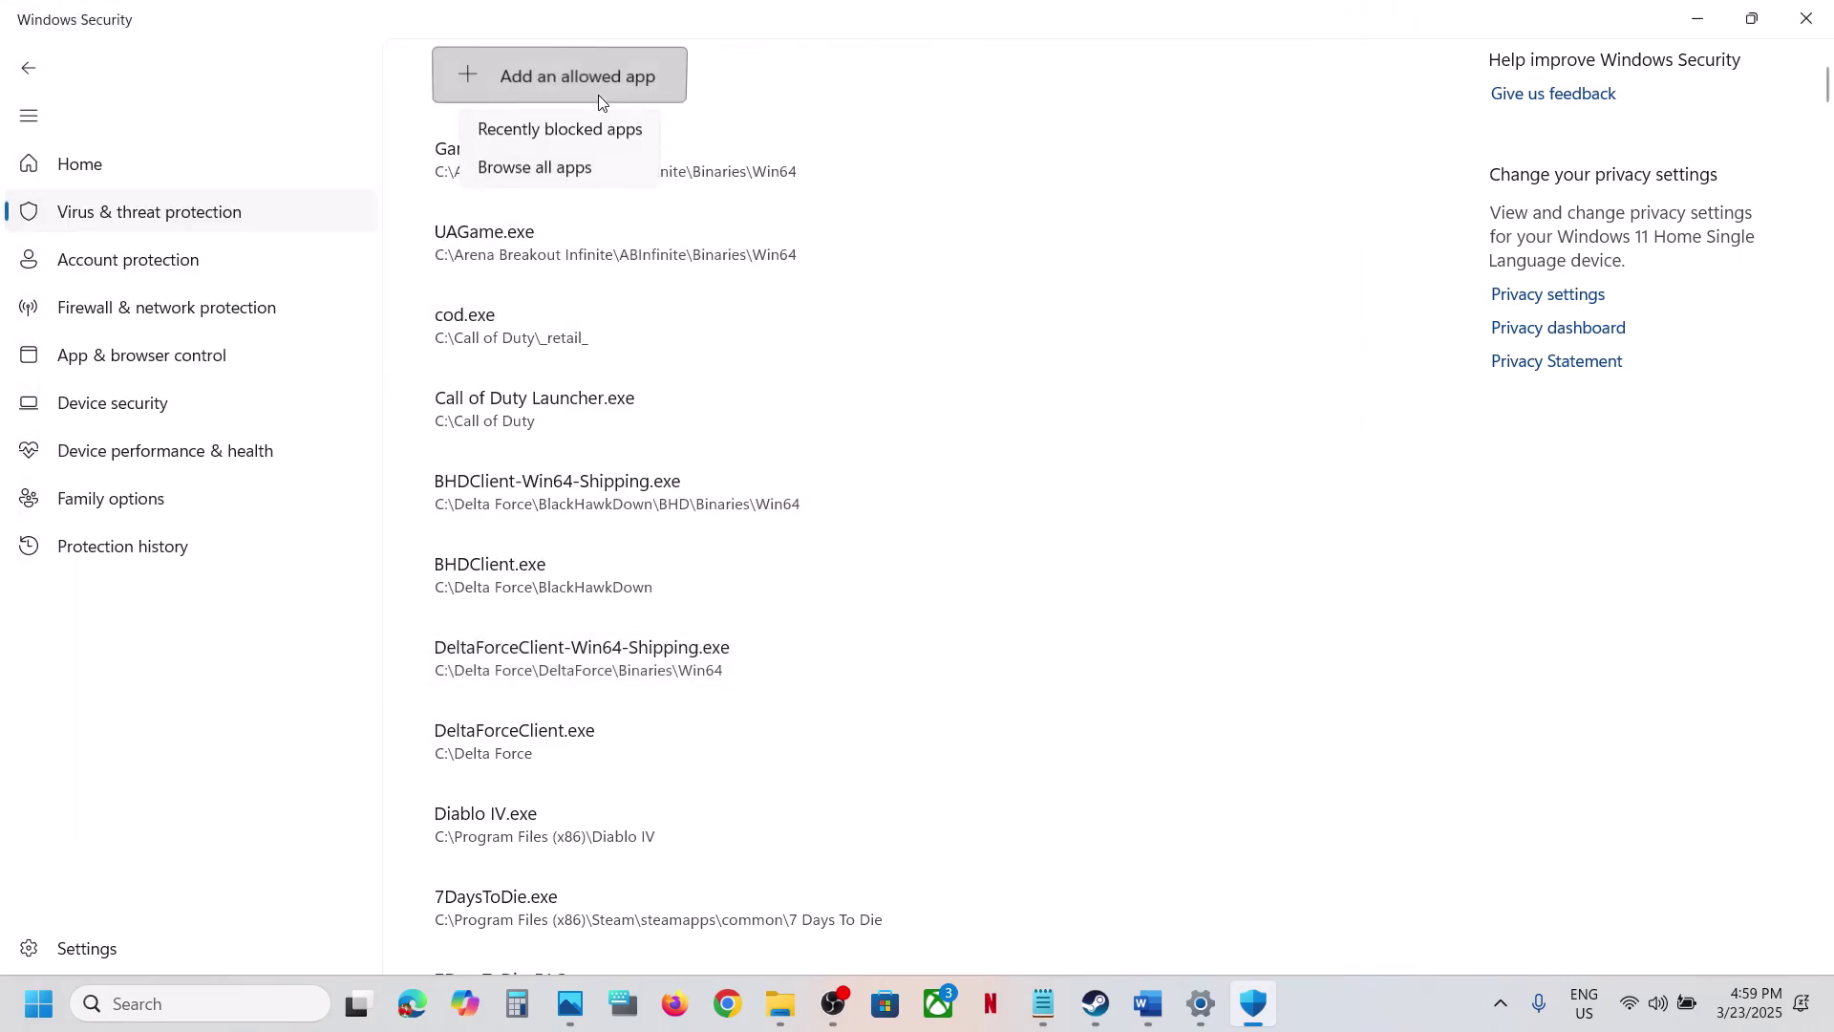
left_click(586, 170)
left_click(328, 439)
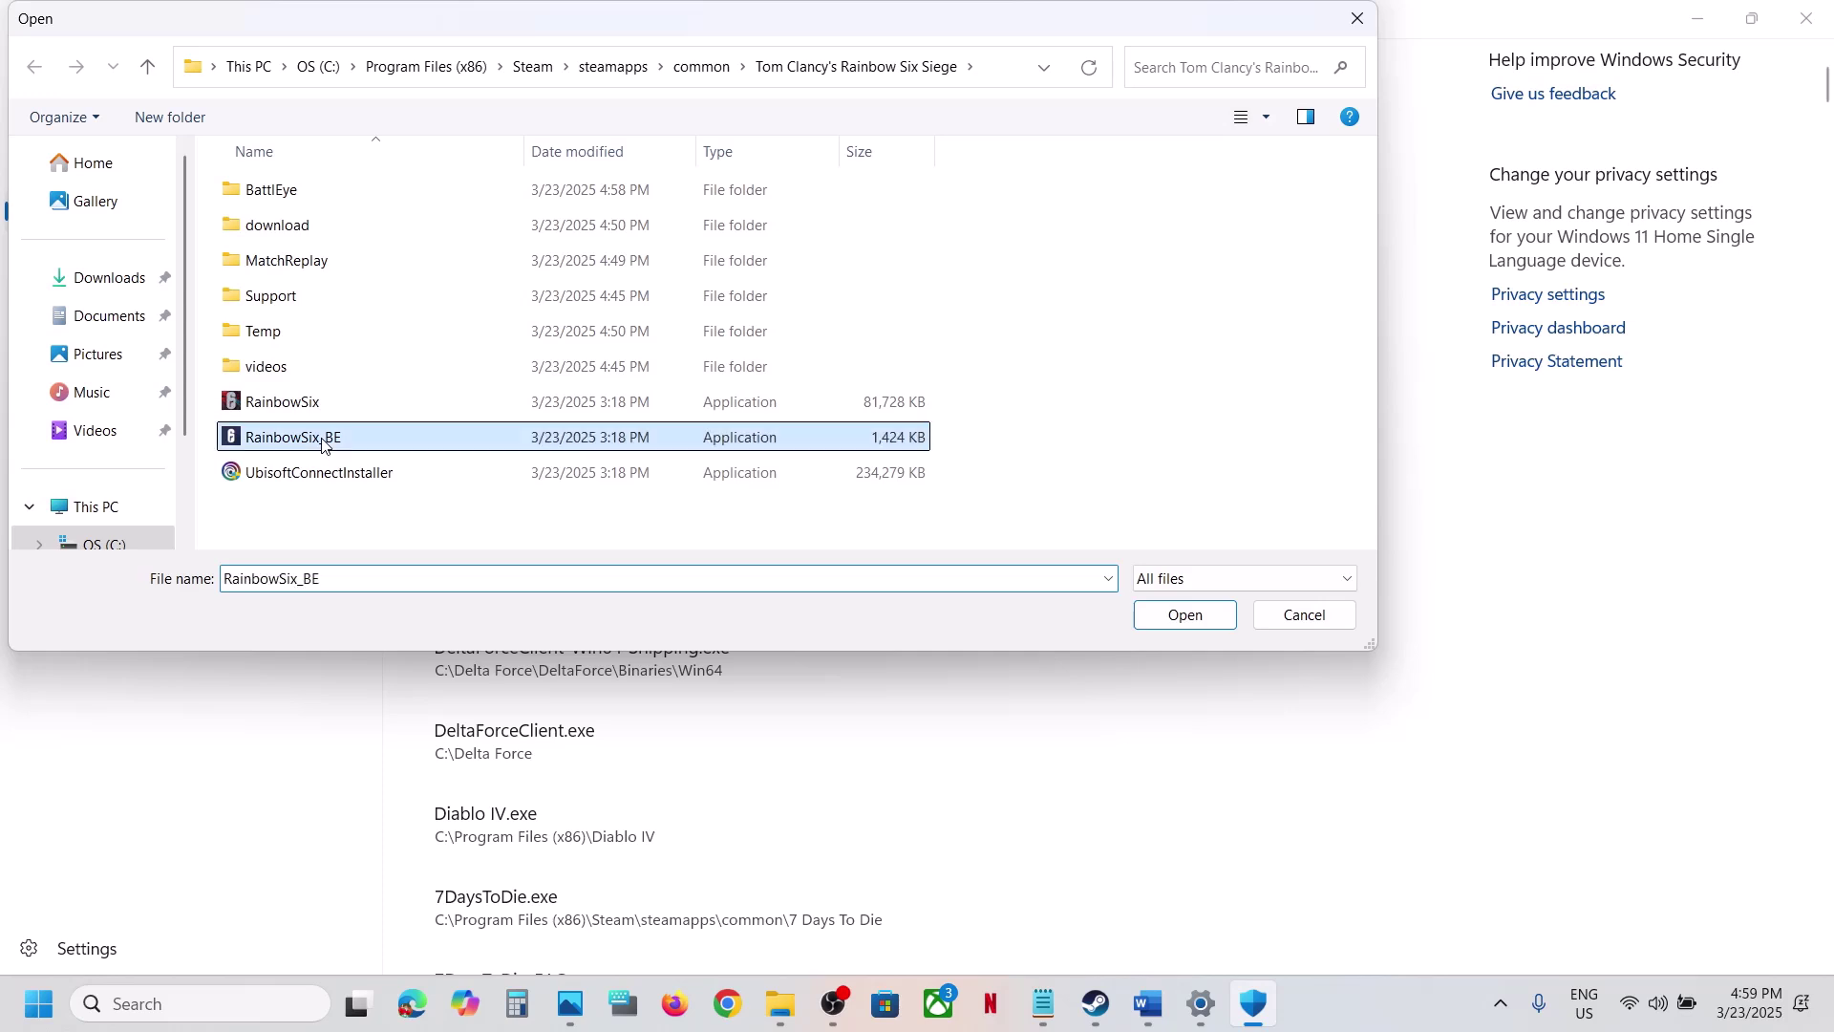
left_click(1185, 616)
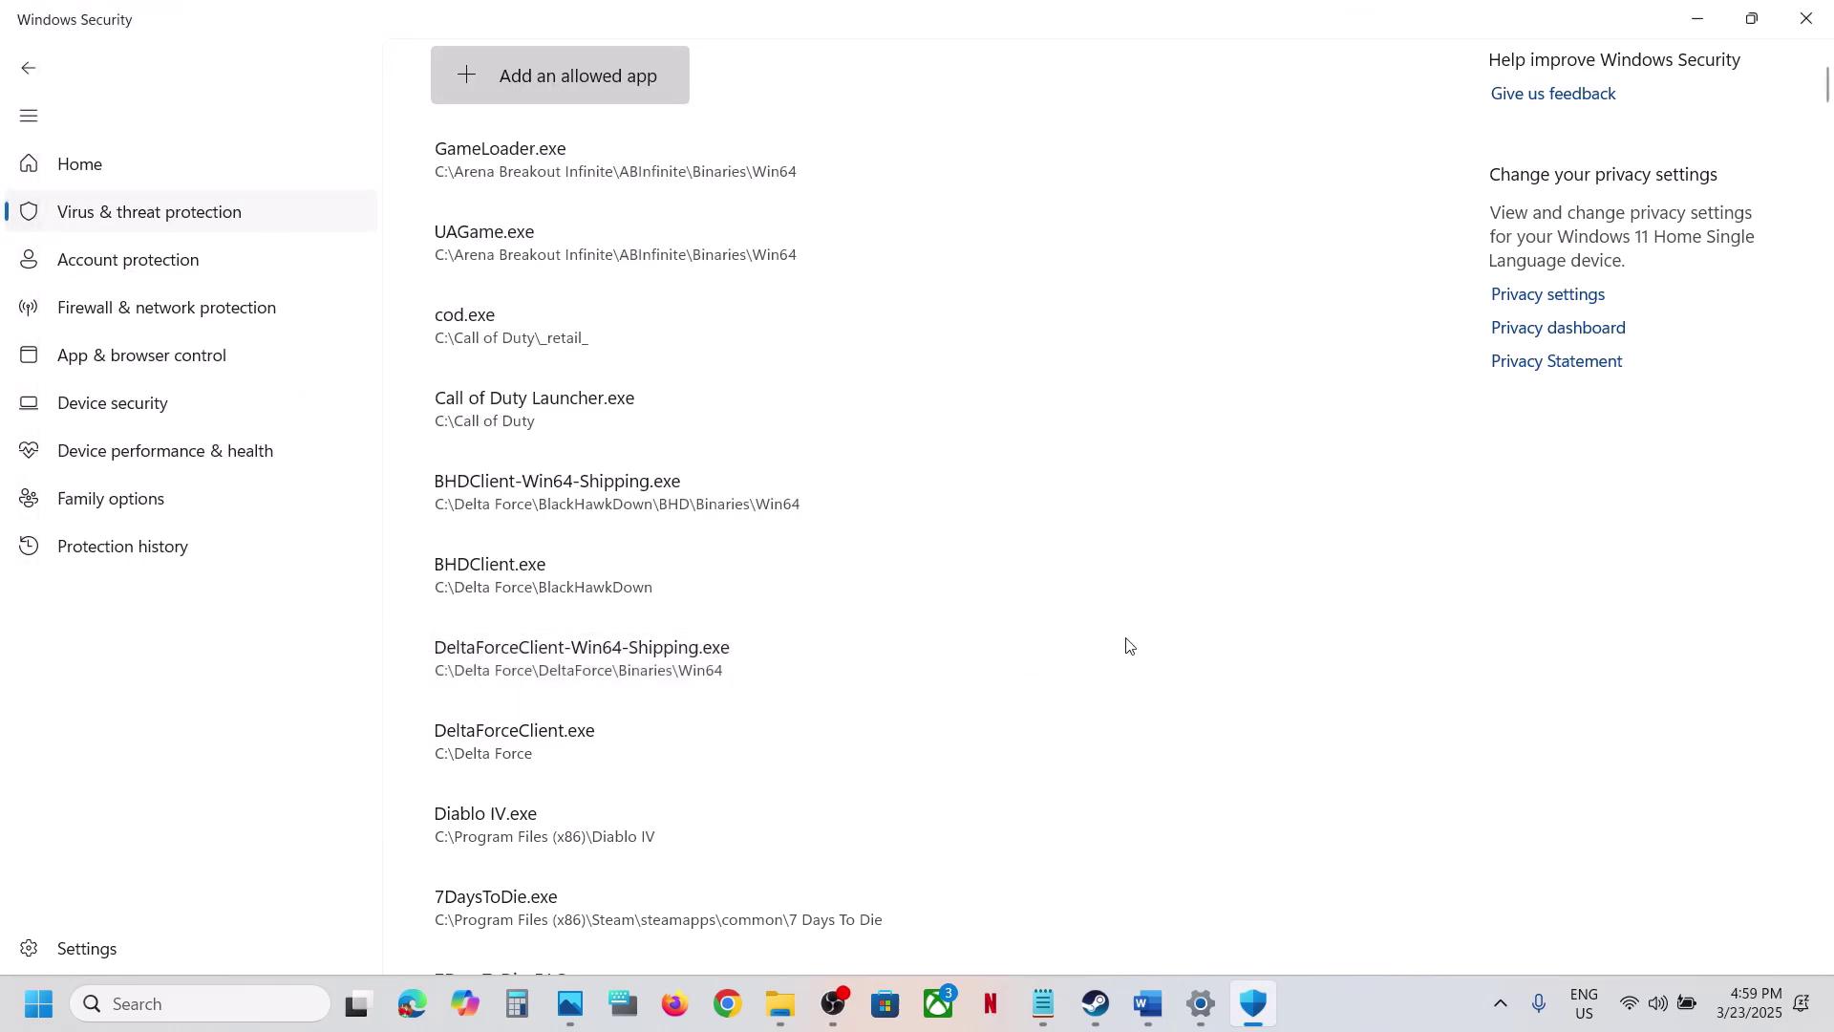
Step: Open Windows Defender Firewall's allowed apps list through Control Panel's System and Security and enable changing its settings
left_click(212, 1005)
type("control")
key("Return")
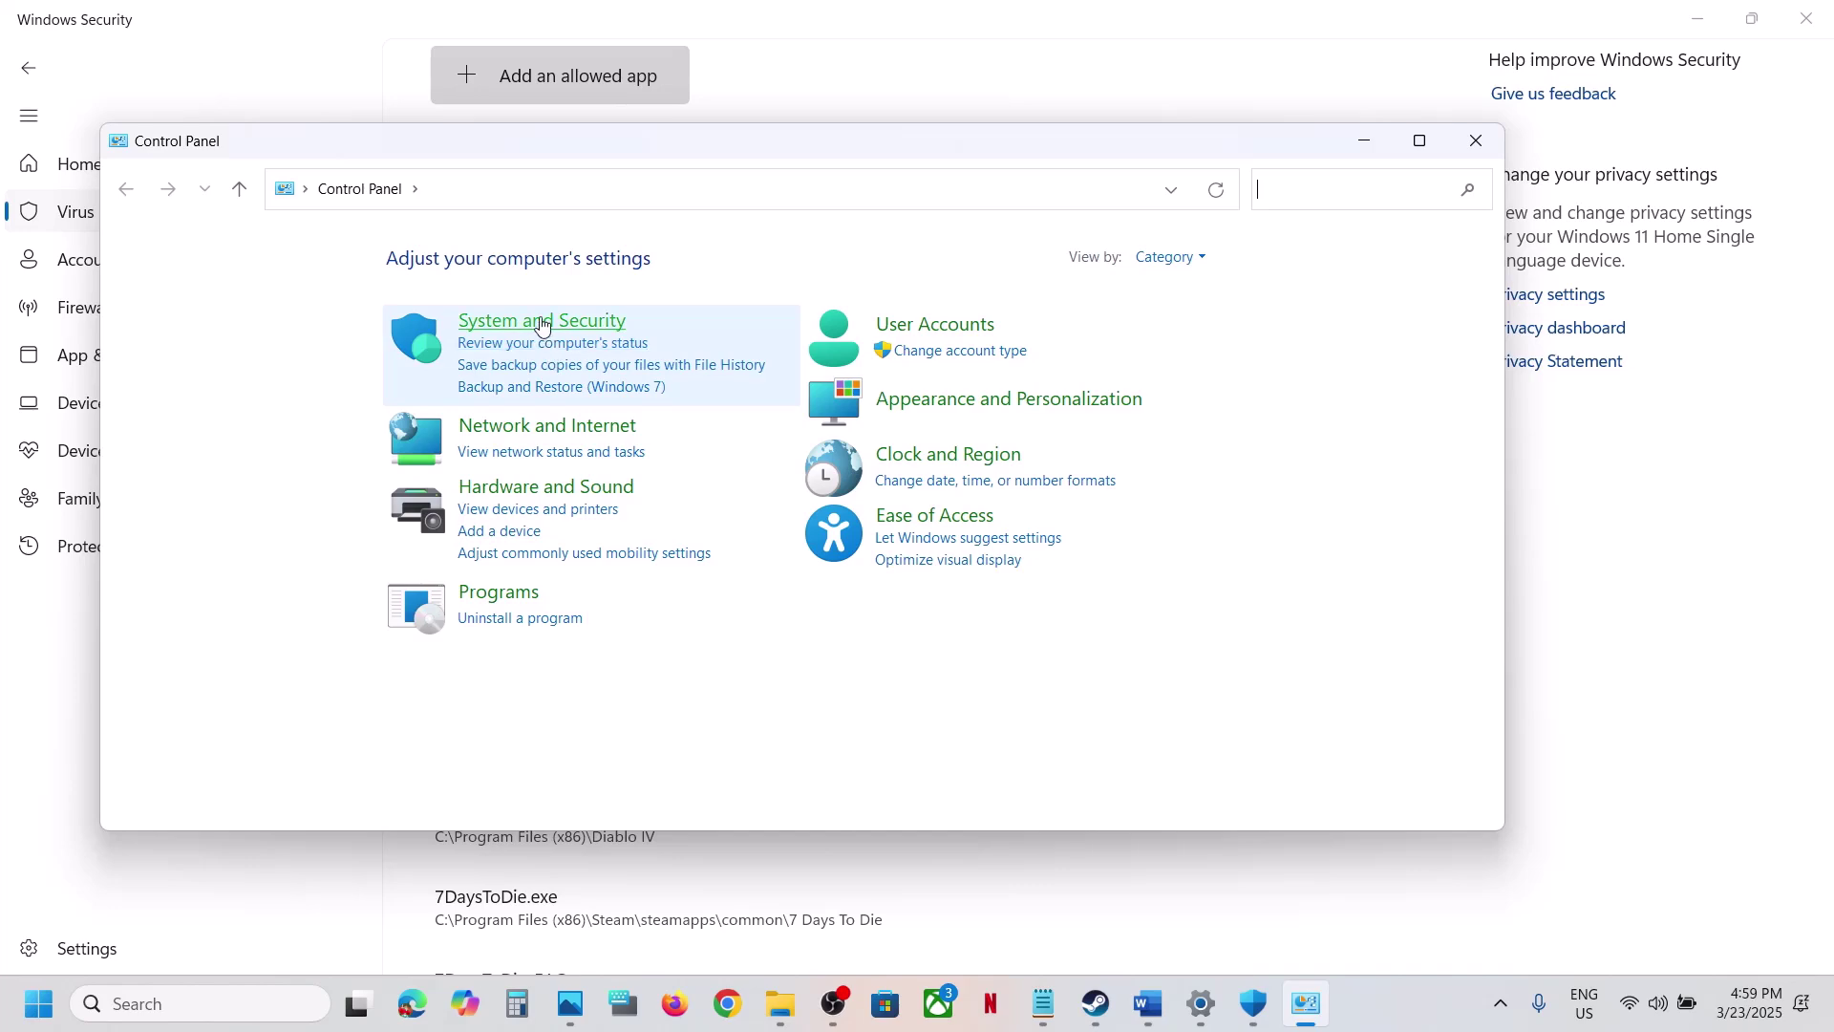
left_click(550, 321)
left_click(530, 342)
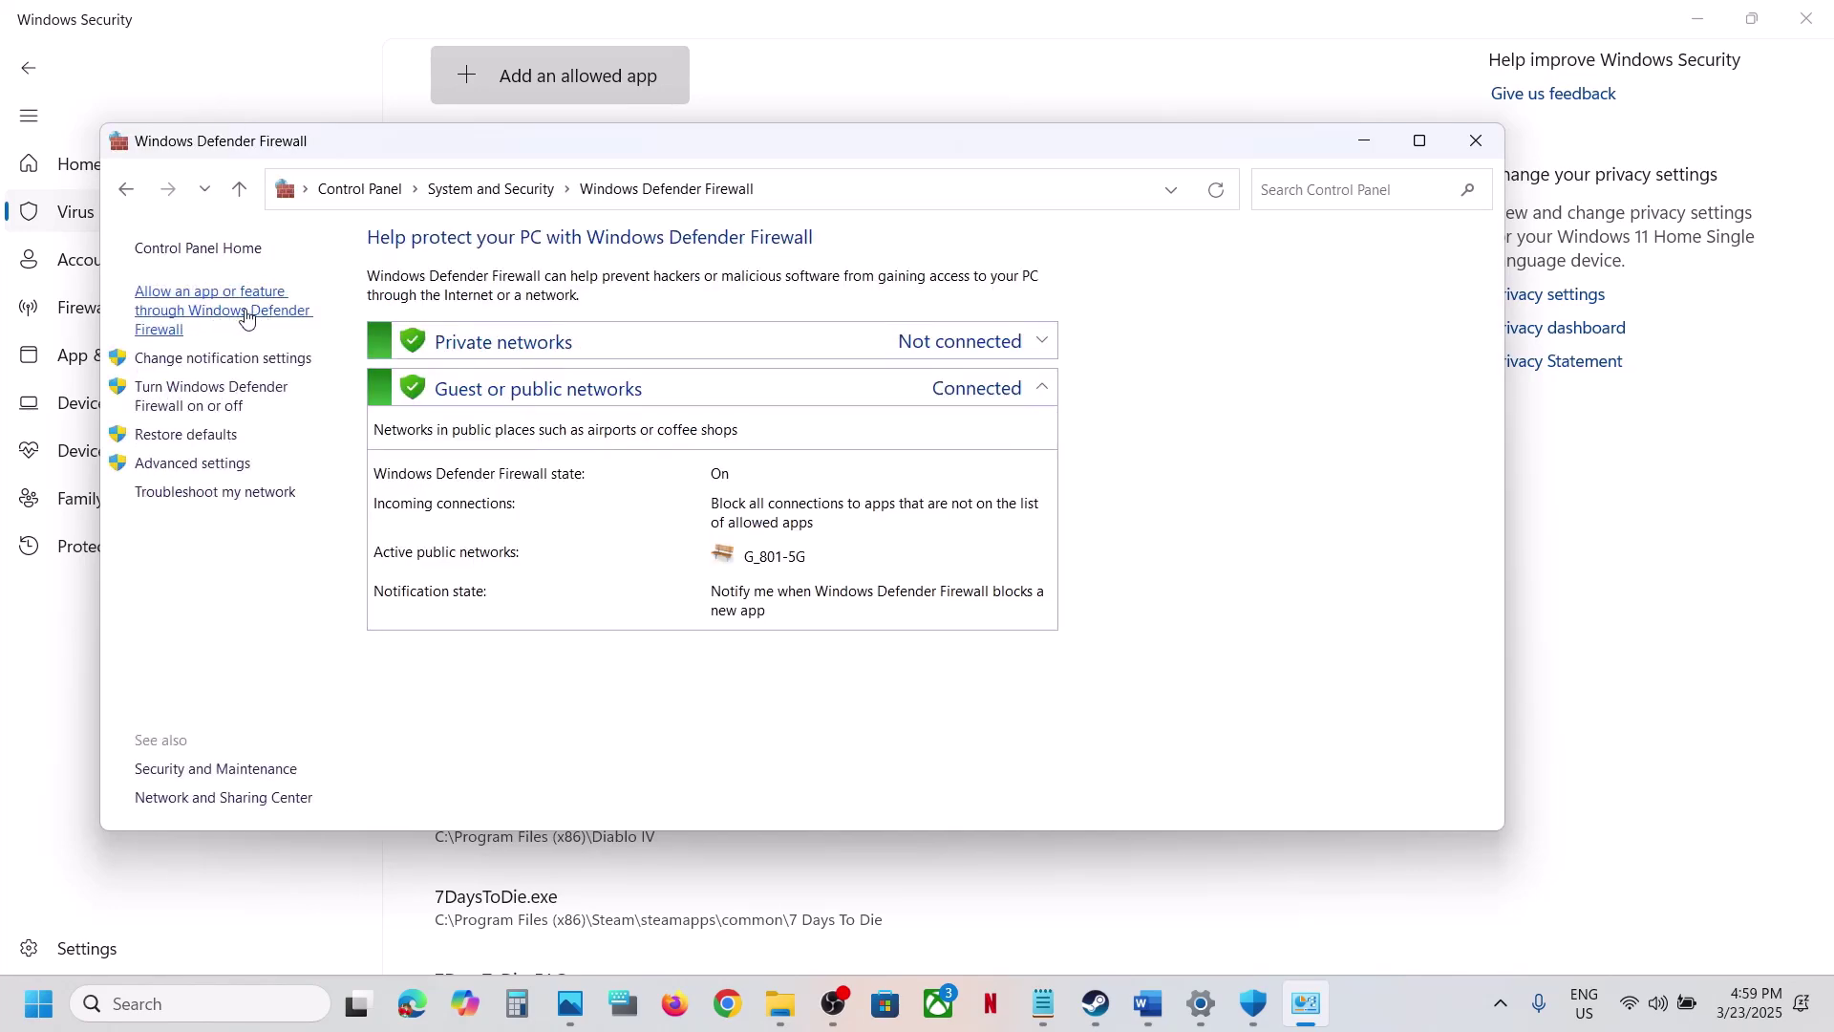
left_click(242, 316)
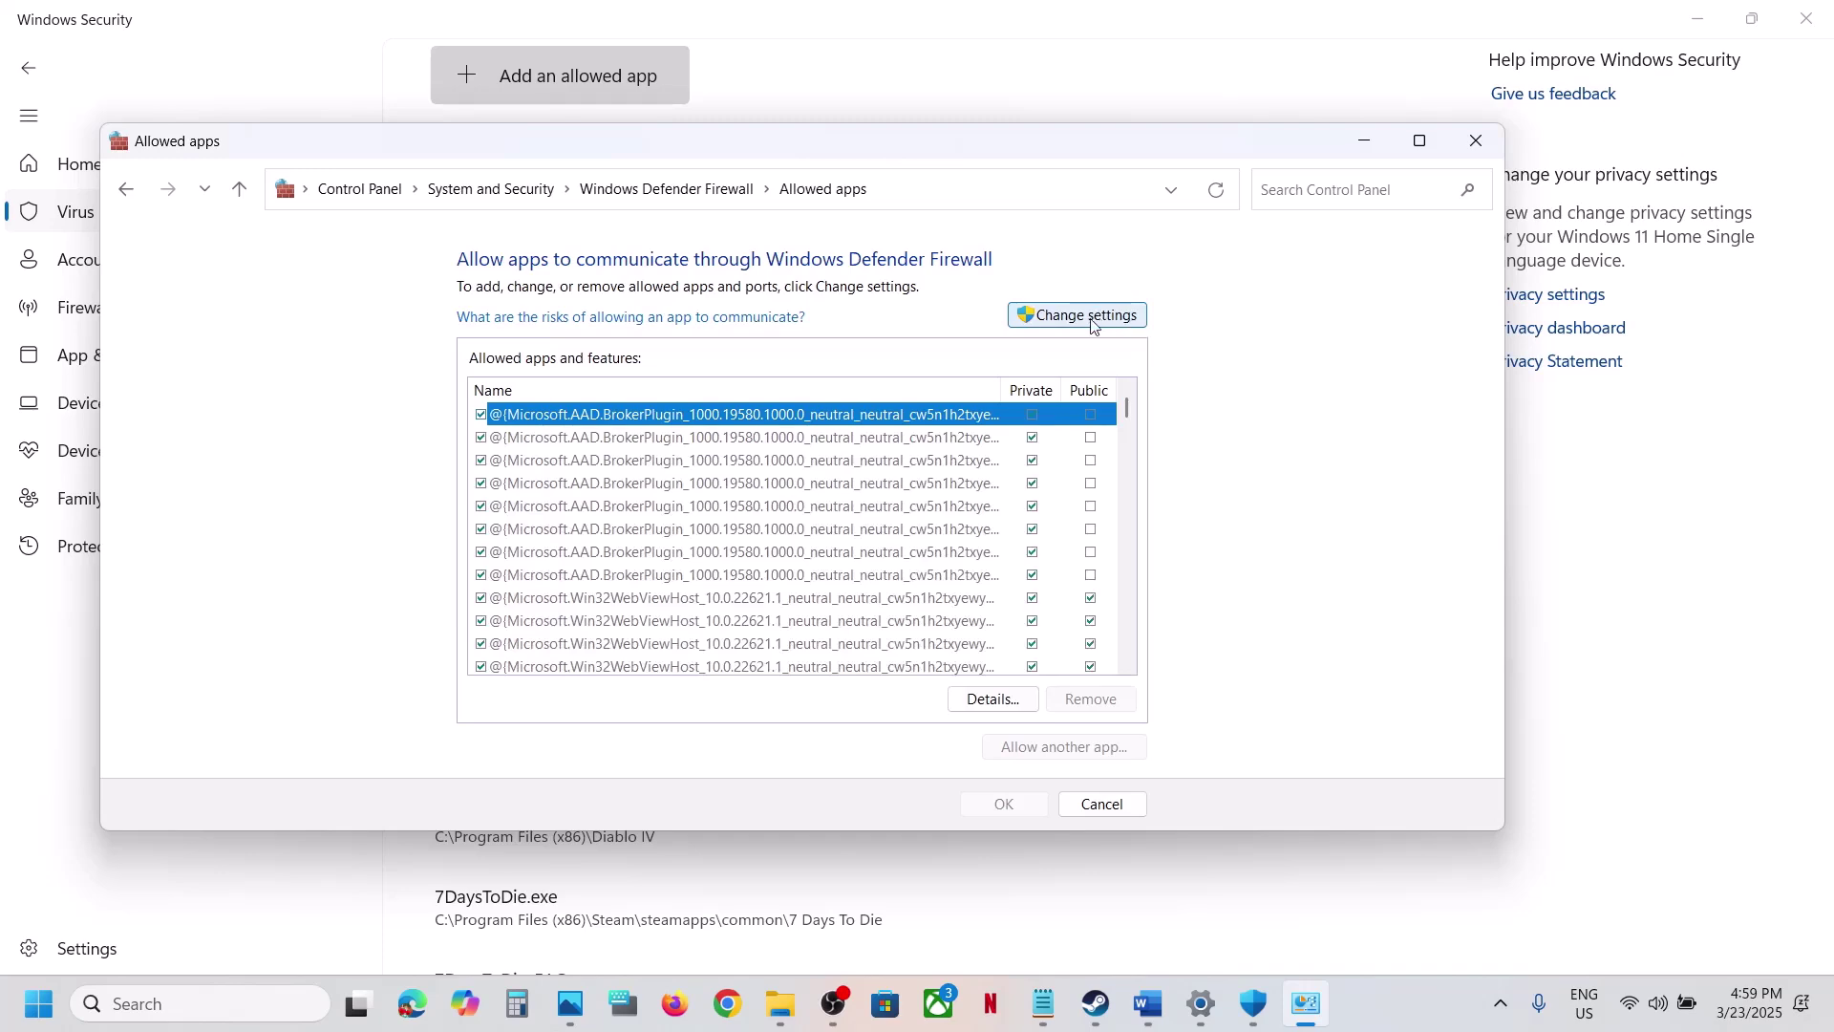
left_click(1097, 316)
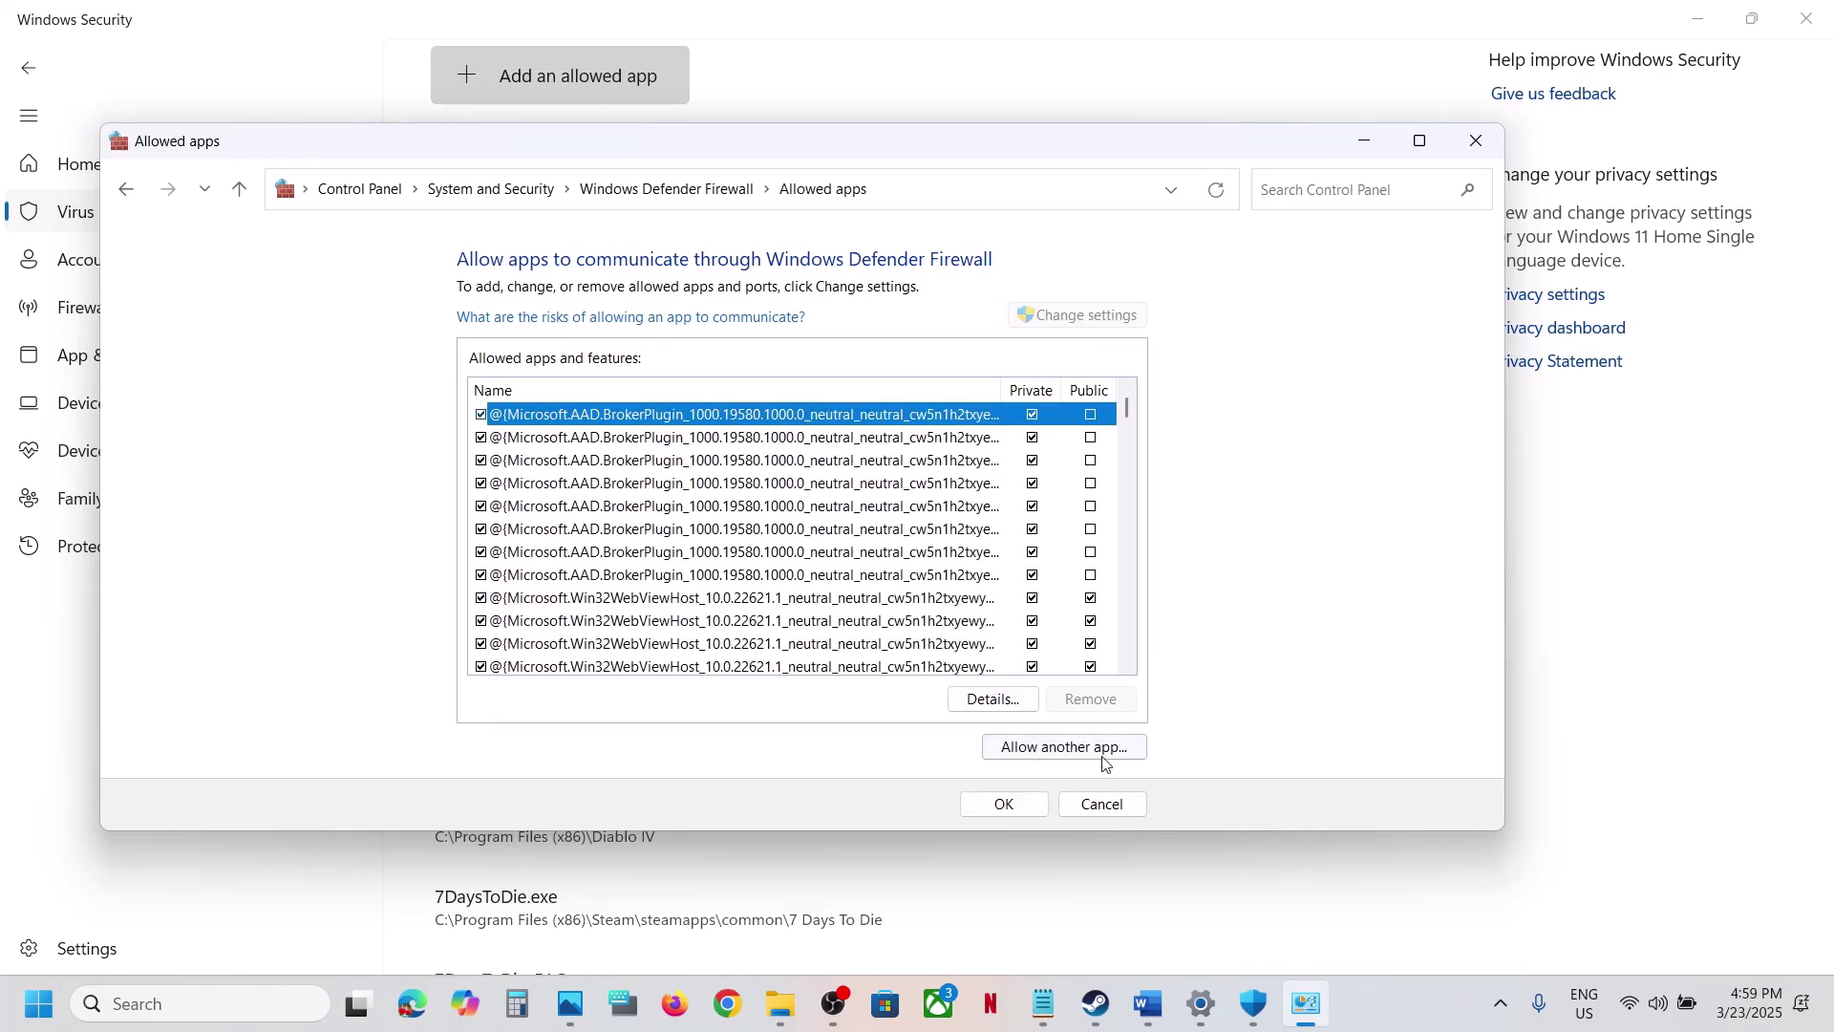
Step: Start allowing another app through the firewall and browse to Steam's common folder
left_click(1050, 747)
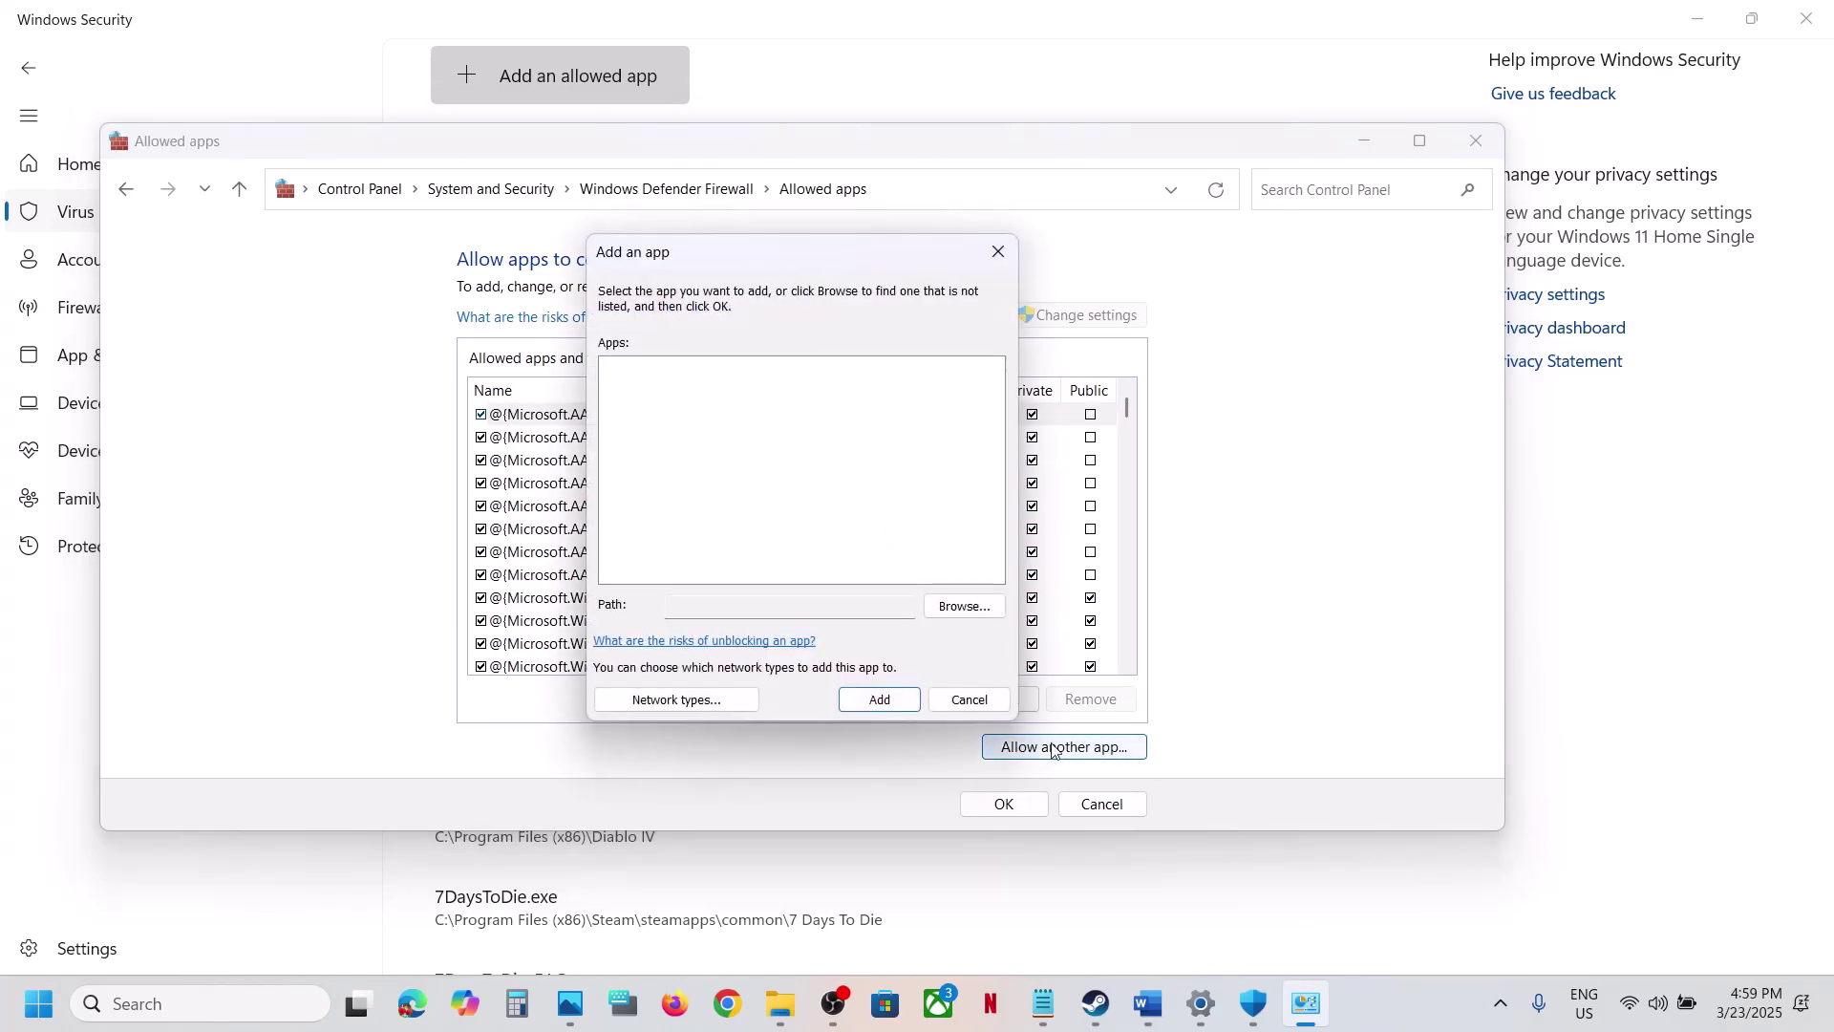
left_click(970, 605)
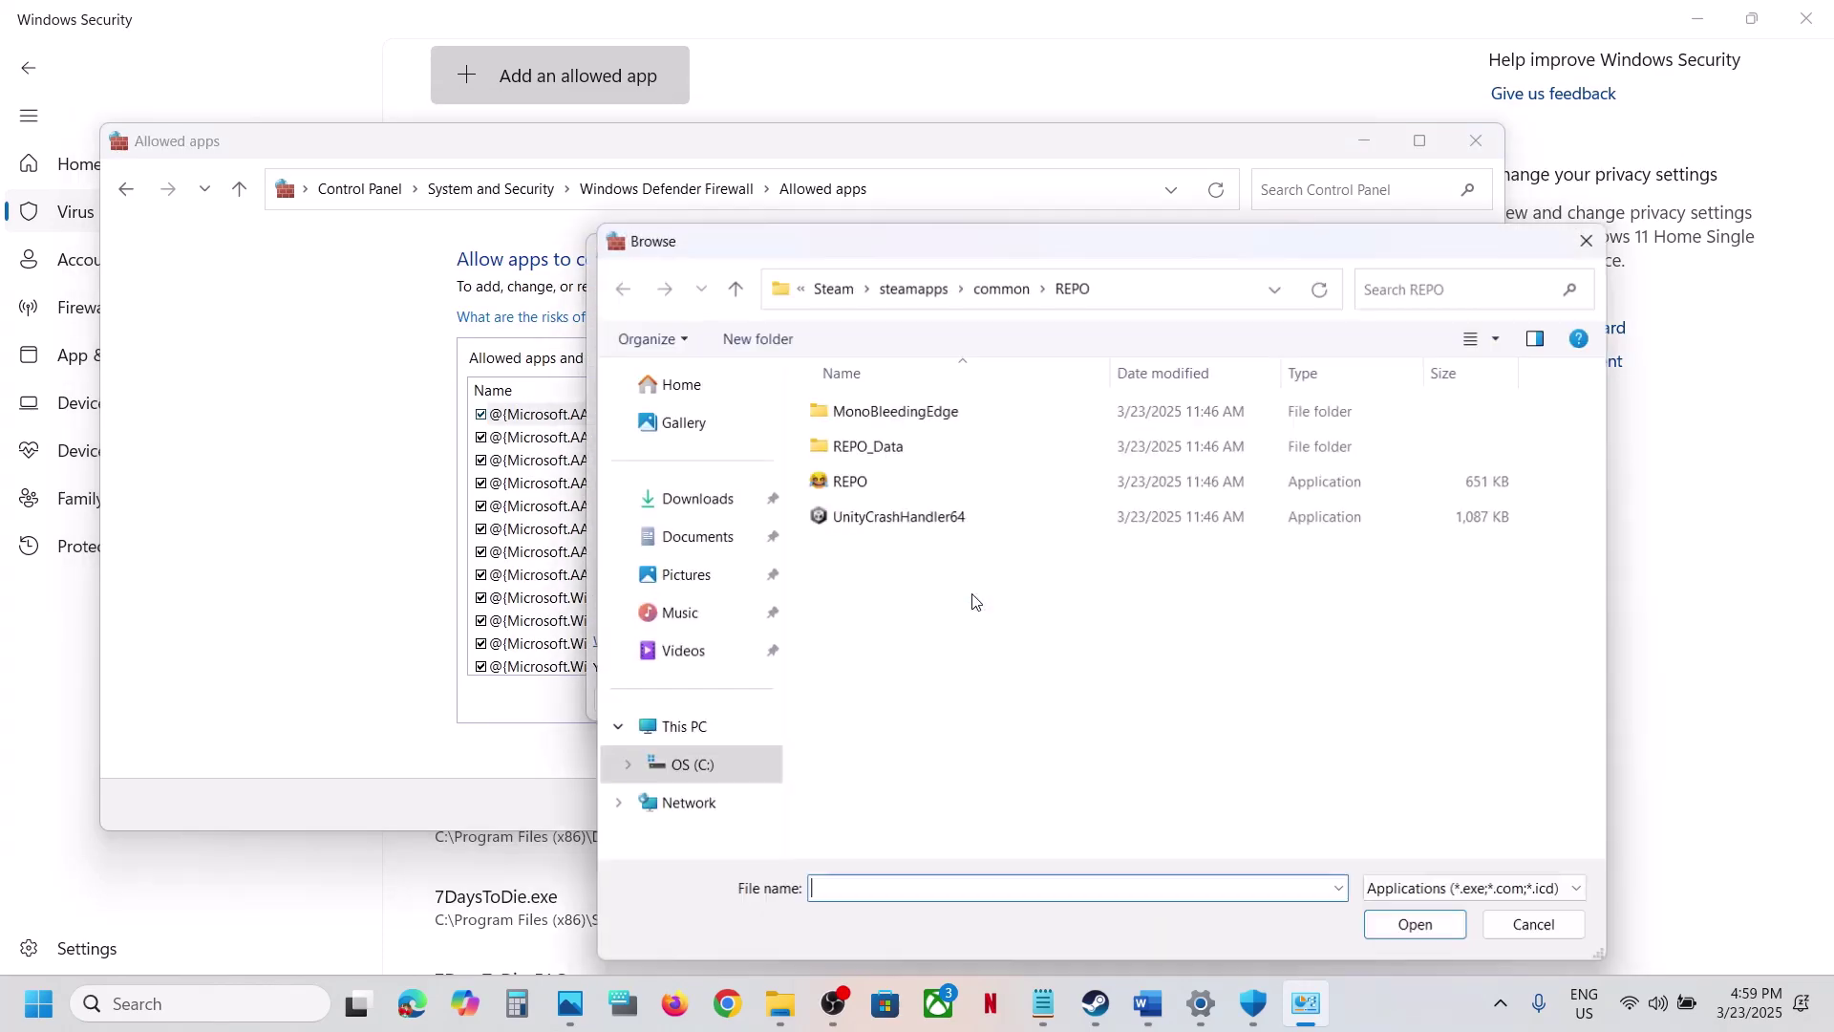
left_click(1006, 291)
left_click(875, 484)
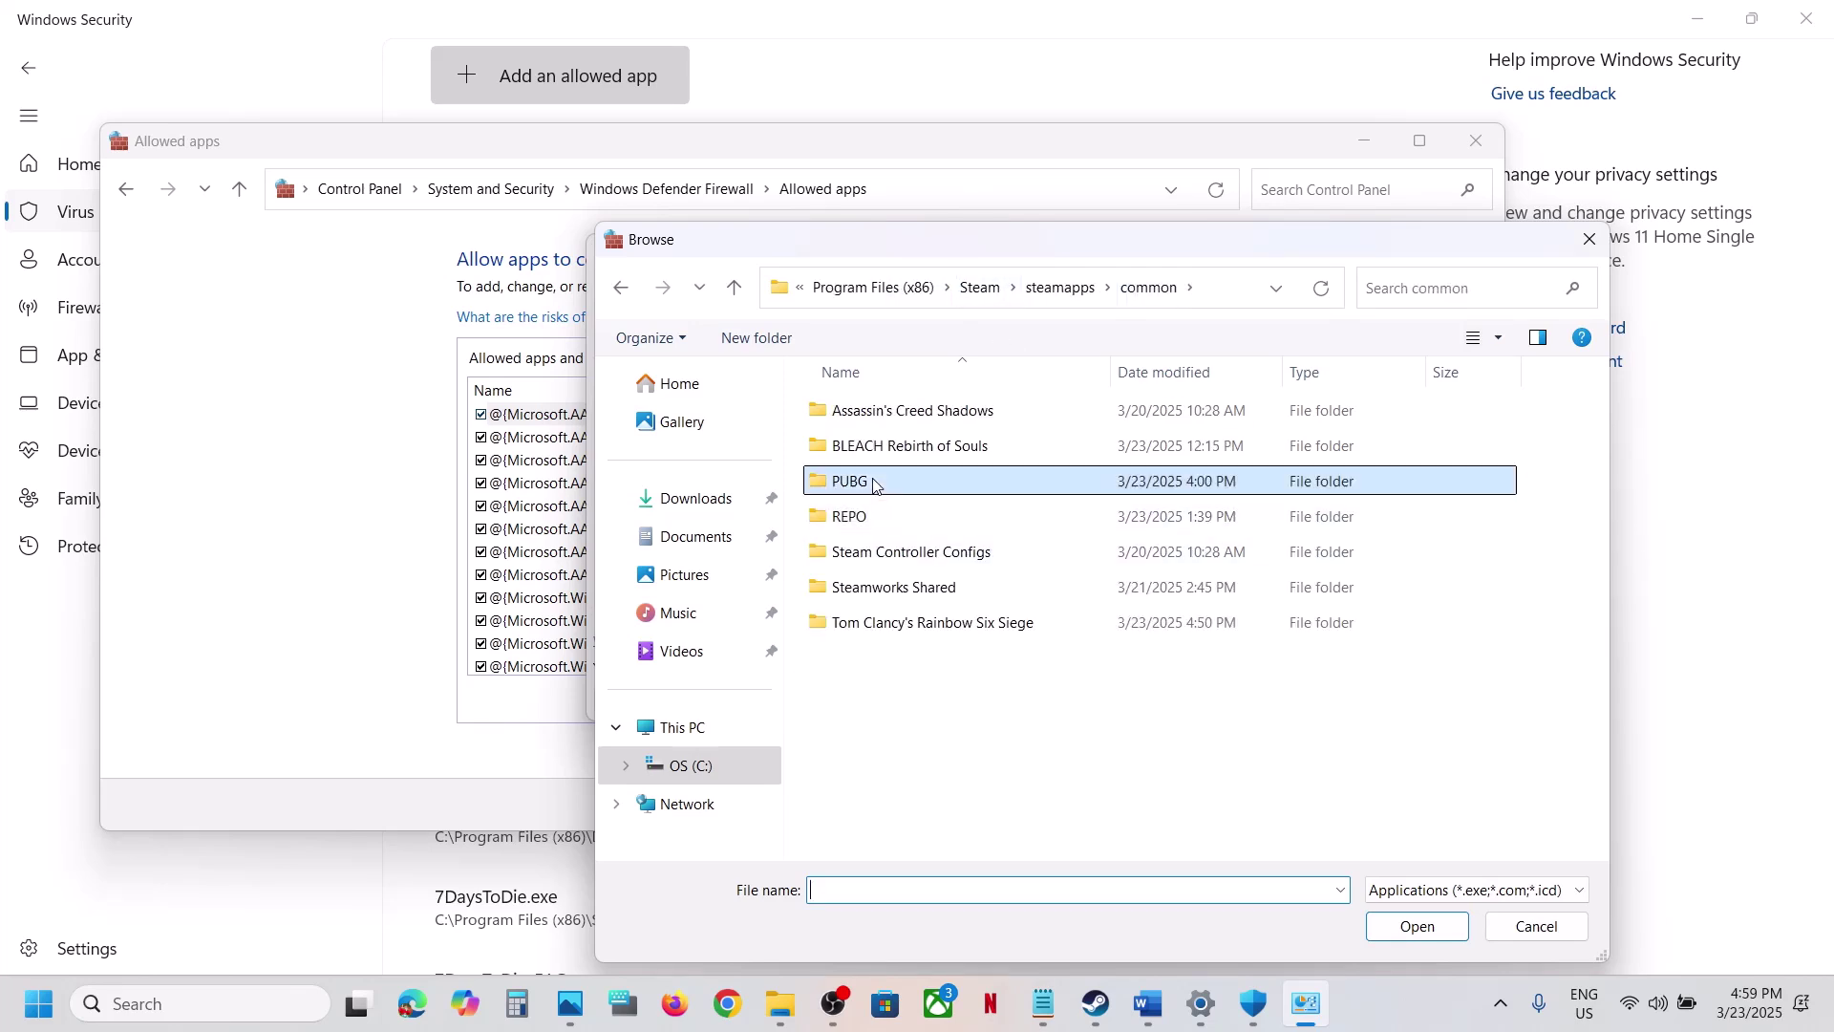
double_click(875, 483)
double_click(865, 447)
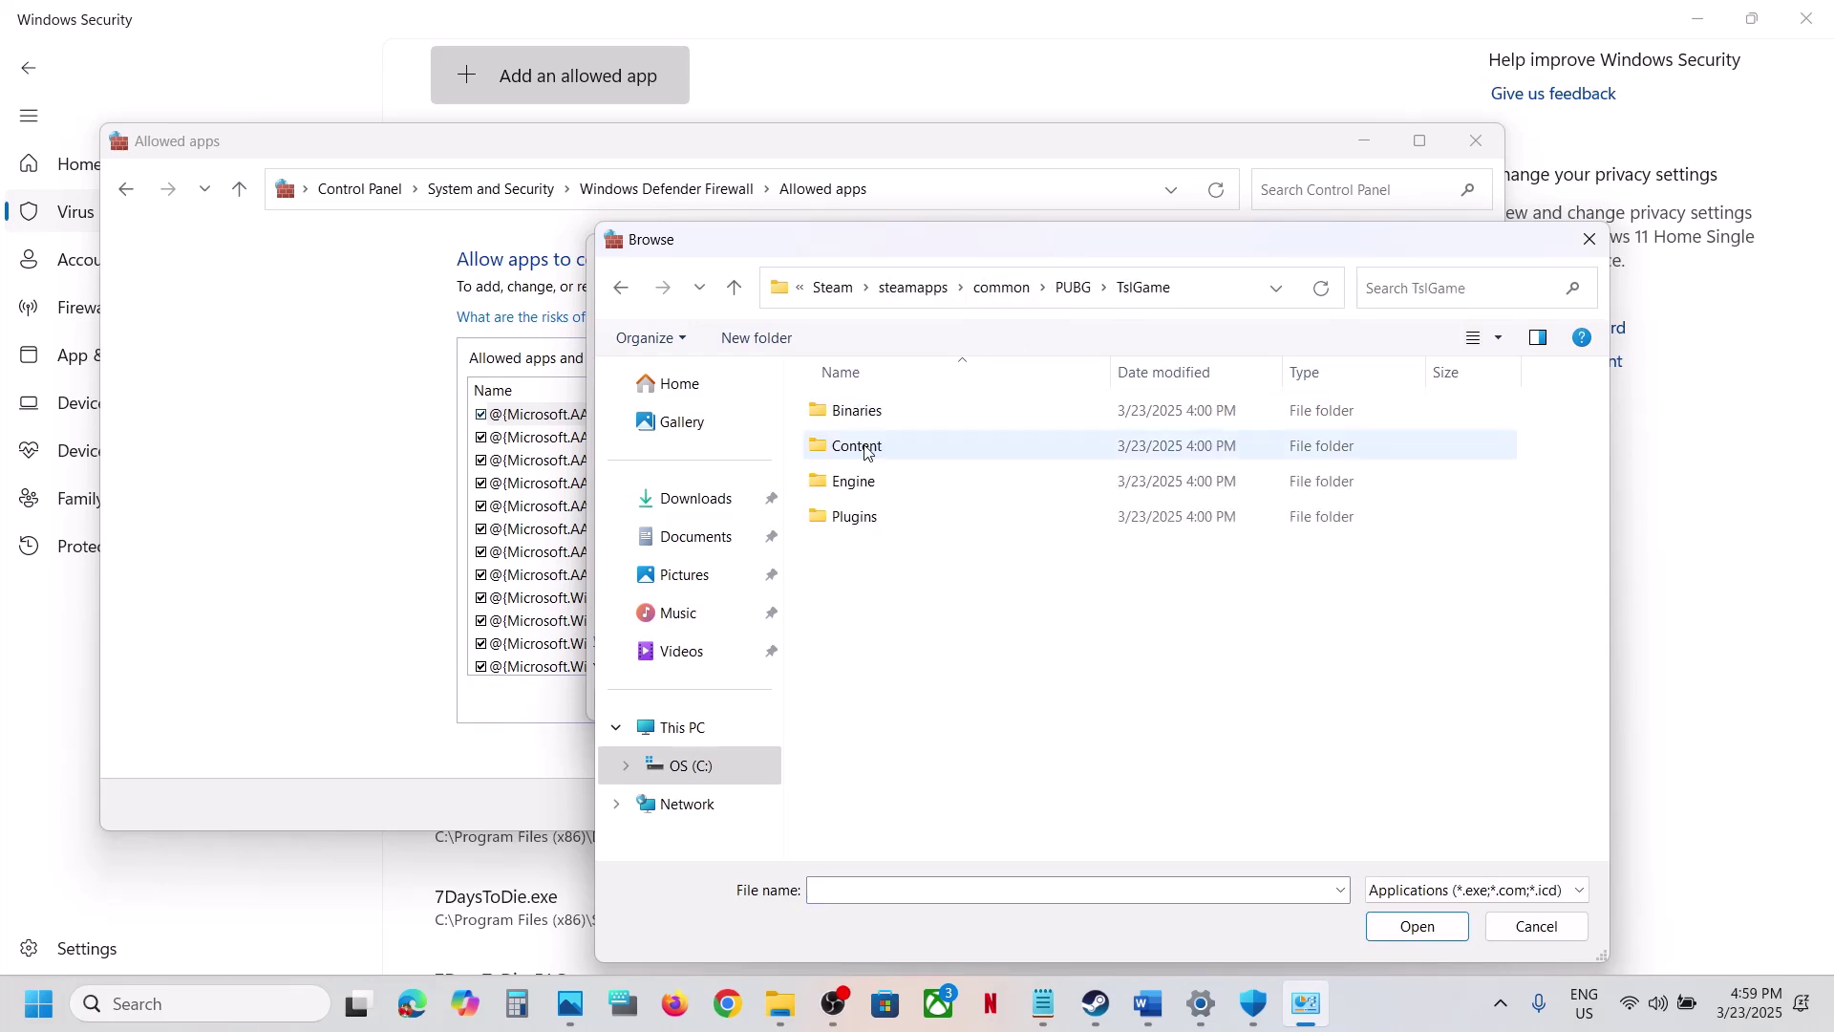
left_click(735, 287)
left_click(734, 288)
Step: Try to add RainbowSix from the Tom Clancy's Rainbow Six Siege folder to the firewall's allowed apps
double_click(956, 626)
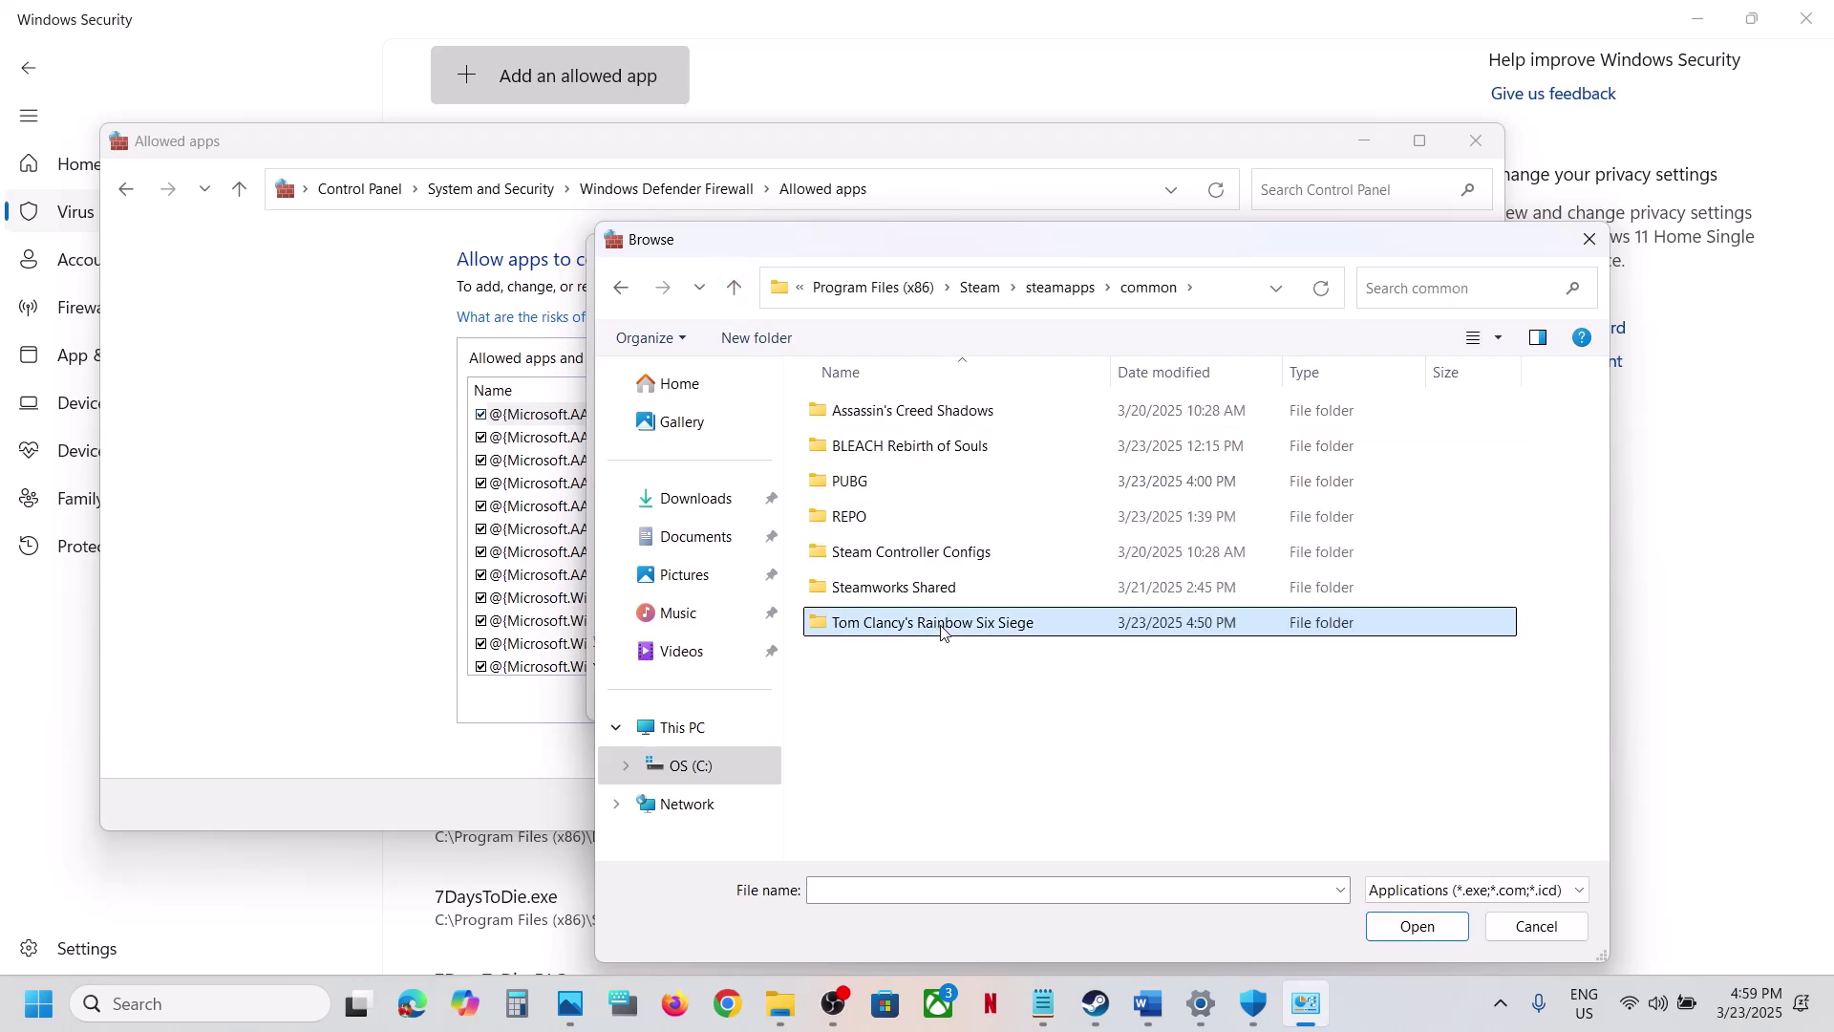
left_click(884, 624)
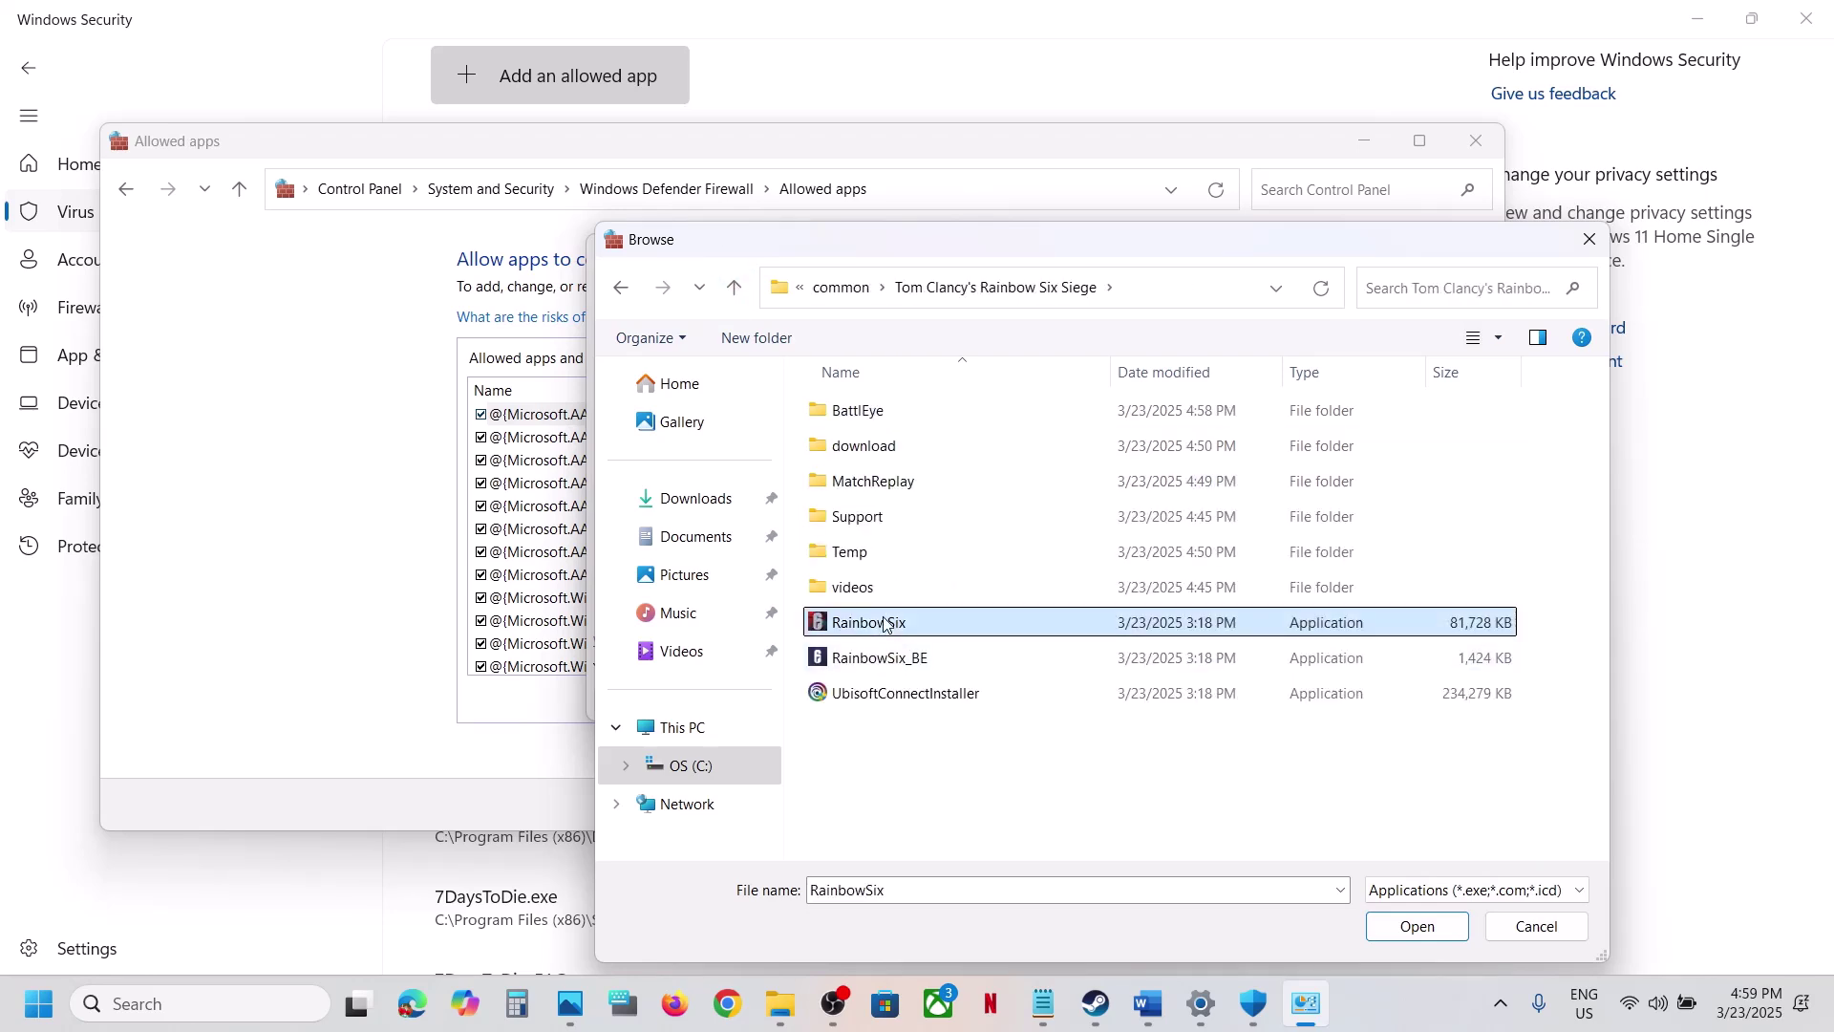
left_click(1435, 929)
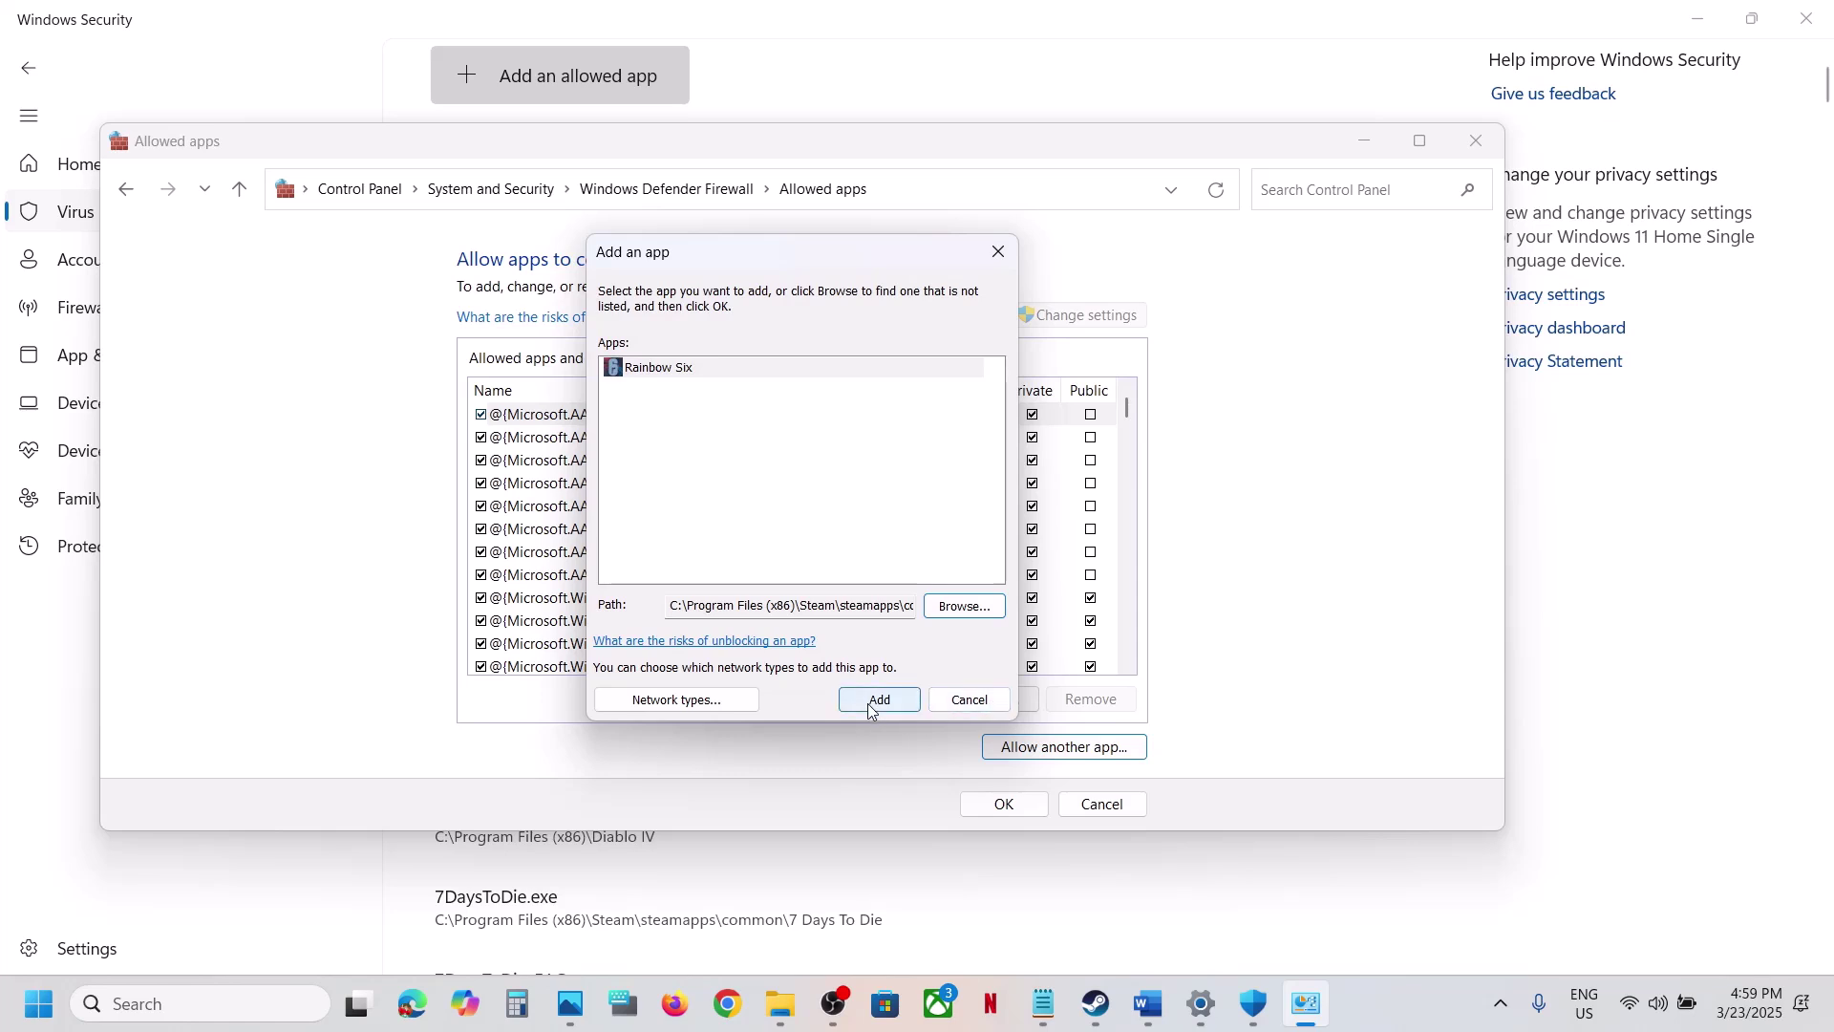
left_click(877, 702)
left_click(1051, 584)
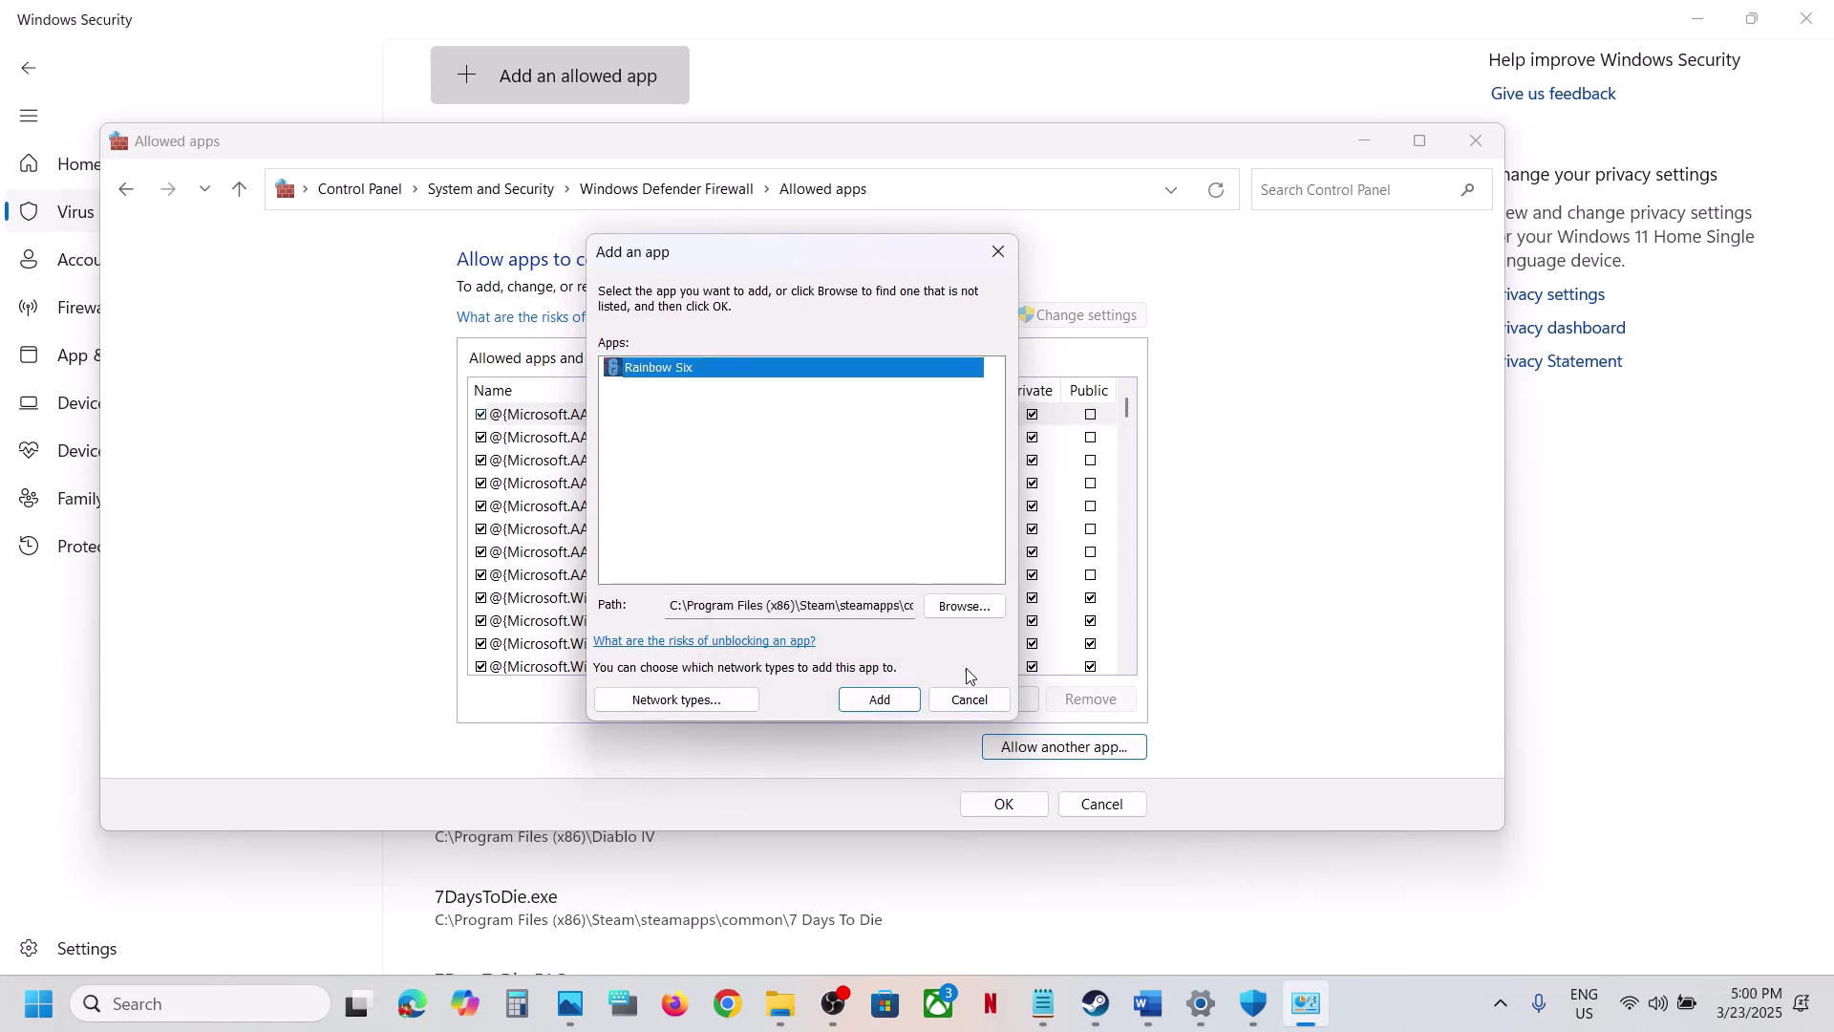
Step: Try to add RainbowSix_BE from the same game folder to the firewall's allowed apps, and leave the app selection
left_click(964, 607)
left_click(917, 659)
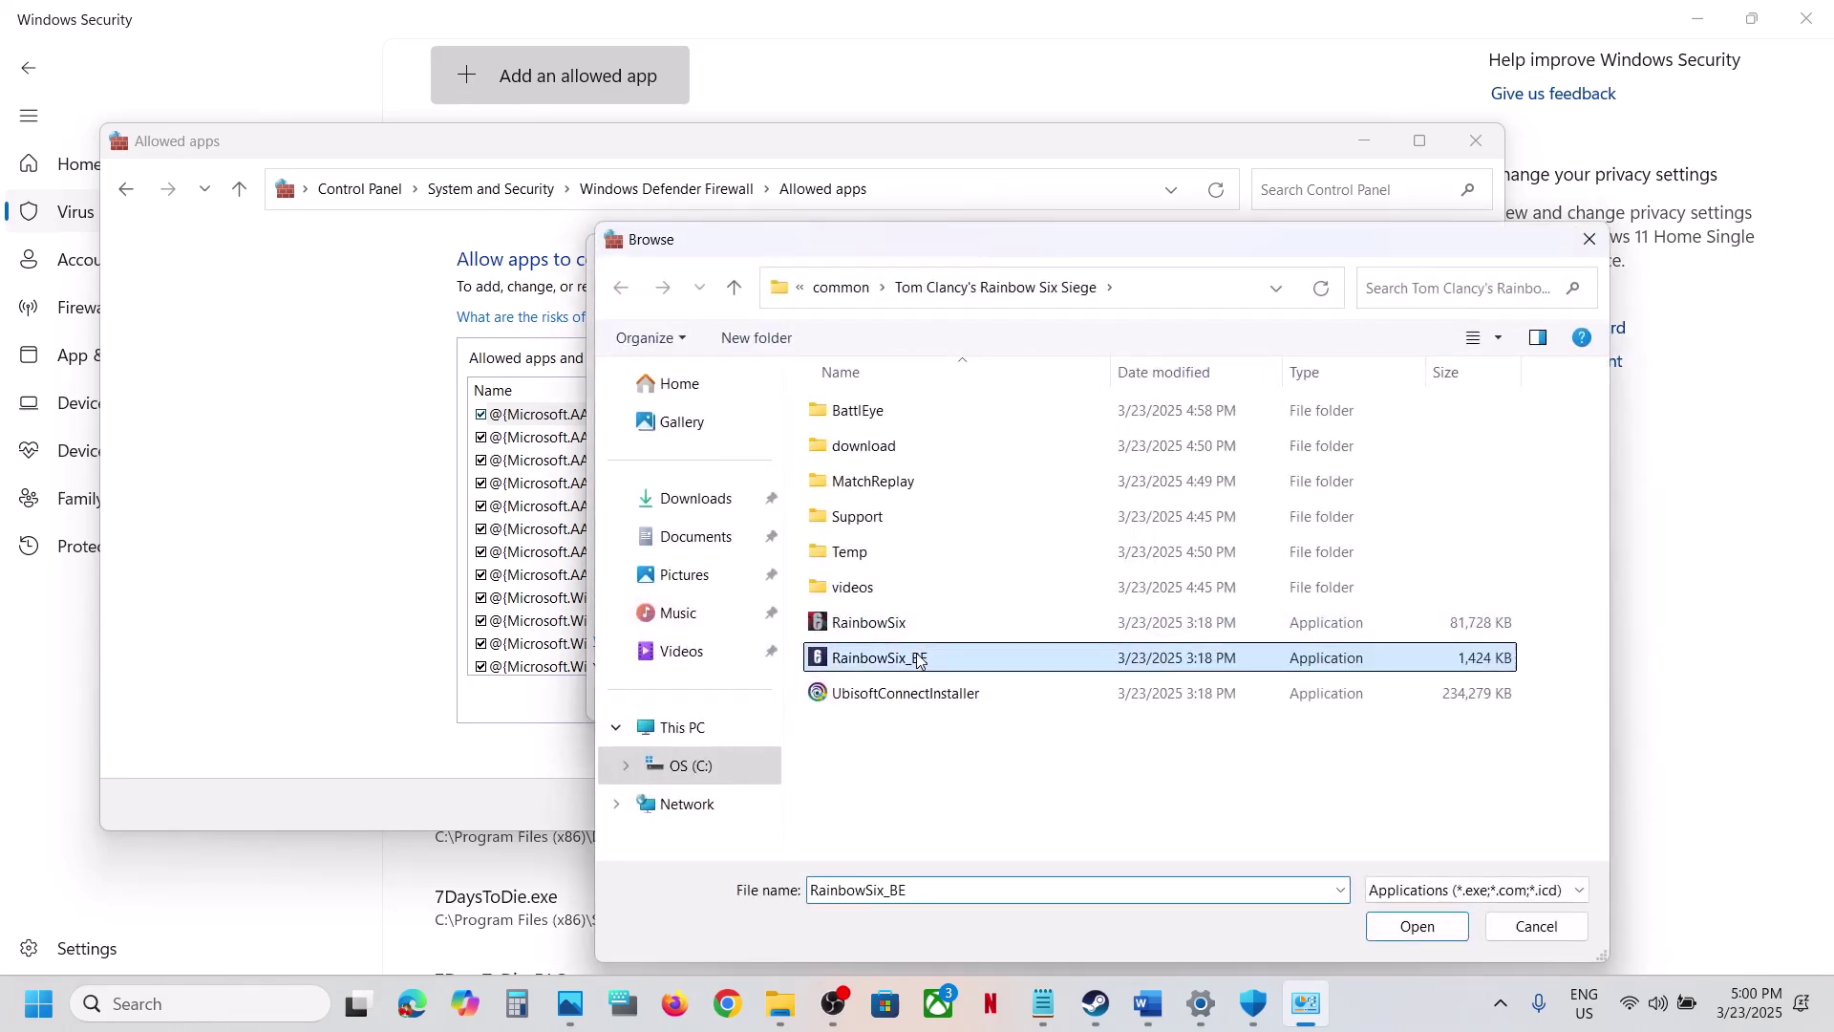
left_click(1397, 932)
left_click(875, 703)
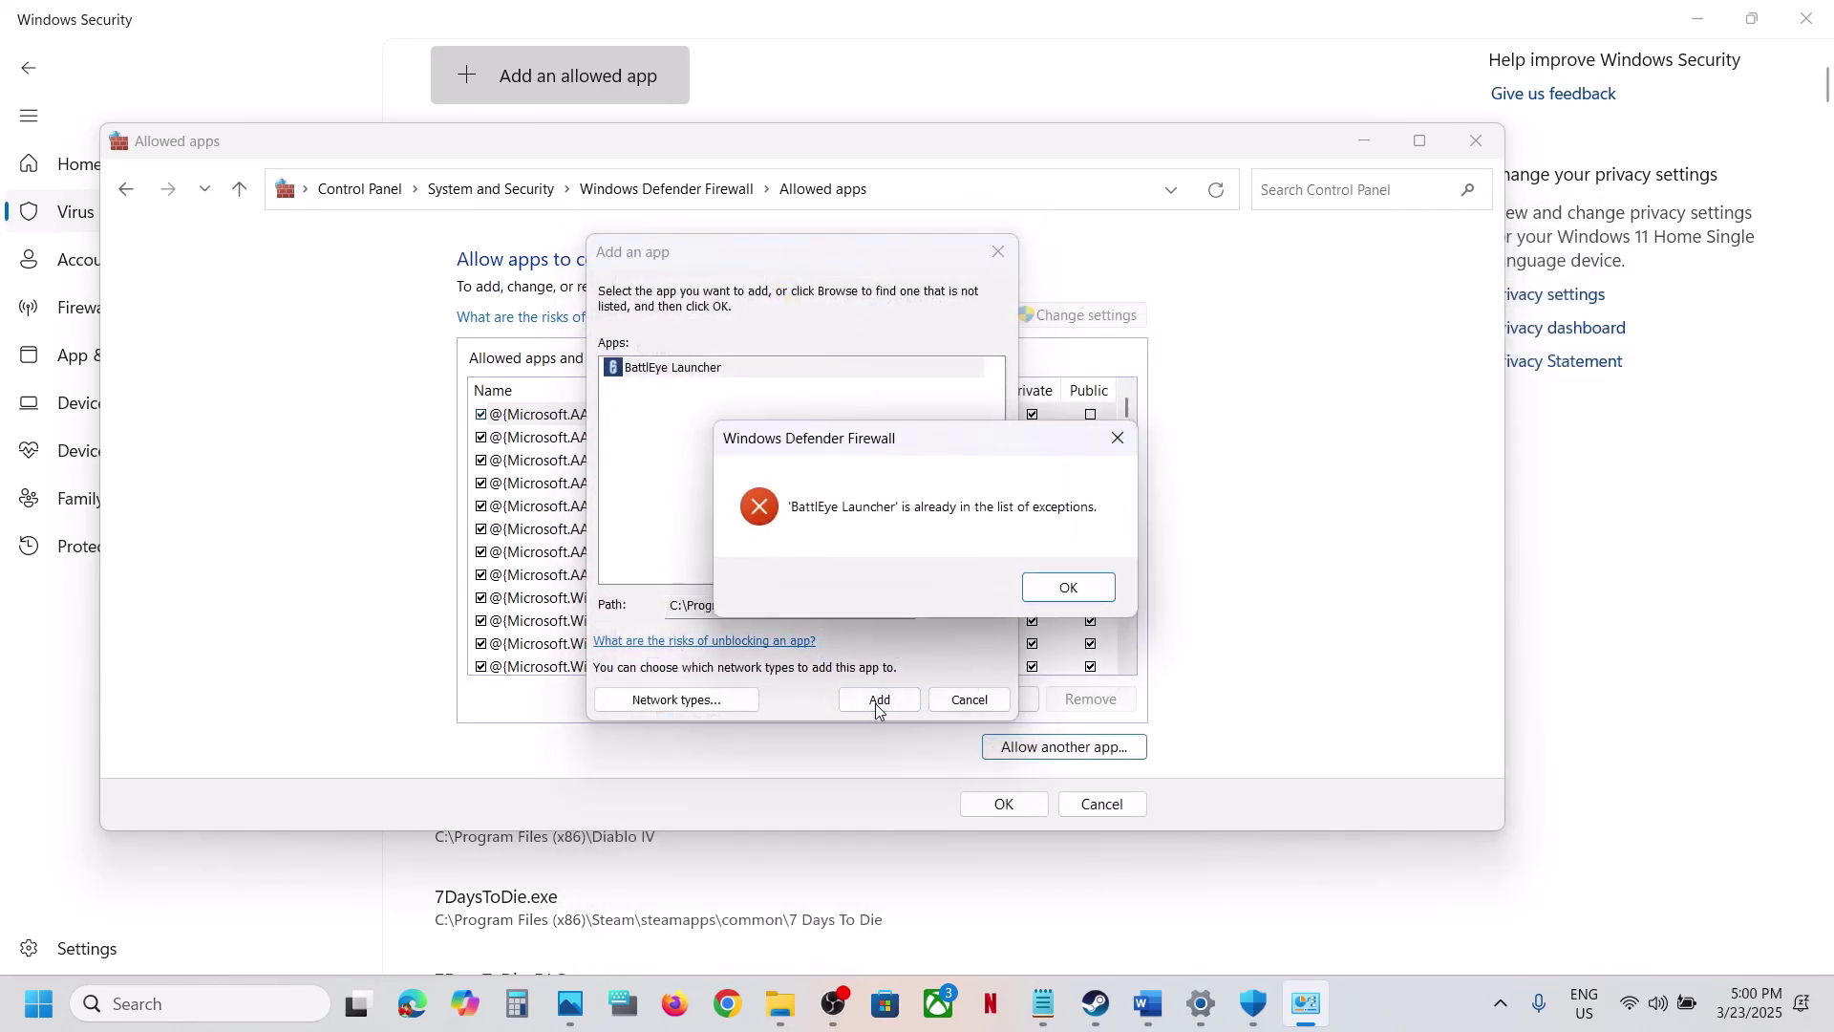
left_click(1082, 588)
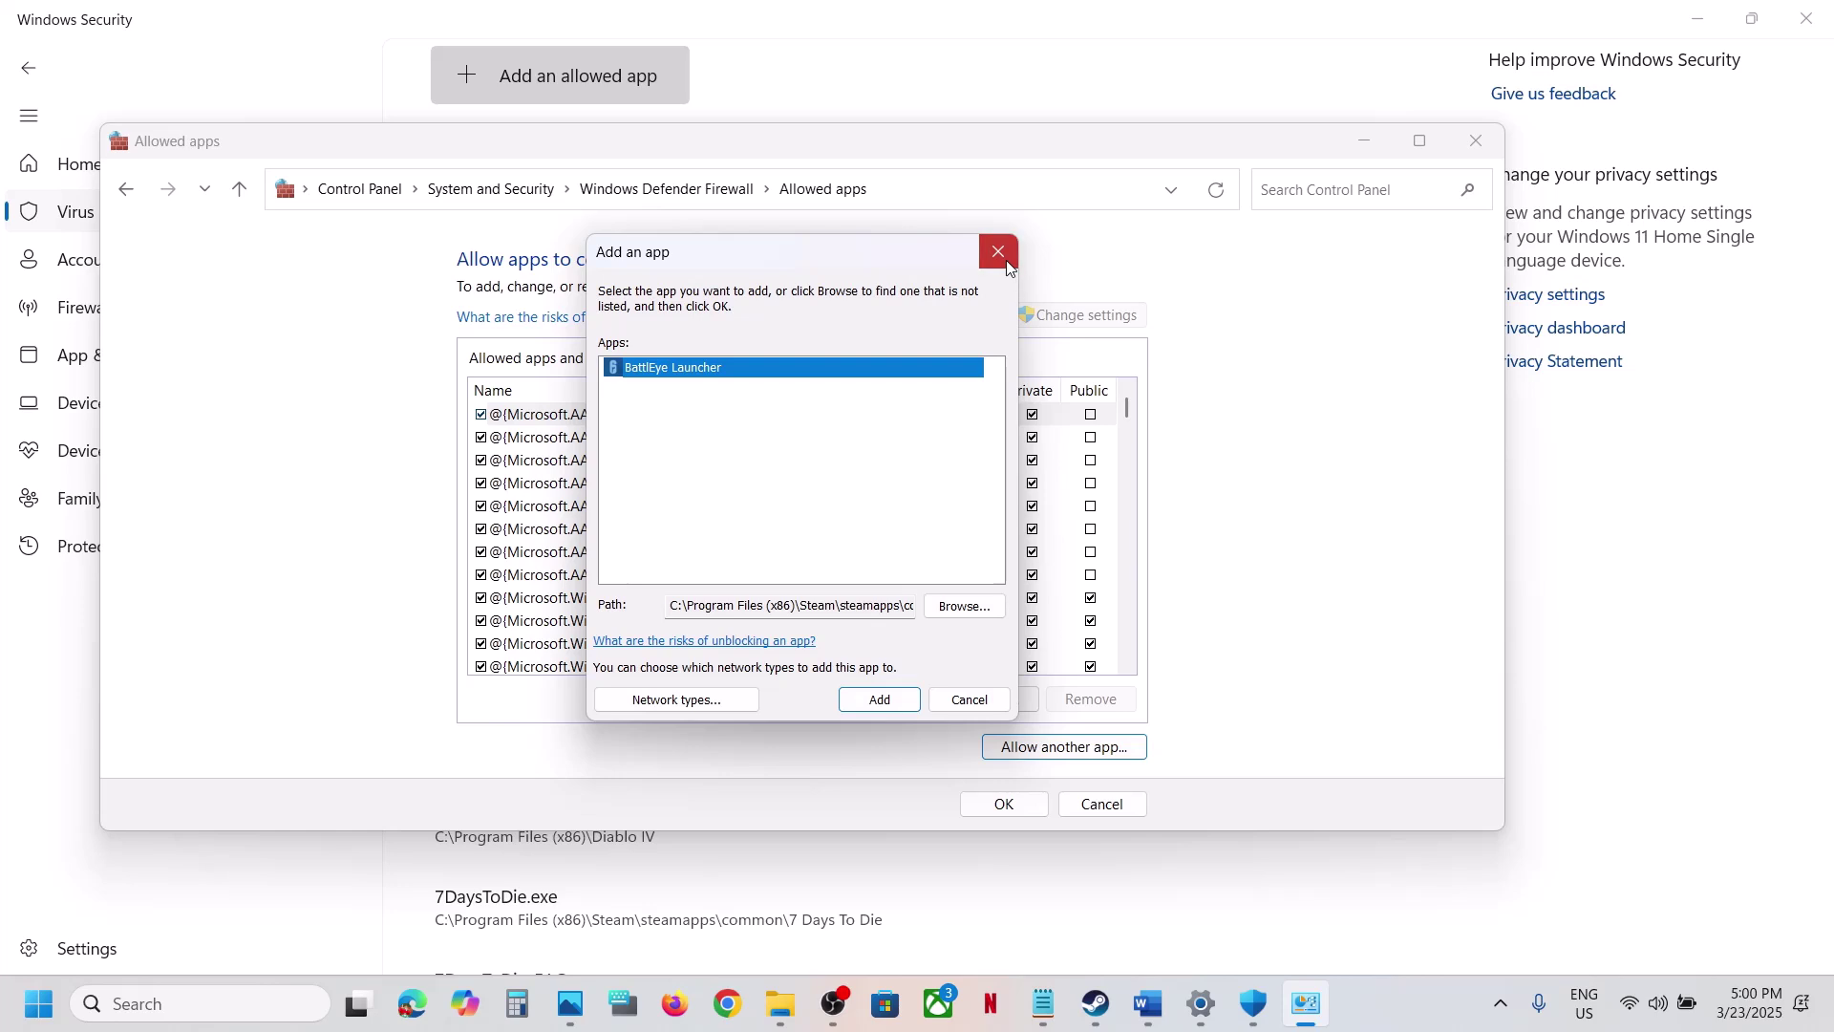
left_click(998, 252)
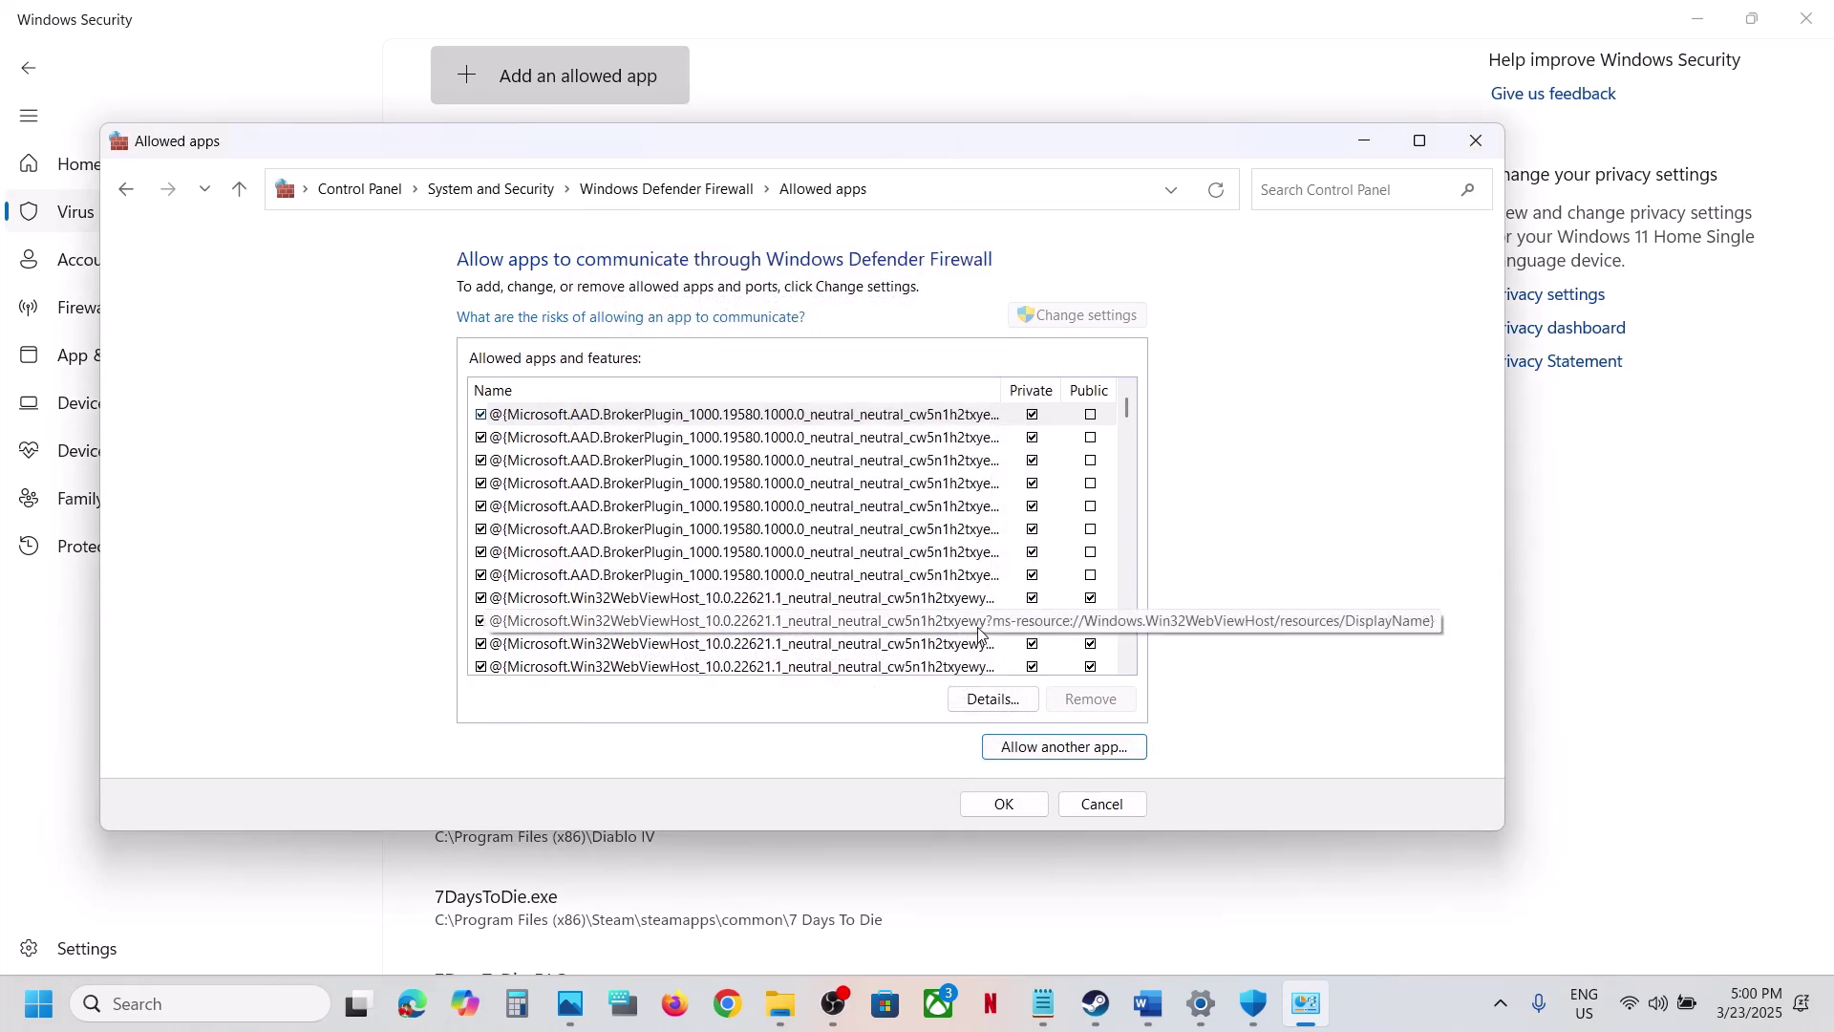
Step: Locate the Rainbow Six entries in the firewall's allowed apps list, and close the firewall and Windows Security windows
key("r")
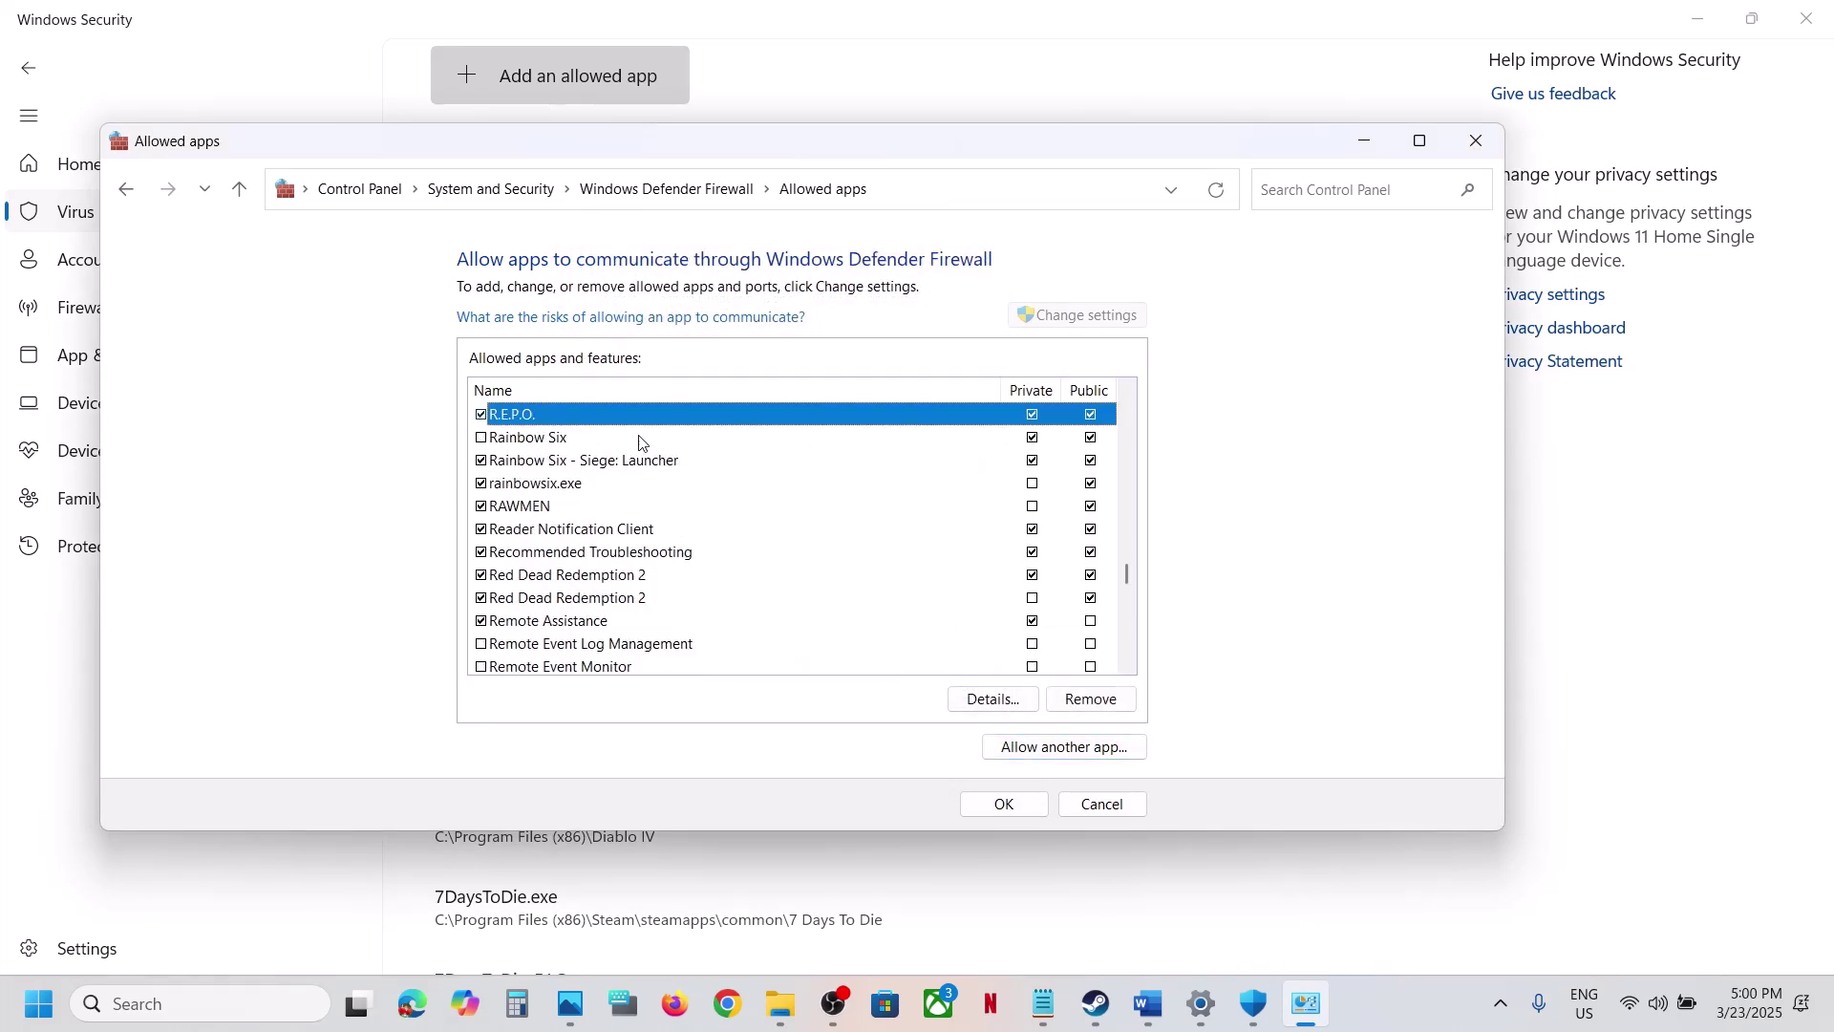
left_click(631, 461)
left_click(585, 440)
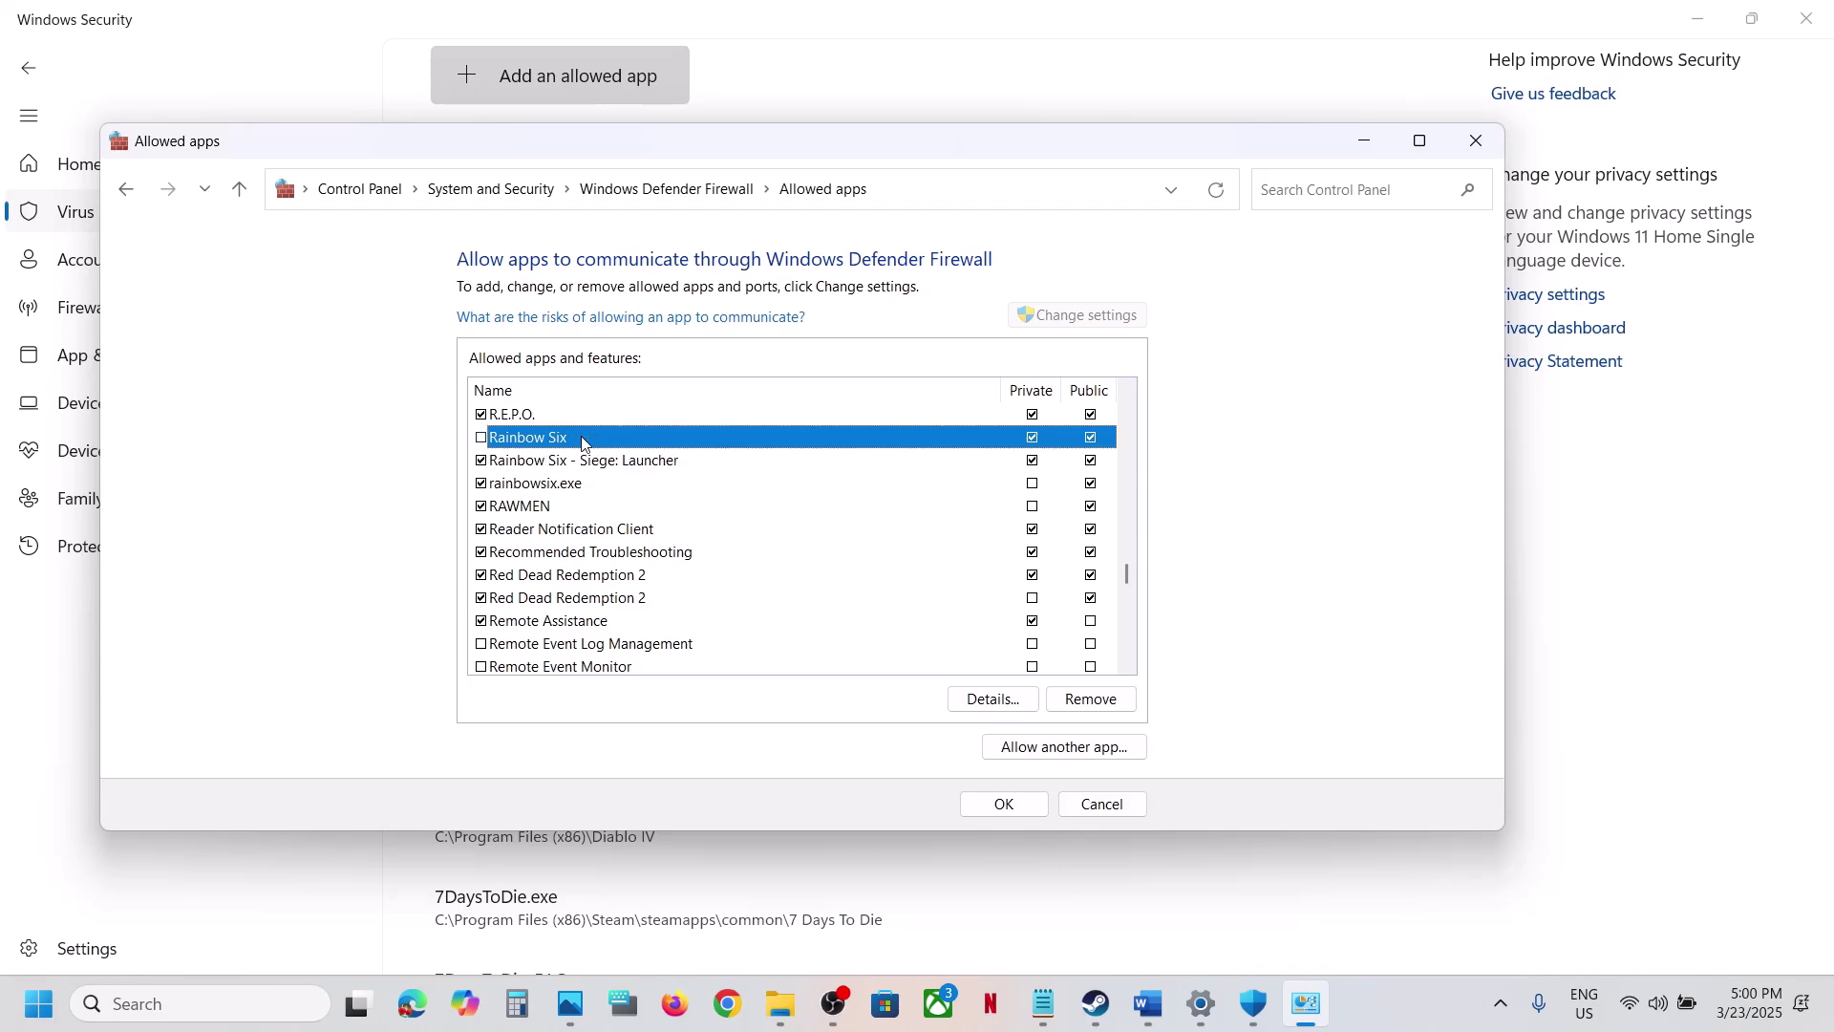
left_click(1476, 141)
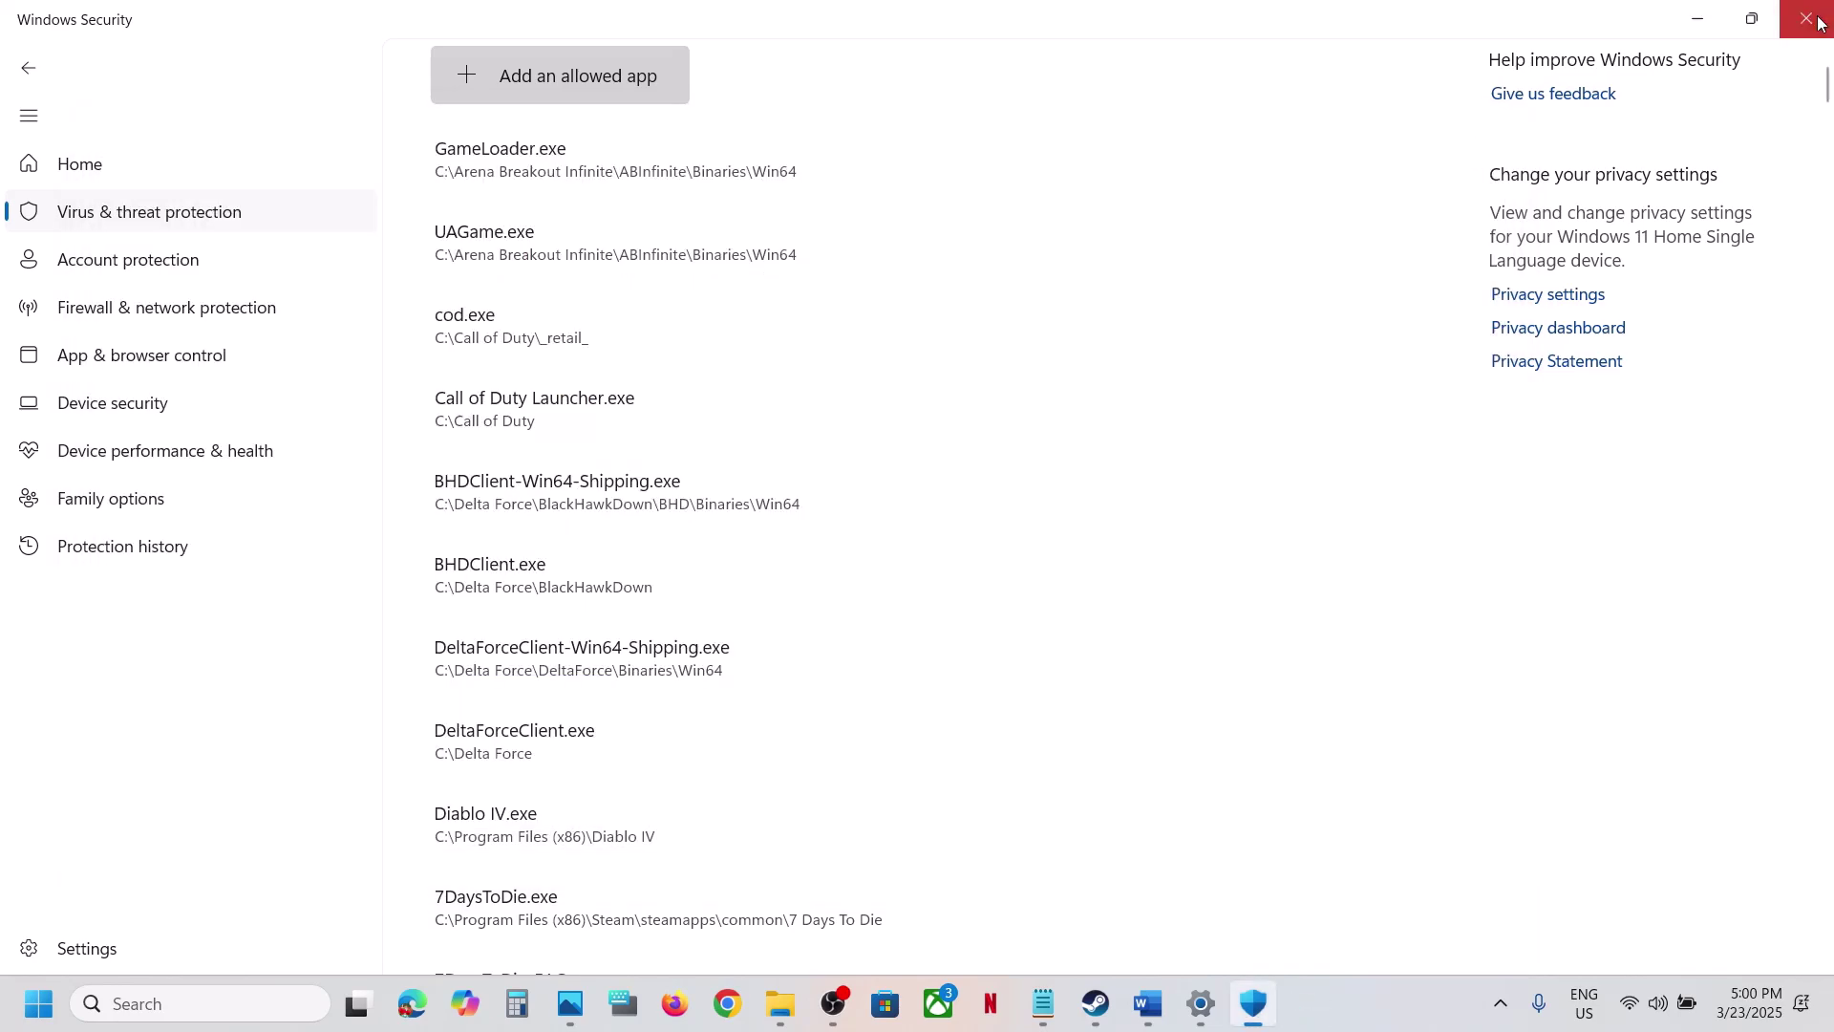
left_click(1816, 20)
left_click(1796, 20)
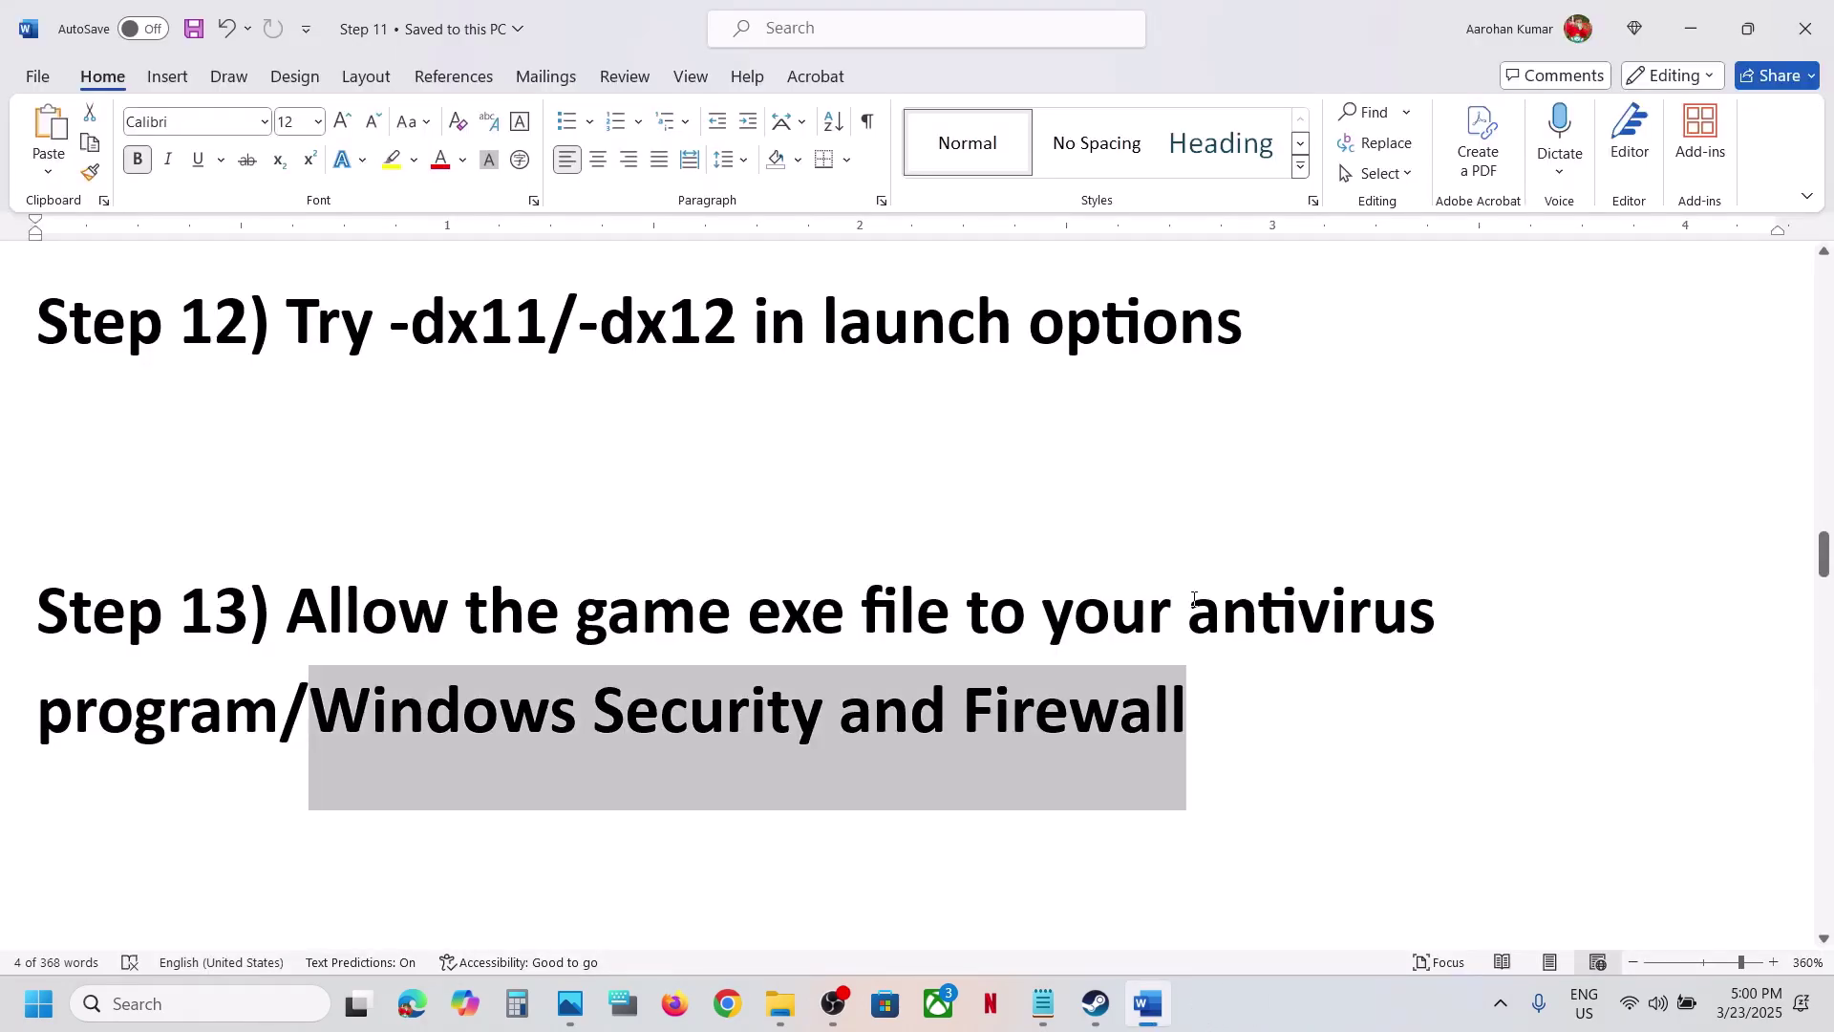
Step: Review Step 14 in the Word document, highlighting the clean graphics driver installation instruction and its NVIDIA and AMD links
scroll(1036, 614, "down", 5)
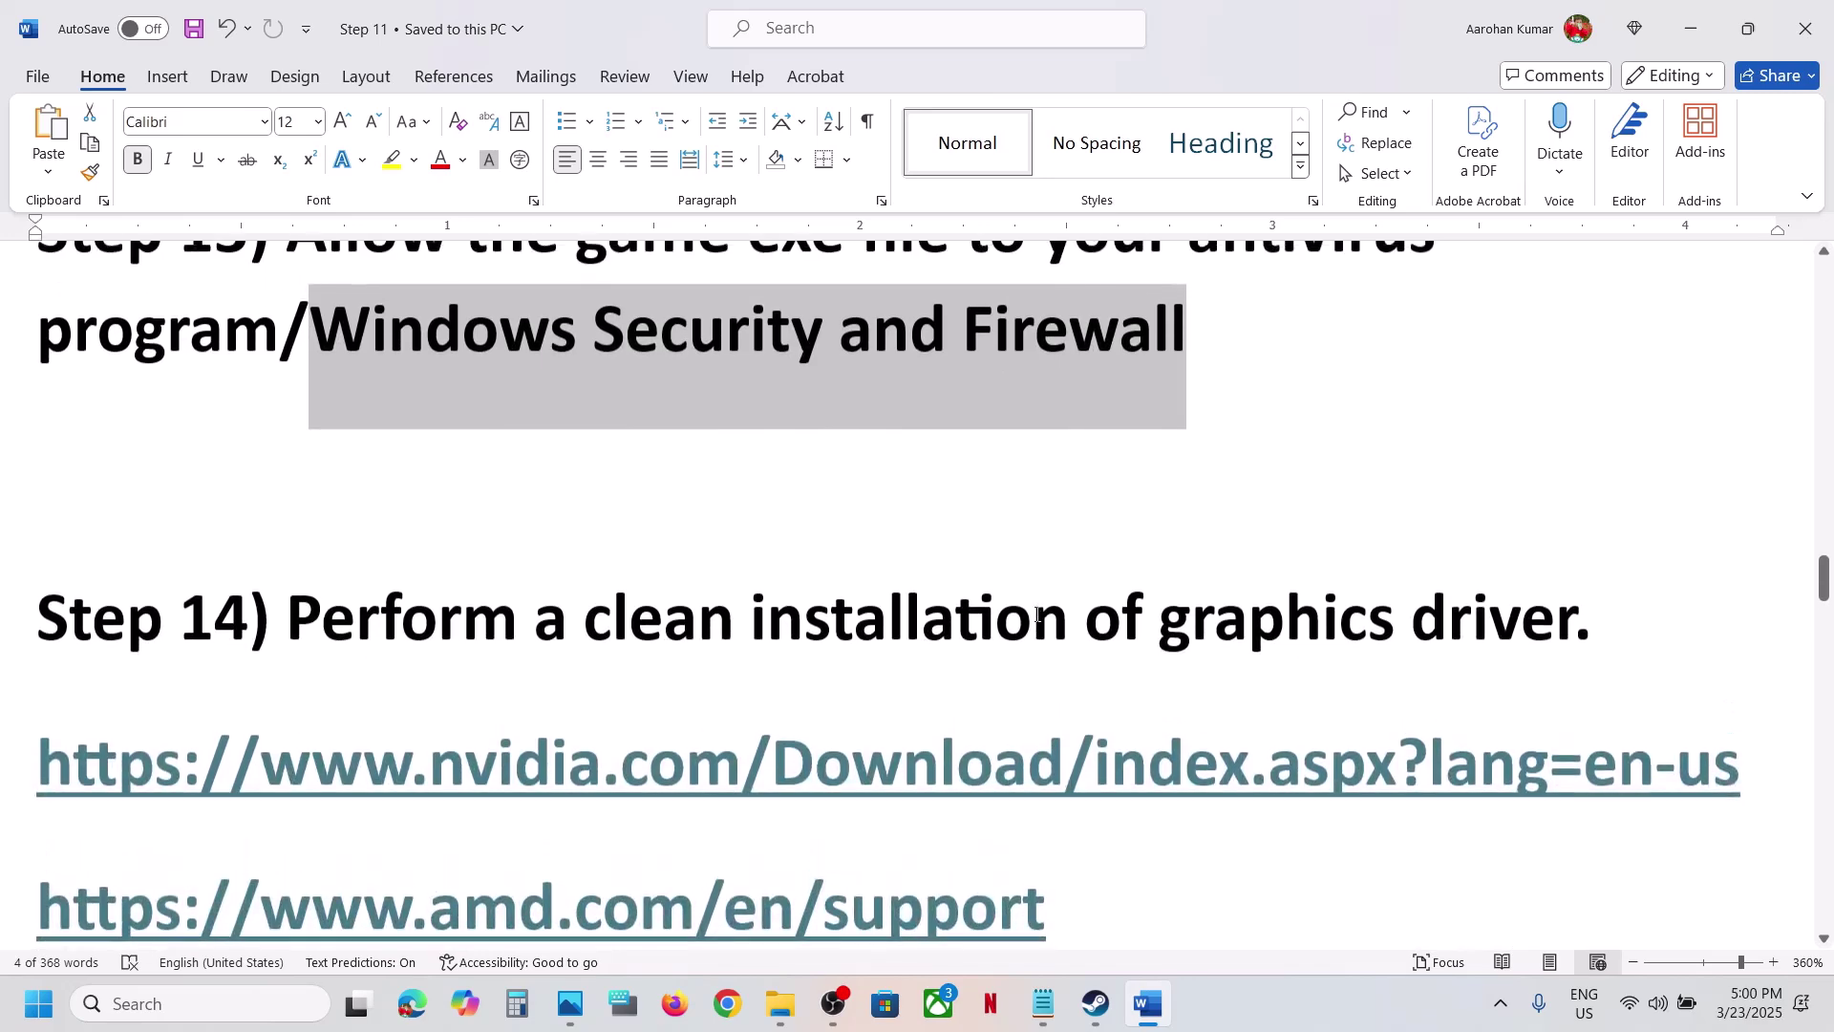
left_click_drag(463, 612, 1572, 625)
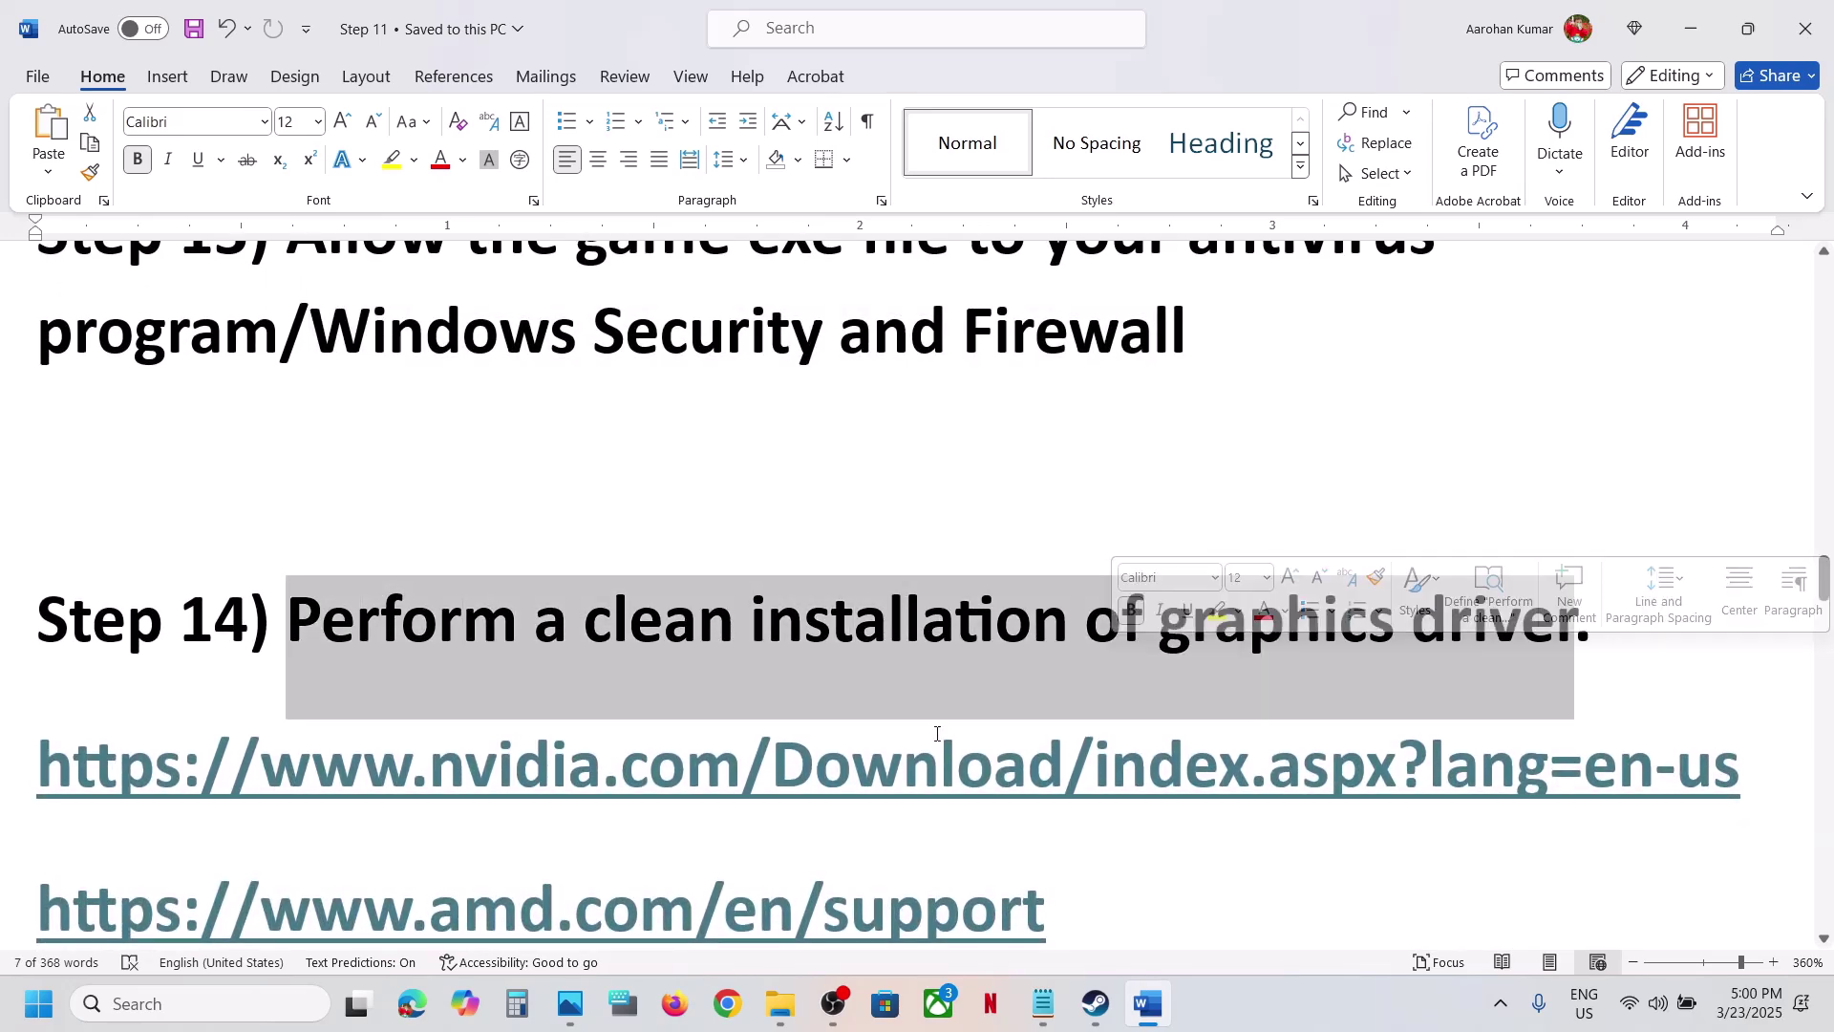
scroll(848, 750, "down", 5)
left_click_drag(430, 425, 1365, 425)
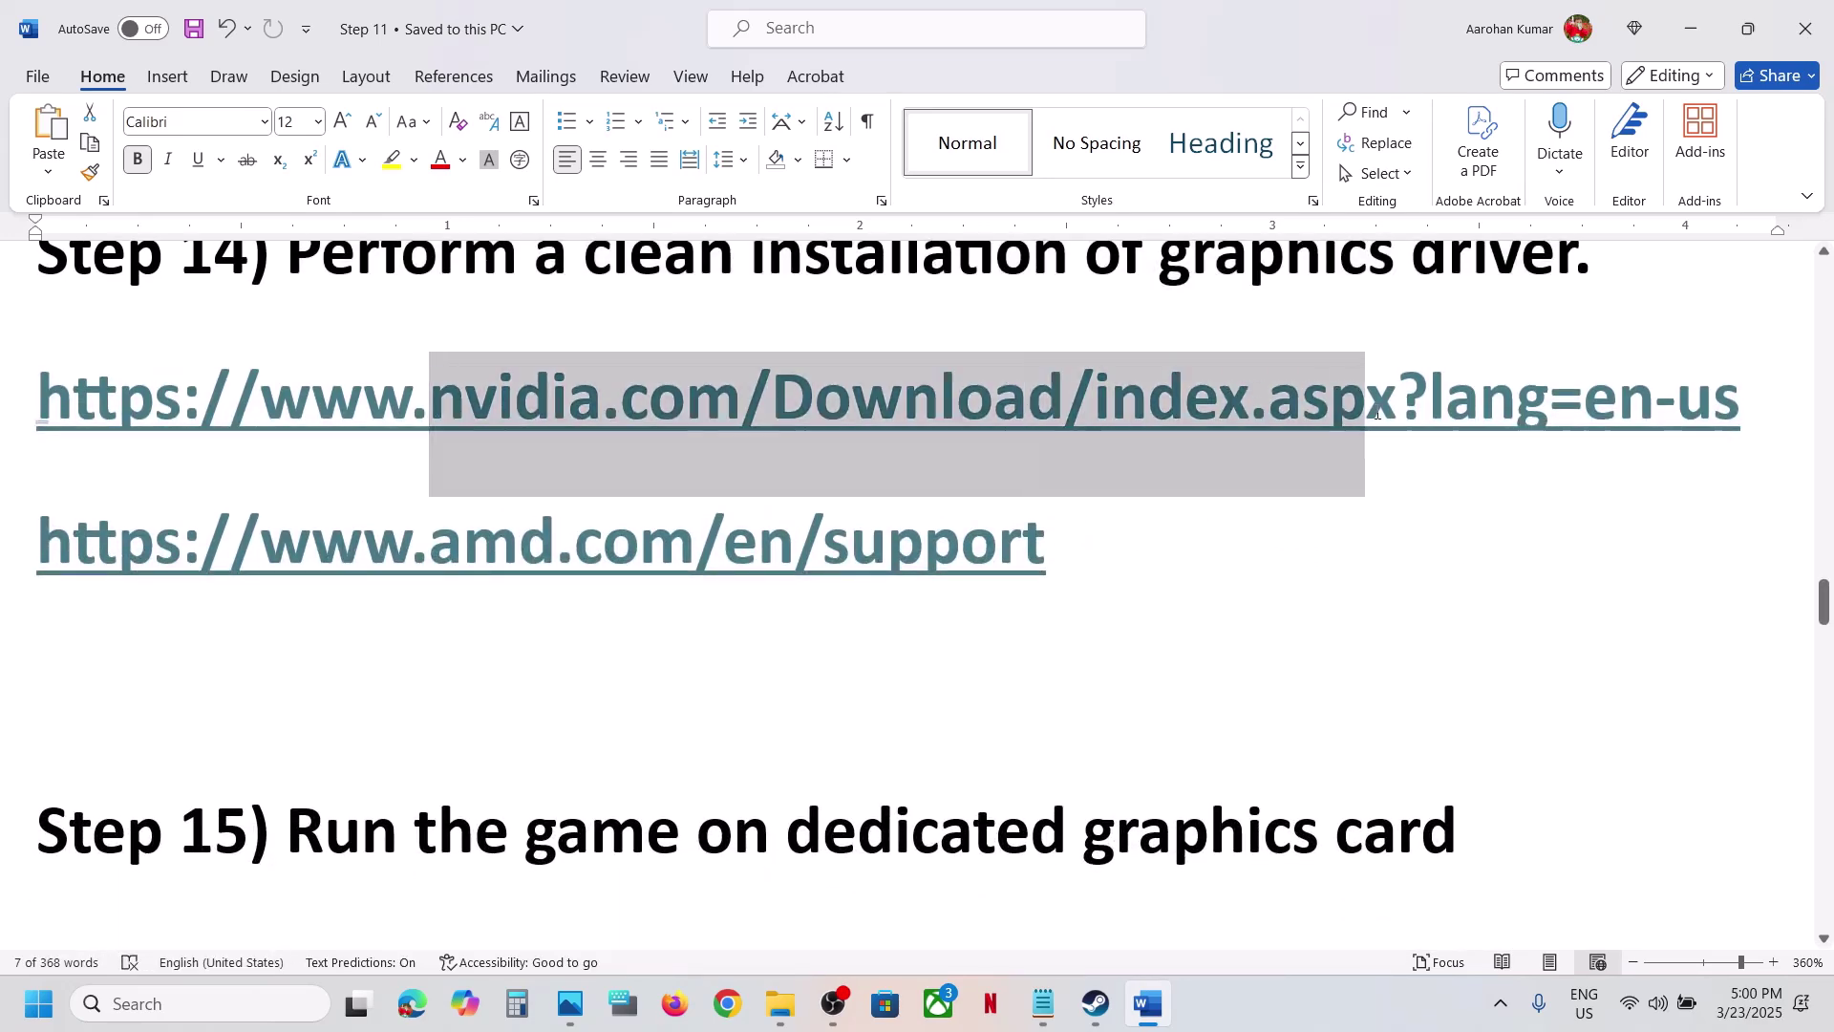
left_click_drag(430, 542, 923, 545)
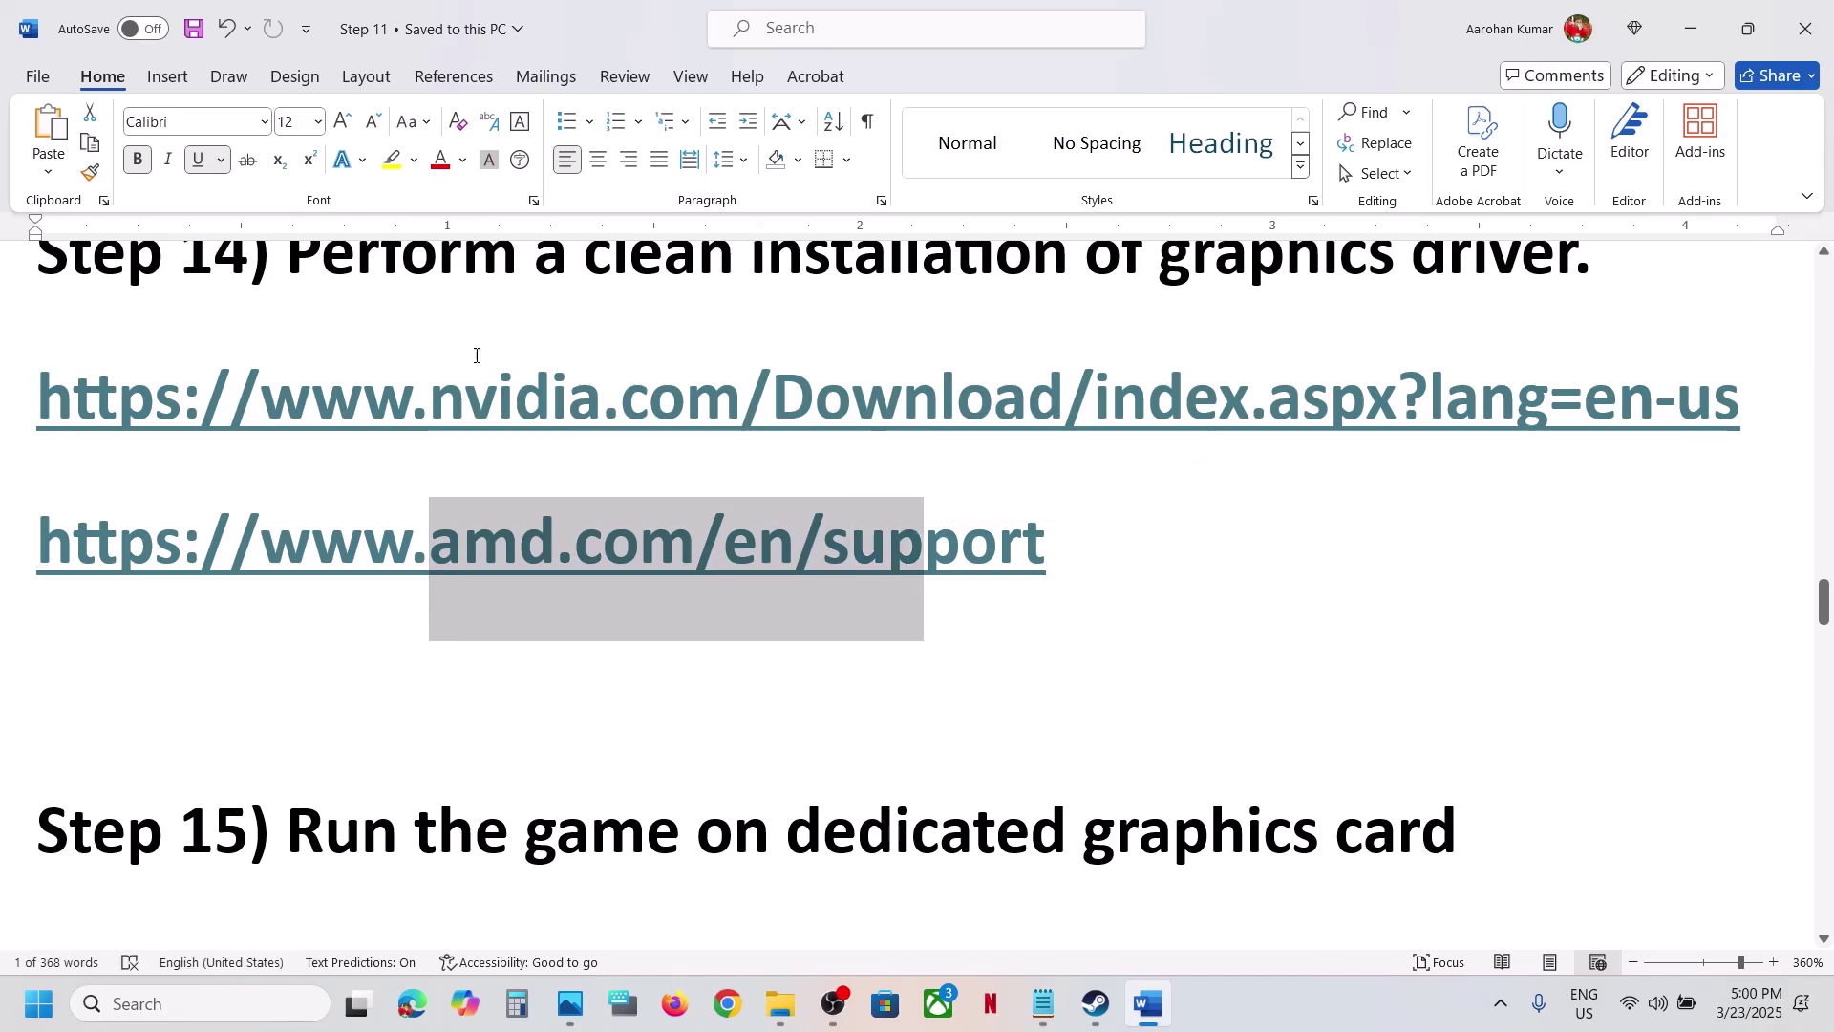
left_click_drag(426, 394, 936, 406)
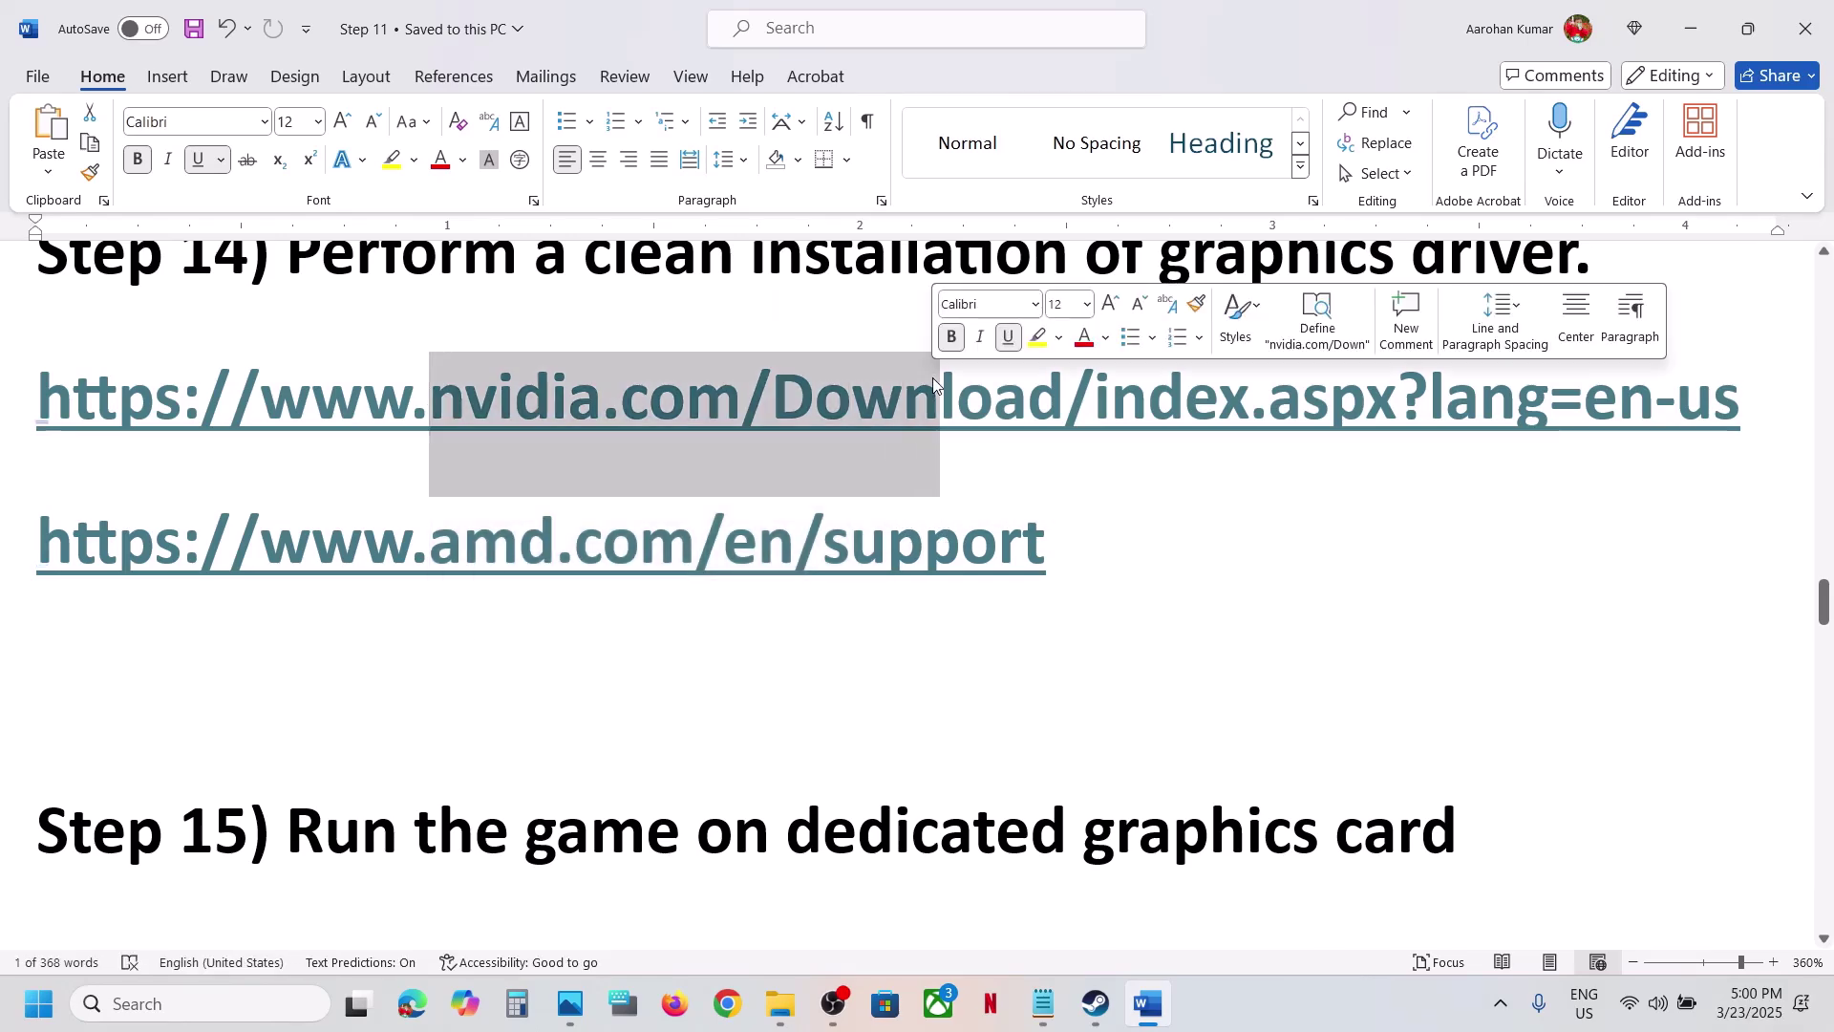
left_click(1095, 1003)
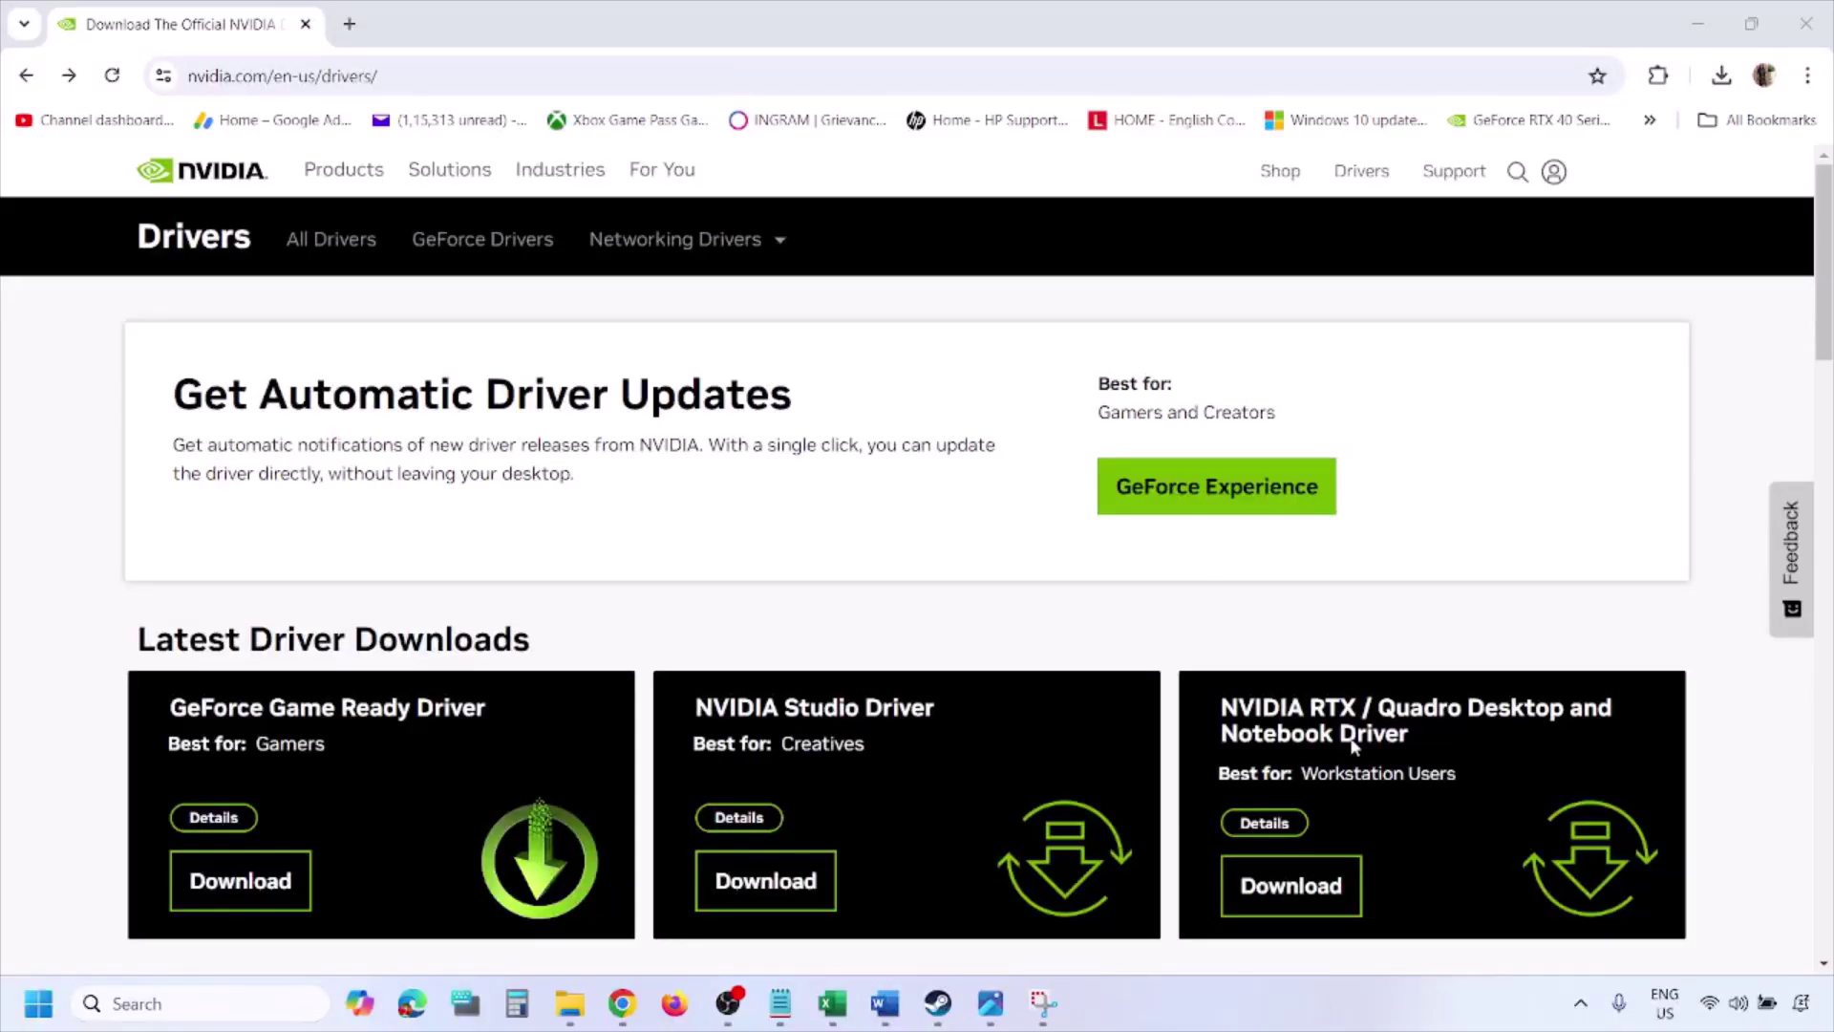
Step: Select Windows 11 in NVIDIA's manual driver search and find drivers for the GeForce RTX 3050 Laptop GPU
scroll(428, 584, "down", 8)
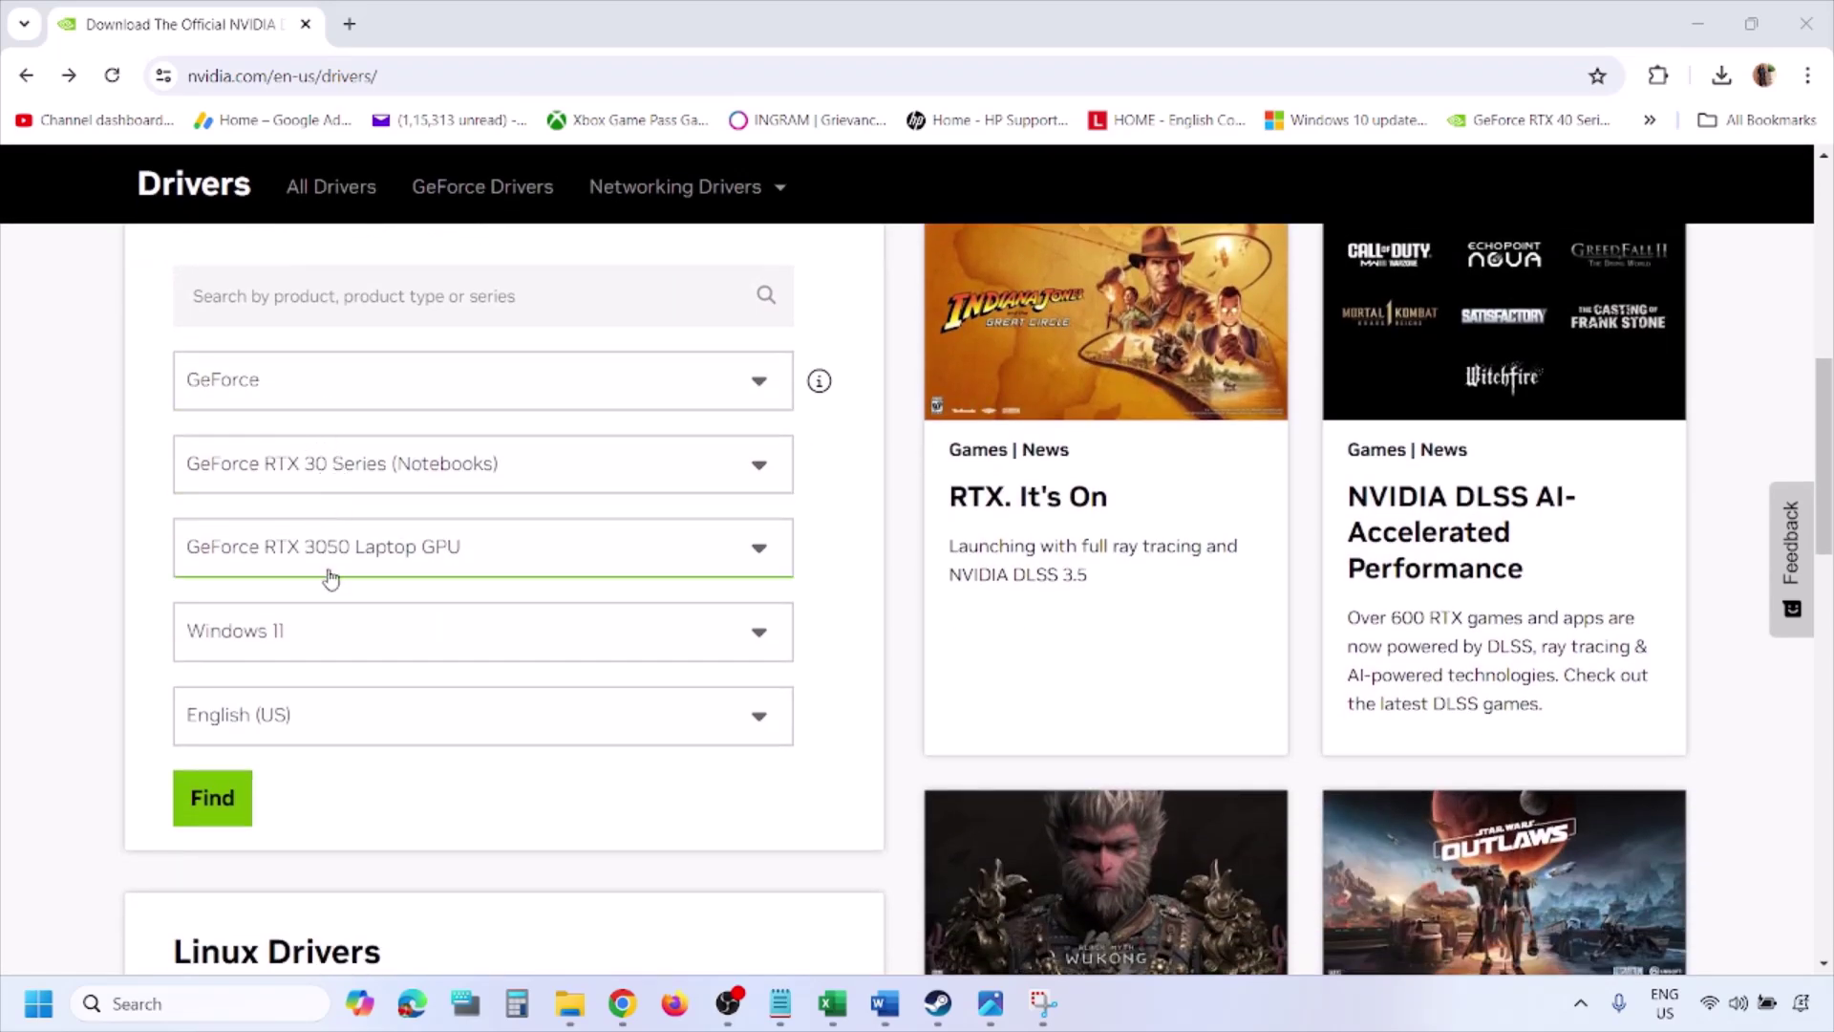
left_click(302, 636)
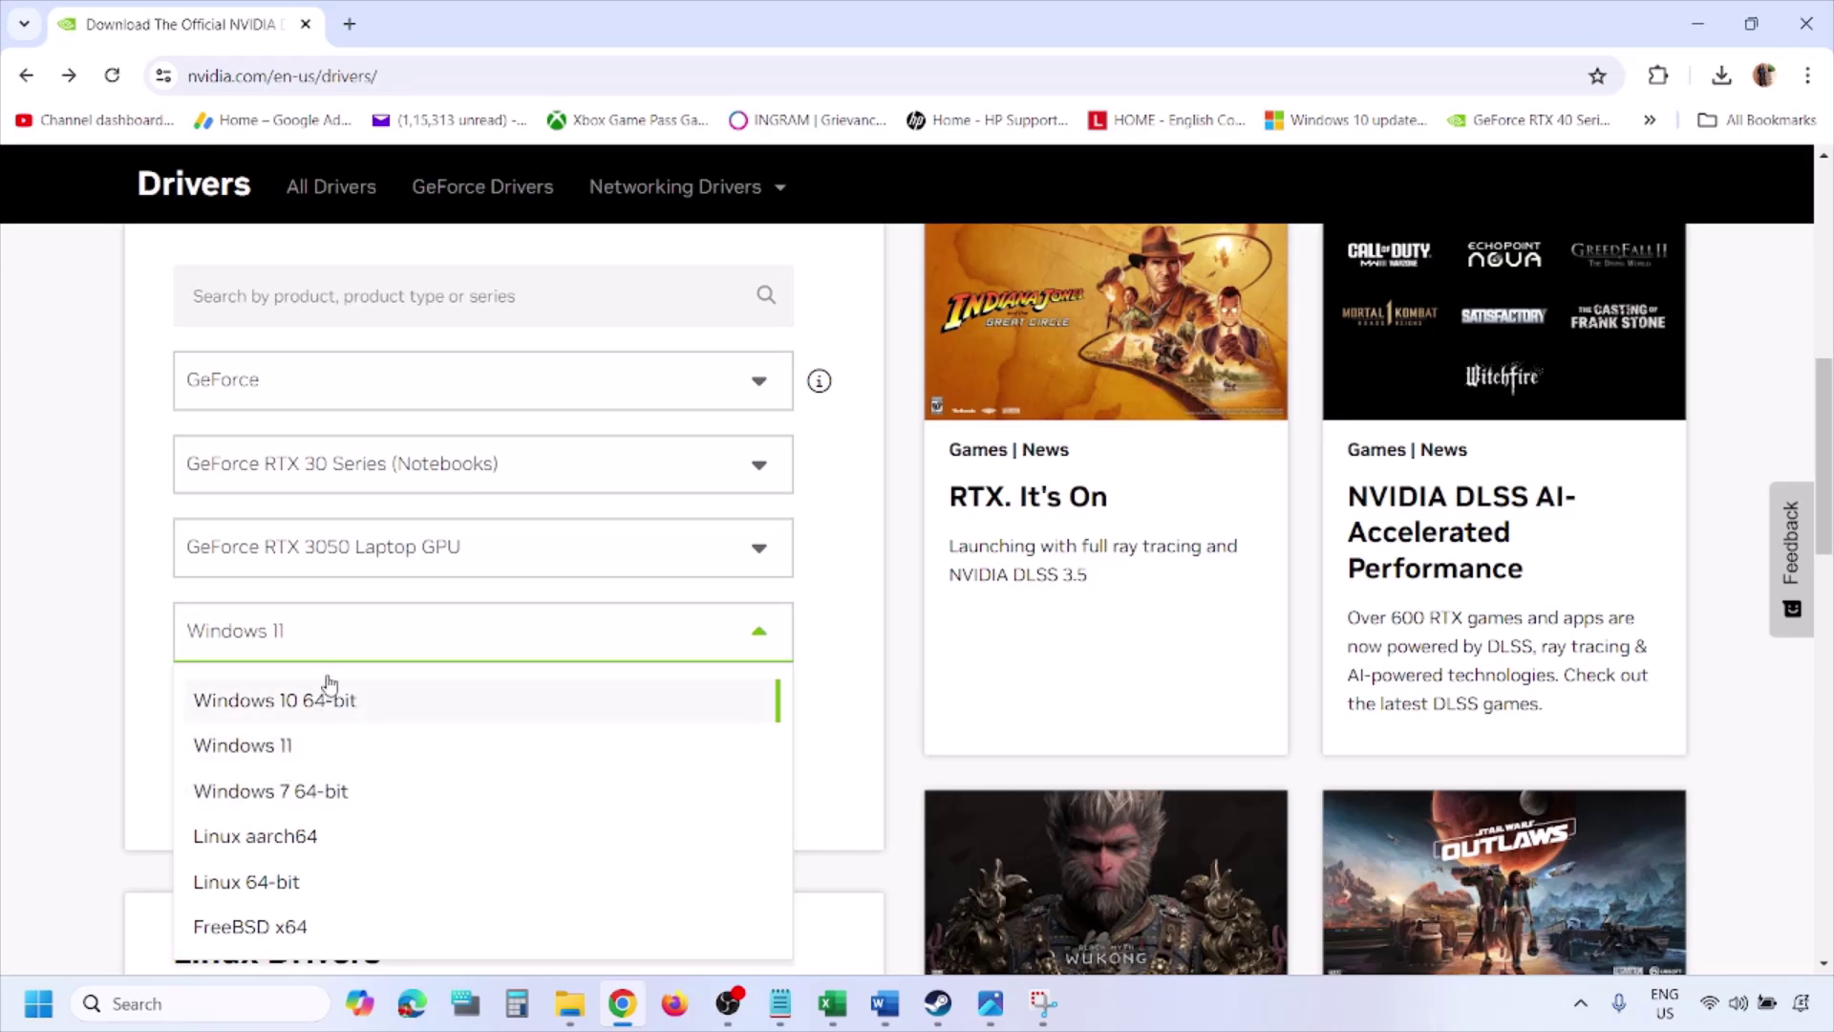
left_click(268, 749)
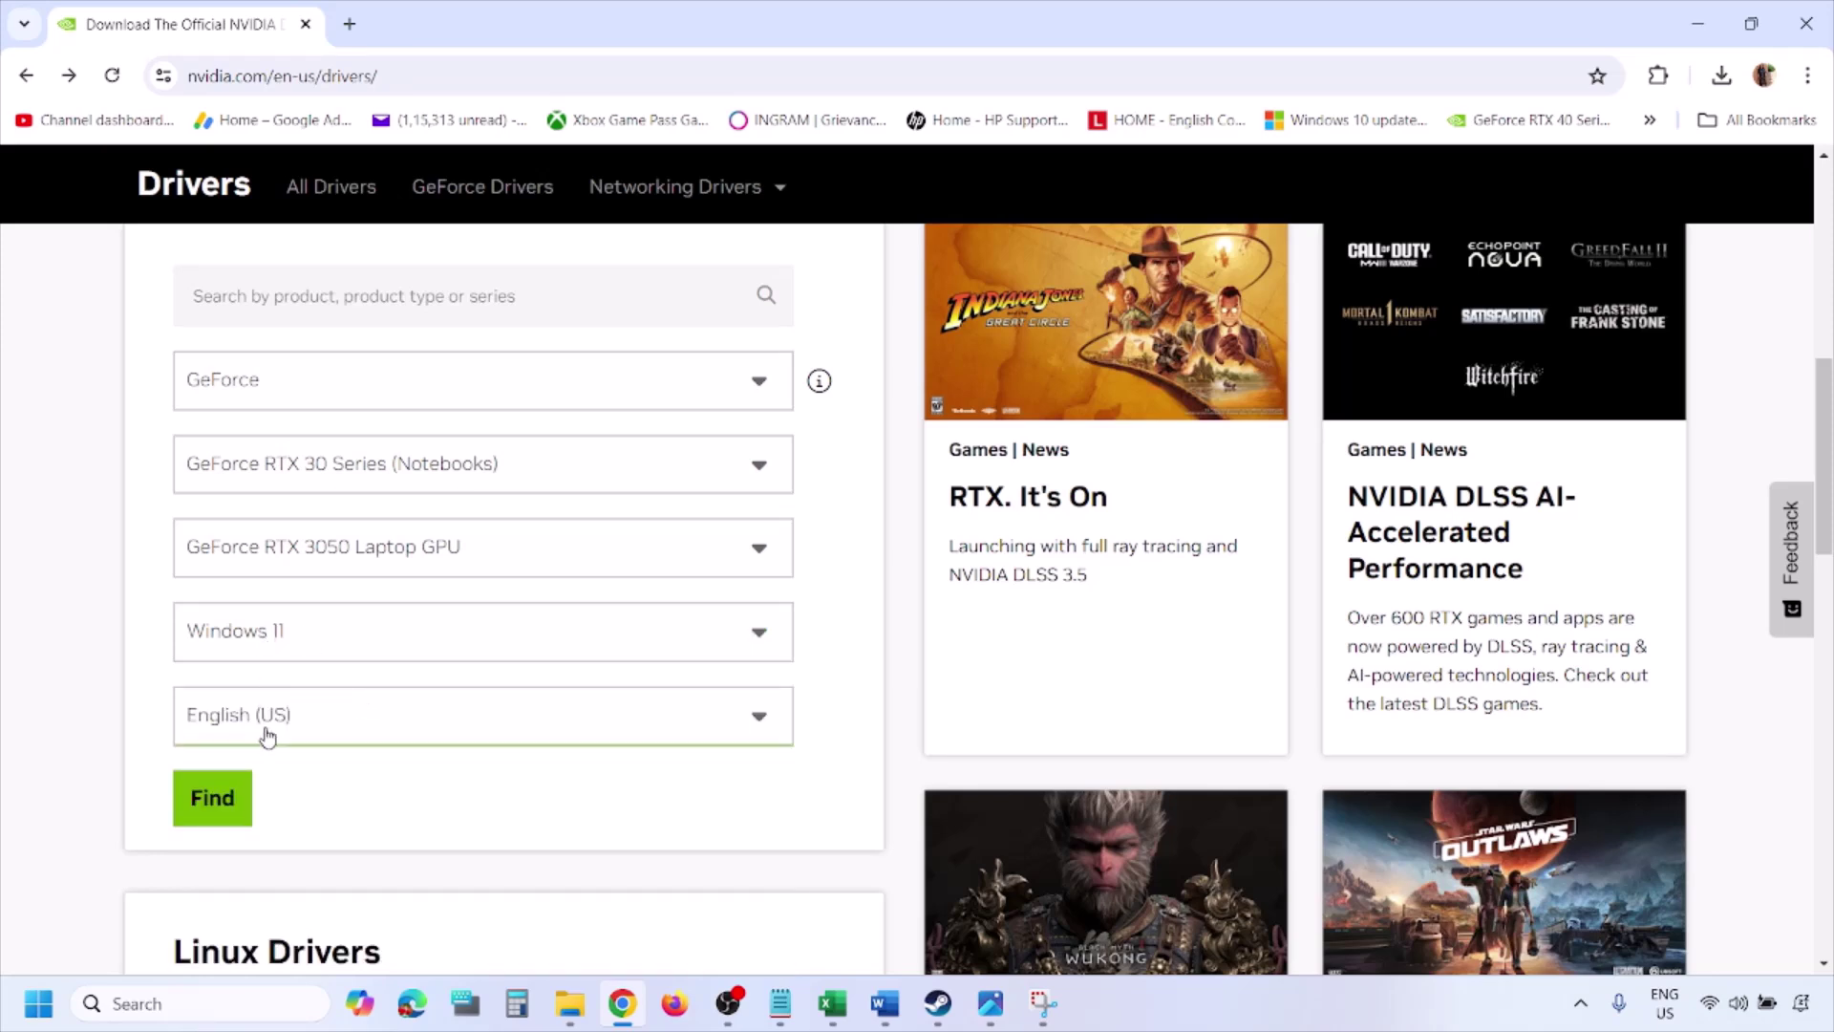
left_click(215, 803)
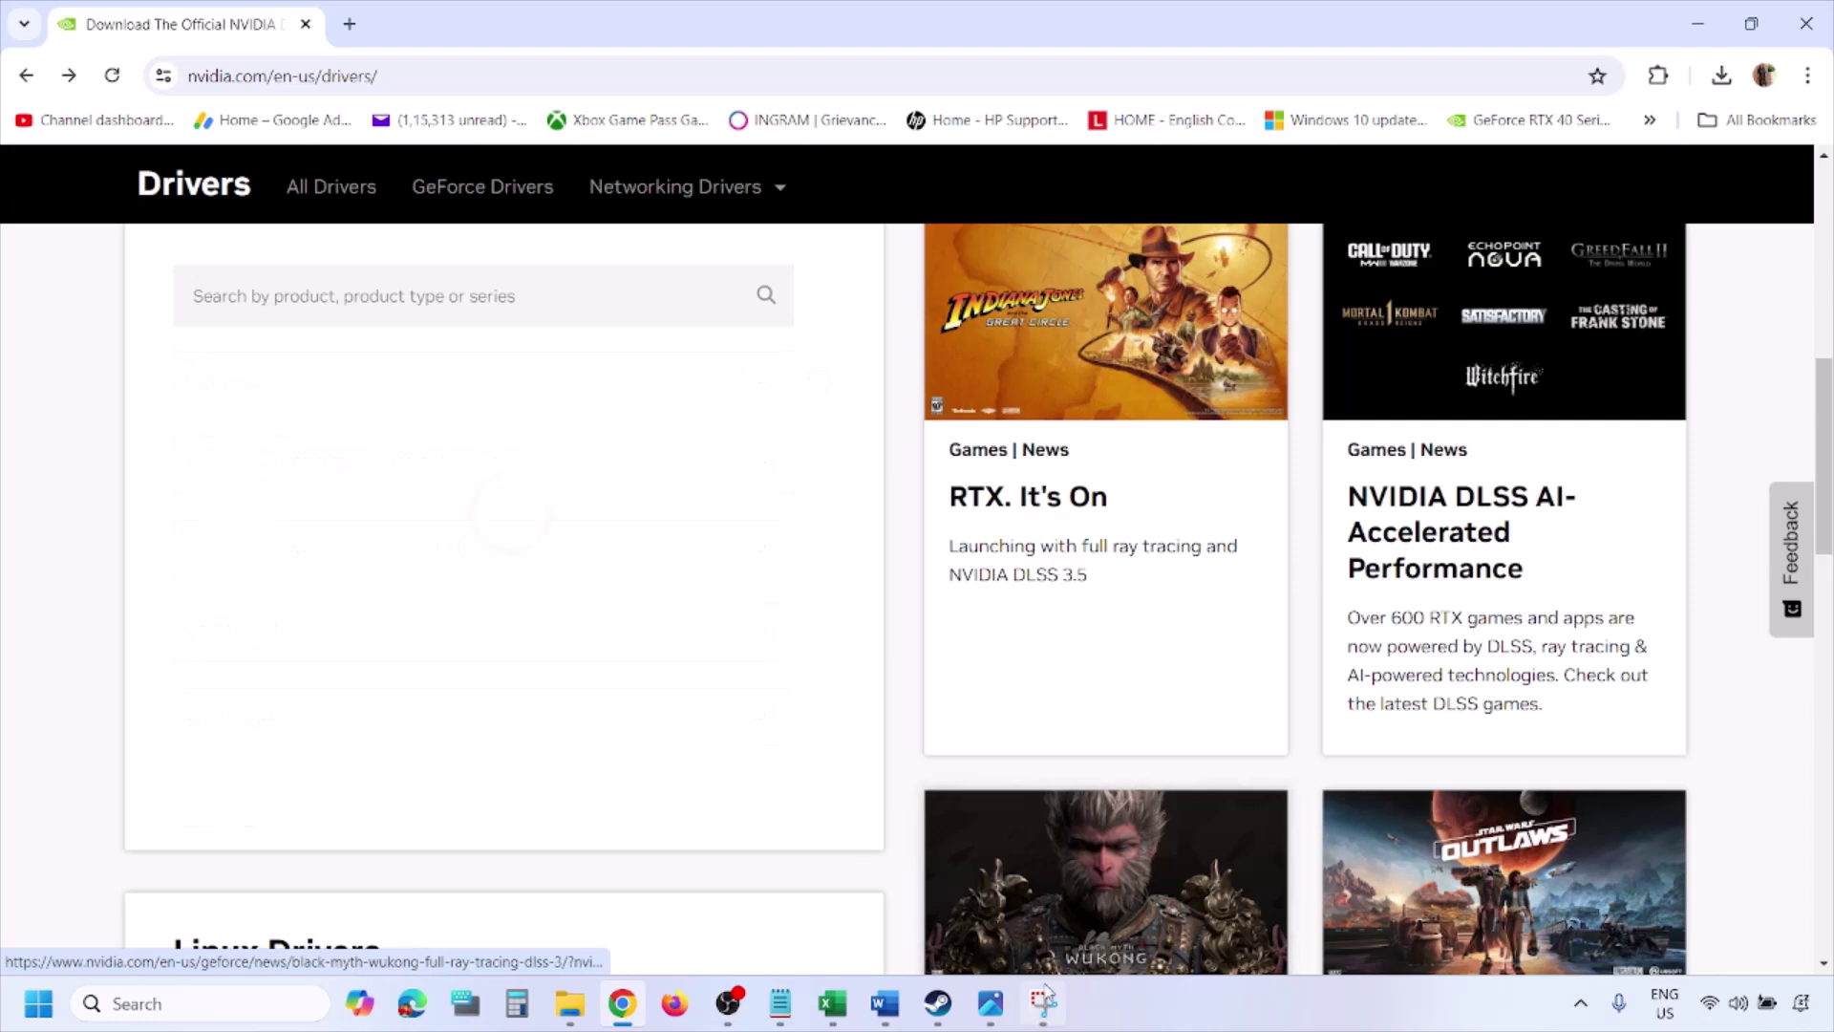
Step: Switch to Photos and review the NVIDIA driver download and clean installation screenshots from 1.png through 5.png
left_click(993, 1010)
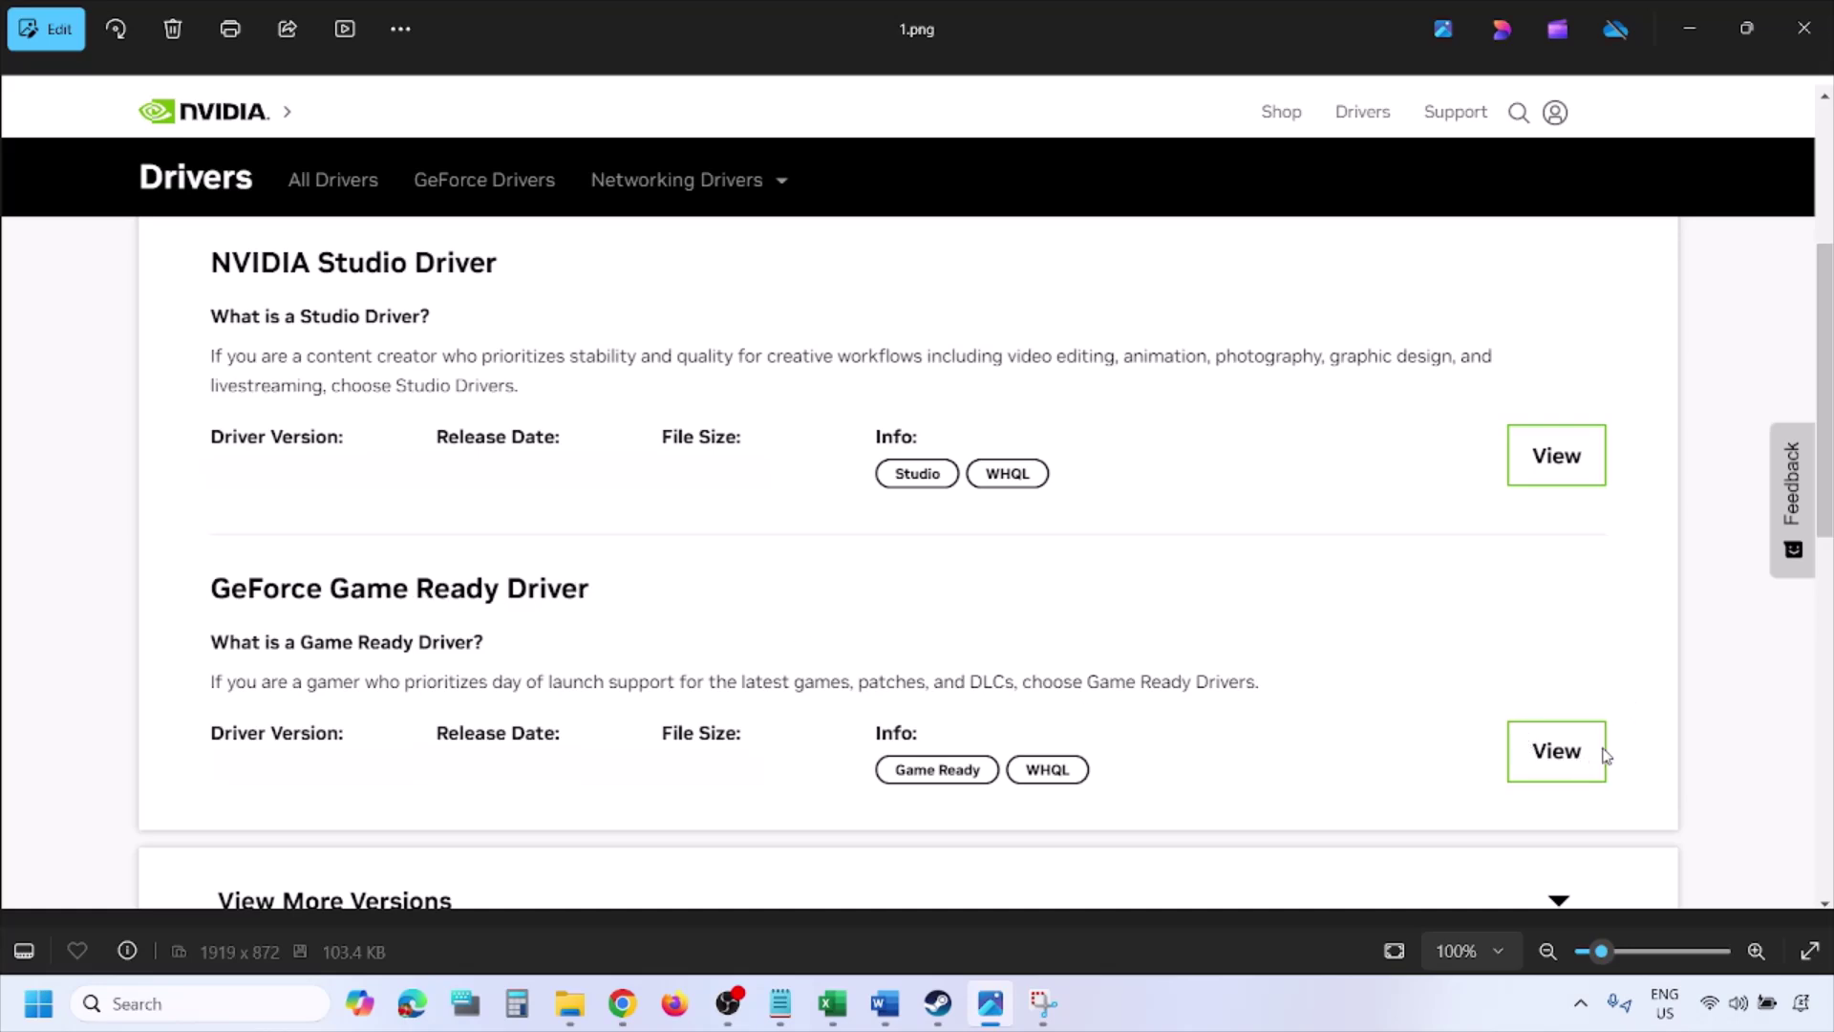
key("Right")
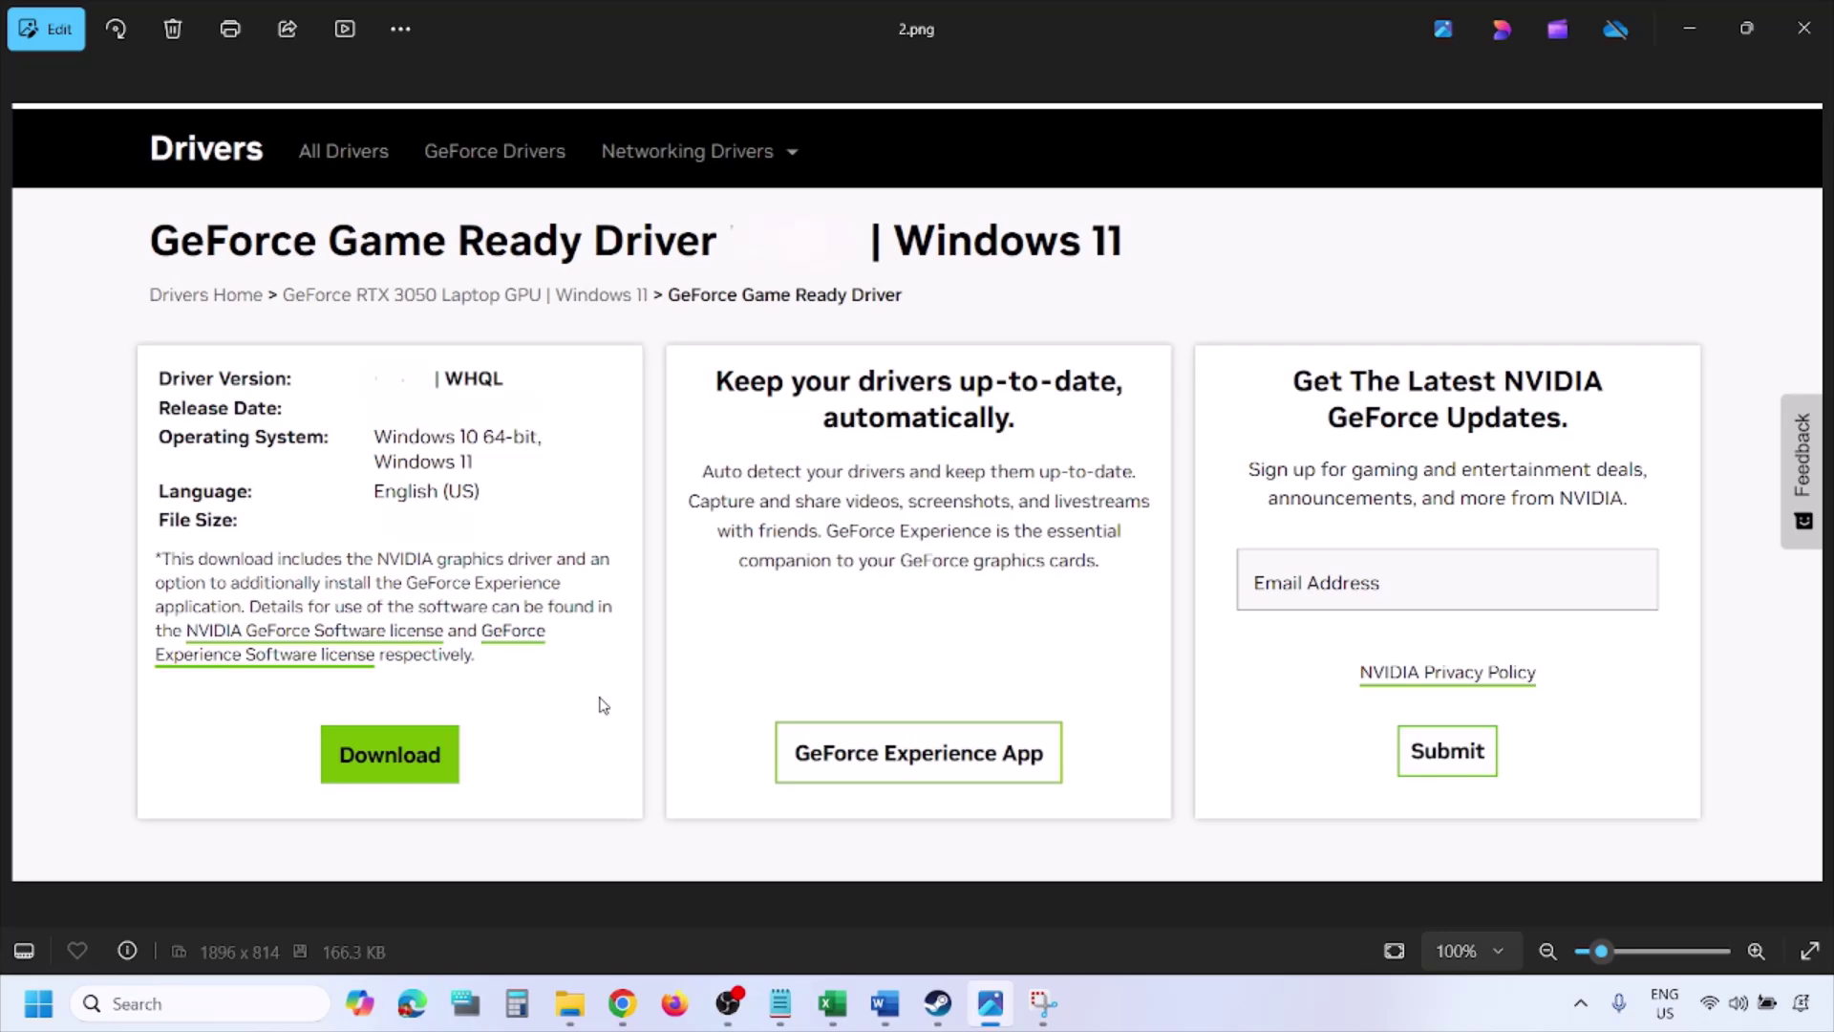
key("Right")
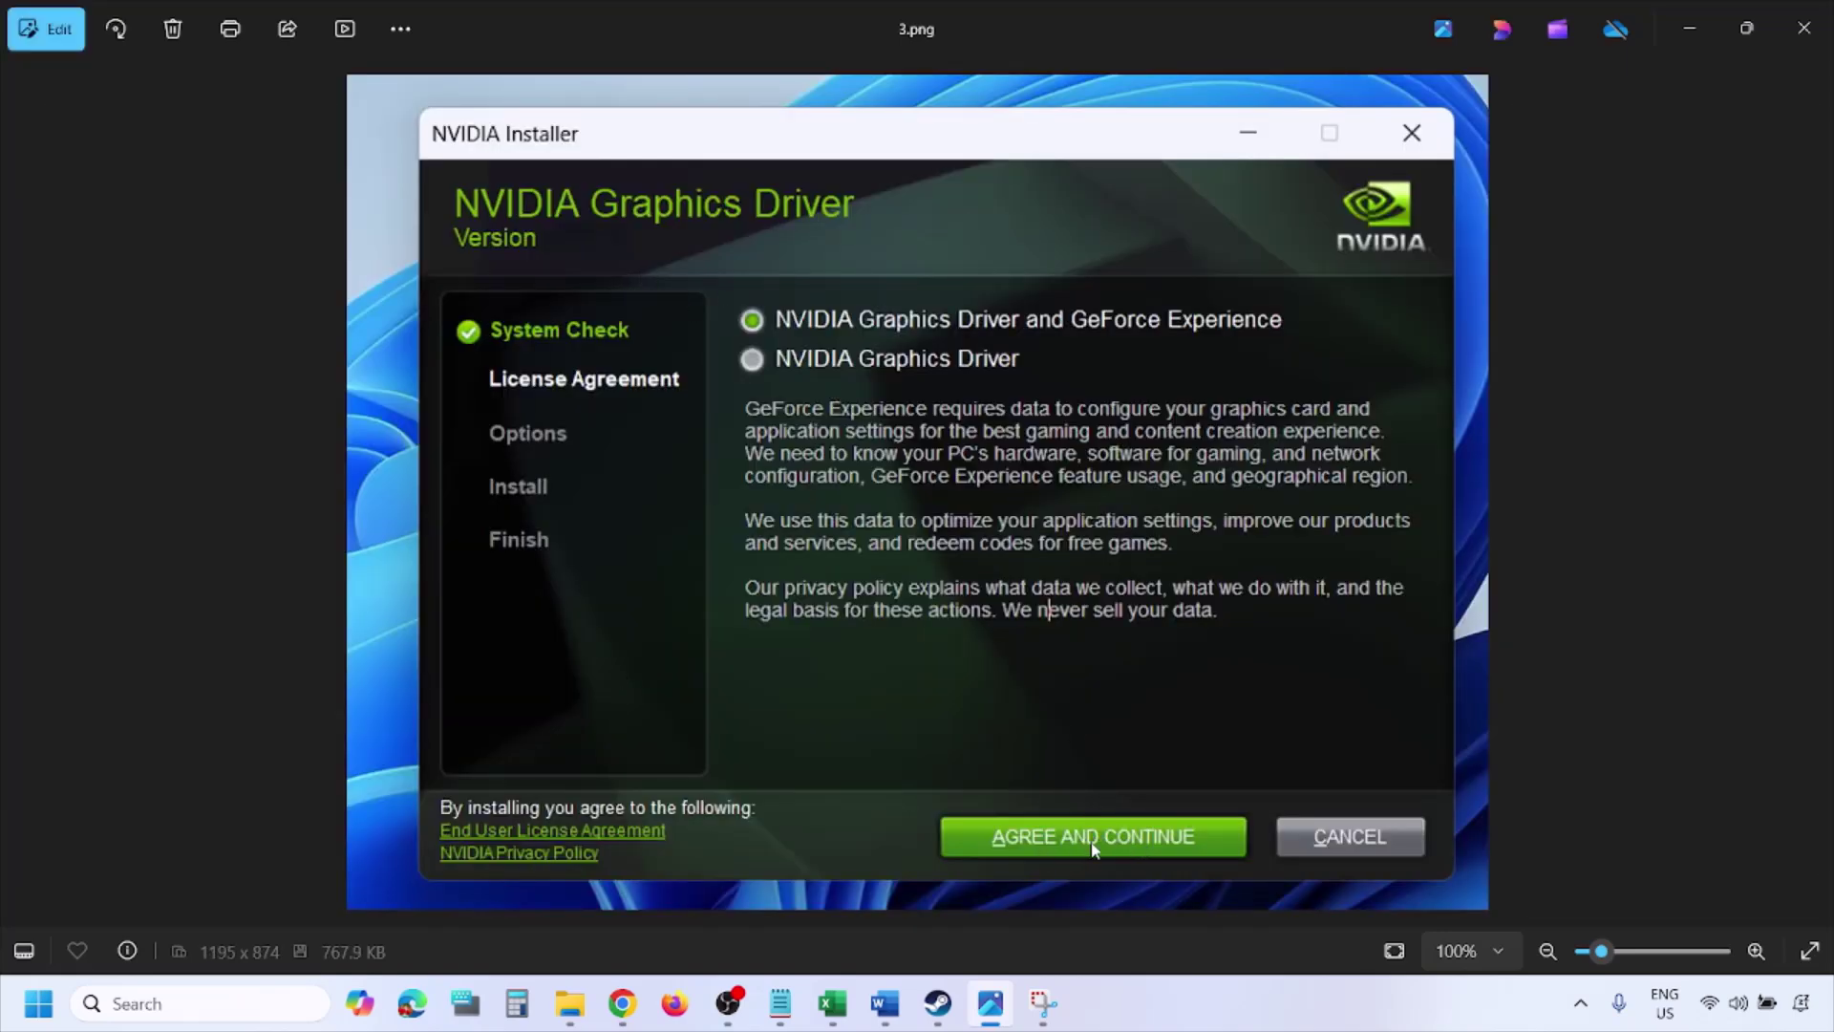
key("Right")
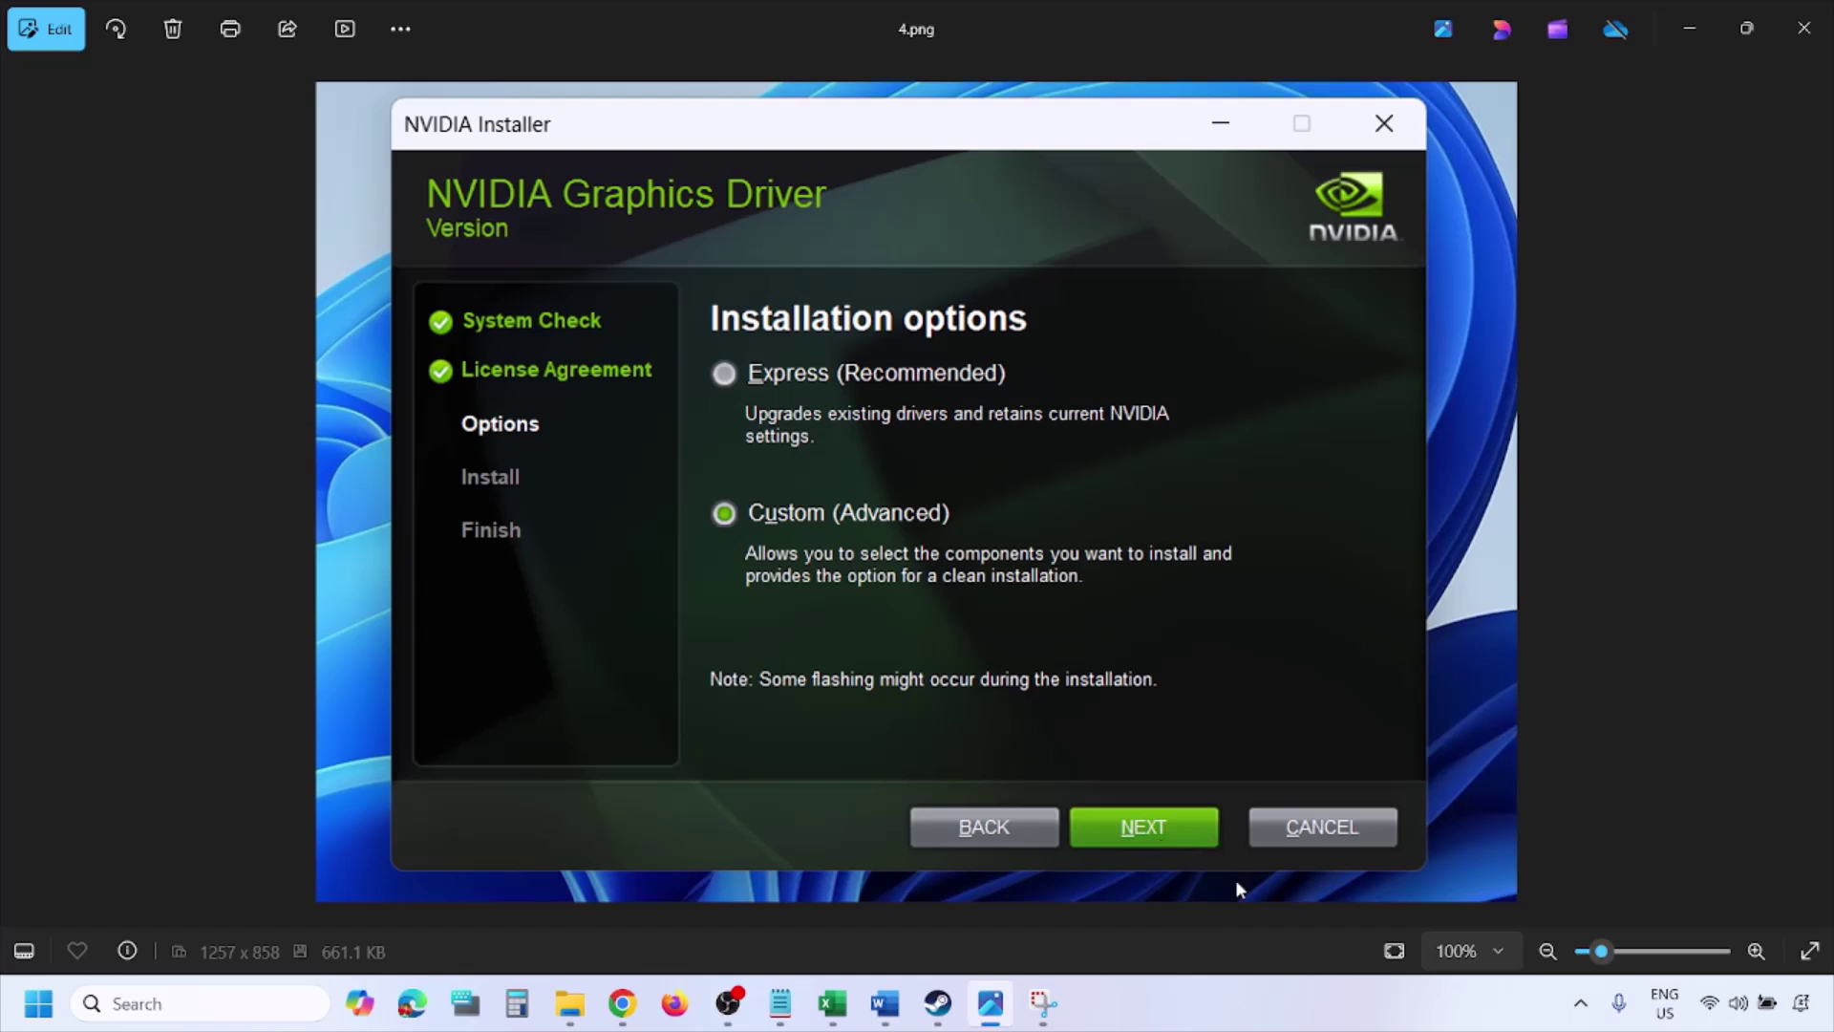
key("Right")
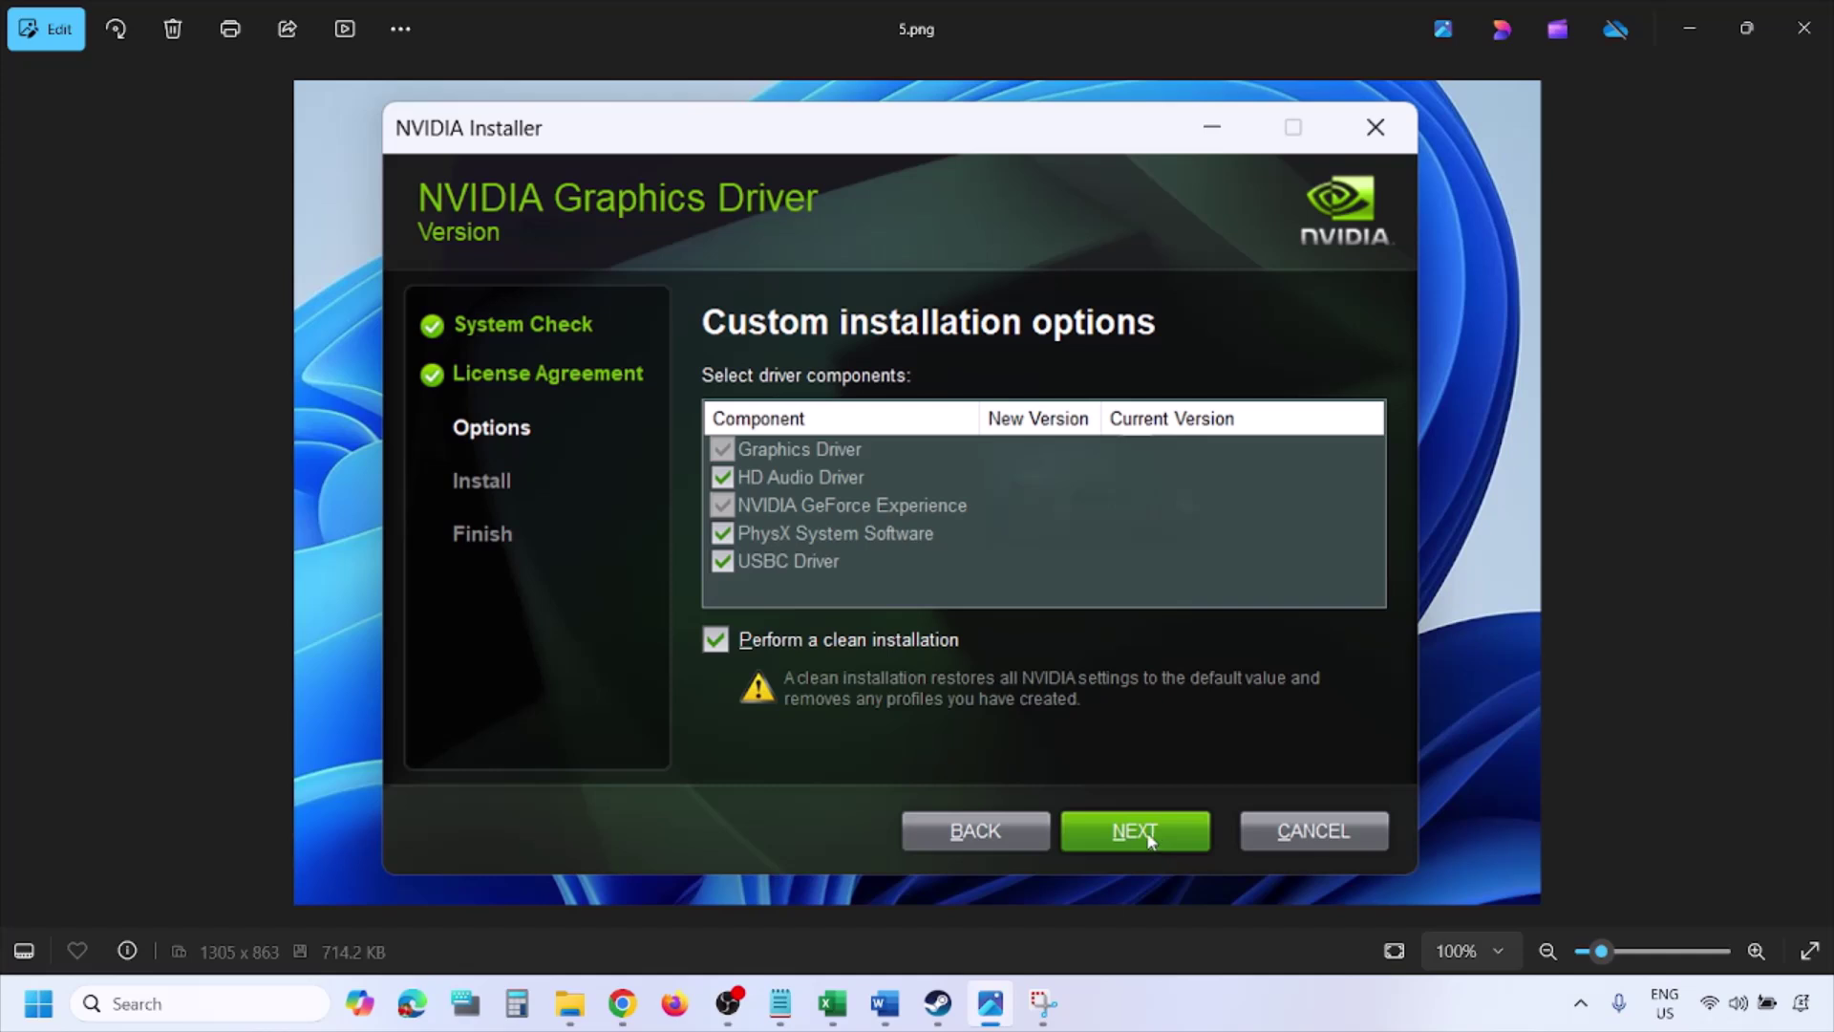
left_click(38, 1003)
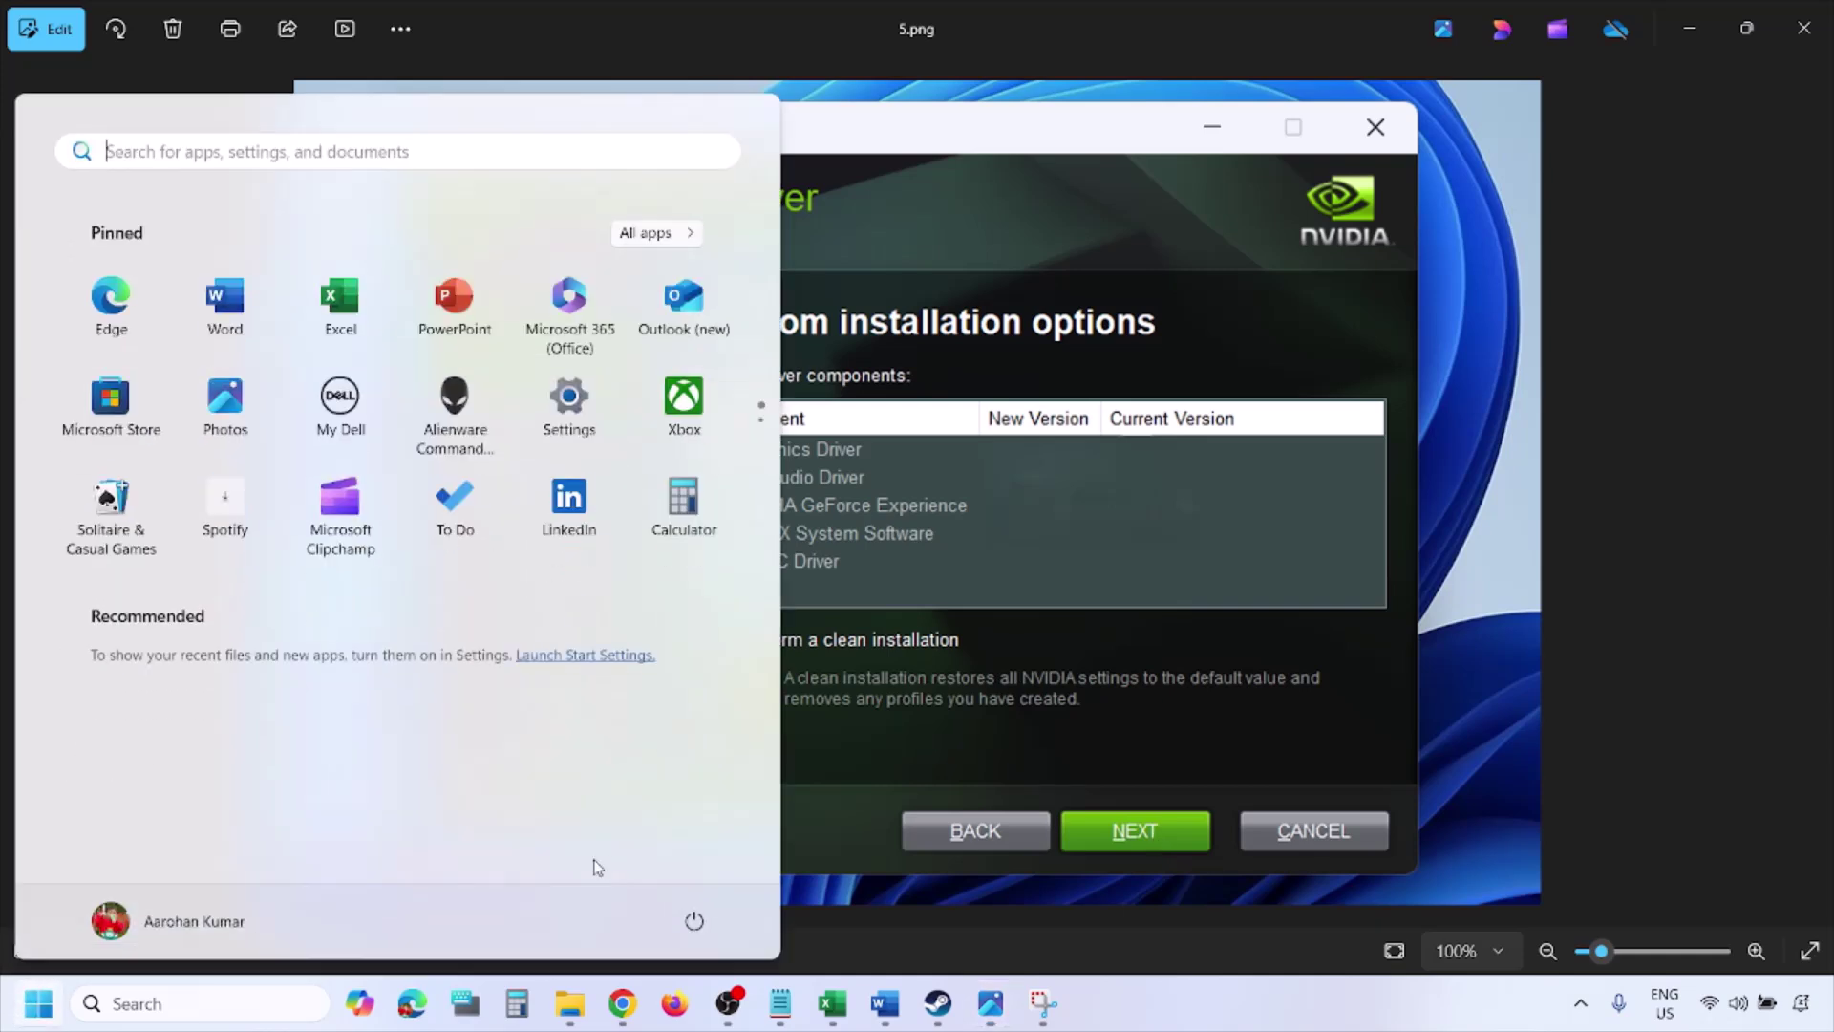
left_click(695, 920)
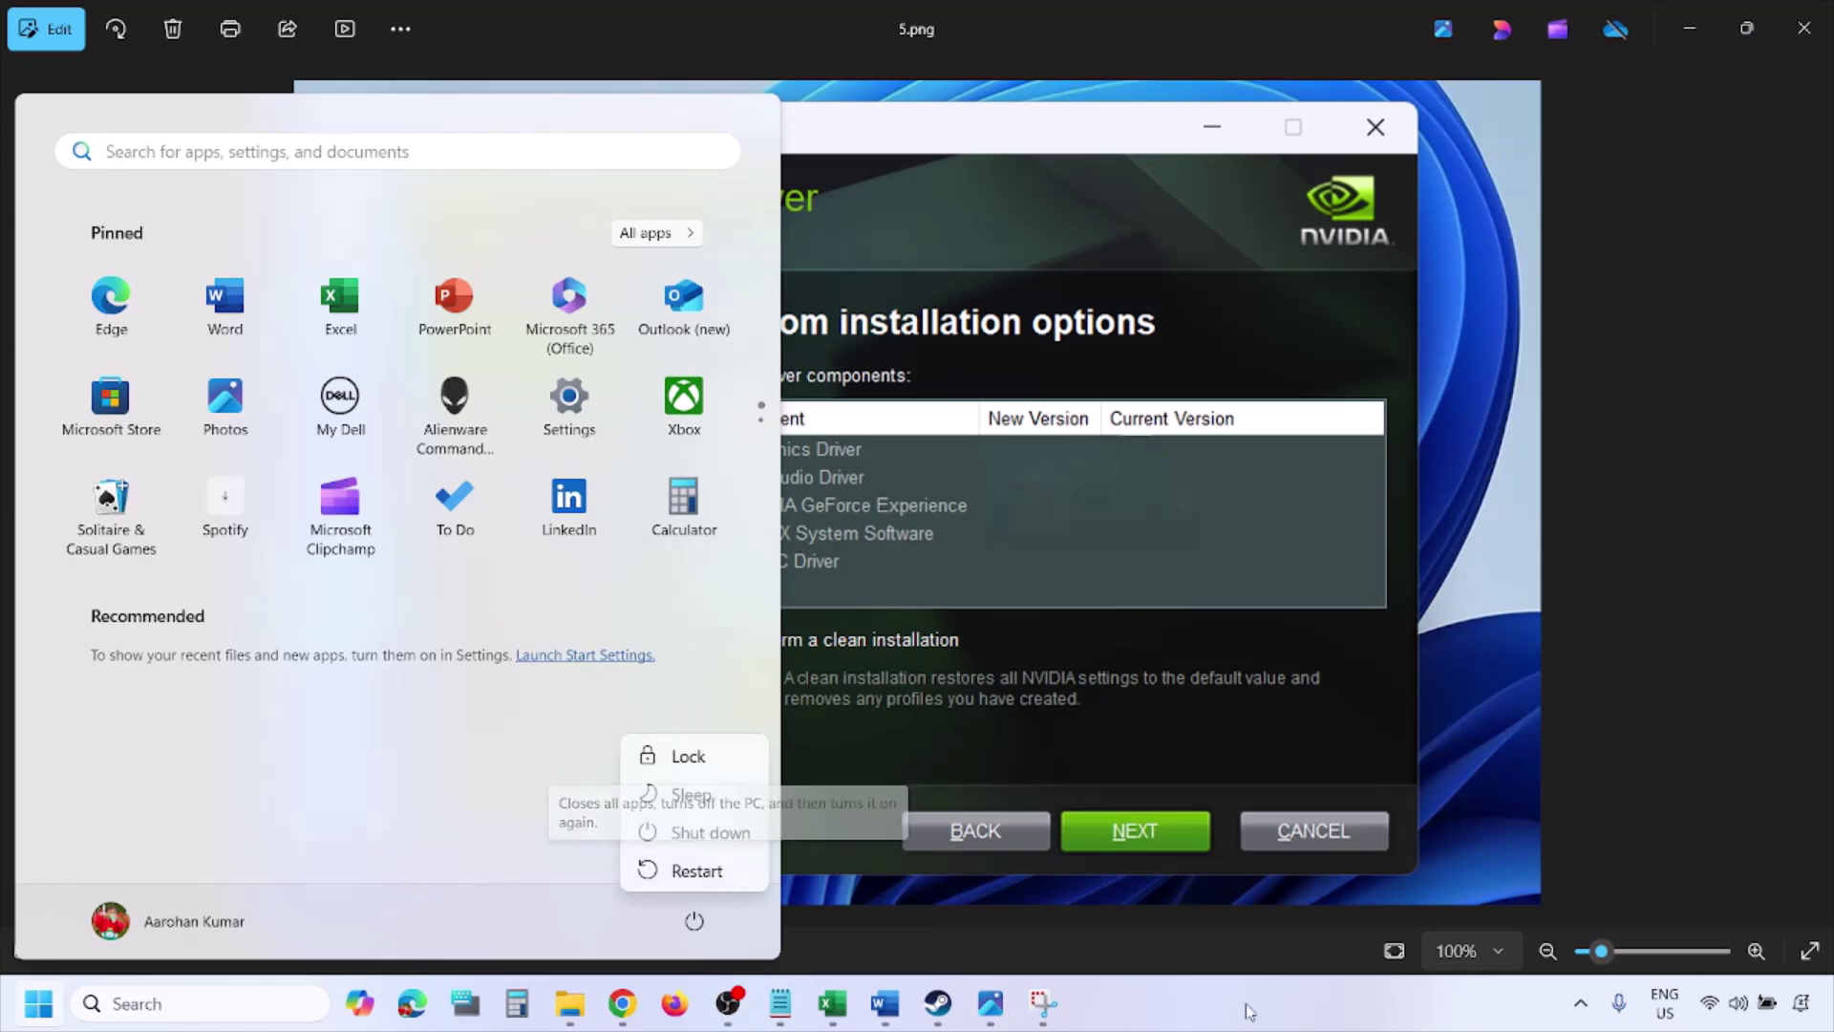
key("Escape")
key("Escape")
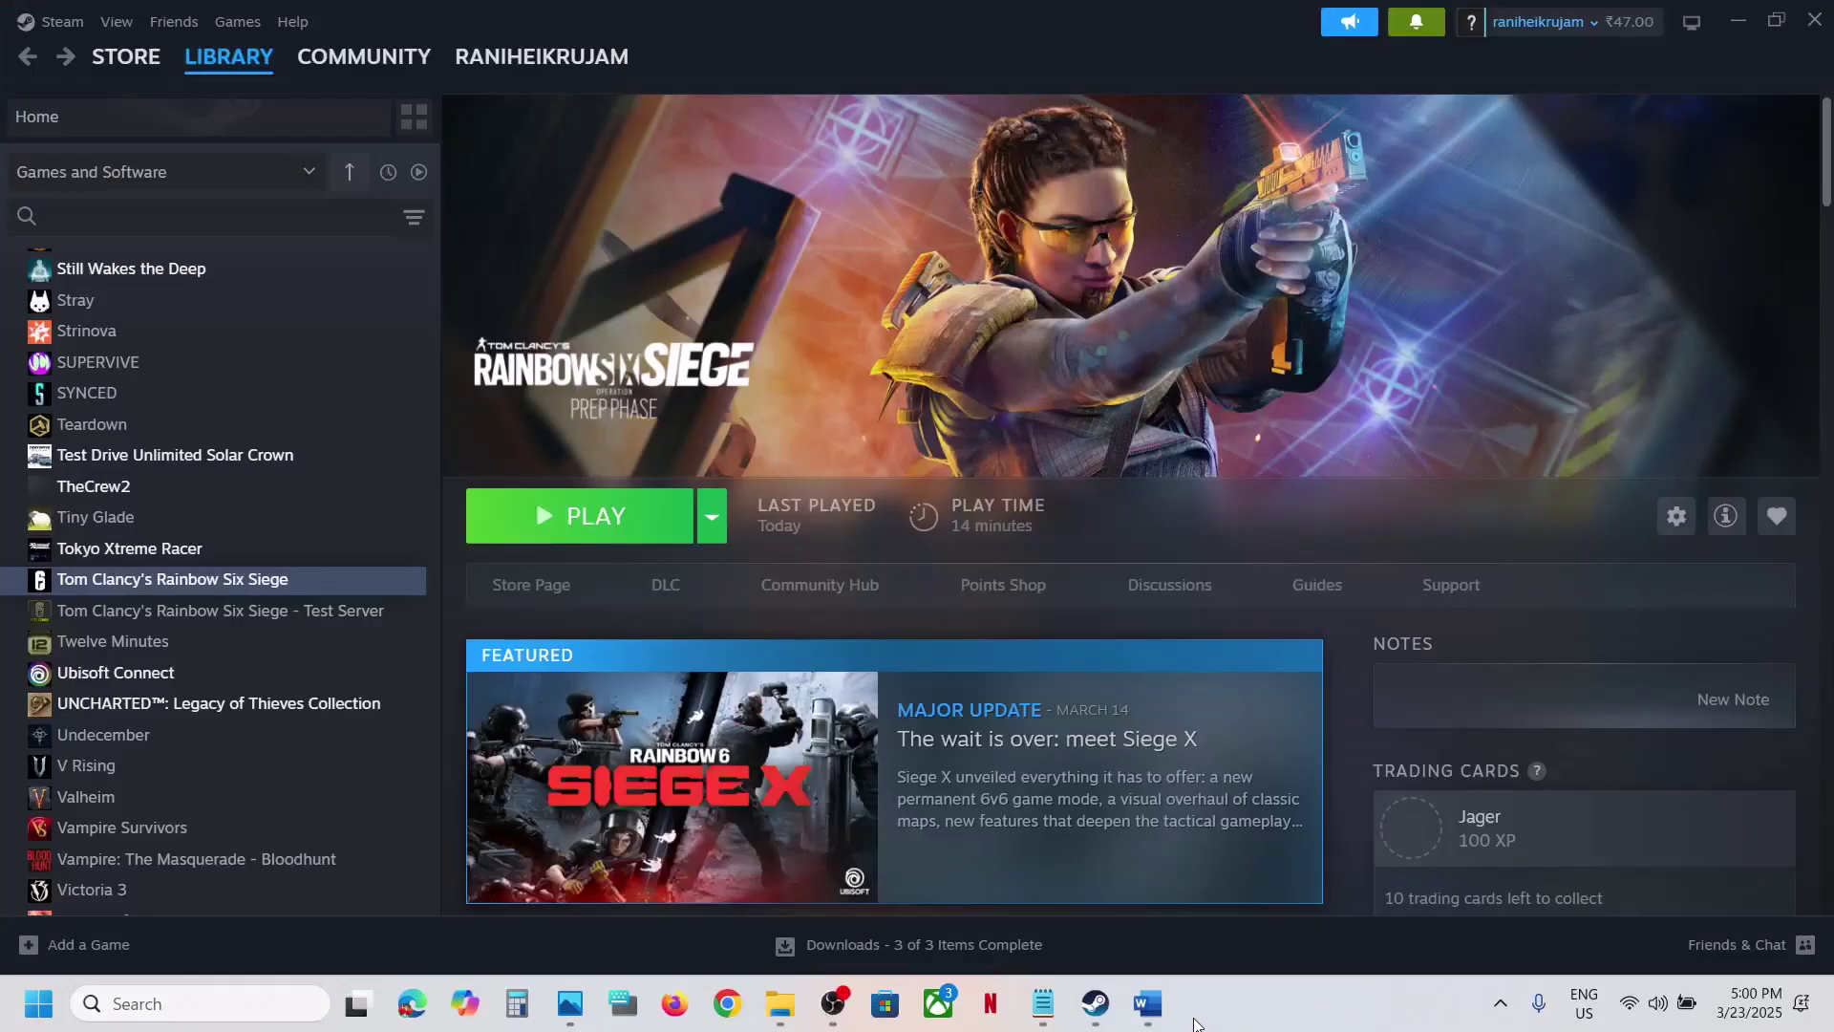
Step: Switch to the Word document and highlight the AMD support link under Step 14
left_click(1160, 1019)
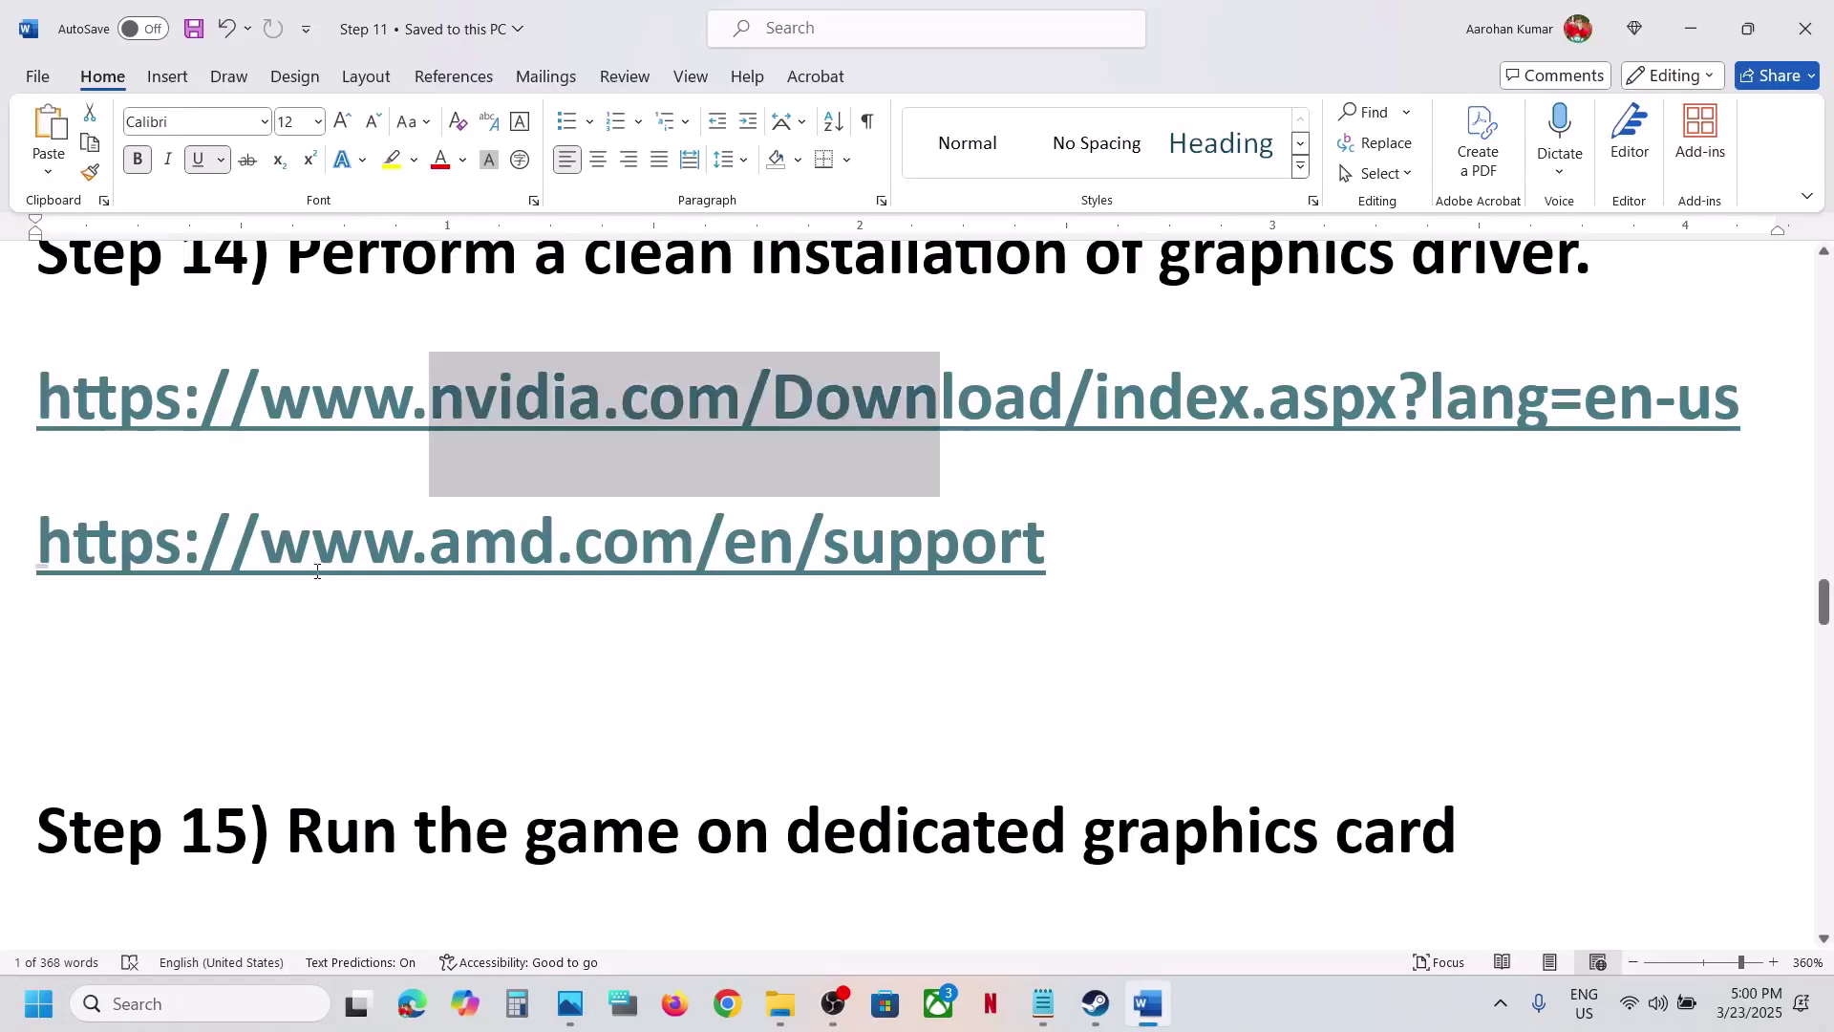
left_click_drag(287, 559, 1133, 549)
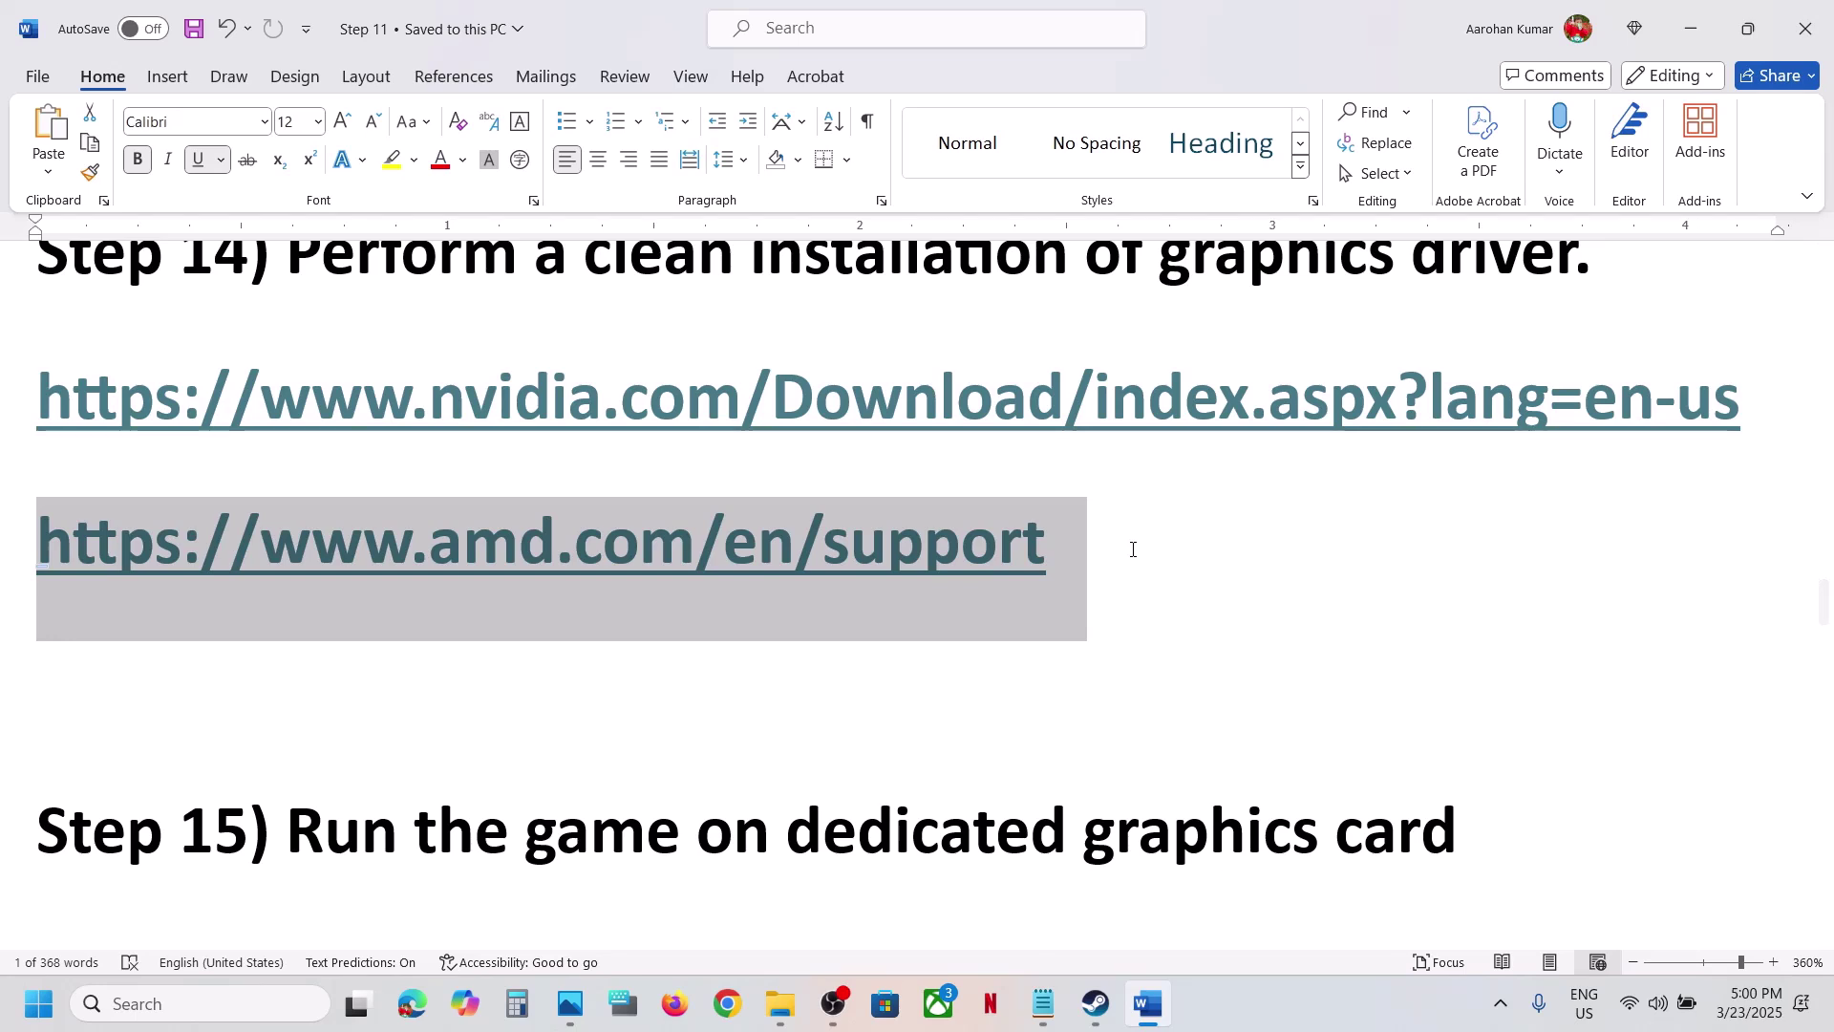
mouse_move(1136, 557)
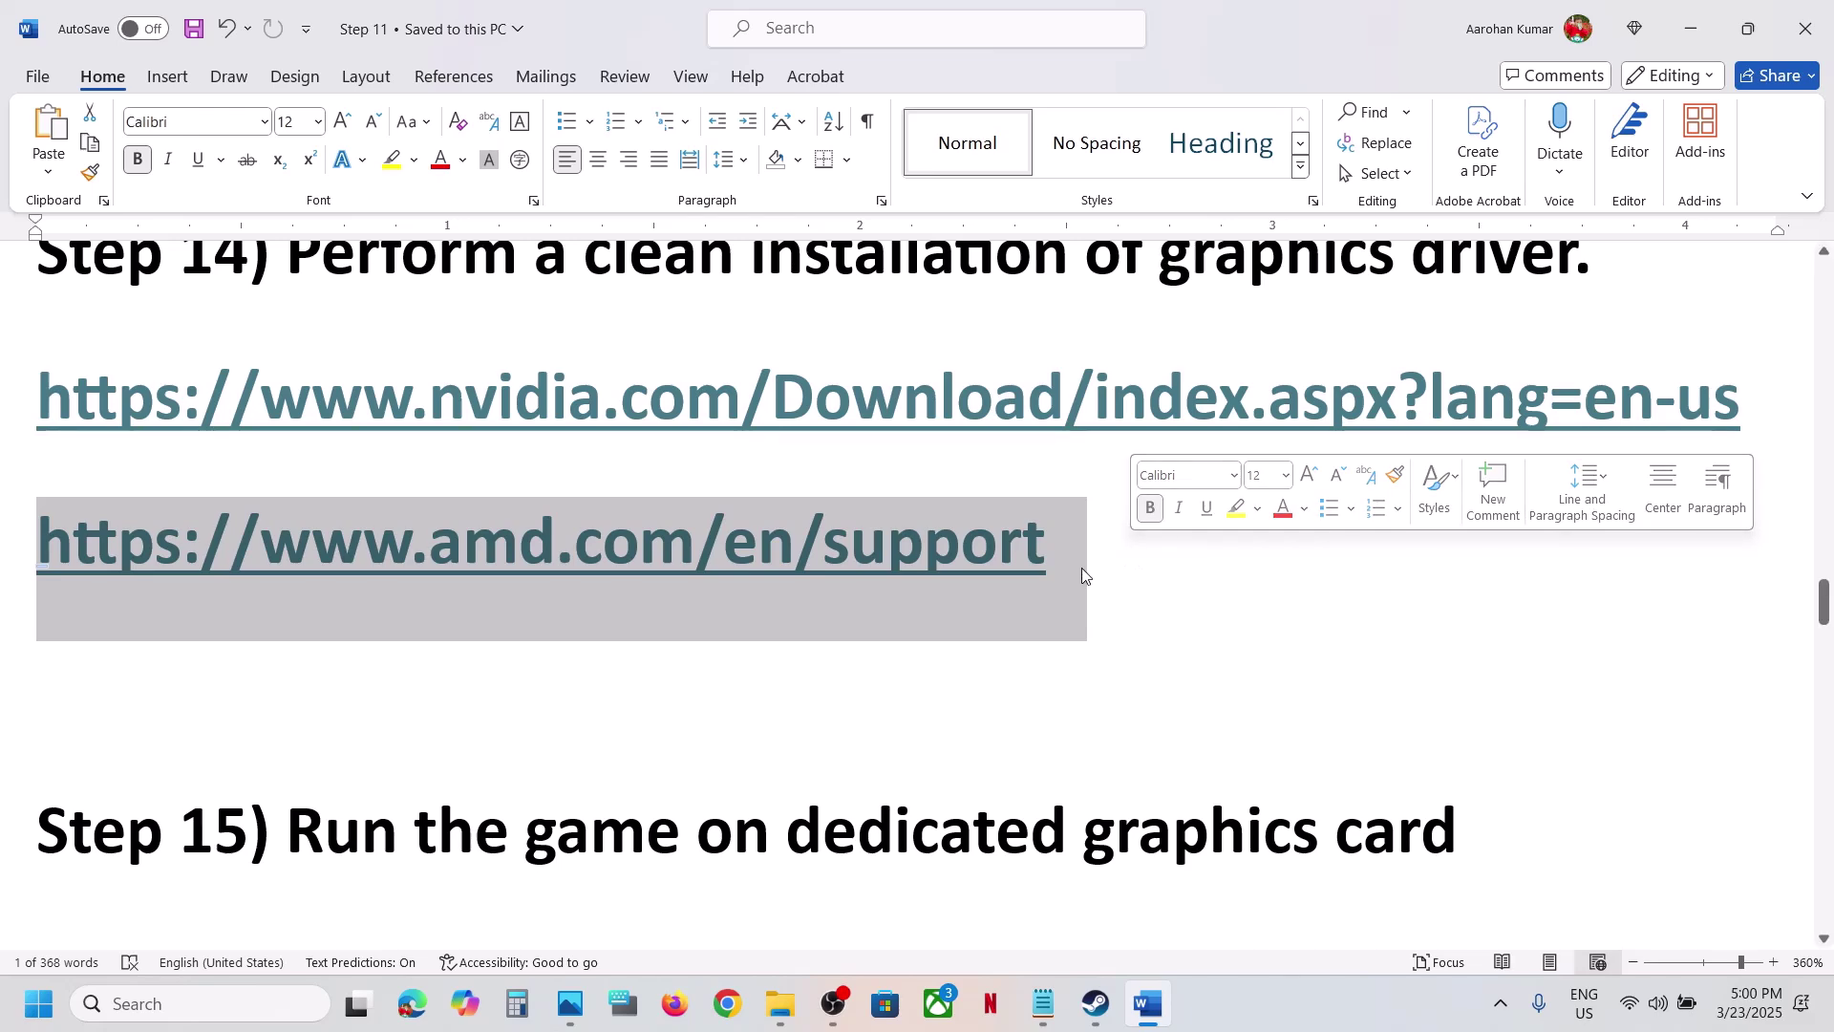
Step: Copy the word "graphics" from Step 15 and use it in Windows search to open Graphics settings
scroll(1099, 569, "down", 1)
double_click(1170, 642)
key("ctrl+c")
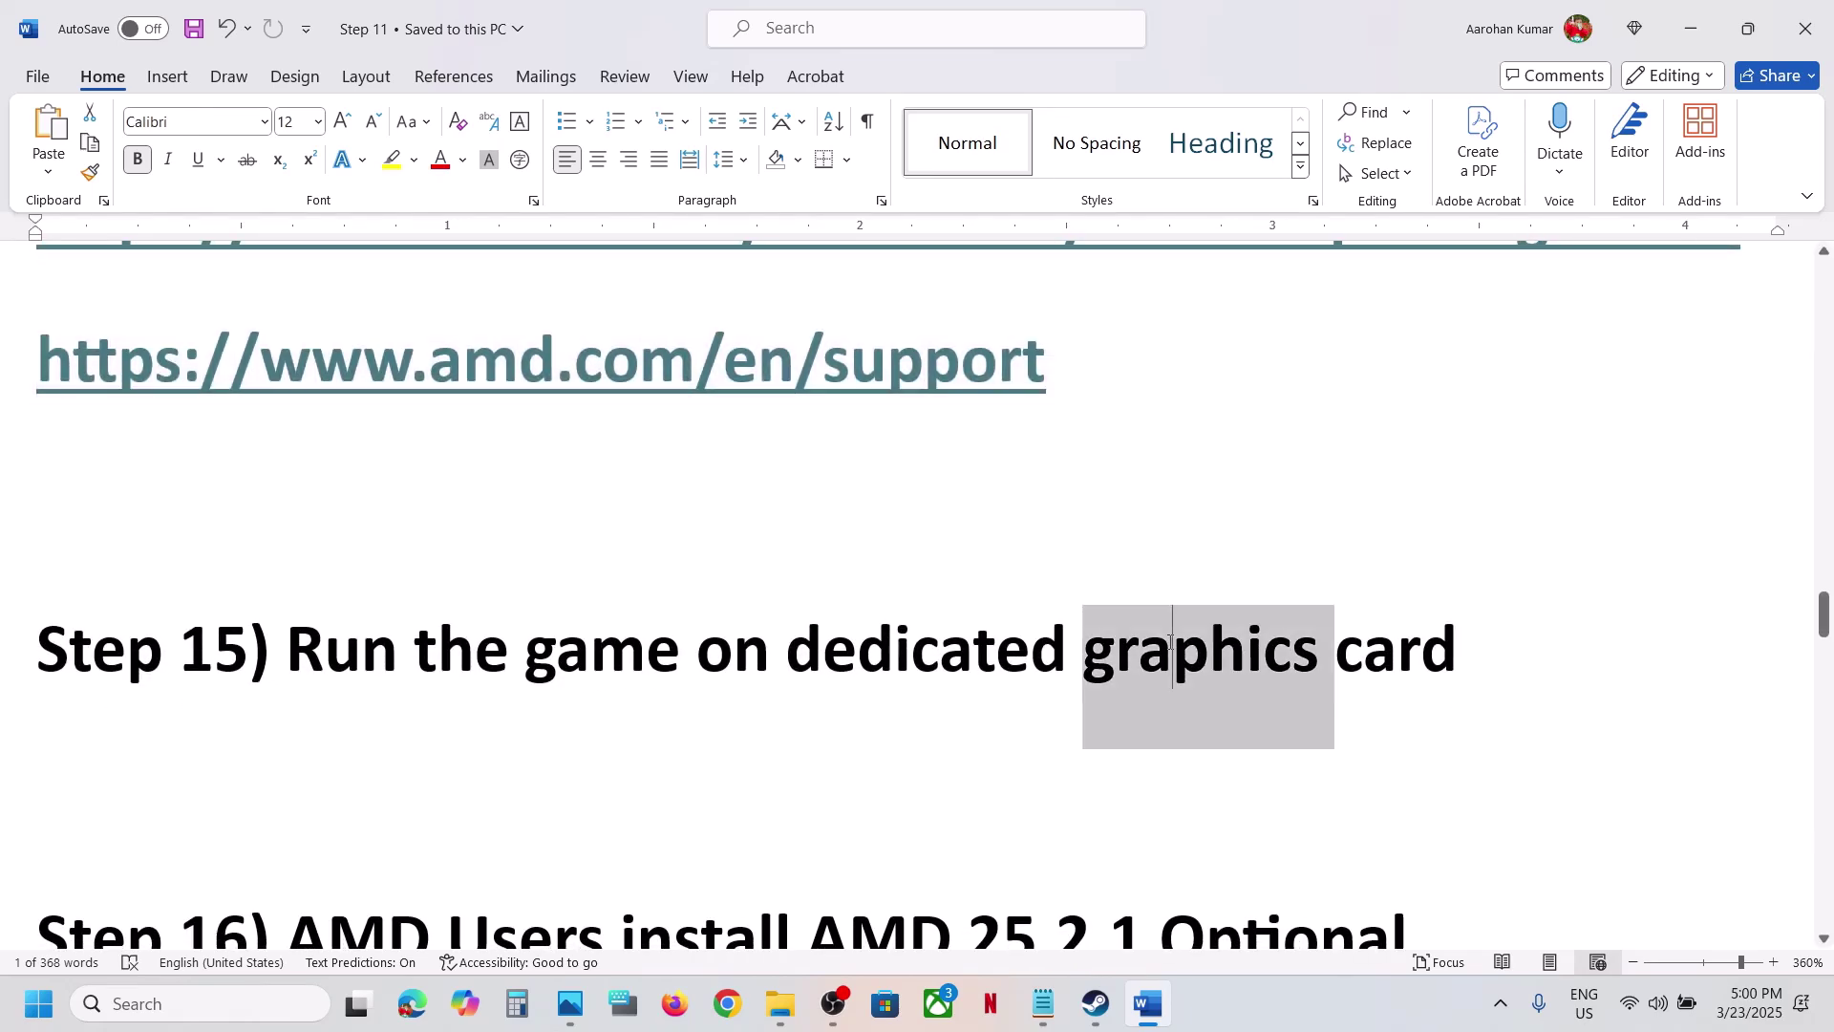
left_click(255, 1011)
key("ctrl+v")
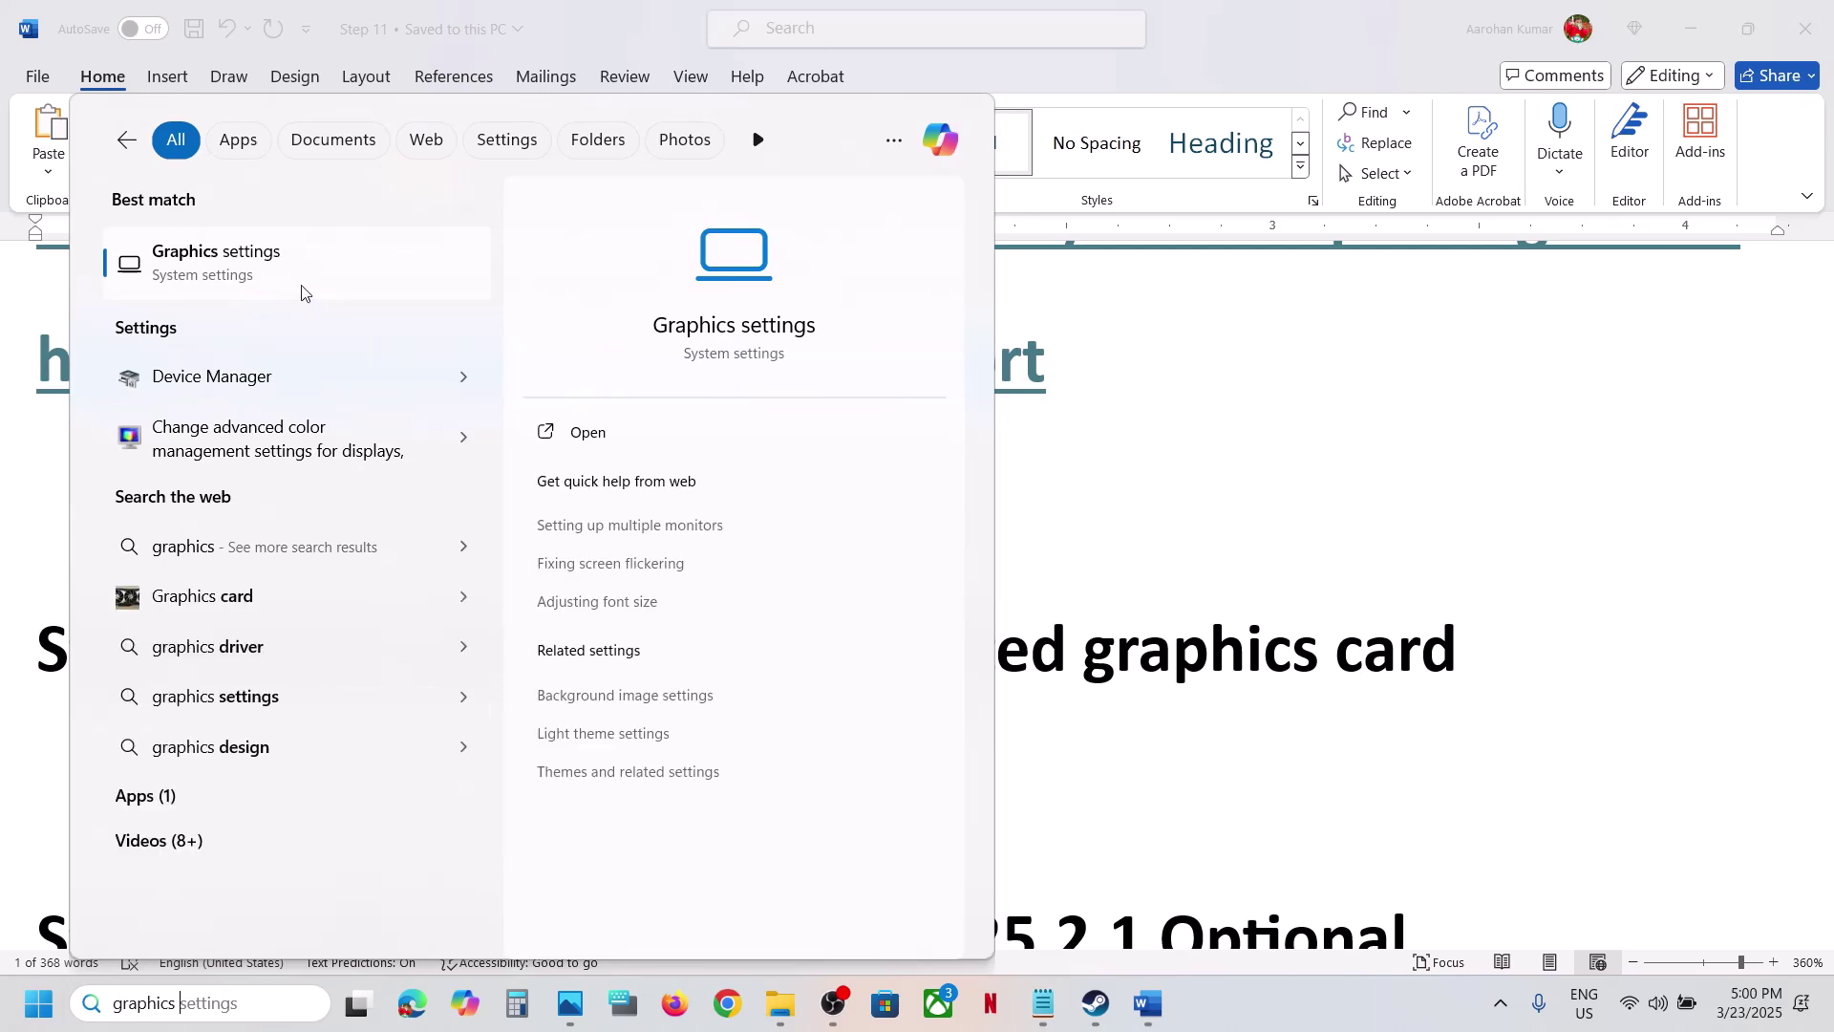
left_click(281, 277)
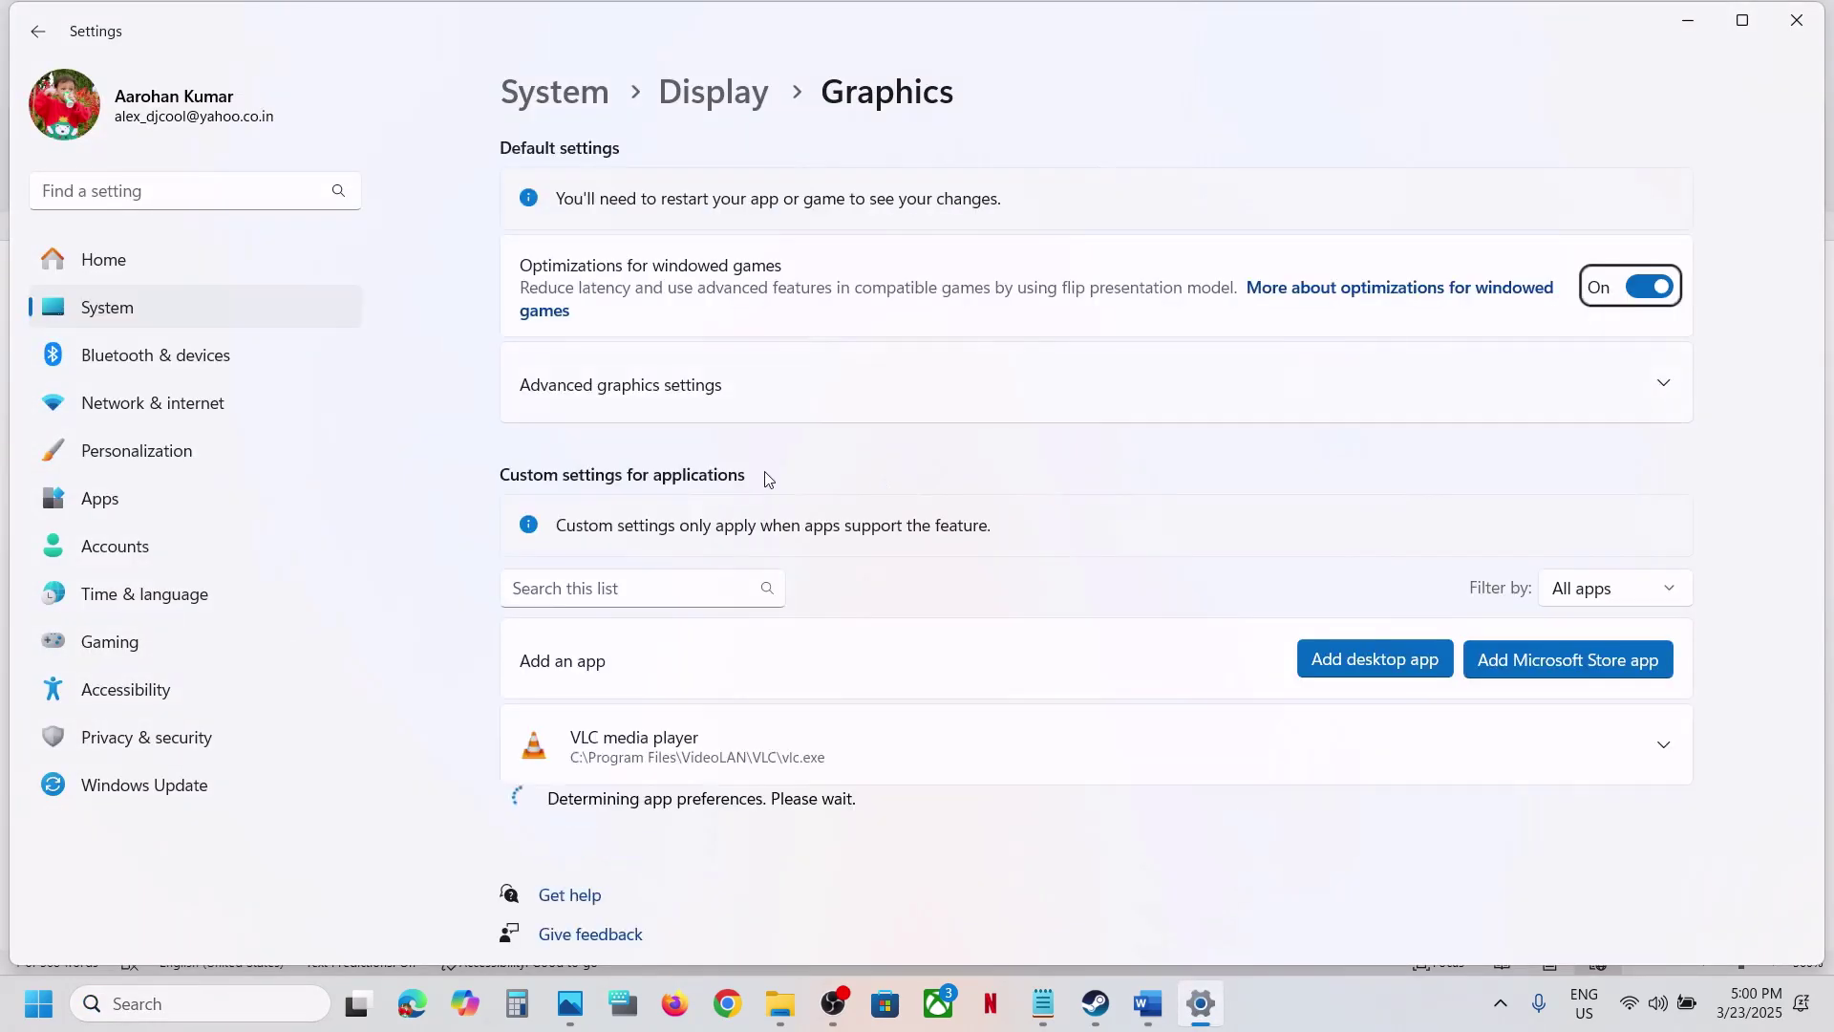
Step: Add the RainbowSix application from Steam's Tom Clancy's Rainbow Six Siege folder as a desktop app in the custom graphics settings
left_click(1338, 657)
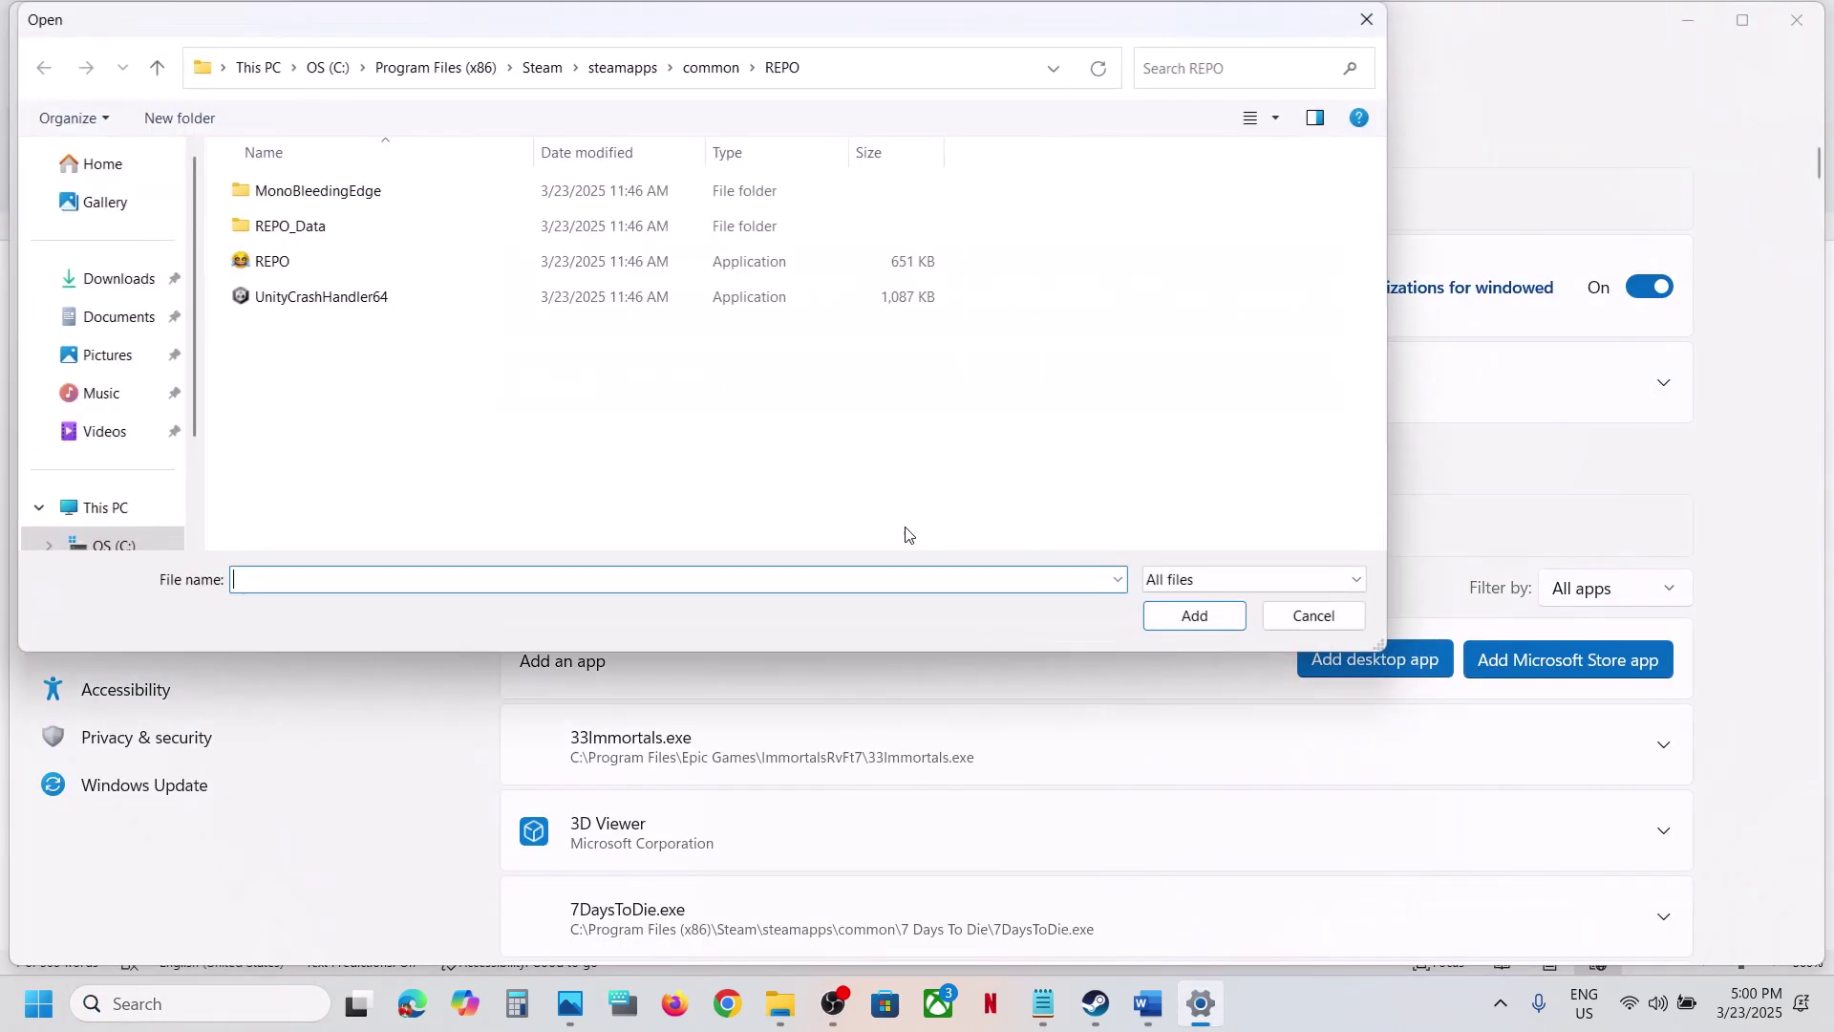
left_click(697, 71)
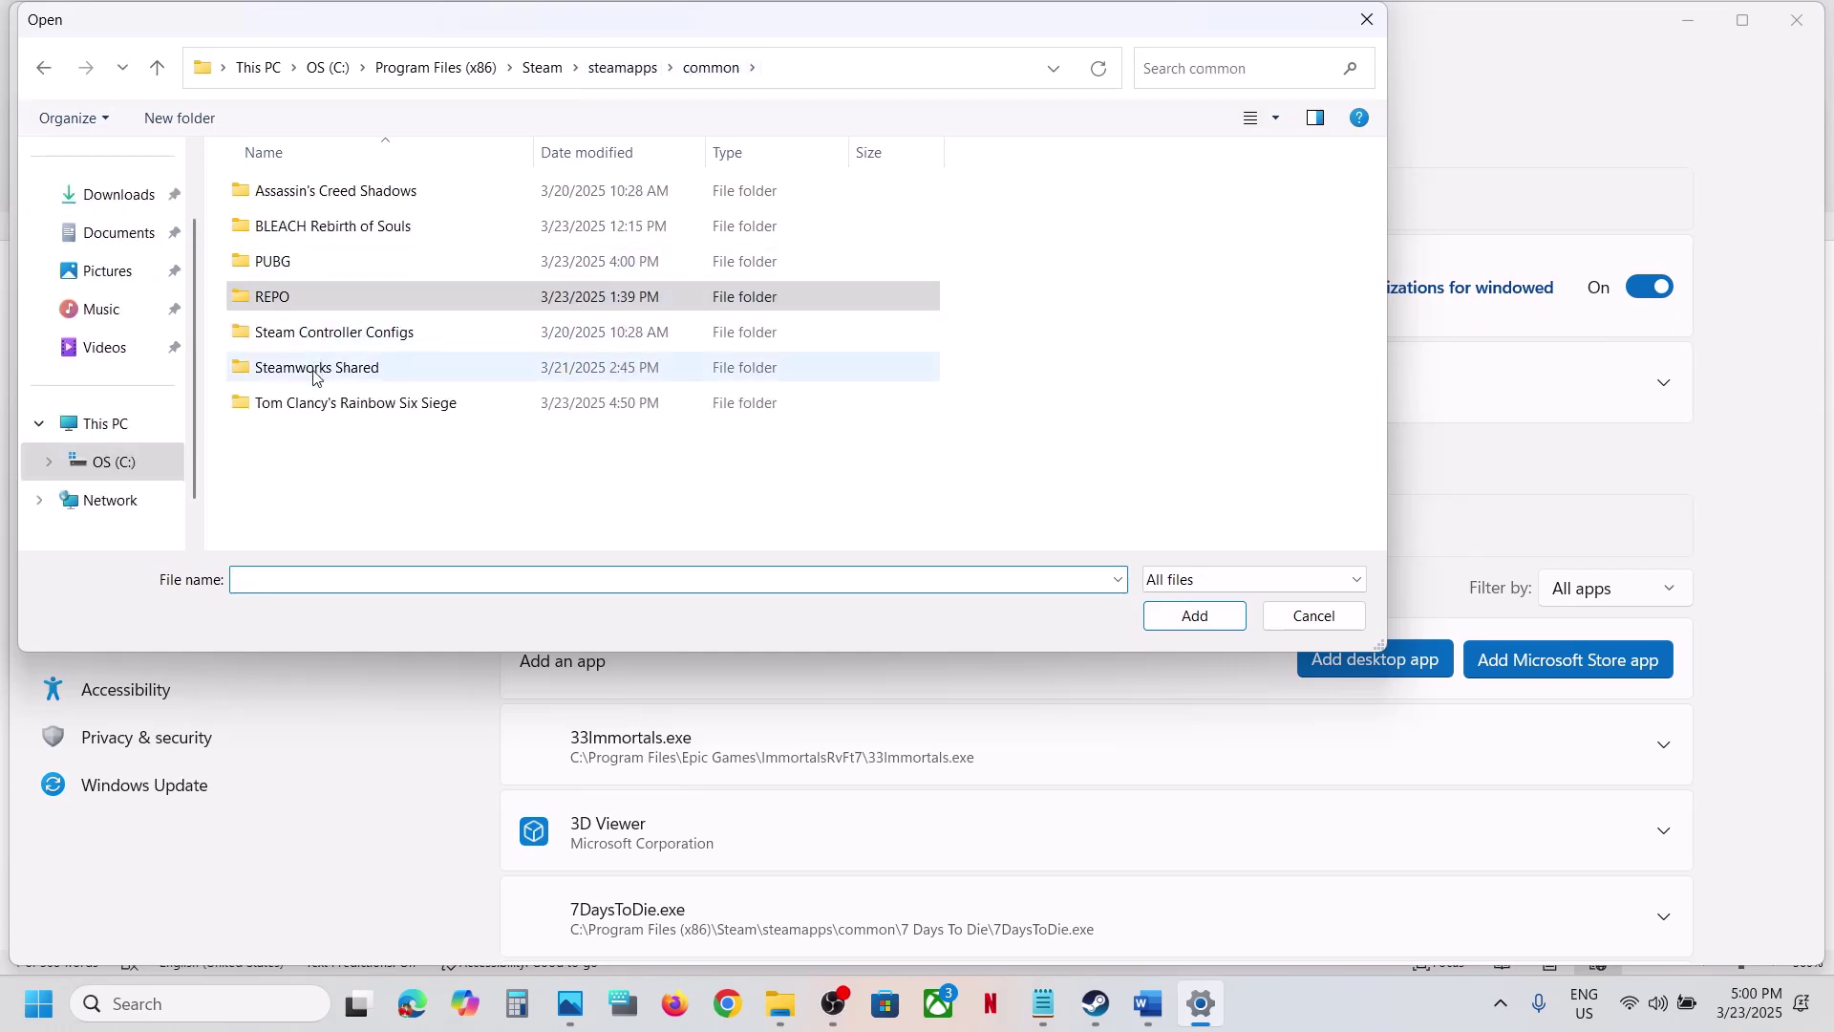
left_click(315, 405)
double_click(315, 405)
left_click(315, 405)
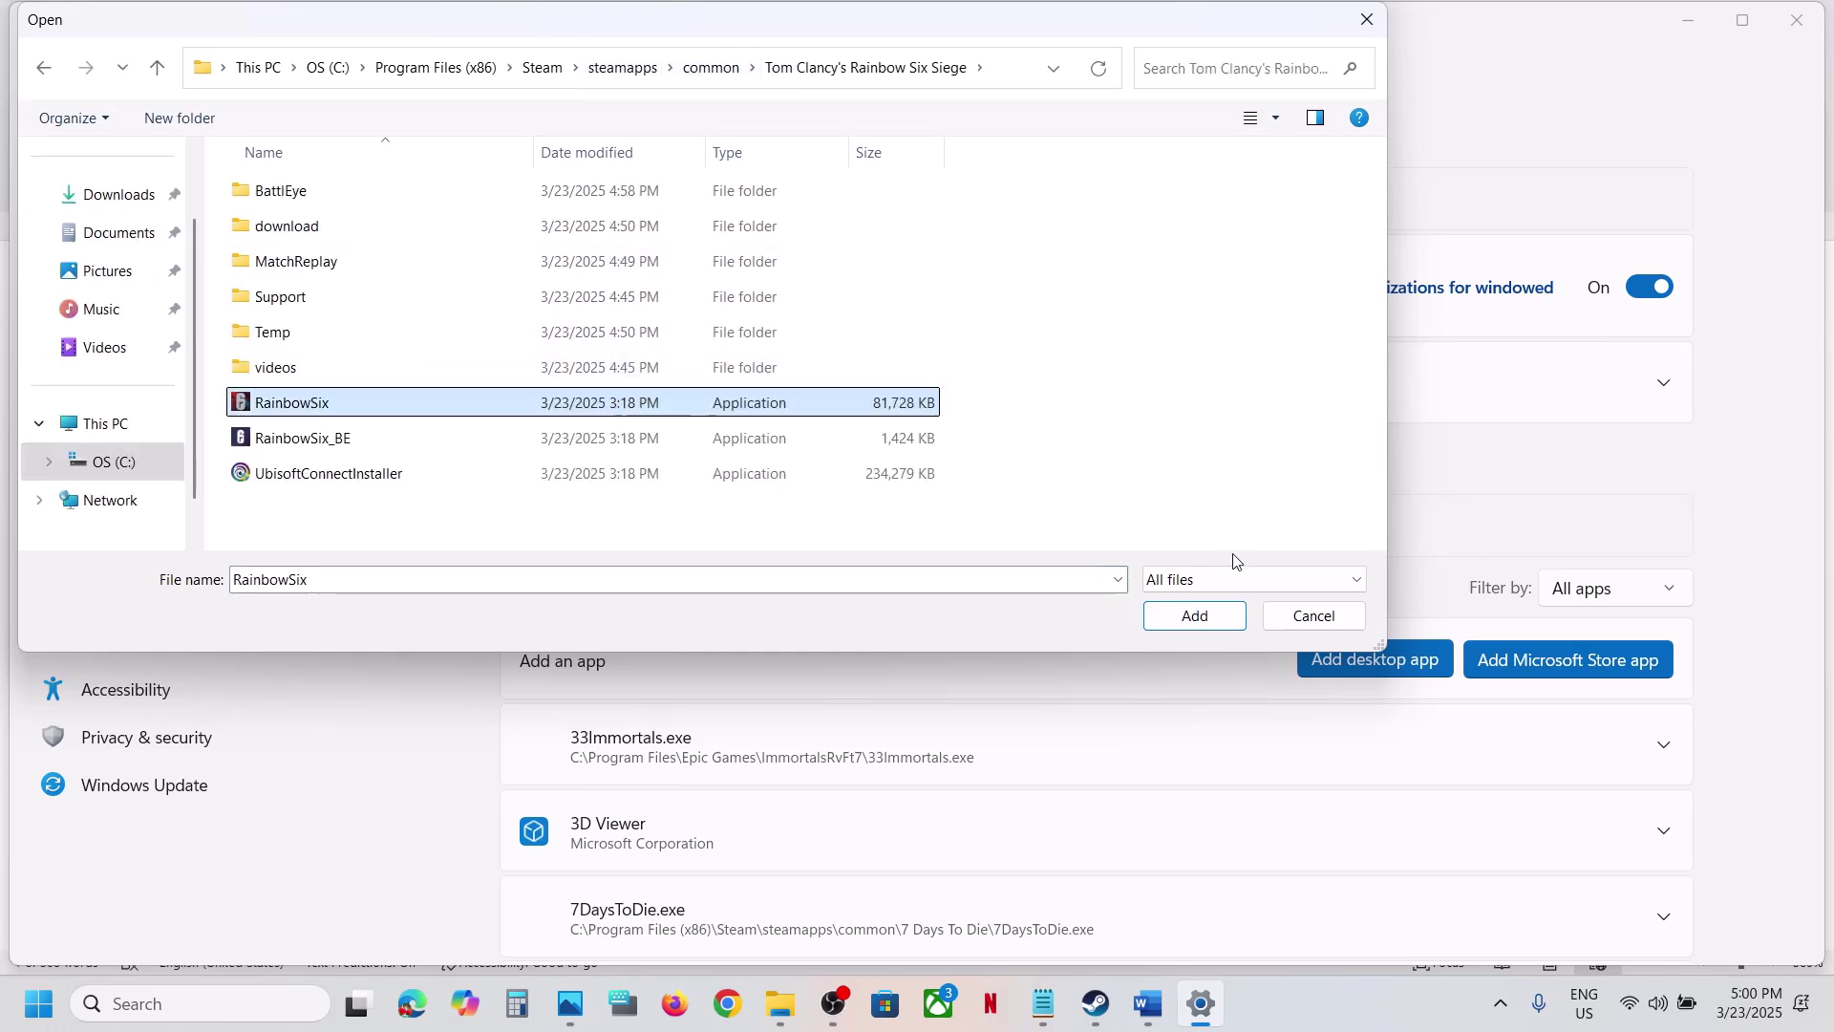
left_click(1194, 615)
Step: Set Rainbow Six's GPU preference to High Performance (NVIDIA GeForce RTX 3050 Laptop GPU) and close Settings
scroll(960, 729, "down", 20)
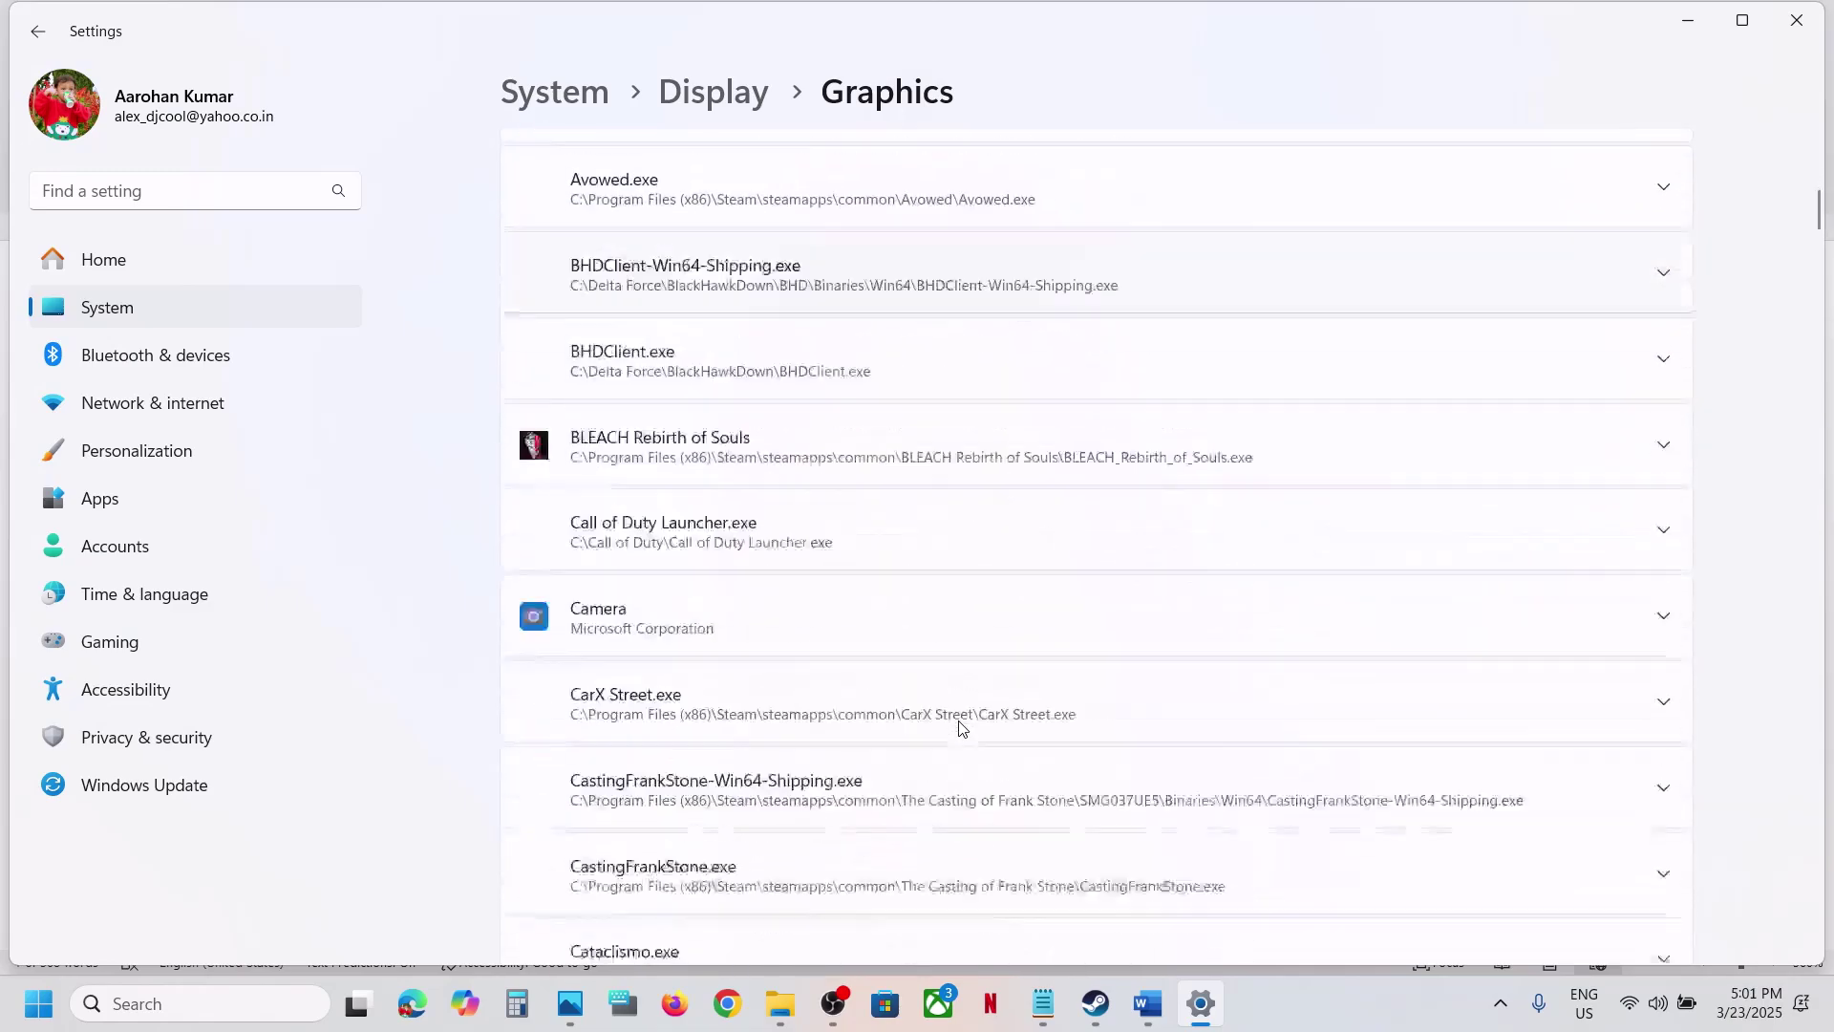
scroll(960, 729, "down", 20)
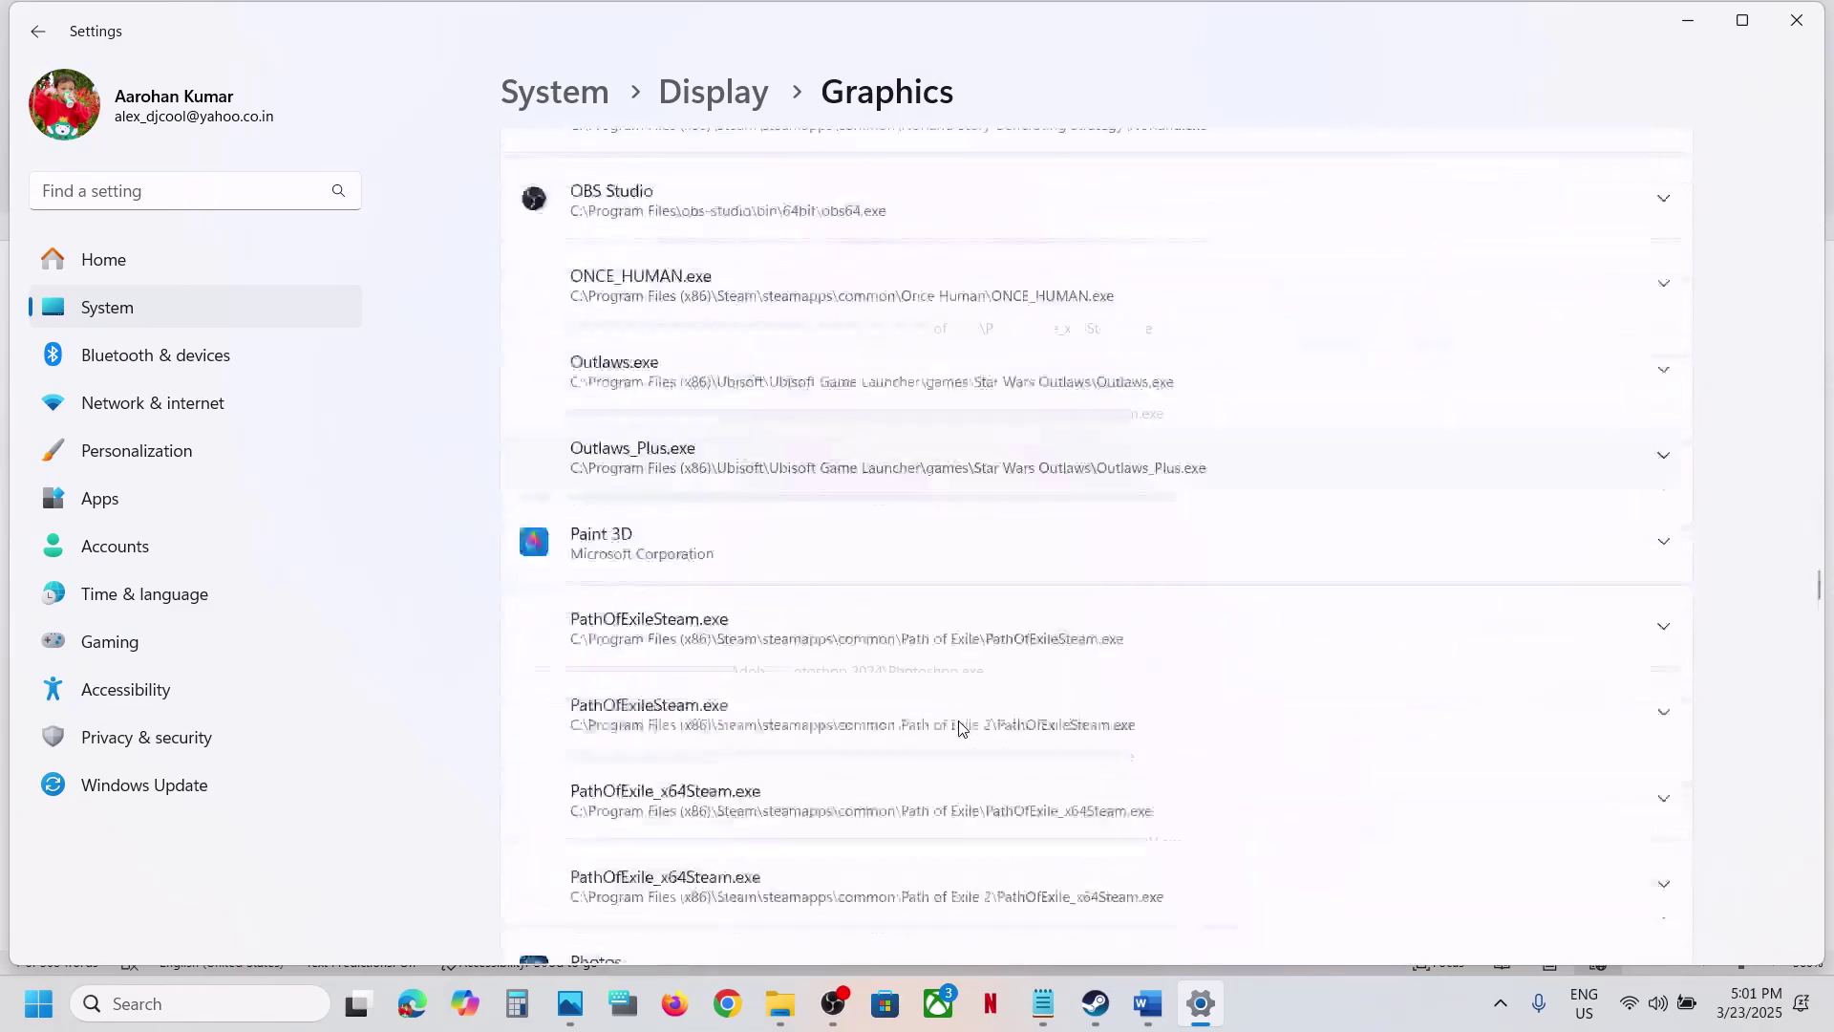
scroll(959, 726, "down", 10)
scroll(959, 726, "up", 12)
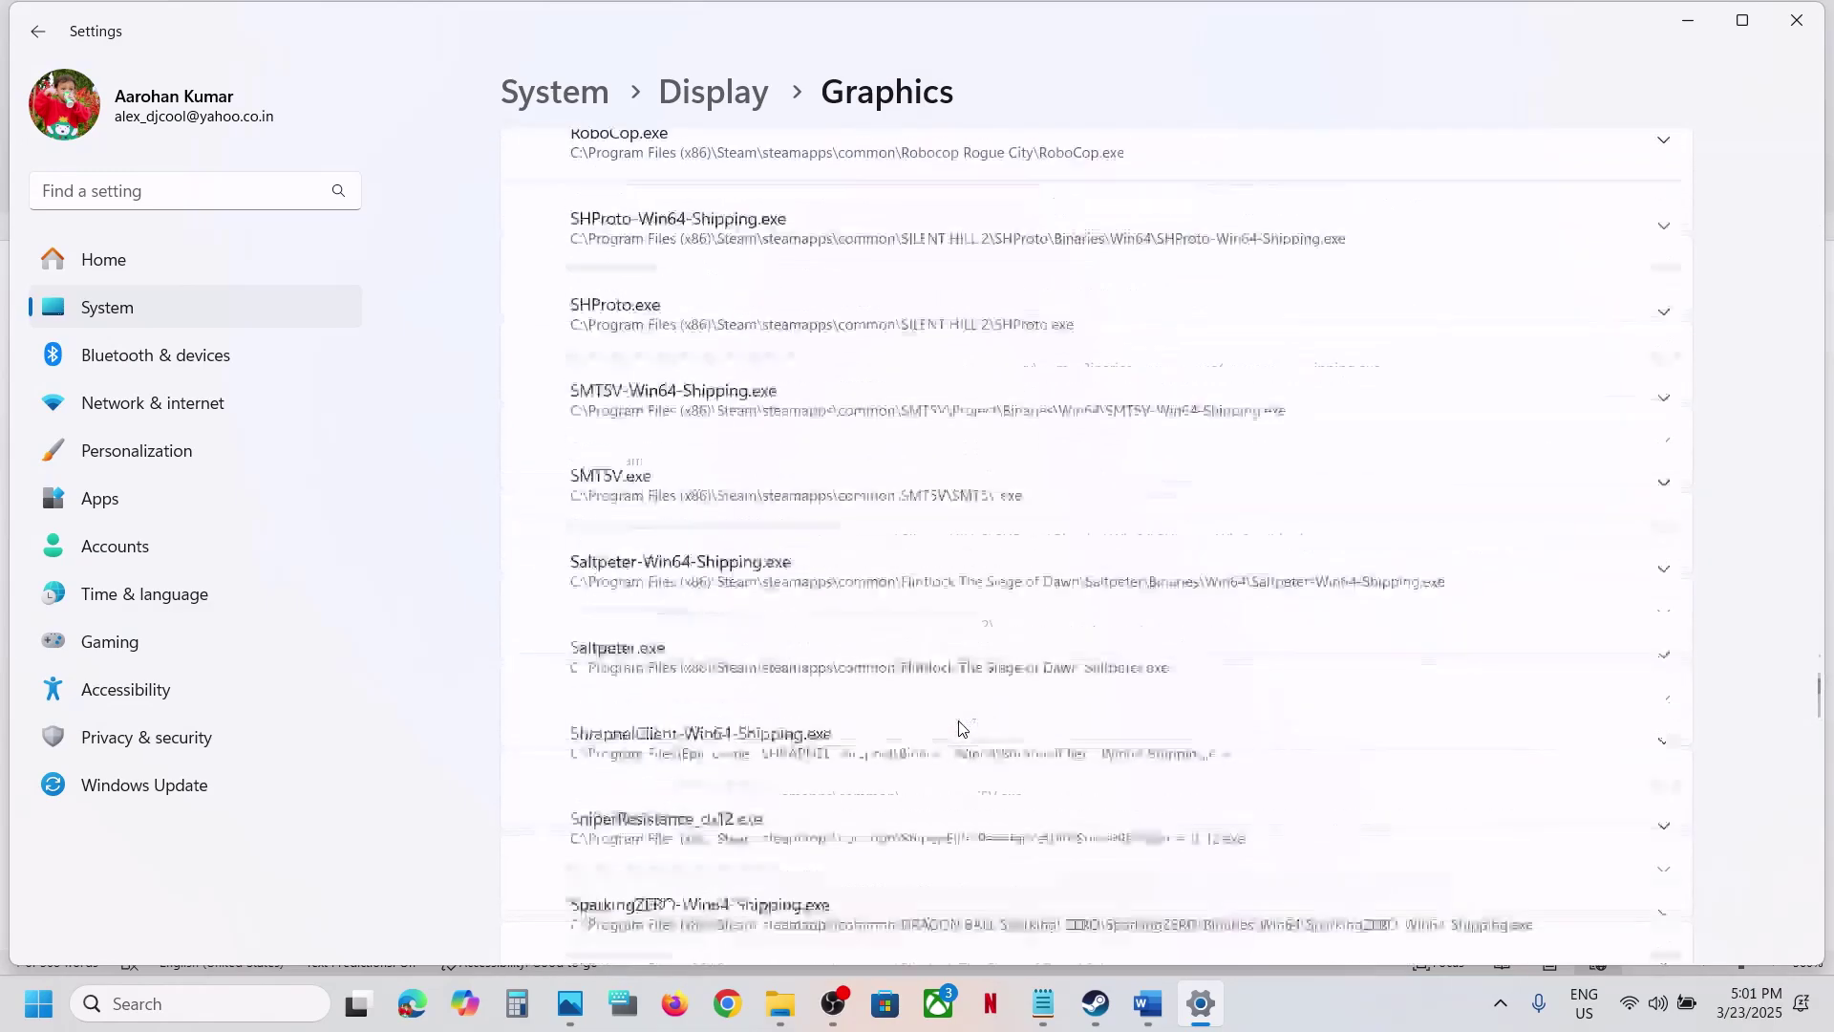
left_click(675, 368)
scroll(749, 421, "up", 2)
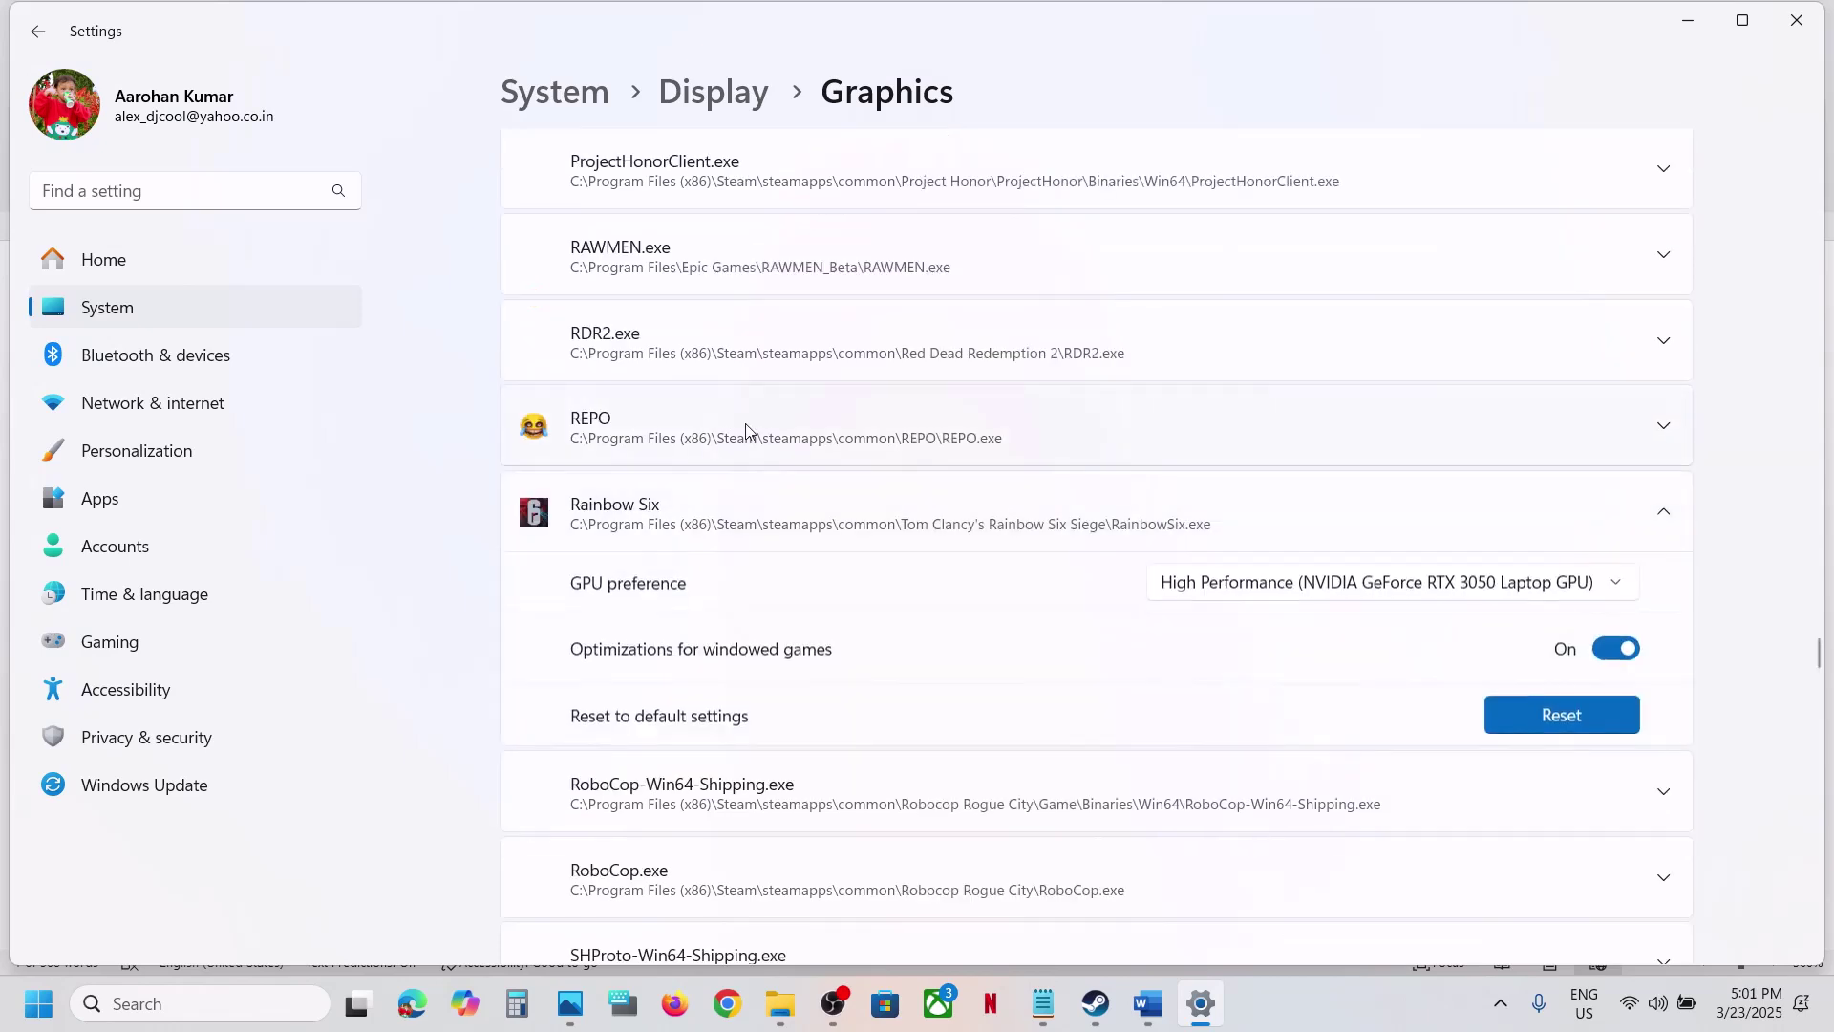
left_click(1322, 594)
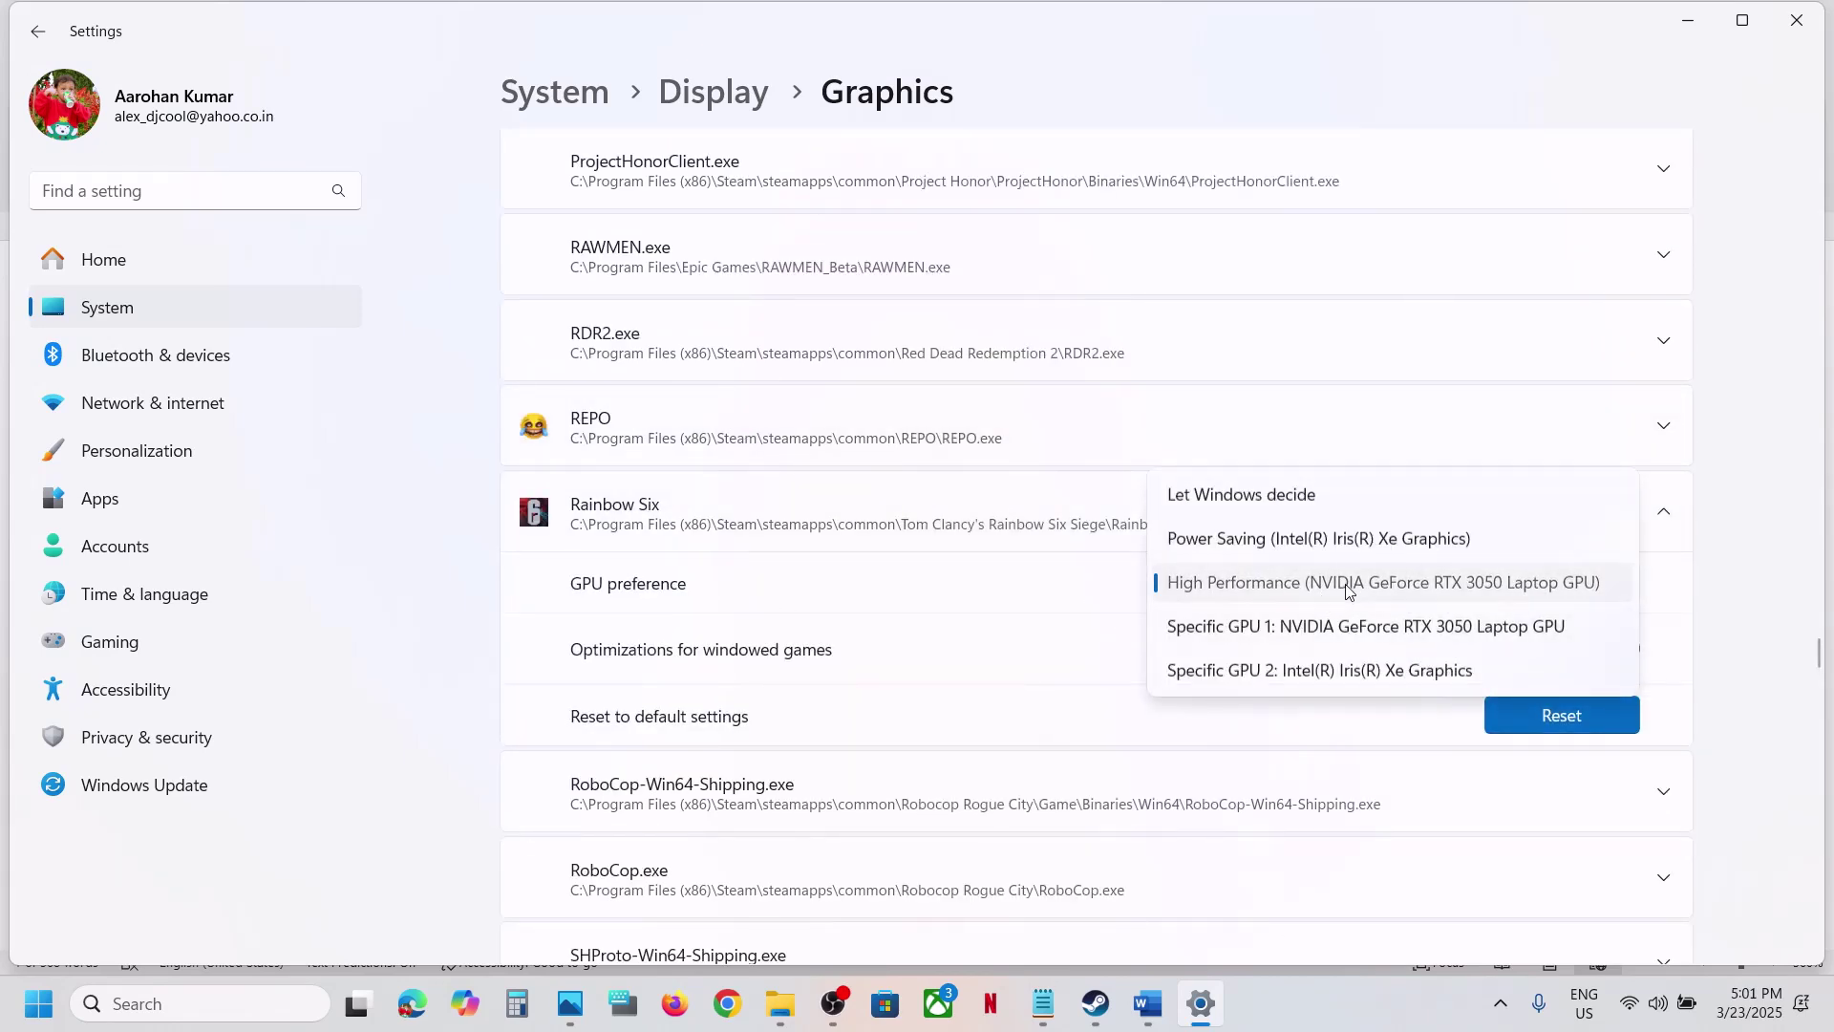
left_click(1364, 589)
left_click(1813, 23)
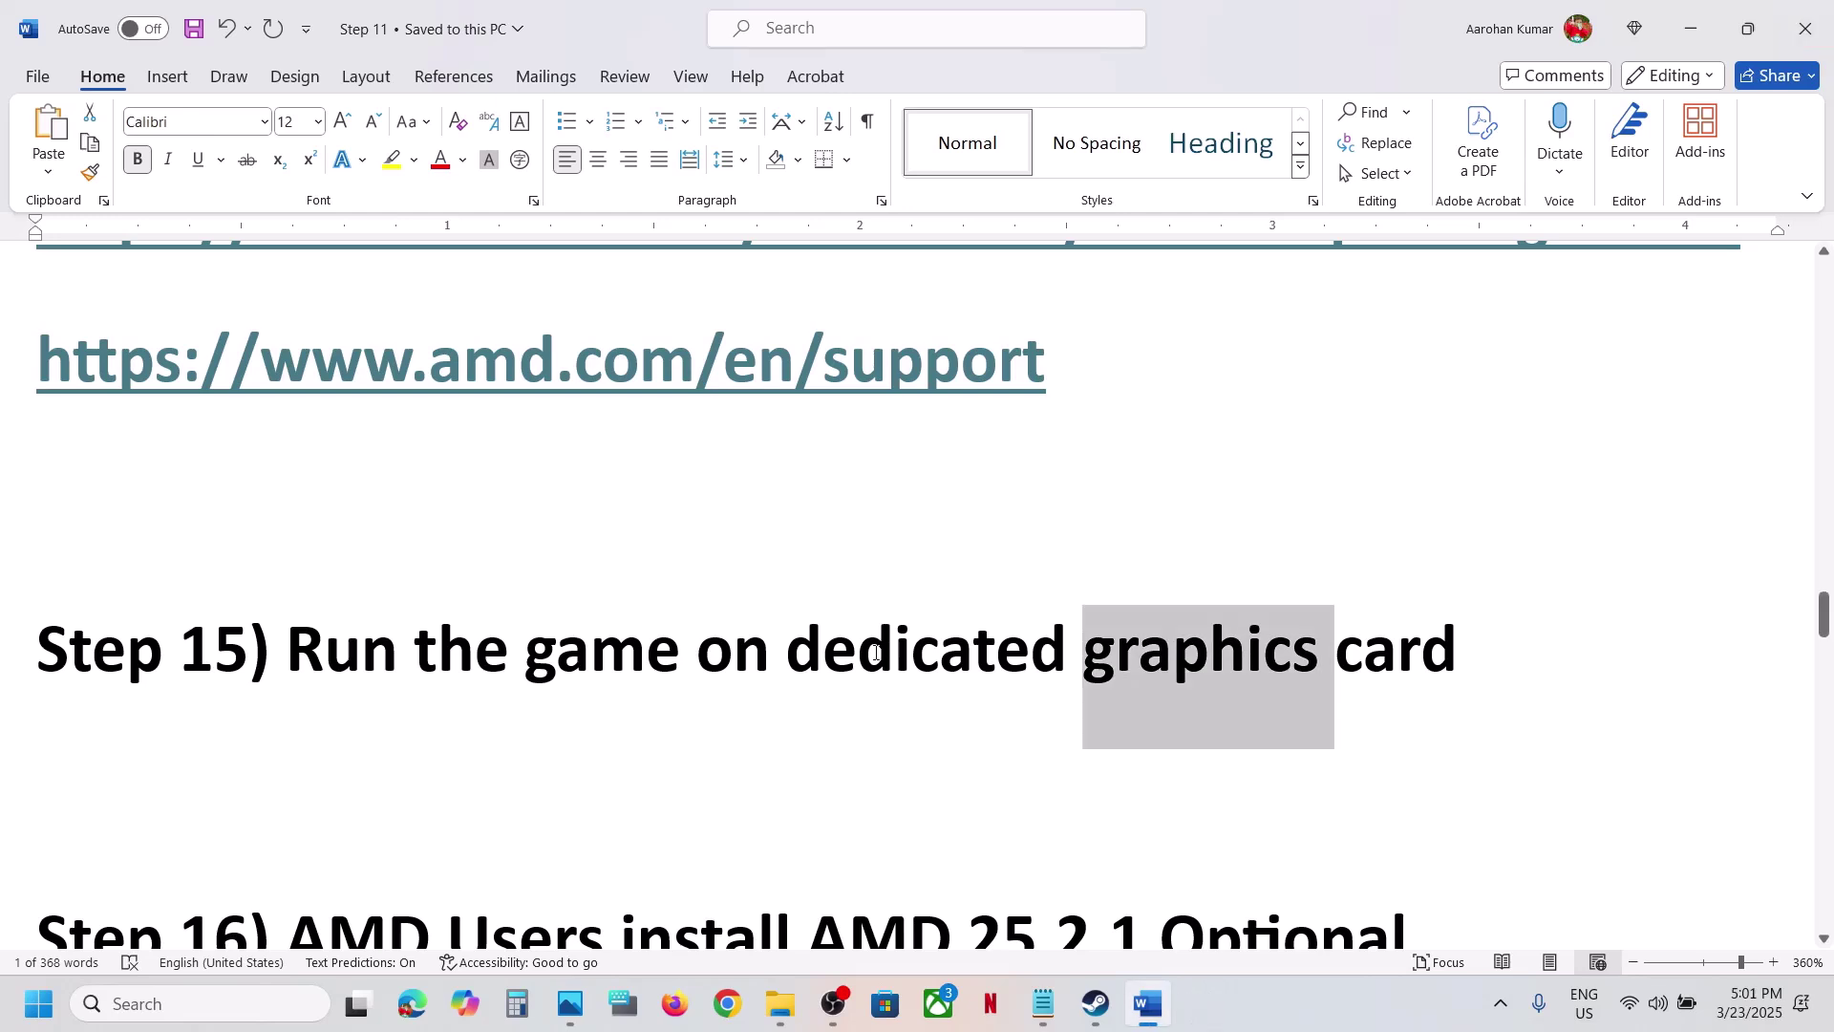
Step: Copy "AMD 25.2.1 Optional" from Step 16 in the document and search Google for it in Chrome
scroll(872, 649, "down", 3)
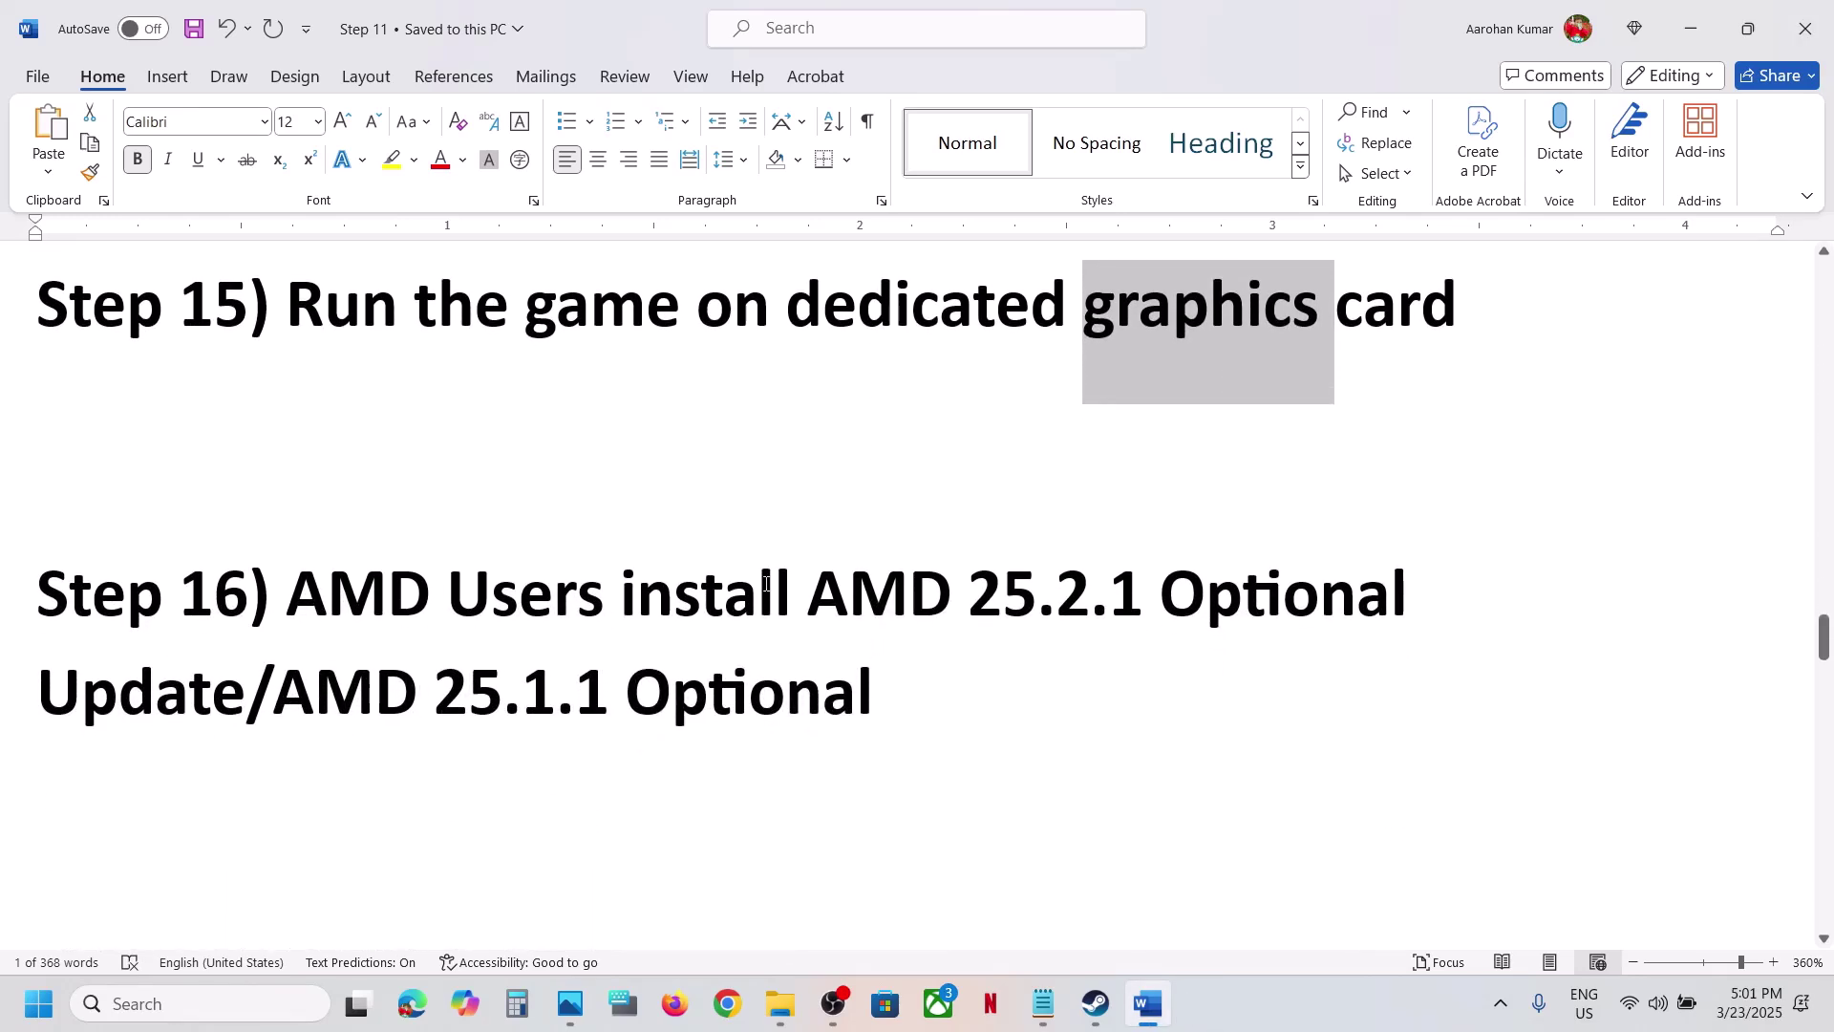
left_click_drag(819, 588, 1287, 587)
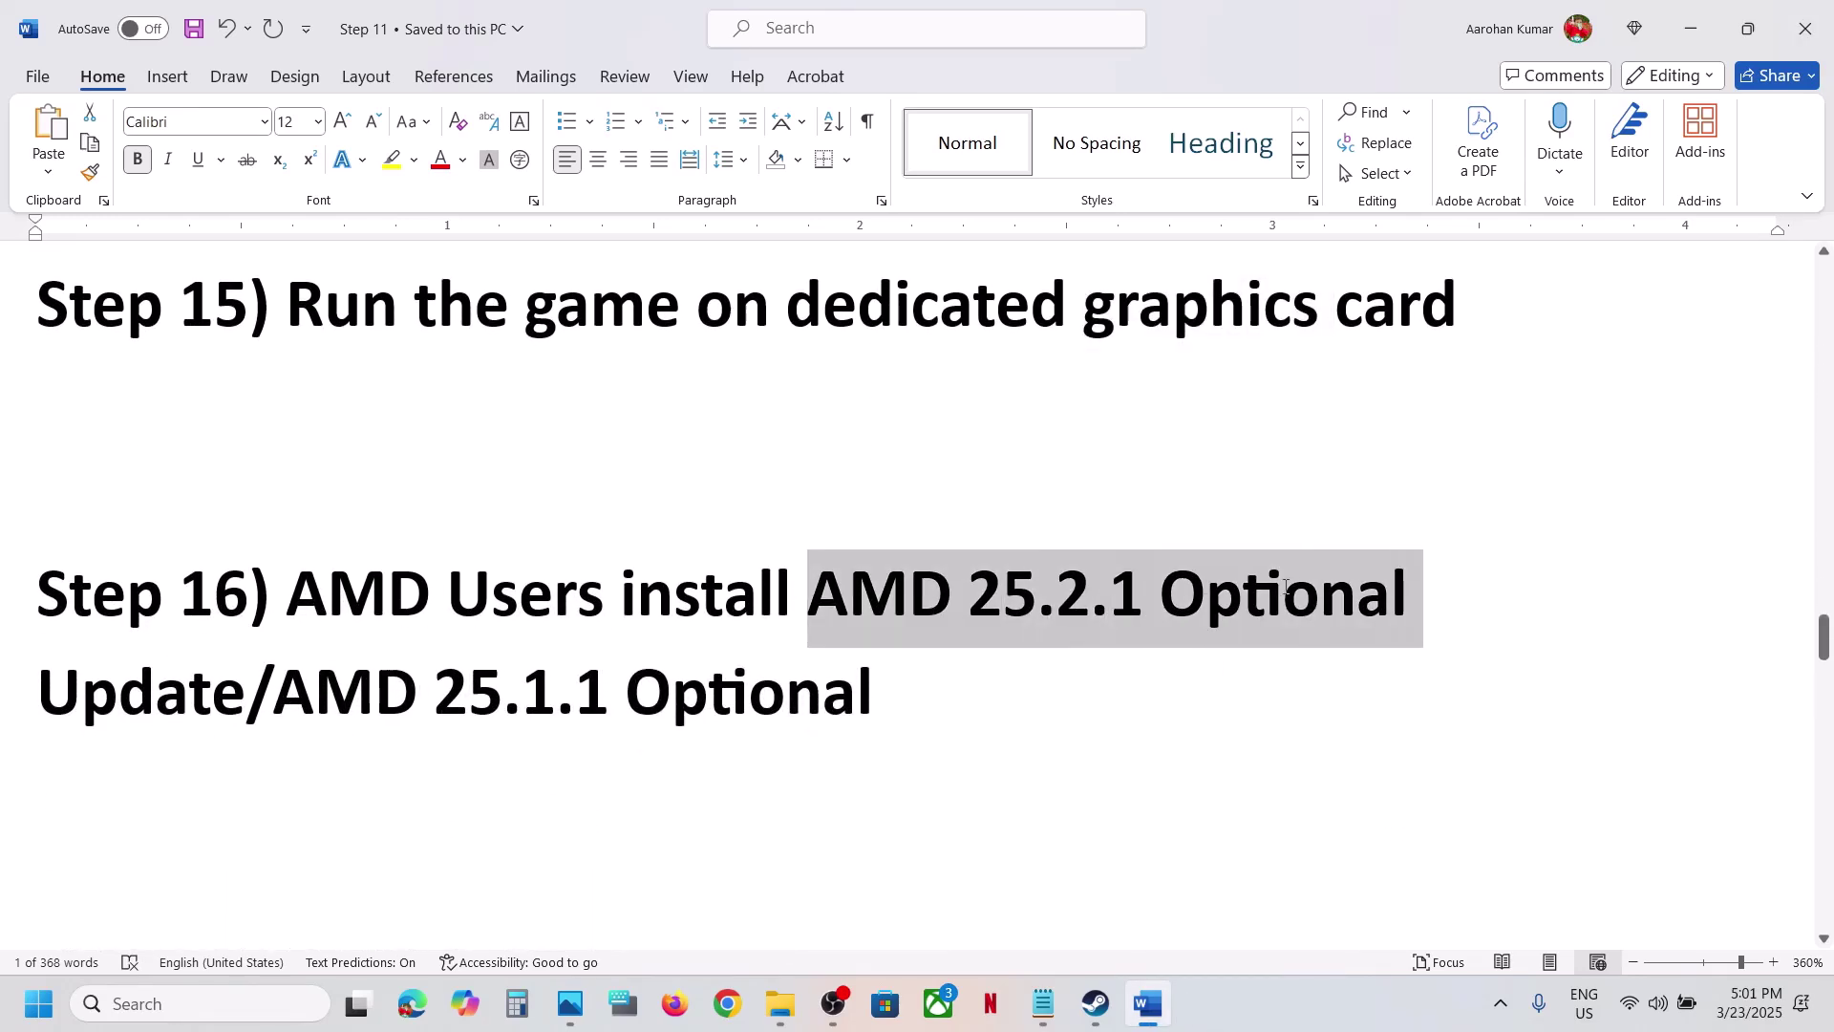
key("ctrl+c")
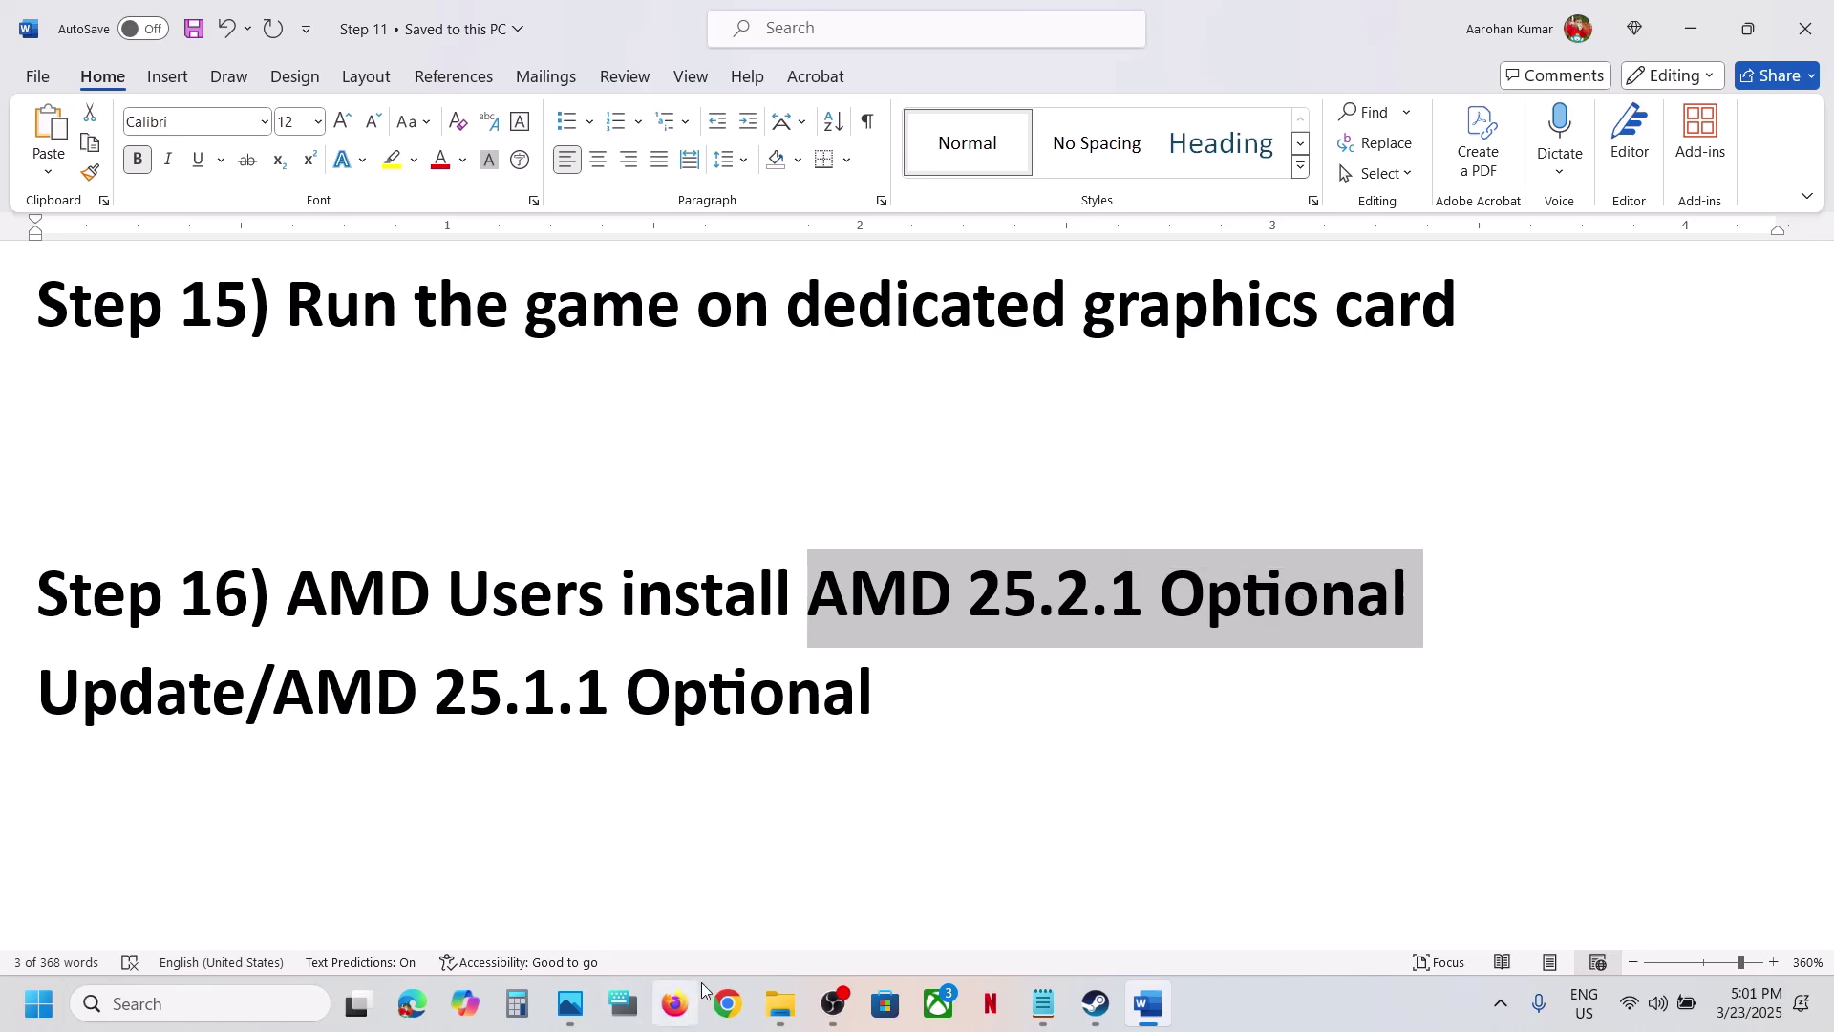
left_click(728, 1003)
key("ctrl+v")
key("Return")
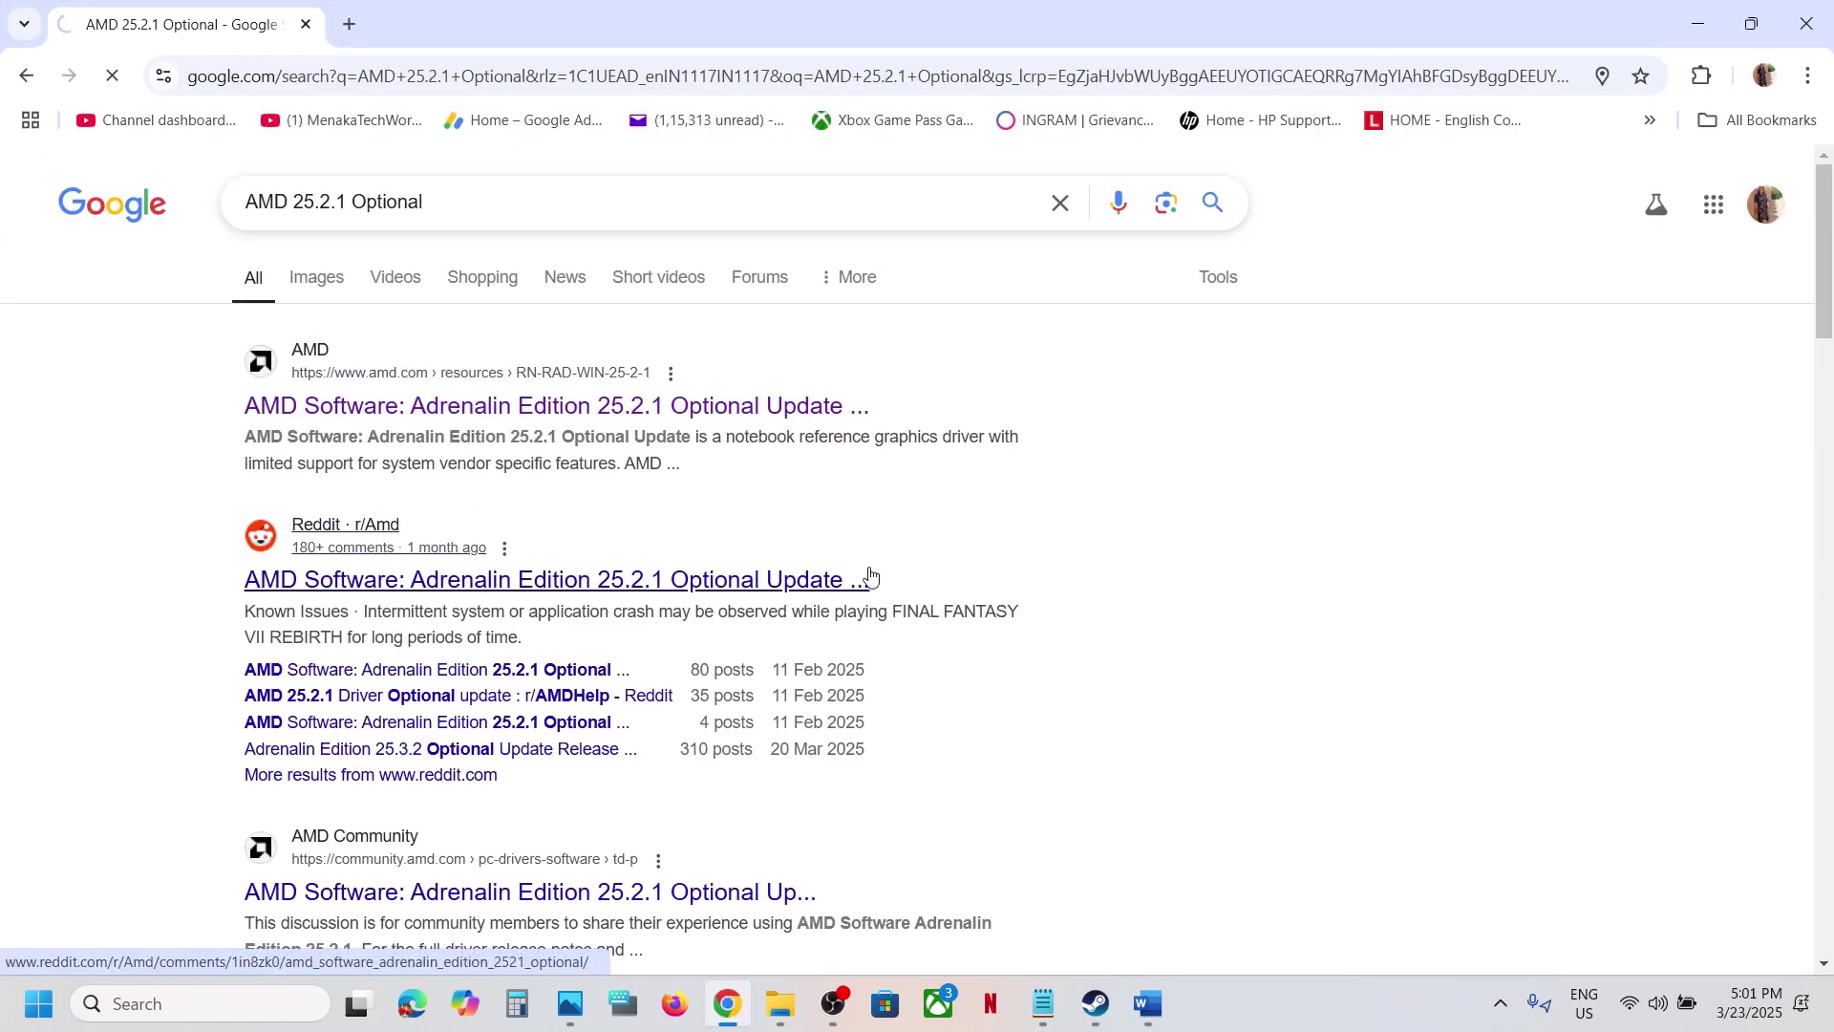
Step: Download the Adrenalin Edition 25.2.1 Optional Update driver from AMD's release notes page and check the download list
scroll(622, 643, "down", 6)
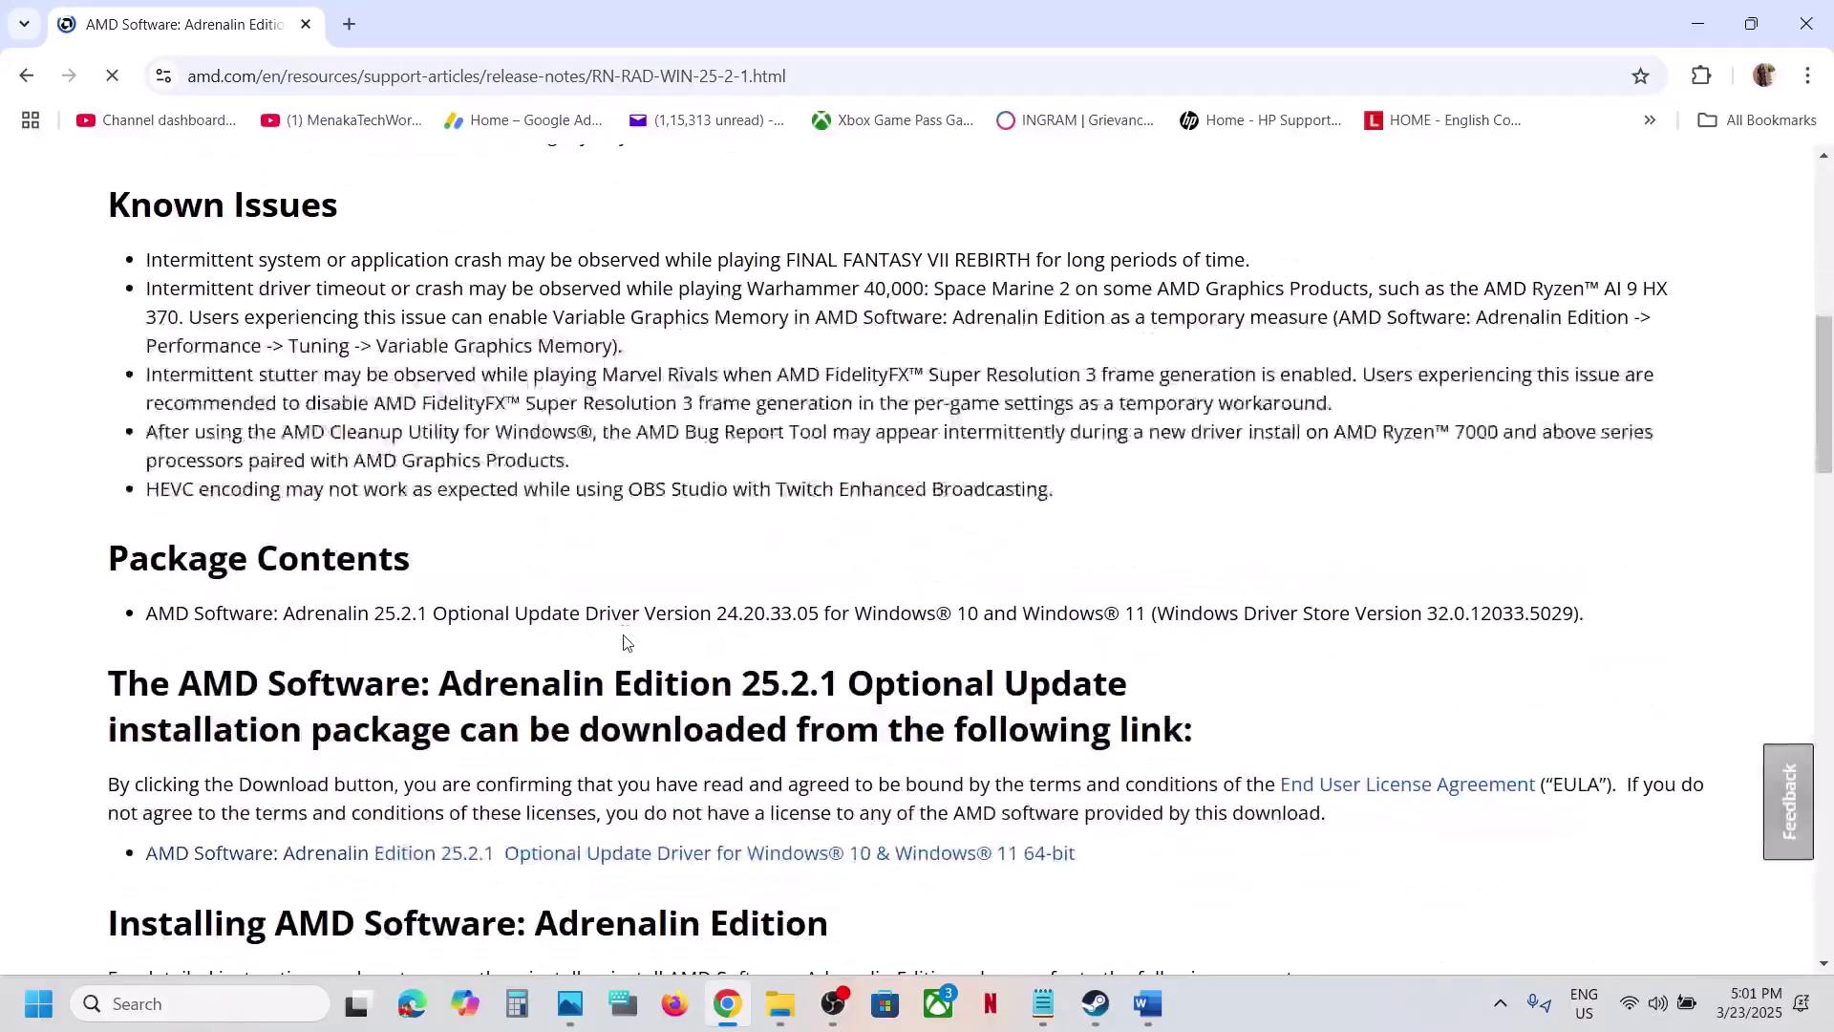
scroll(626, 643, "up", 6)
scroll(626, 640, "down", 4)
scroll(626, 635, "down", 2)
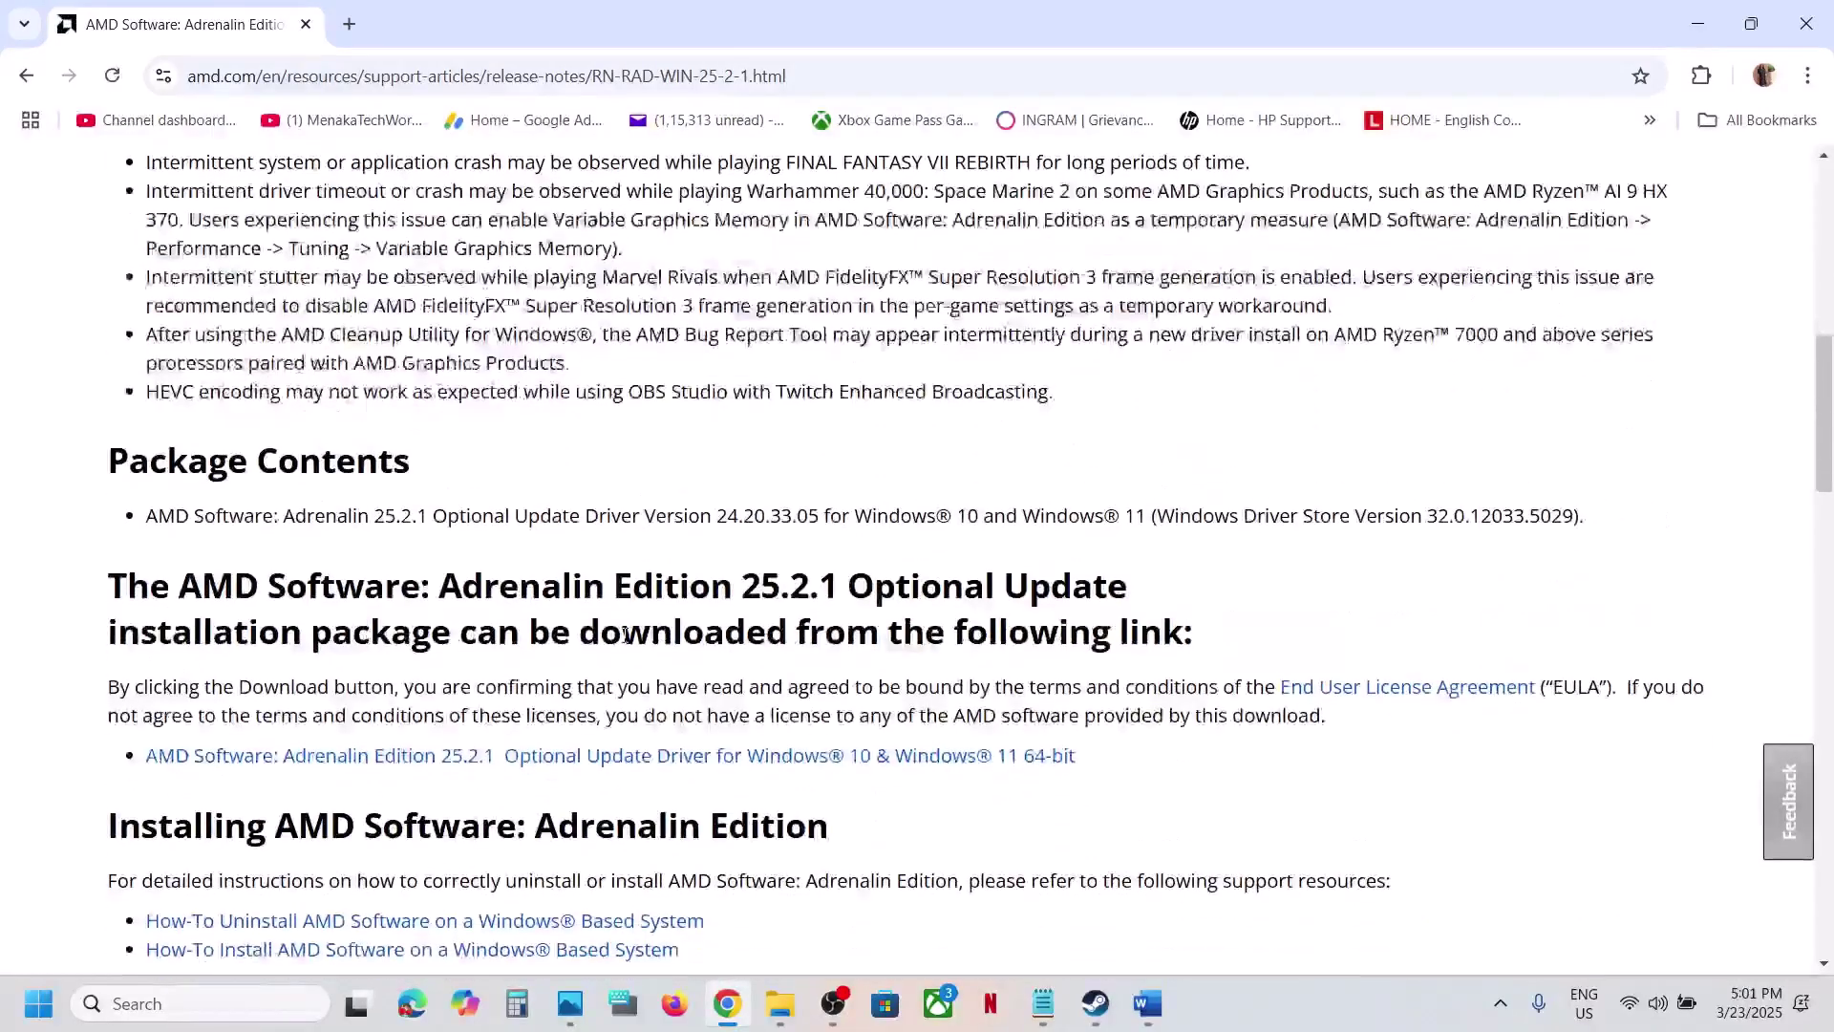
scroll(617, 626, "down", 3)
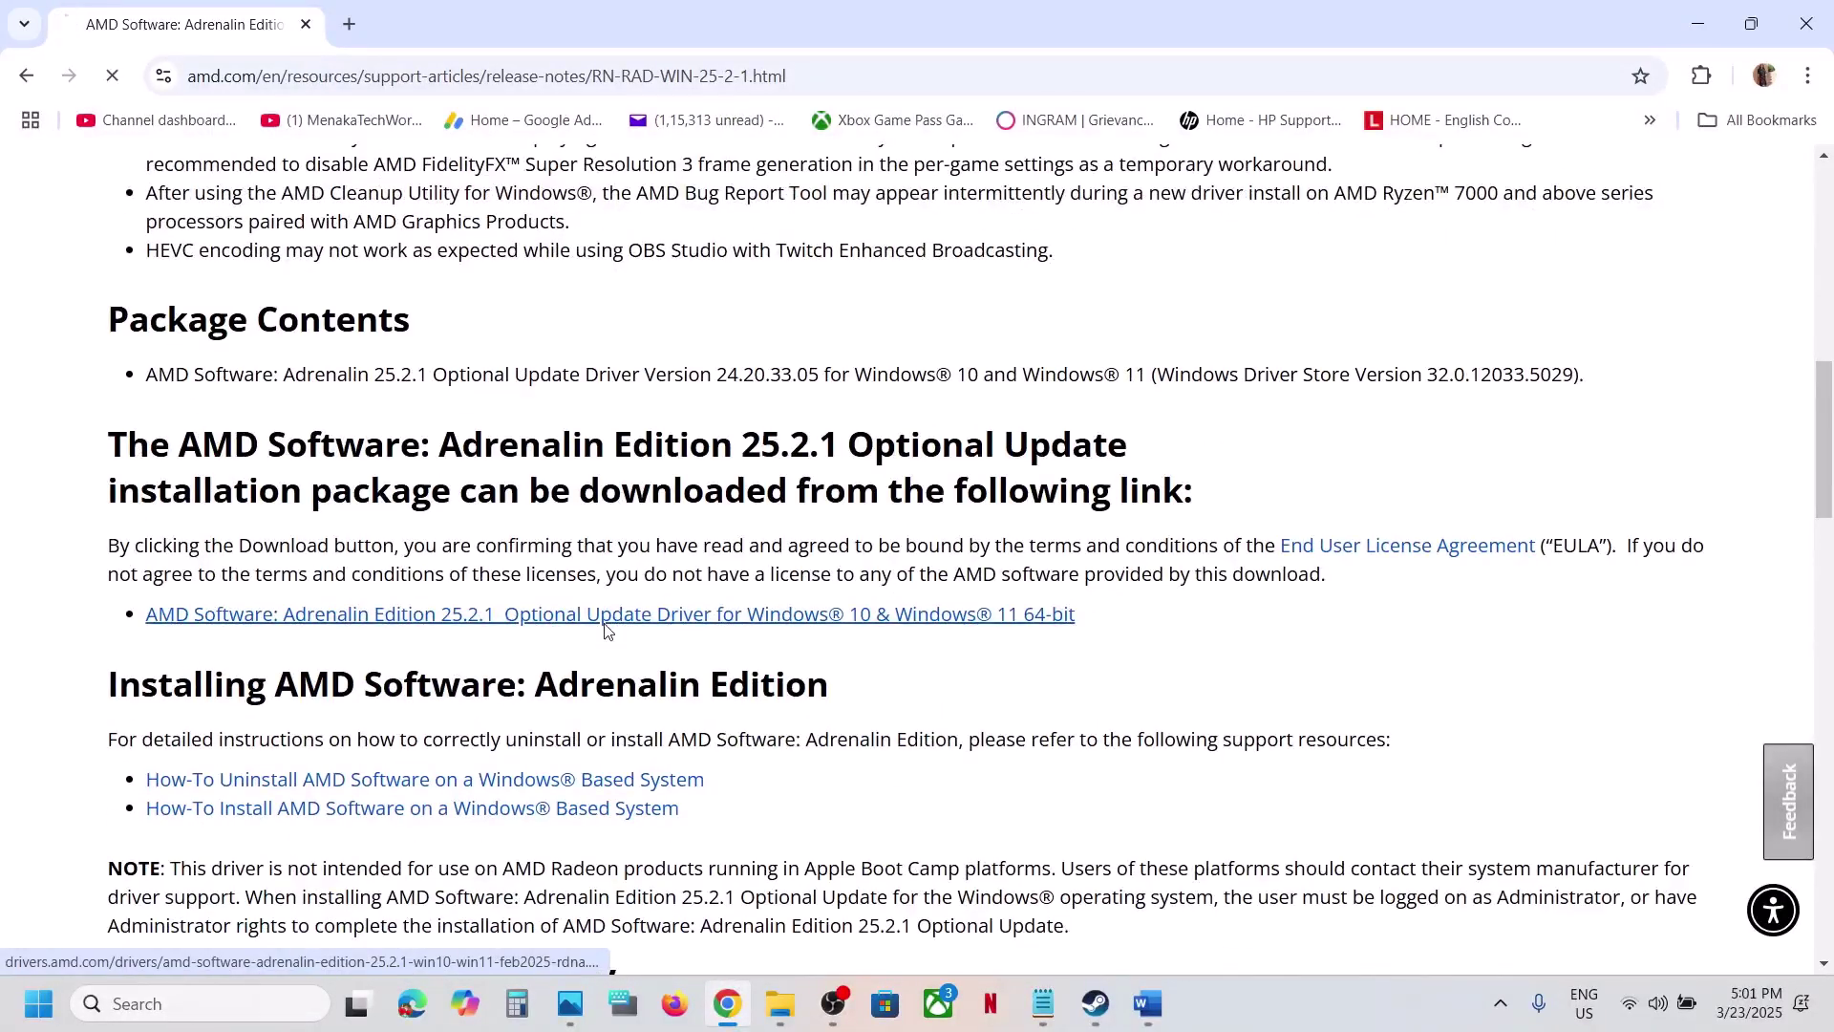
left_click(606, 626)
left_click(1722, 76)
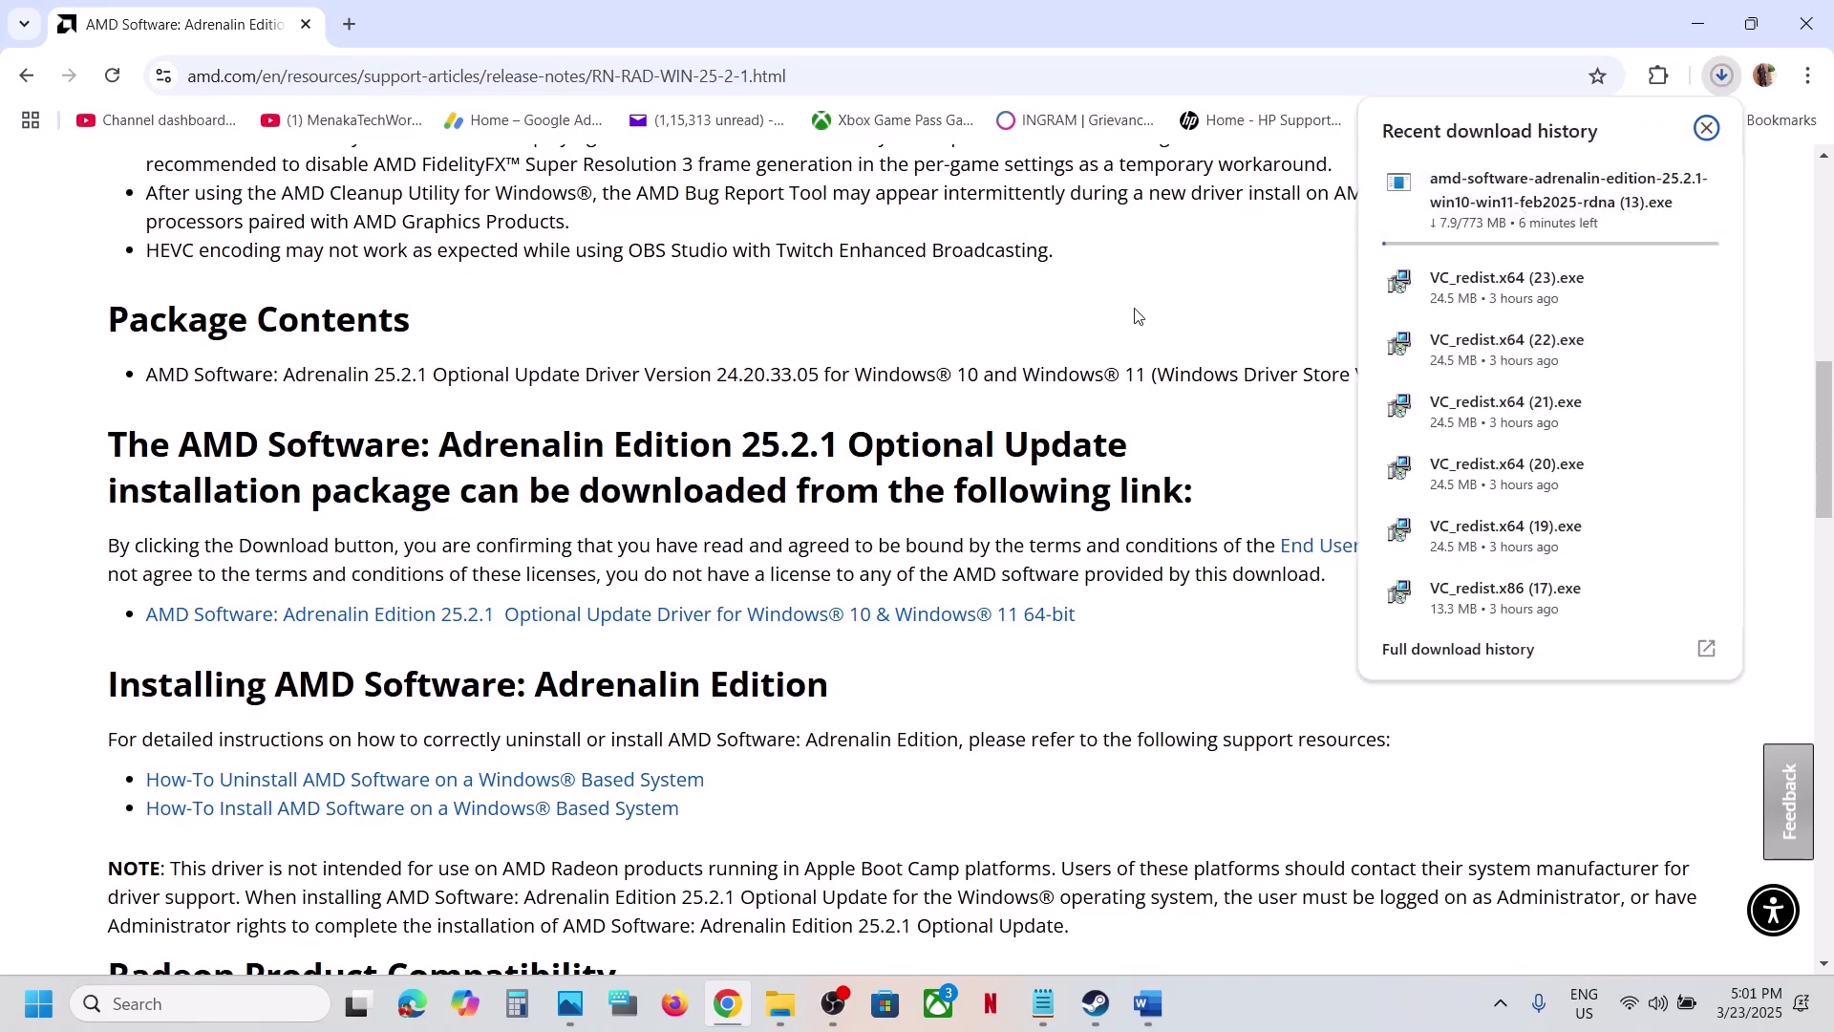
Step: Copy "AMD 25.1.1 Optional" from Step 16 in Word and search Google for it in a new Chrome tab
left_click(1149, 998)
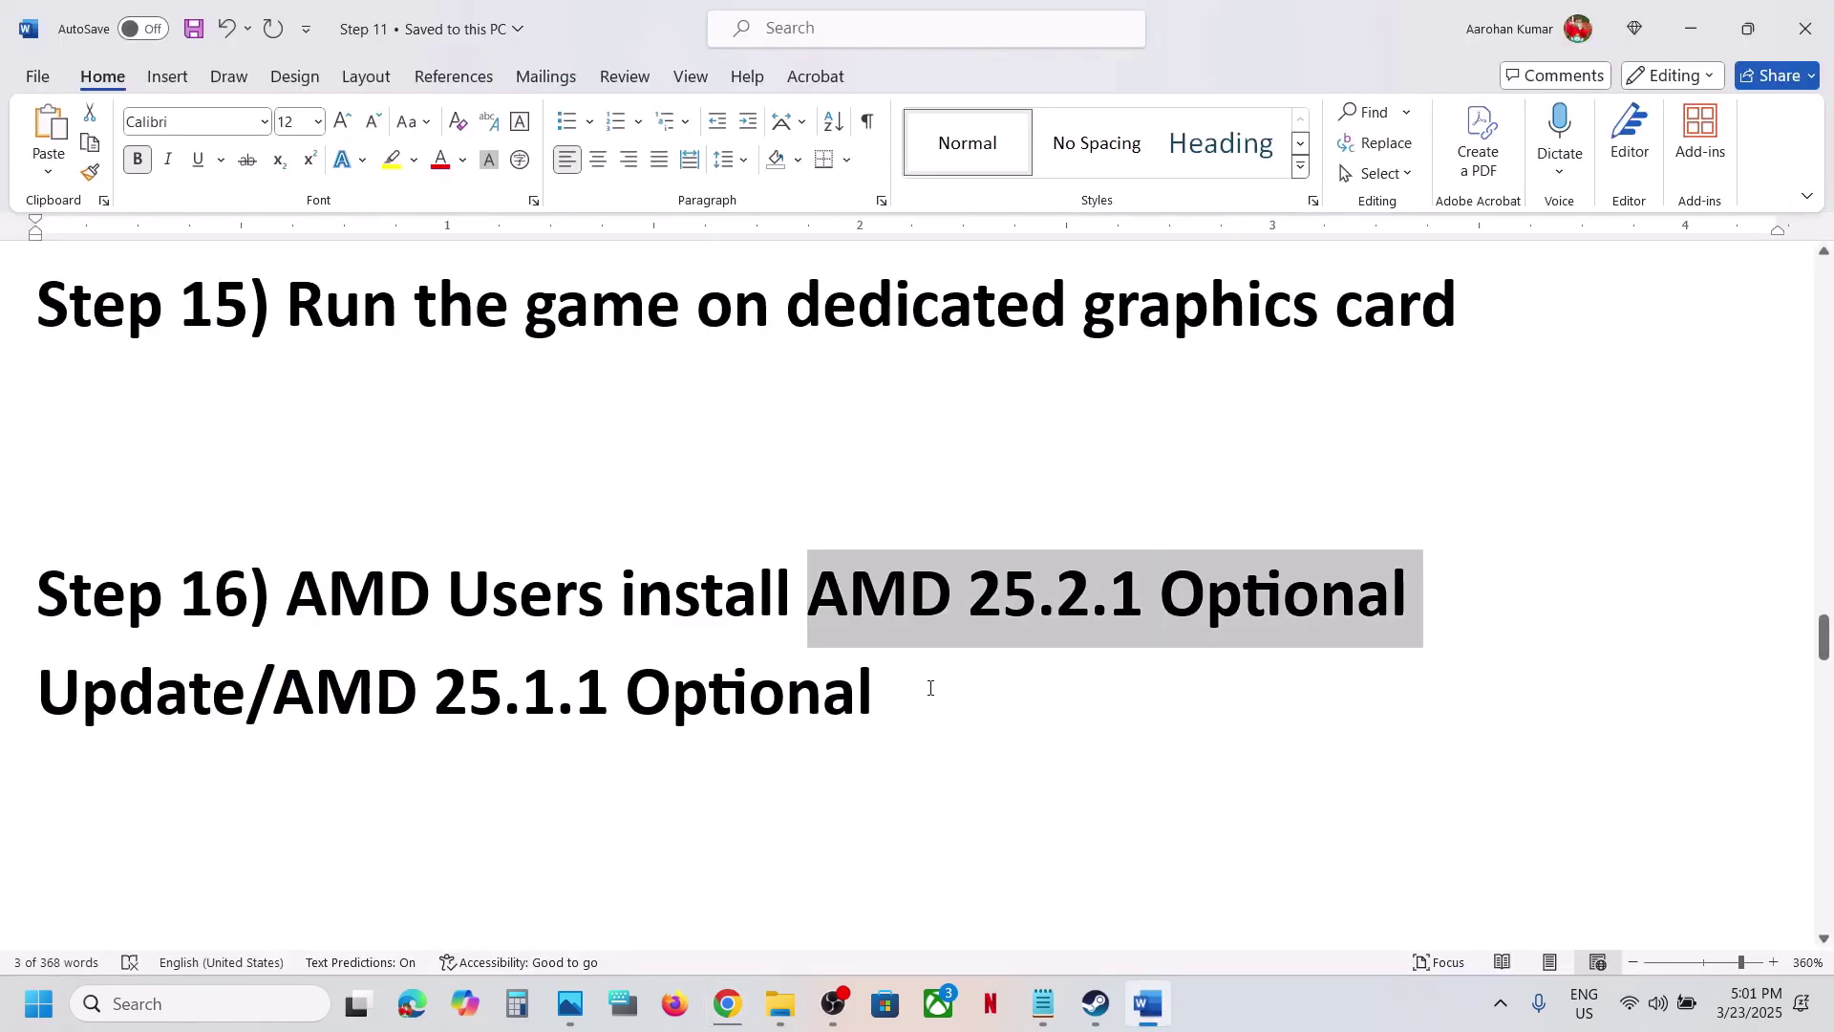
left_click_drag(930, 685, 317, 675)
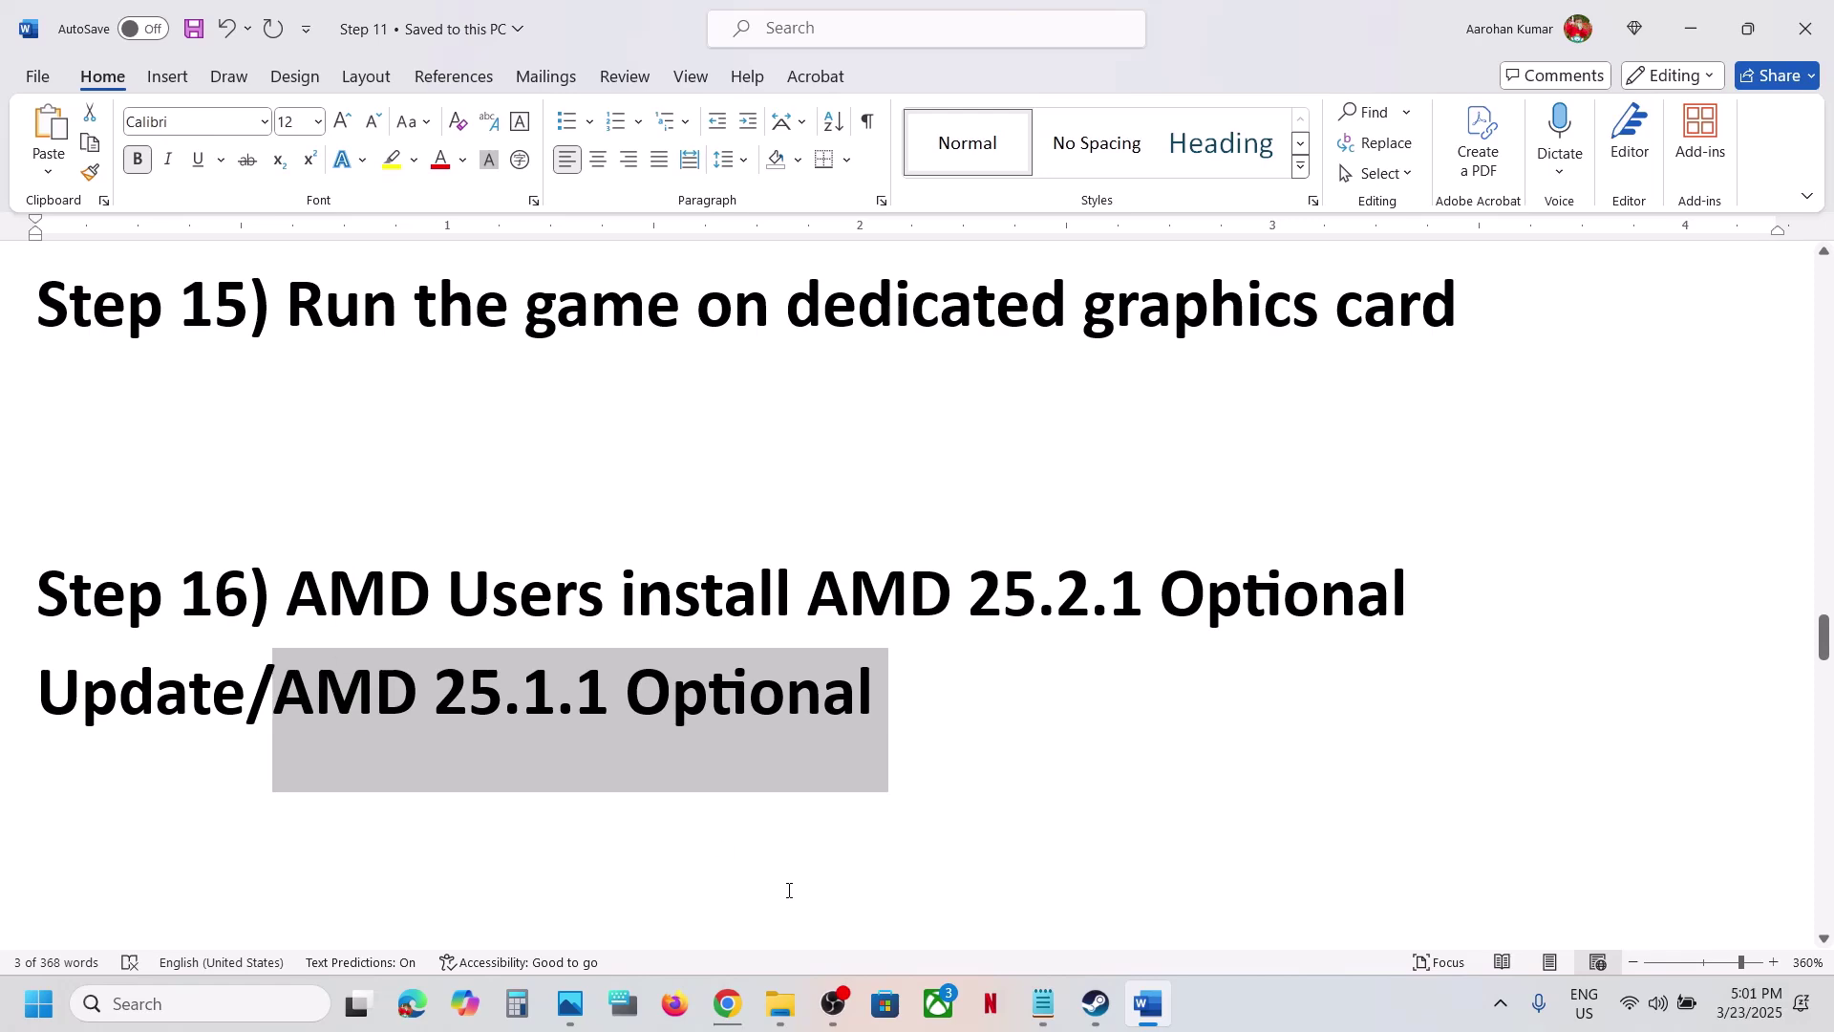
left_click(727, 1003)
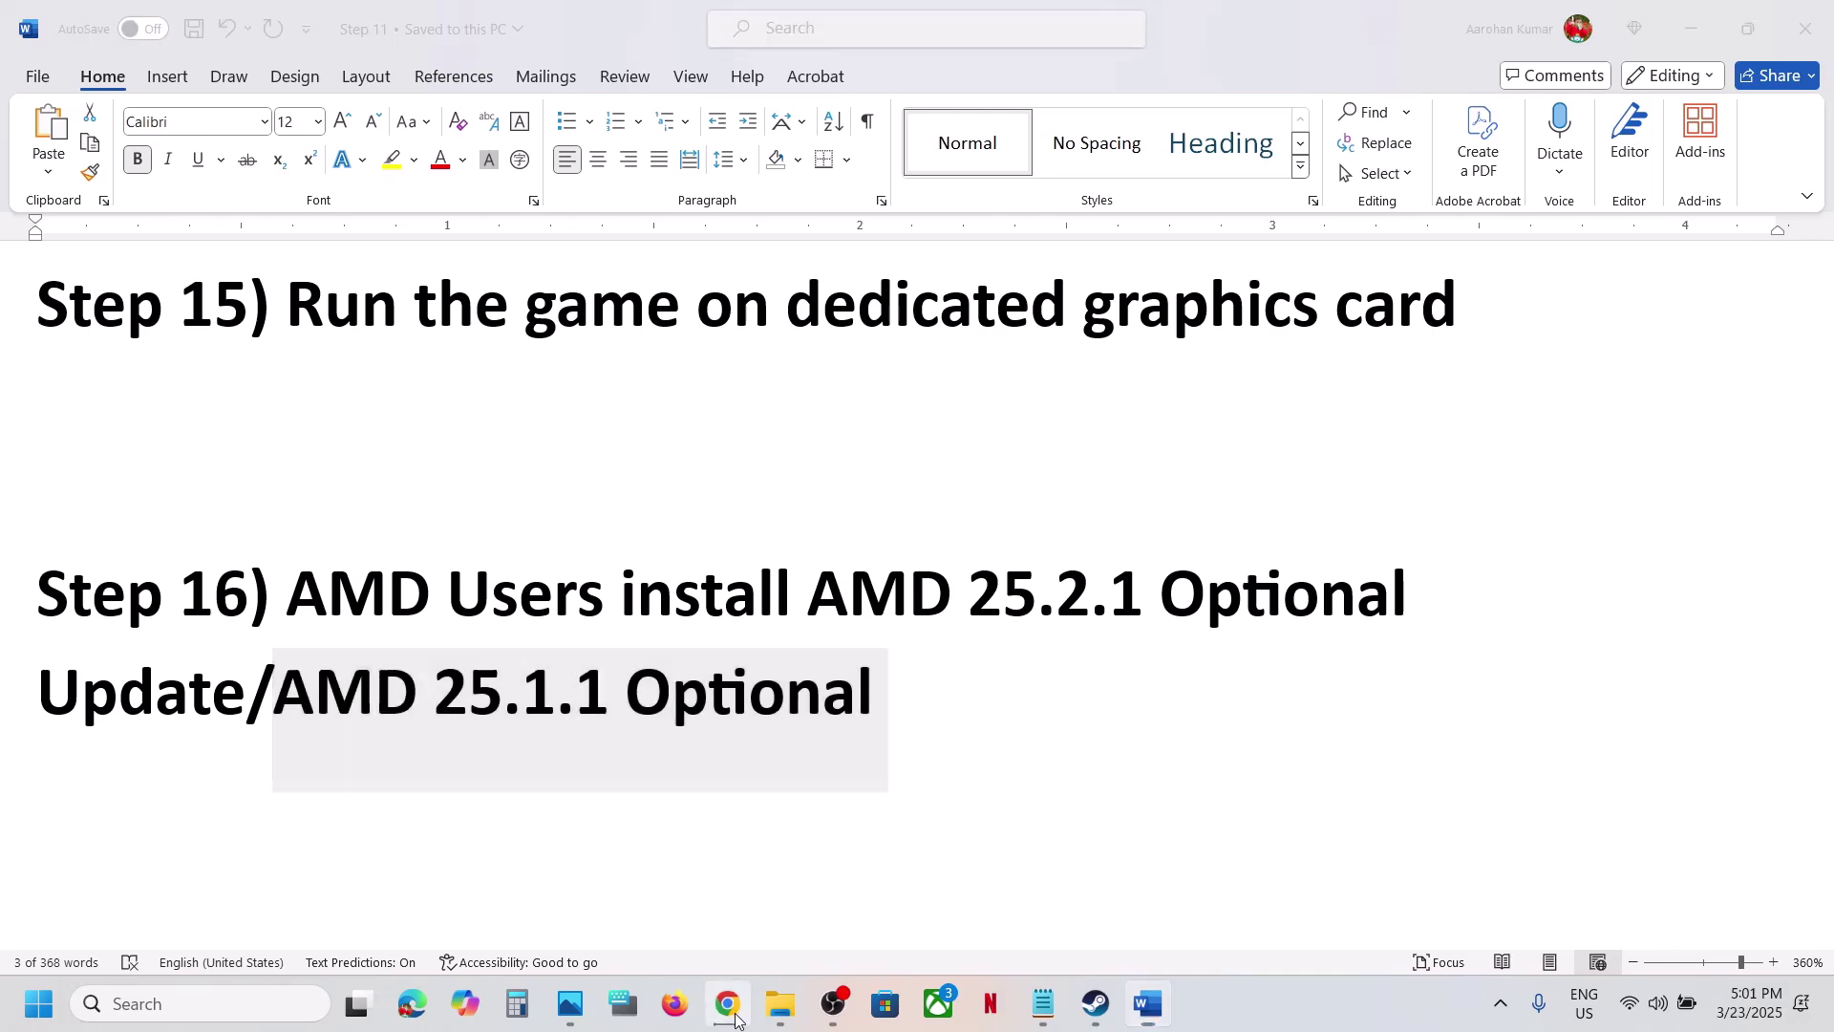
left_click(347, 25)
key("ctrl+v")
key("Return")
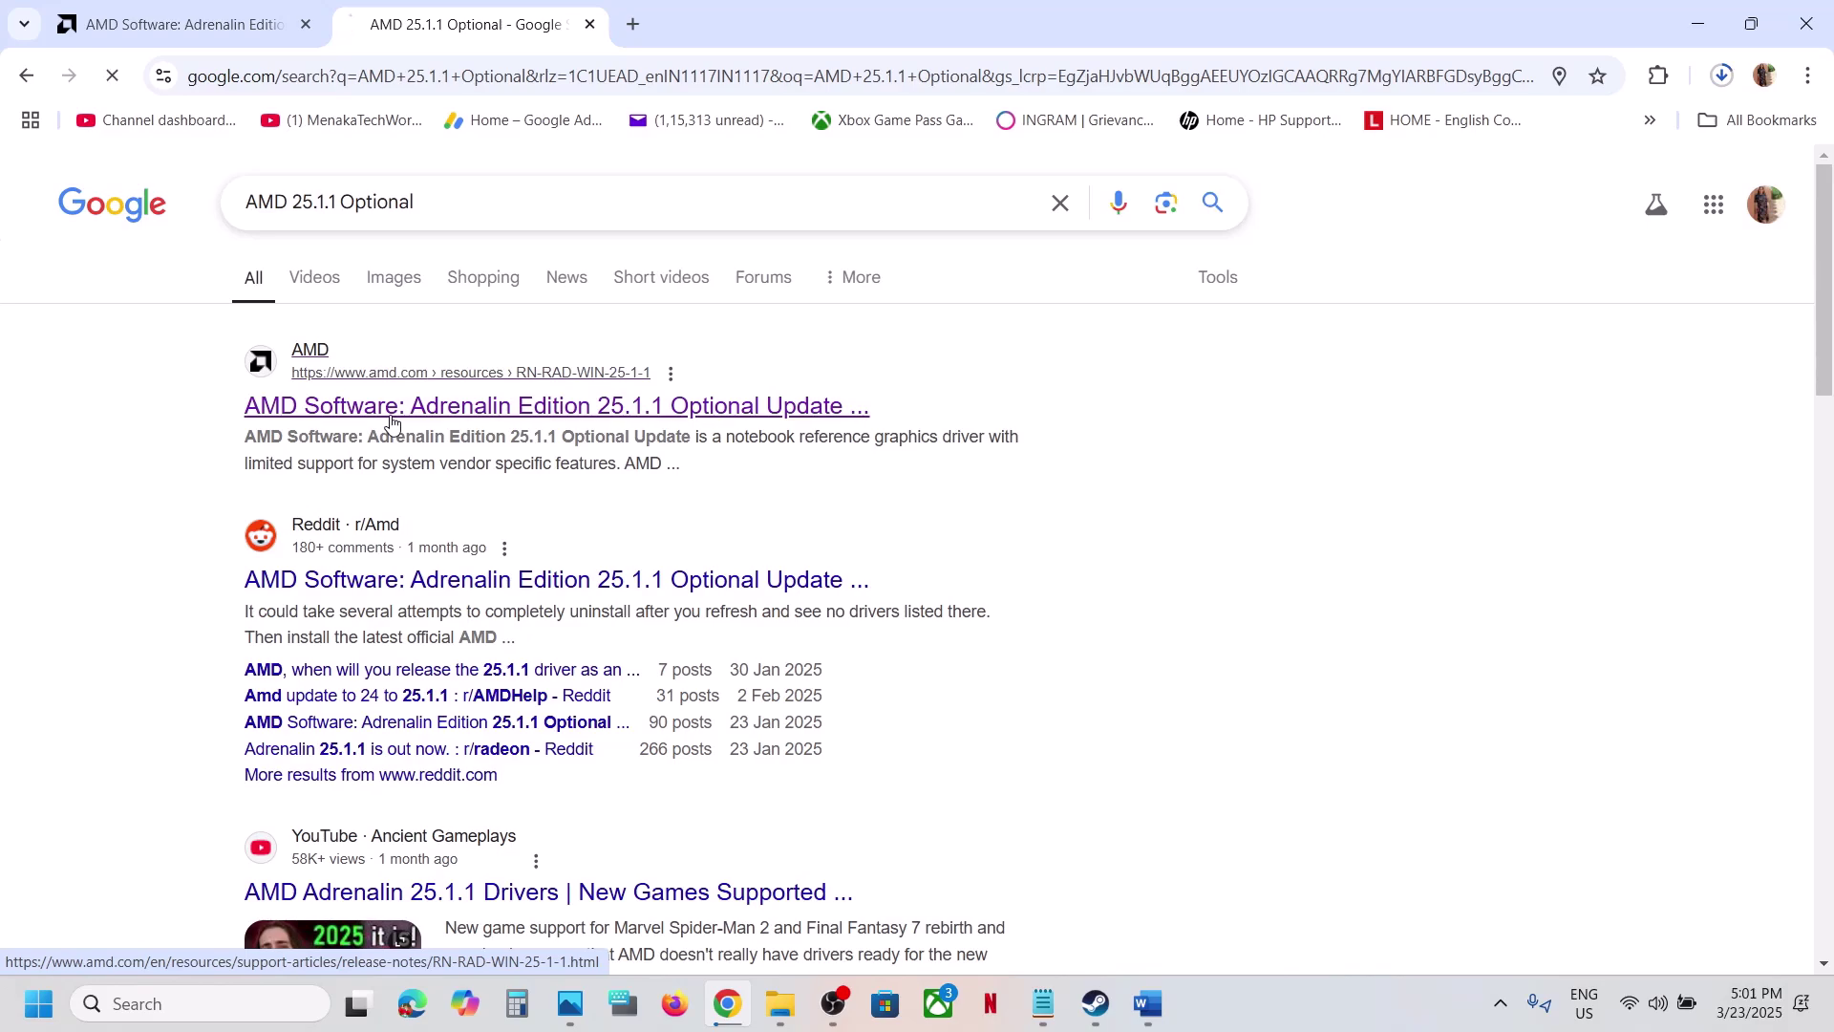
Step: Download the Adrenalin Edition 25.1.1 Optional Update driver from AMD's release notes page and check the download list
left_click(392, 423)
scroll(532, 664, "down", 15)
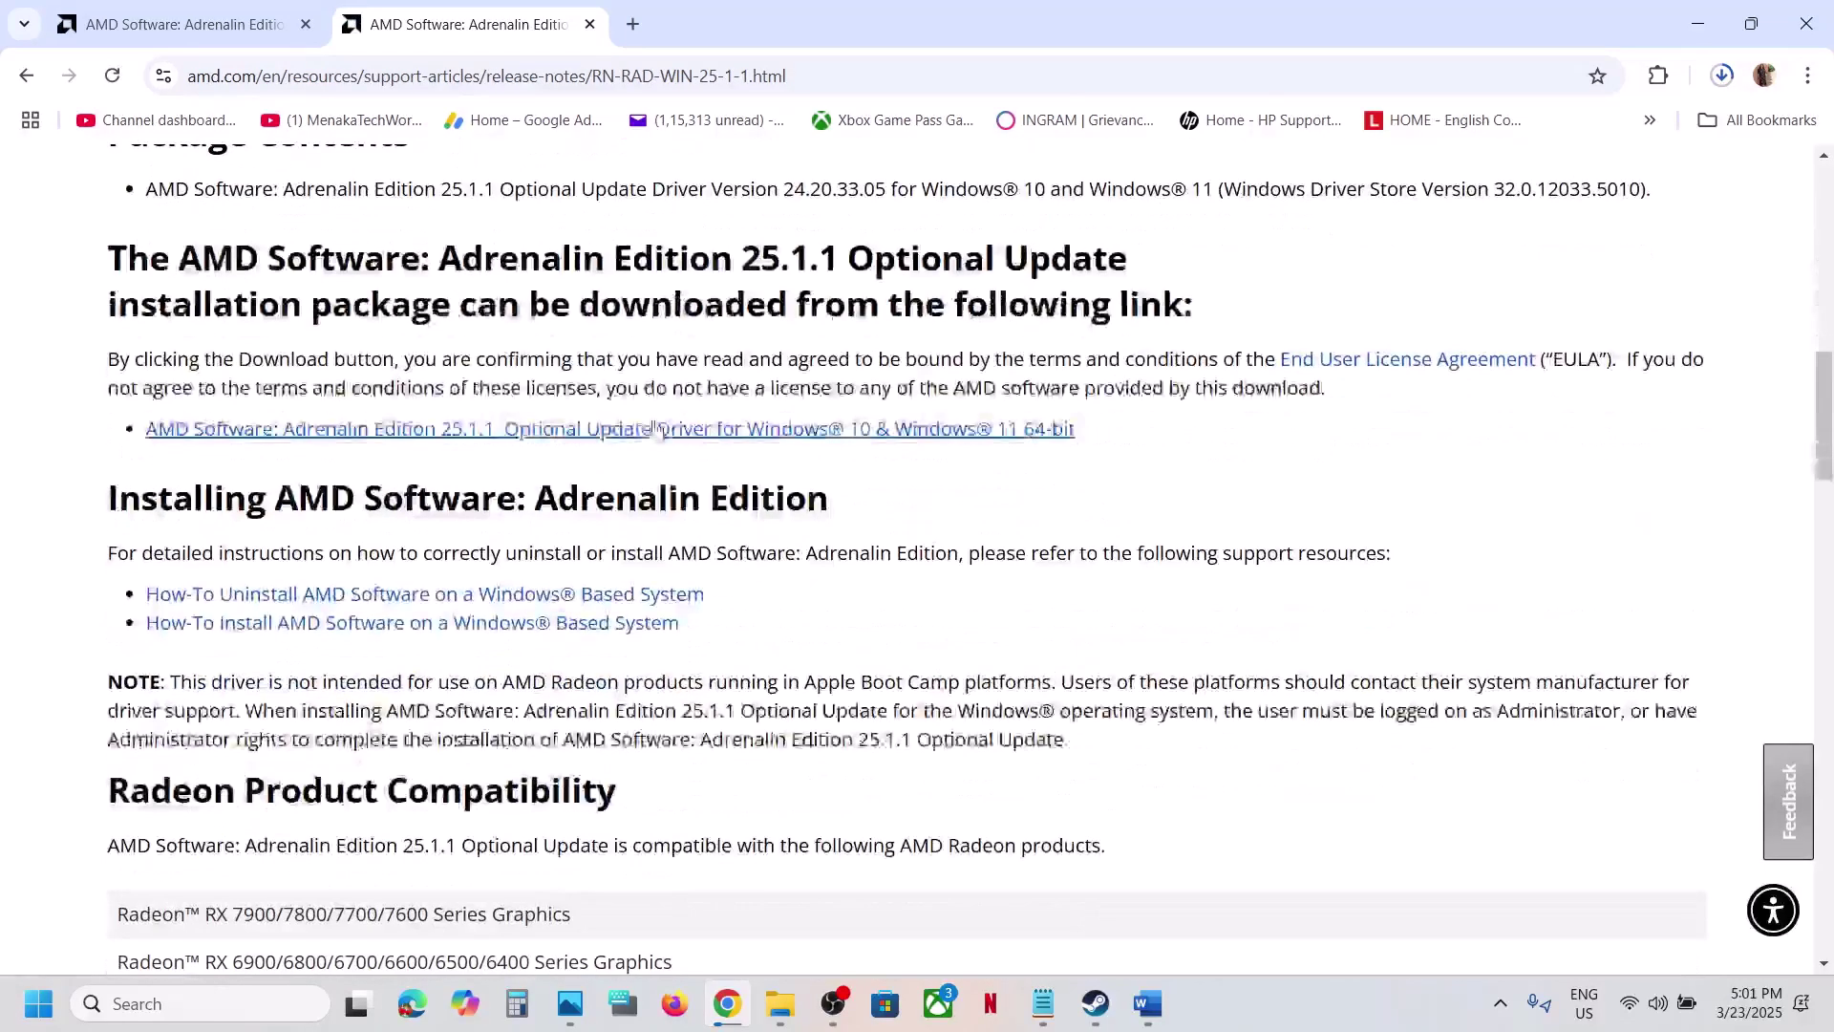
left_click(596, 440)
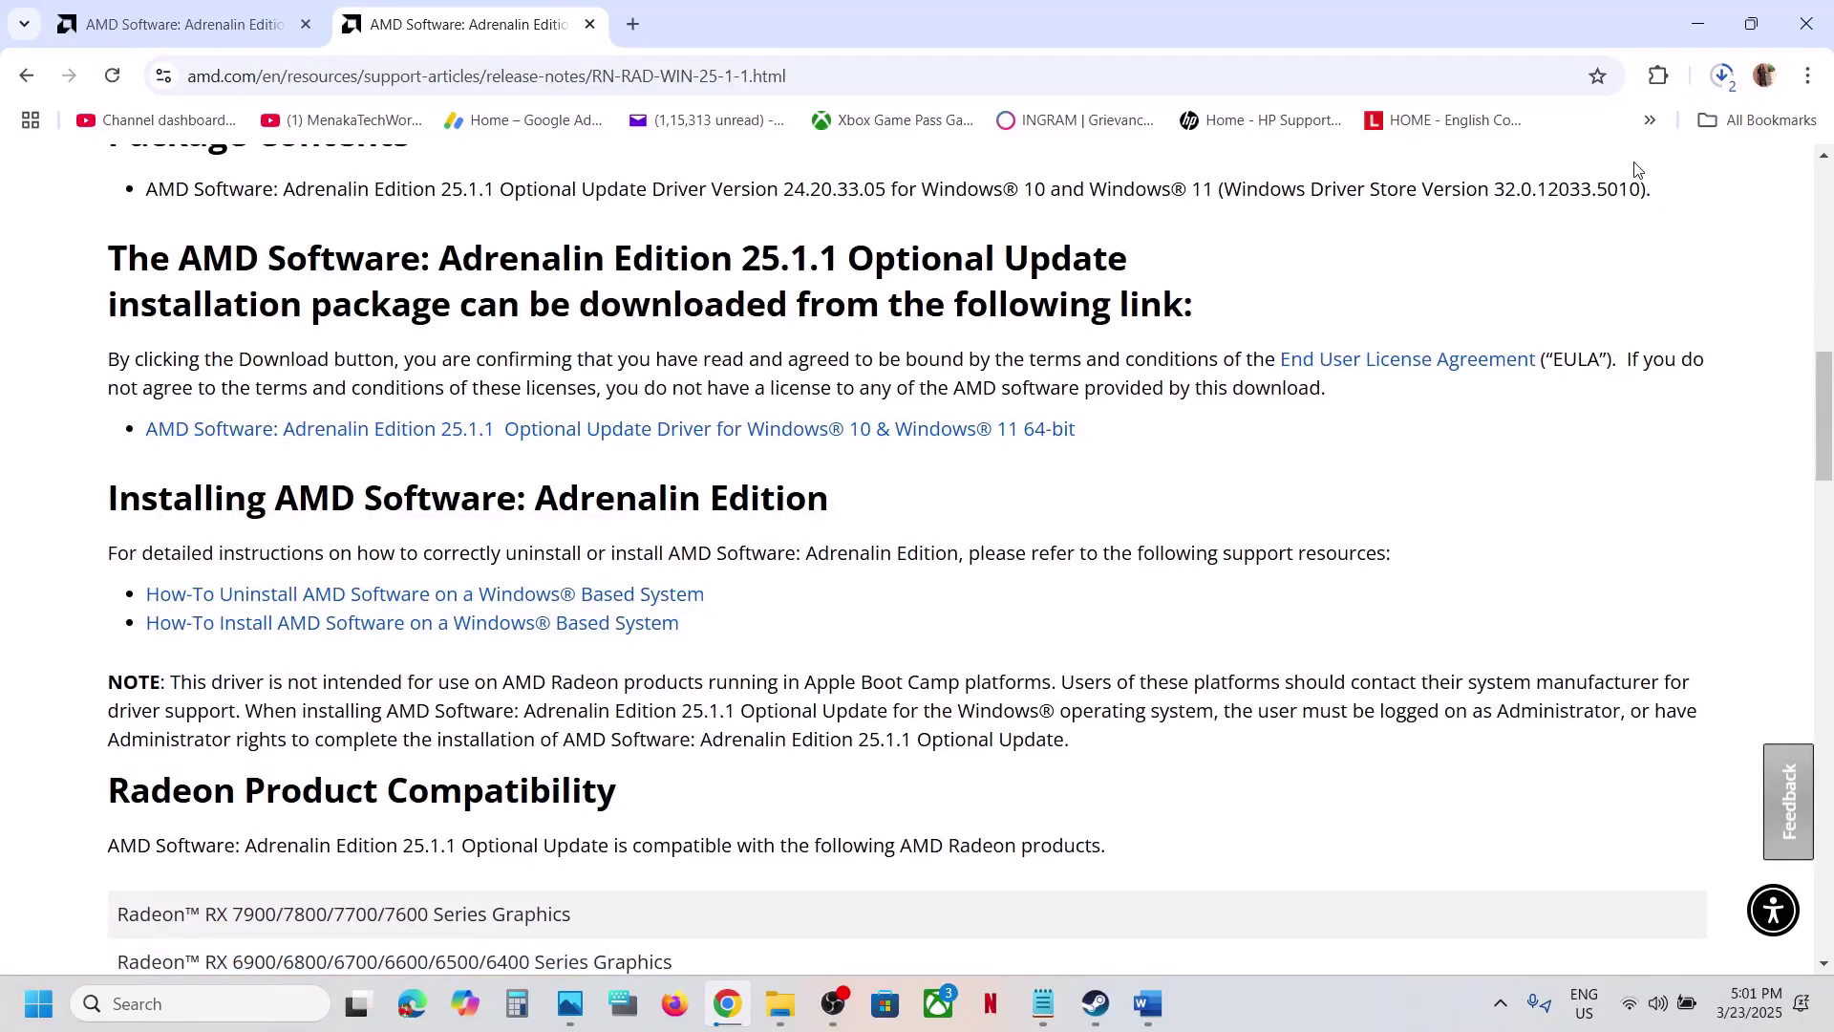
left_click(1721, 79)
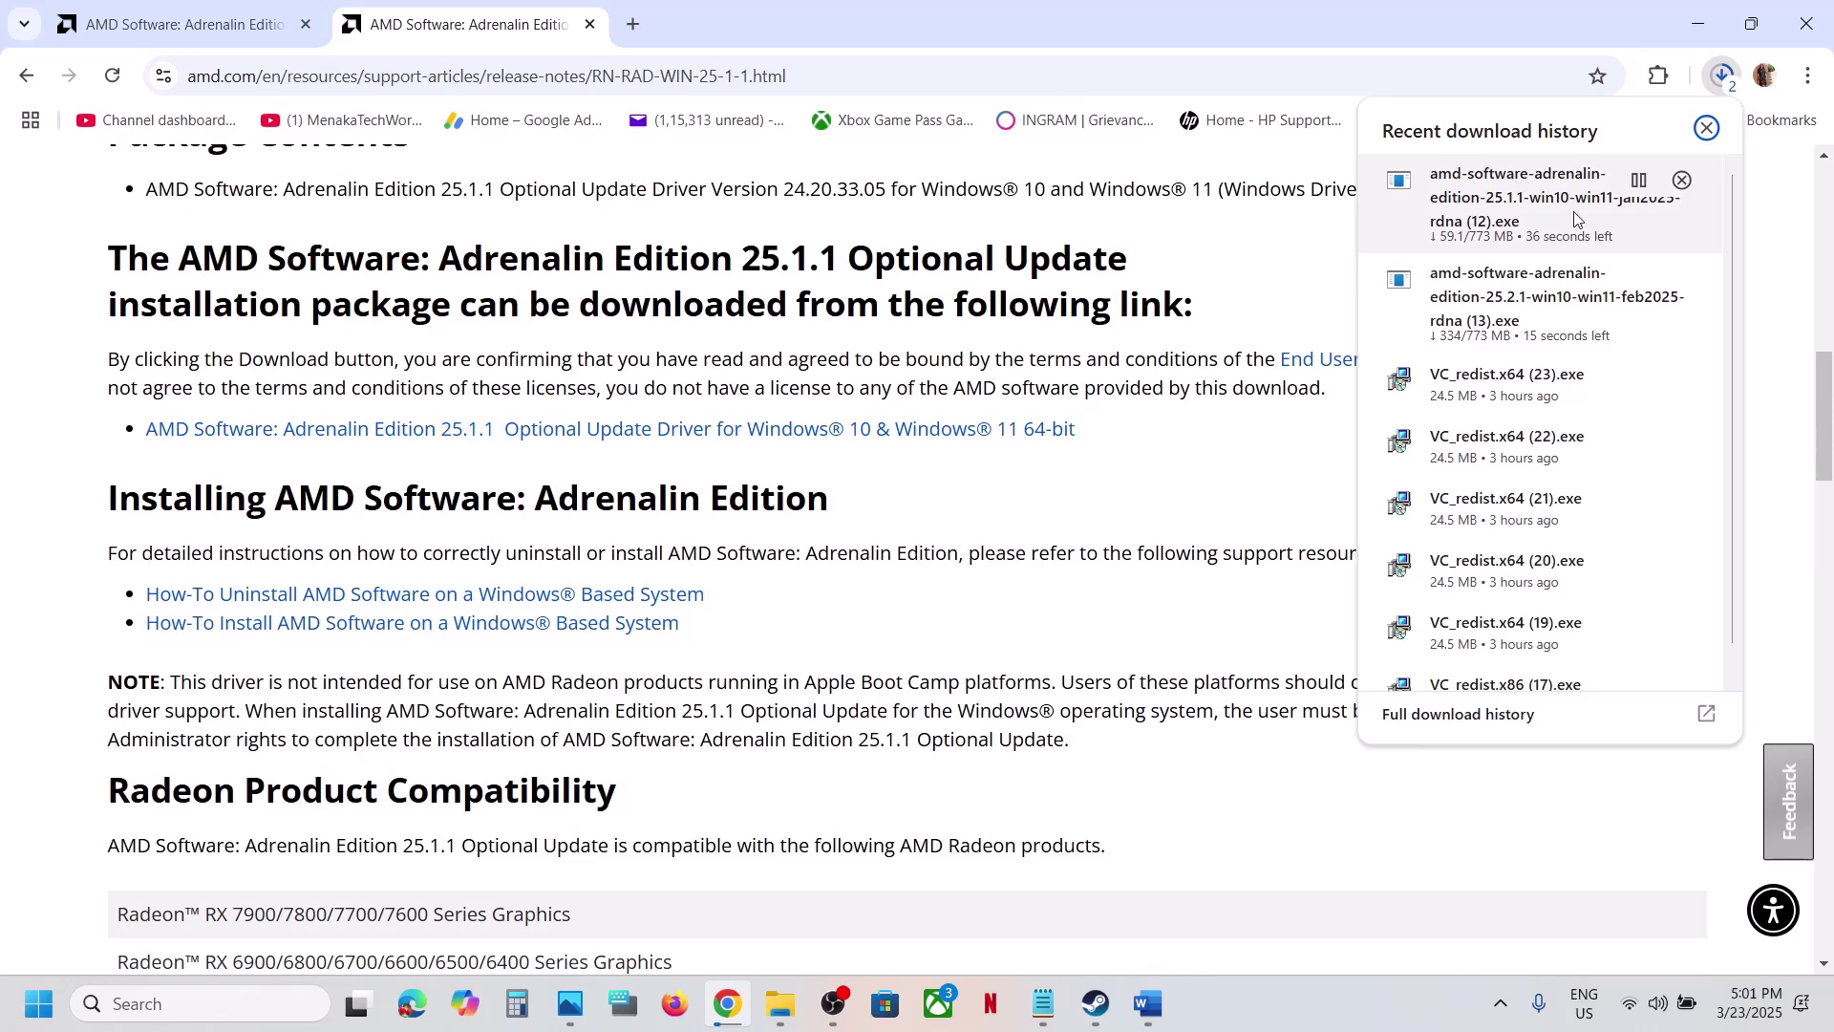
left_click(1216, 322)
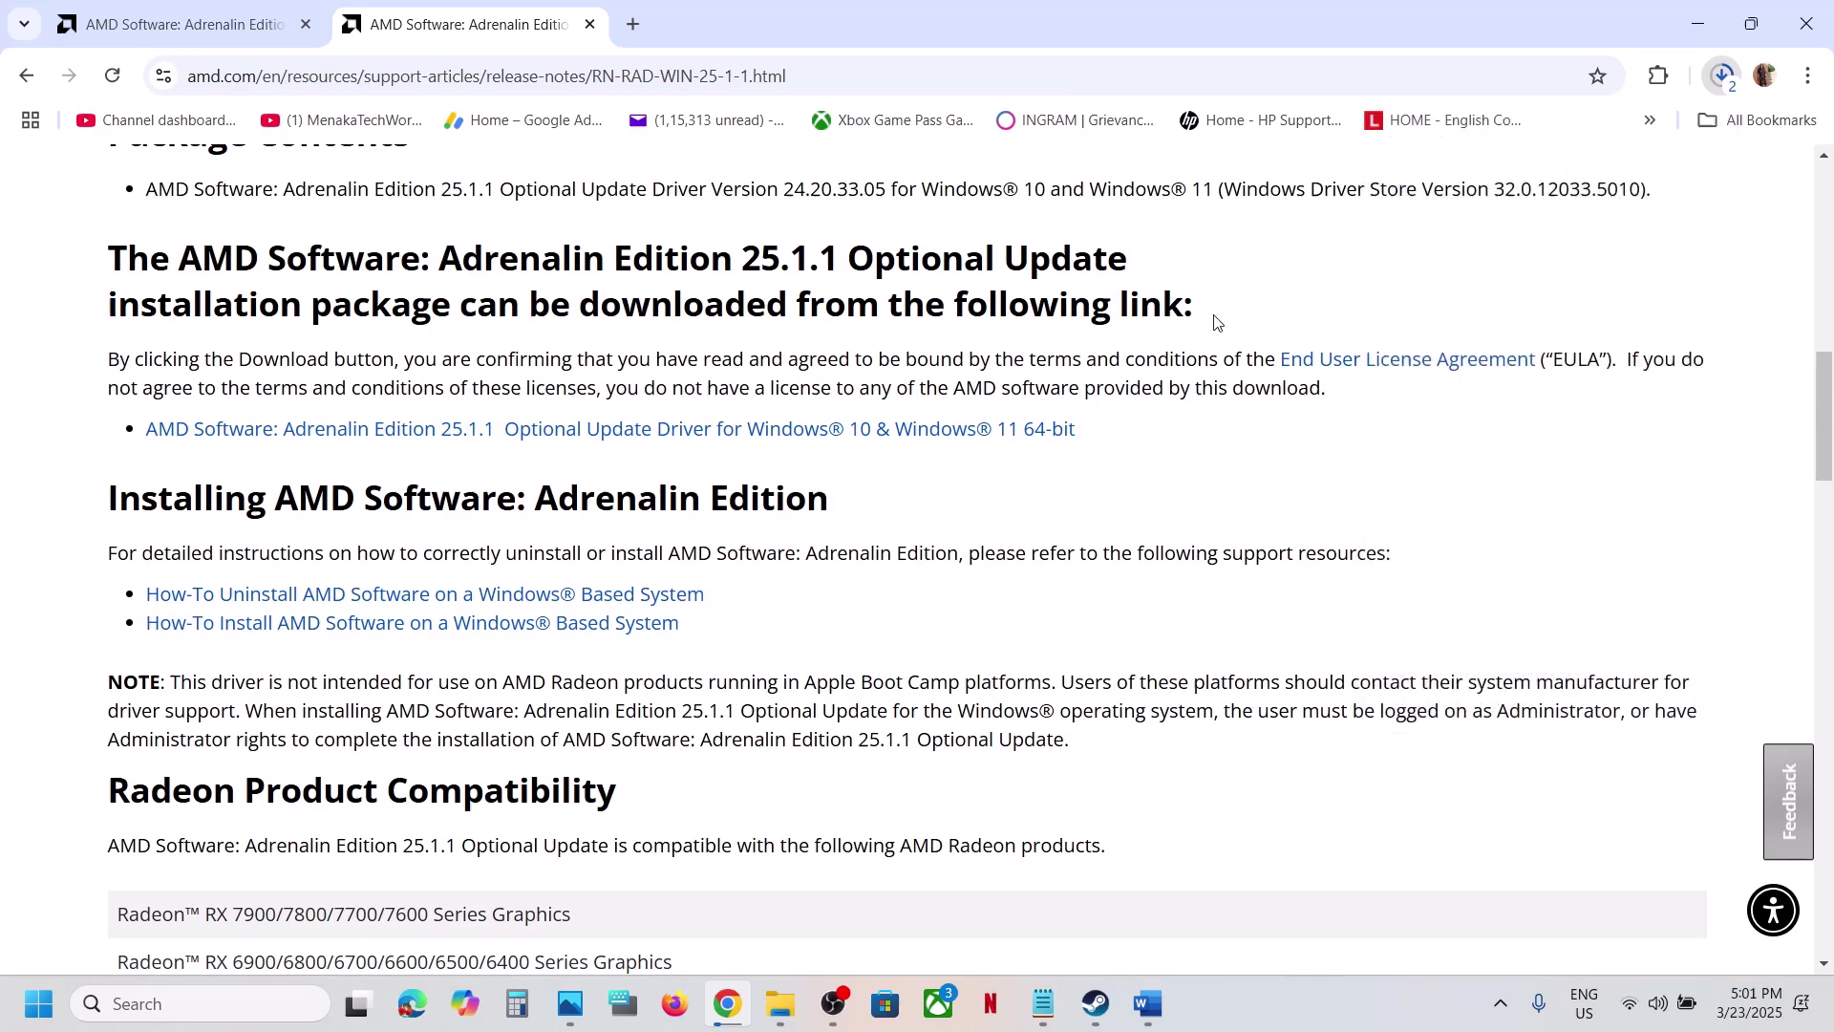
Step: Return to the Word document and highlight the Step 17 instruction about debug mode in the Nvidia control panel
left_click(1095, 1004)
left_click(1149, 1005)
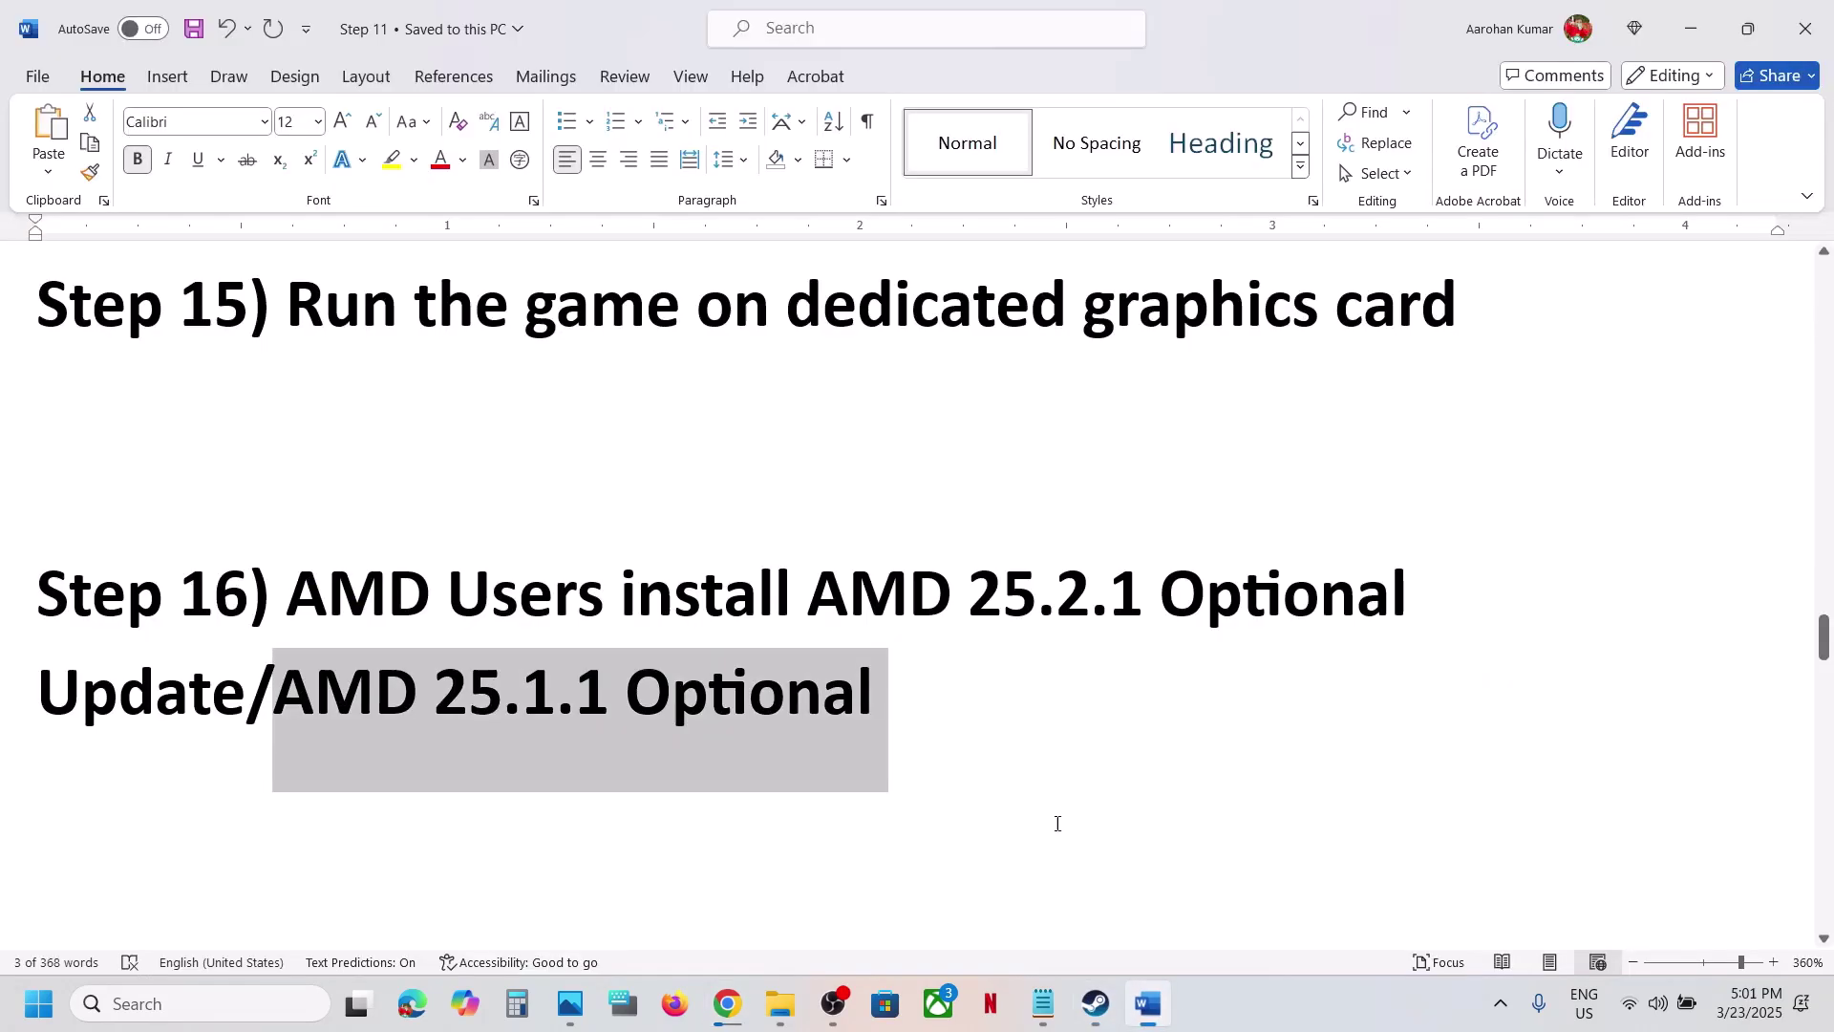
scroll(868, 696, "down", 3)
scroll(869, 696, "up", 1)
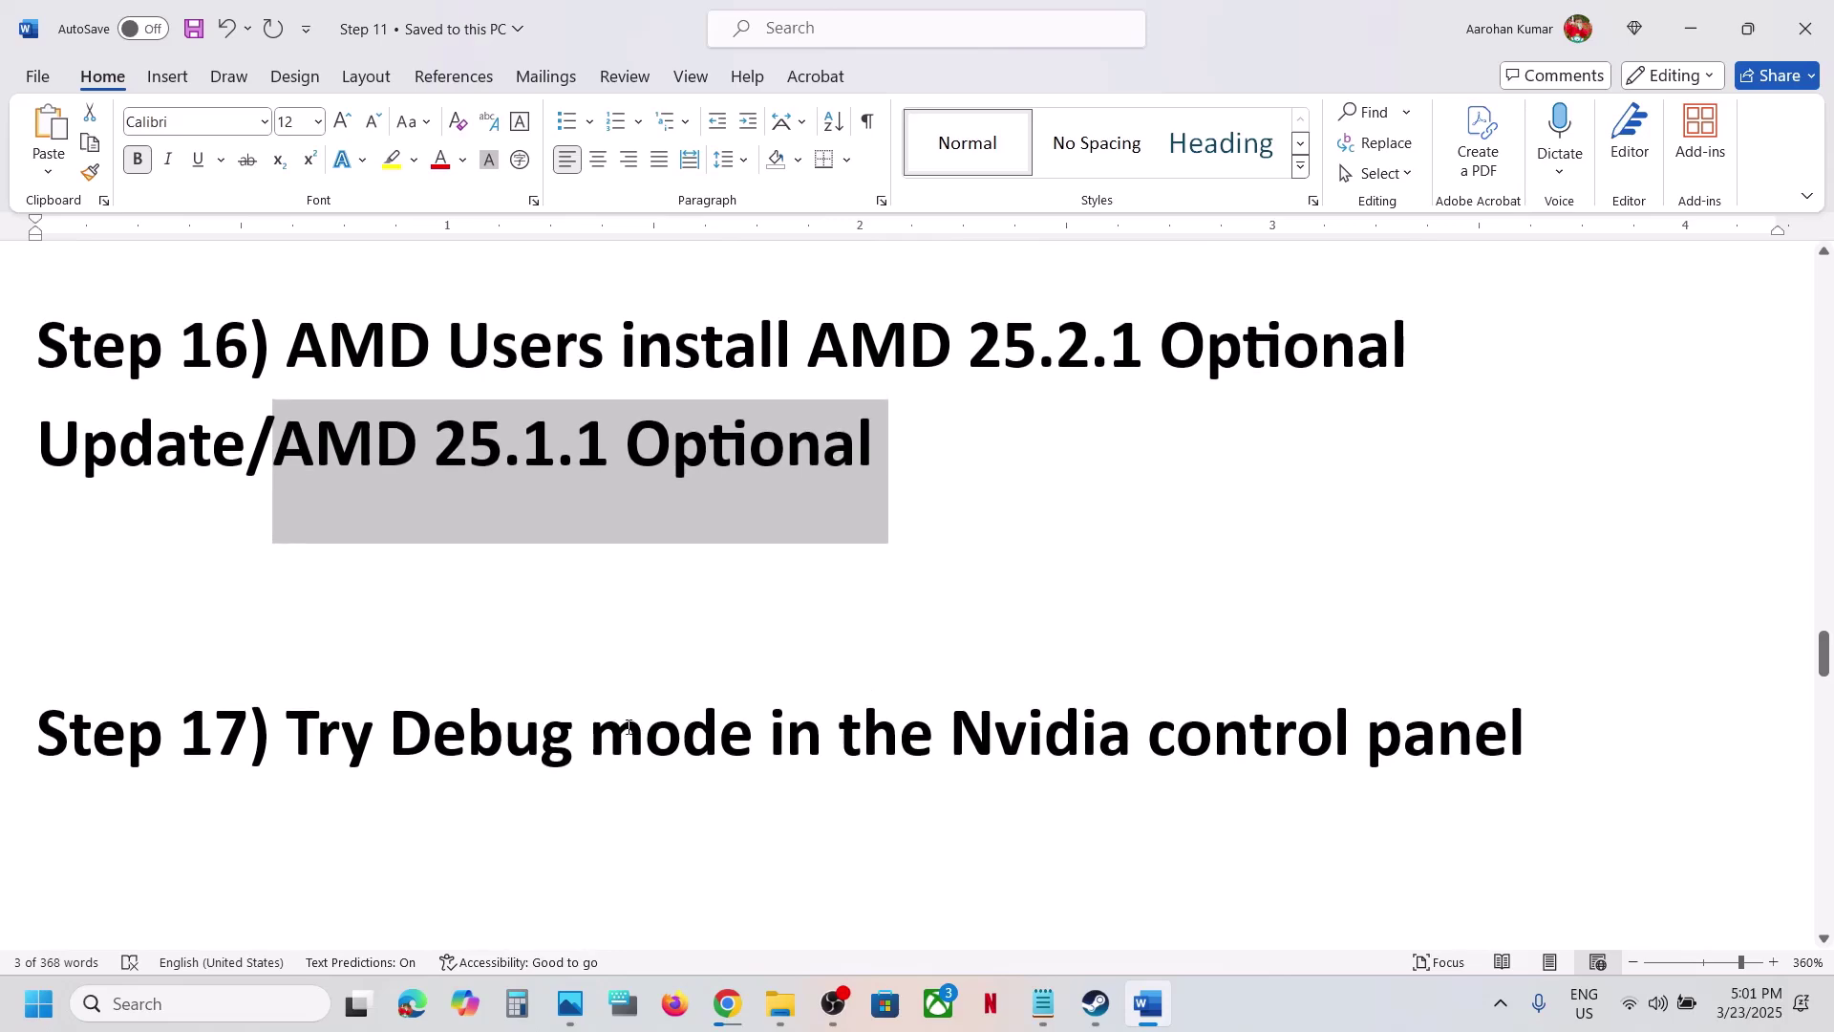
left_click_drag(592, 736, 1496, 721)
Step: Open NVIDIA Control Panel from the desktop, choose Debug Mode, and switch back to Steam
key("super+d")
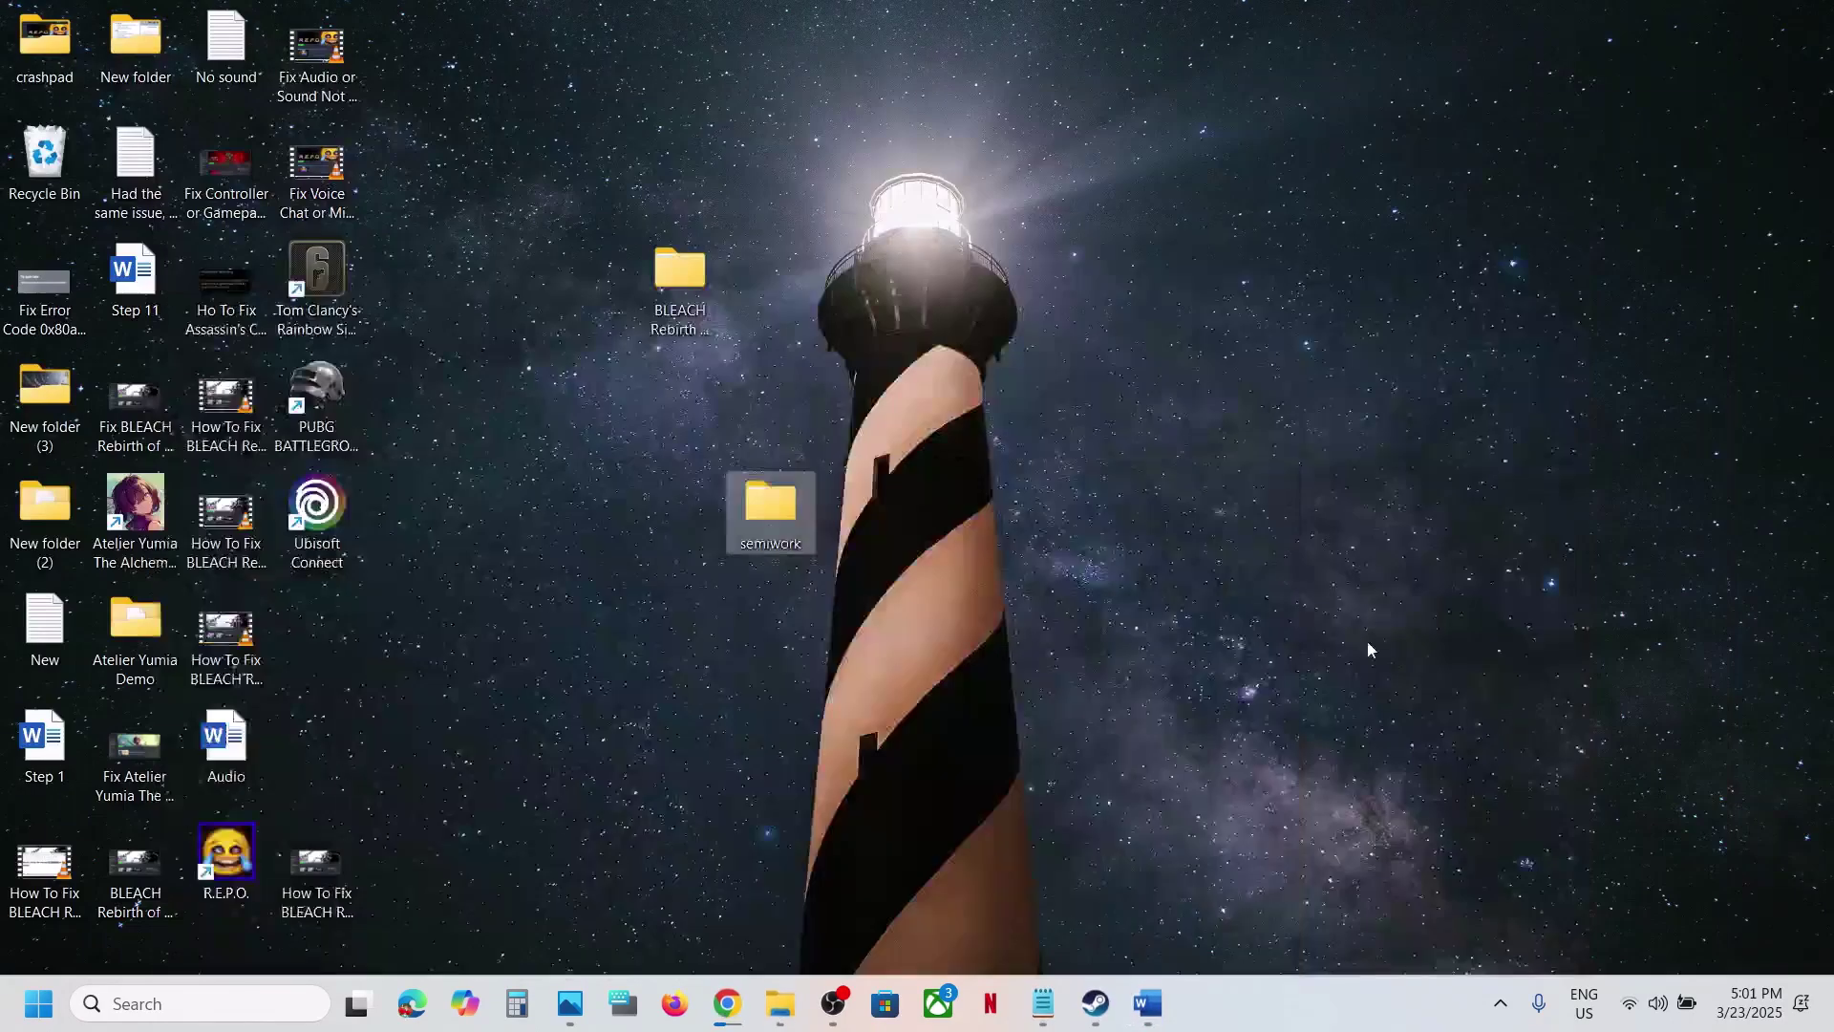
right_click(1154, 468)
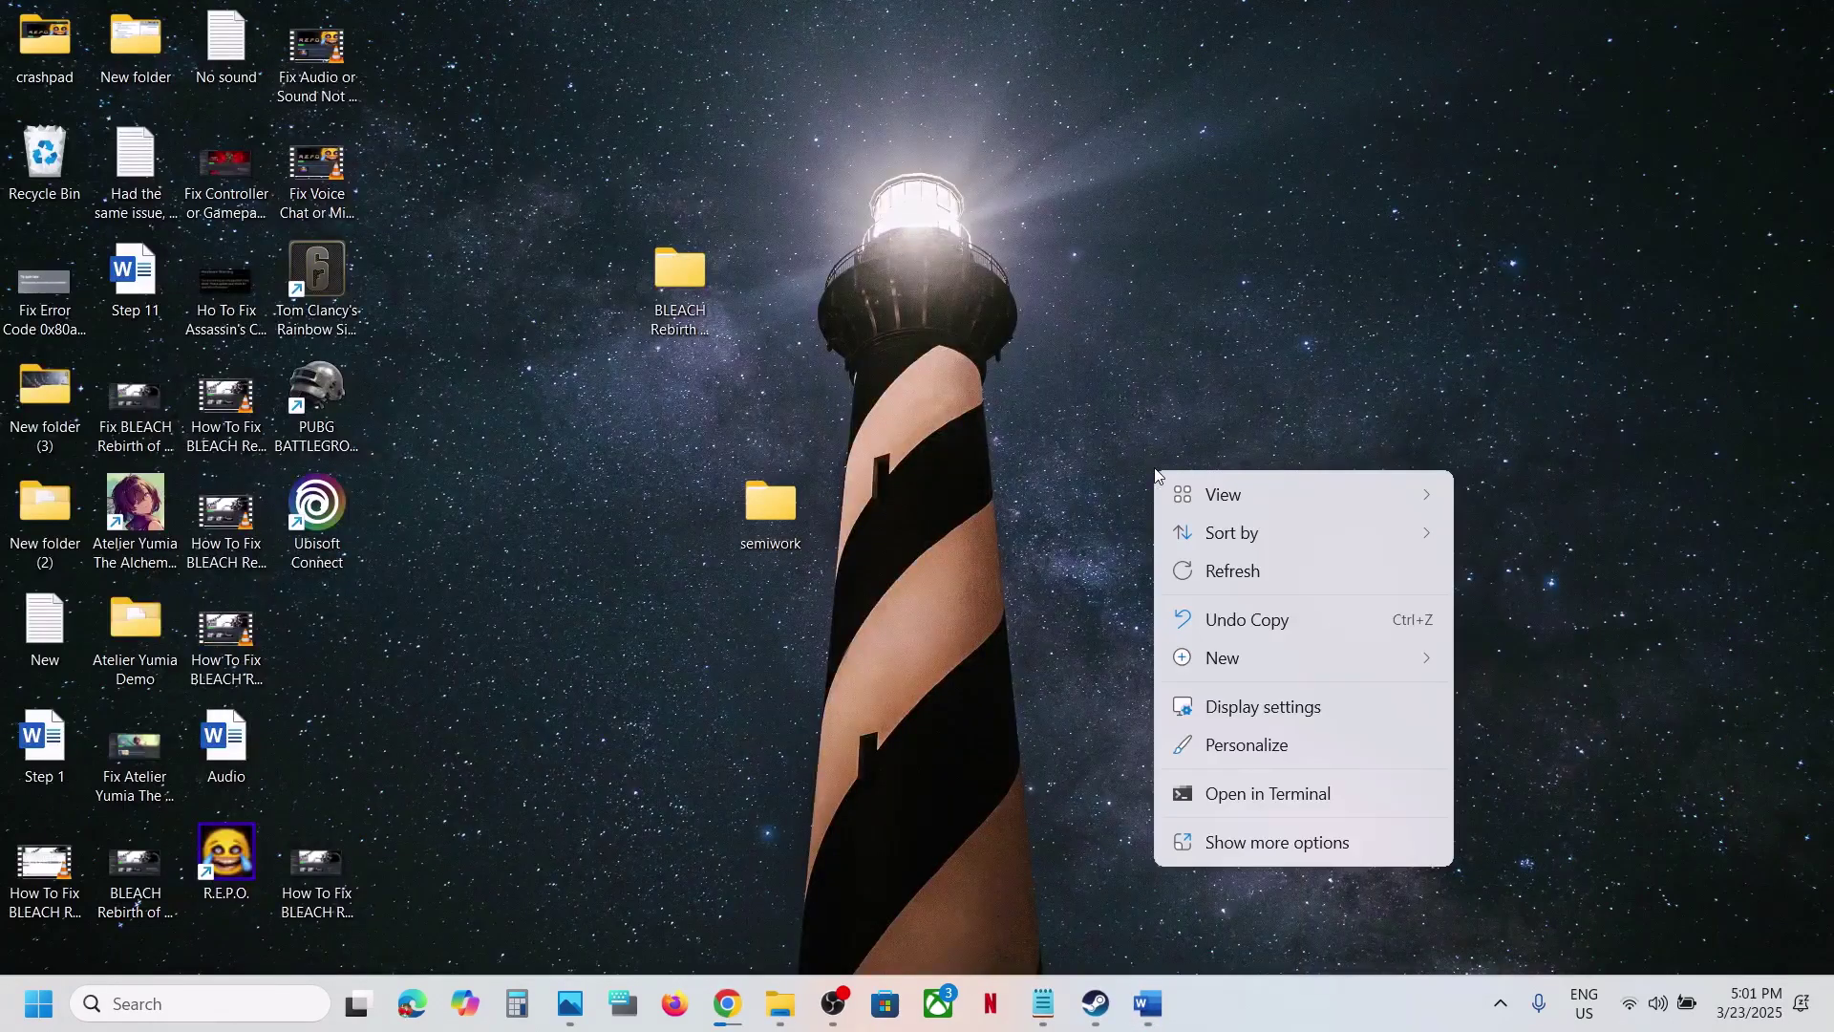
left_click(1239, 844)
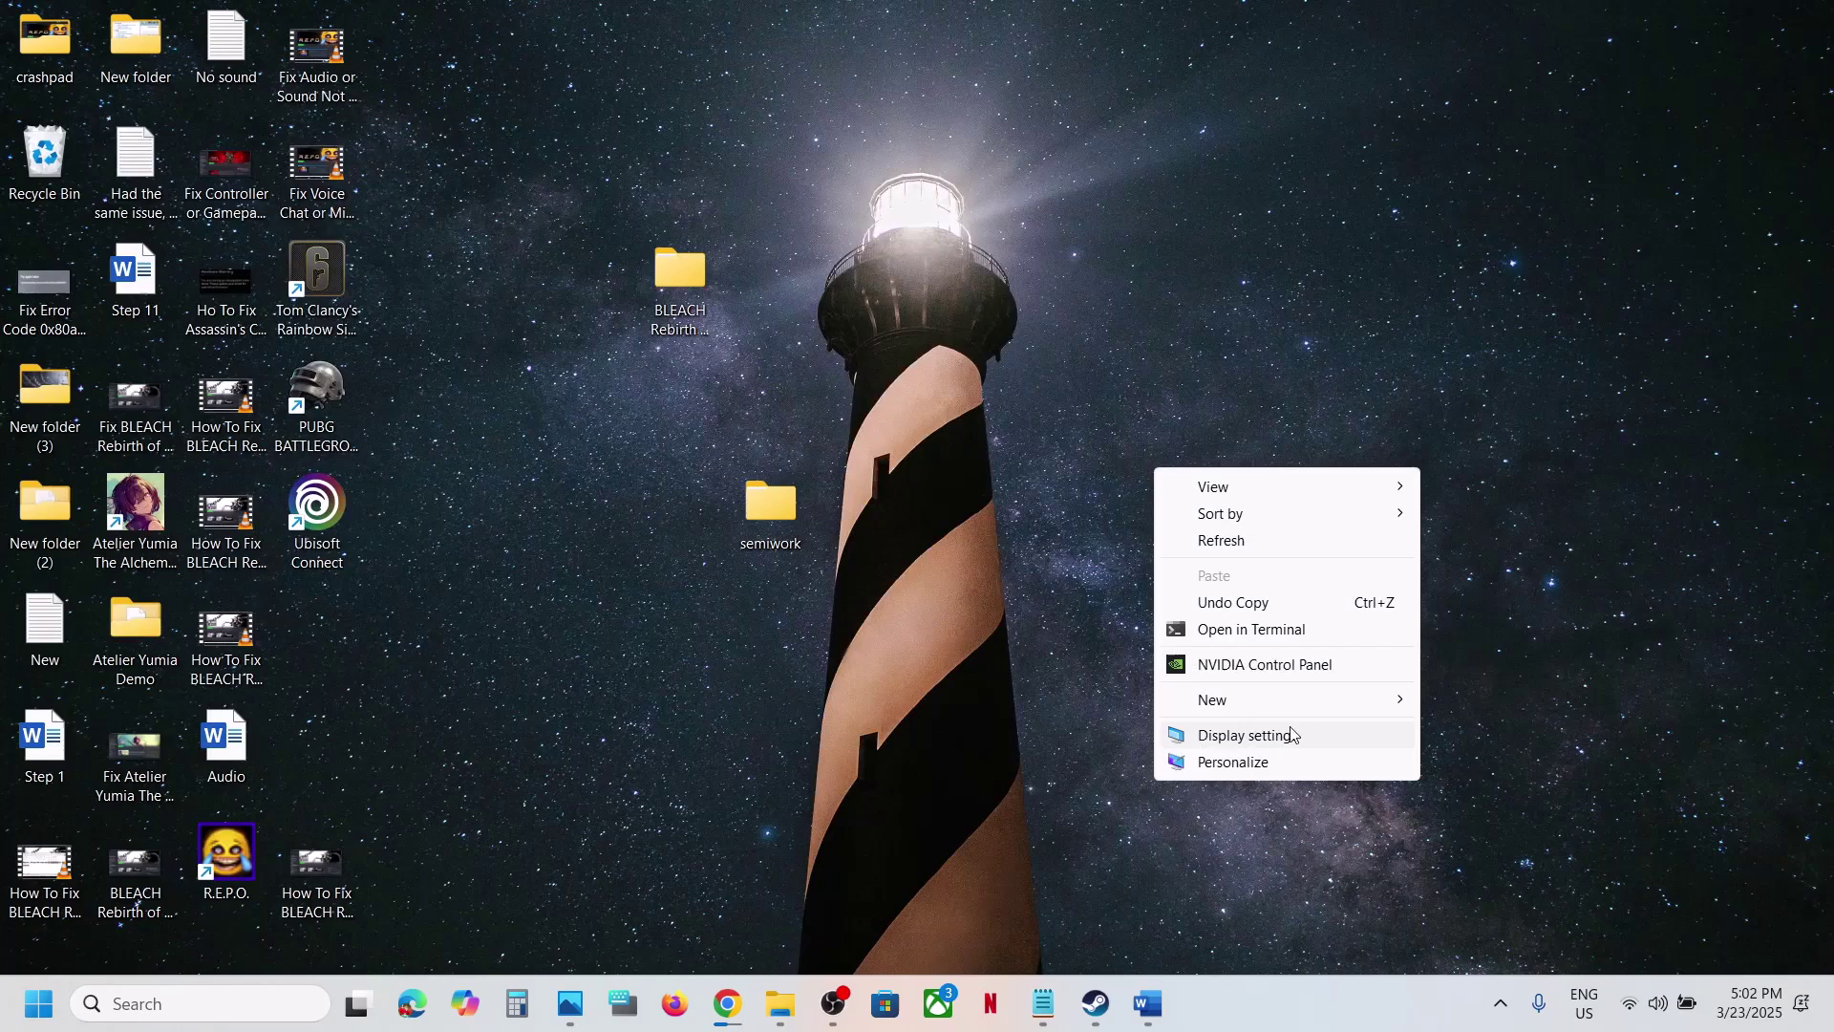
left_click(1251, 673)
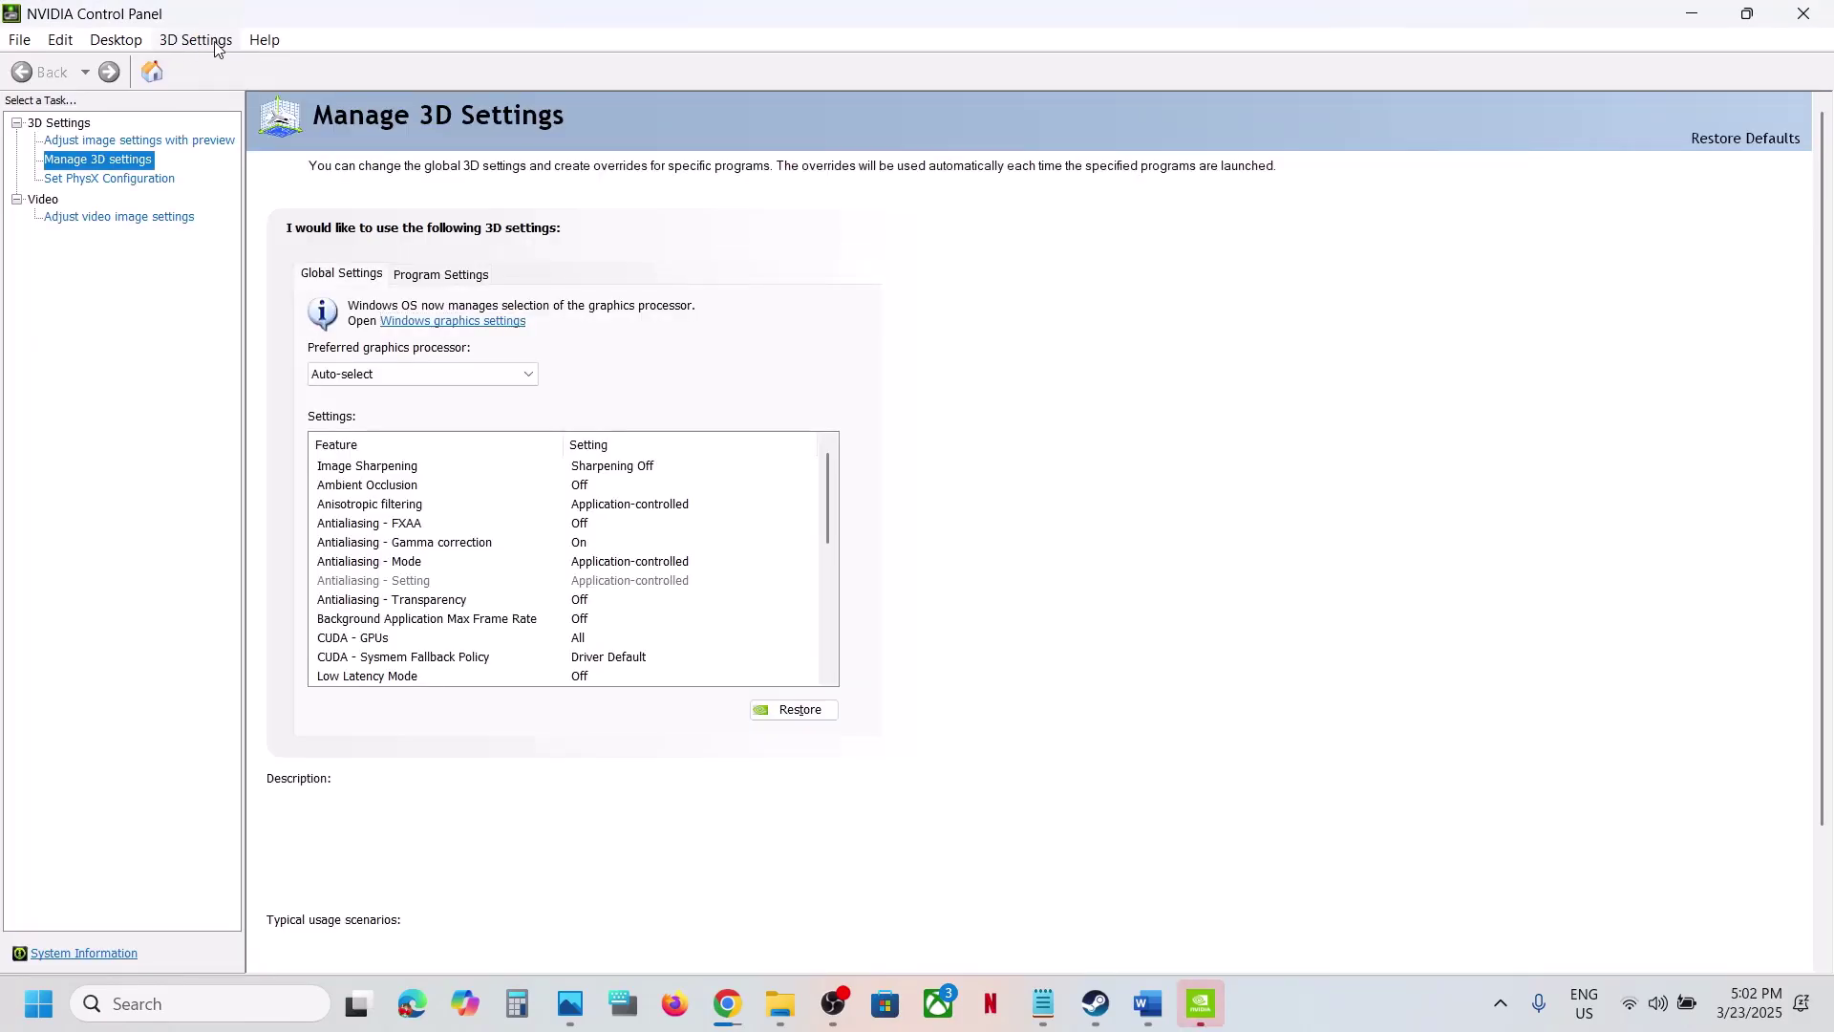
left_click(271, 43)
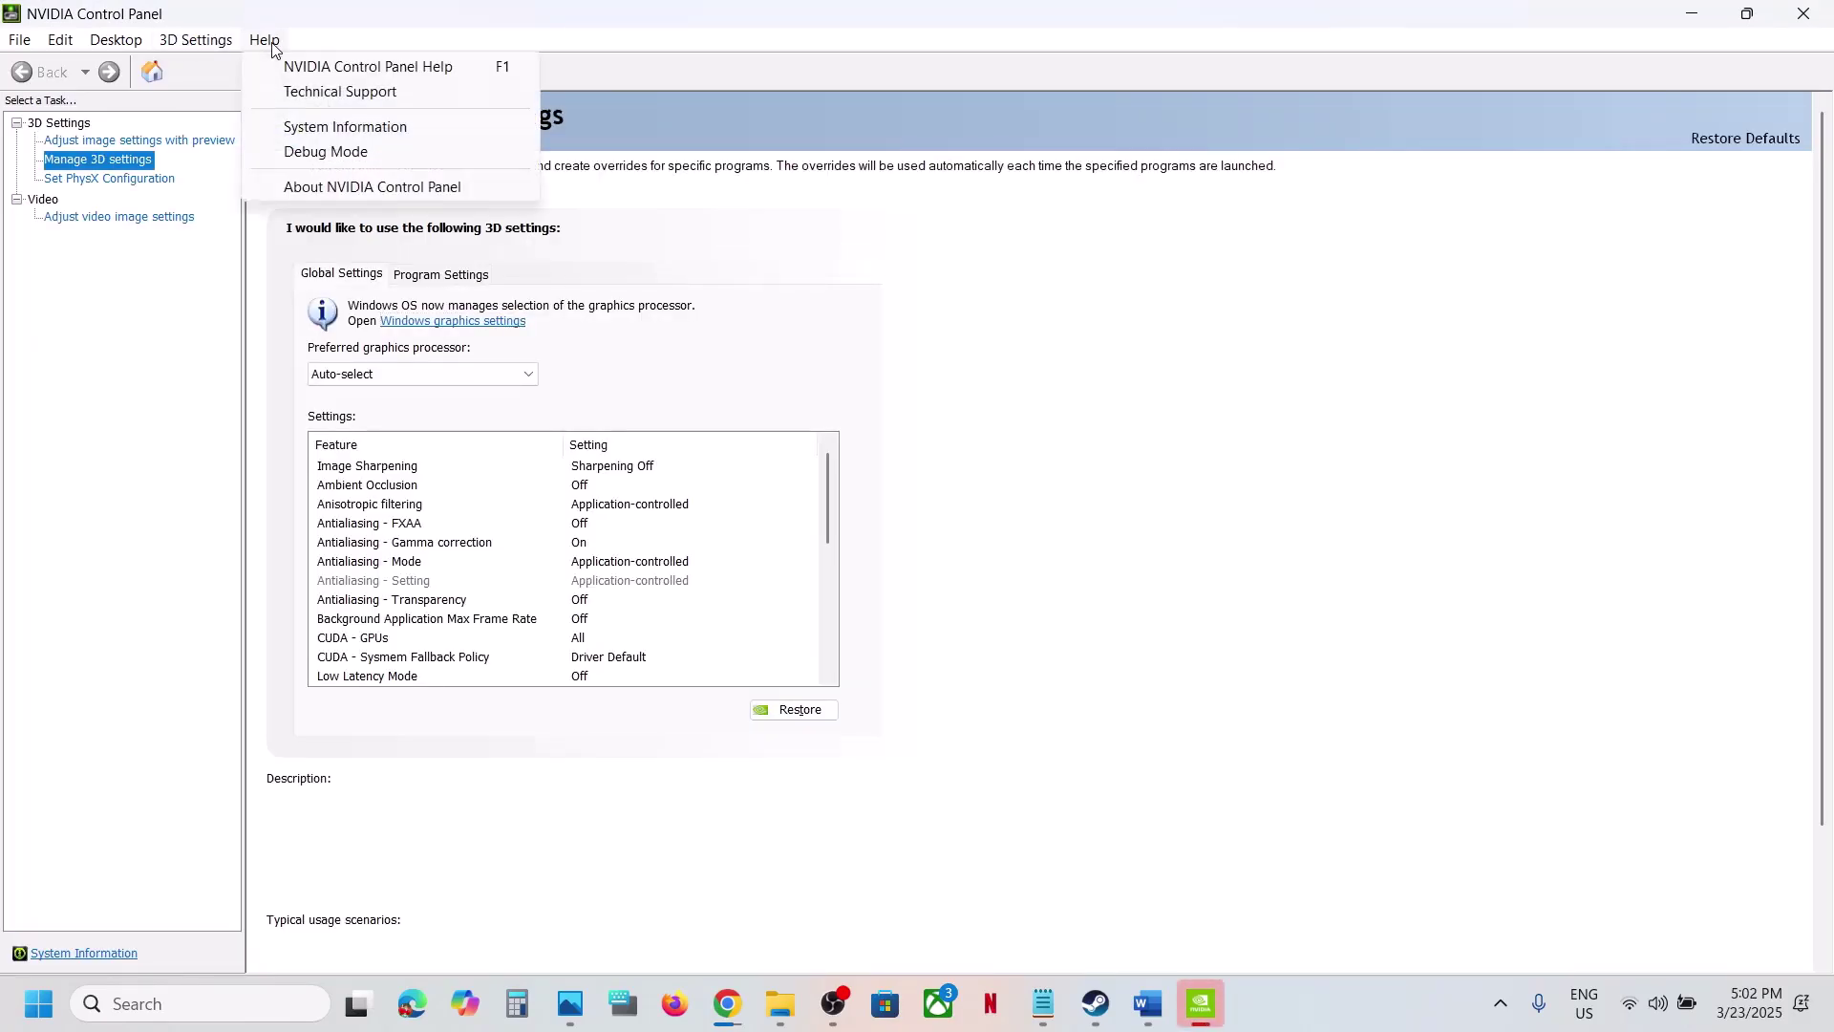
left_click(331, 157)
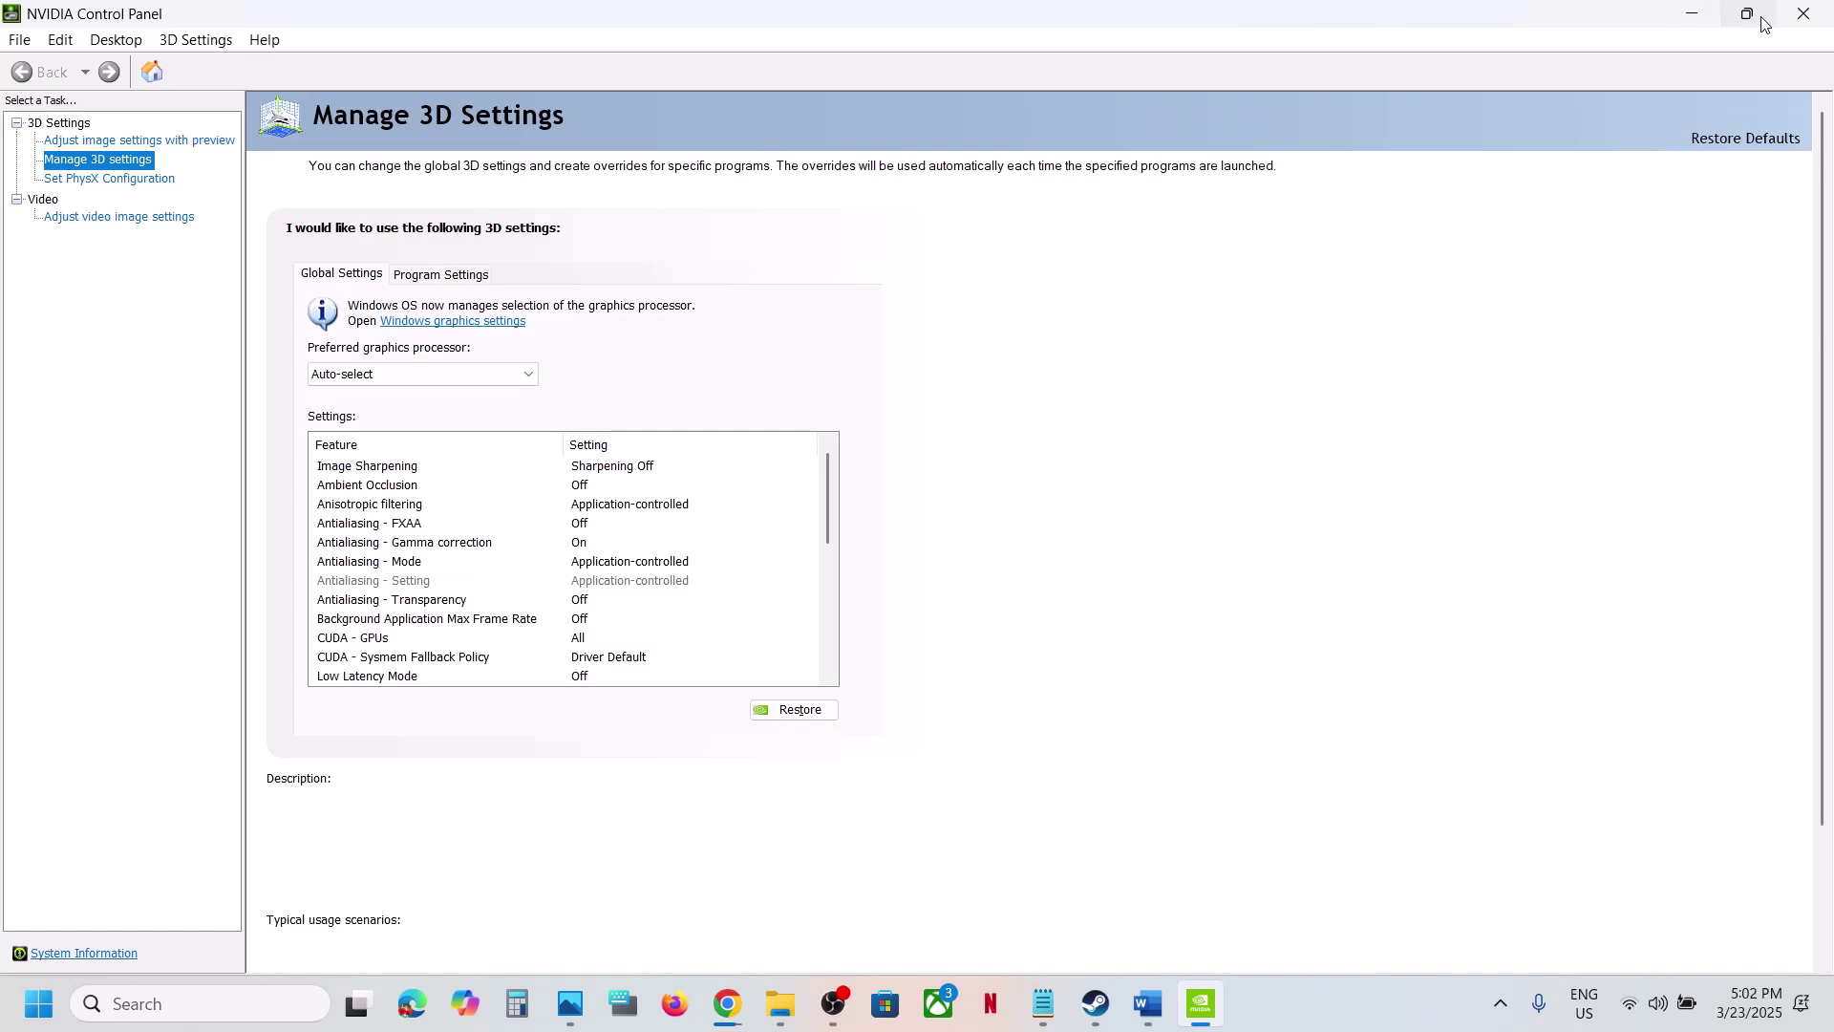
left_click(1095, 1003)
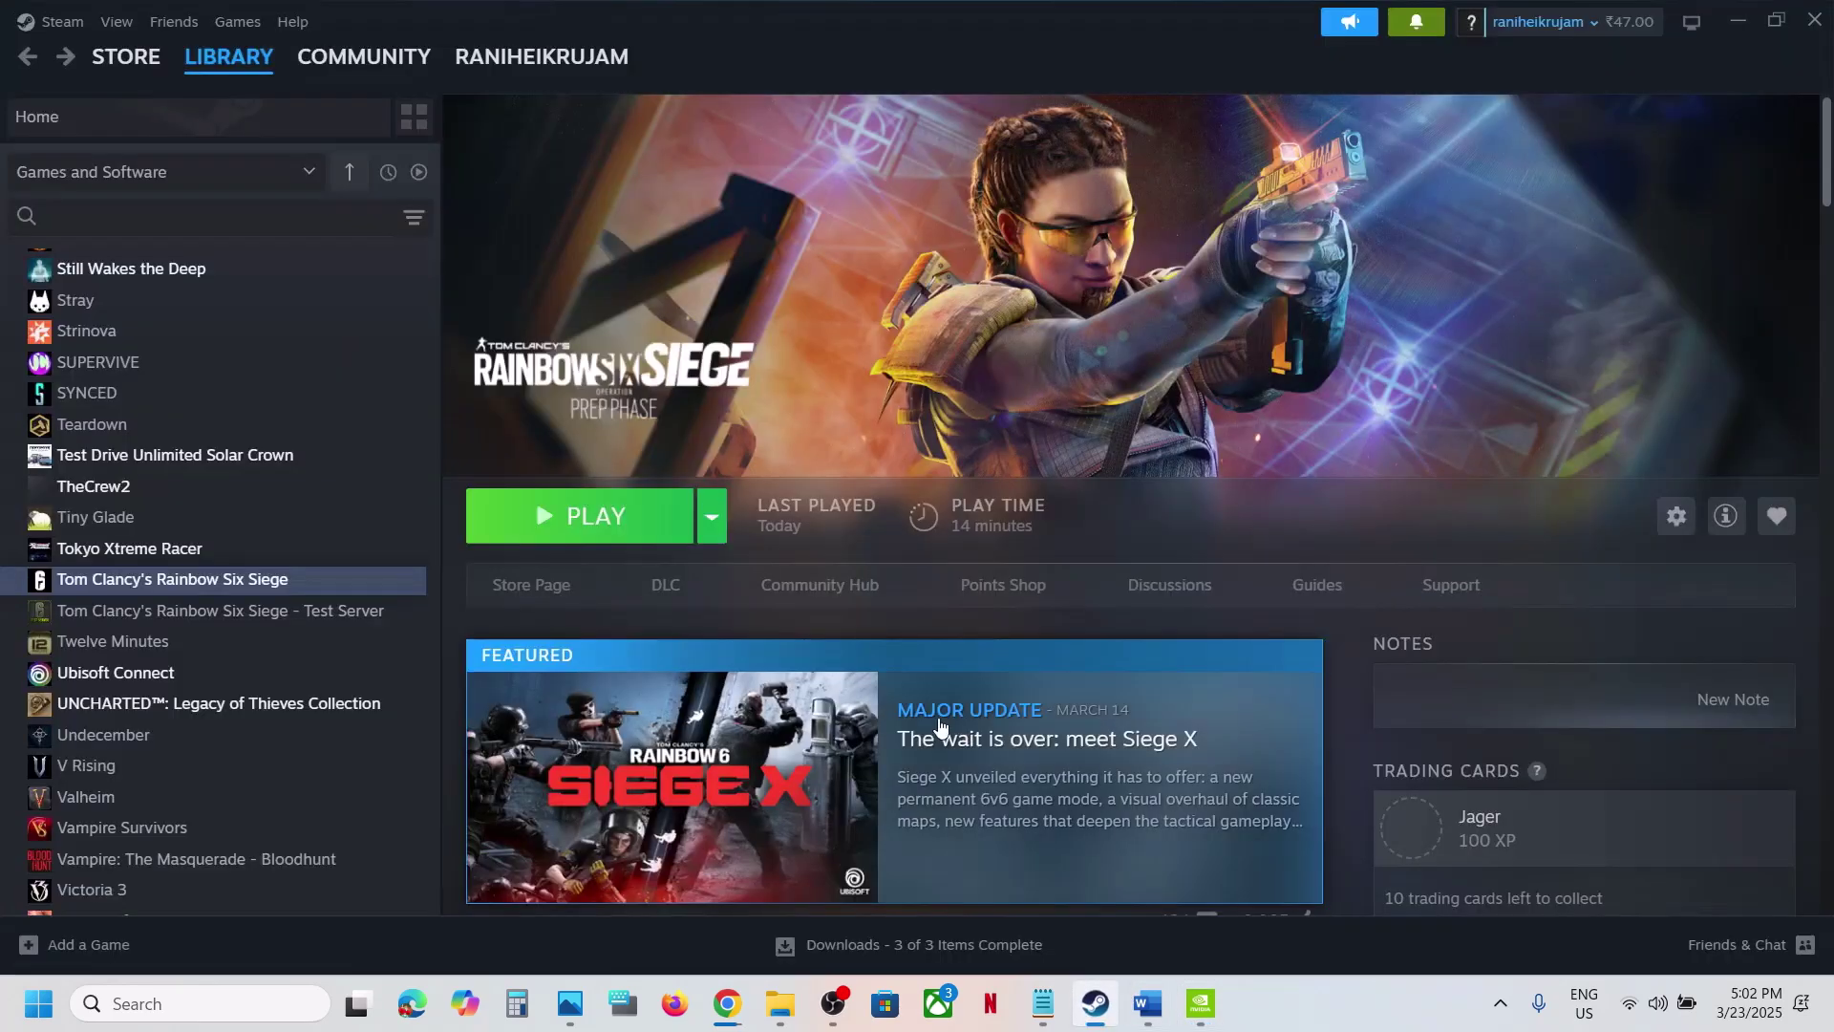
Step: Copy the Visual C++ redistributable link from the Word document and open it in a new Chrome tab
left_click(1147, 1003)
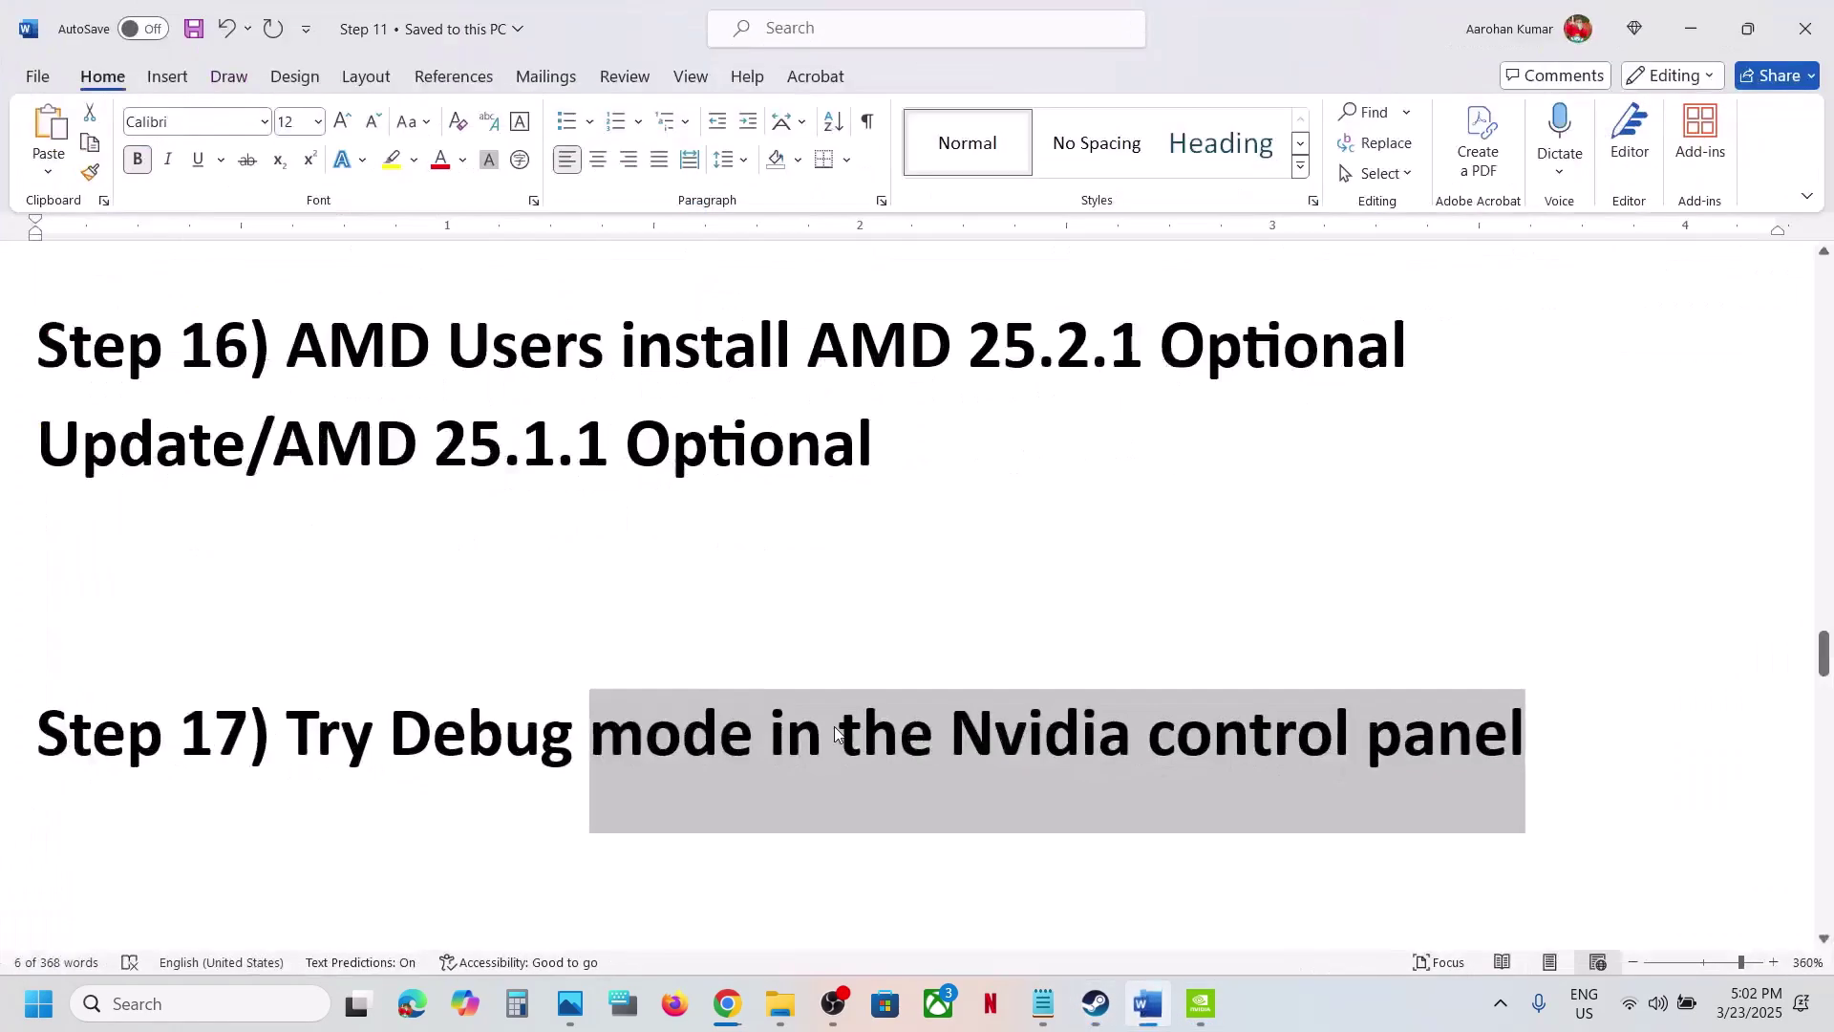
scroll(836, 727, "down", 3)
scroll(836, 727, "down", 1)
left_click_drag(1105, 791, 18, 721)
key("ctrl+c")
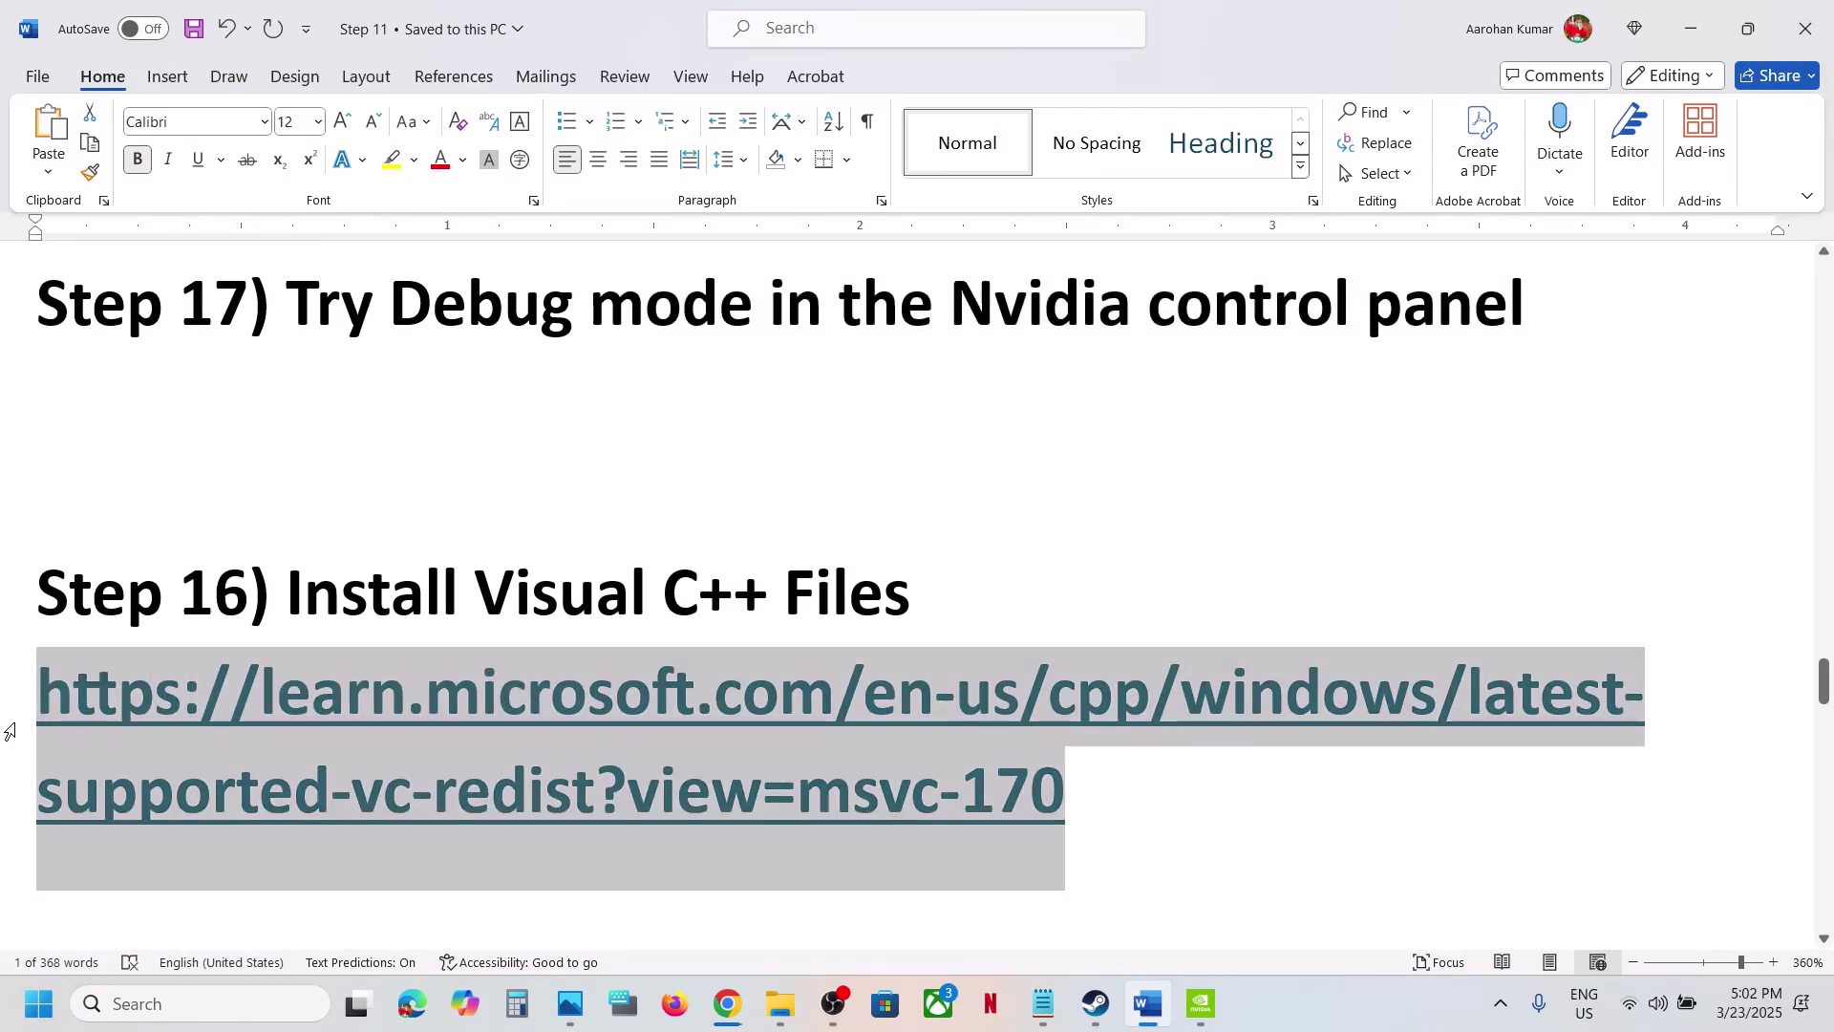
left_click(1096, 1003)
left_click(728, 1005)
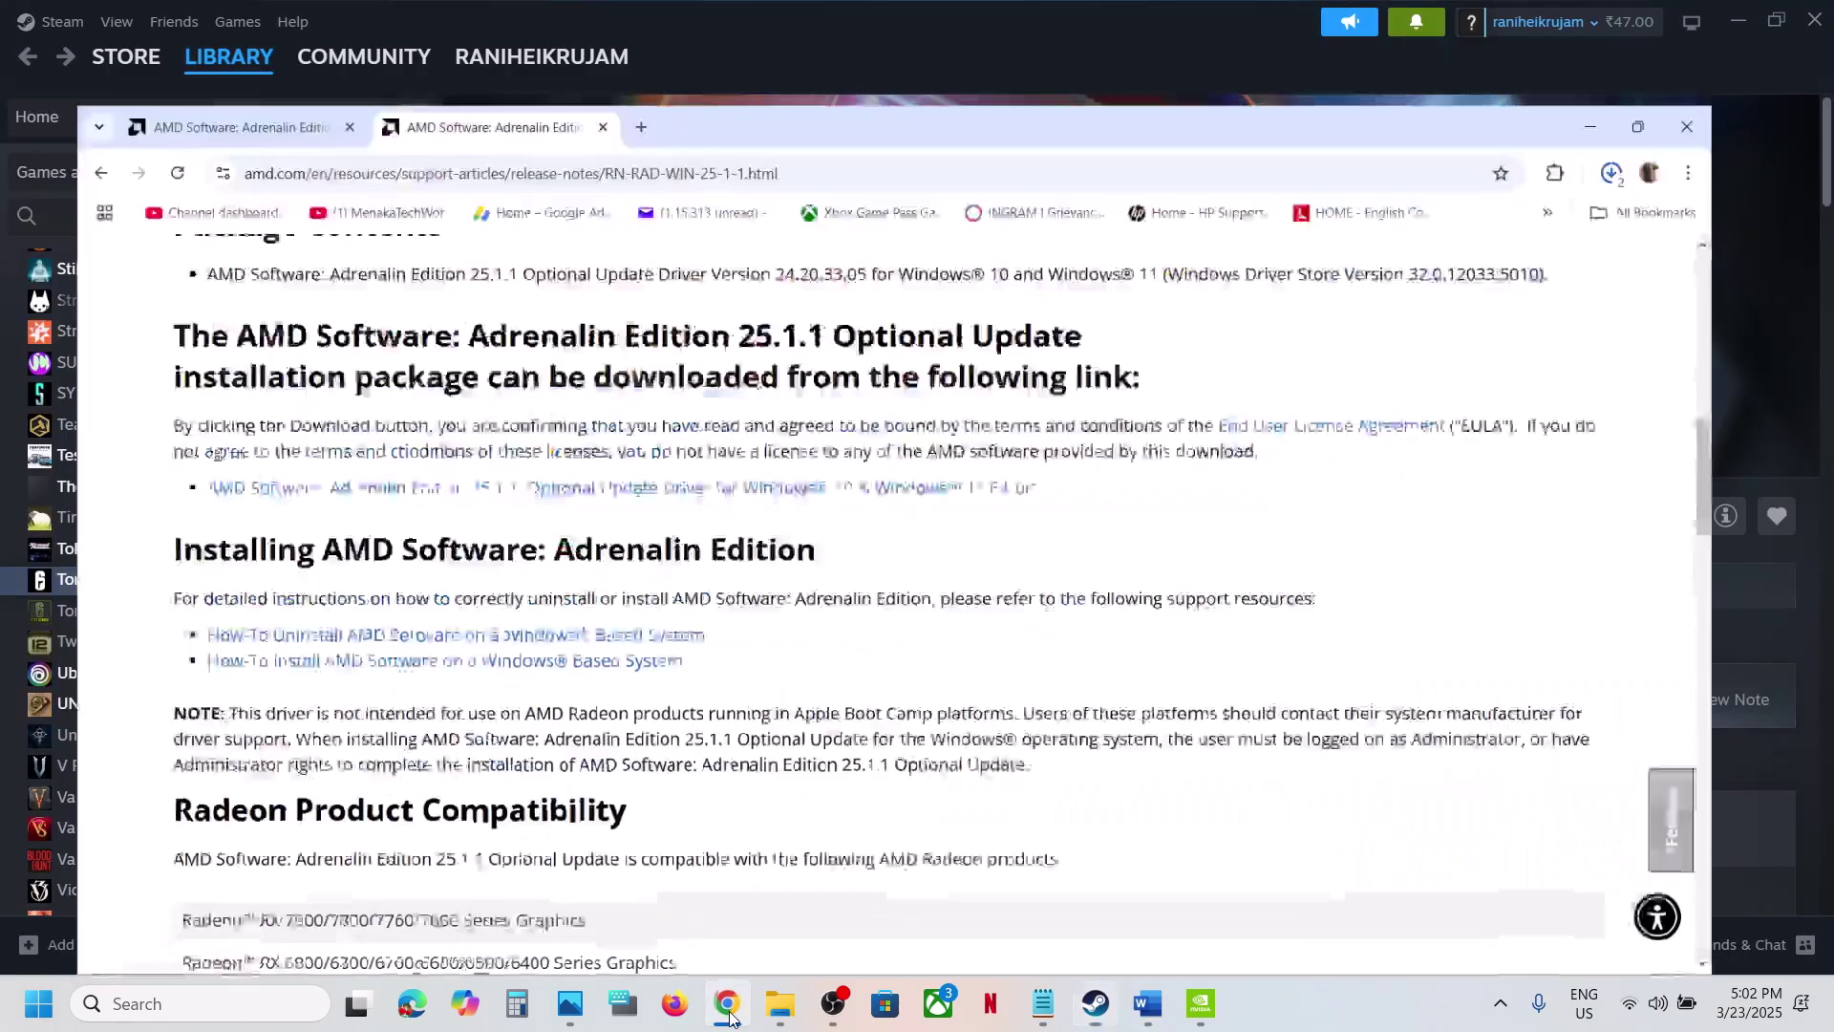
left_click(632, 24)
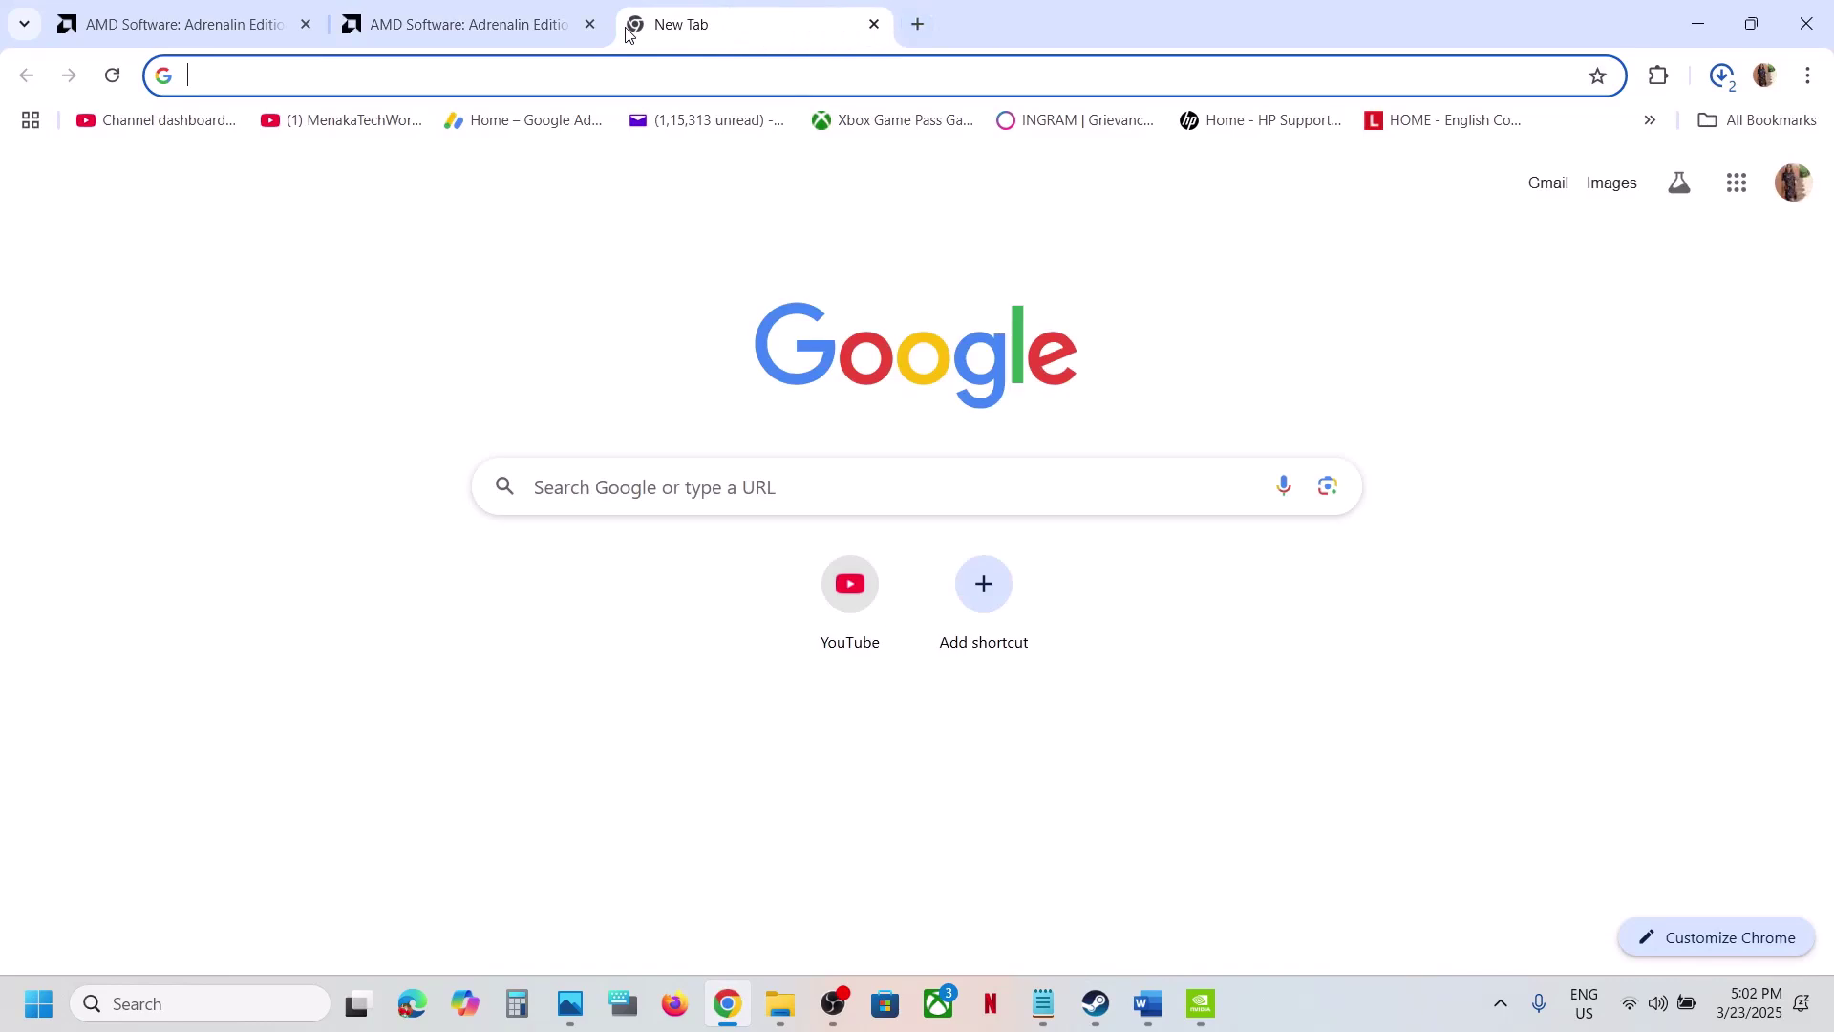
key("ctrl+v")
key("Return")
Step: Download the X86 redistributable from the Visual Studio 2015, 2017, 2019, and 2022 section and run its repair
scroll(879, 484, "down", 10)
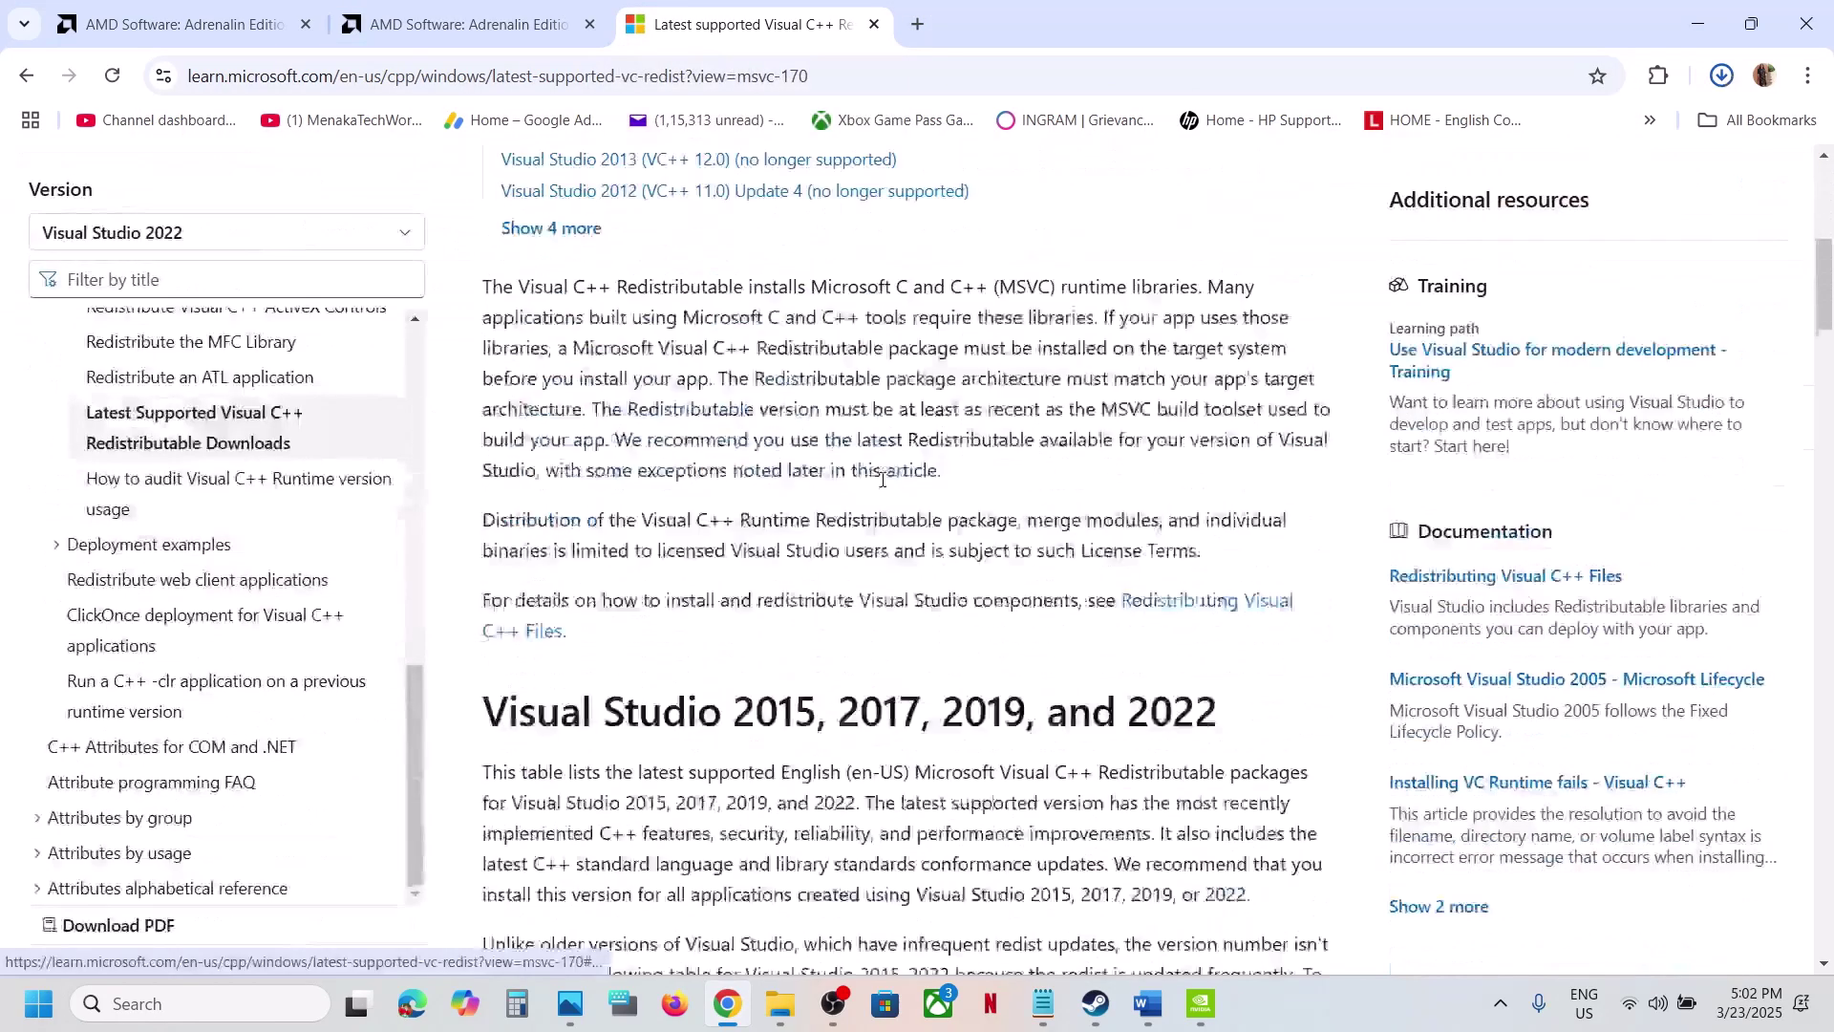
left_click_drag(578, 248, 1233, 273)
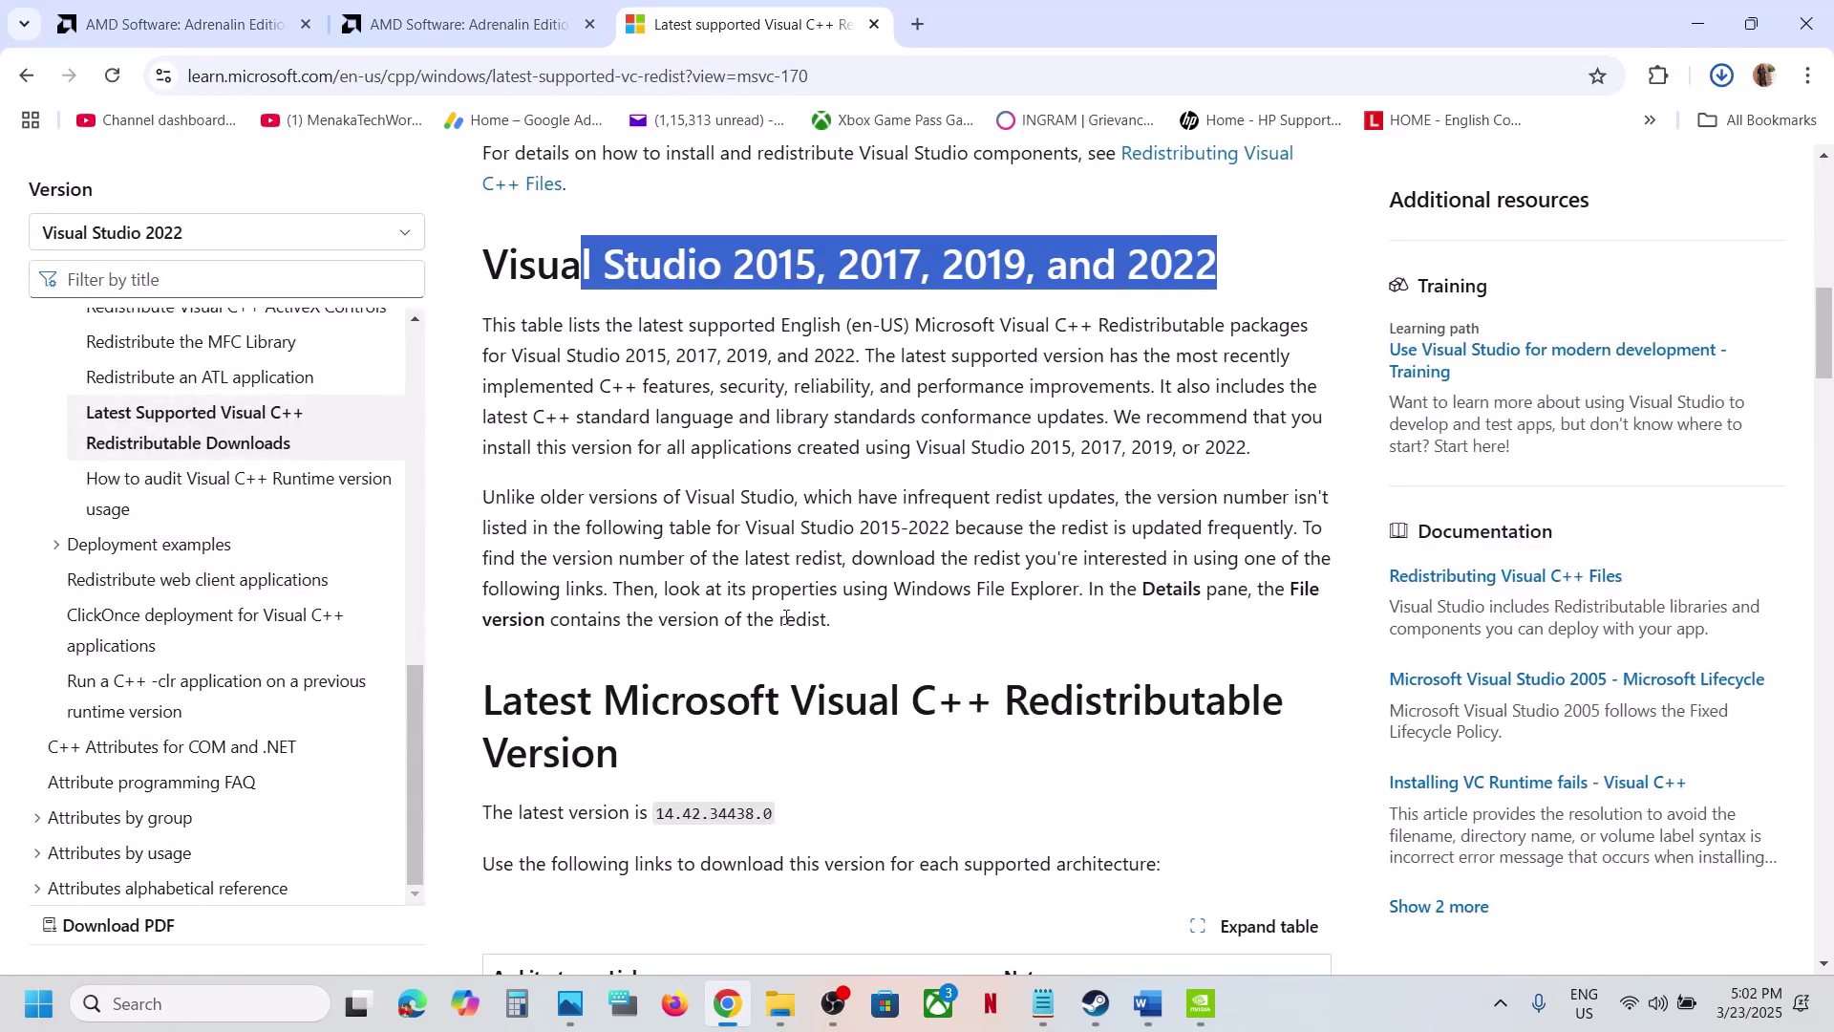
scroll(783, 626, "down", 7)
double_click(499, 435)
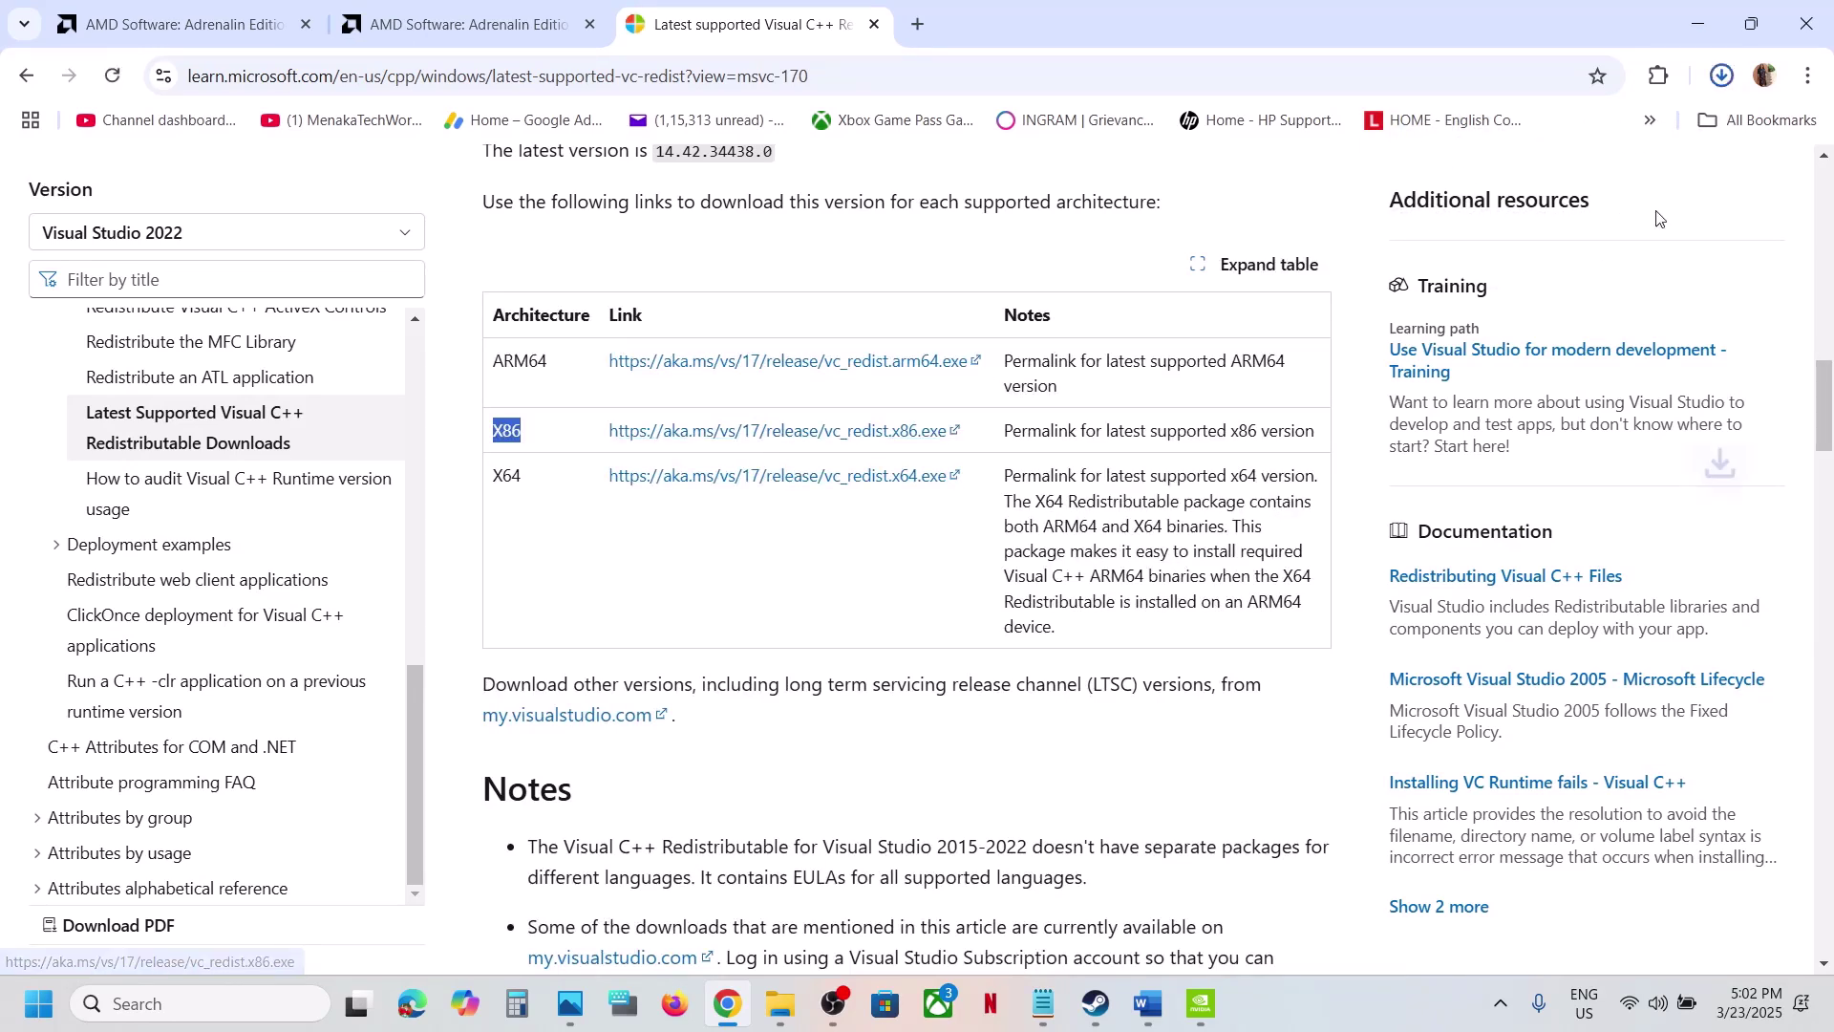
left_click(1722, 77)
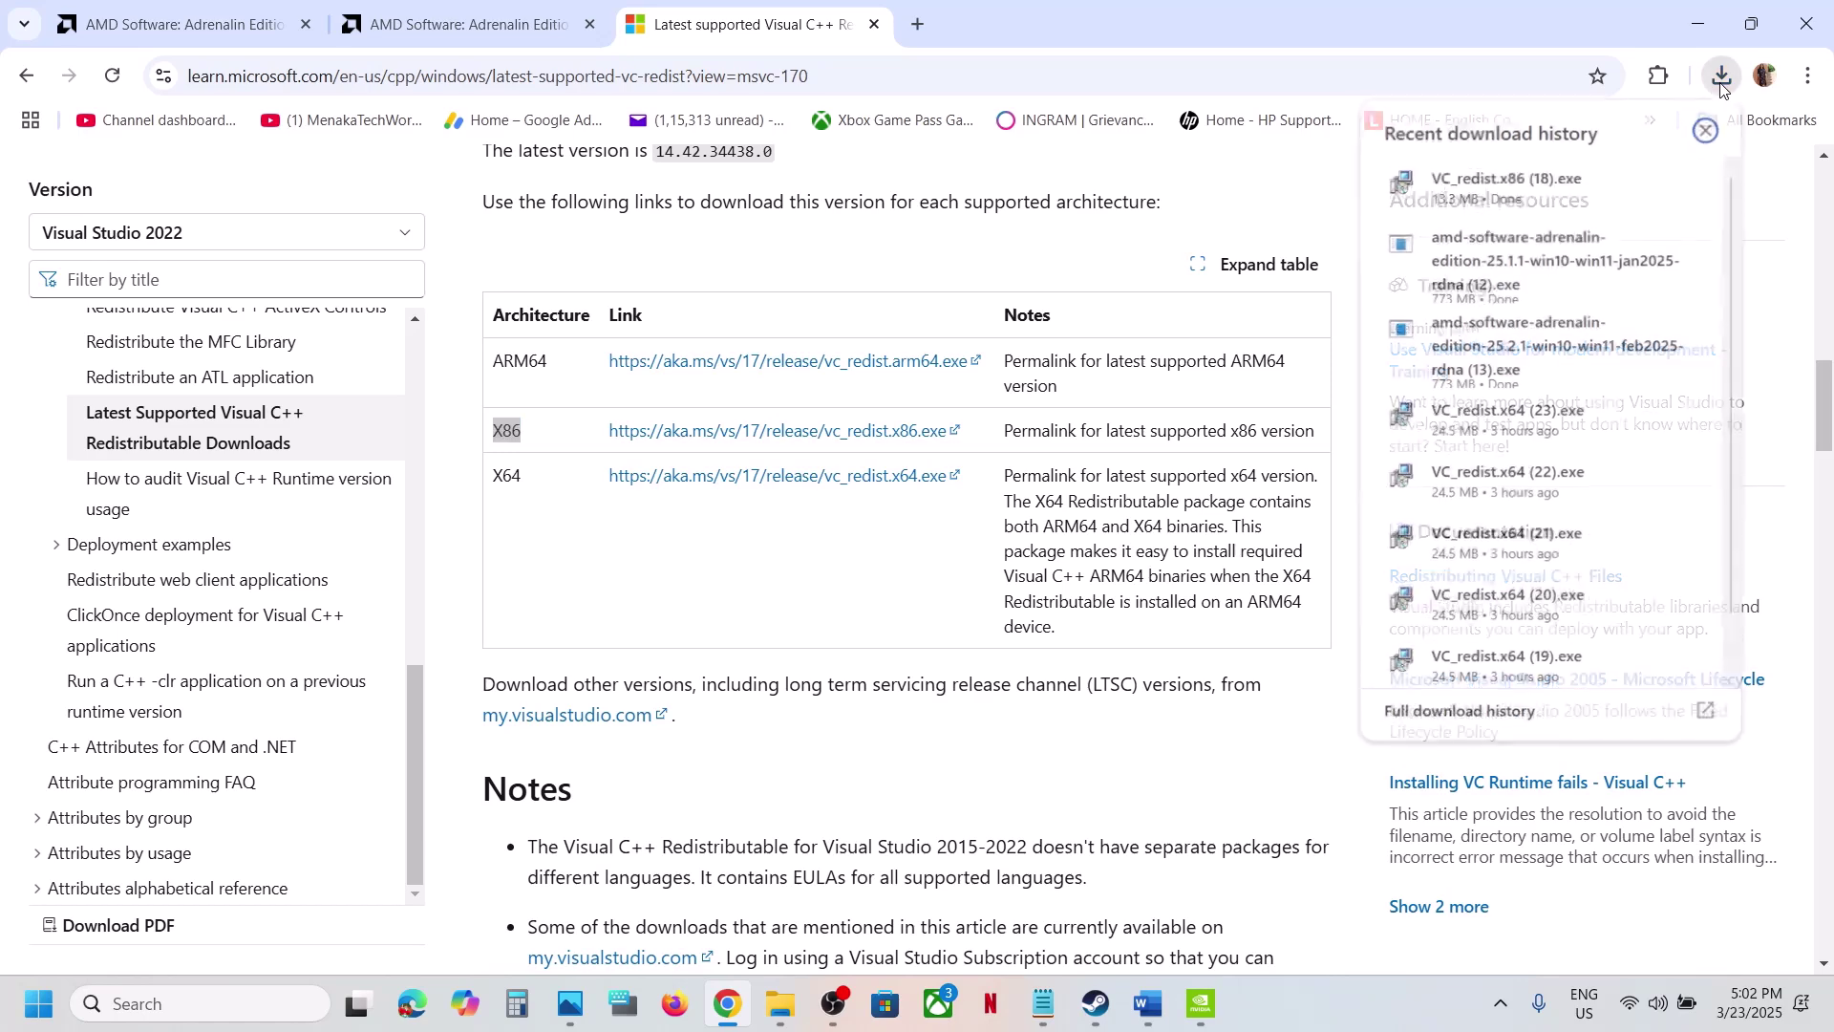
left_click(1528, 176)
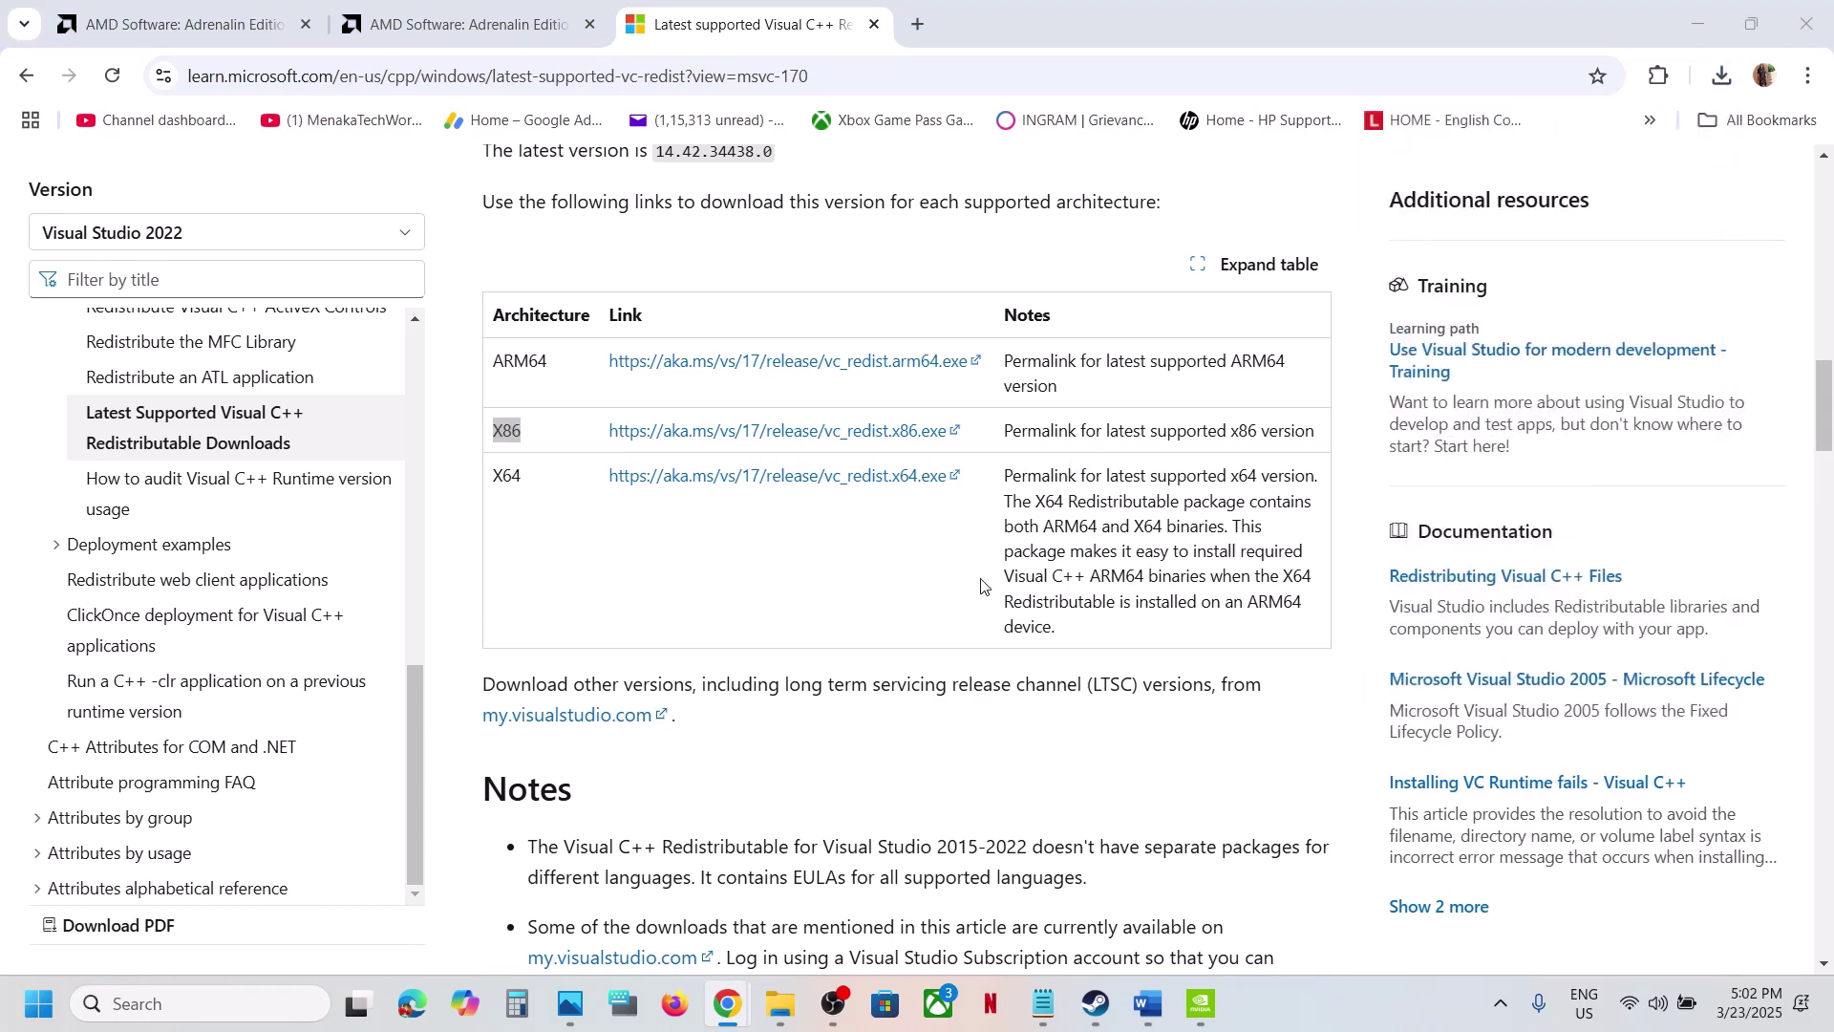
left_click(946, 629)
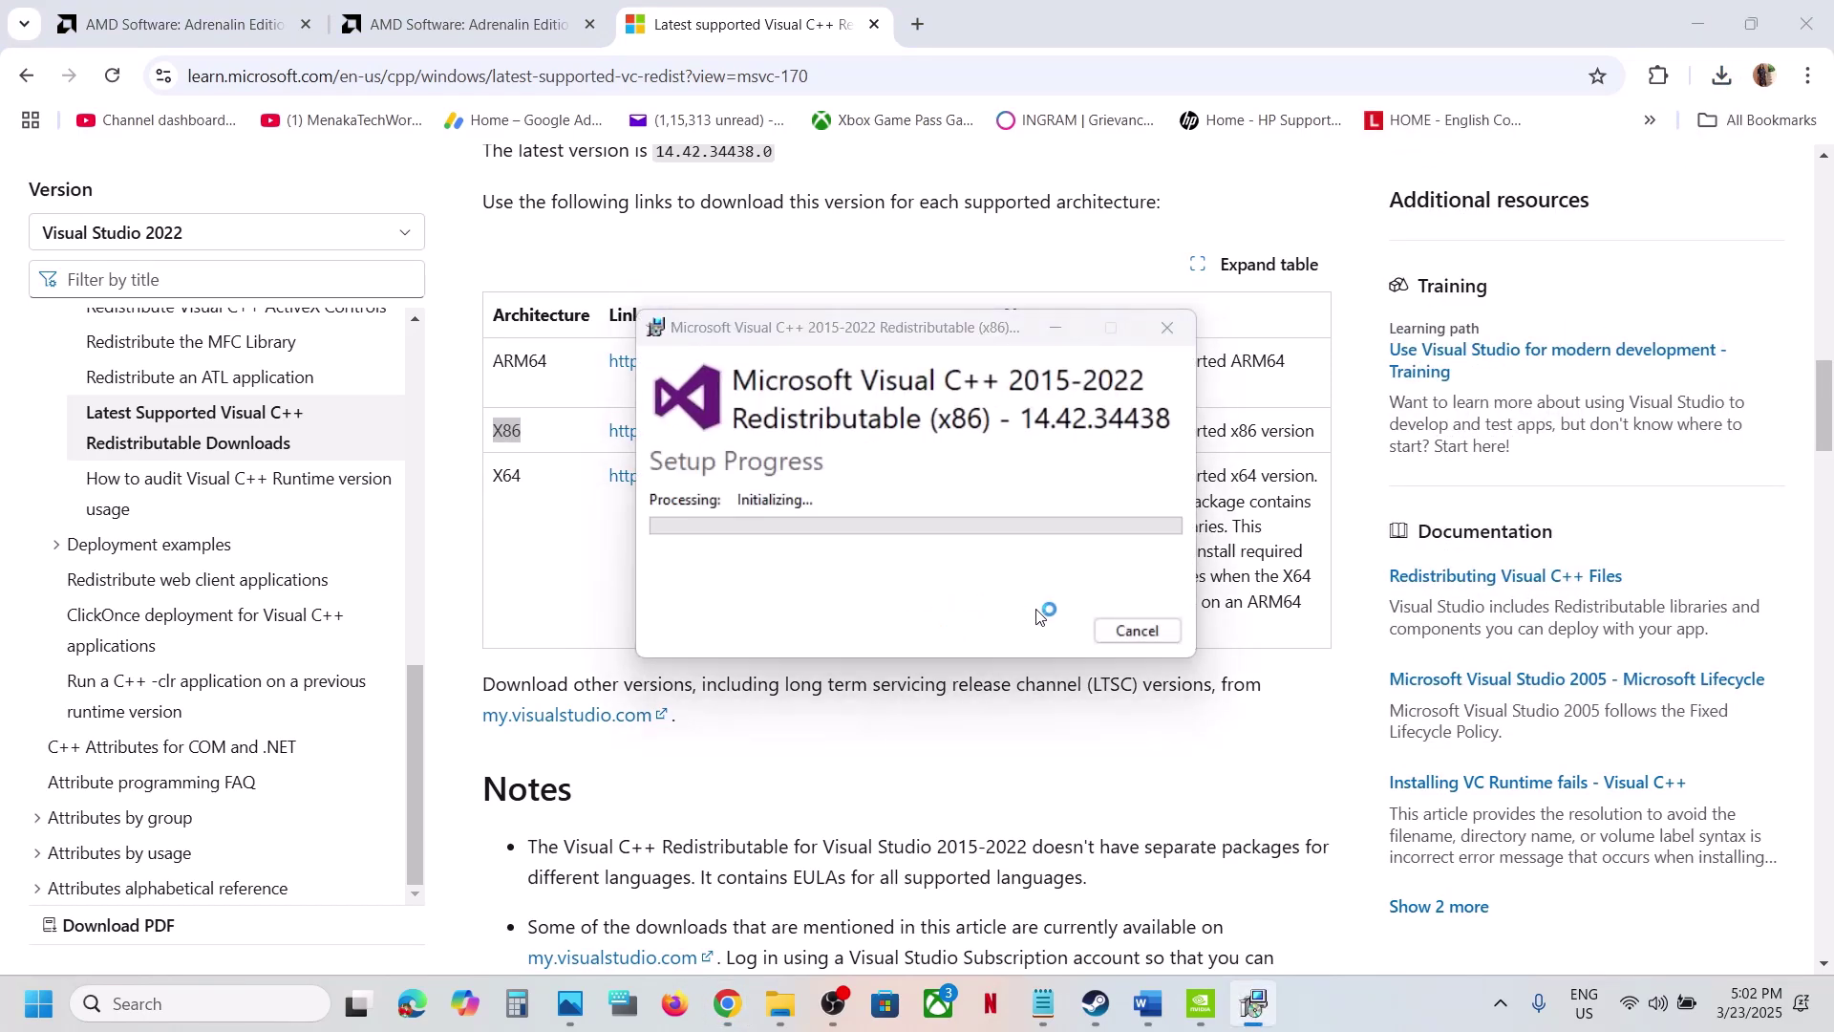
Step: Download the X64 Visual C++ Redistributable from the same table and run its repair
left_click(504, 477)
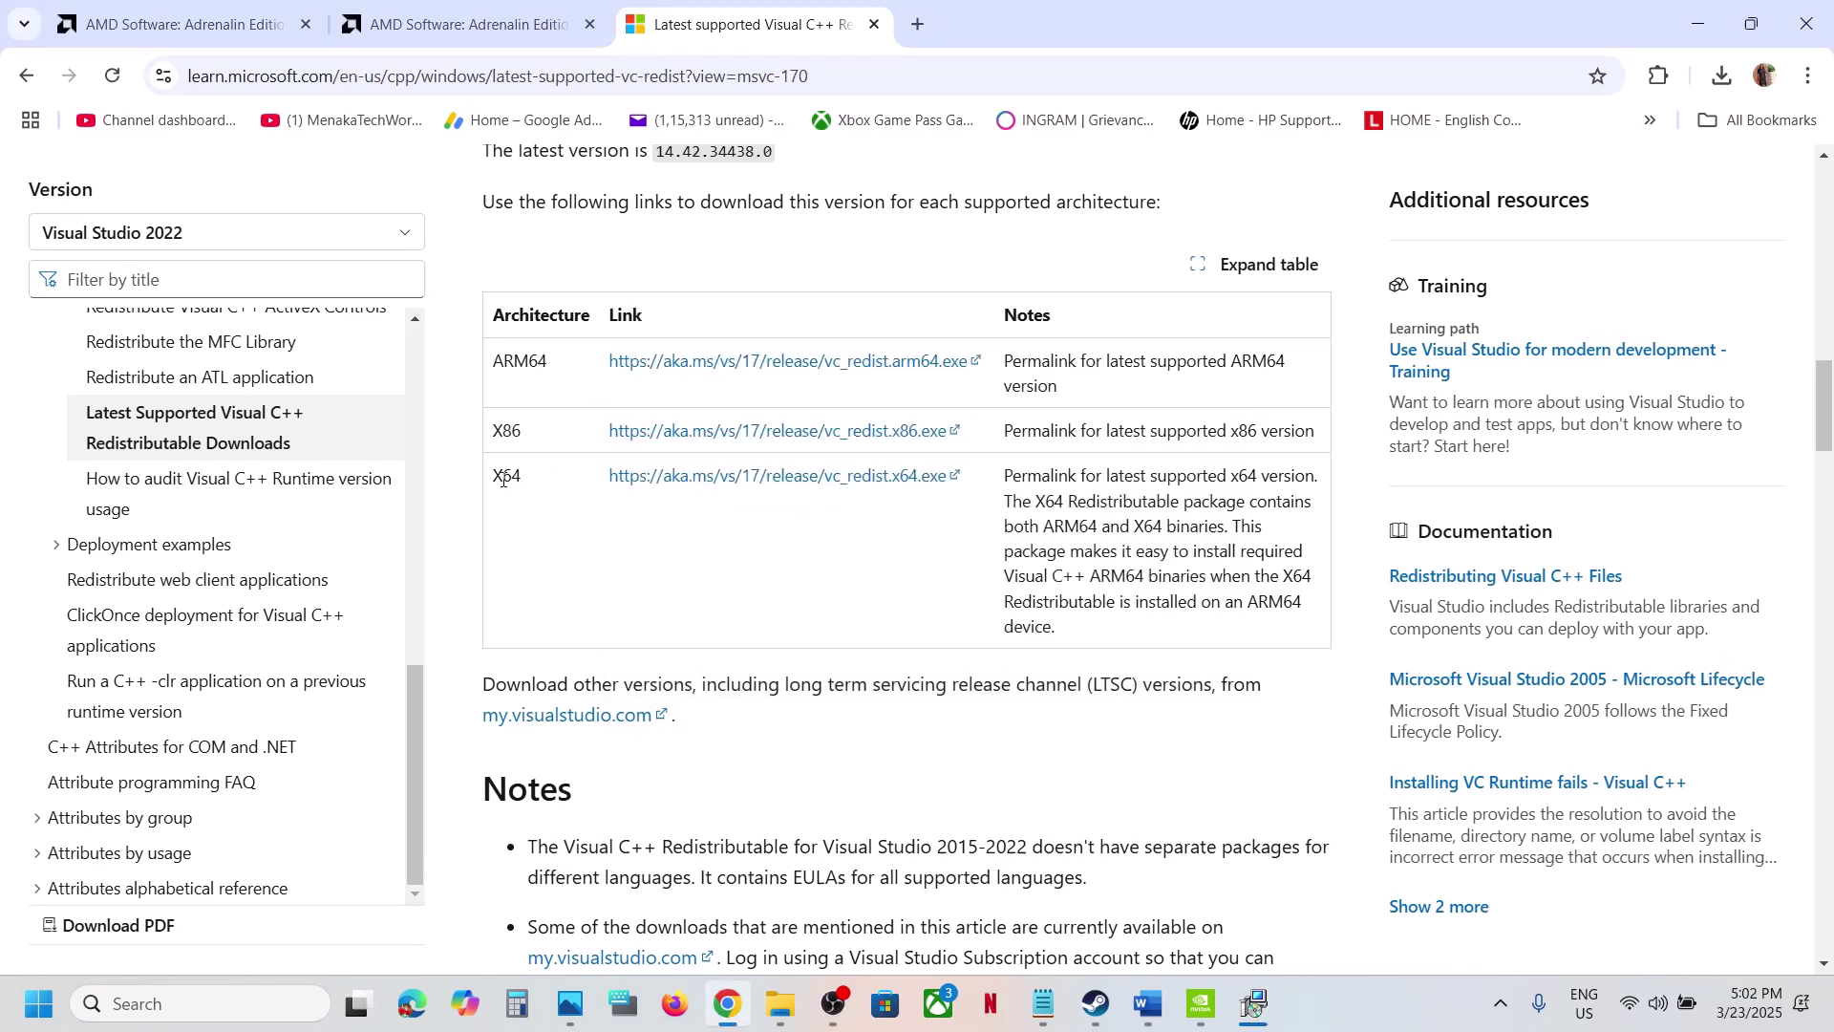
left_click(785, 478)
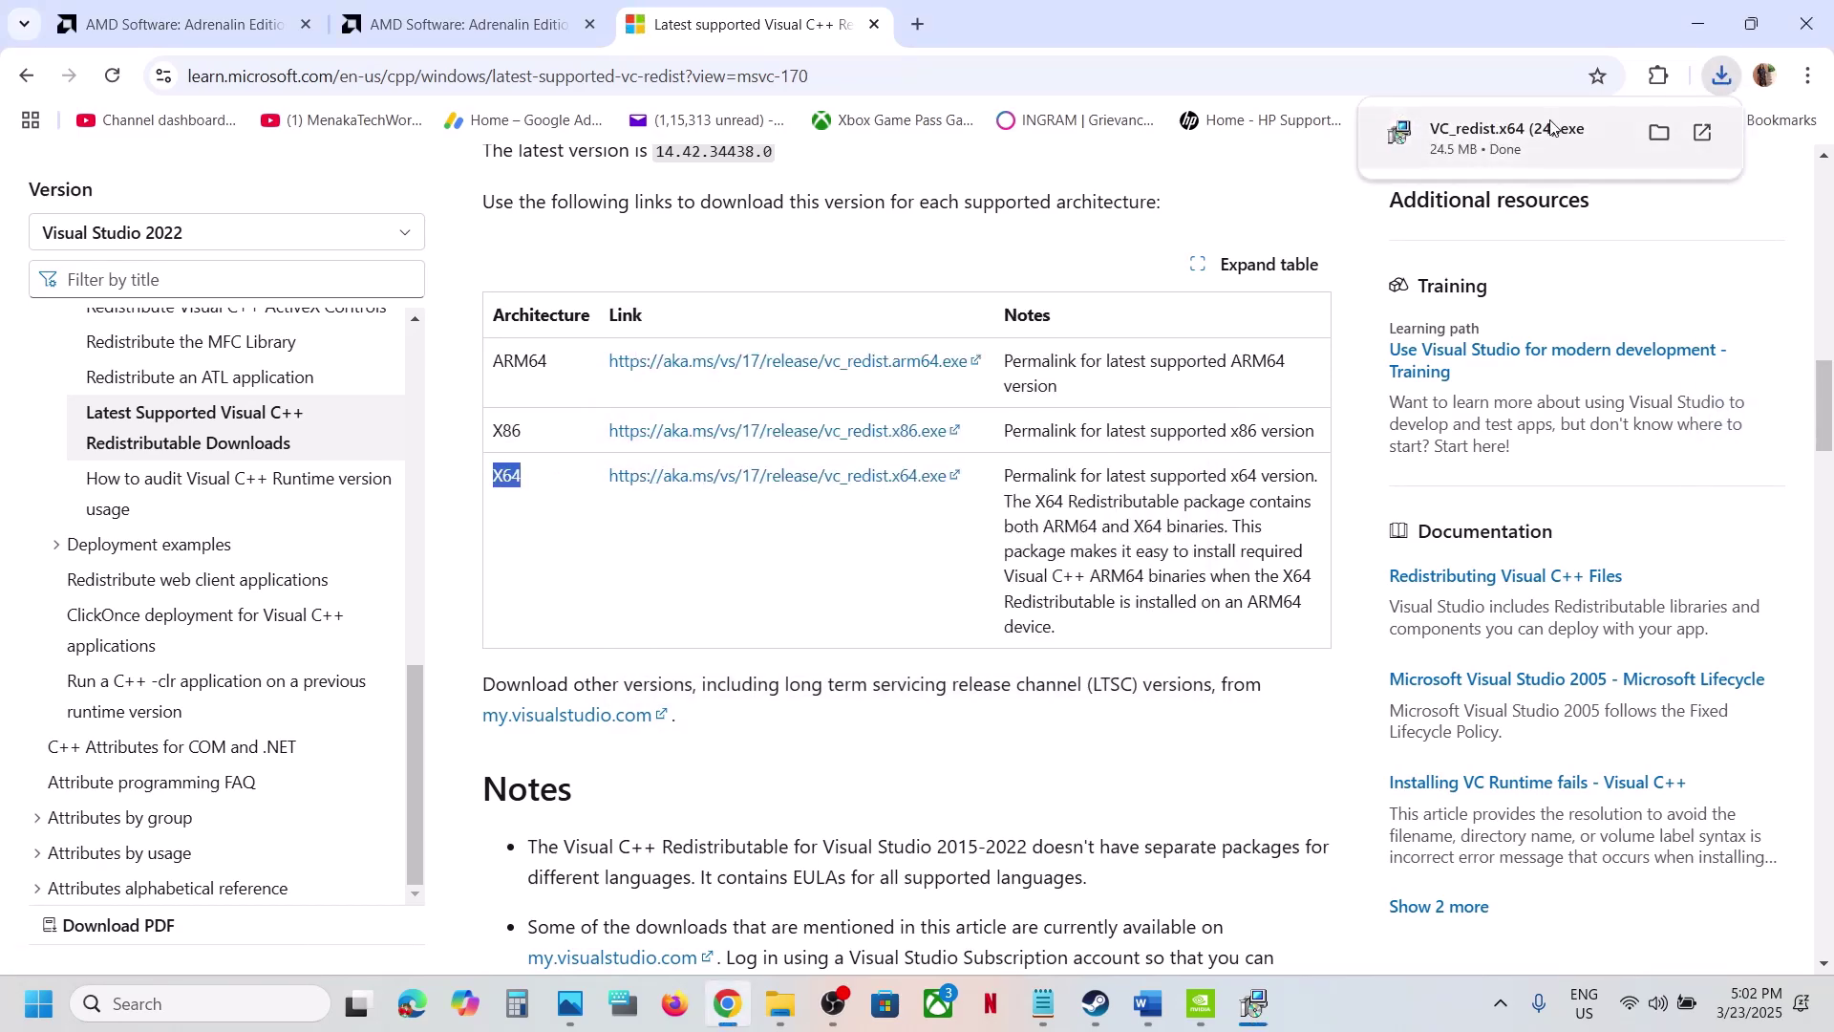
left_click(1507, 134)
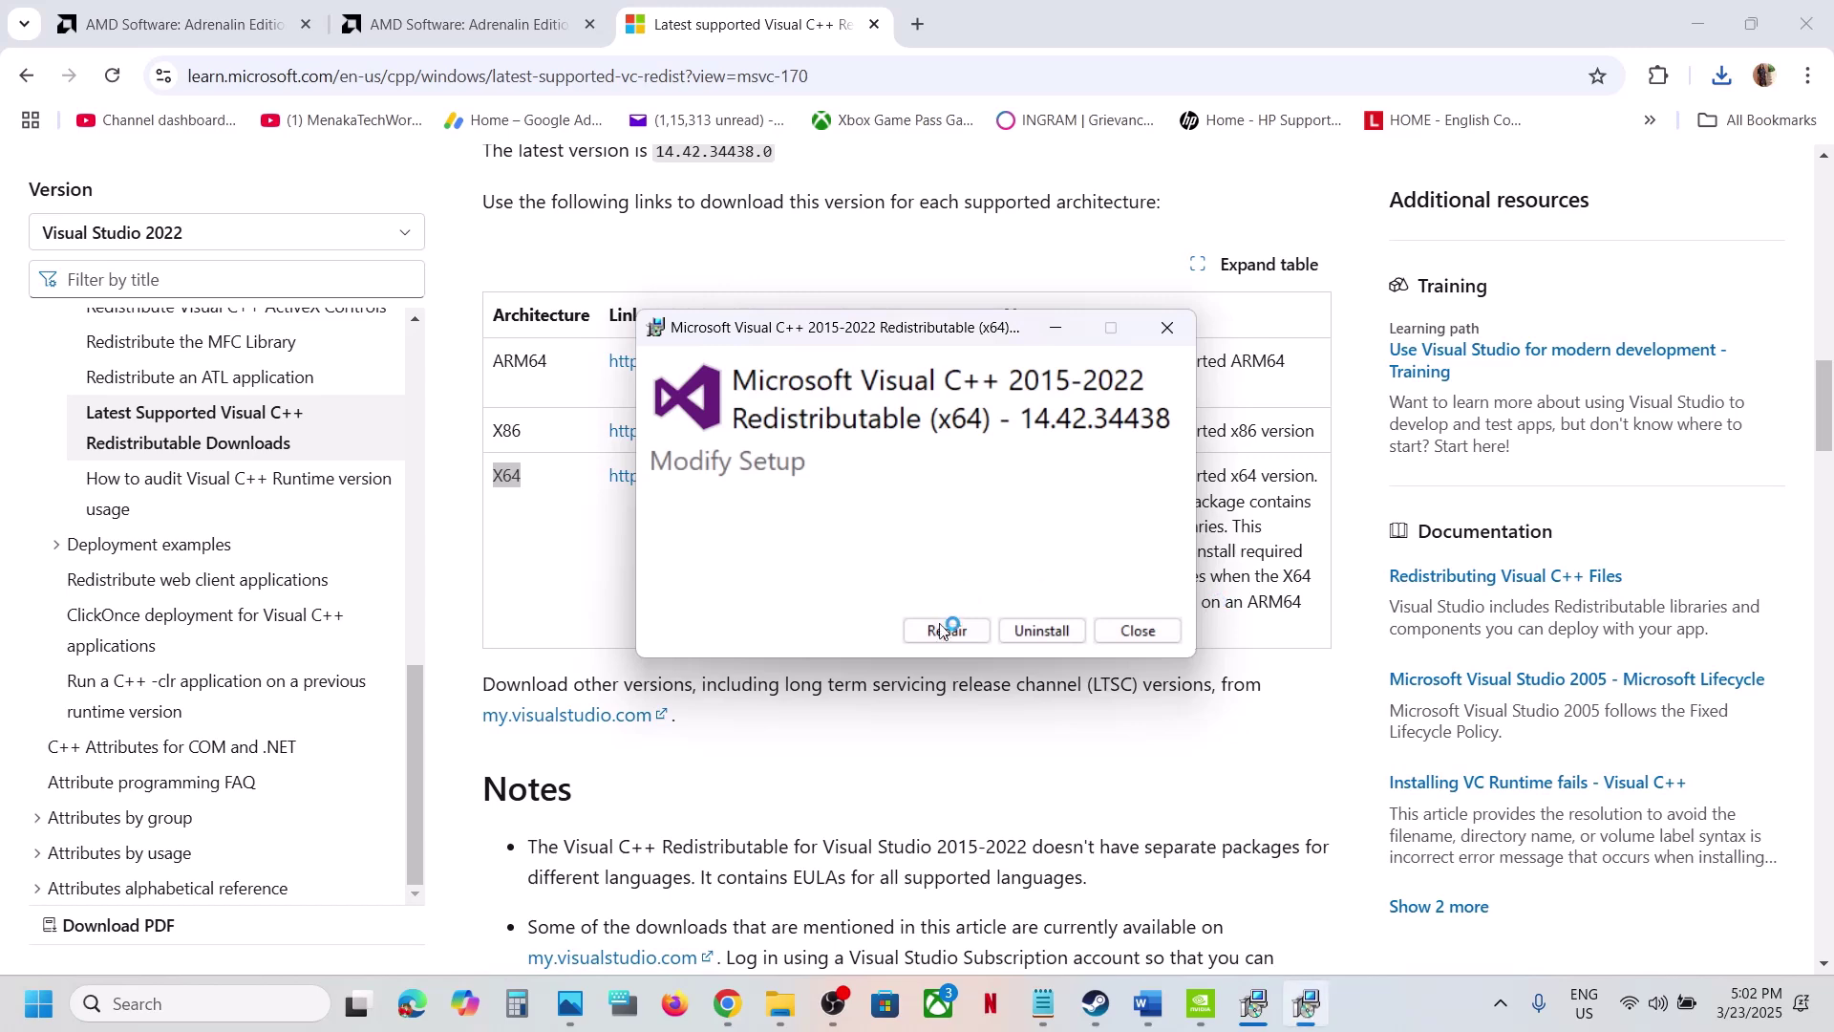
left_click(944, 631)
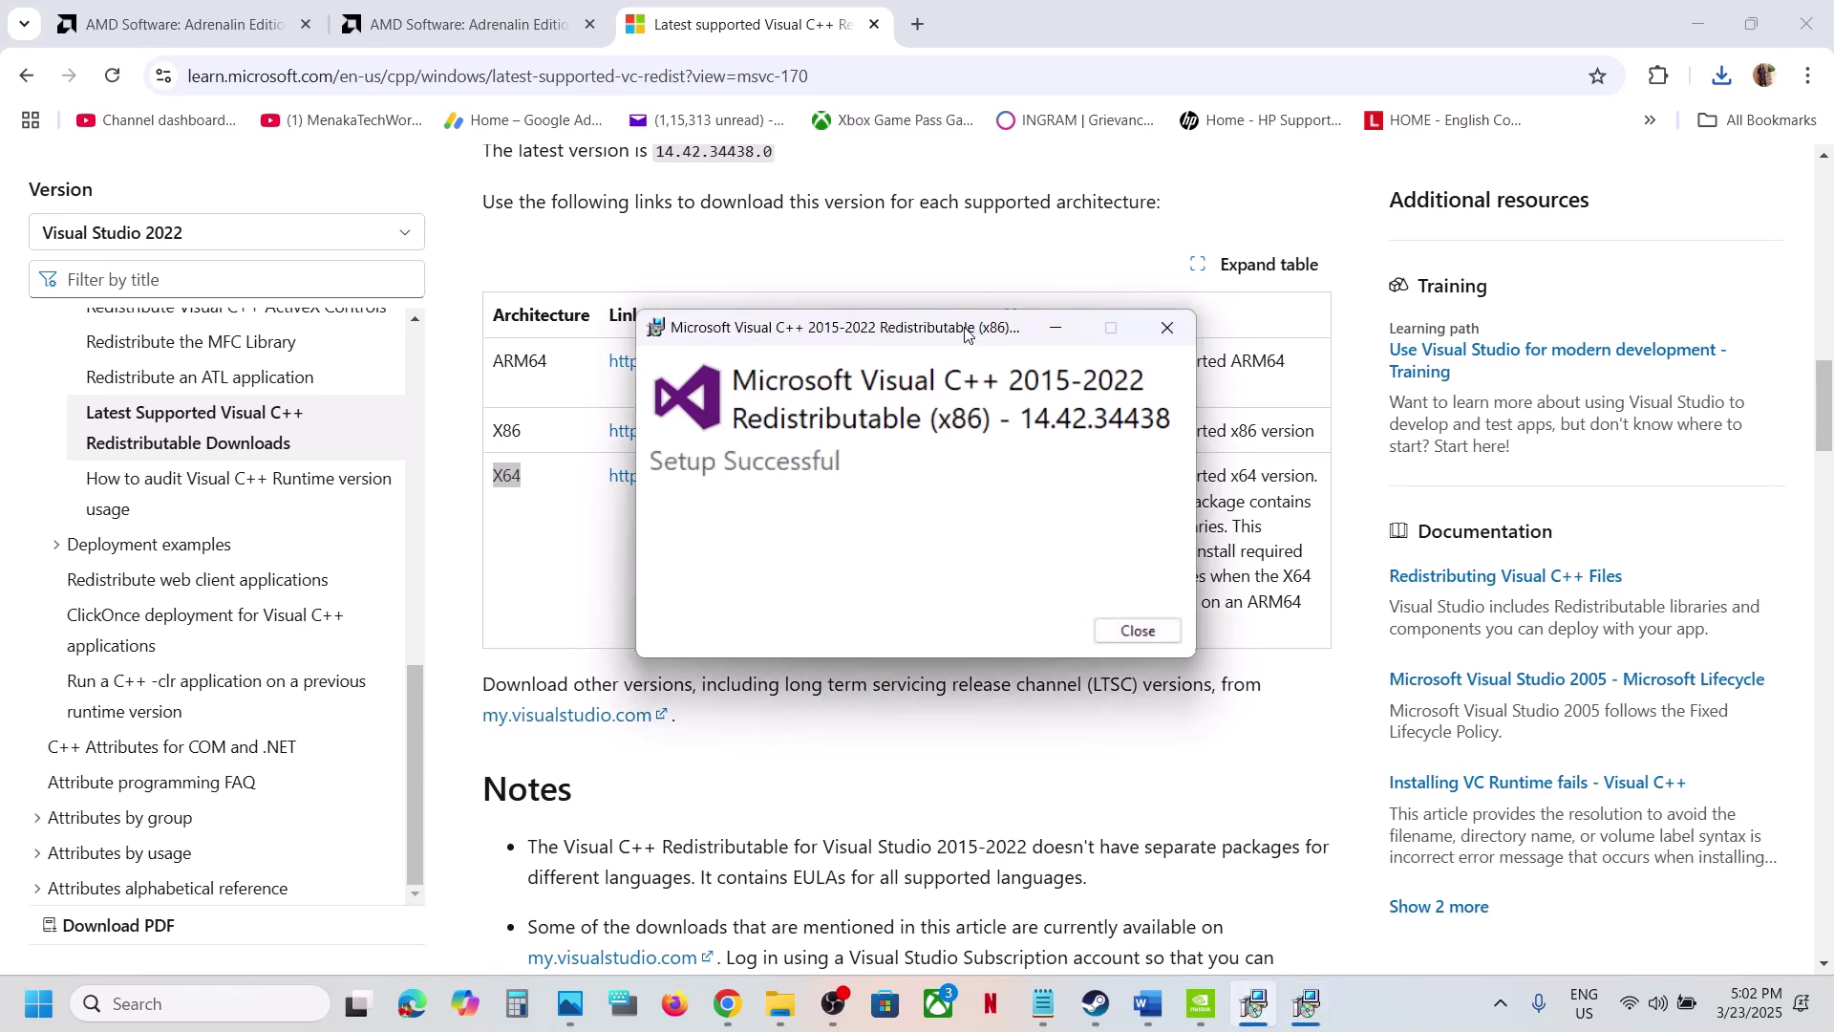
Step: Place the x64 and x86 setup windows side by side and close both
left_click_drag(964, 333, 1447, 356)
left_click_drag(879, 336, 762, 351)
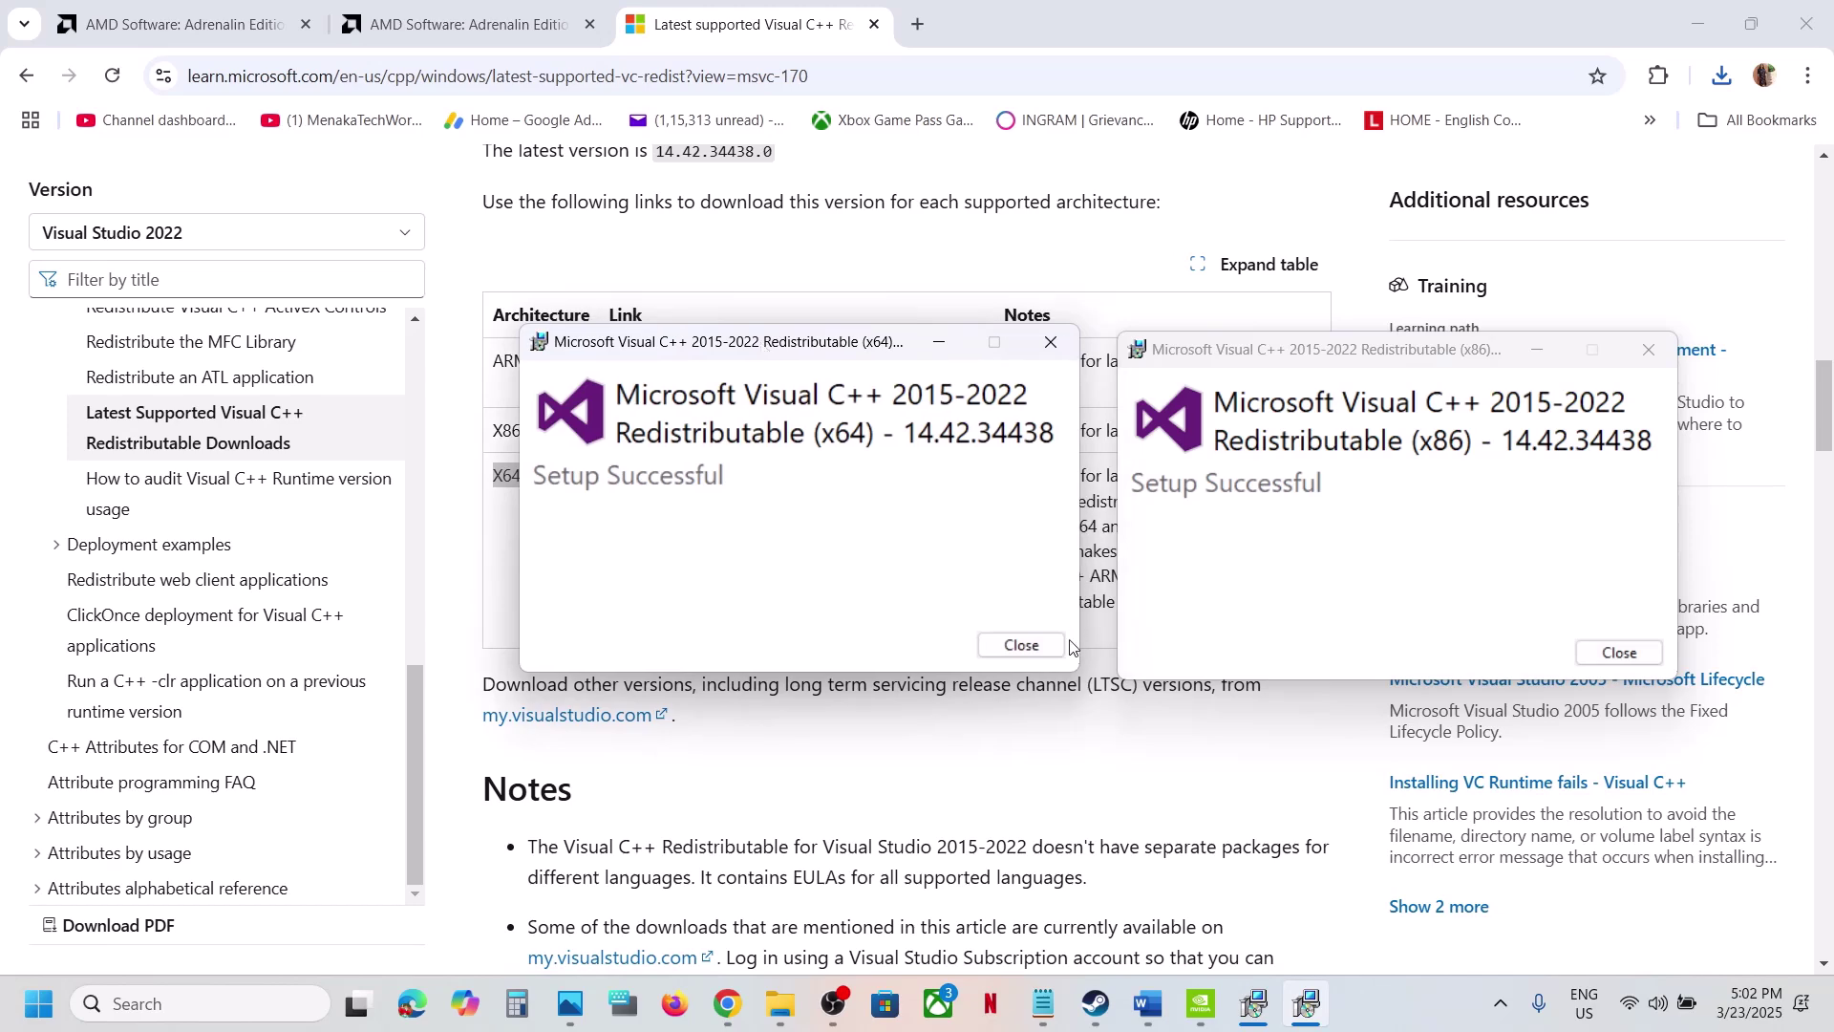
left_click(1020, 646)
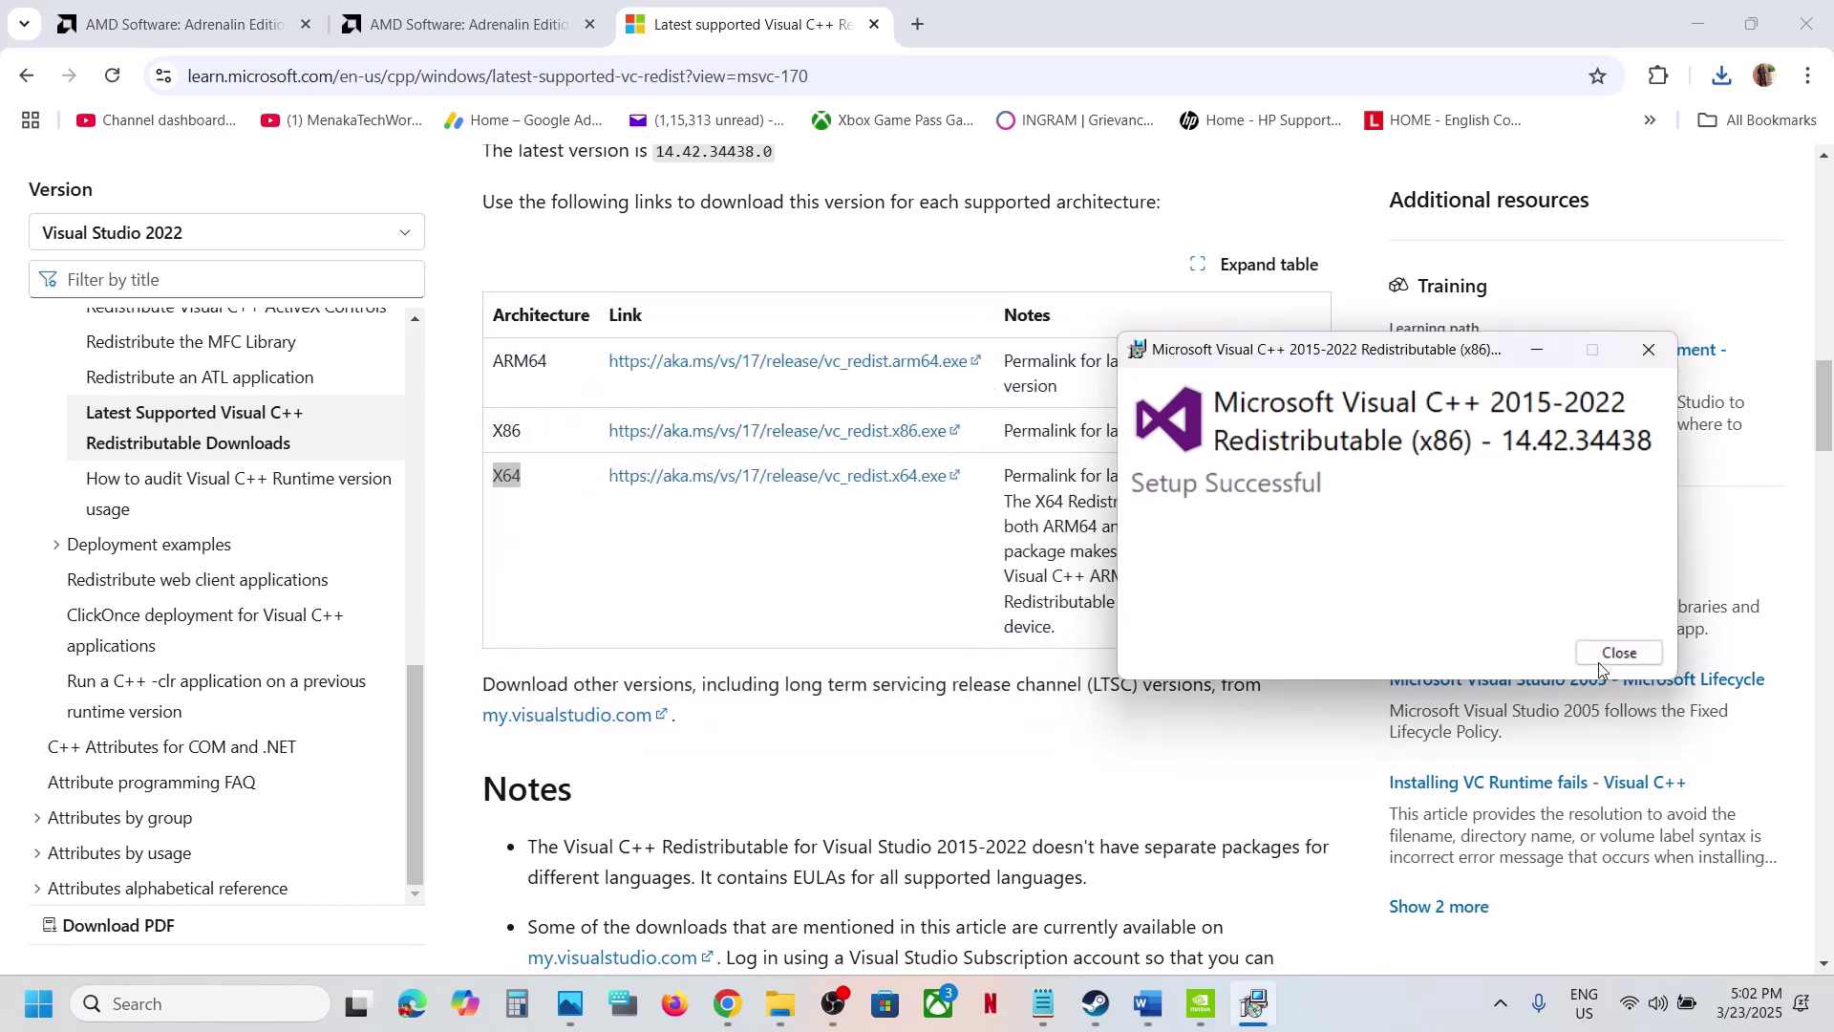
left_click(1619, 652)
Step: Show the Windows power options containing Restart without choosing one, and switch to Steam
left_click(40, 1005)
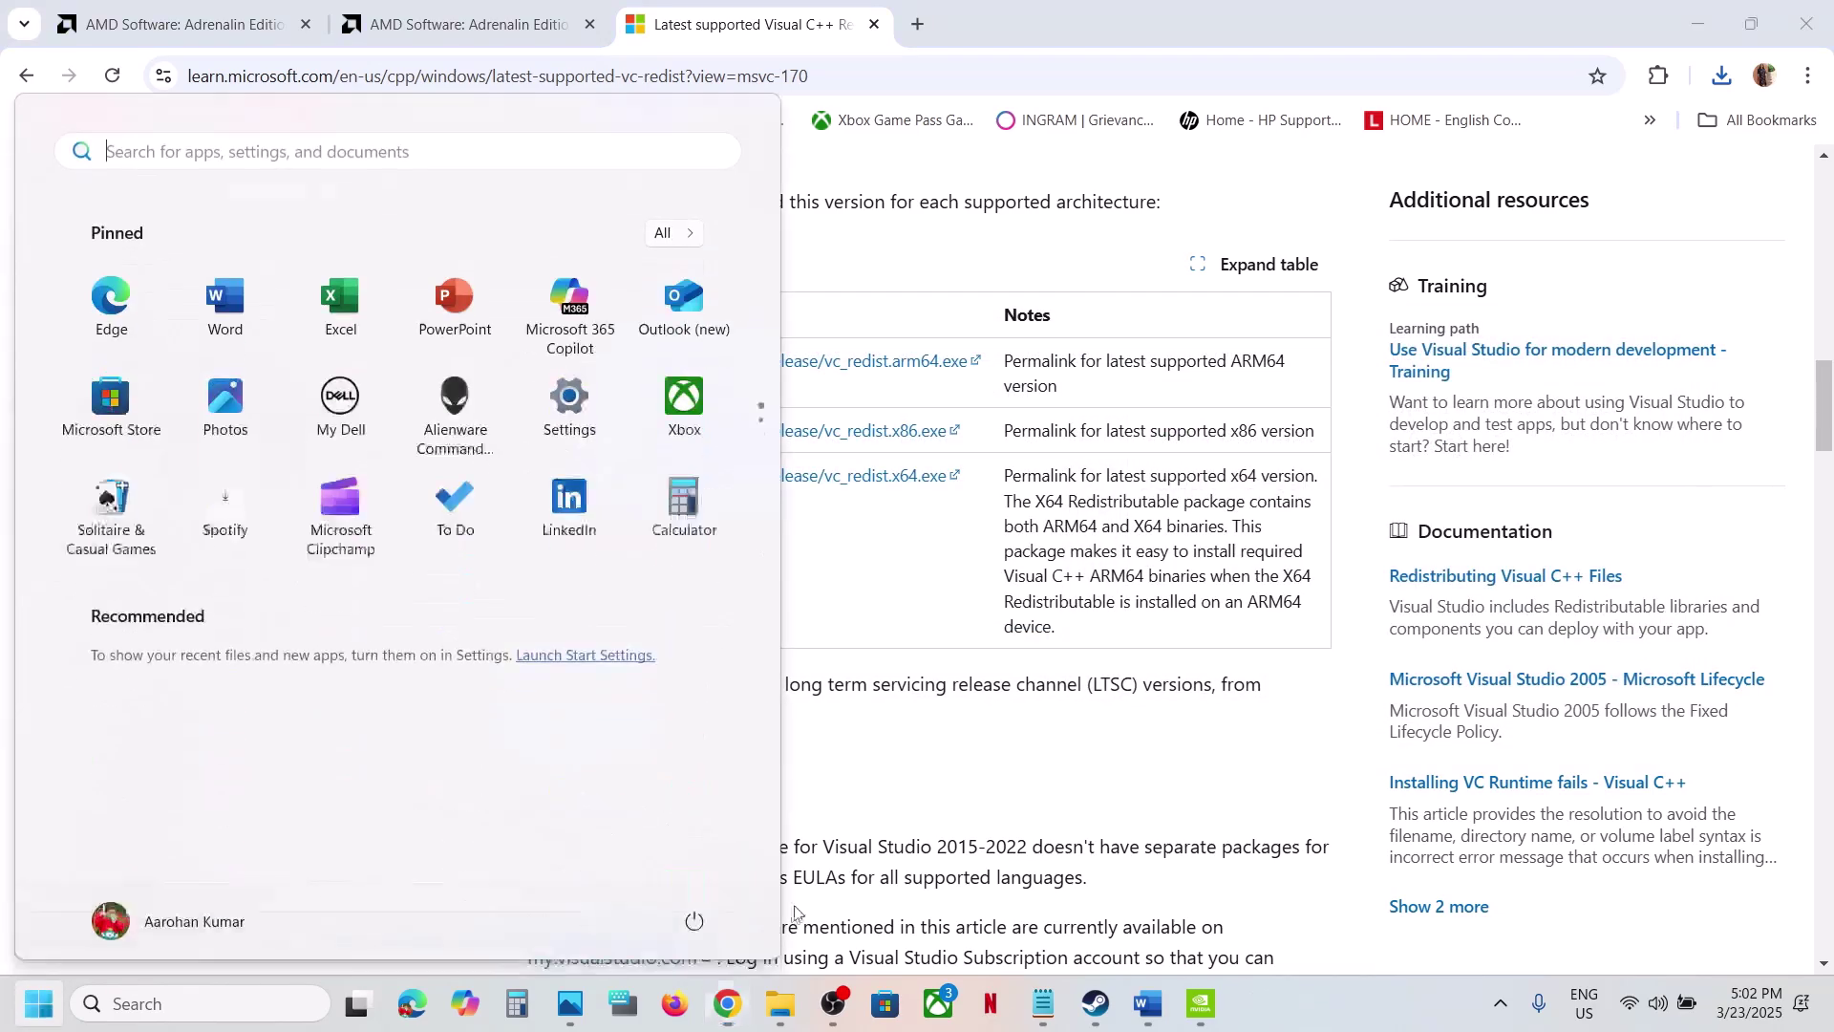
left_click(695, 920)
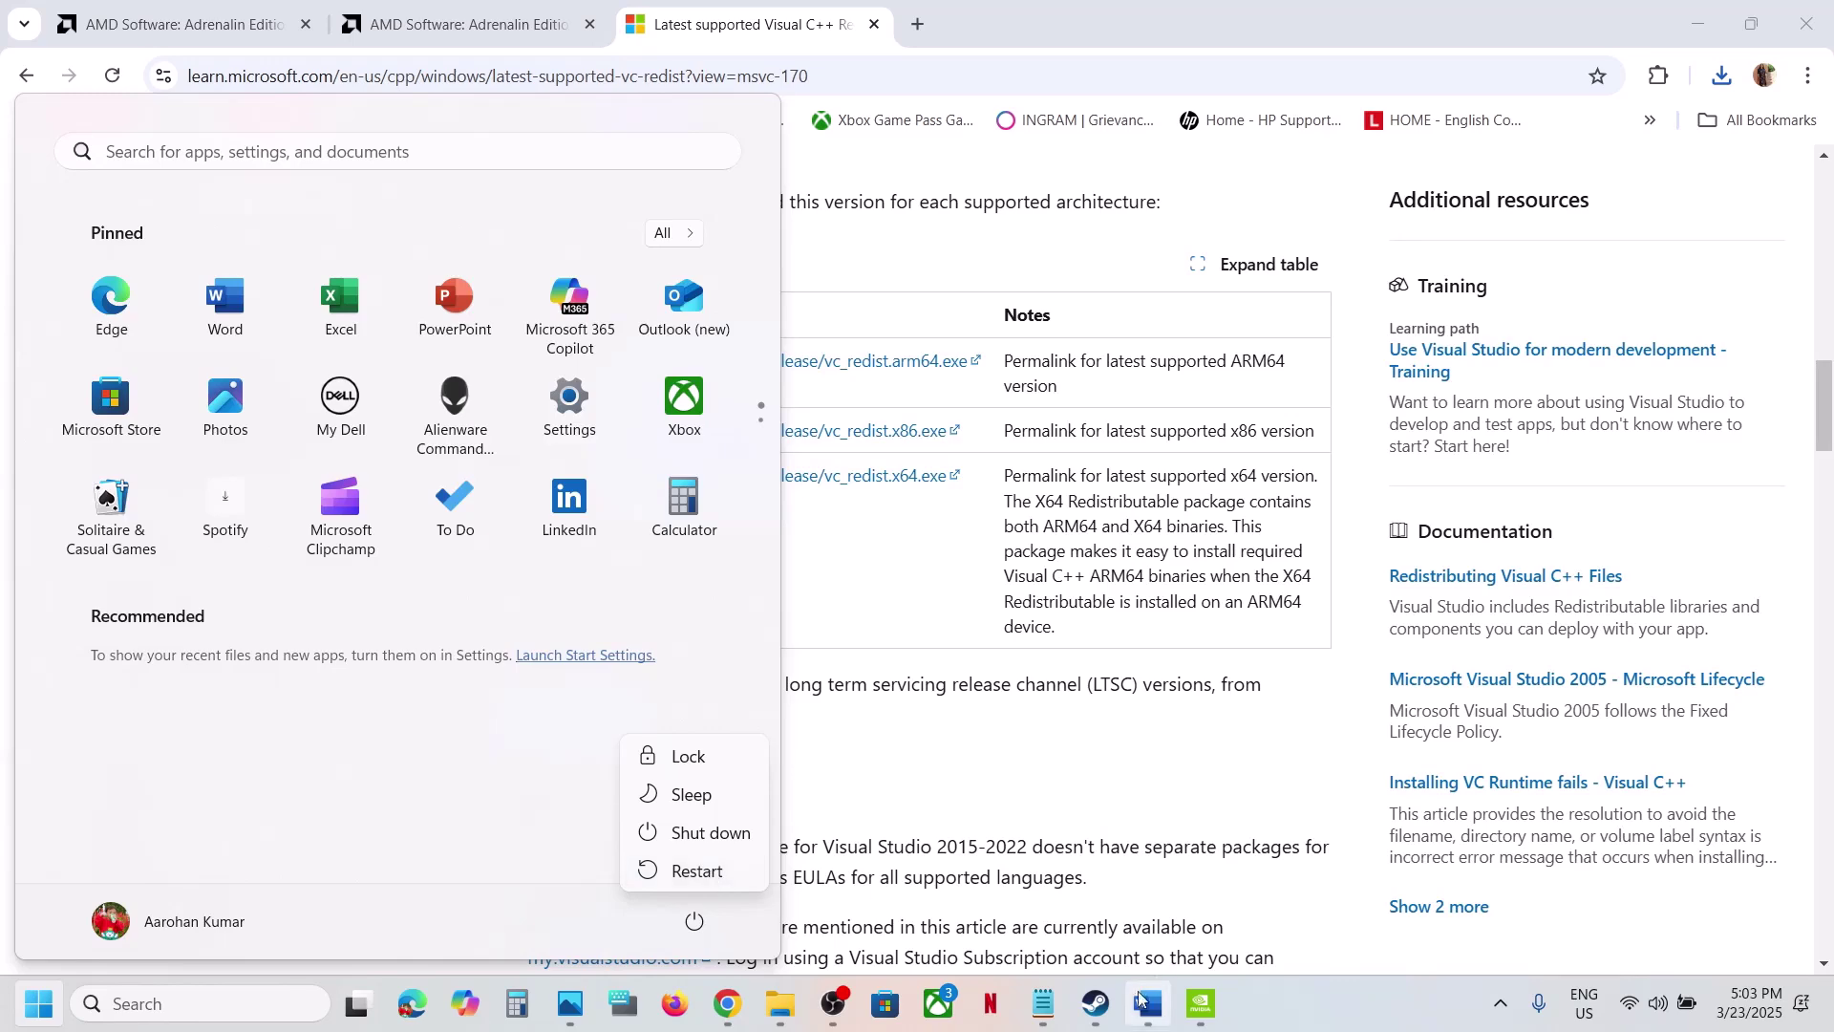
left_click(1096, 1004)
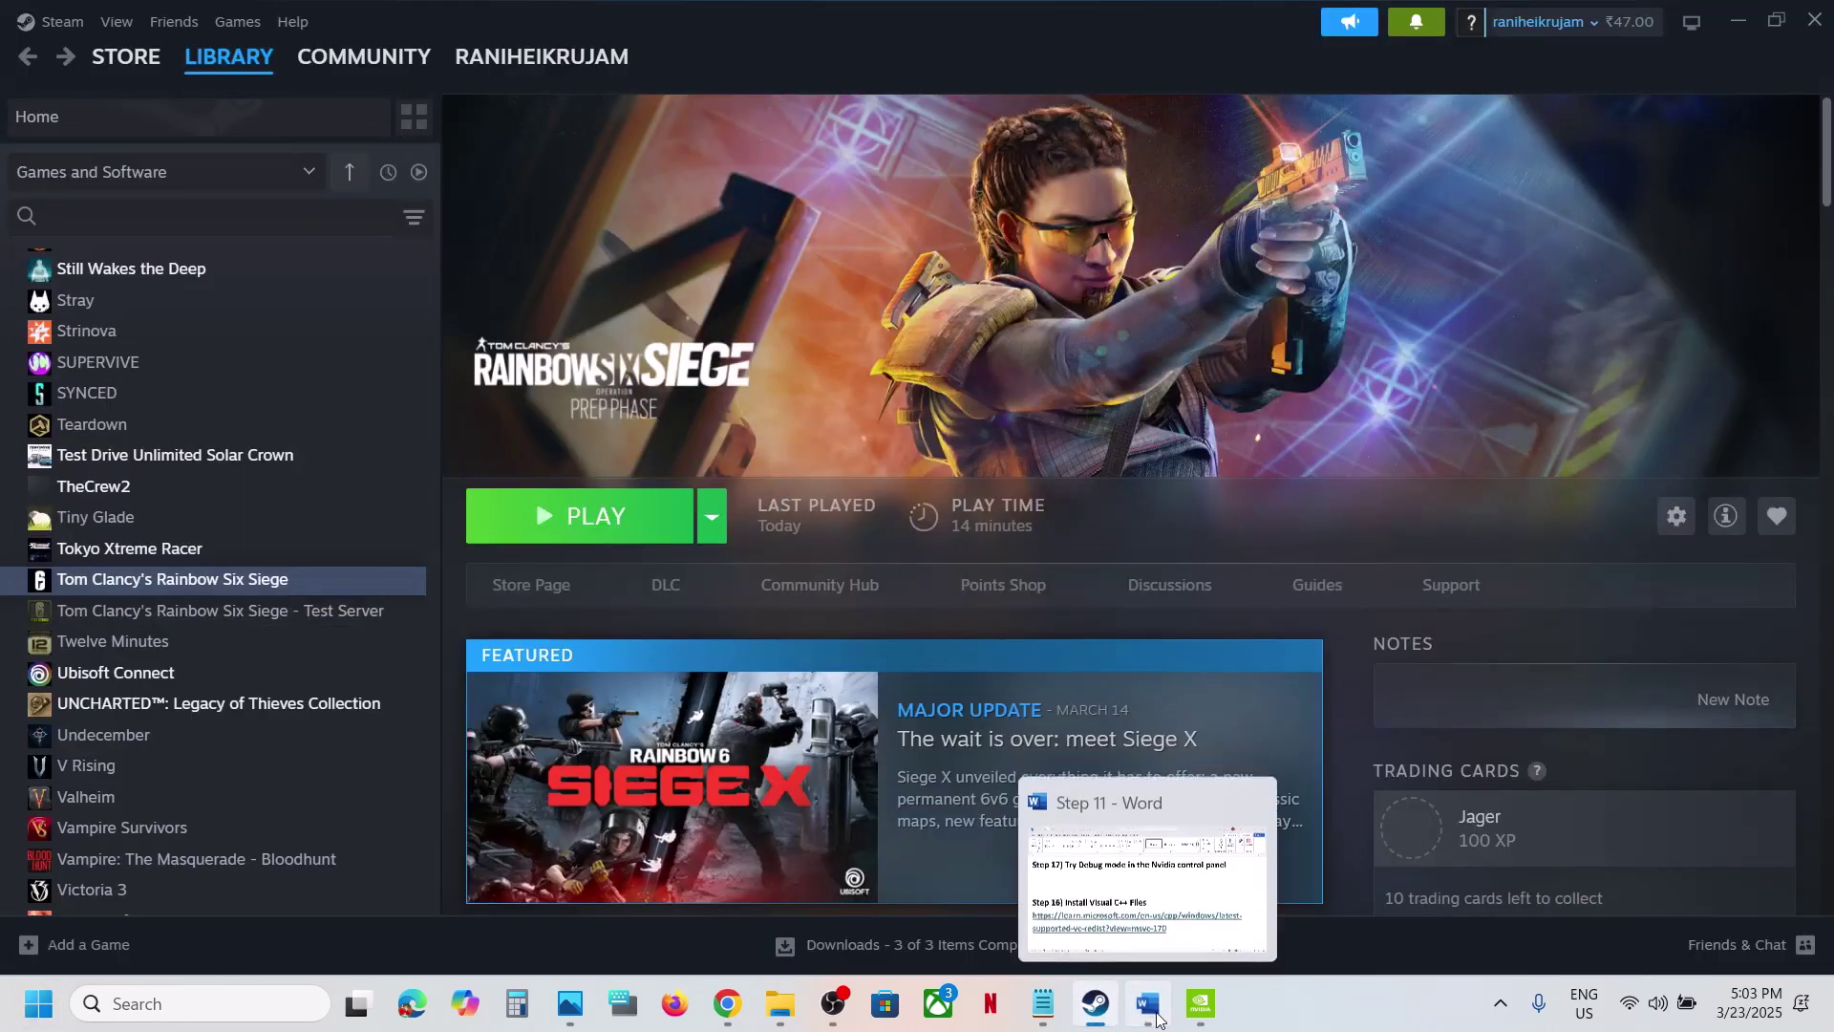
Step: Return to the Word document and highlight the Step 17 instruction to update Windows to the latest version
left_click(1146, 1010)
scroll(845, 792, "down", 5)
scroll(843, 794, "up", 1)
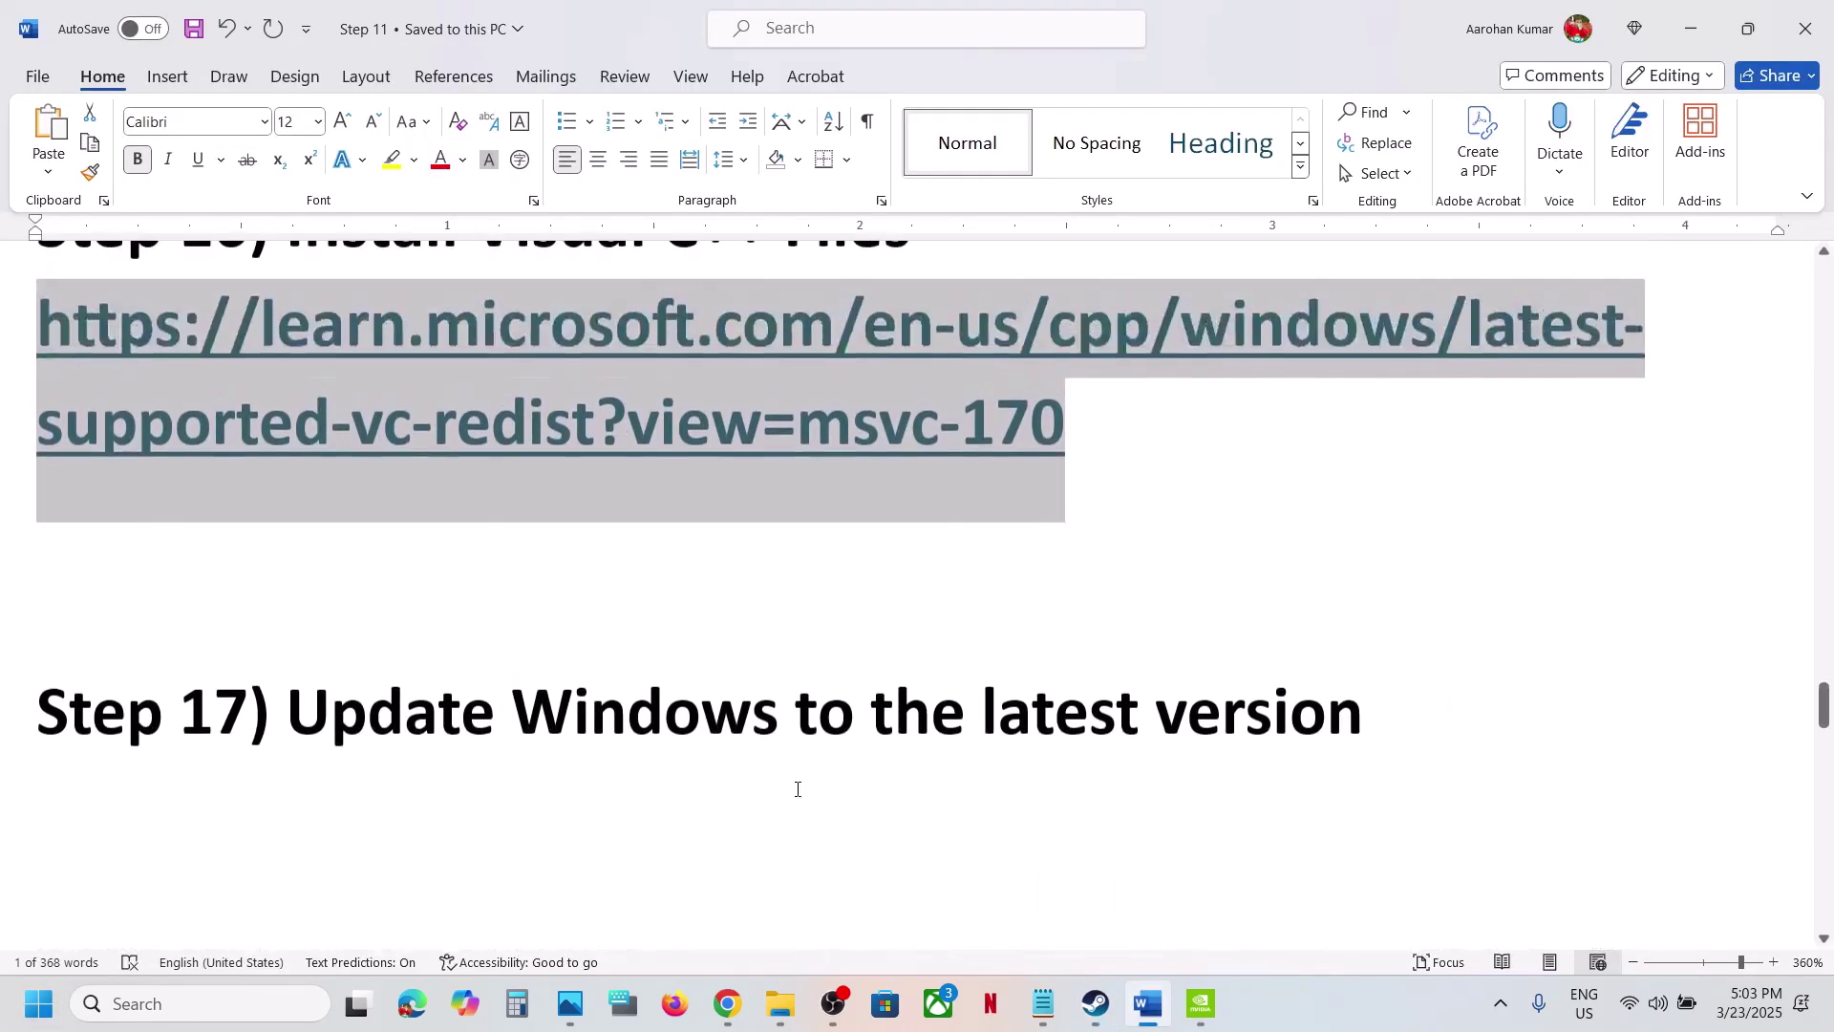
left_click_drag(573, 749, 1297, 759)
Step: Open Windows Update in Settings and check for updates
key("super+i")
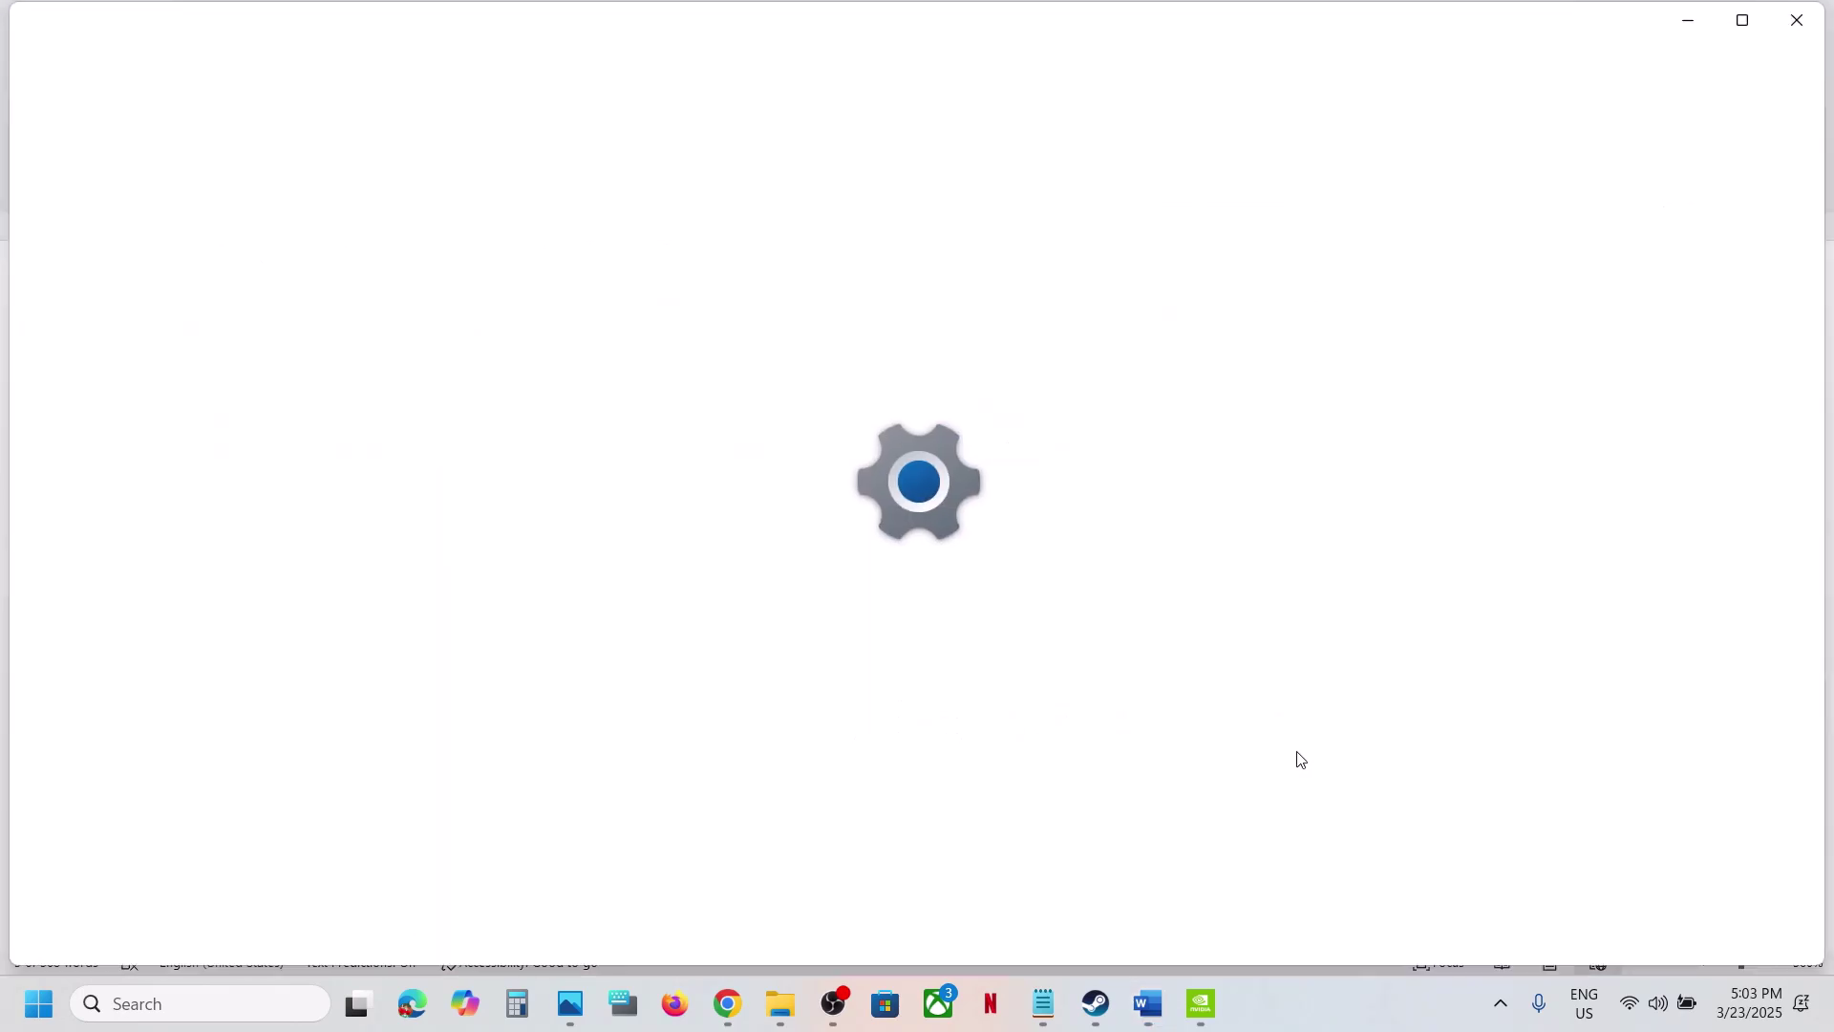
left_click(181, 787)
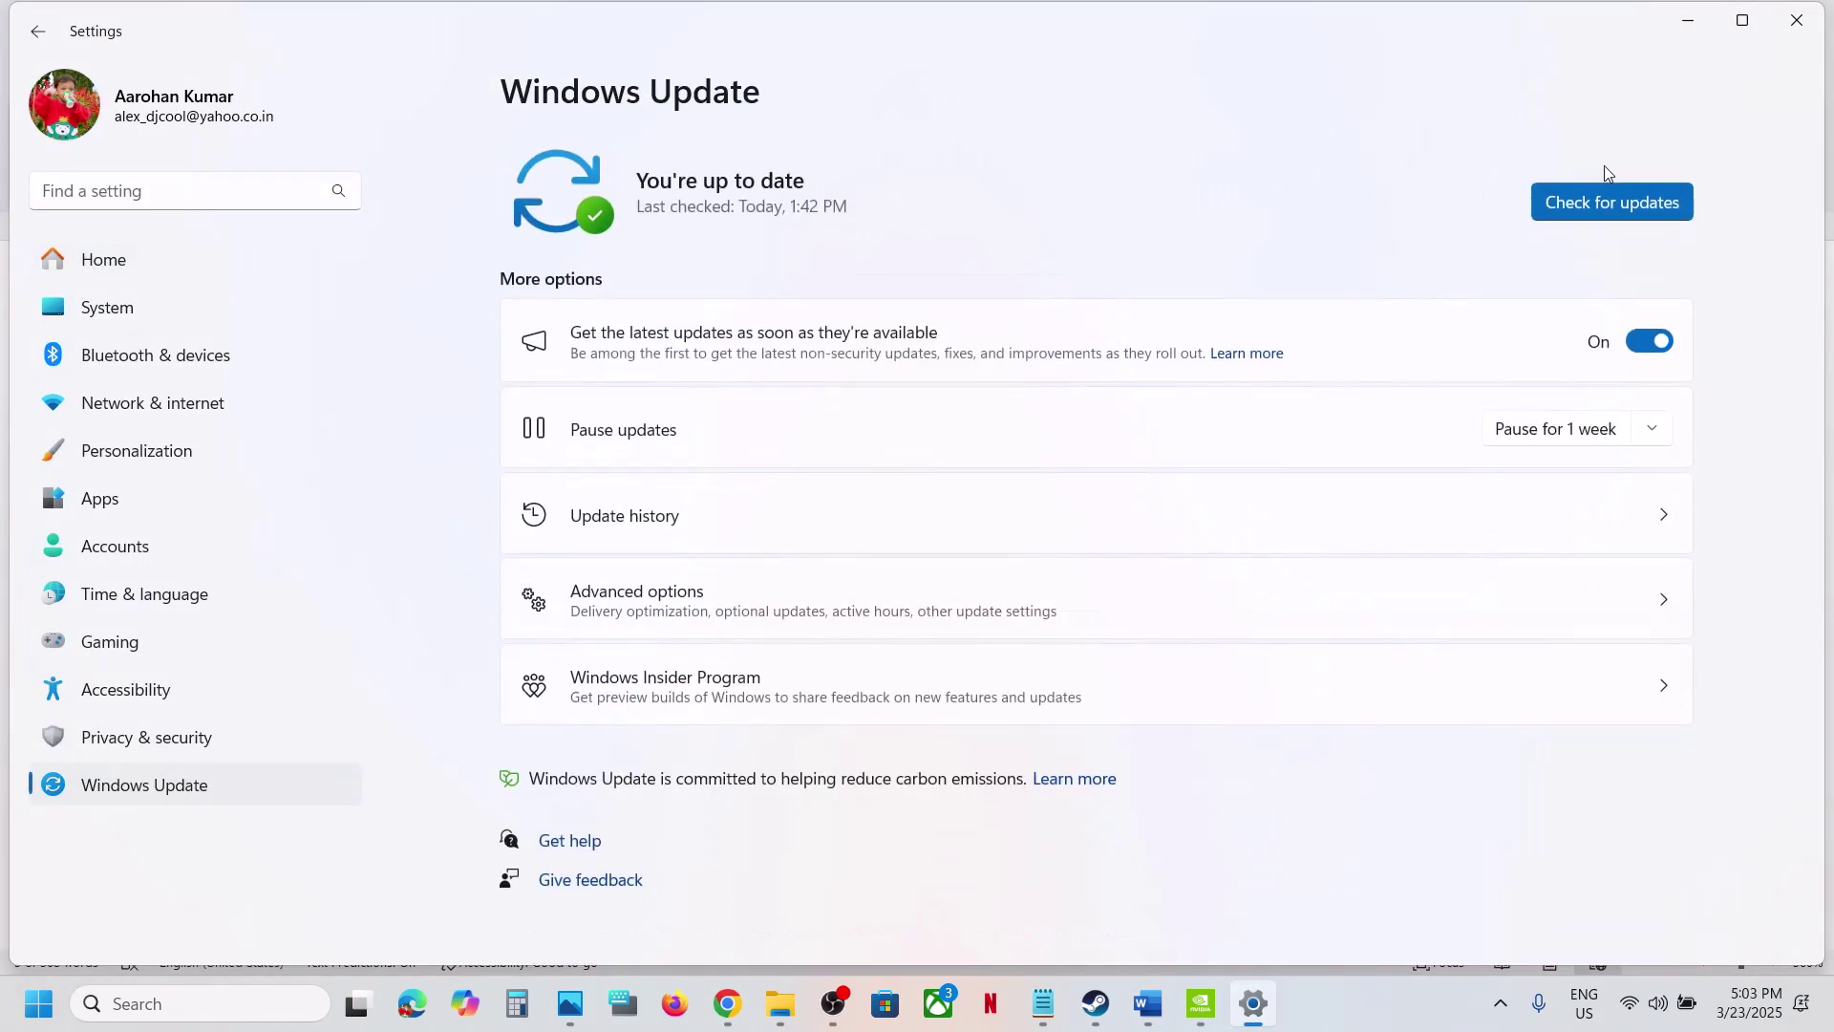
left_click(1617, 201)
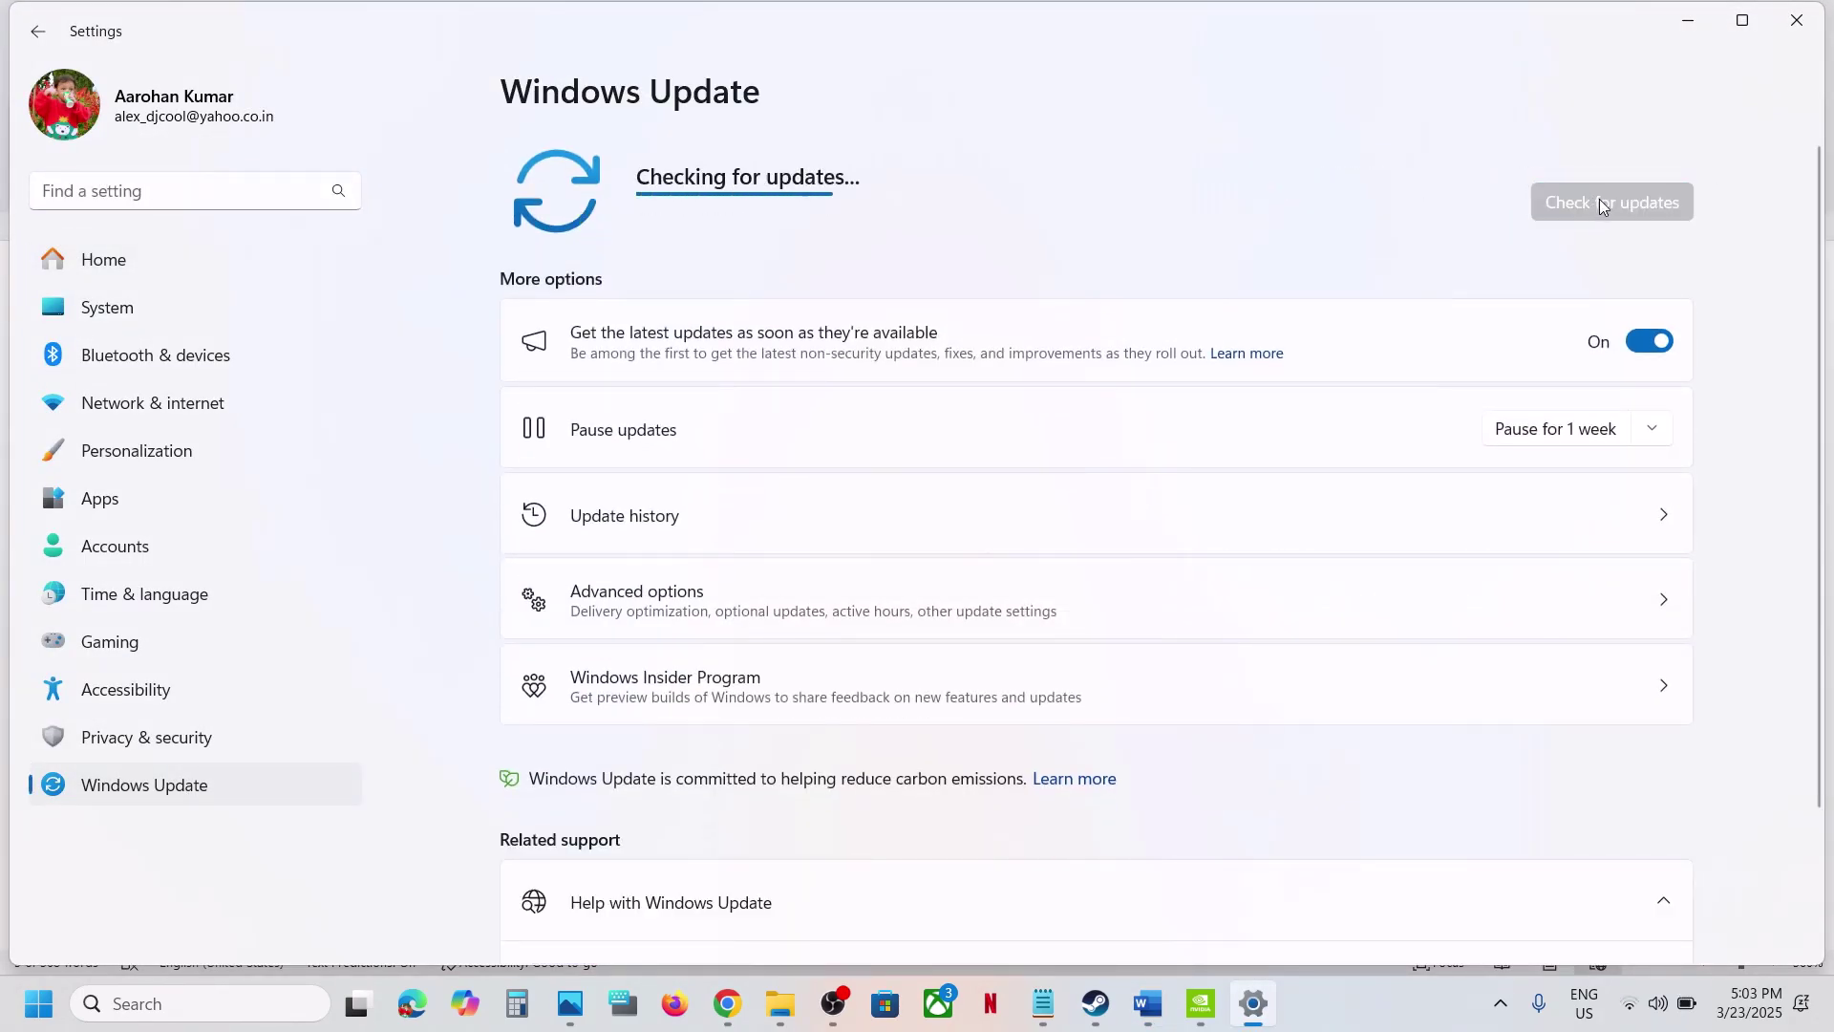
Step: Bring up the Restart power option again without choosing it, and go back to Steam
left_click(51, 1009)
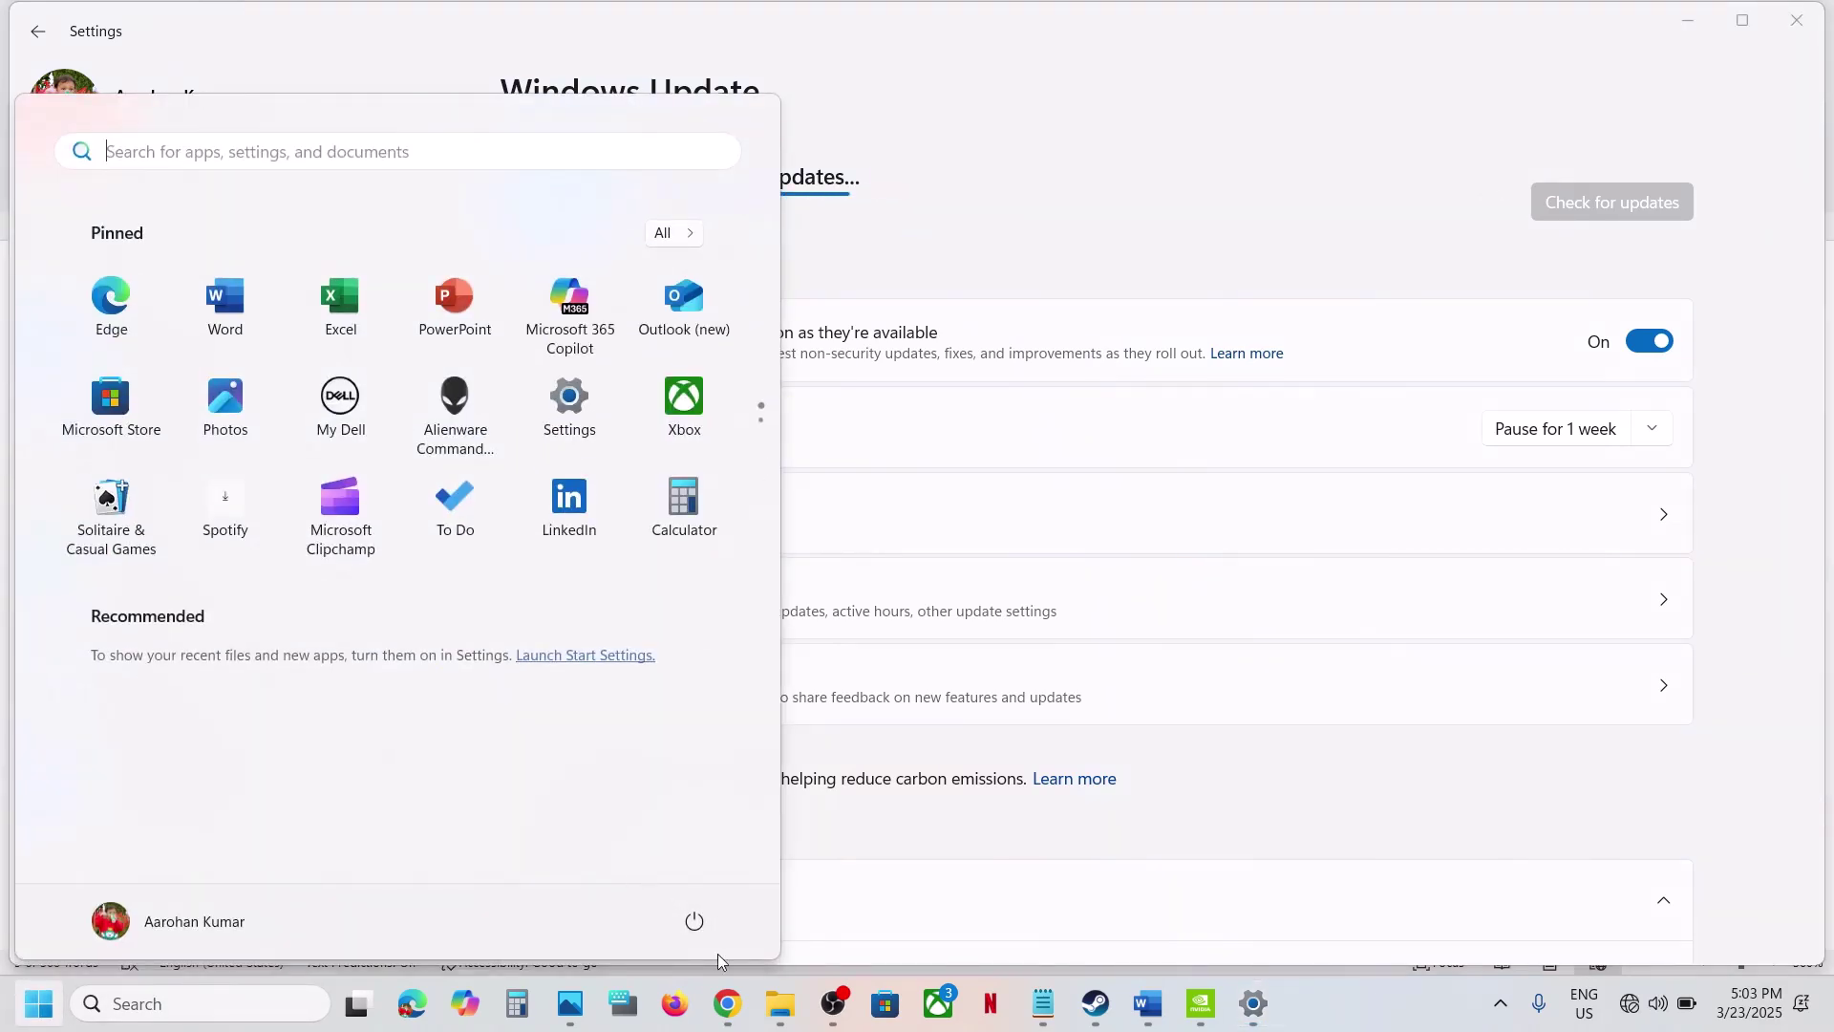
left_click(694, 921)
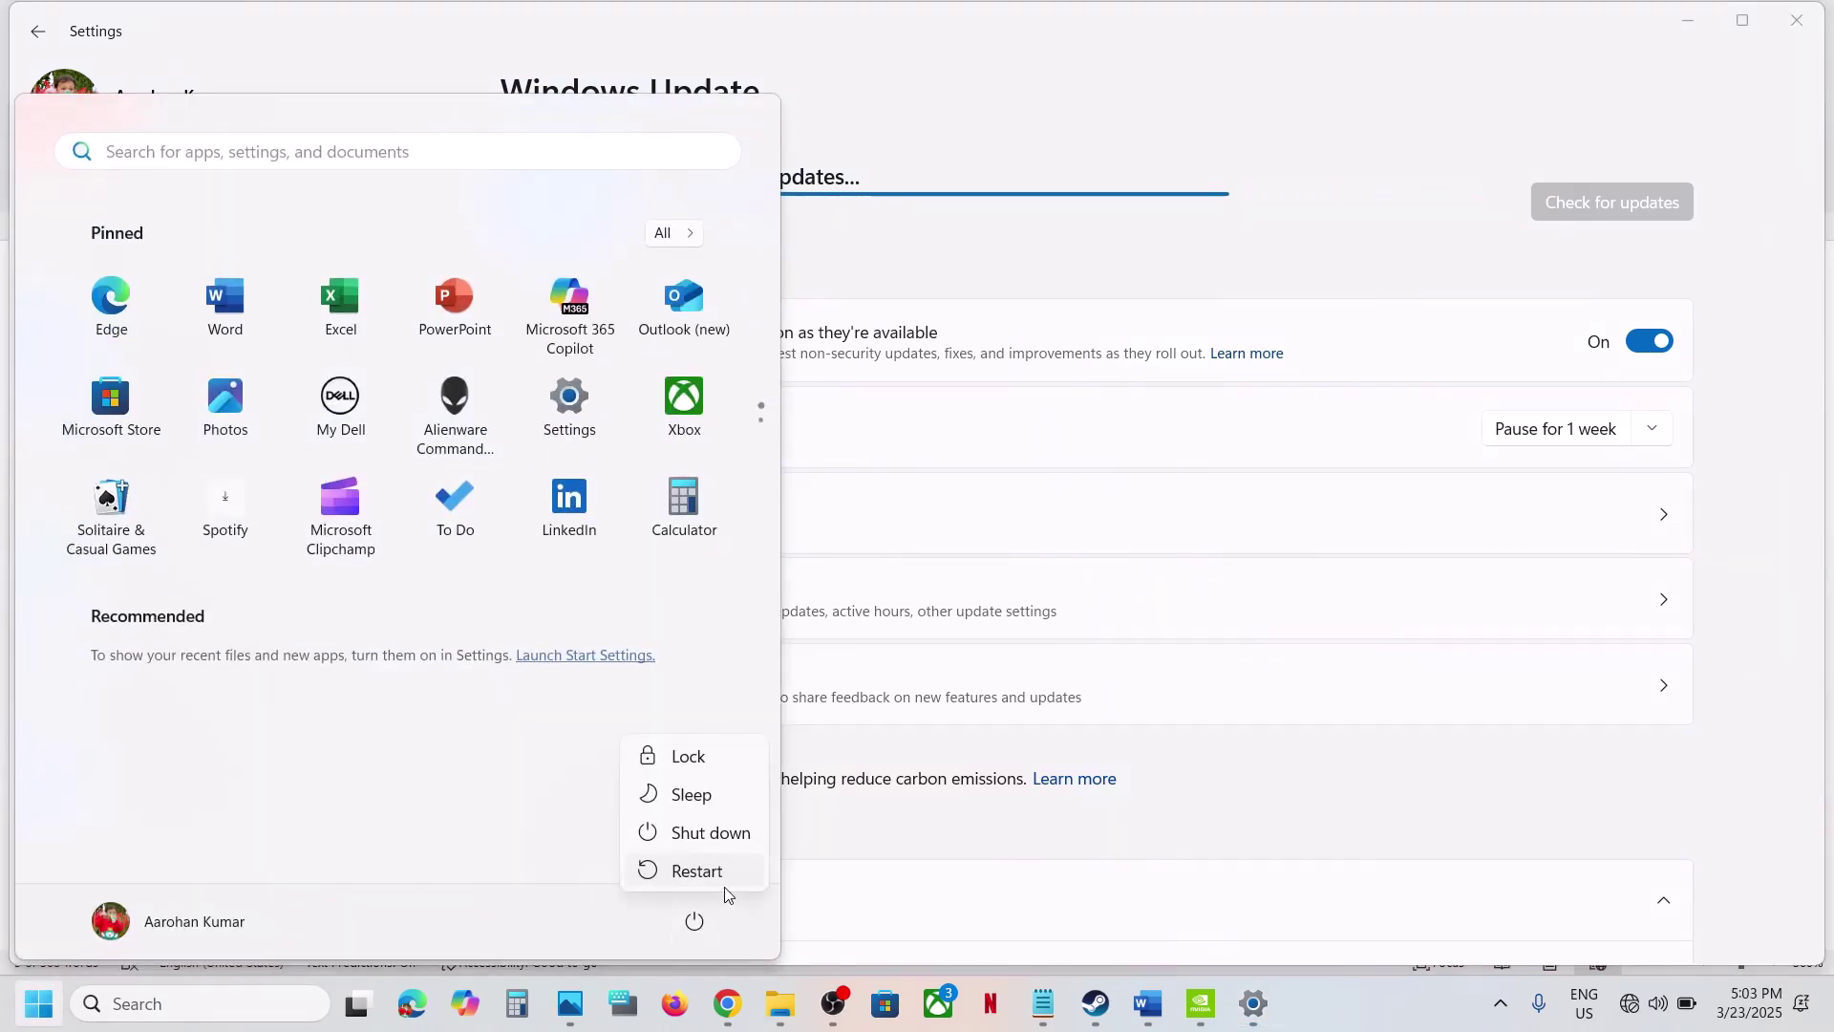
left_click(1093, 1005)
Step: Highlight the Step 18 instructions in Word about closing overclocking apps, removing the undervolt and disabling Steam Overlay
left_click(1154, 1010)
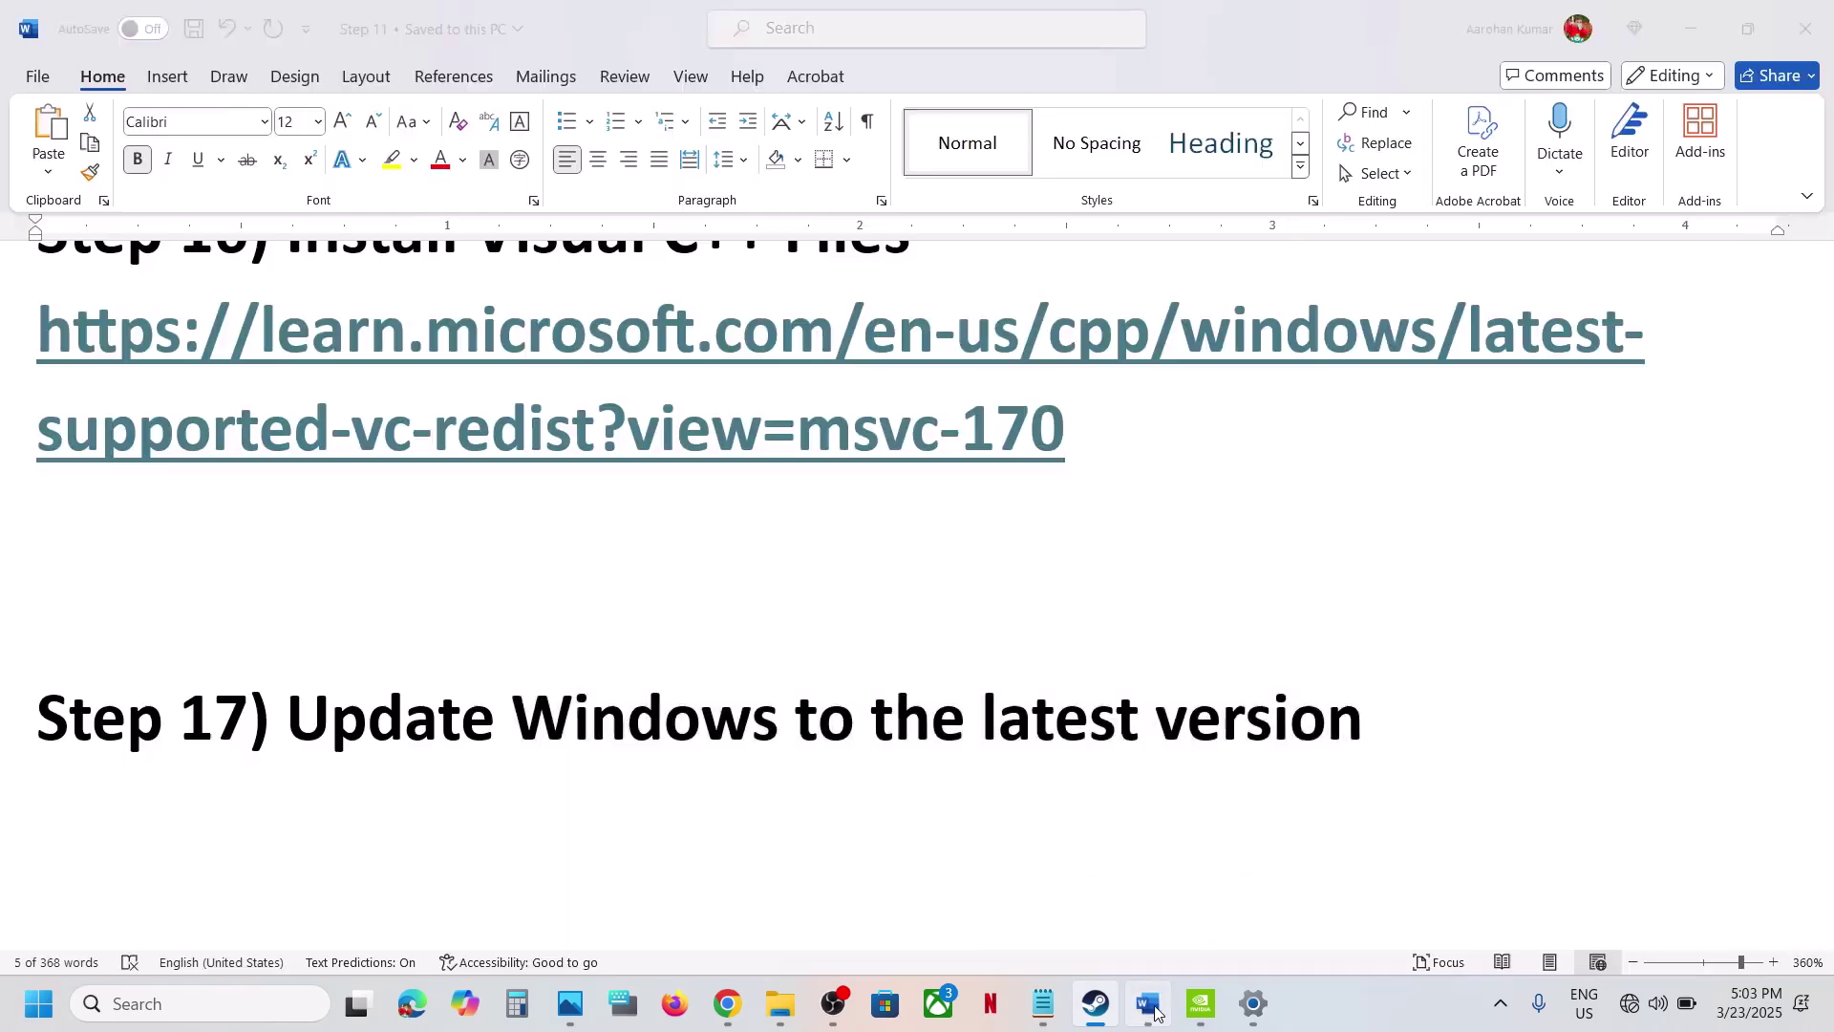
scroll(860, 687, "down", 3)
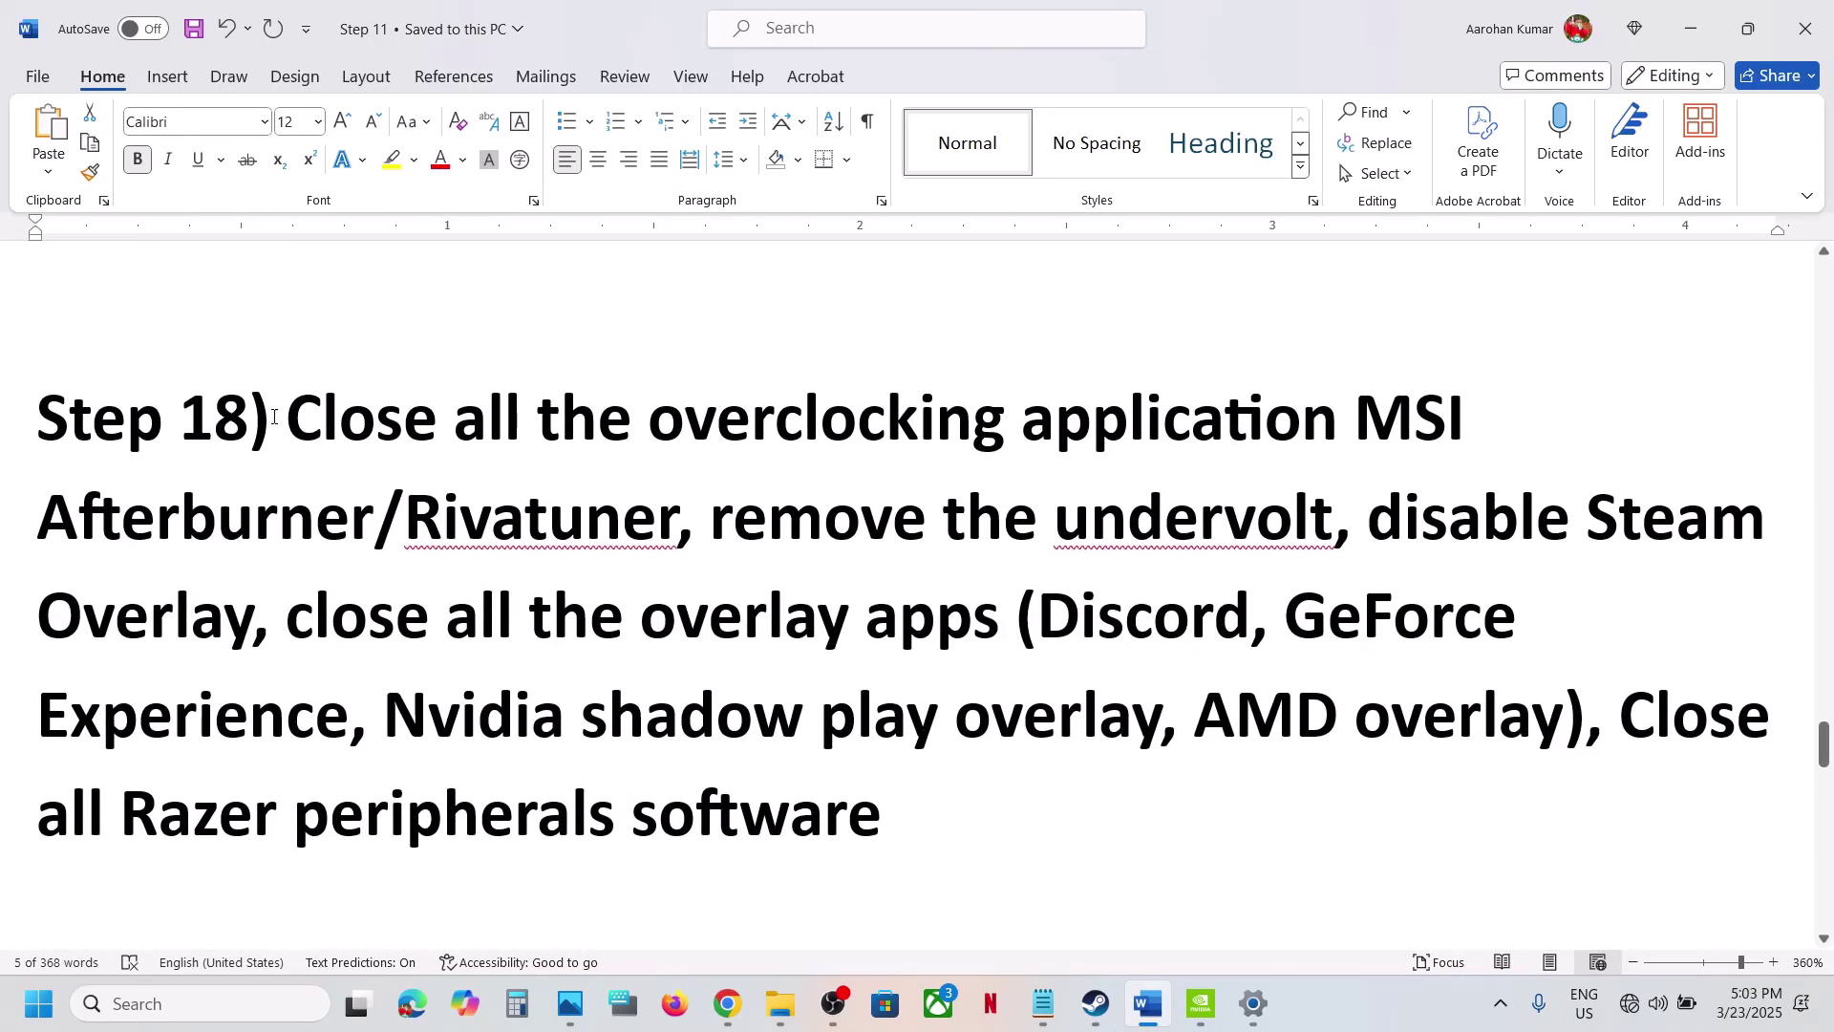
left_click_drag(307, 419, 1181, 518)
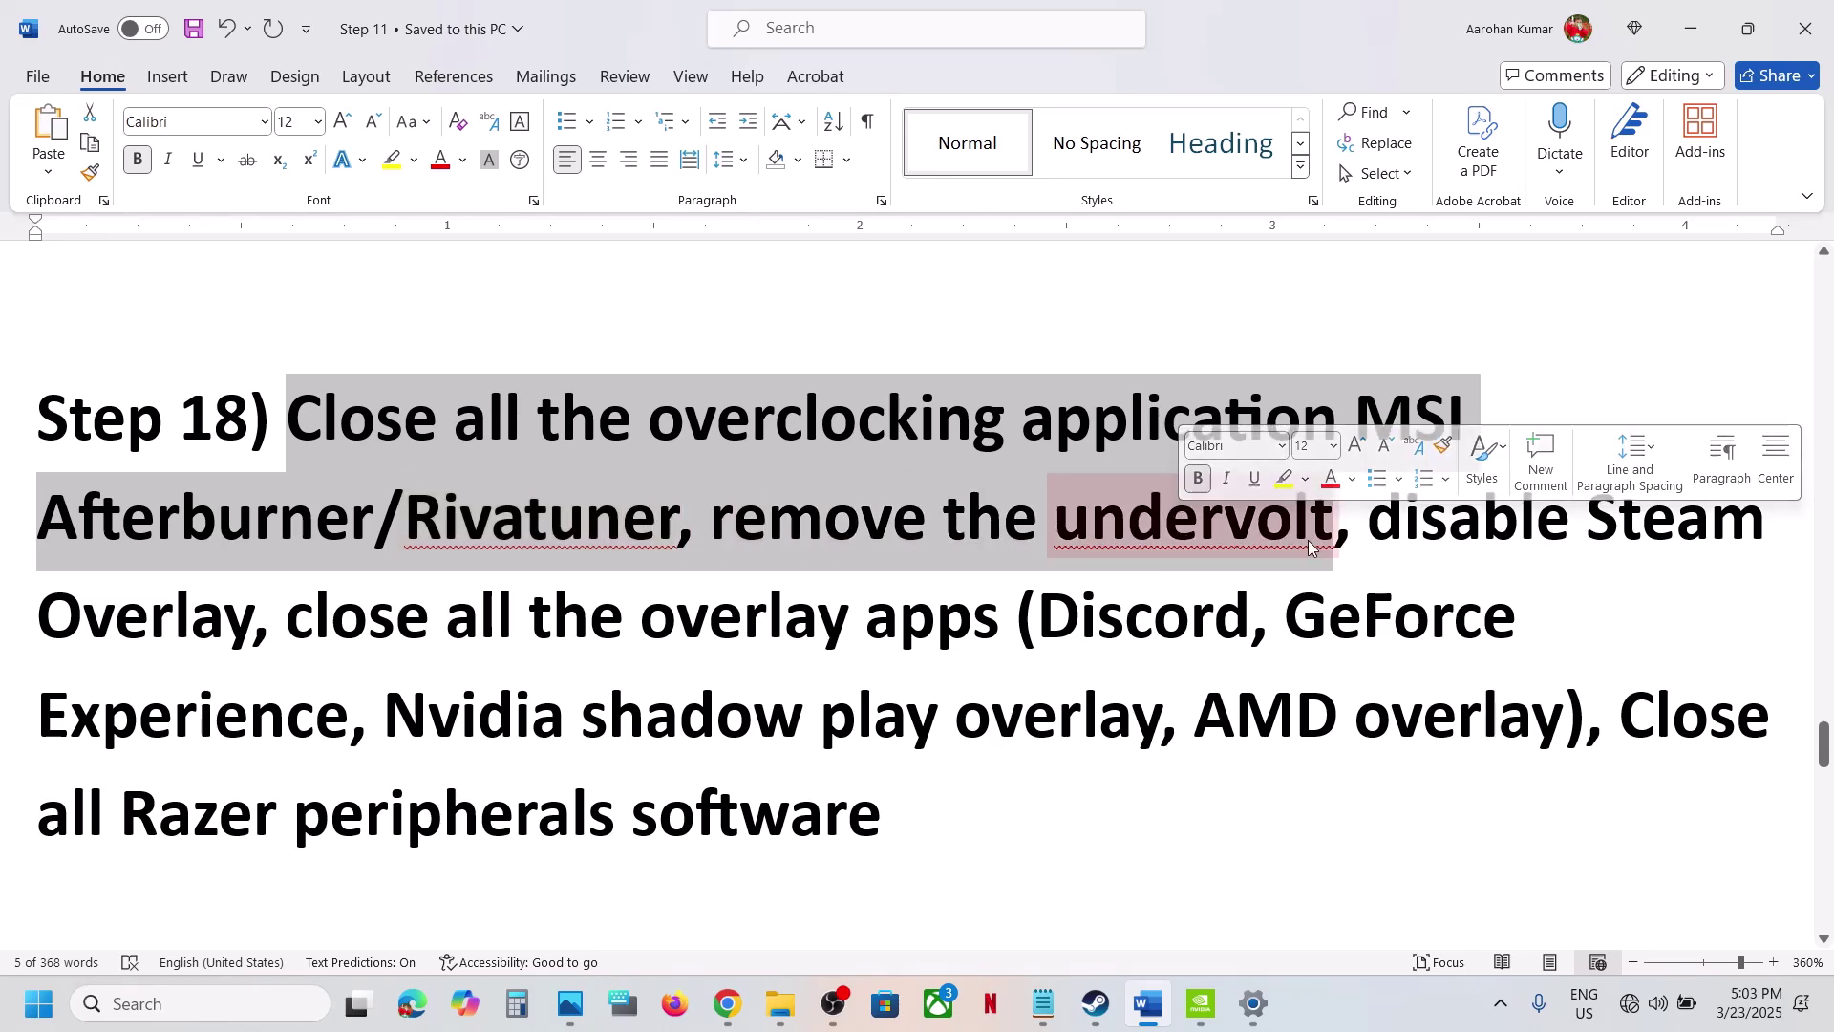
left_click_drag(1336, 523, 1448, 523)
left_click_drag(1135, 582, 859, 611)
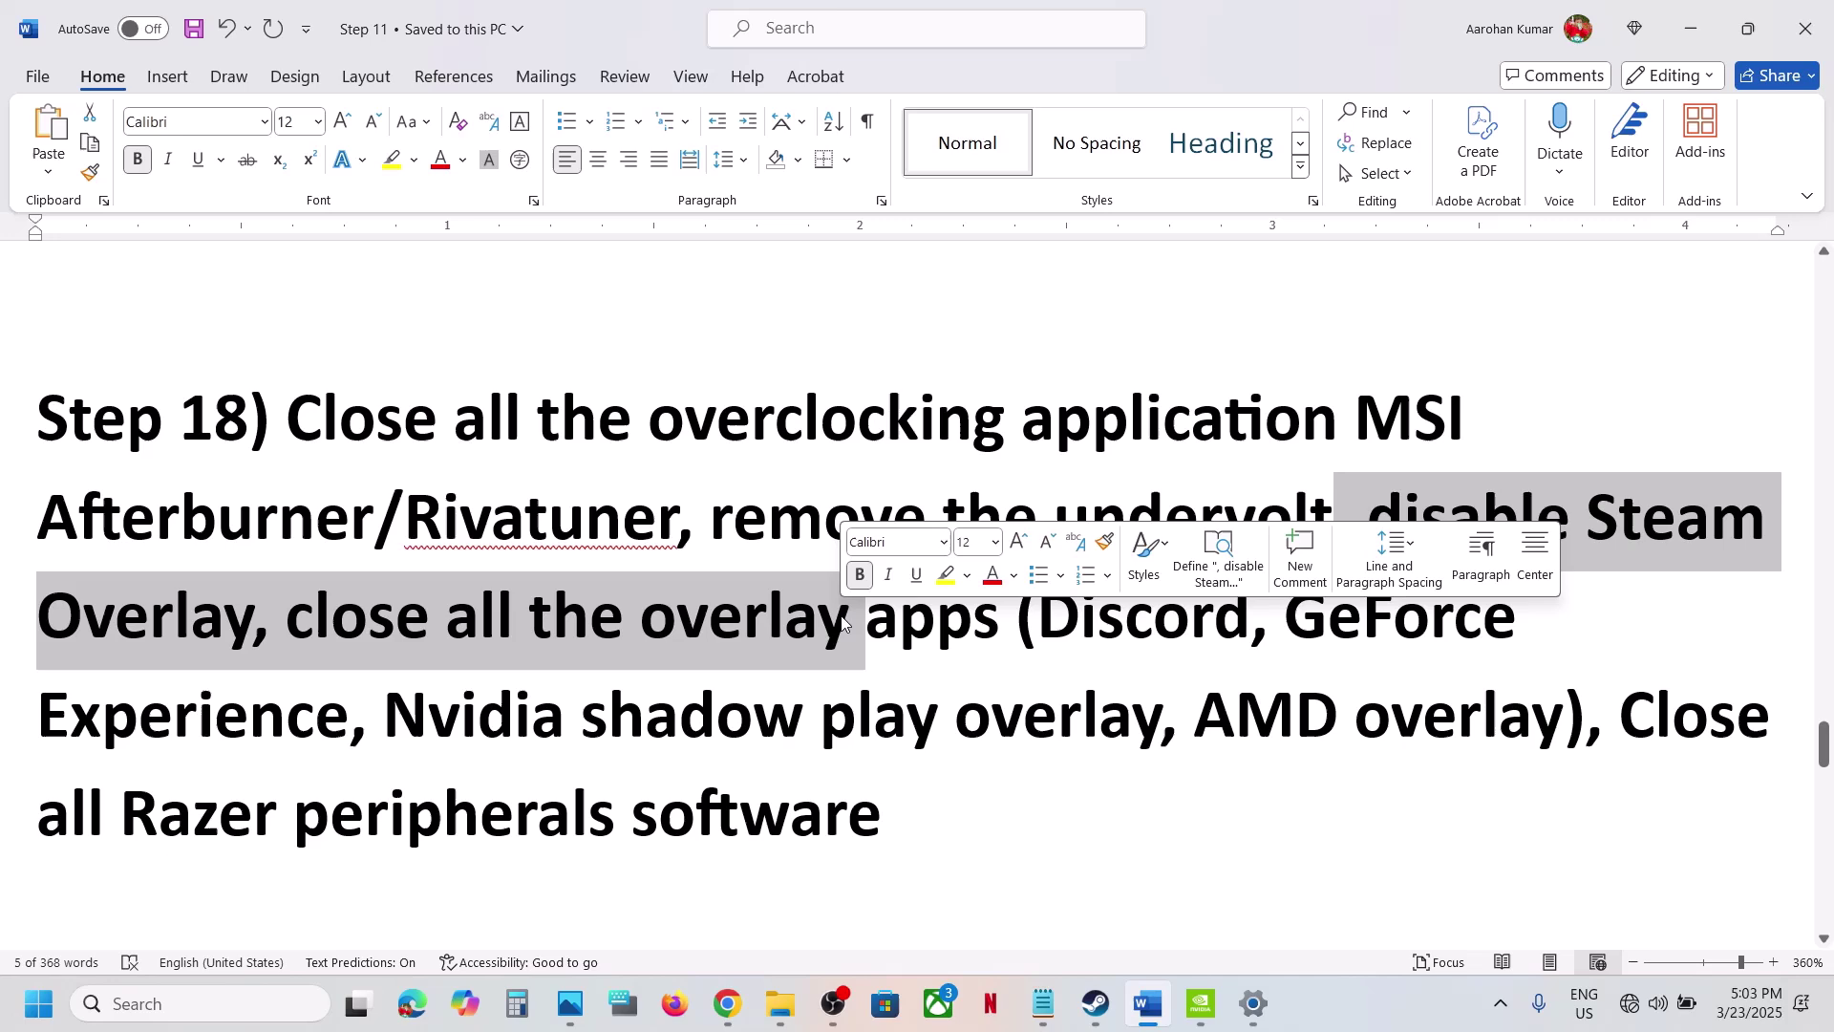
Step: Make sure the in-game Steam Overlay is disabled in the properties of Tom Clancy's Rainbow Six Siege, and close them
left_click(1096, 1003)
right_click(194, 594)
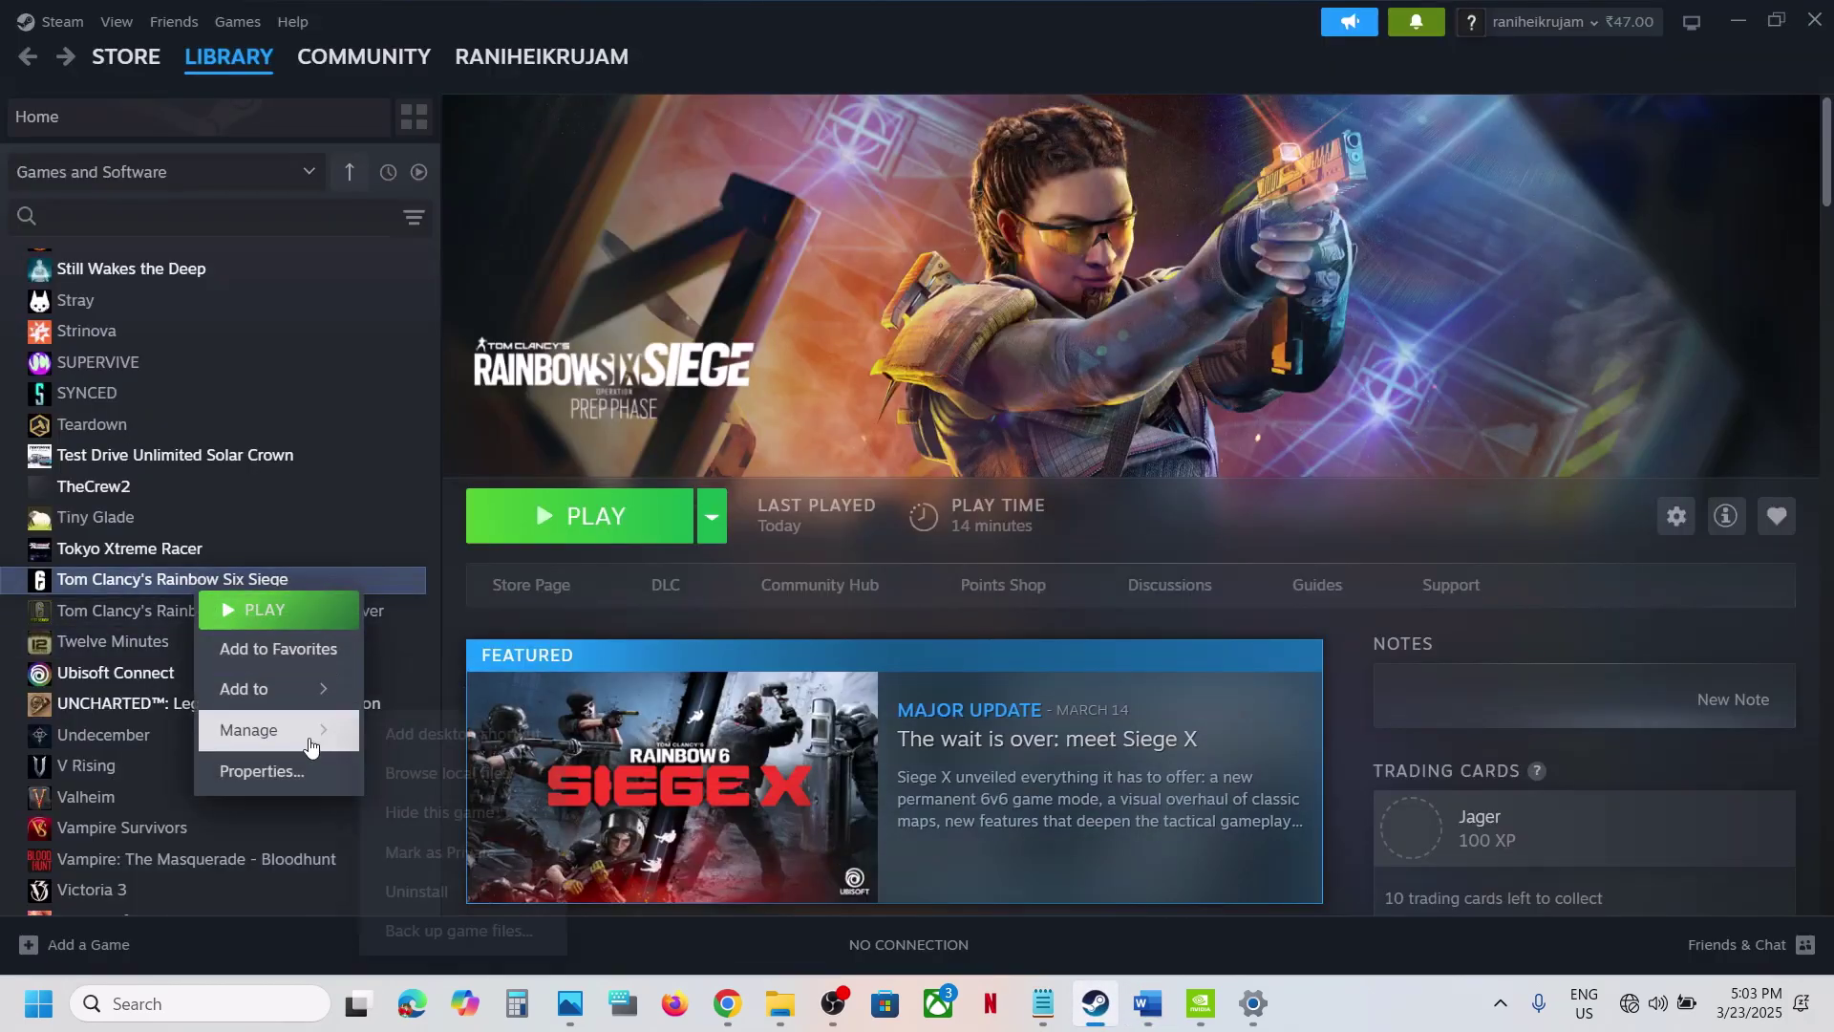
left_click(253, 766)
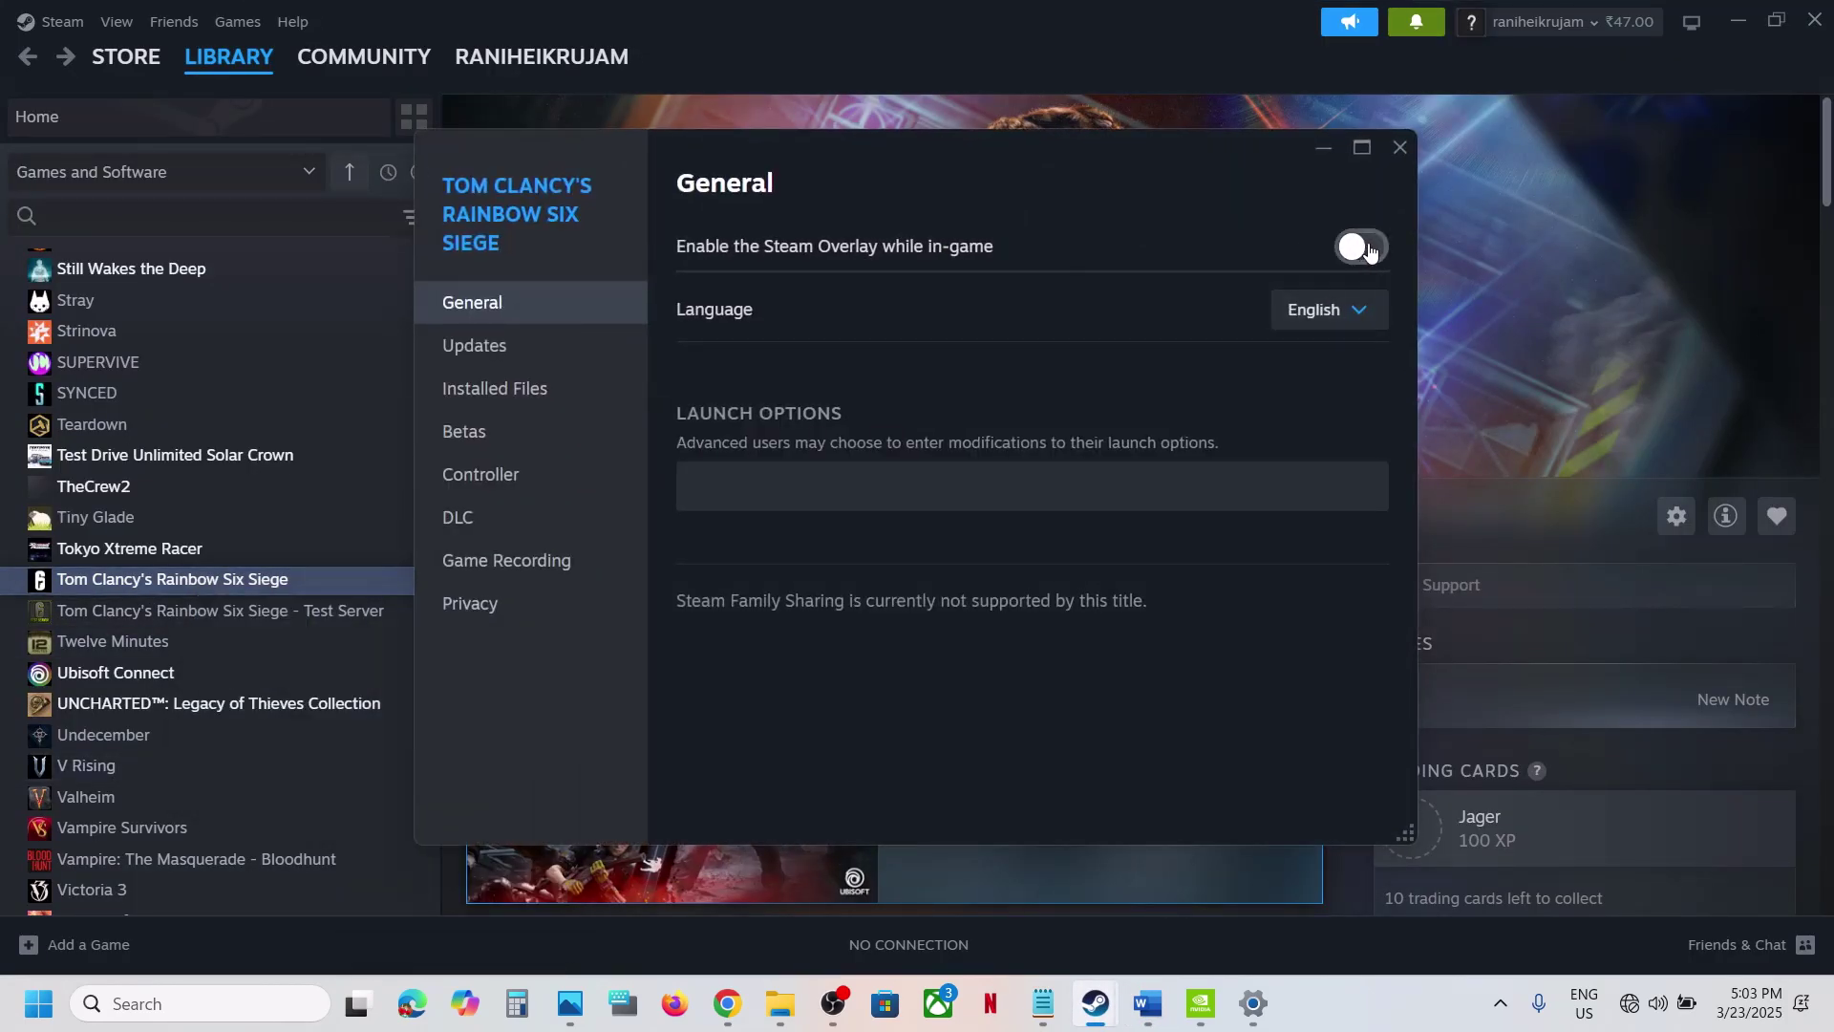
left_click(1400, 149)
Step: Return to the Word document and highlight Discord in Step 18's list of overlay apps
left_click(1148, 1016)
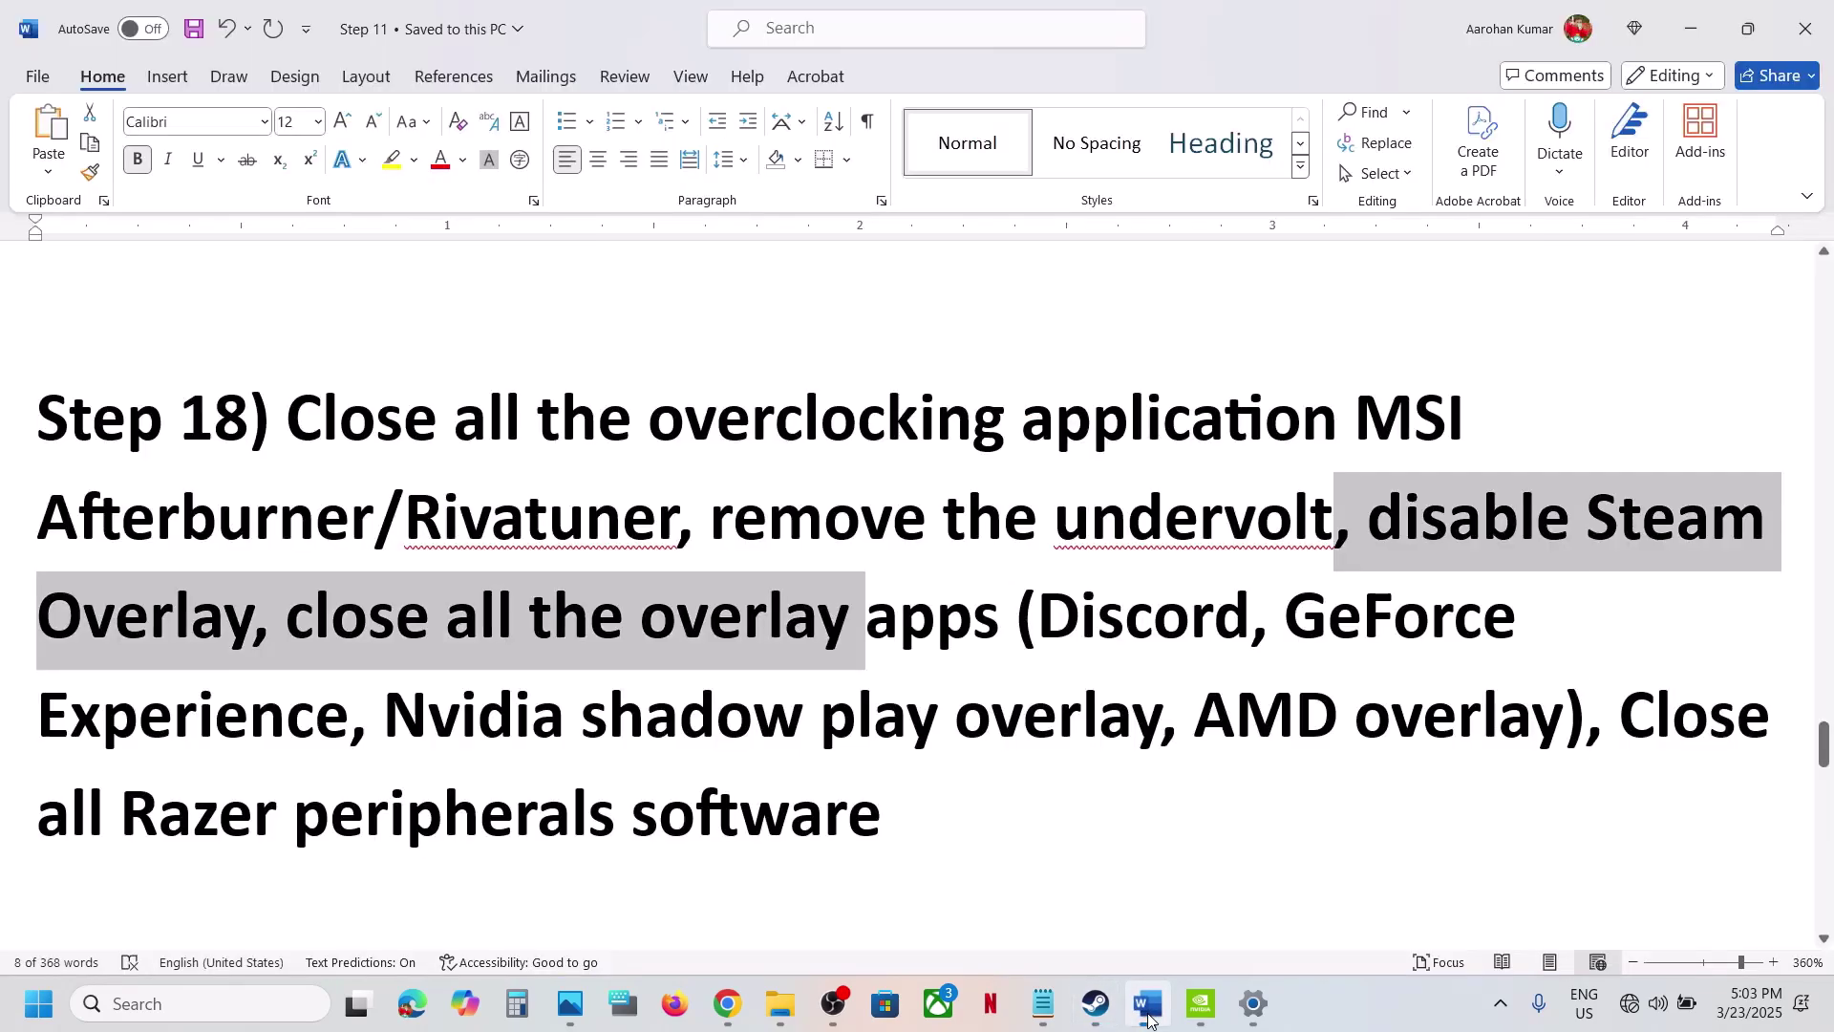
left_click_drag(1072, 609, 1211, 616)
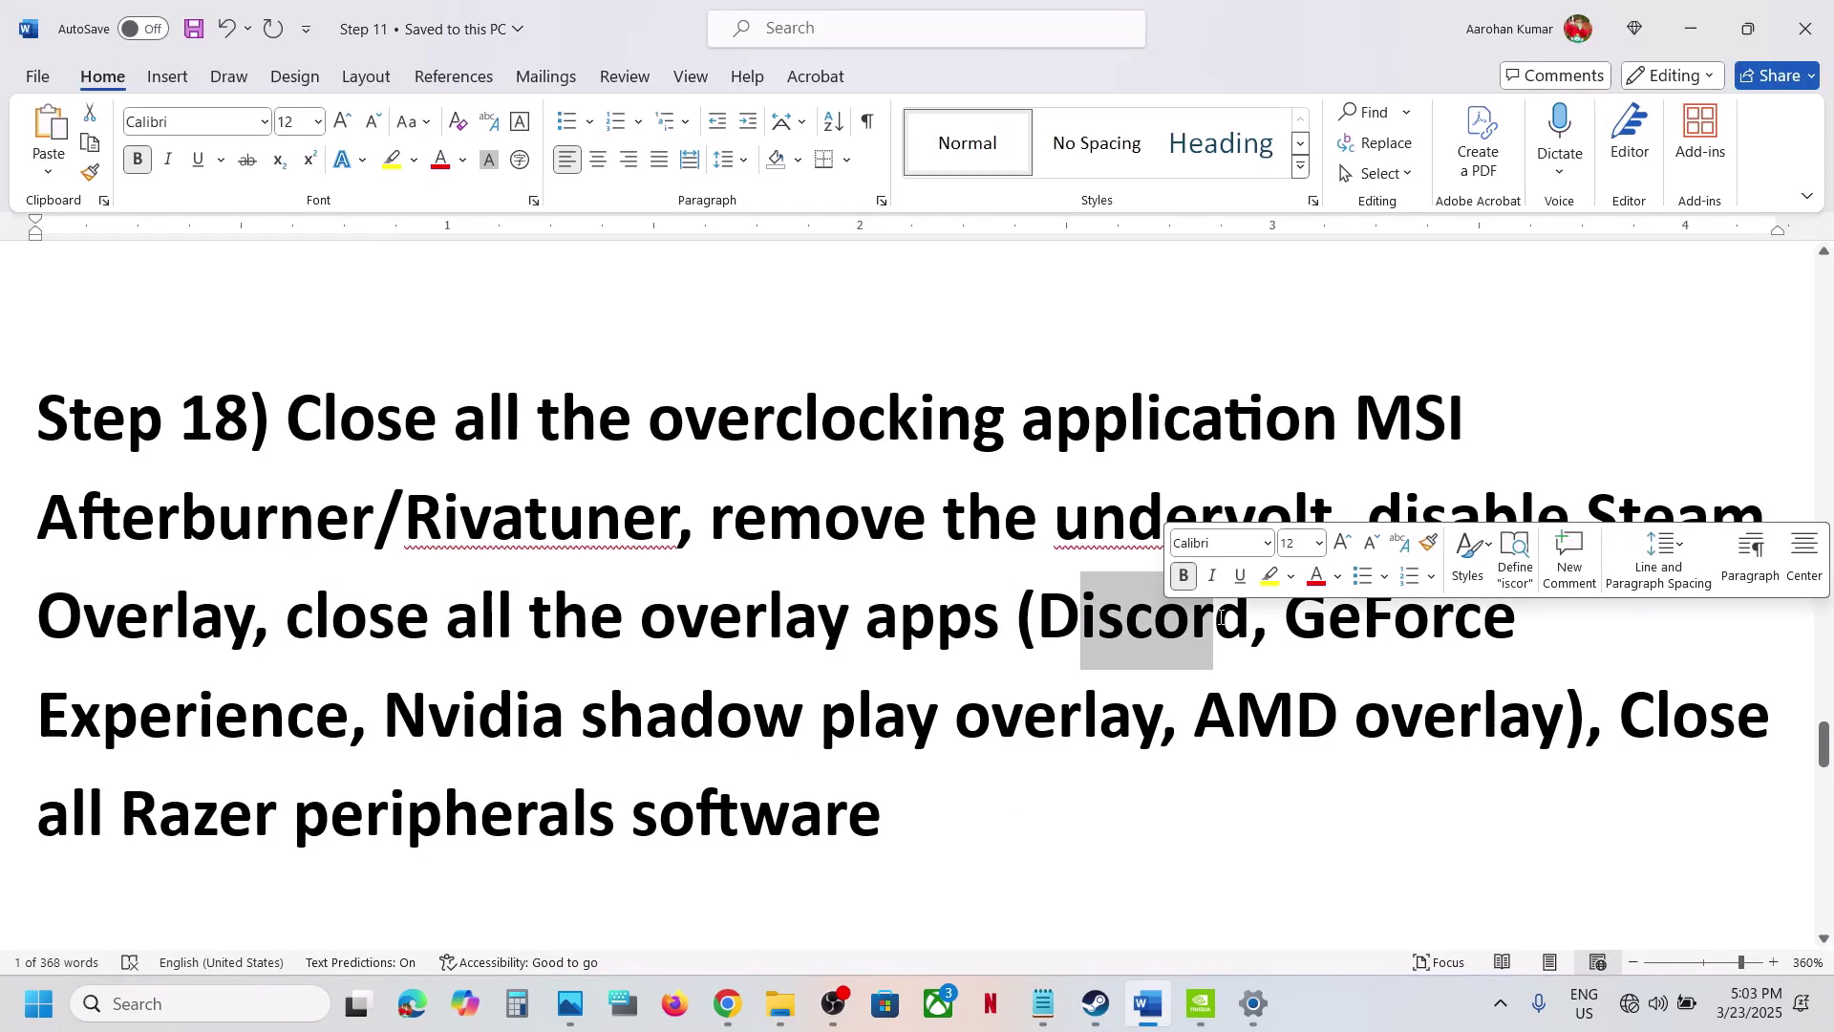